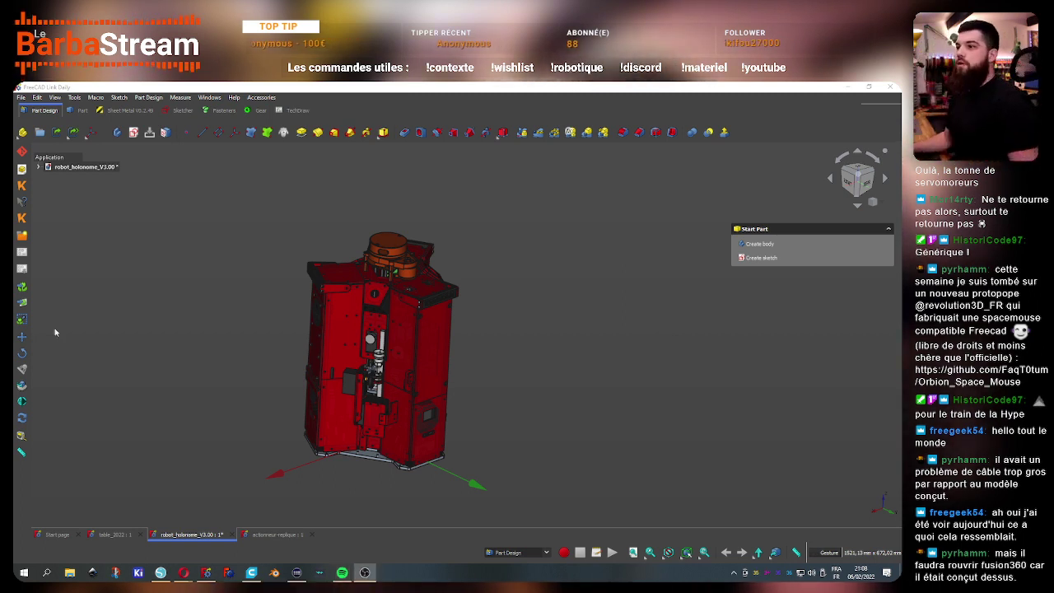
Reload Part Design by switching to Part and back, then undock and re-dock the constraint toolbar
{"action": "left_click_drag", "start_coordinate": [520, 366], "coordinate": [431, 388]}
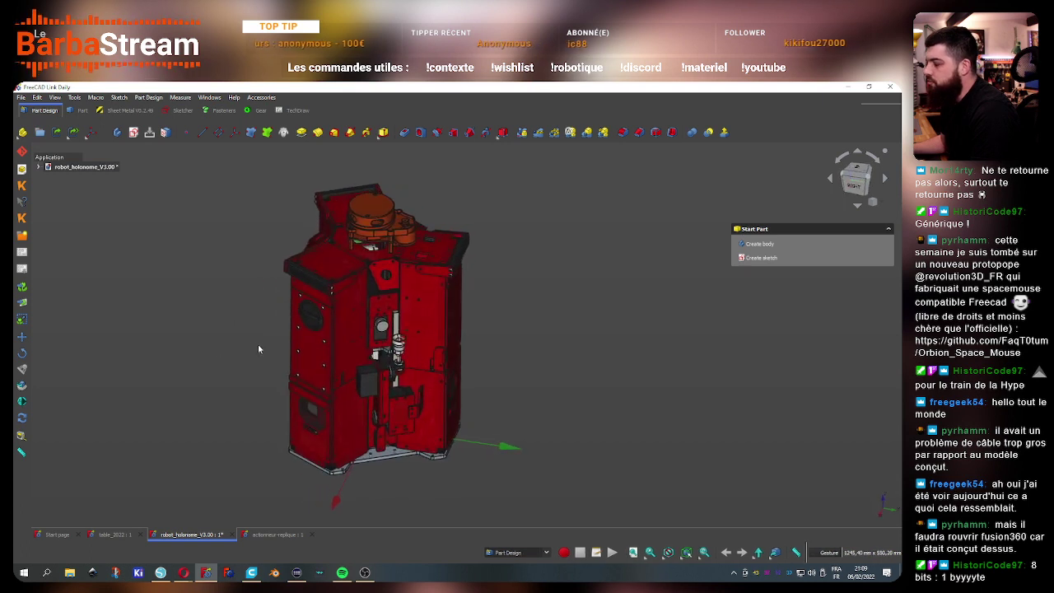
{"action": "left_click", "coordinate": [84, 111]}
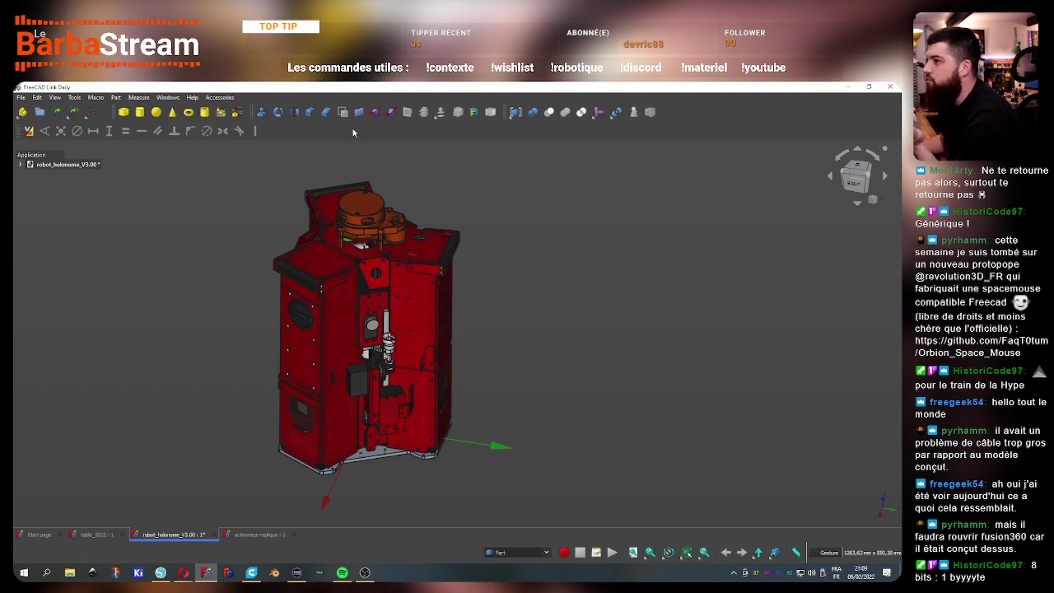
{"action": "left_click", "coordinate": [530, 552]}
{"action": "scroll", "coordinate": [531, 429], "scroll_direction": "up", "scroll_amount": 1}
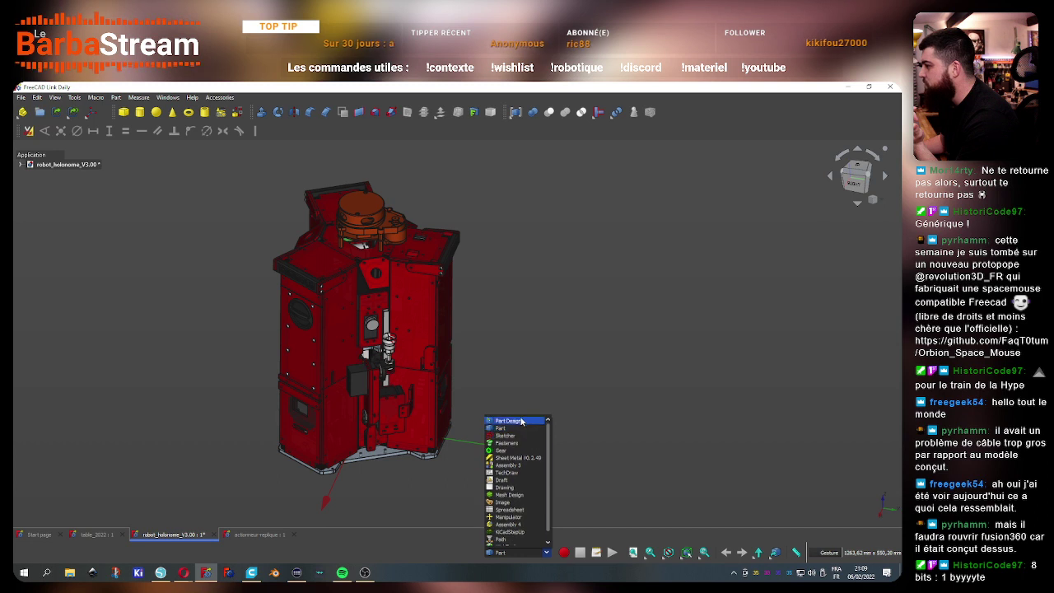
{"action": "left_click", "coordinate": [510, 424]}
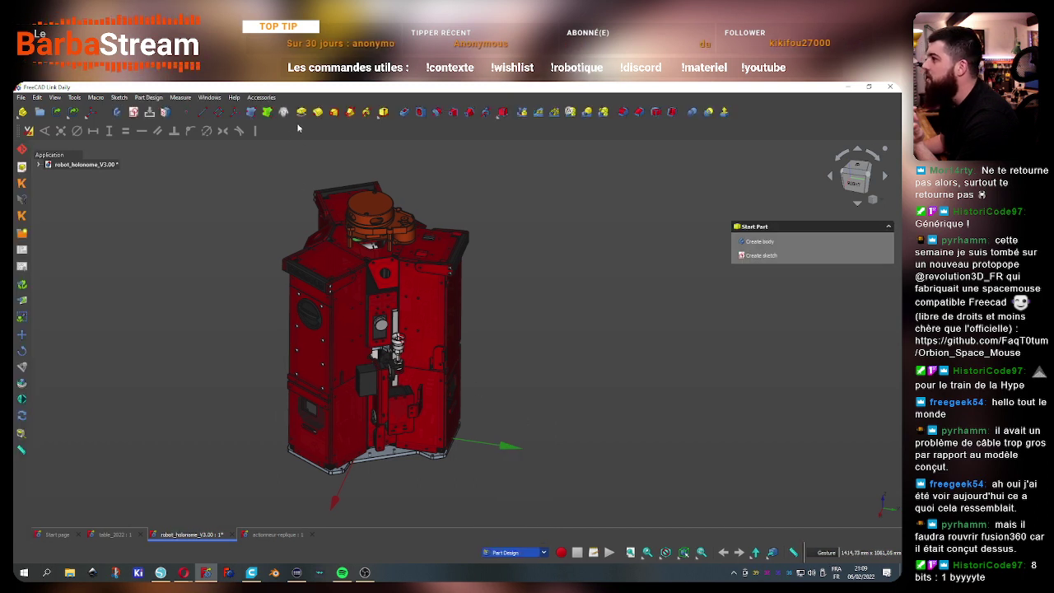
{"action": "left_click_drag", "start_coordinate": [18, 131], "coordinate": [144, 153]}
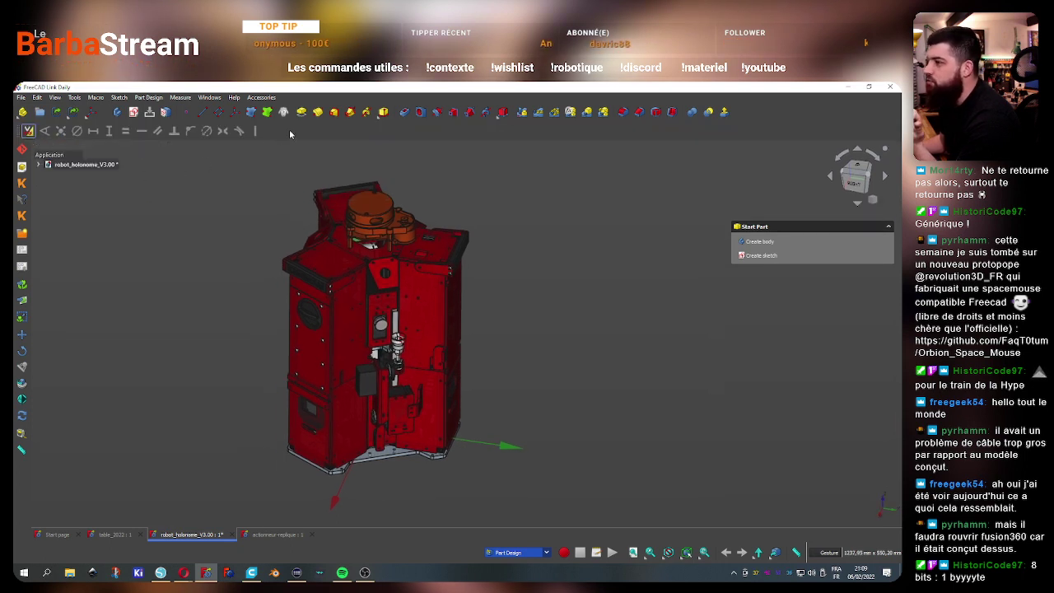
{"action": "left_click_drag", "start_coordinate": [23, 132], "coordinate": [118, 143]}
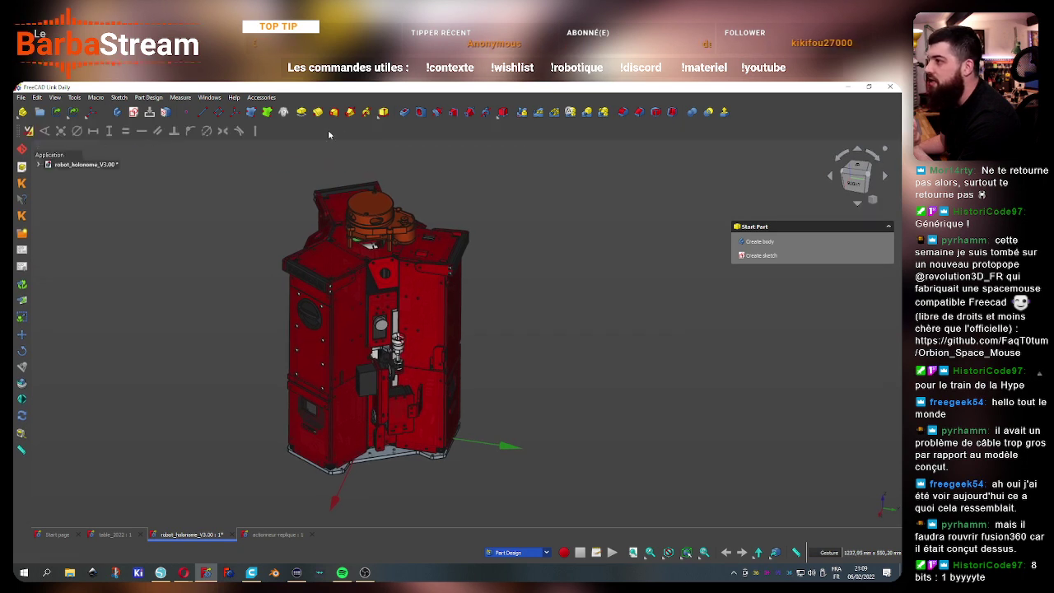
Open the Customize dialog's Toolbars page showing the Global toolbars
{"action": "right_click", "coordinate": [296, 129]}
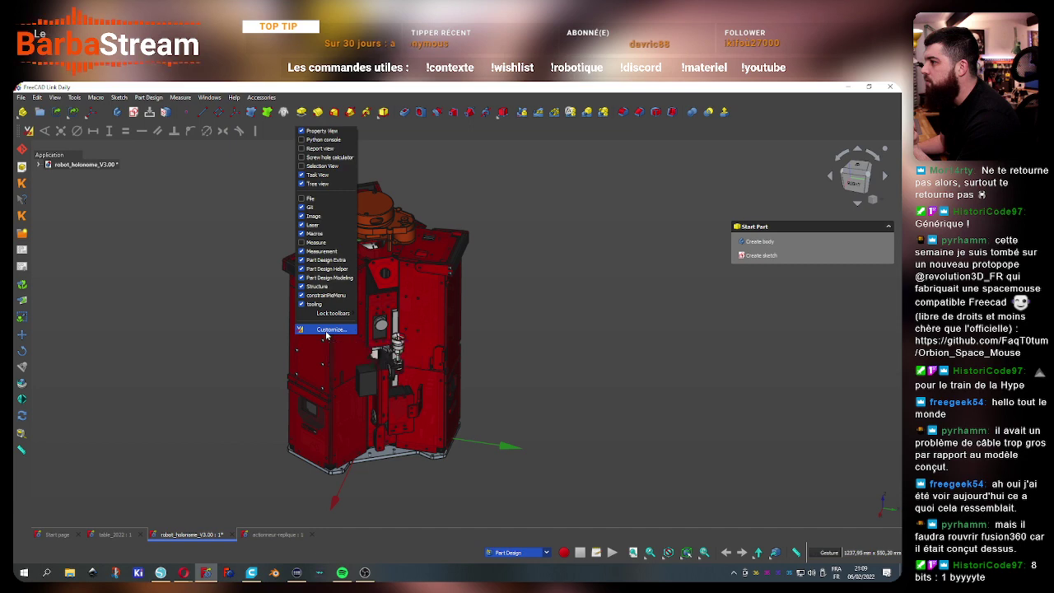
{"action": "left_click", "coordinate": [329, 329]}
{"action": "left_click", "coordinate": [382, 237]}
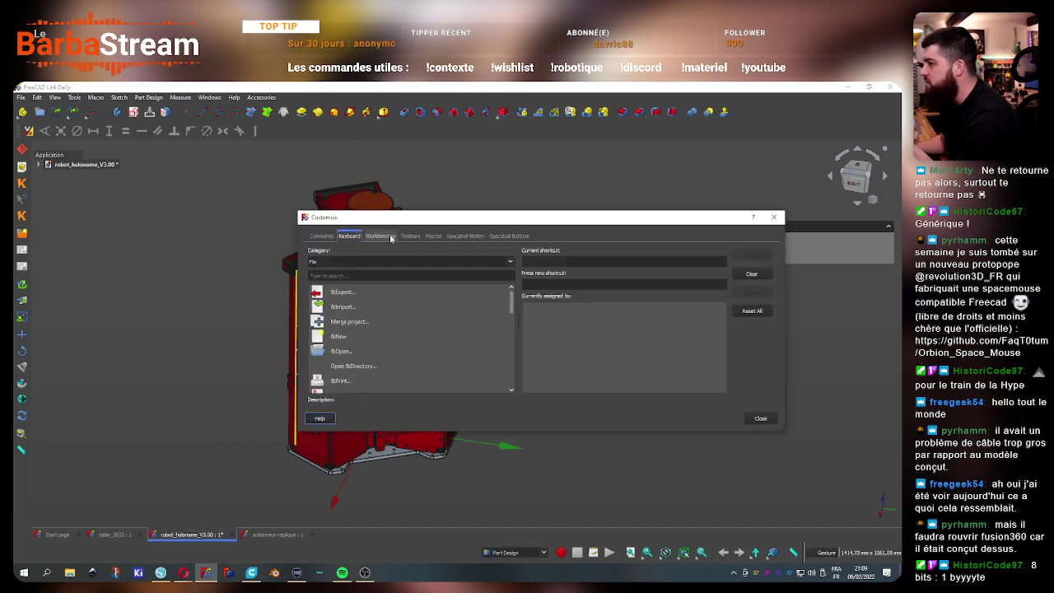
{"action": "left_click_drag", "start_coordinate": [530, 223], "coordinate": [419, 217]}
{"action": "left_click", "coordinate": [299, 231]}
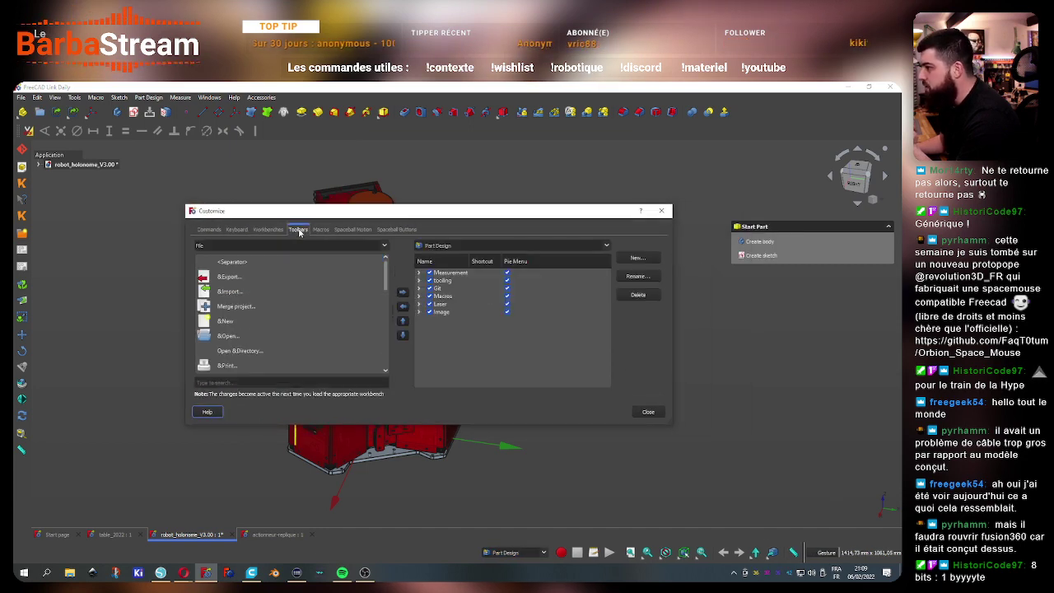
{"action": "left_click", "coordinate": [449, 244]}
{"action": "left_click", "coordinate": [452, 259]}
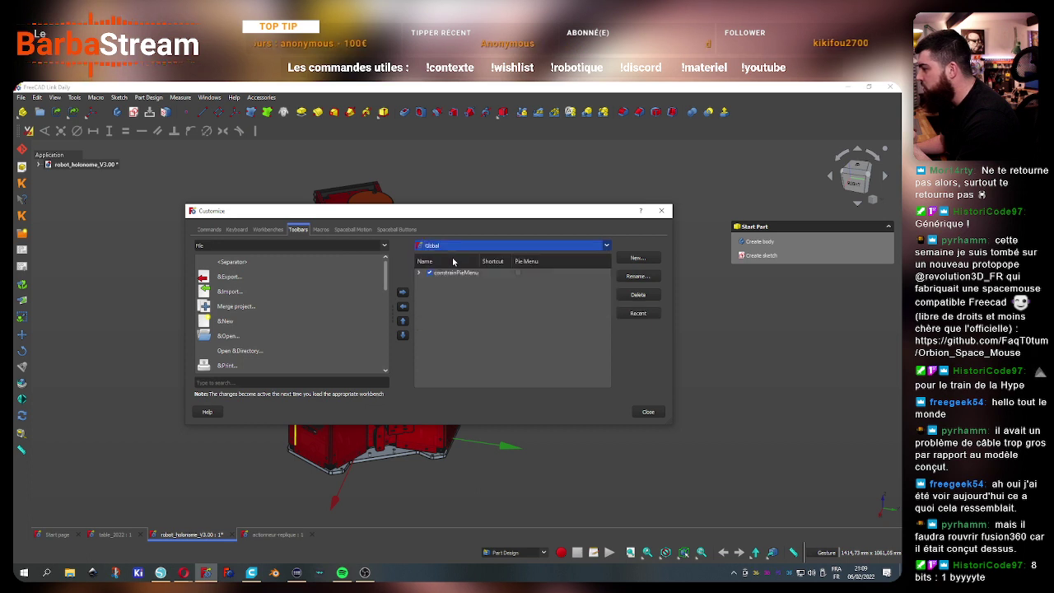
Inspect the constrainPieMenu toolbar's commands, then delete that Global toolbar
{"action": "left_click", "coordinate": [420, 275]}
{"action": "left_click", "coordinate": [420, 275]}
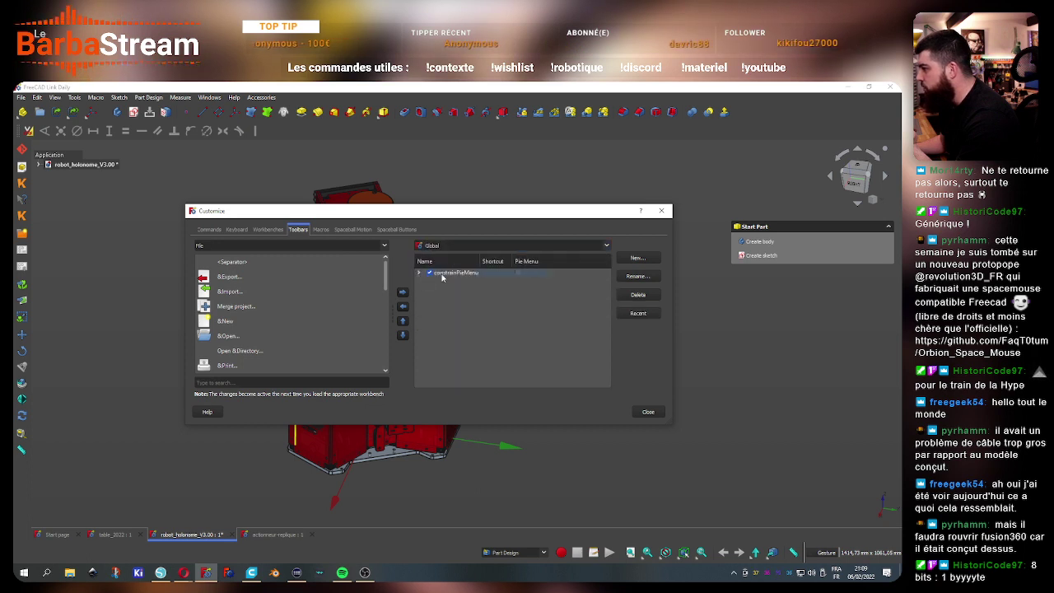
{"action": "left_click", "coordinate": [420, 274]}
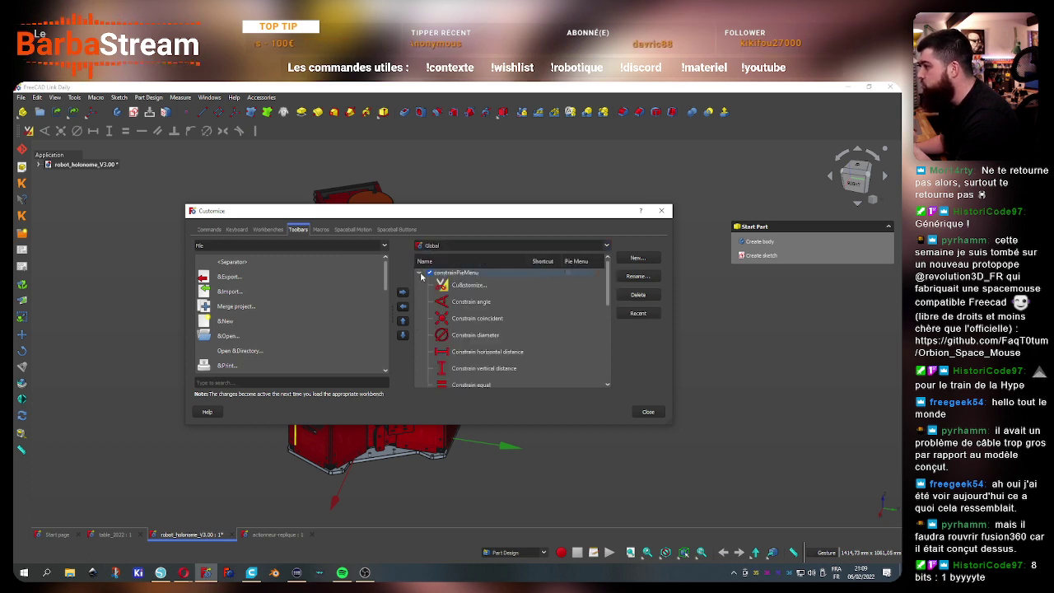
{"action": "left_click", "coordinate": [421, 274]}
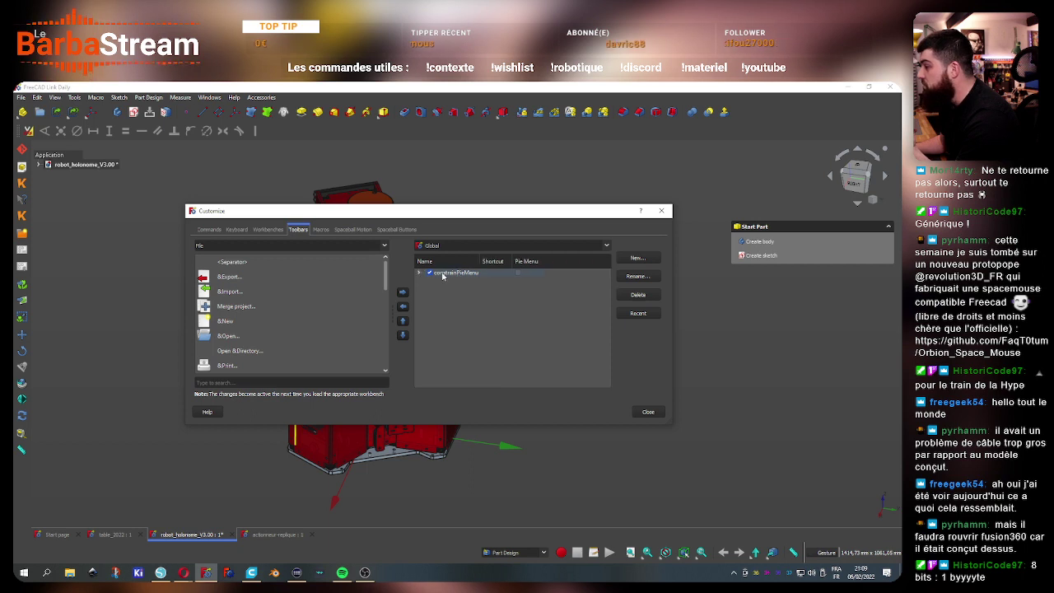
{"action": "left_click", "coordinate": [657, 294]}
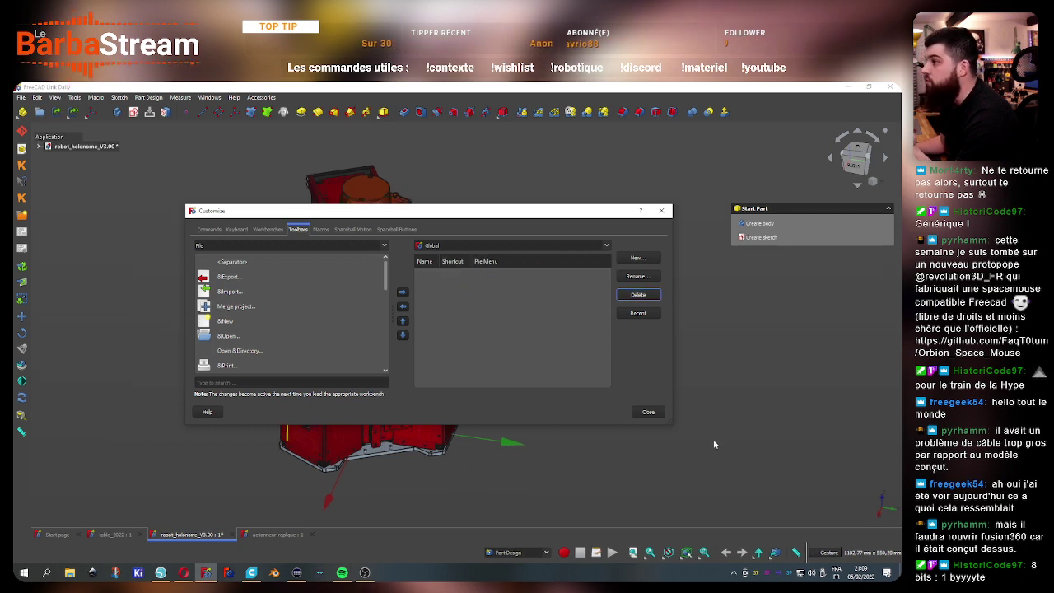
Turn on the TabBar 'Preferences button on tabbar' option, then bring up the toolbar list
{"action": "left_click", "coordinate": [650, 412]}
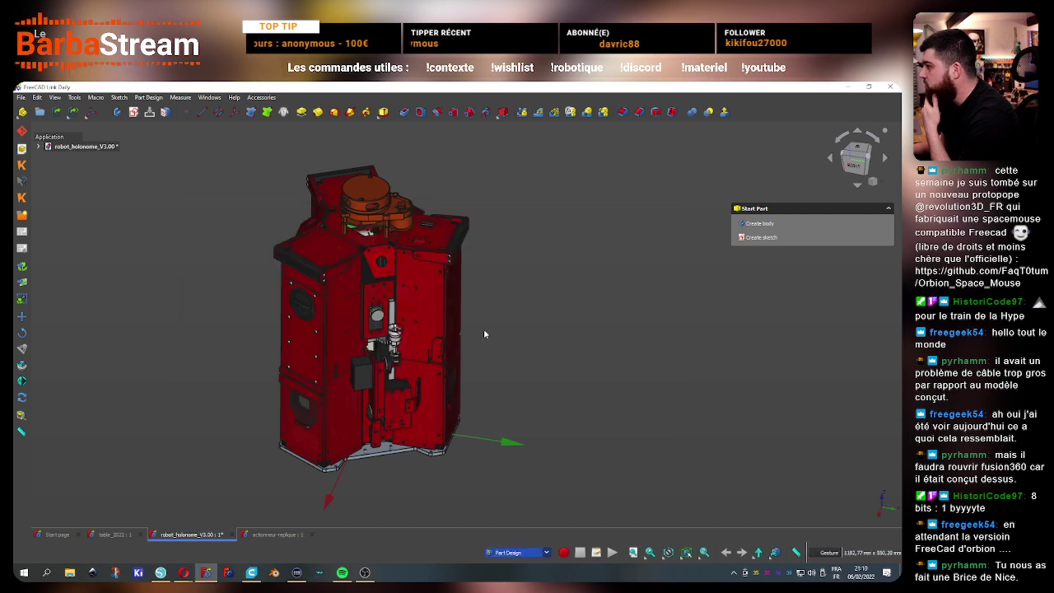
{"action": "left_click", "coordinate": [67, 98]}
{"action": "mouse_move", "coordinate": [261, 97]}
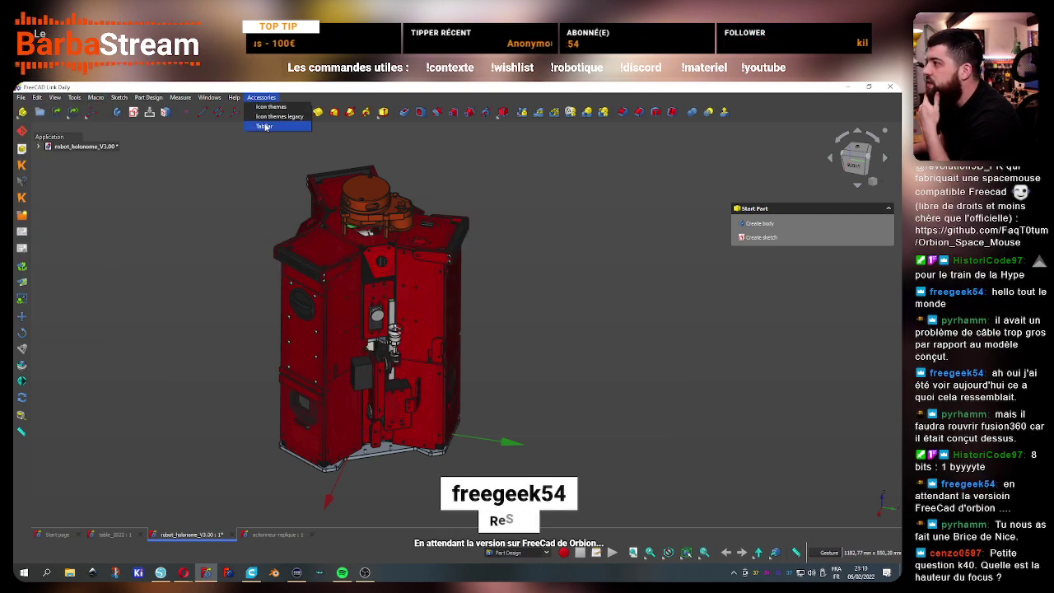
{"action": "left_click", "coordinate": [264, 126]}
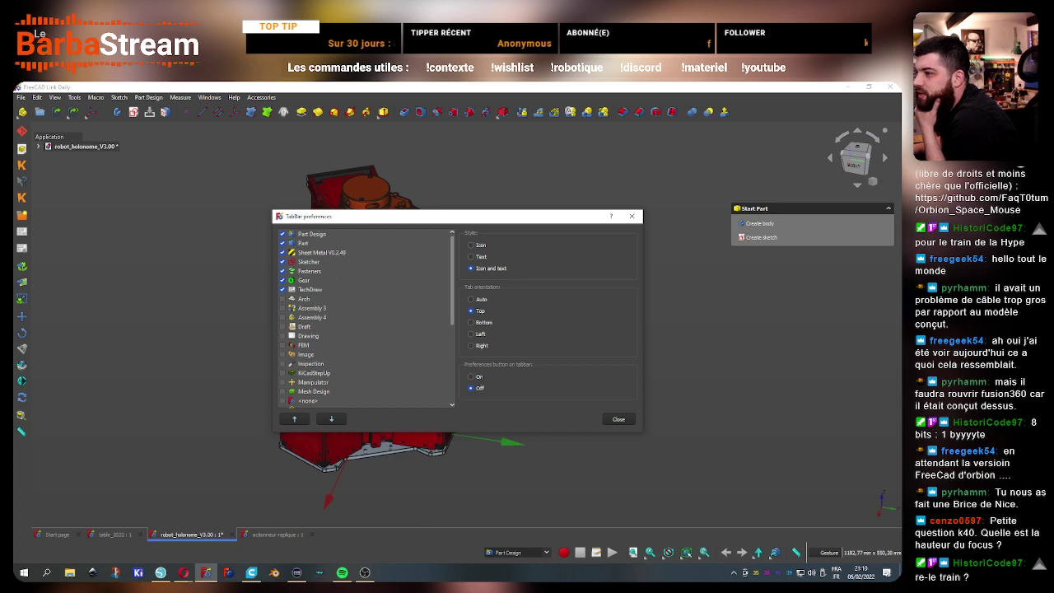
{"action": "key", "text": "Up"}
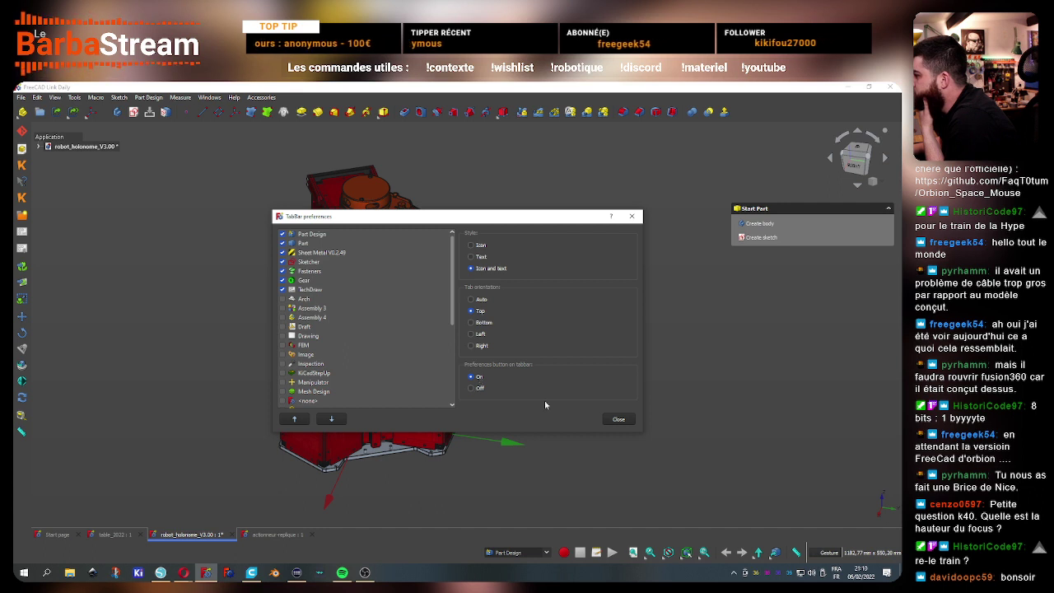
{"action": "left_click", "coordinate": [618, 420]}
{"action": "right_click", "coordinate": [782, 119]}
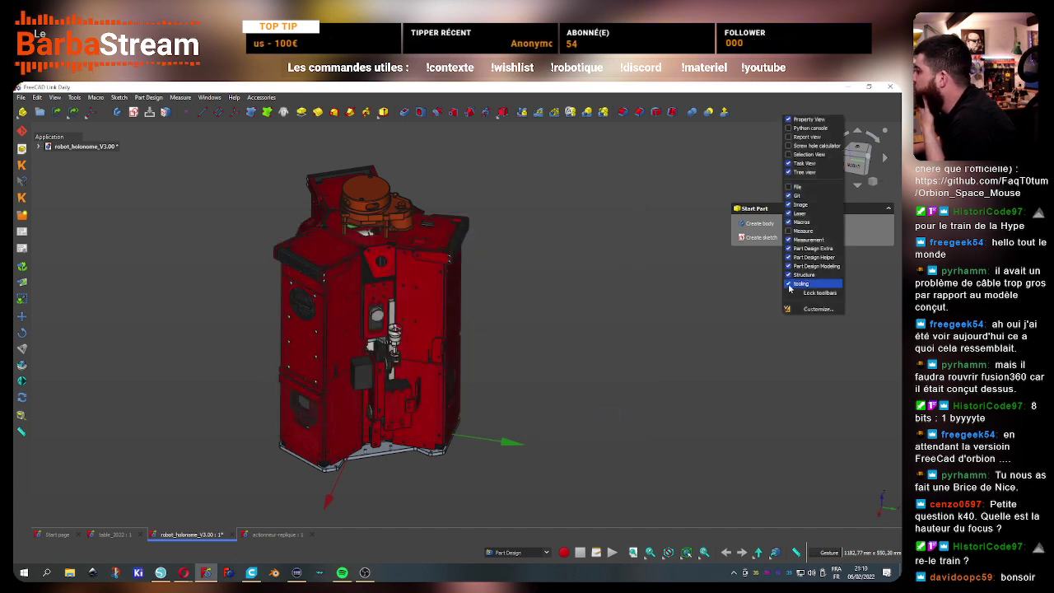
{"action": "mouse_move", "coordinate": [819, 292]}
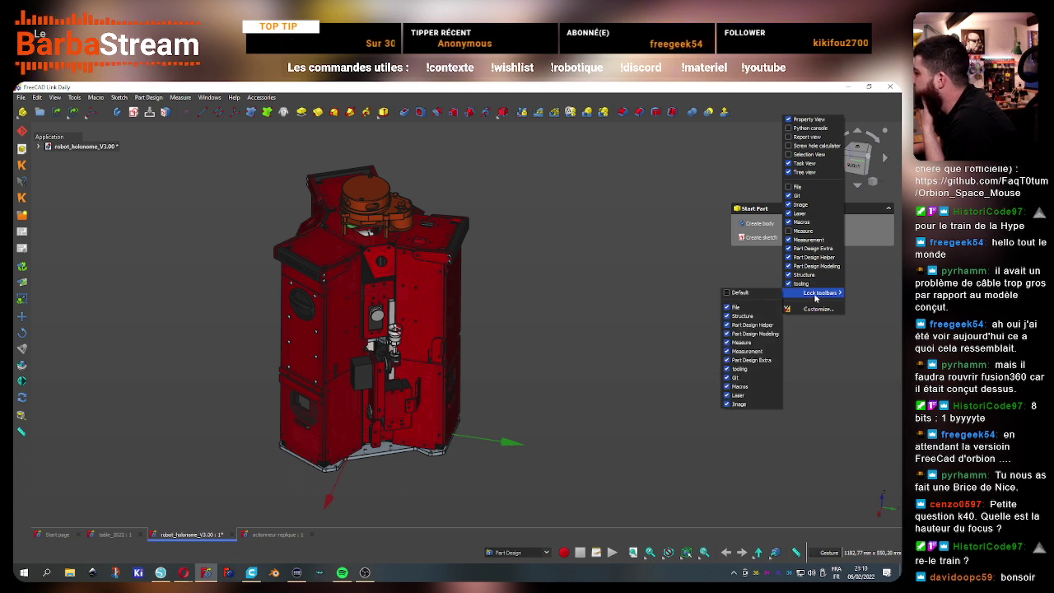
Briefly check the Customize toolbar settings, then close them
{"action": "left_click", "coordinate": [589, 217]}
{"action": "left_click", "coordinate": [51, 97]}
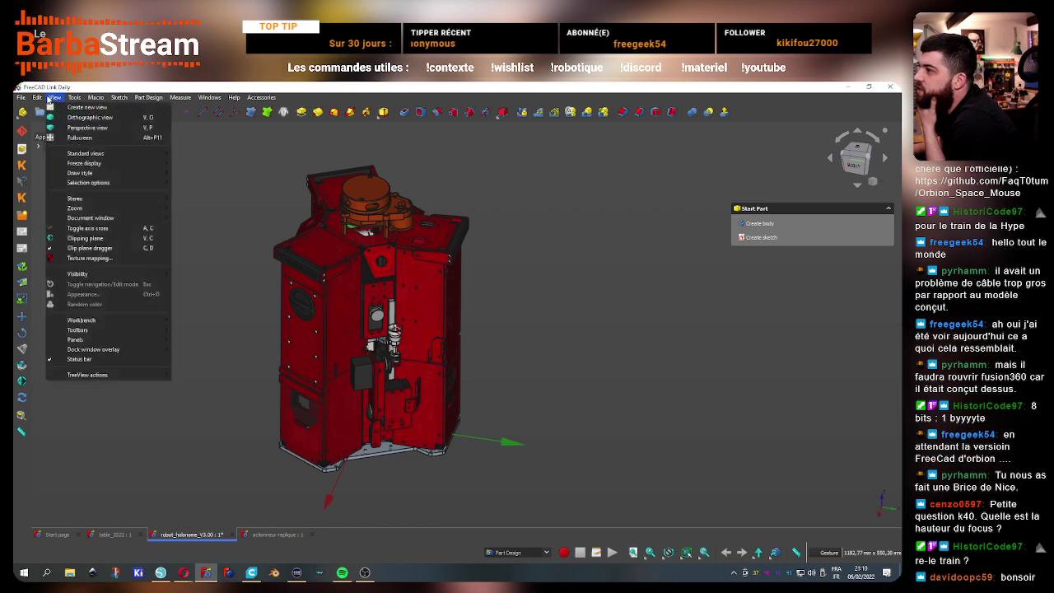
{"action": "mouse_move", "coordinate": [74, 97]}
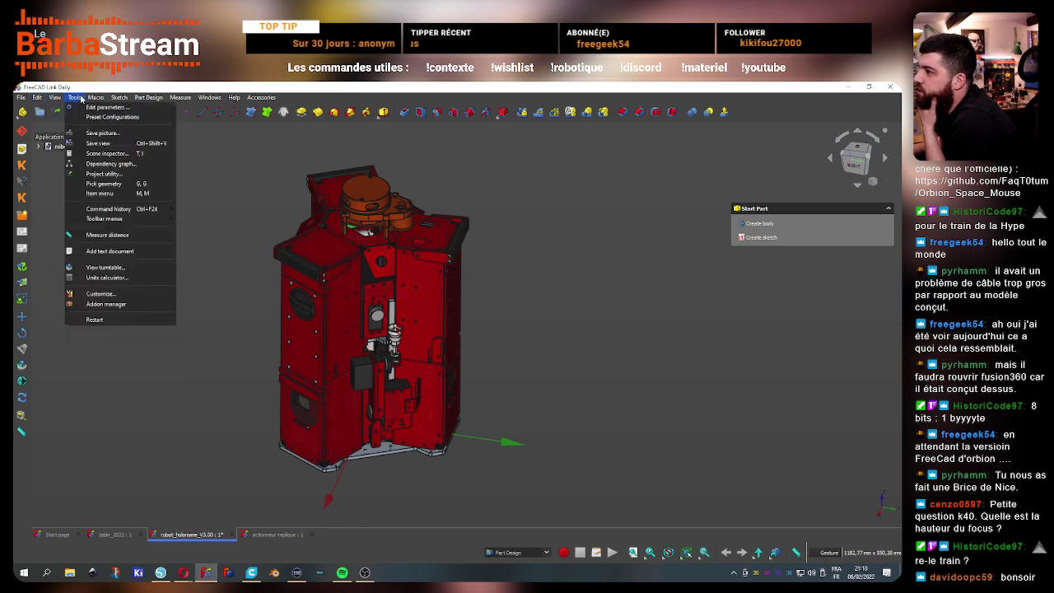
{"action": "left_click", "coordinate": [103, 293]}
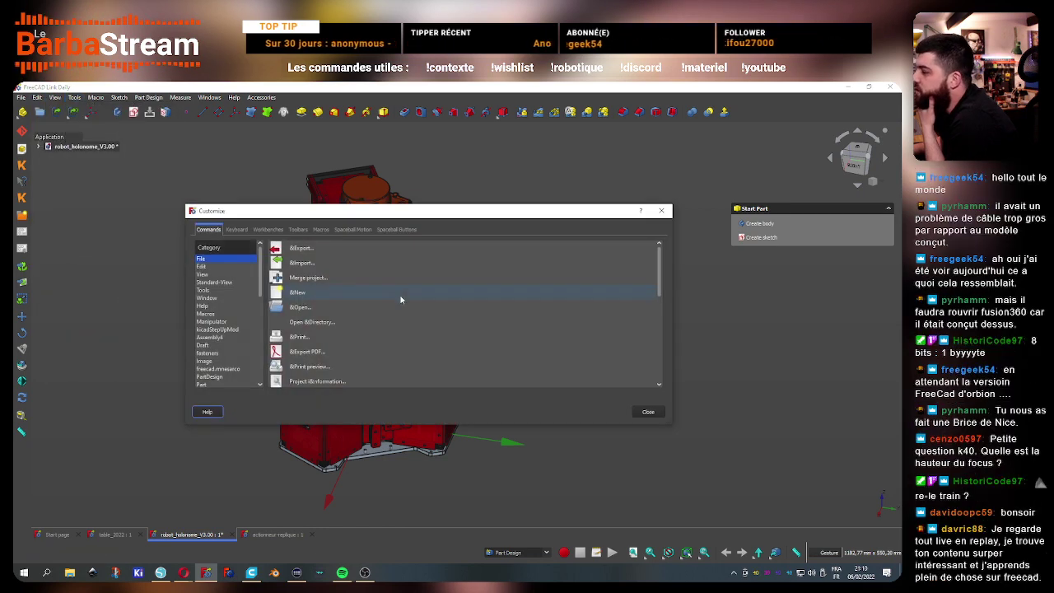
{"action": "left_click", "coordinate": [298, 230]}
{"action": "left_click", "coordinate": [662, 211]}
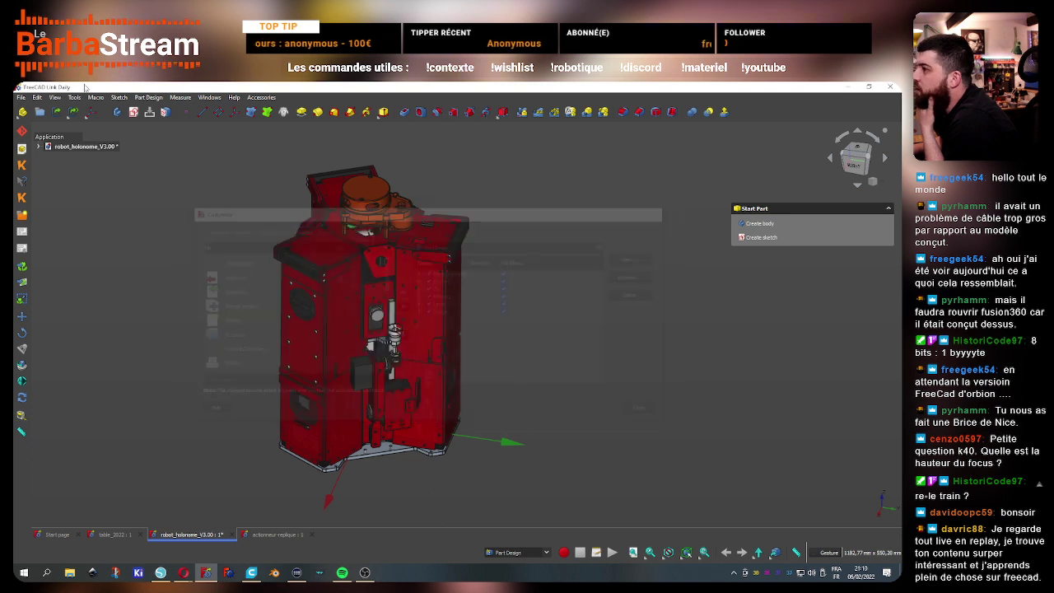
Open the Addon Manager and select the TabBar addon
{"action": "left_click", "coordinate": [73, 97]}
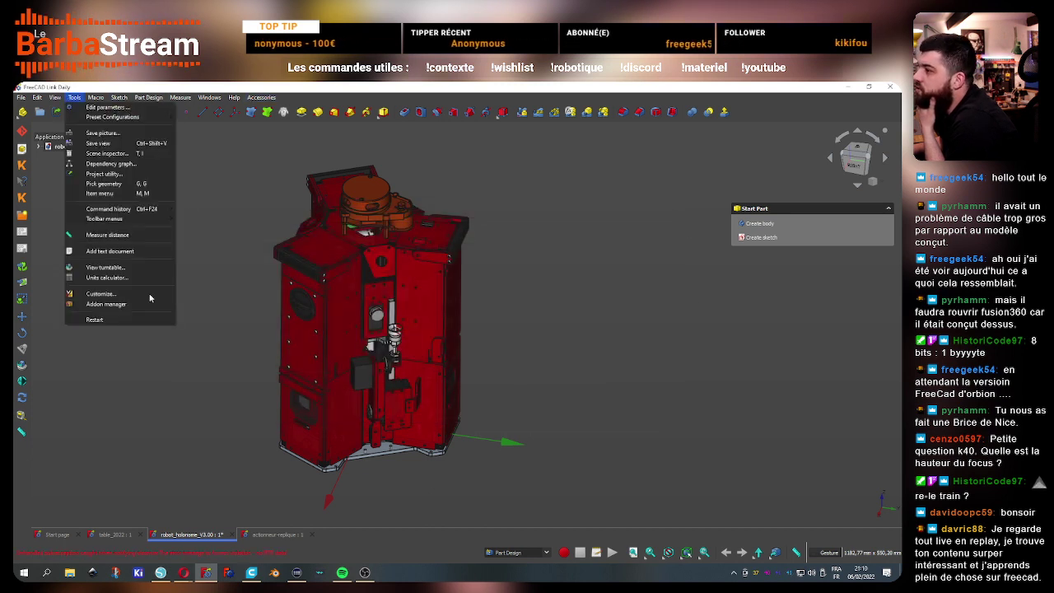
{"action": "left_click", "coordinate": [107, 302]}
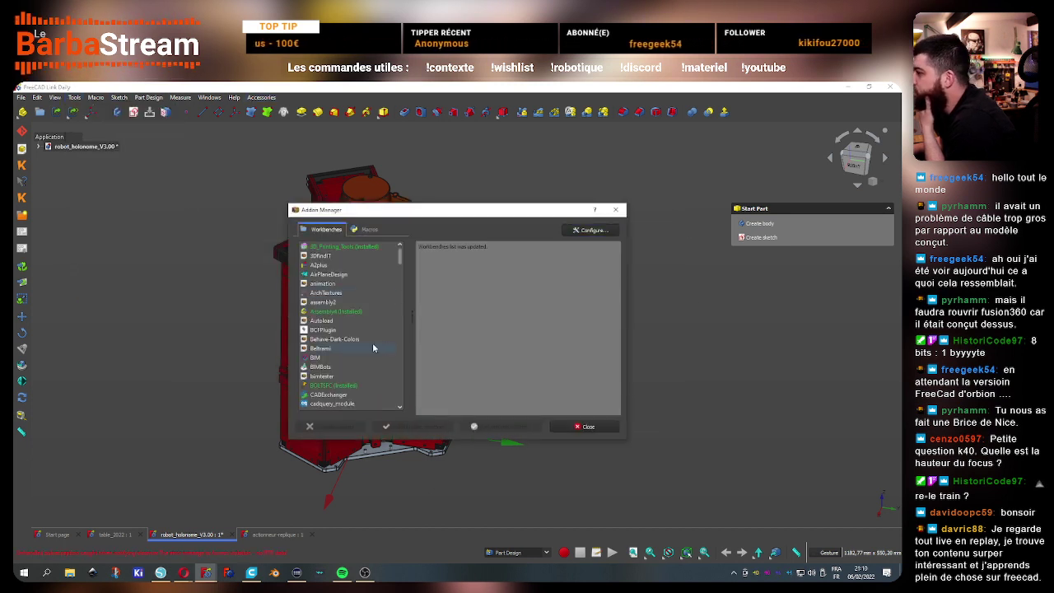
{"action": "scroll", "coordinate": [373, 348], "scroll_direction": "down", "scroll_amount": 7}
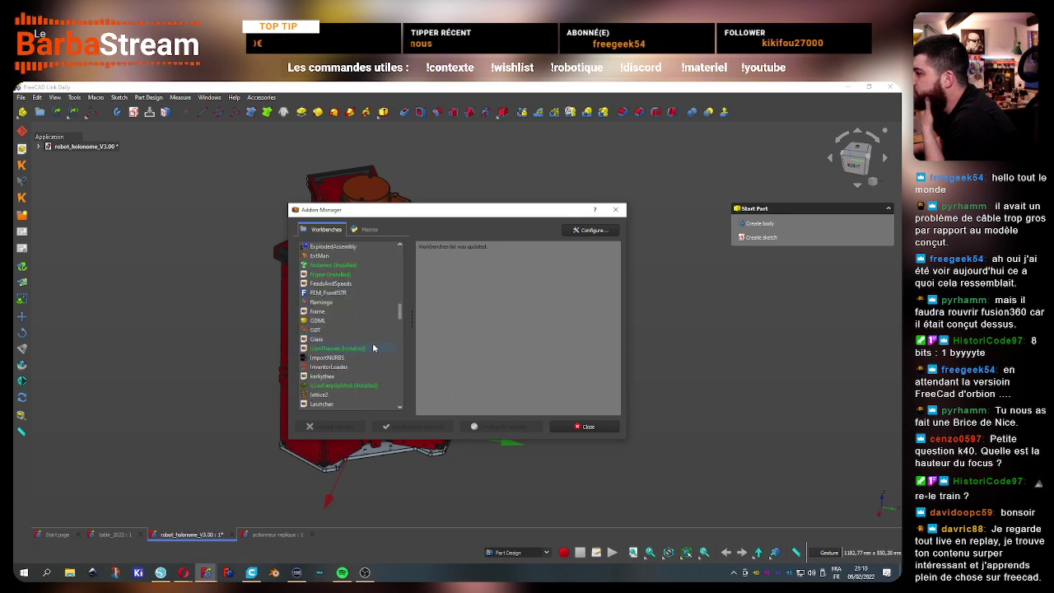
{"action": "scroll", "coordinate": [373, 348], "scroll_direction": "down", "scroll_amount": 10}
{"action": "scroll", "coordinate": [373, 348], "scroll_direction": "down", "scroll_amount": 8}
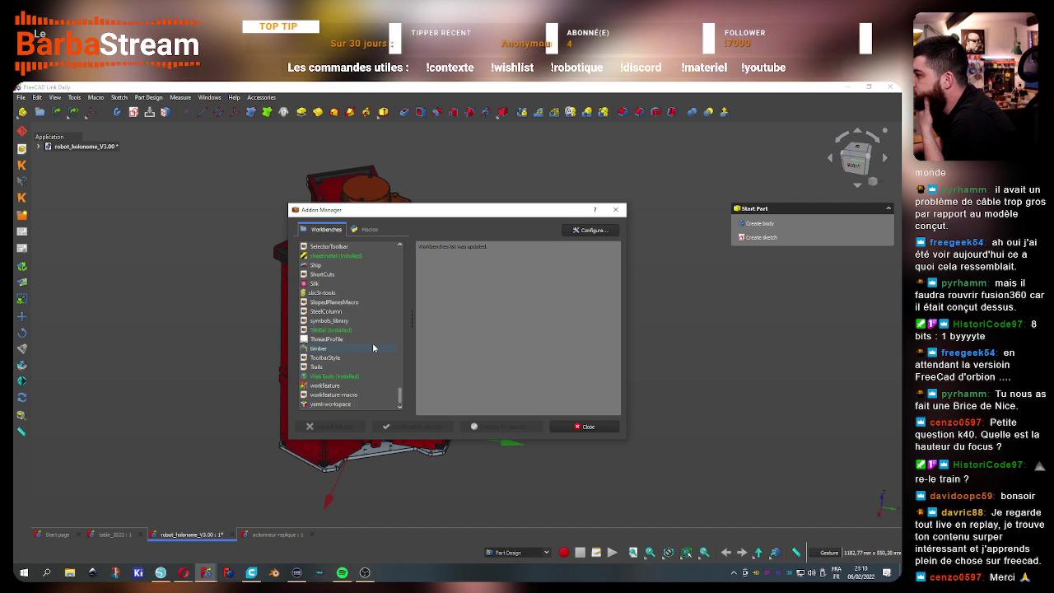
{"action": "left_click", "coordinate": [373, 348]}
{"action": "scroll", "coordinate": [373, 349], "scroll_direction": "down", "scroll_amount": 1}
Uninstall and reinstall TabBar, then restart FreeCAD now
{"action": "left_click", "coordinate": [343, 428]}
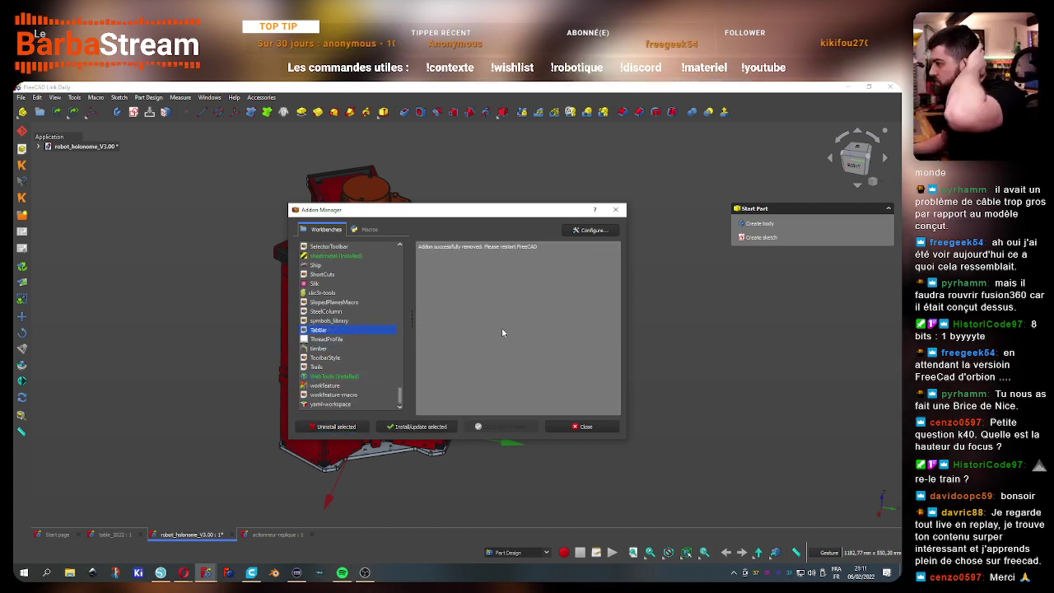
{"action": "left_click", "coordinate": [433, 428]}
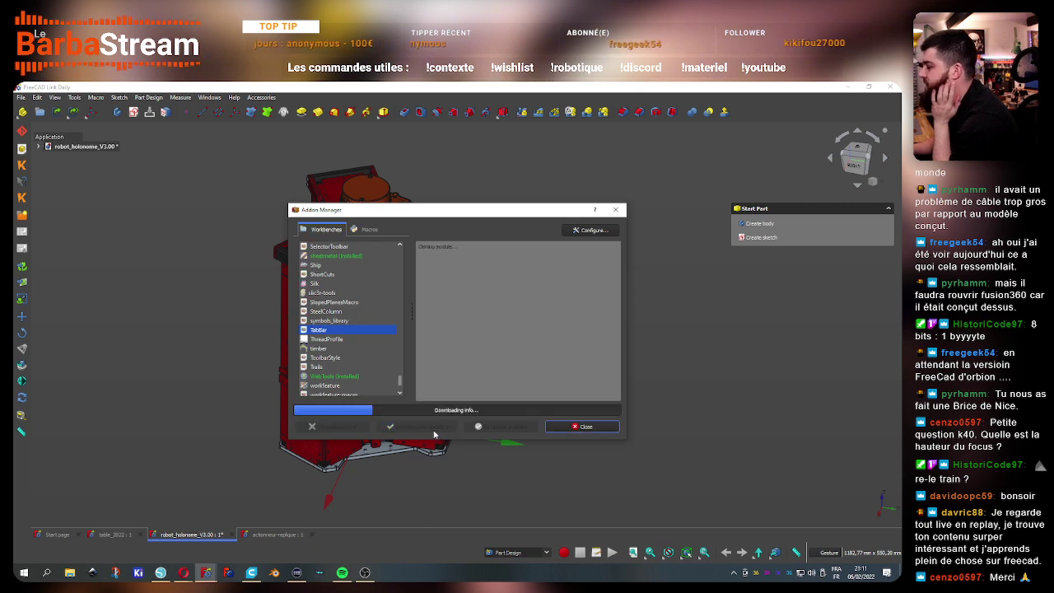
{"action": "left_click", "coordinate": [582, 426]}
{"action": "left_click", "coordinate": [451, 335]}
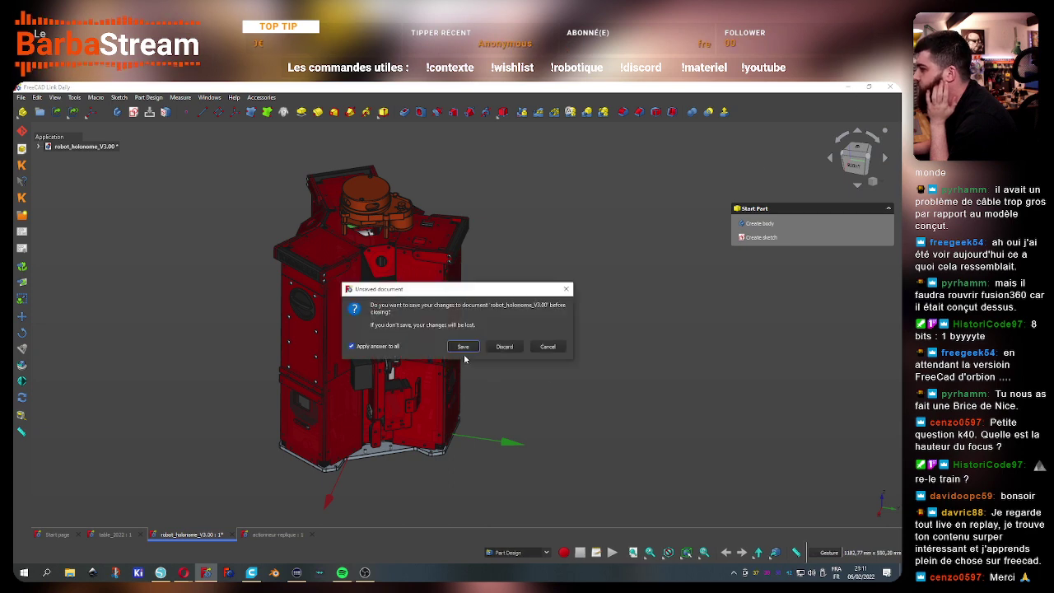
Return to FreeCAD's prompt and save robot_holonome_V3.00 along with its dependent files
{"action": "left_click", "coordinate": [132, 531]}
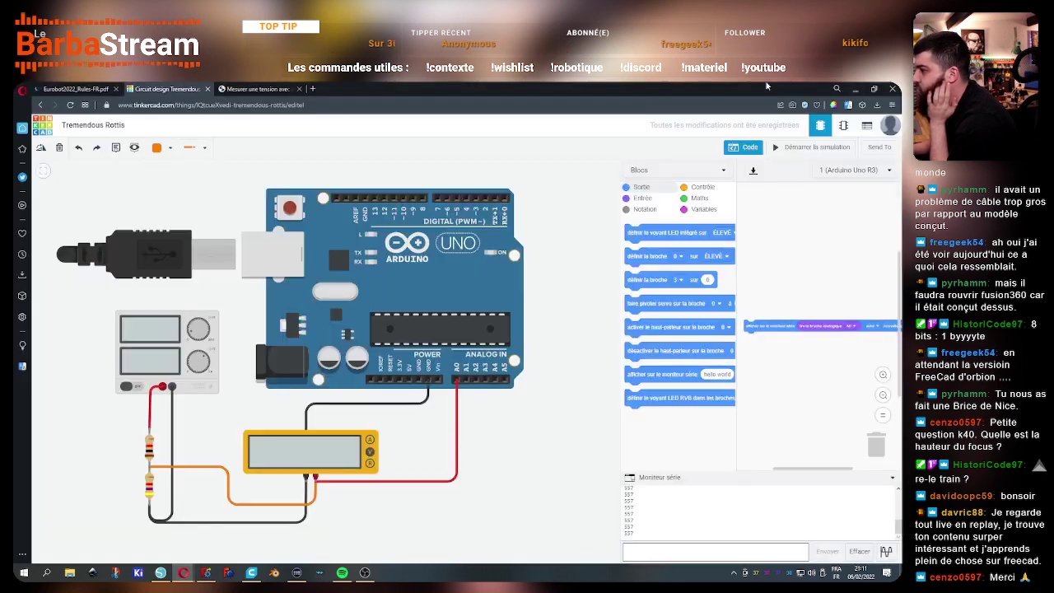
{"action": "double_click", "coordinate": [754, 106]}
{"action": "left_click", "coordinate": [829, 103]}
{"action": "left_click", "coordinate": [170, 249]}
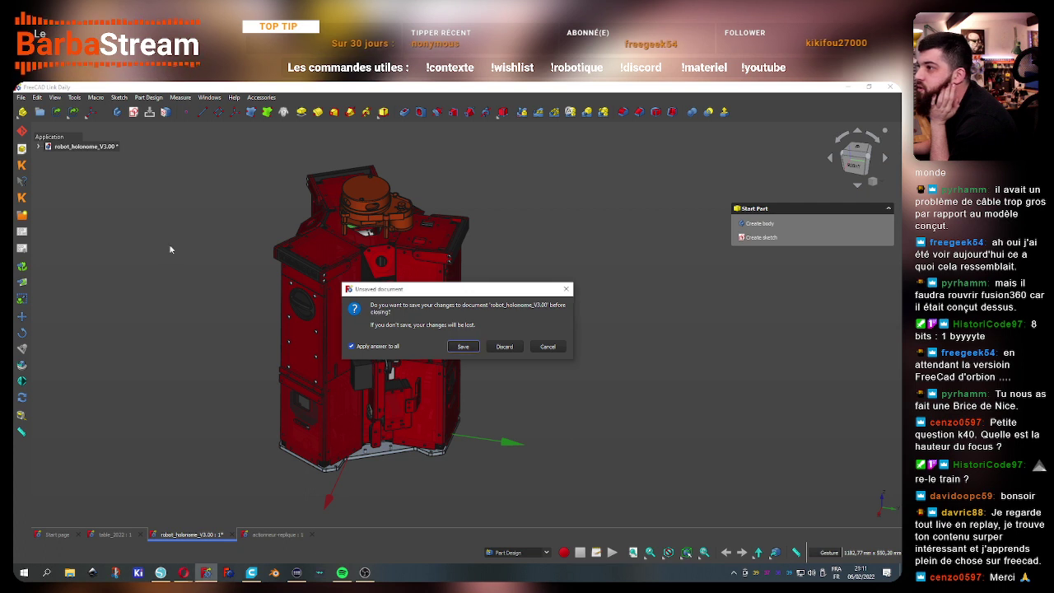
{"action": "left_click", "coordinate": [466, 348]}
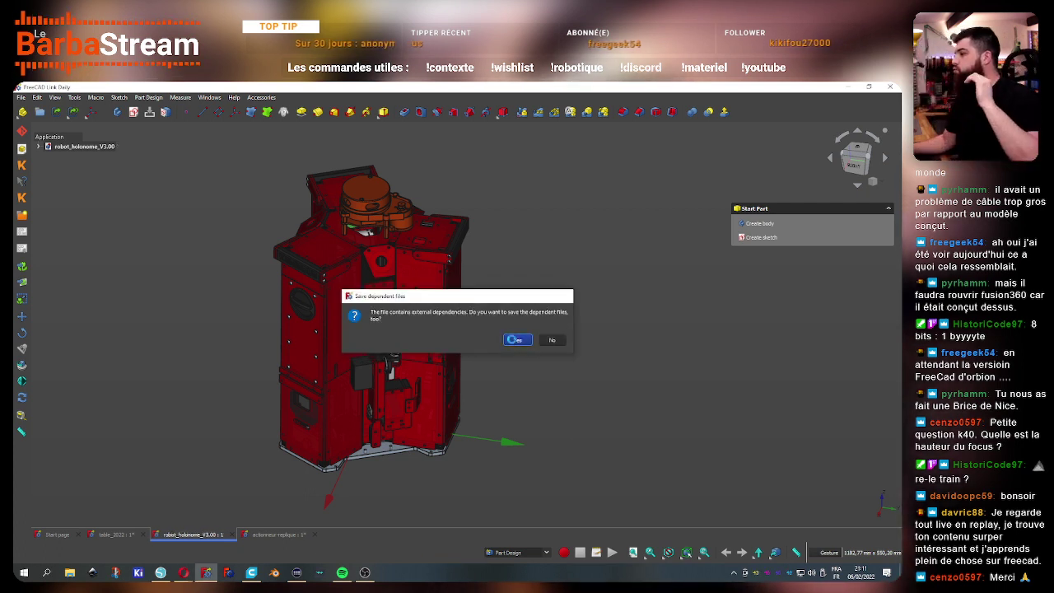
{"action": "left_click", "coordinate": [512, 339]}
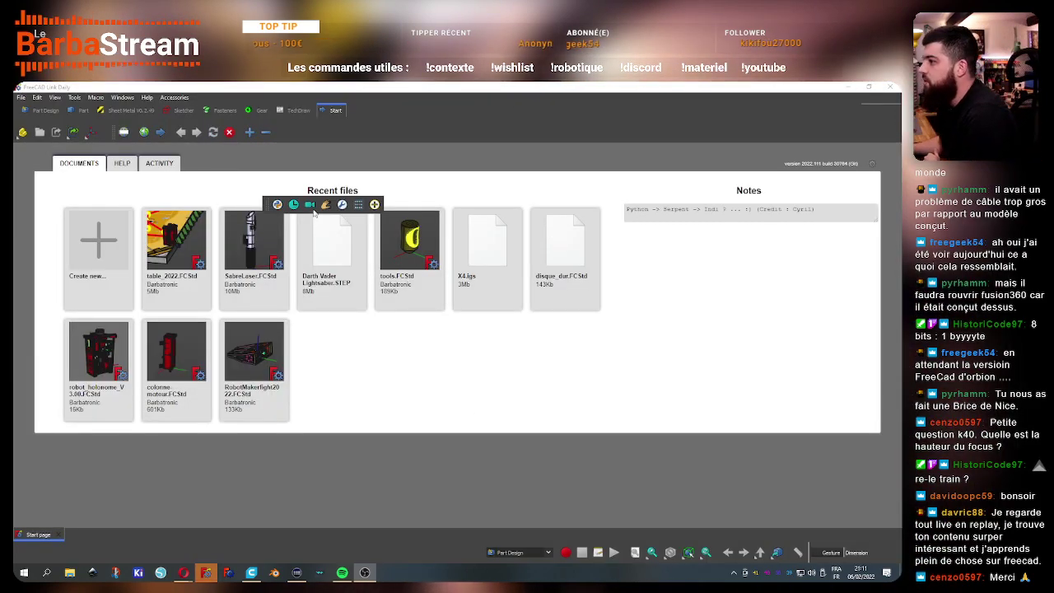
Hide the Mnesarco Utils toolbar on the Start page
{"action": "left_click_drag", "start_coordinate": [267, 207], "coordinate": [273, 191]}
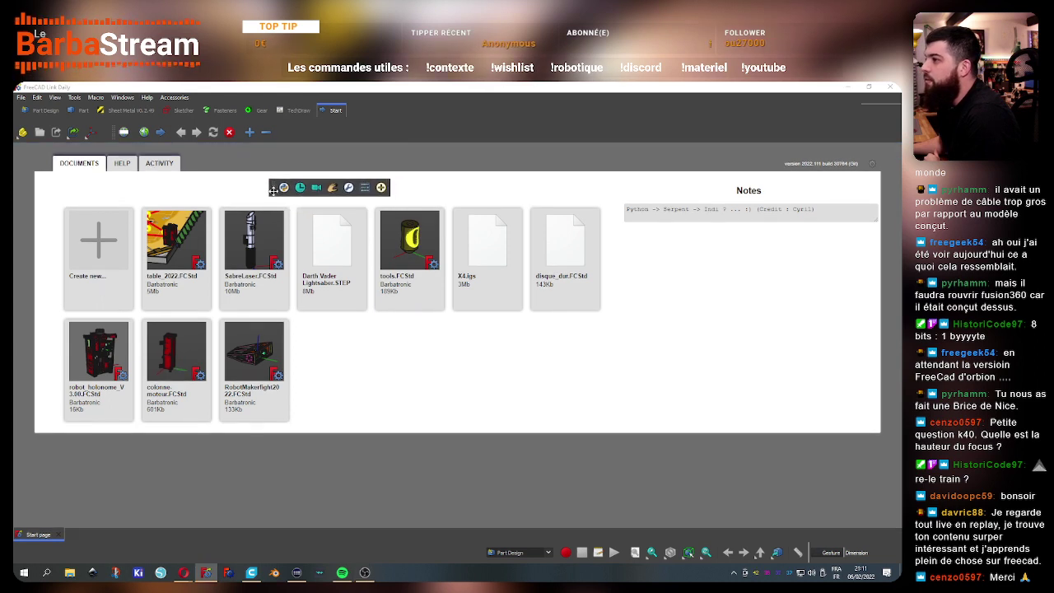
{"action": "right_click", "coordinate": [302, 143]}
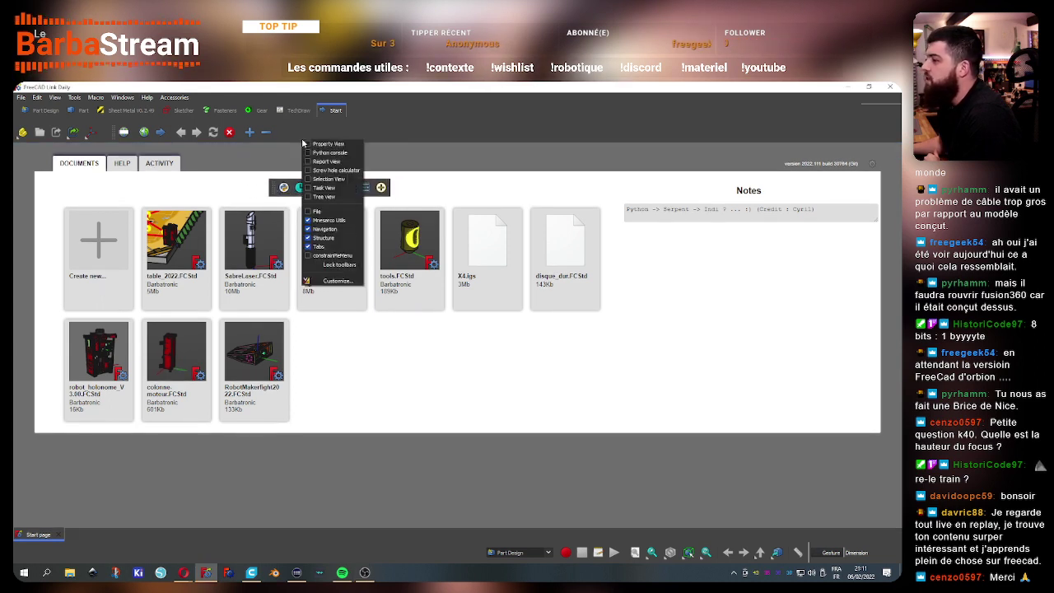
{"action": "left_click", "coordinate": [336, 225]}
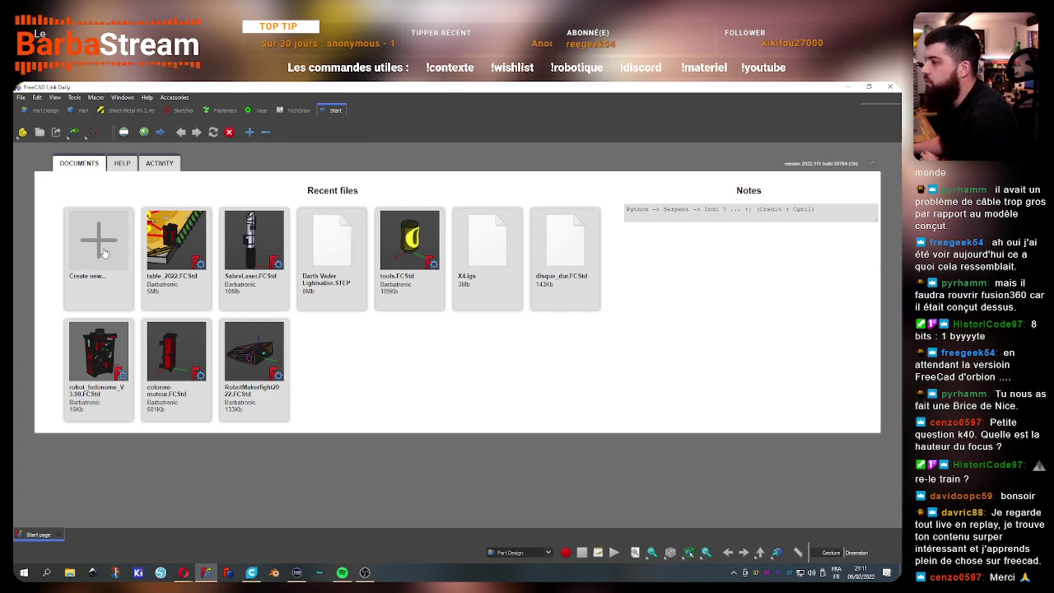
Create a new Unnamed document in Part Design, briefly checking Tools > Customize
{"action": "key", "text": "ctrl+n"}
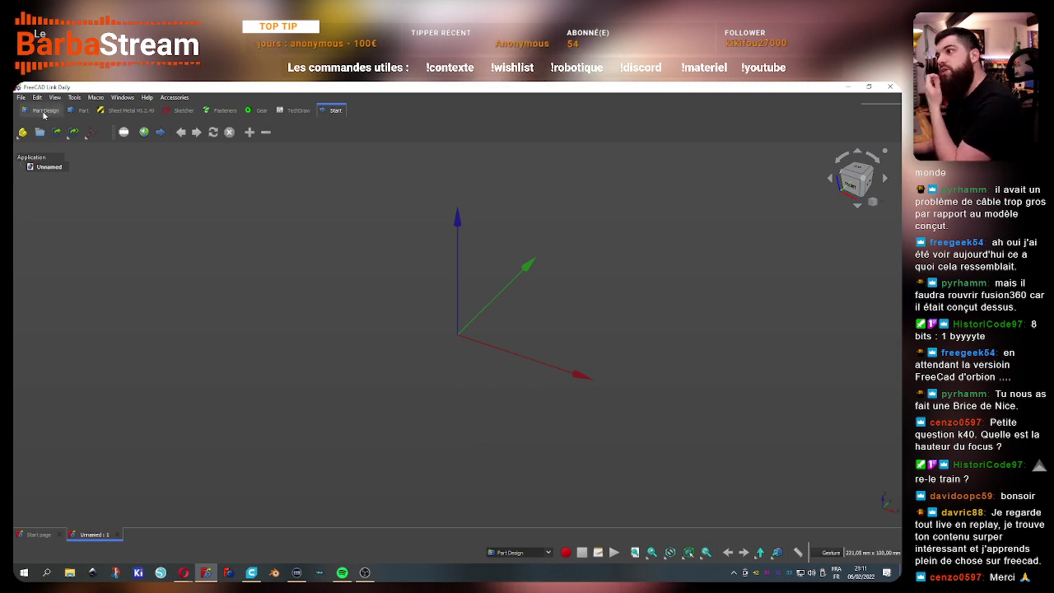
{"action": "left_click", "coordinate": [80, 111]}
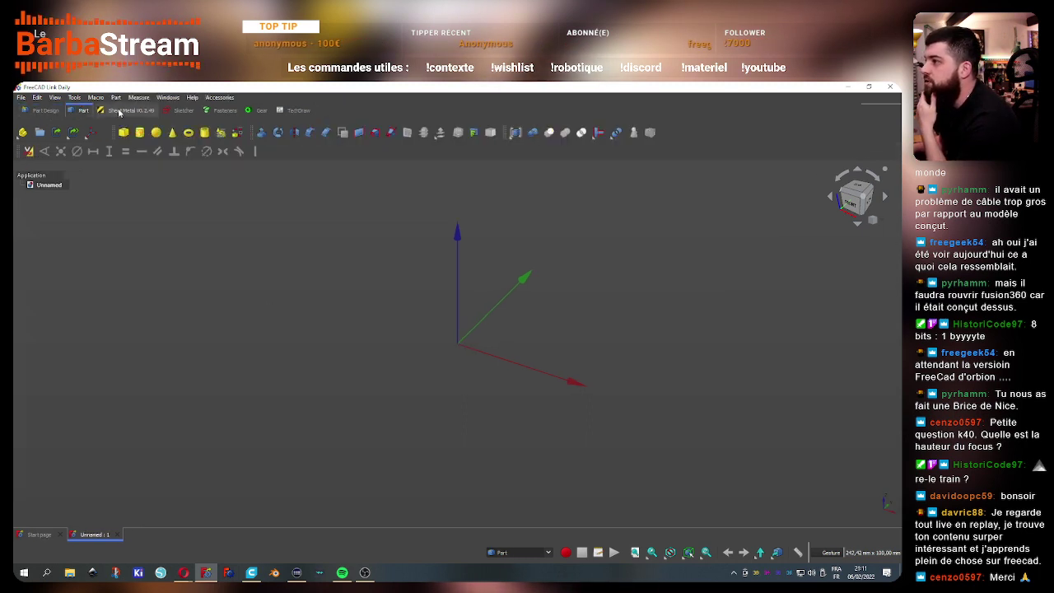
{"action": "left_click", "coordinate": [45, 110]}
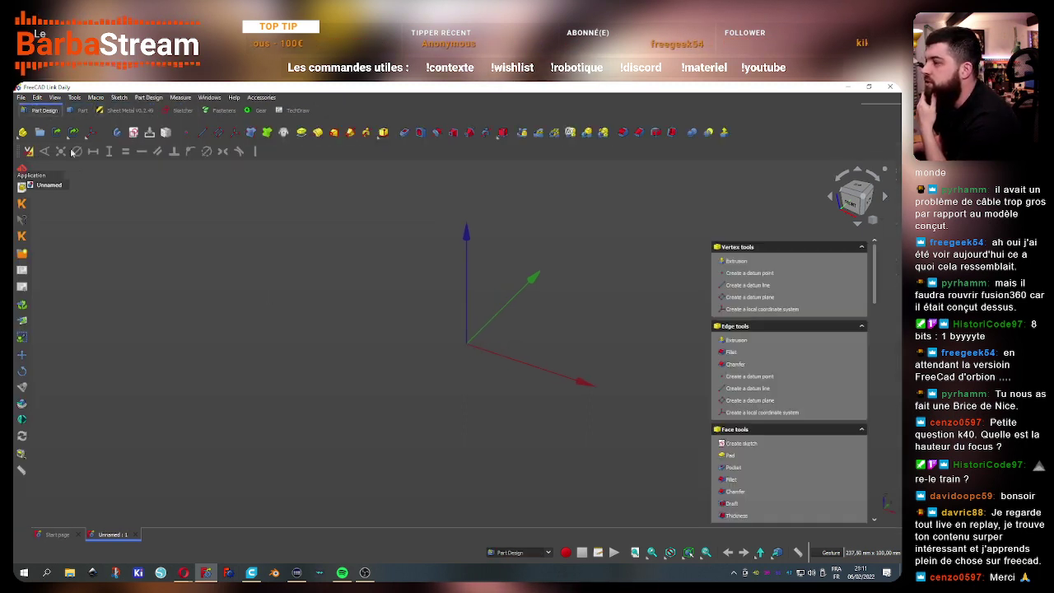
{"action": "left_click", "coordinate": [74, 98]}
{"action": "left_click", "coordinate": [107, 294]}
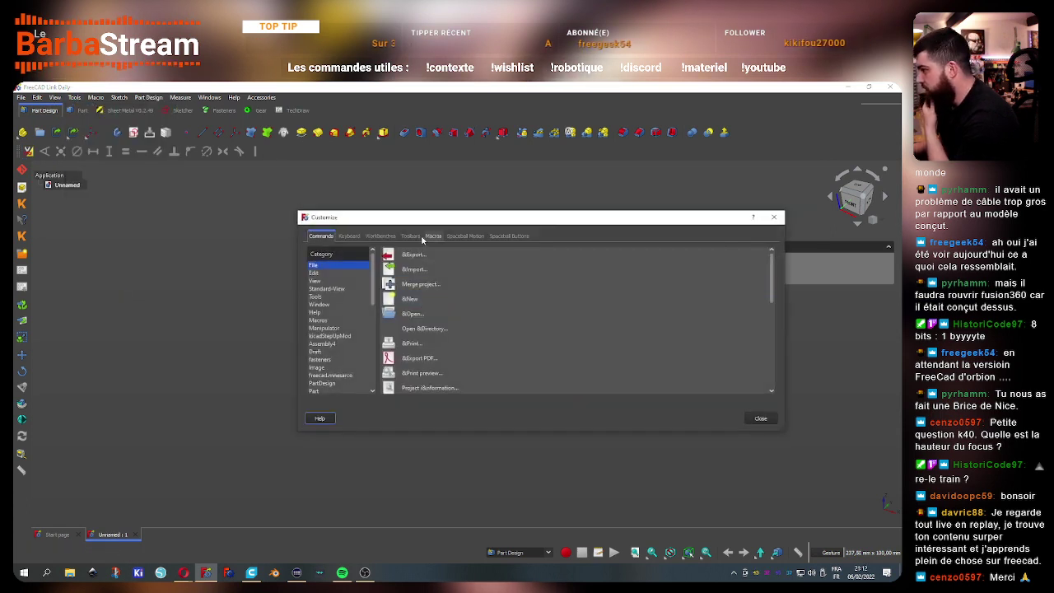
{"action": "key", "text": "Escape"}
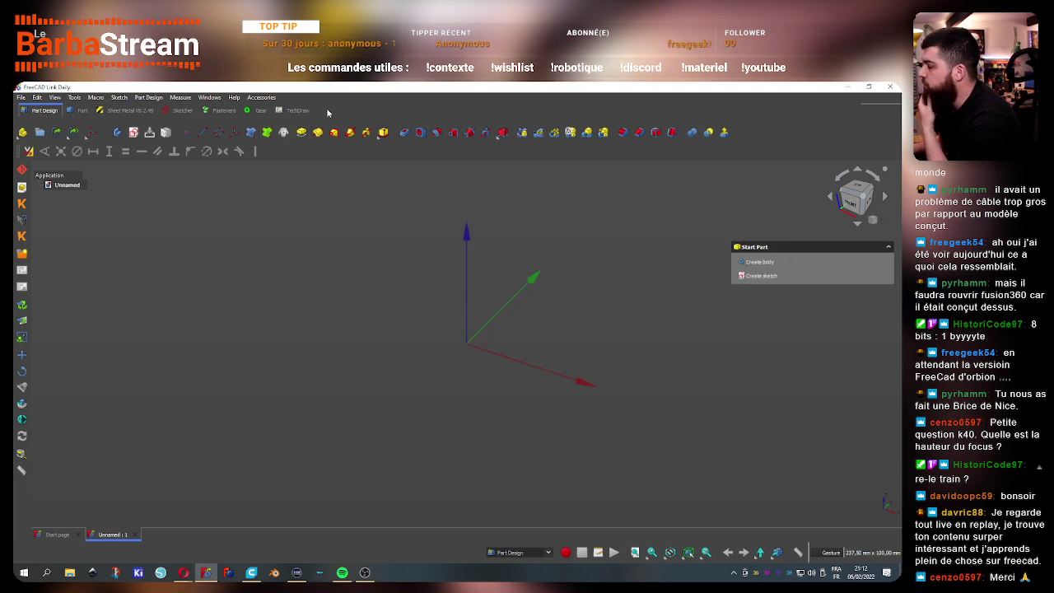
{"action": "left_click", "coordinate": [80, 113]}
{"action": "left_click", "coordinate": [49, 112]}
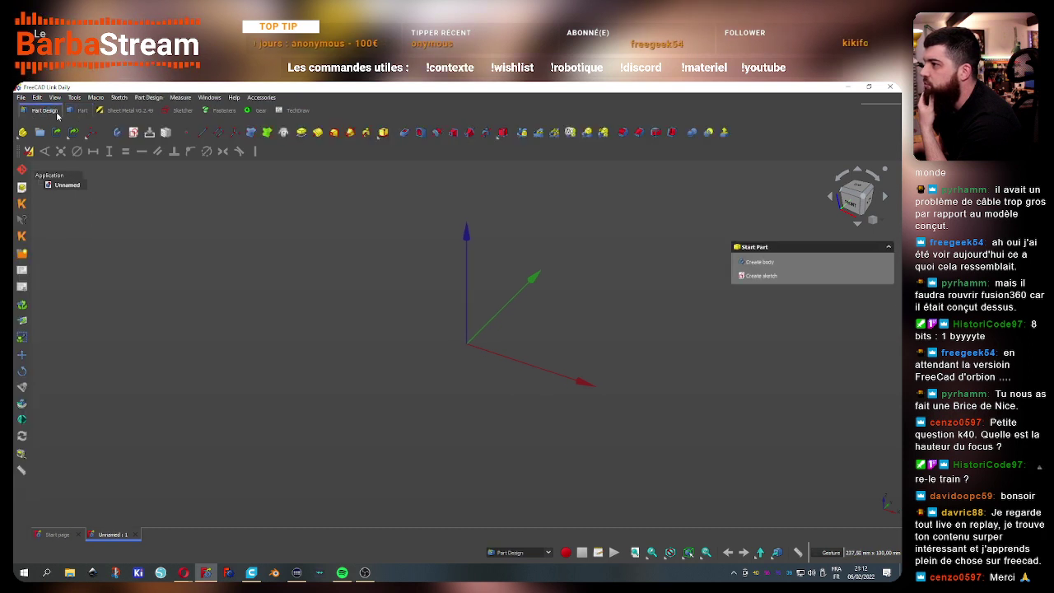
{"action": "left_click", "coordinate": [181, 111]}
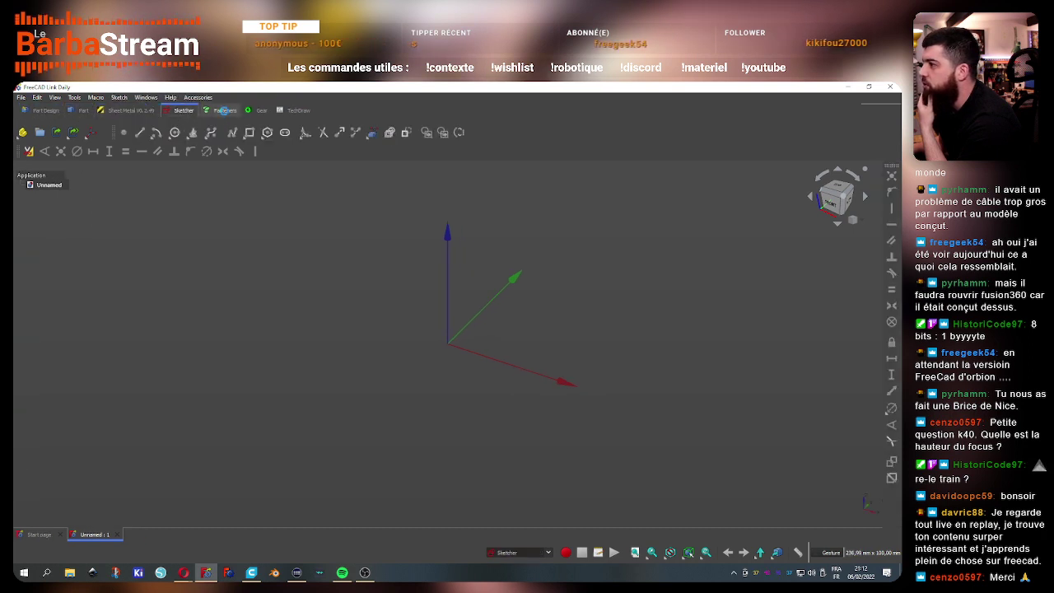
{"action": "left_click", "coordinate": [257, 113]}
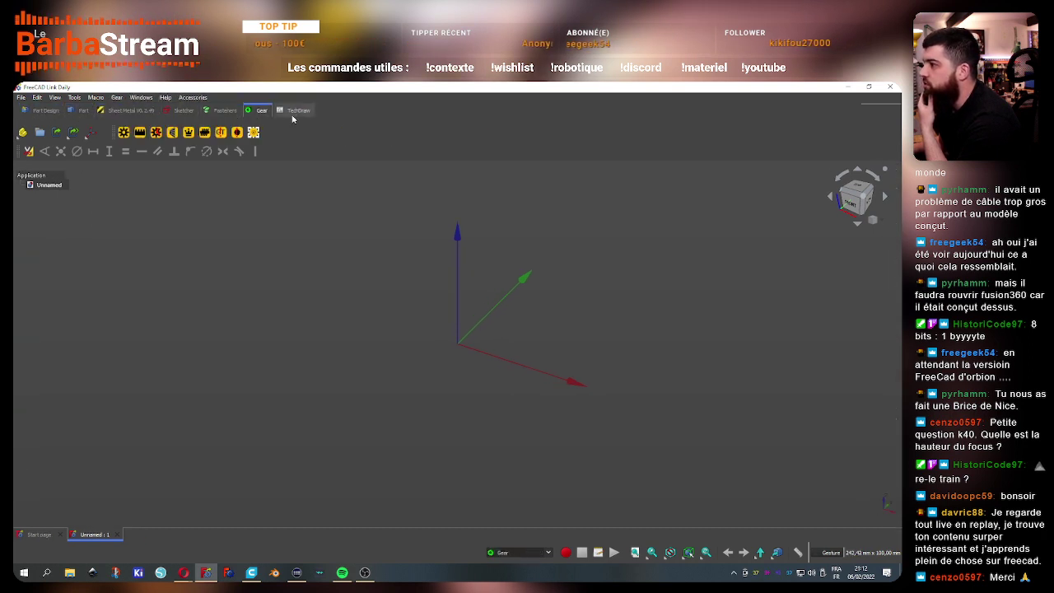
{"action": "left_click", "coordinate": [44, 110]}
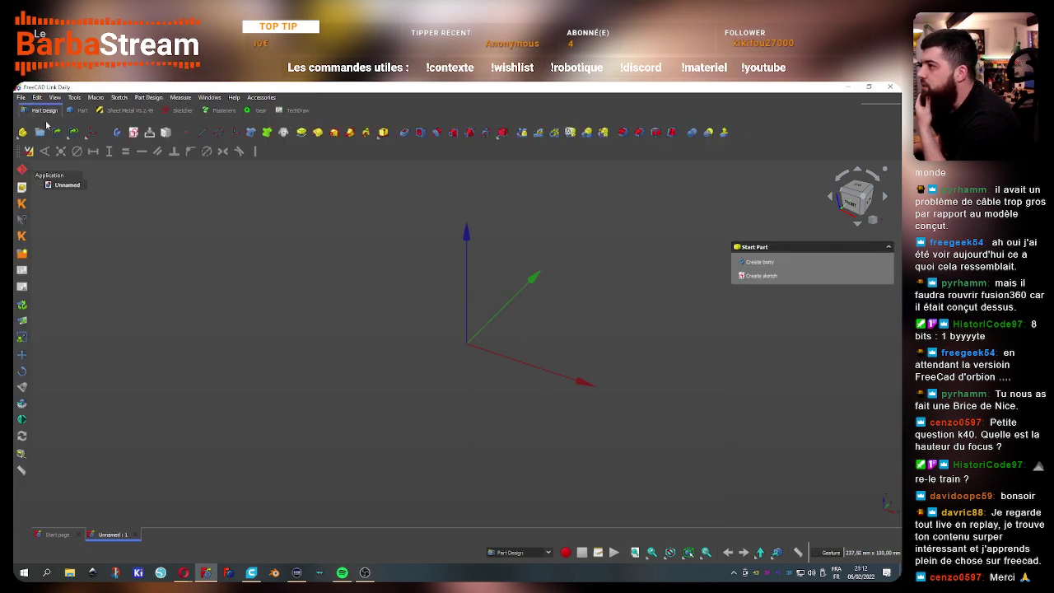
{"action": "left_click", "coordinate": [517, 552]}
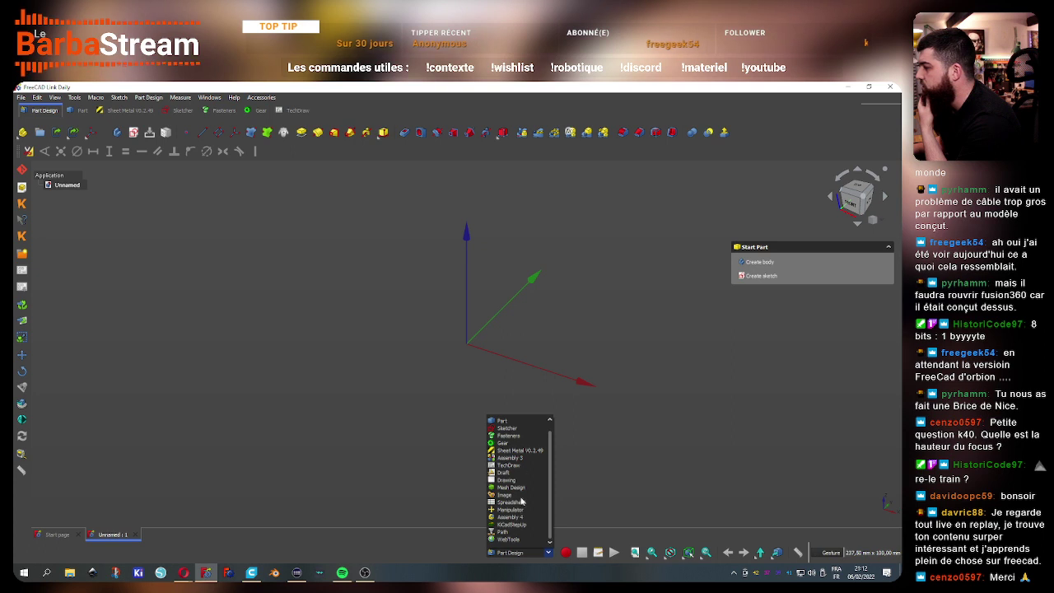
{"action": "left_click", "coordinate": [500, 551]}
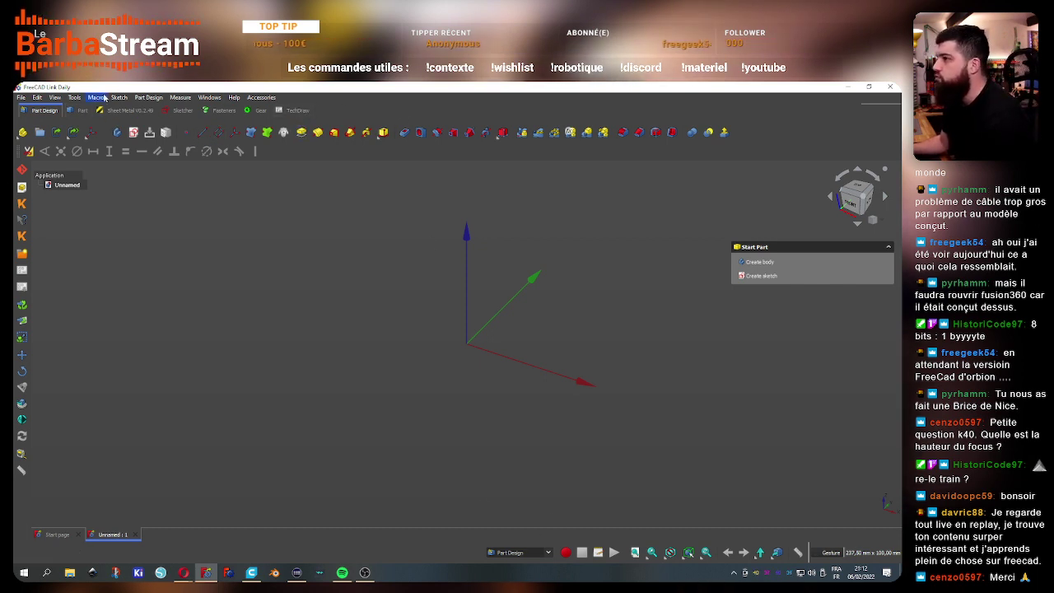
Look over the TabBar preferences and the toolbar list without changes
{"action": "left_click", "coordinate": [263, 99]}
{"action": "left_click", "coordinate": [281, 127]}
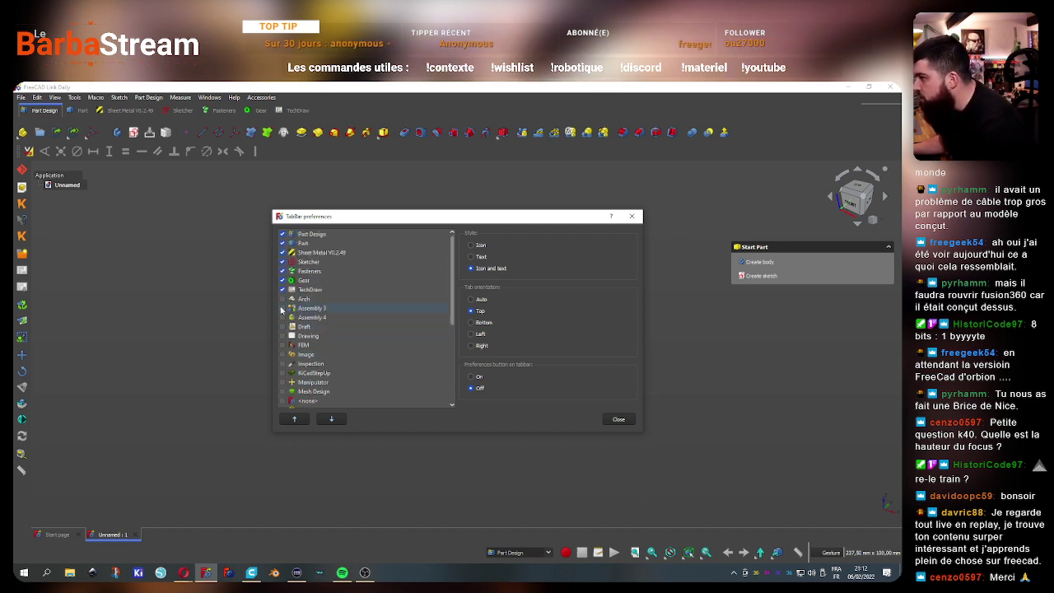
{"action": "left_click", "coordinate": [618, 419]}
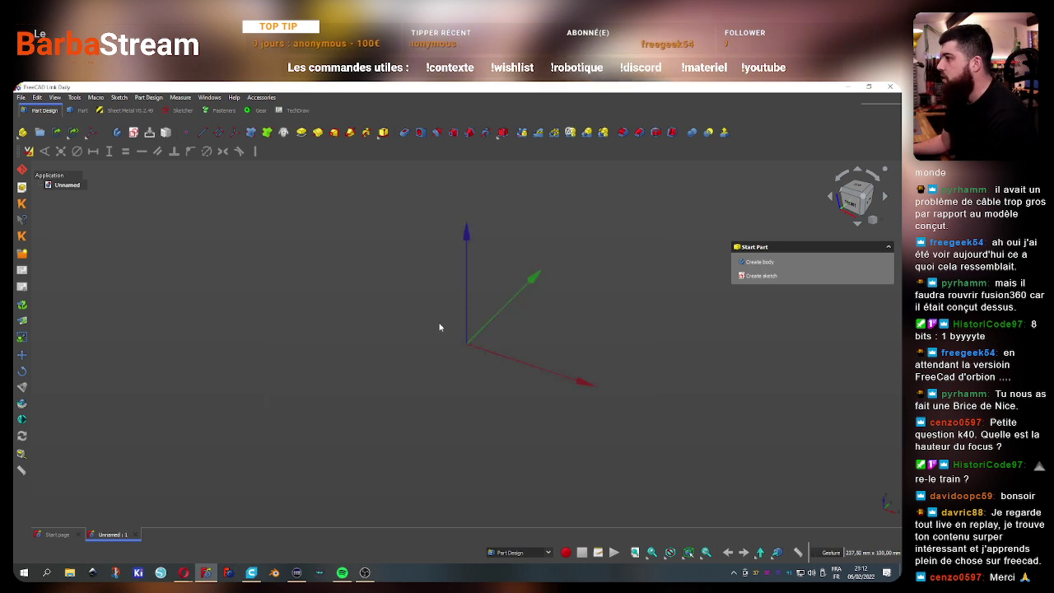
{"action": "right_click", "coordinate": [326, 113]}
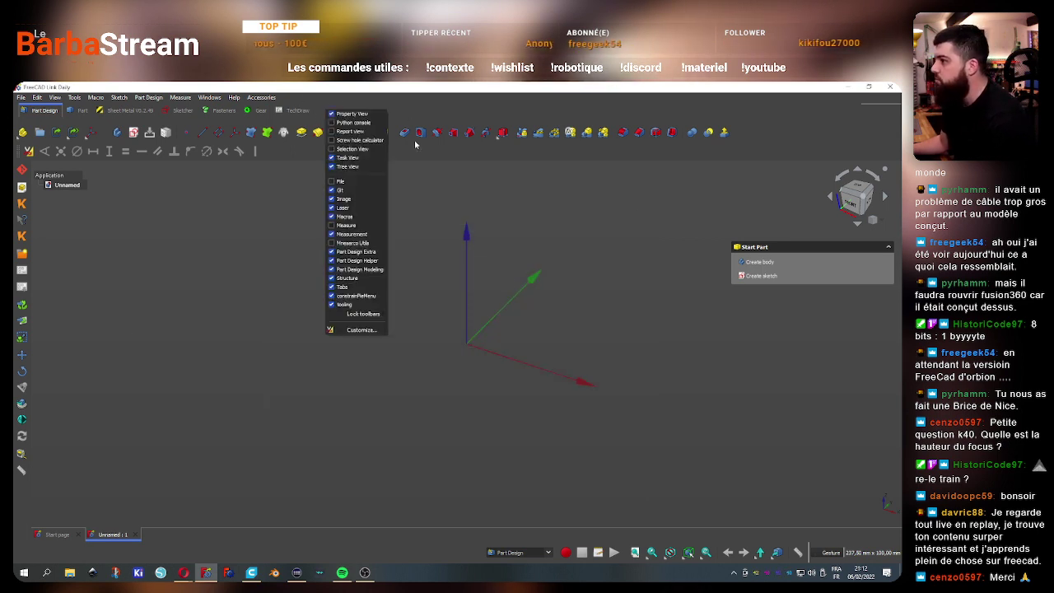
{"action": "left_click", "coordinate": [341, 100]}
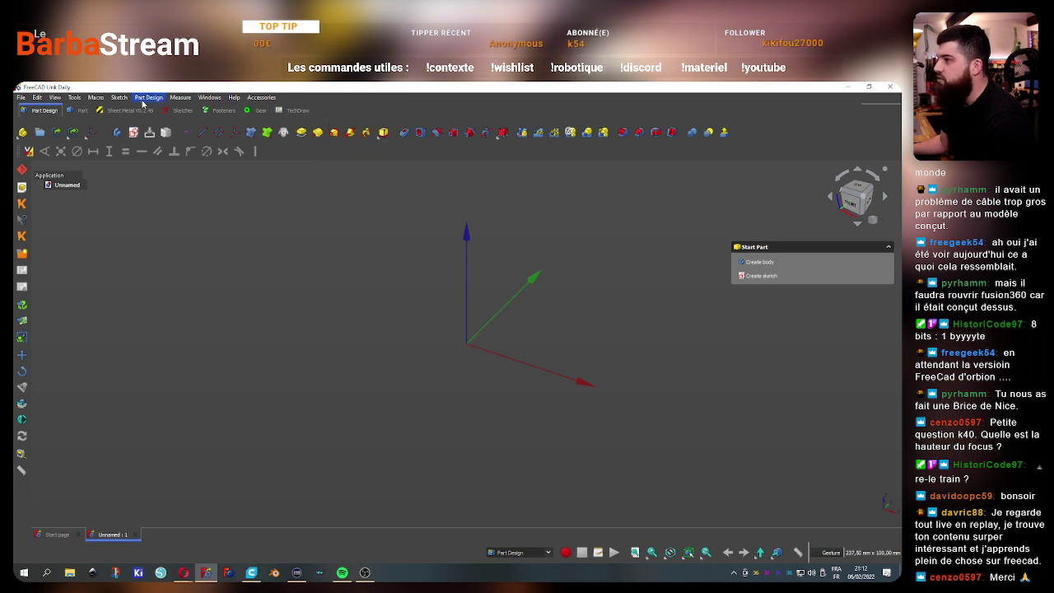
Move Assembly 4 above Assembly 3 in TabBar, leaving both tabs hidden
{"action": "left_click", "coordinate": [96, 97]}
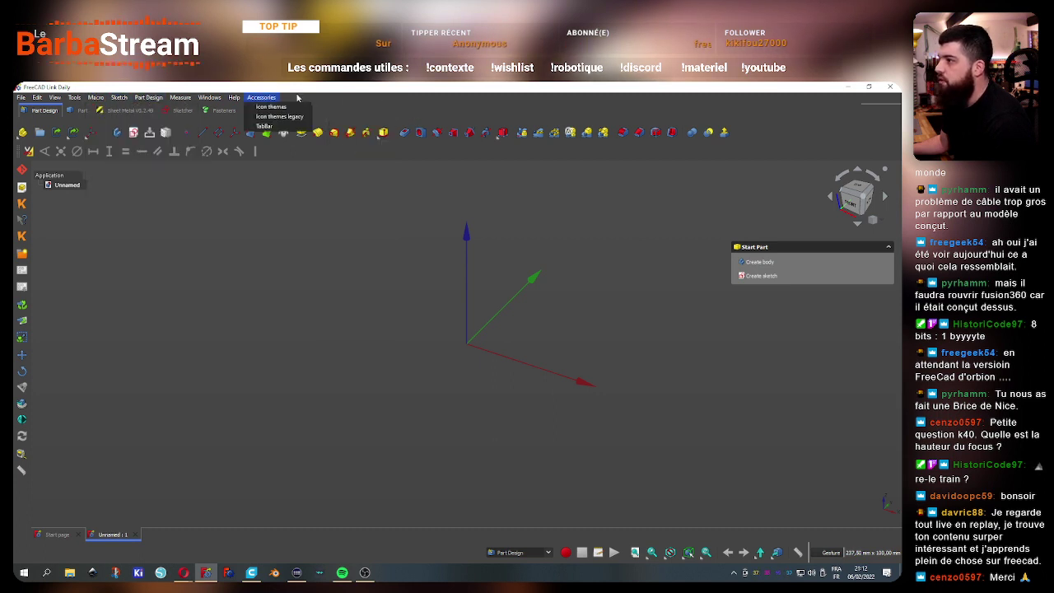
{"action": "left_click", "coordinate": [266, 125]}
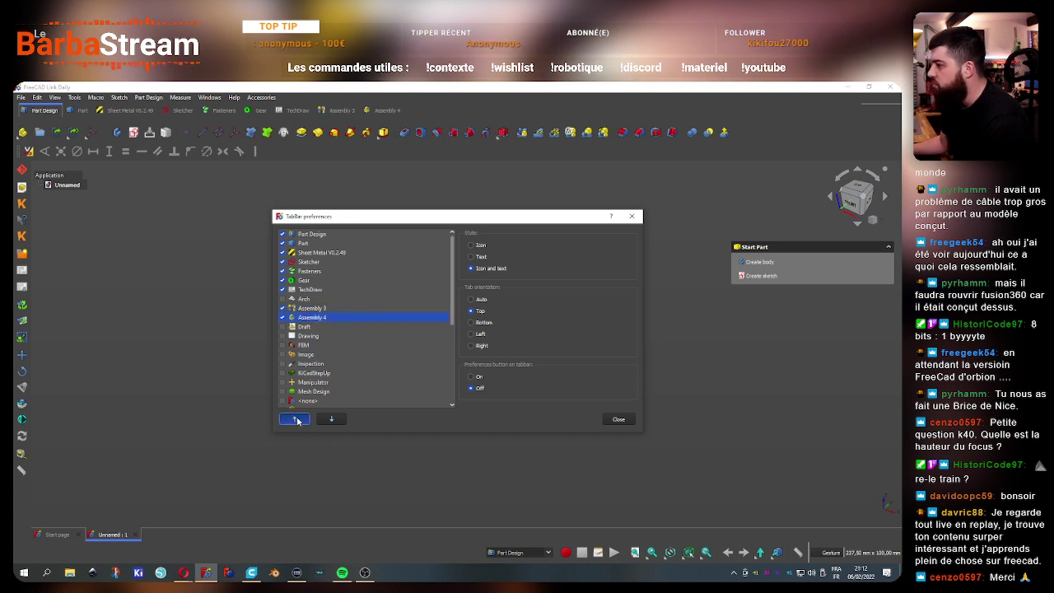
{"action": "left_click", "coordinate": [284, 318]}
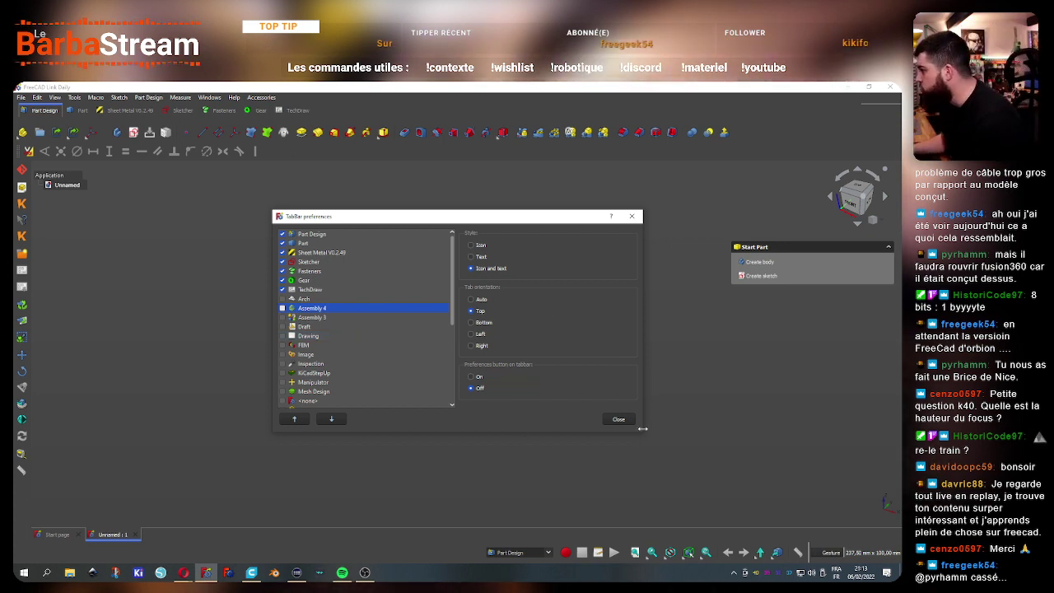
{"action": "left_click", "coordinate": [618, 419]}
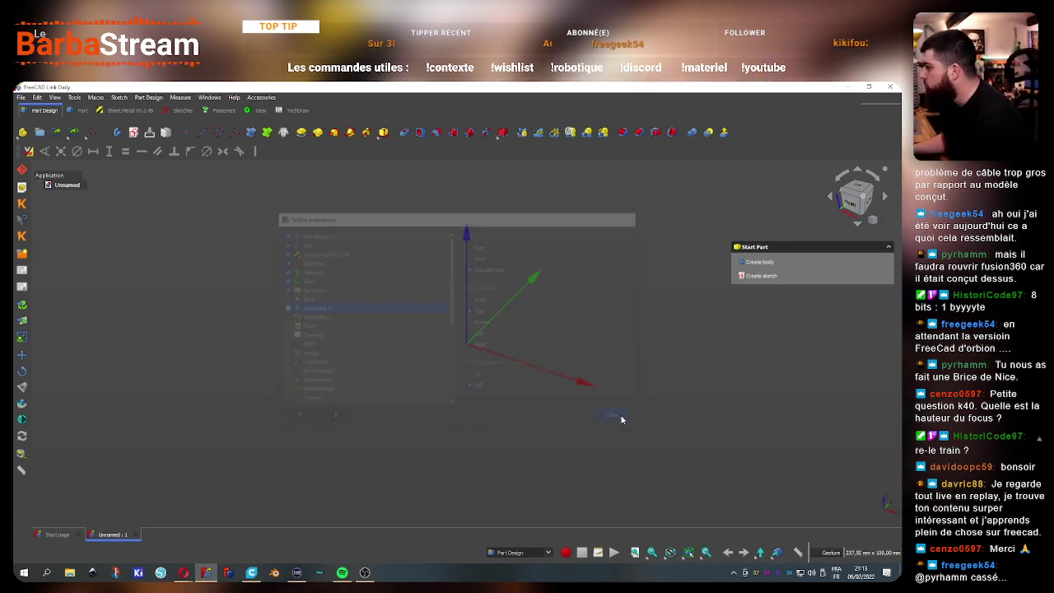
Open Customize > Toolbars with the Global toolbars listed
{"action": "left_click", "coordinate": [74, 97]}
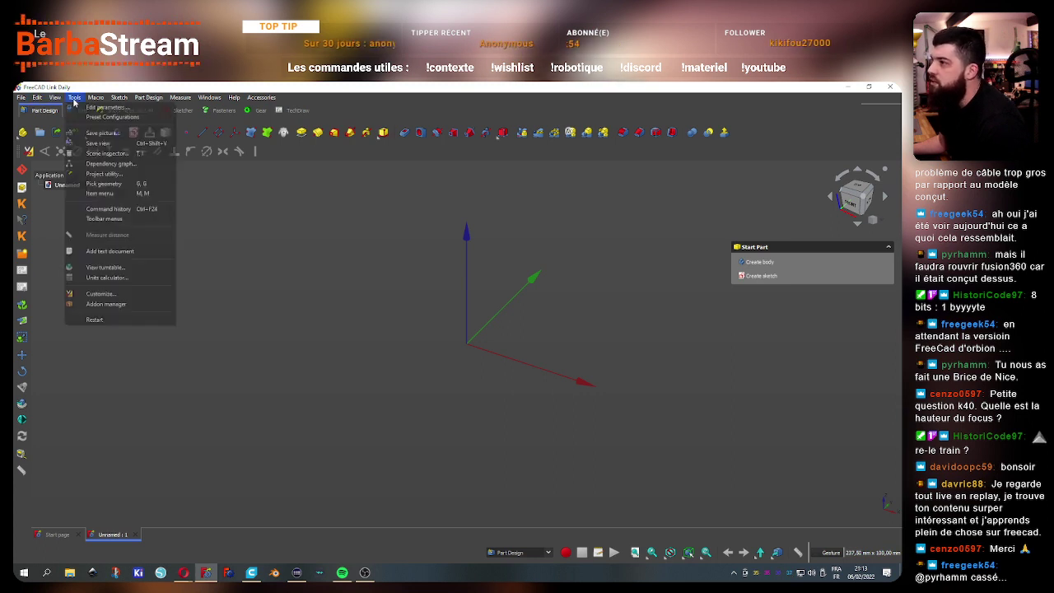
{"action": "left_click", "coordinate": [109, 294]}
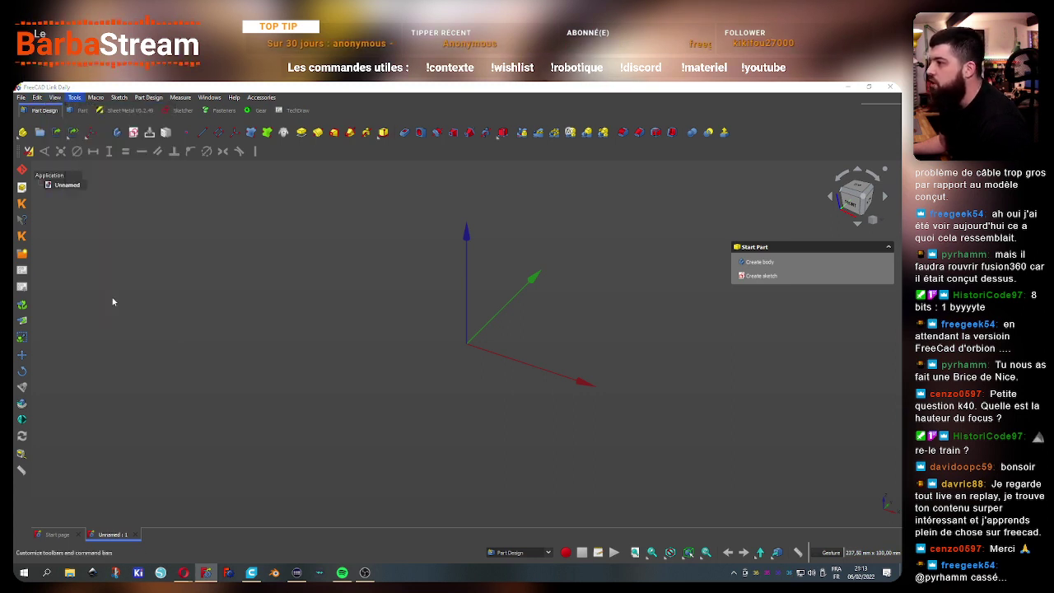
{"action": "left_click", "coordinate": [417, 237]}
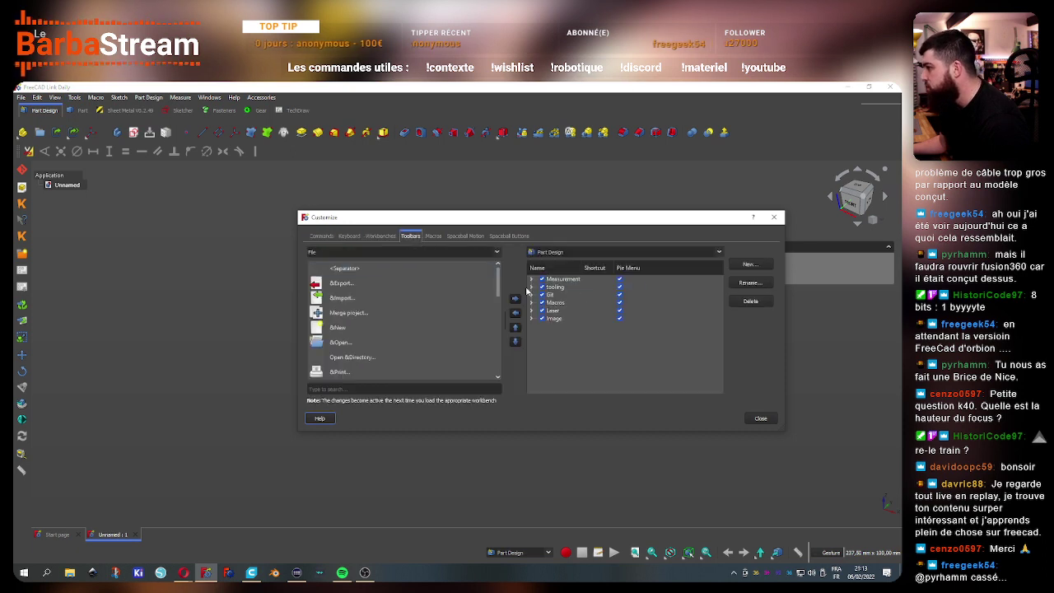
{"action": "left_click", "coordinate": [577, 251]}
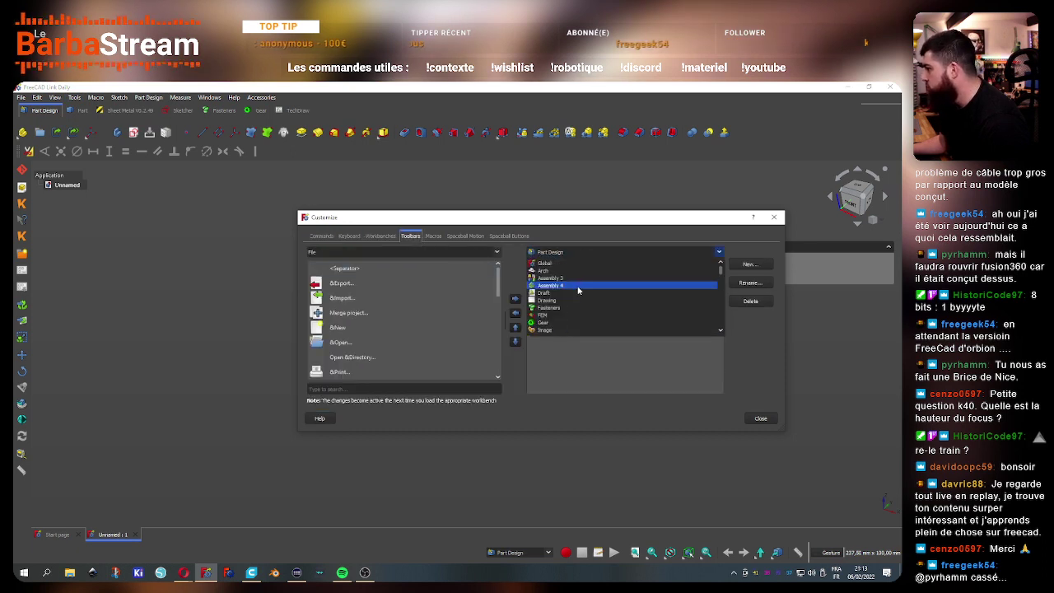
{"action": "left_click", "coordinate": [576, 264]}
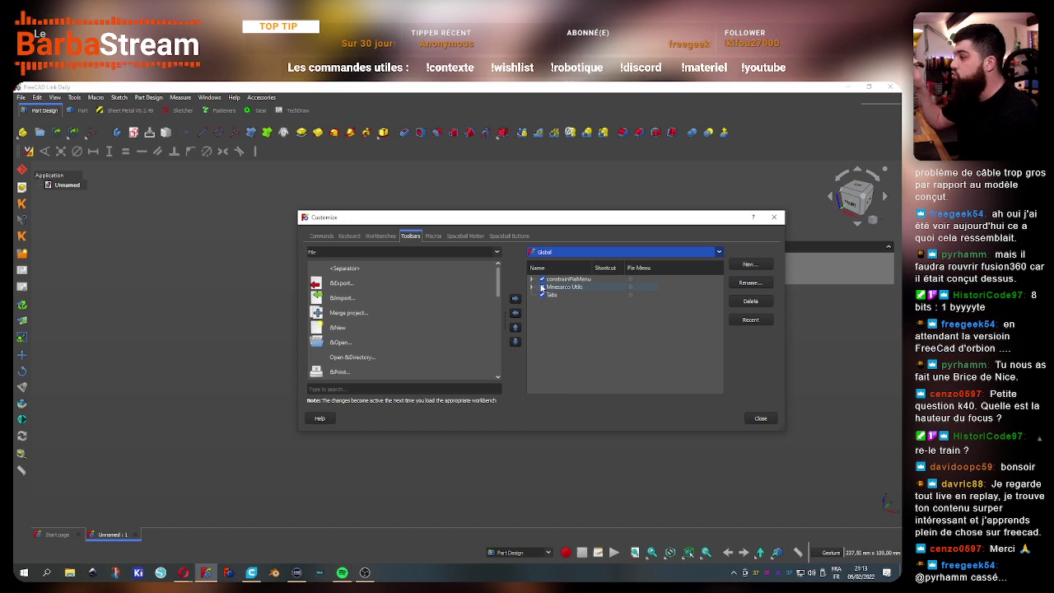
Inspect Mnesarco Utils, then delete the constraintPieMenu Global toolbar, leaving only Tabs
{"action": "left_click", "coordinate": [544, 288]}
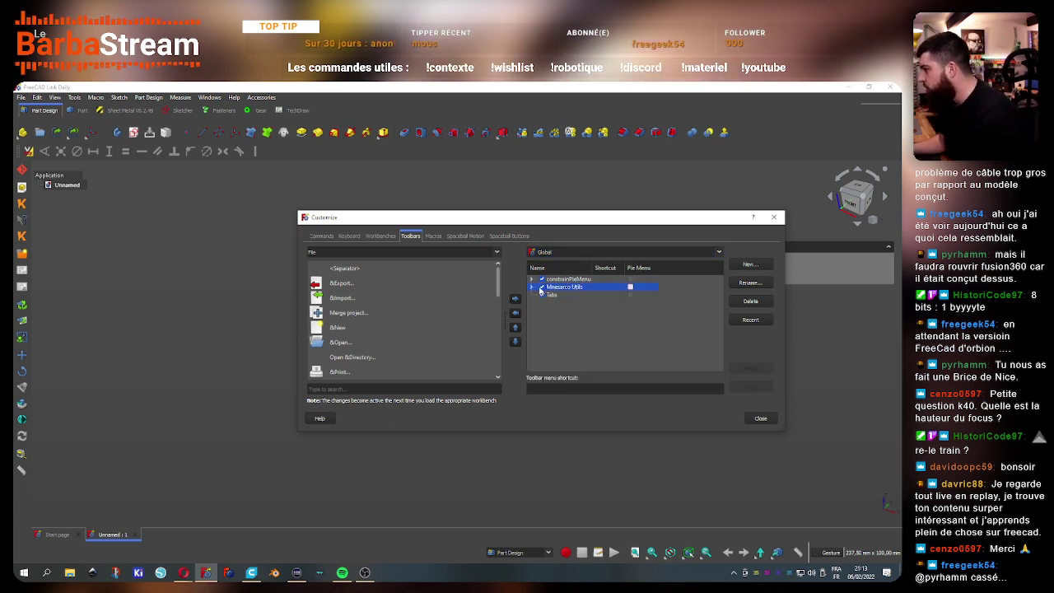
{"action": "double_click", "coordinate": [565, 288]}
{"action": "left_click", "coordinate": [535, 290]}
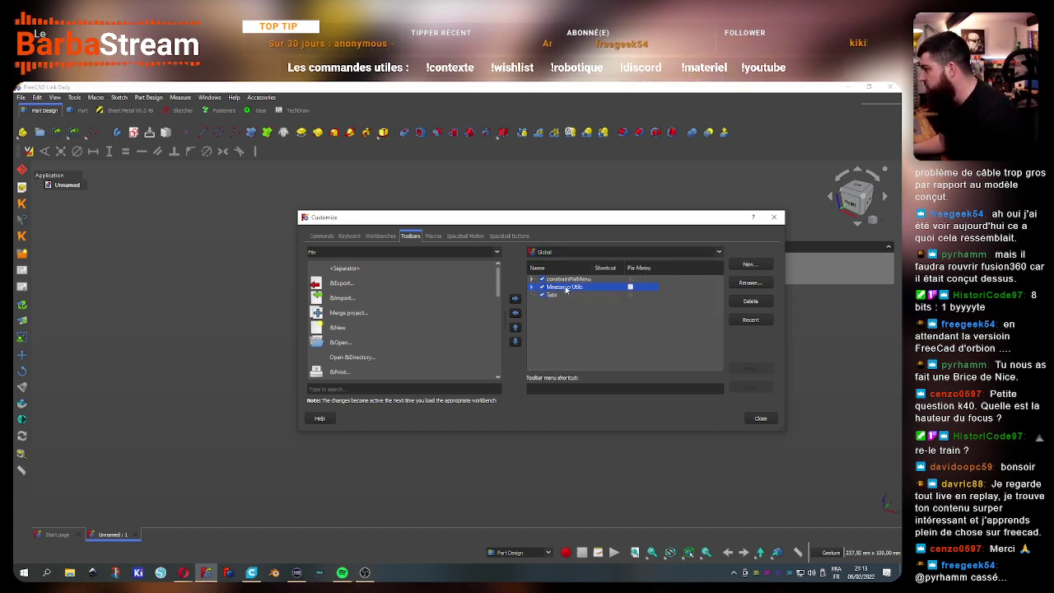
{"action": "left_click", "coordinate": [751, 302]}
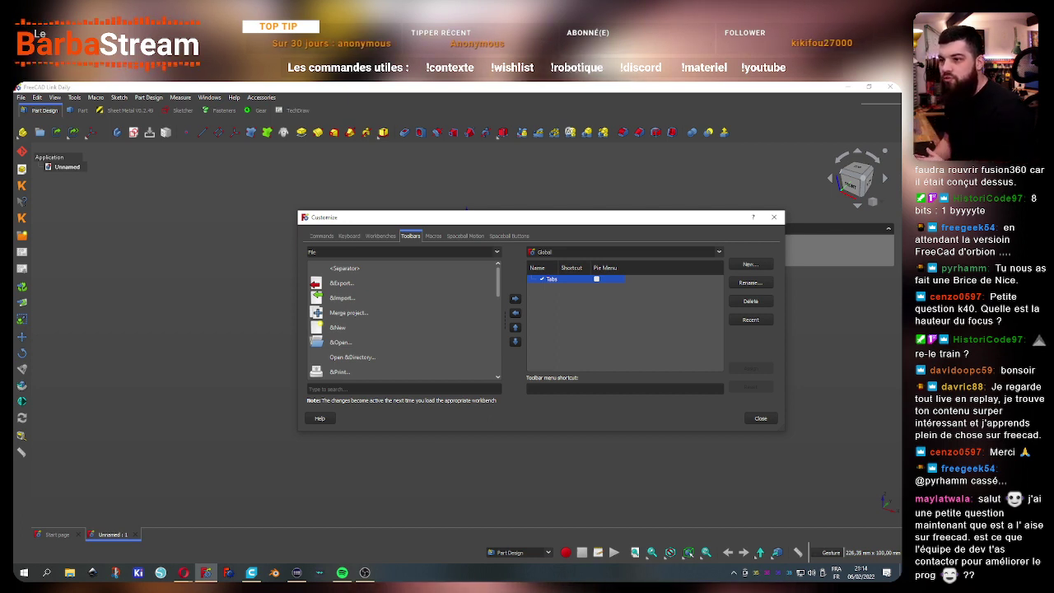
Reposition and enlarge the Customize dialog, keep Global selected, and close it
{"action": "left_click_drag", "start_coordinate": [619, 218], "coordinate": [463, 205]}
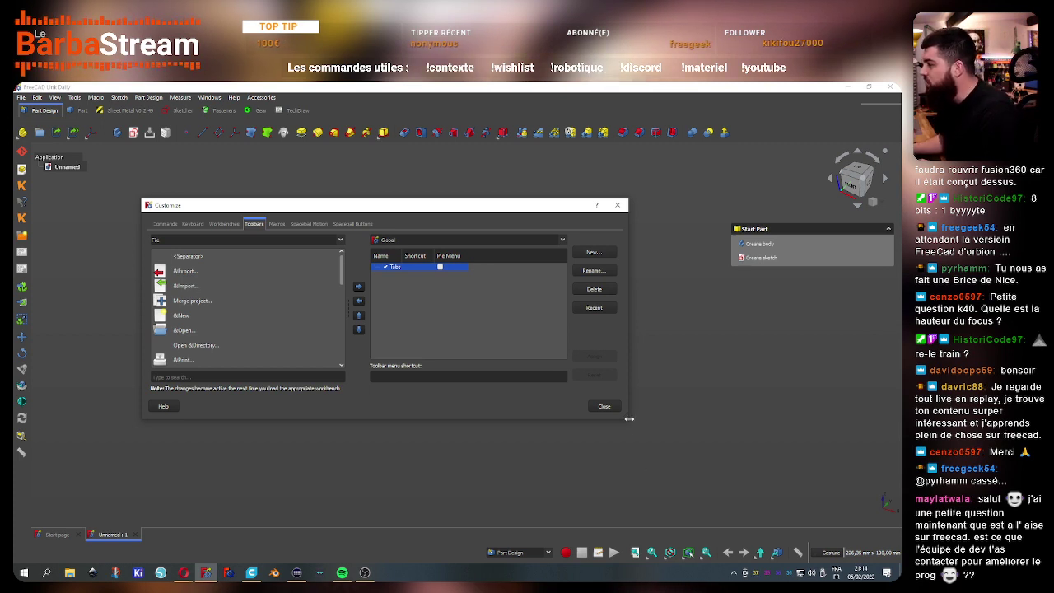
{"action": "left_click_drag", "start_coordinate": [629, 418], "coordinate": [650, 484]}
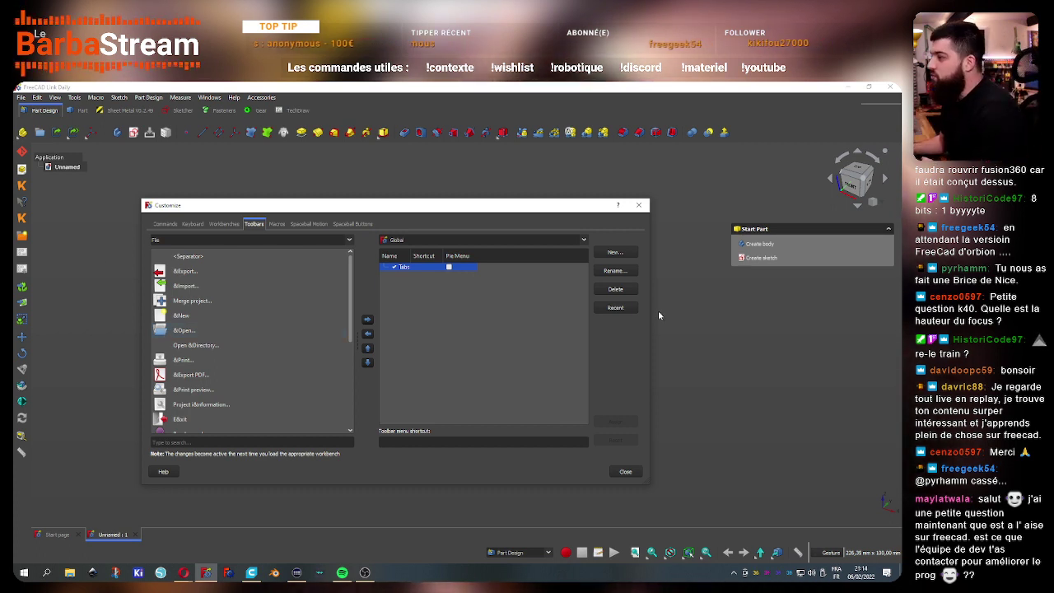
{"action": "left_click", "coordinate": [416, 240]}
{"action": "left_click", "coordinate": [531, 411]}
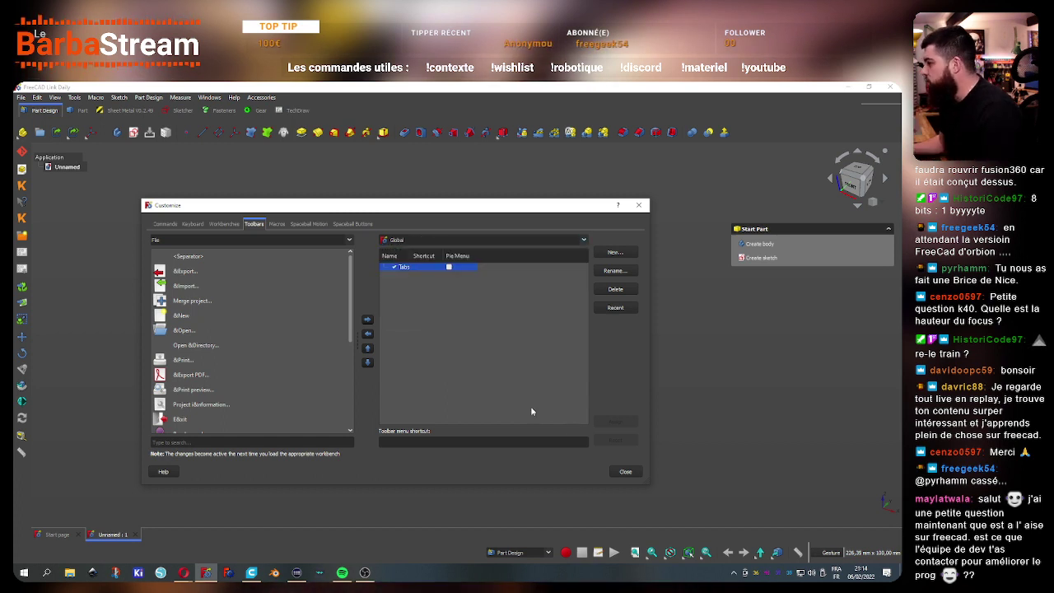
{"action": "left_click", "coordinate": [627, 471]}
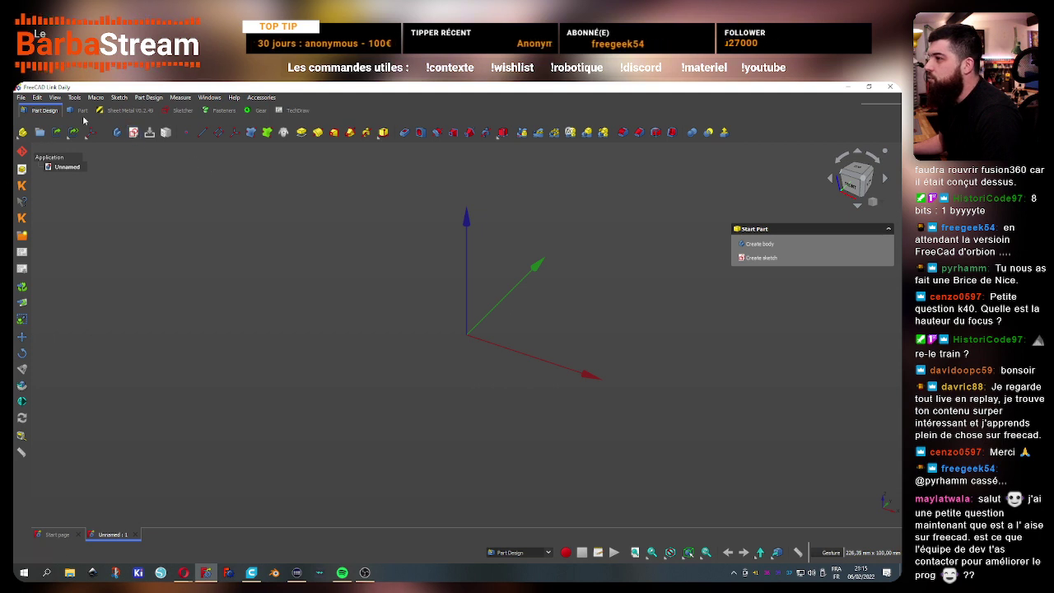
{"action": "left_click", "coordinate": [177, 110]}
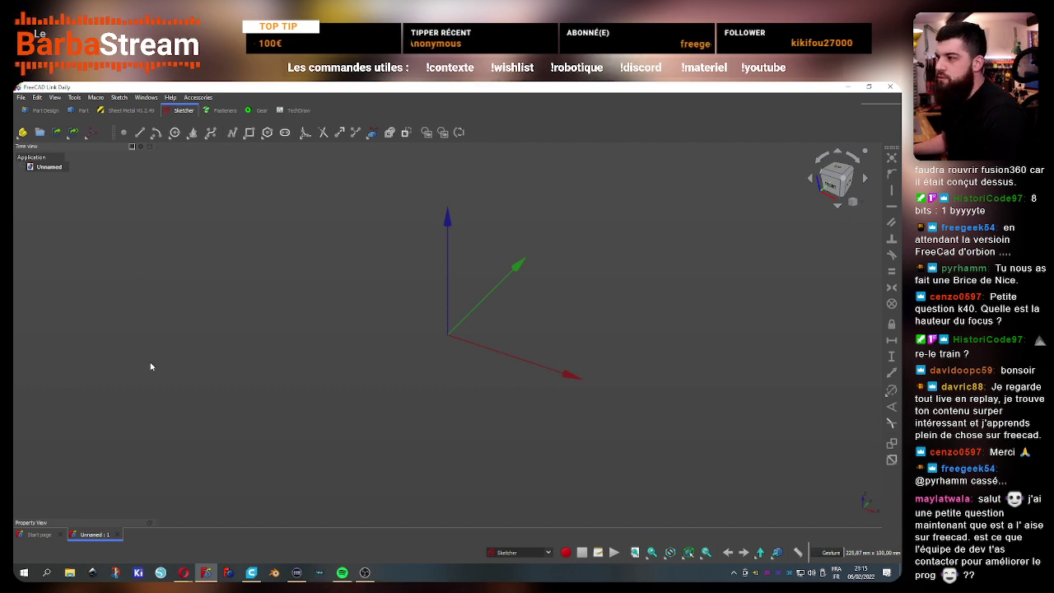
{"action": "left_click", "coordinate": [44, 110]}
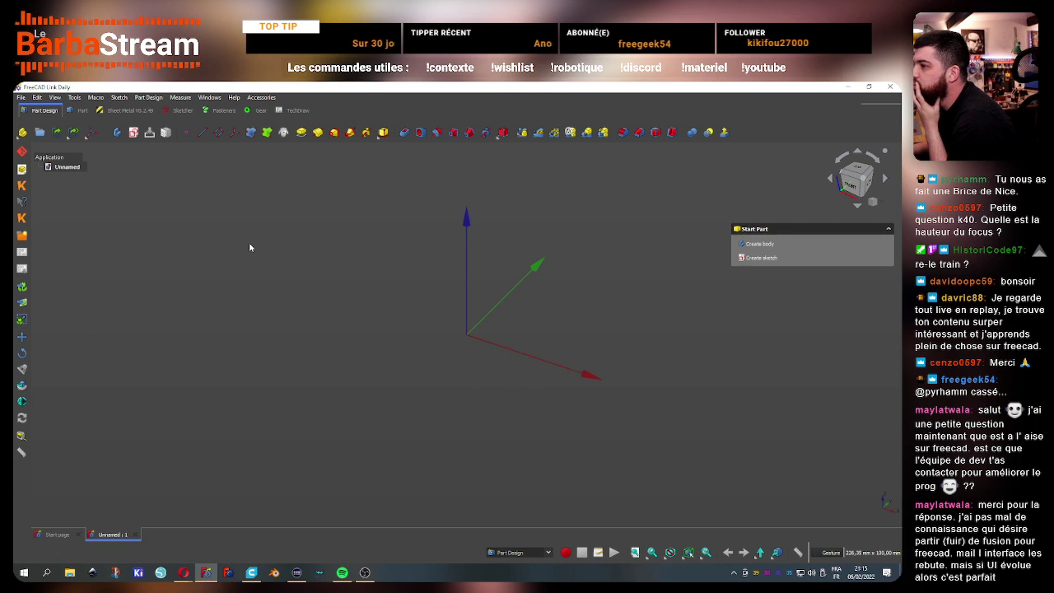
Open Customize > Toolbars for Part Design, inspect and delete the Image toolbar
{"action": "right_click", "coordinate": [21, 258]}
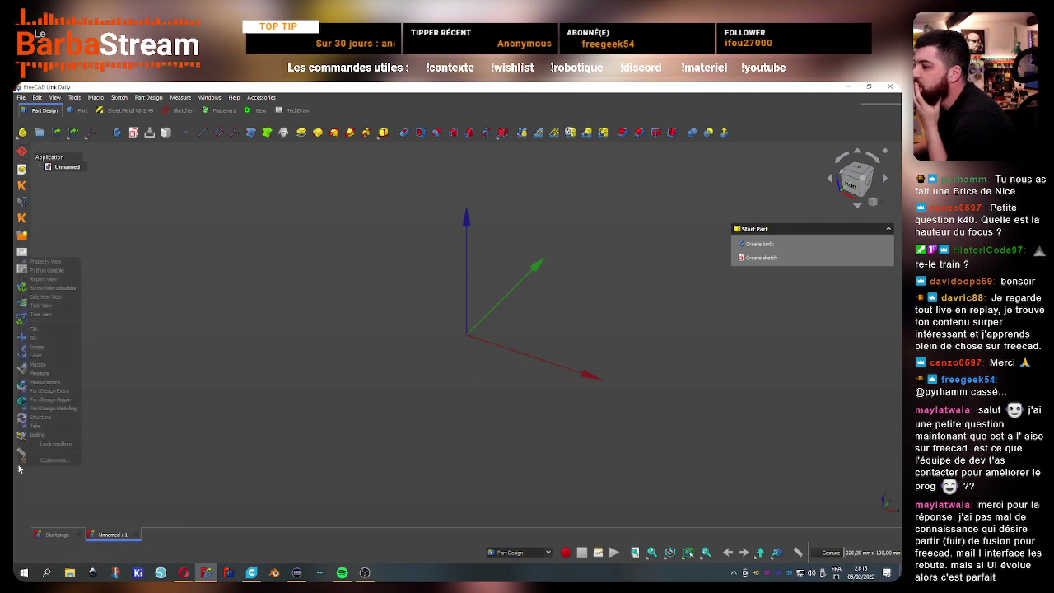
{"action": "mouse_move", "coordinate": [56, 443]}
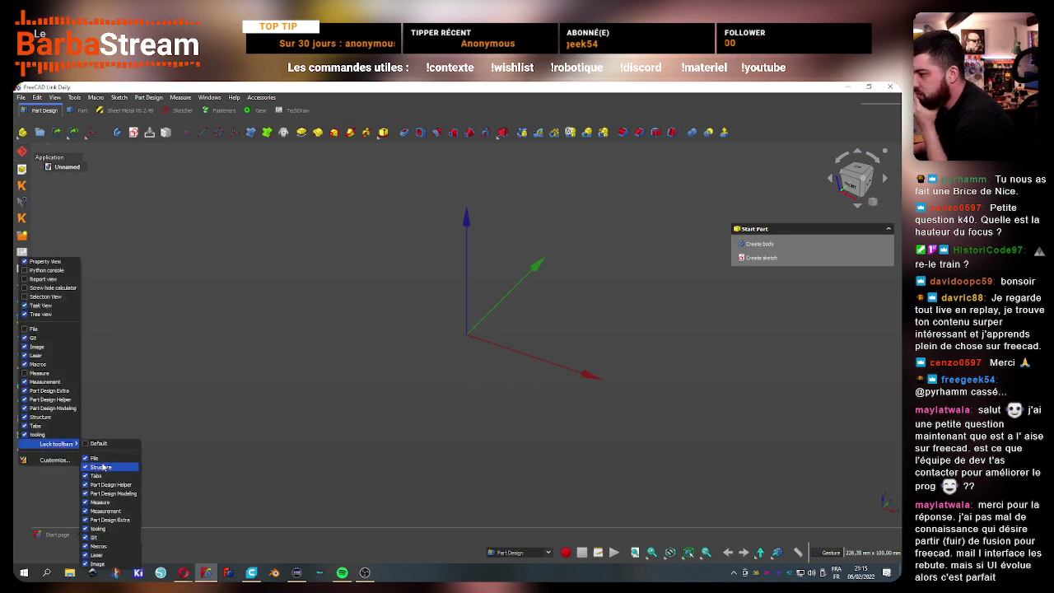
{"action": "left_click", "coordinate": [239, 311]}
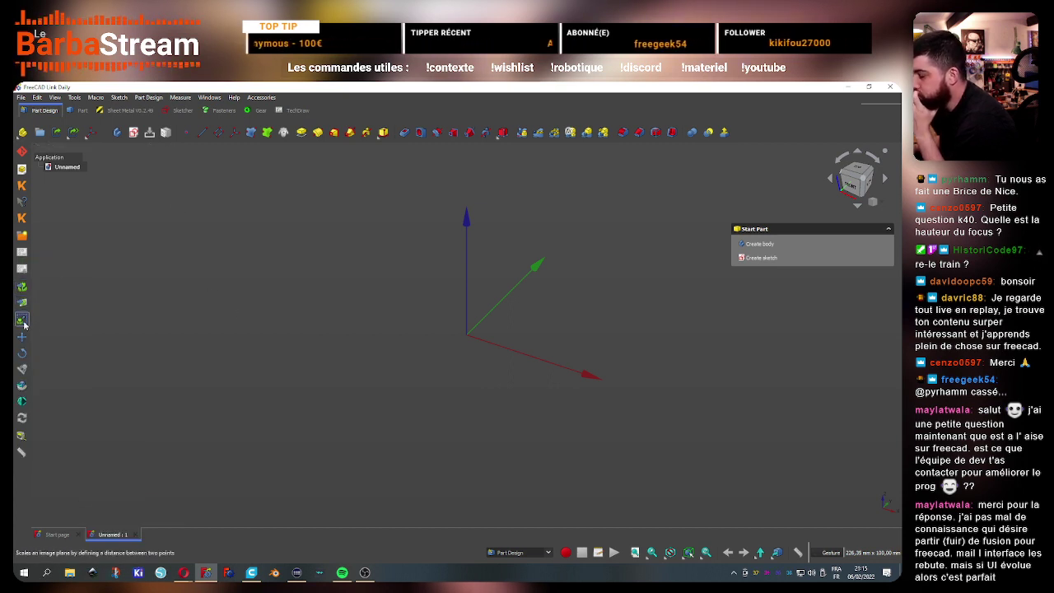
{"action": "left_click", "coordinate": [21, 97]}
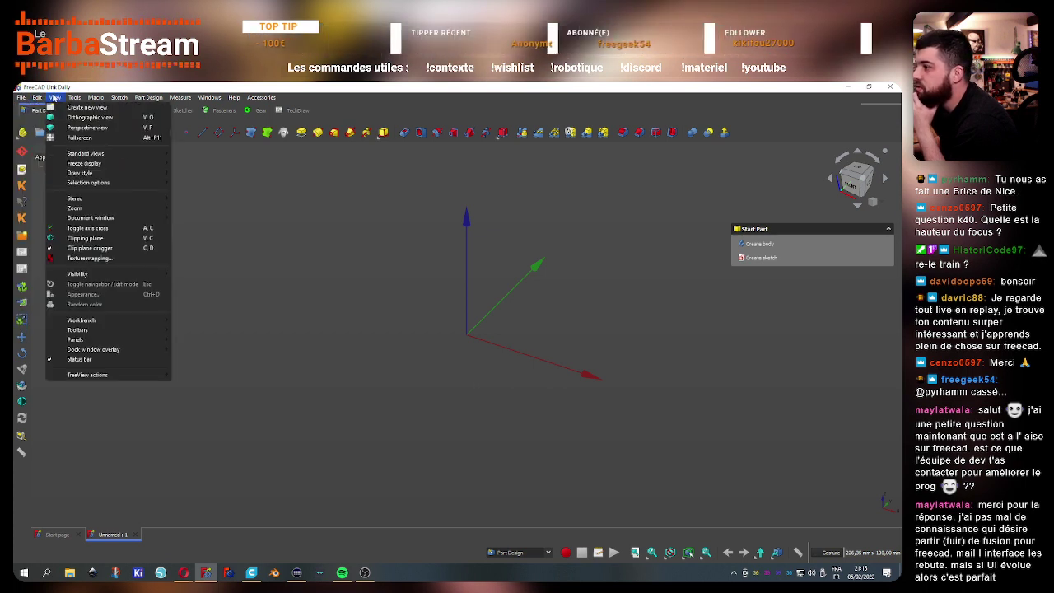
{"action": "left_click", "coordinate": [112, 293]}
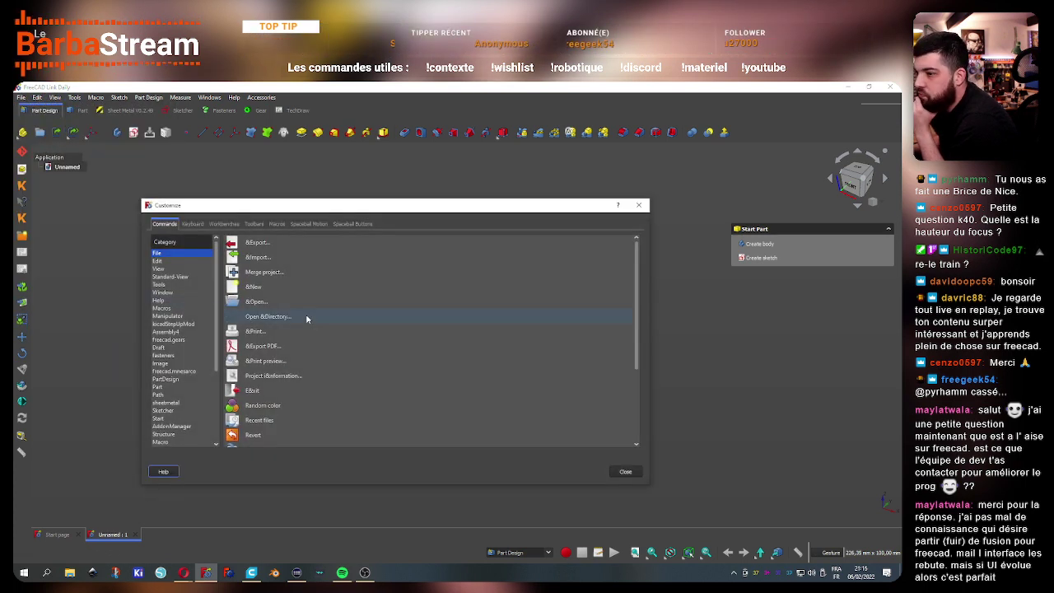
{"action": "left_click", "coordinate": [223, 225]}
{"action": "left_click", "coordinate": [252, 225]}
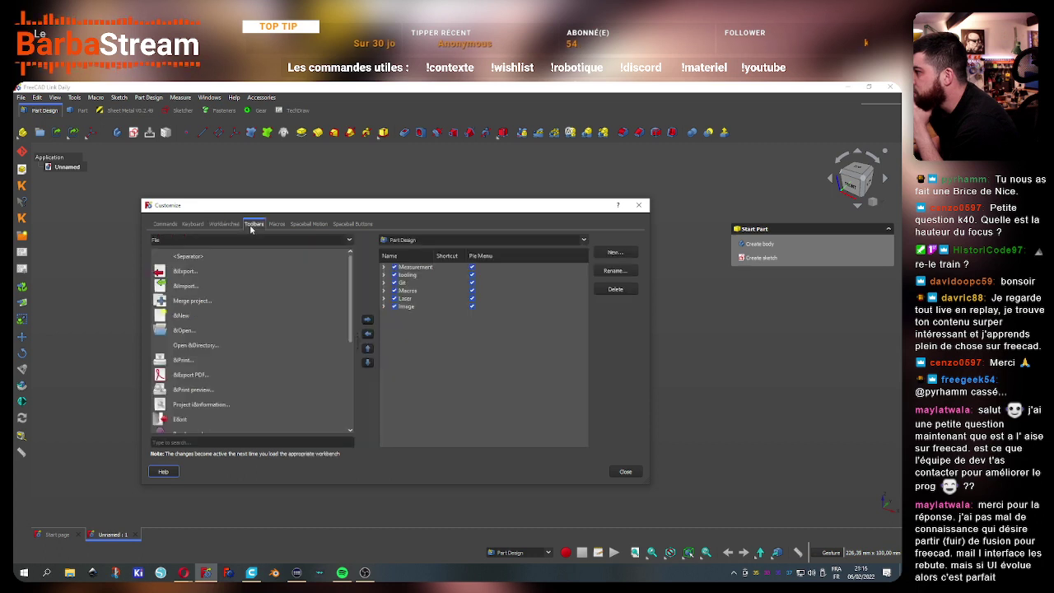
{"action": "double_click", "coordinate": [407, 307]}
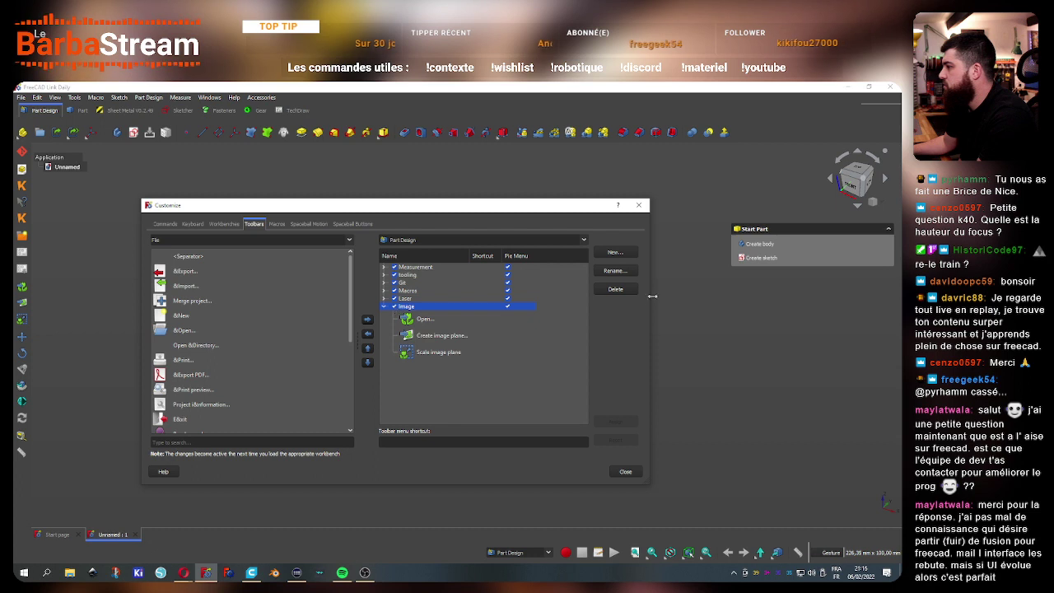
{"action": "left_click", "coordinate": [622, 293]}
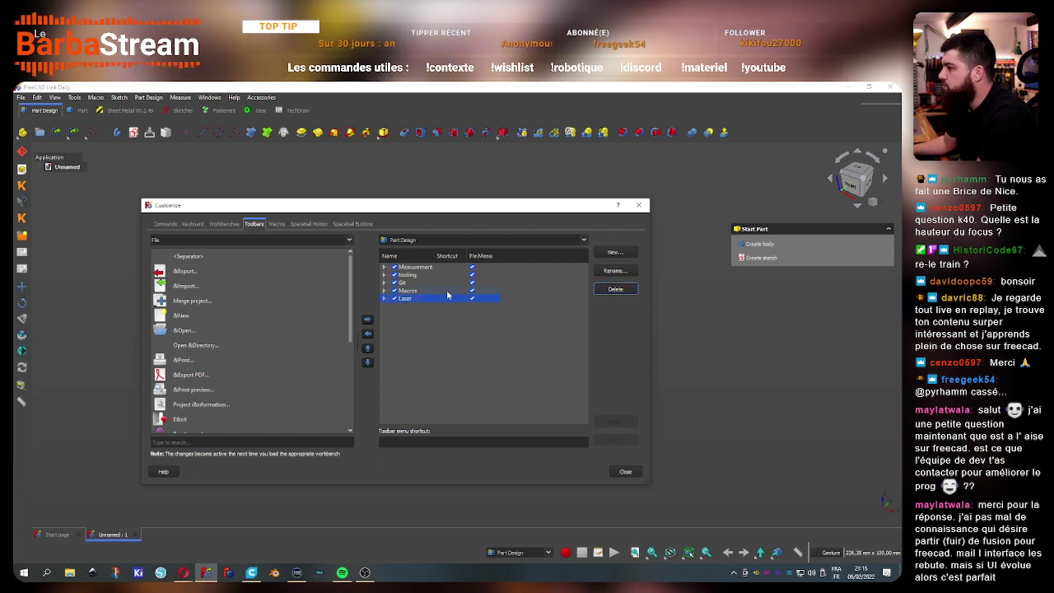
Screenshot the Laser toolbar's commands, then delete the Laser toolbar
{"action": "left_click", "coordinate": [382, 300]}
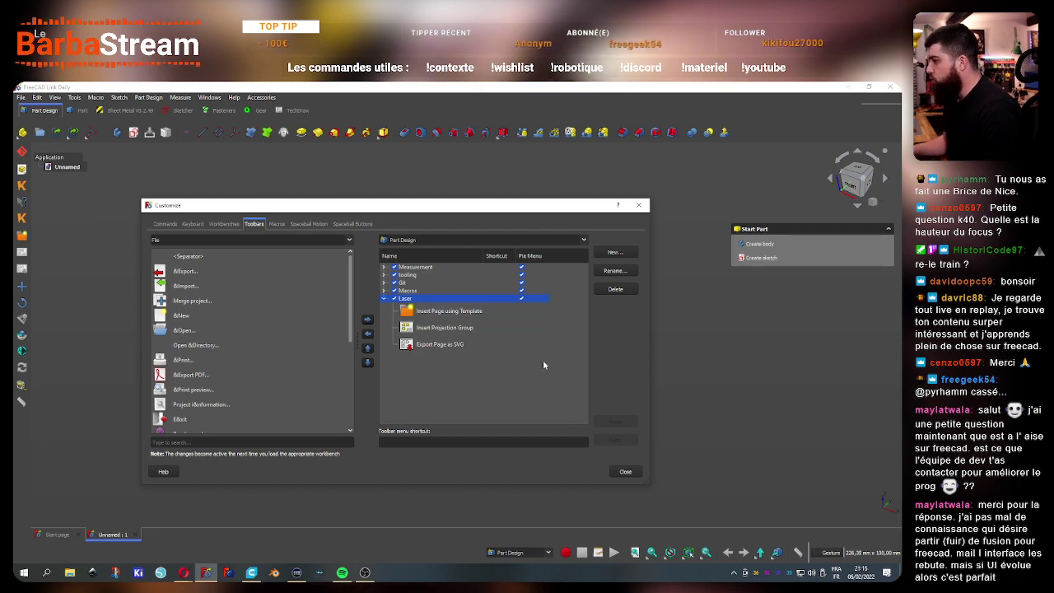
{"action": "key", "text": "super+shift+s"}
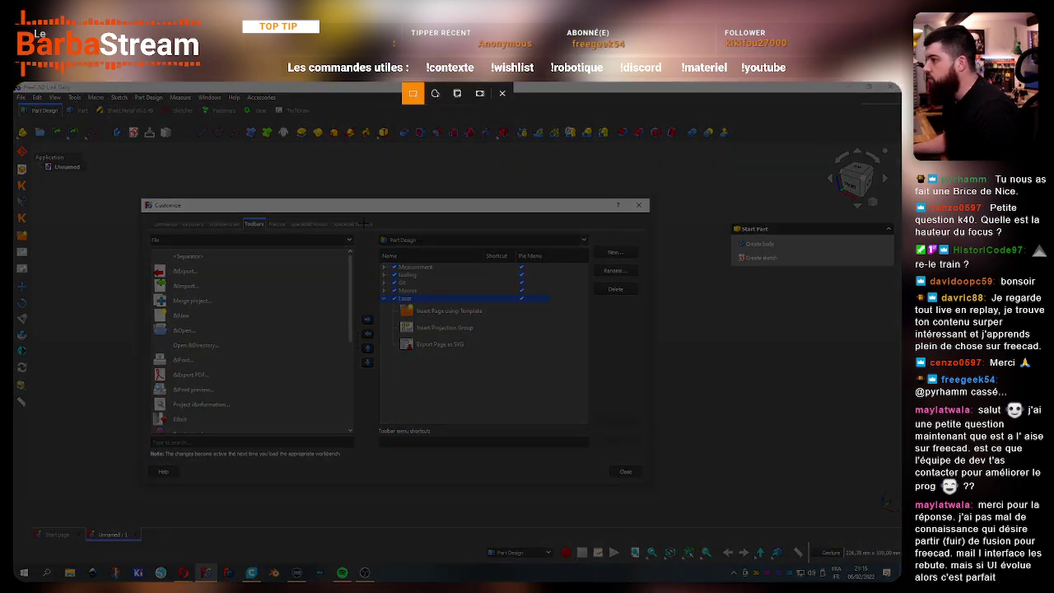
{"action": "left_click_drag", "start_coordinate": [362, 223], "coordinate": [622, 474]}
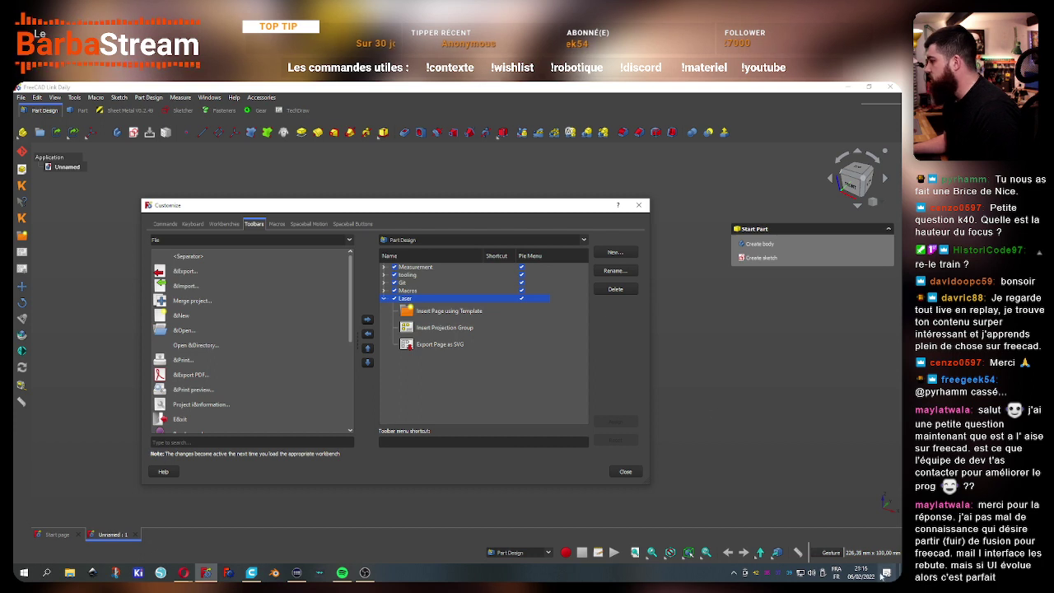
{"action": "left_click", "coordinate": [886, 574]}
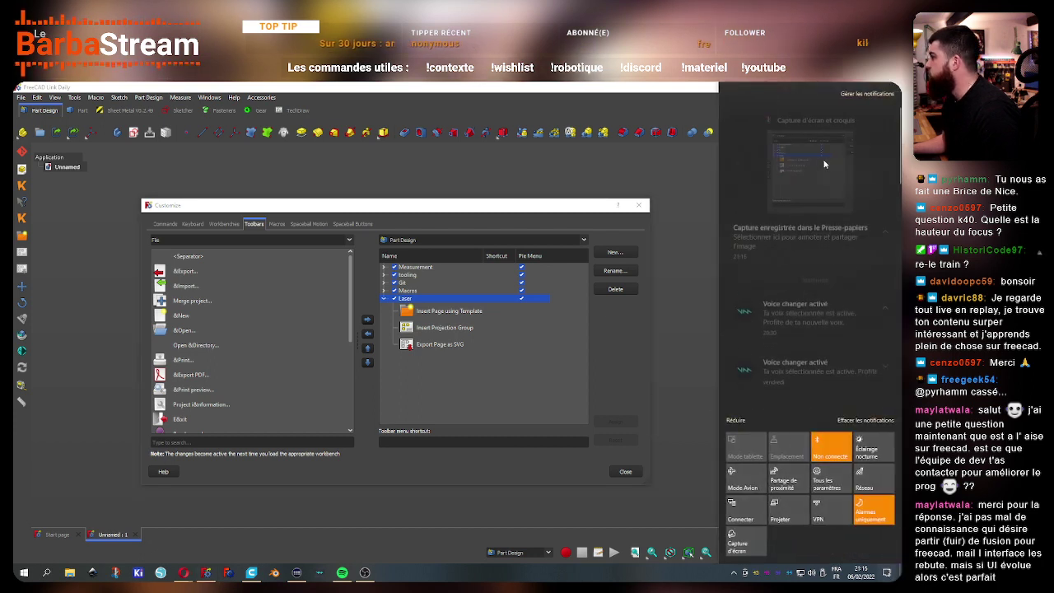
{"action": "left_click", "coordinate": [812, 153]}
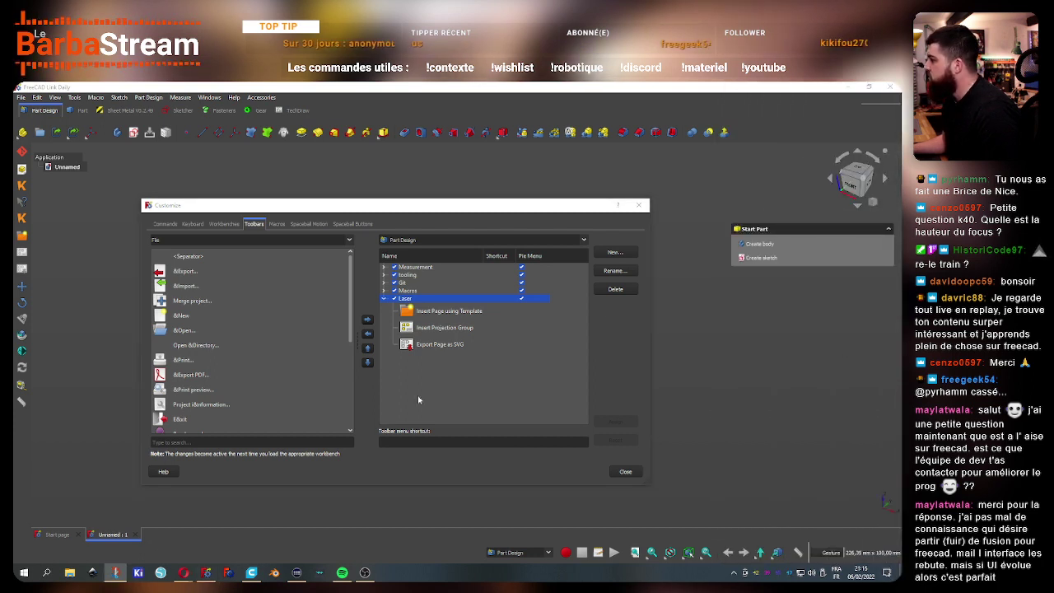
{"action": "left_click", "coordinate": [383, 298]}
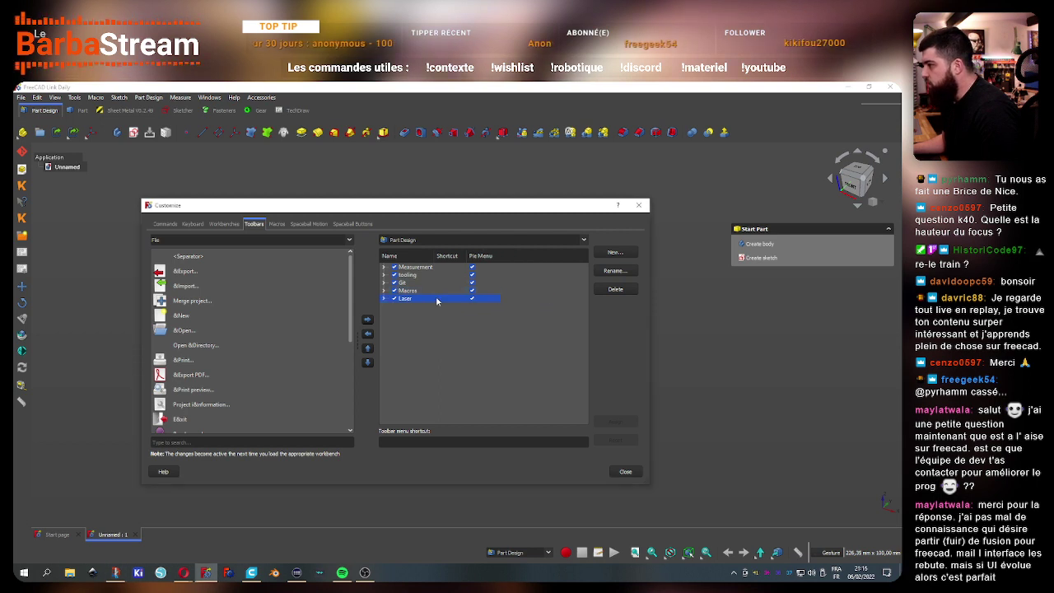
{"action": "left_click", "coordinate": [405, 240]}
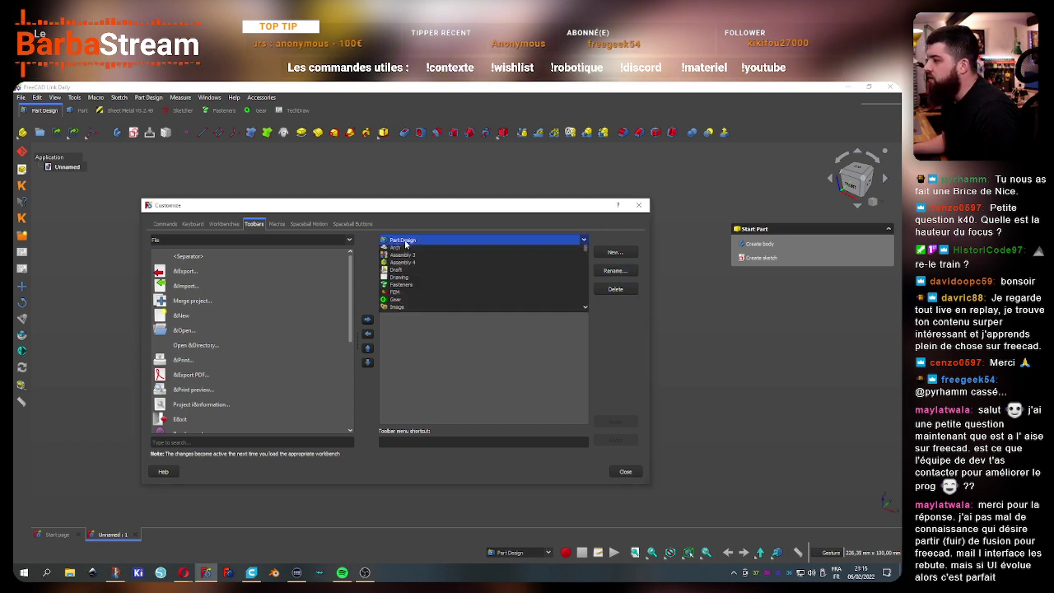
{"action": "scroll", "coordinate": [405, 252], "scroll_direction": "up", "scroll_amount": 1}
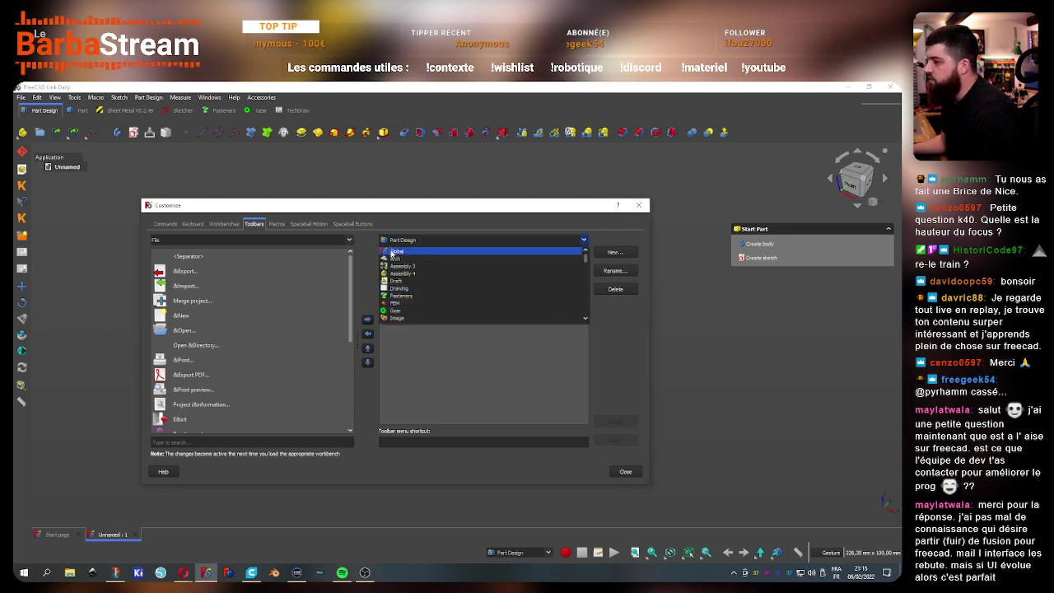
{"action": "key", "text": "Escape"}
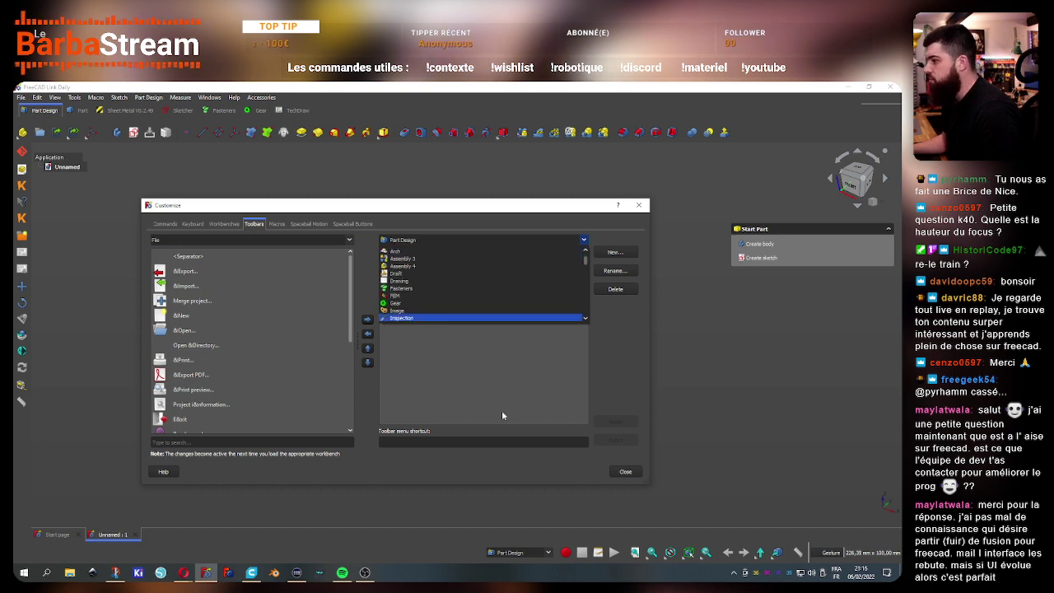
{"action": "left_click", "coordinate": [634, 292]}
Screenshot the Macros toolbar's contents, then delete the Macros toolbar
{"action": "left_click", "coordinate": [383, 292]}
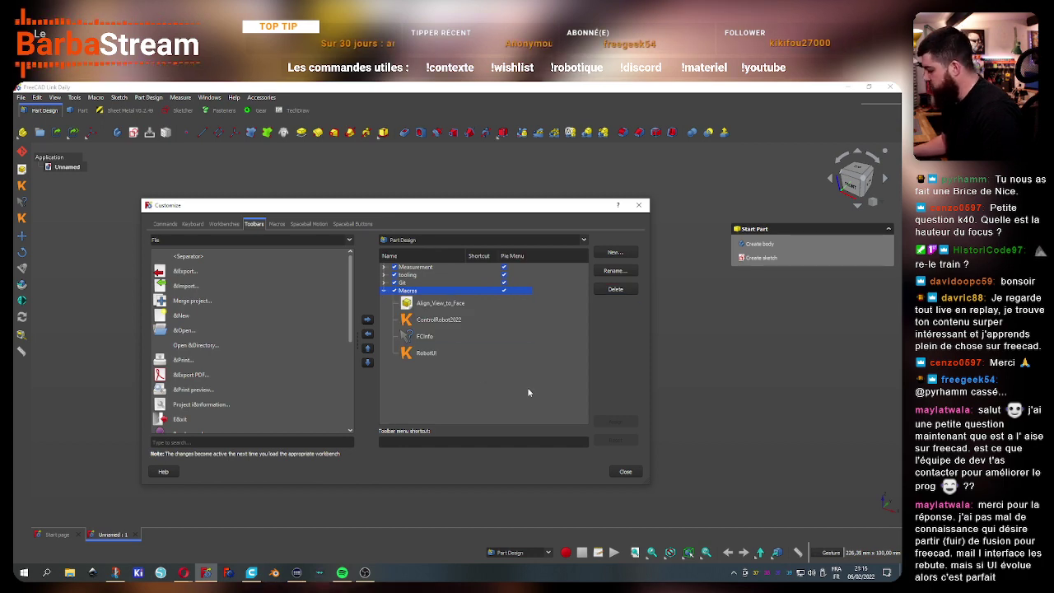
{"action": "key", "text": "super+shift+s"}
{"action": "left_click_drag", "start_coordinate": [367, 228], "coordinate": [600, 458]}
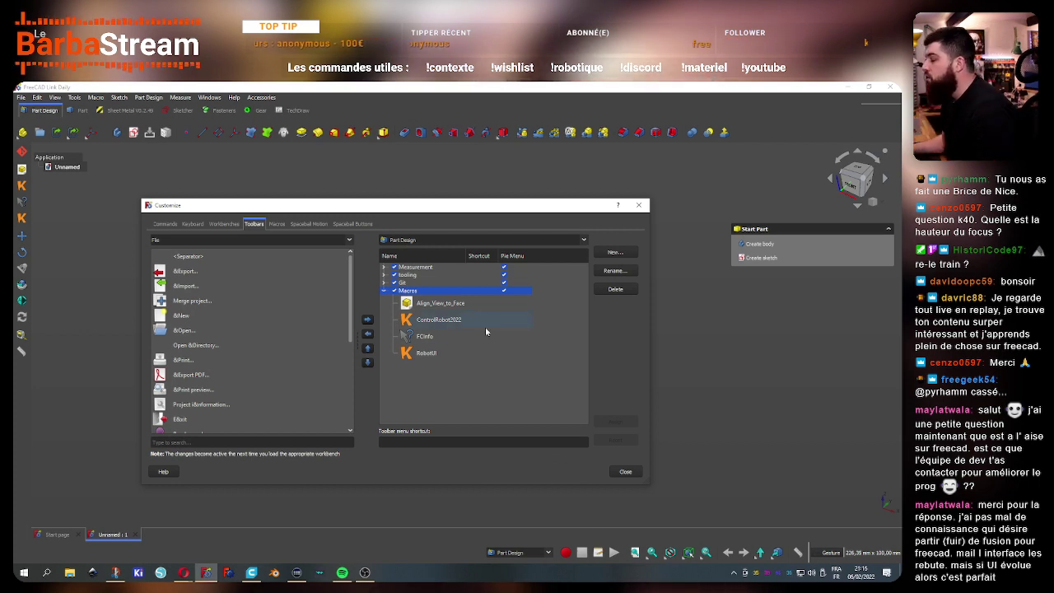
{"action": "left_click", "coordinate": [887, 572]}
{"action": "left_click", "coordinate": [794, 164]}
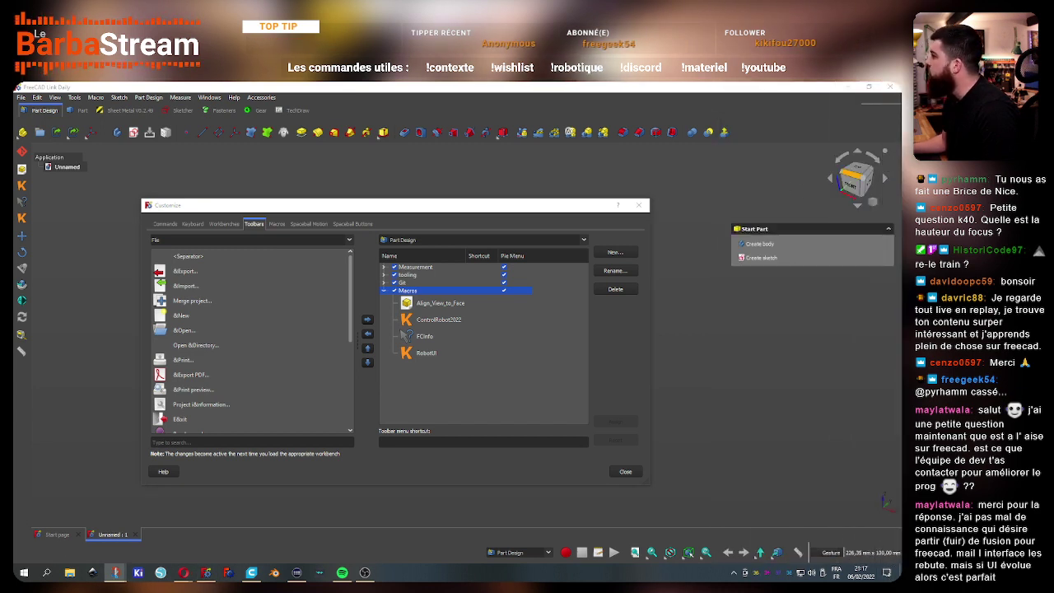
{"action": "left_click", "coordinate": [622, 293]}
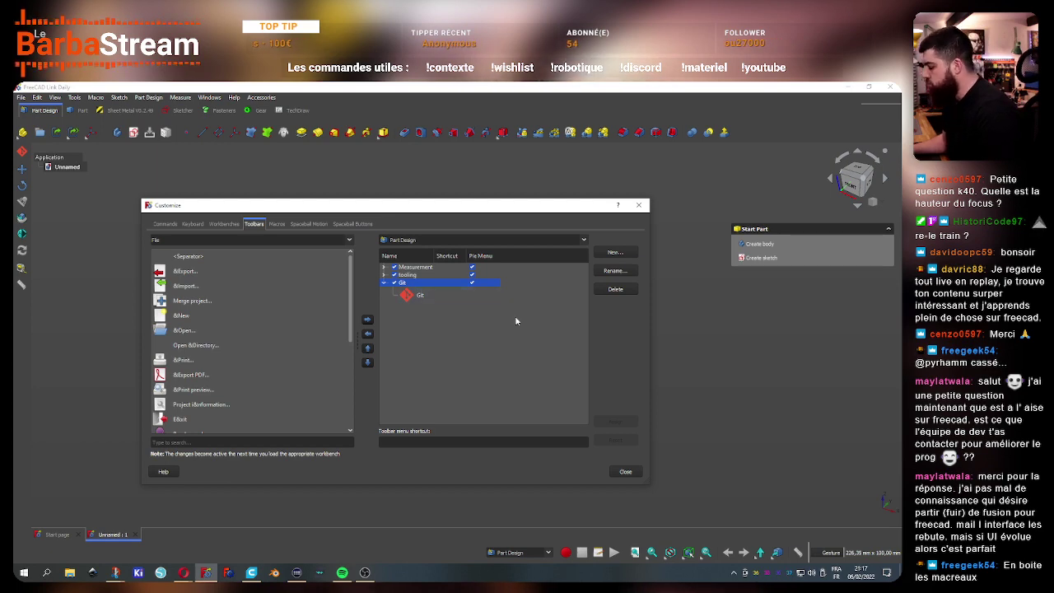
Screenshot the Git toolbar's contents, then delete the Git toolbar
{"action": "key", "text": "super+shift+s"}
{"action": "left_click_drag", "start_coordinate": [367, 222], "coordinate": [610, 472]}
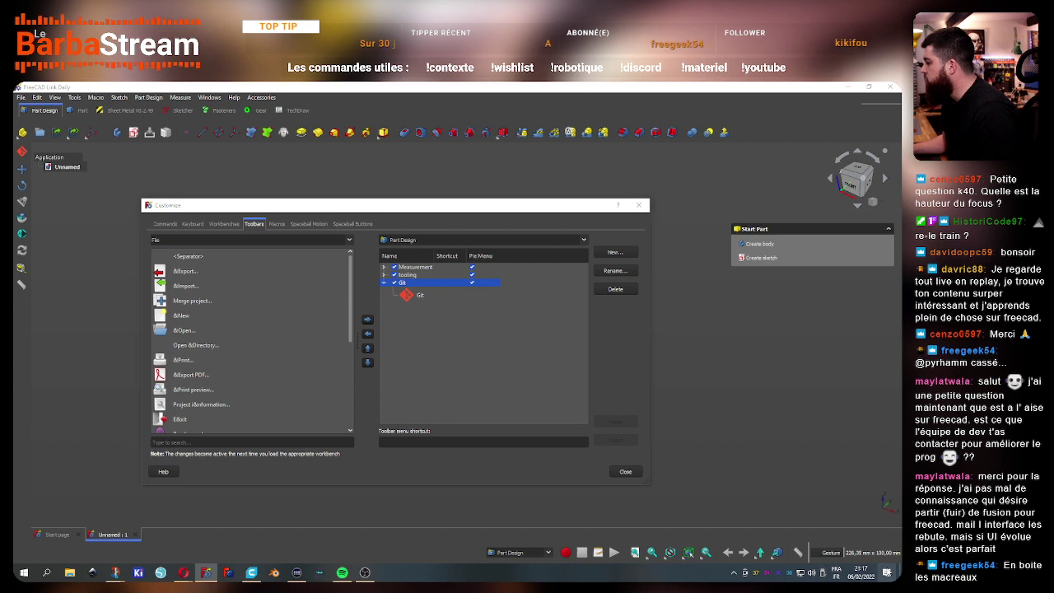
{"action": "key", "text": "super+a"}
{"action": "left_click", "coordinate": [645, 341]}
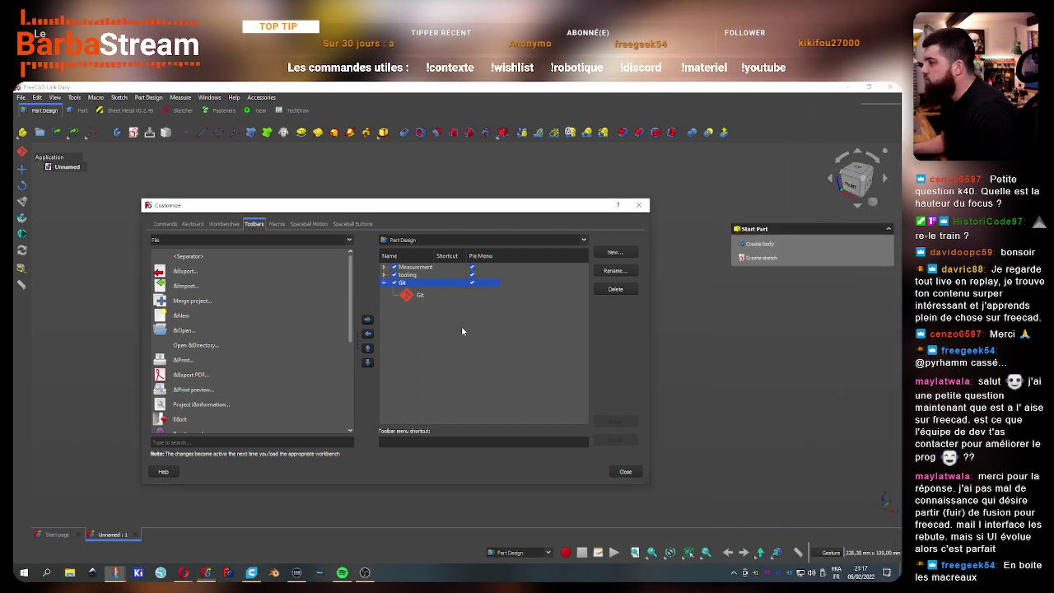
{"action": "left_click", "coordinate": [614, 289]}
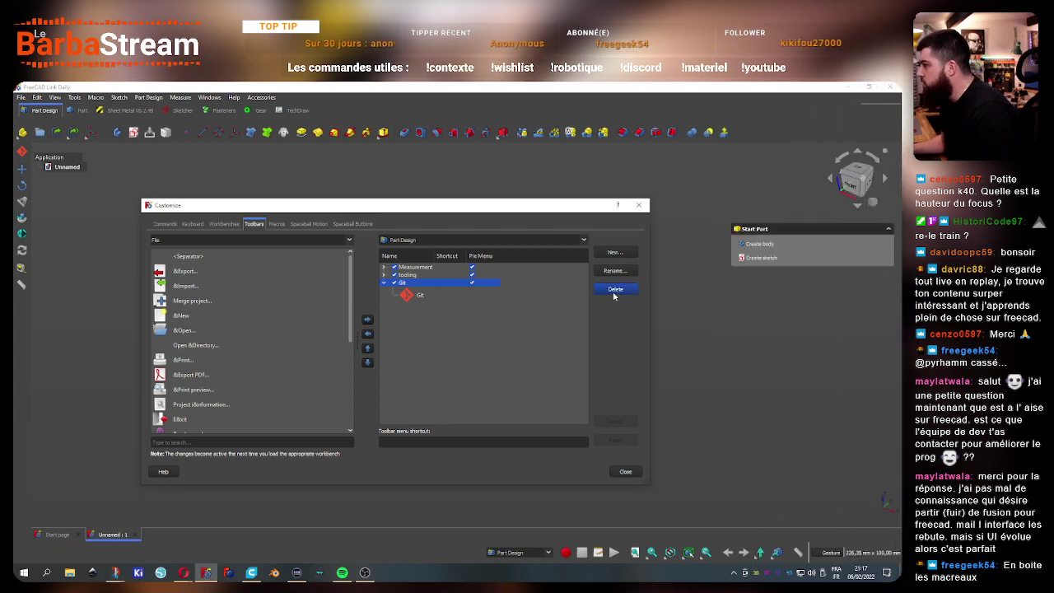
Remove the Attachment command from the Part Design tooling toolbar
{"action": "left_click", "coordinate": [384, 274]}
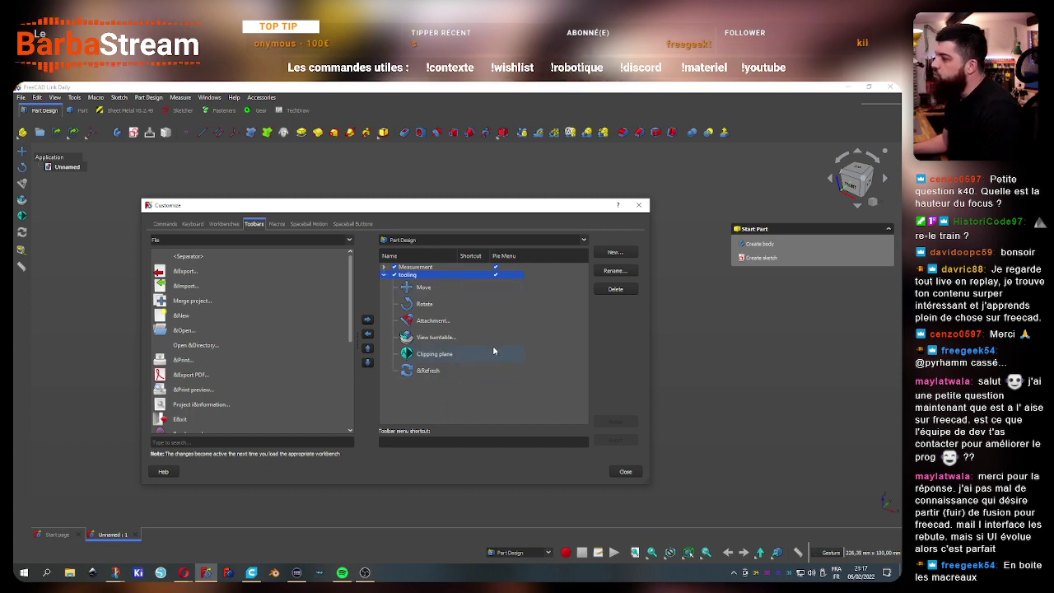
{"action": "left_click", "coordinate": [429, 326]}
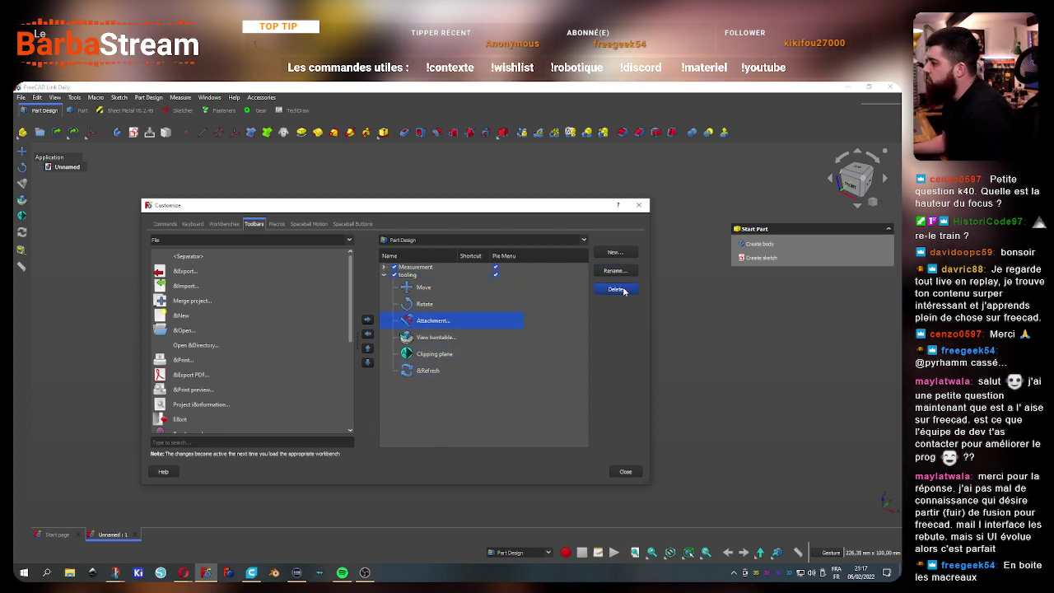
{"action": "left_click", "coordinate": [368, 333]}
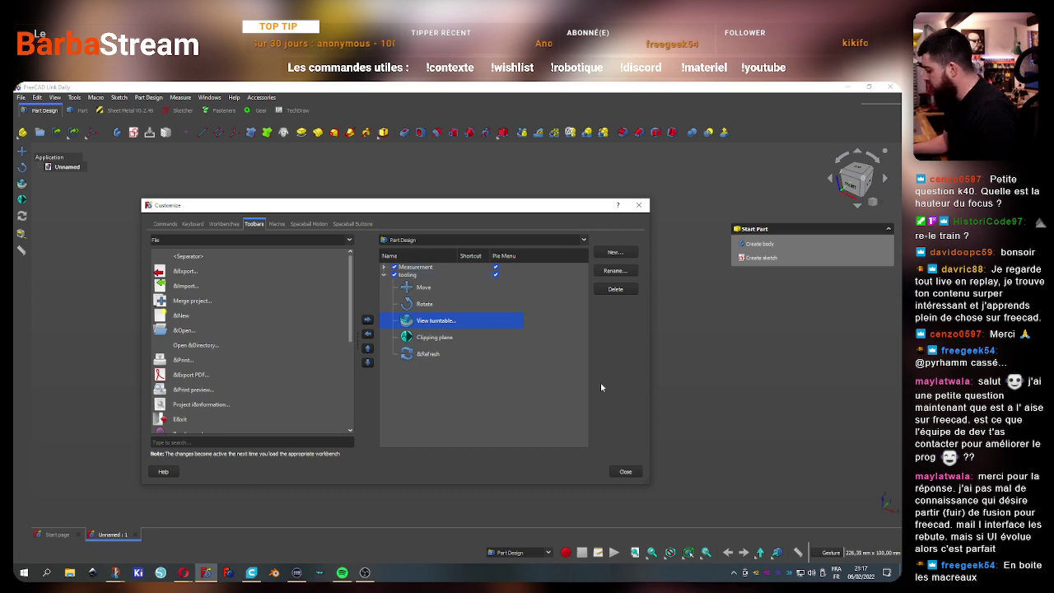
Screenshot the toolbar list and check it in the notifications panel
{"action": "key", "text": "super+shift+s"}
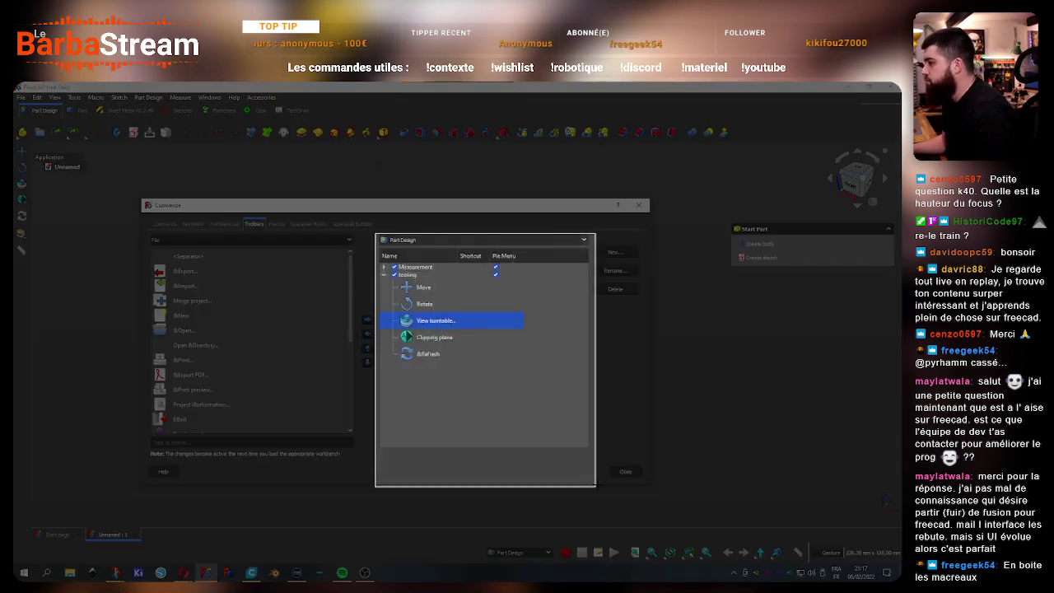
{"action": "left_click_drag", "start_coordinate": [375, 233], "coordinate": [610, 489]}
{"action": "left_click", "coordinate": [860, 572]}
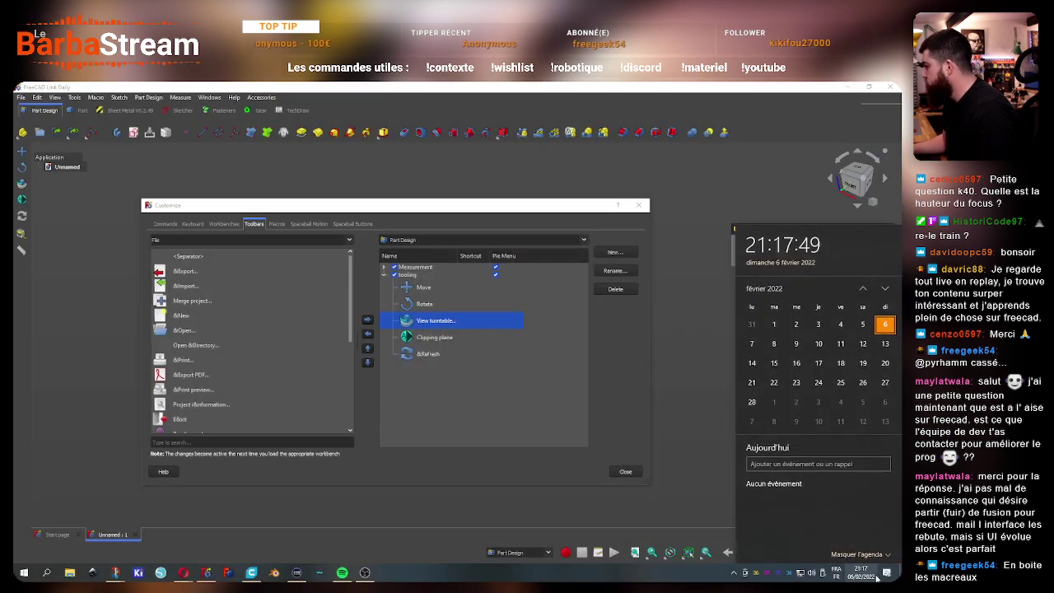
{"action": "left_click", "coordinate": [886, 573]}
{"action": "left_click", "coordinate": [457, 252]}
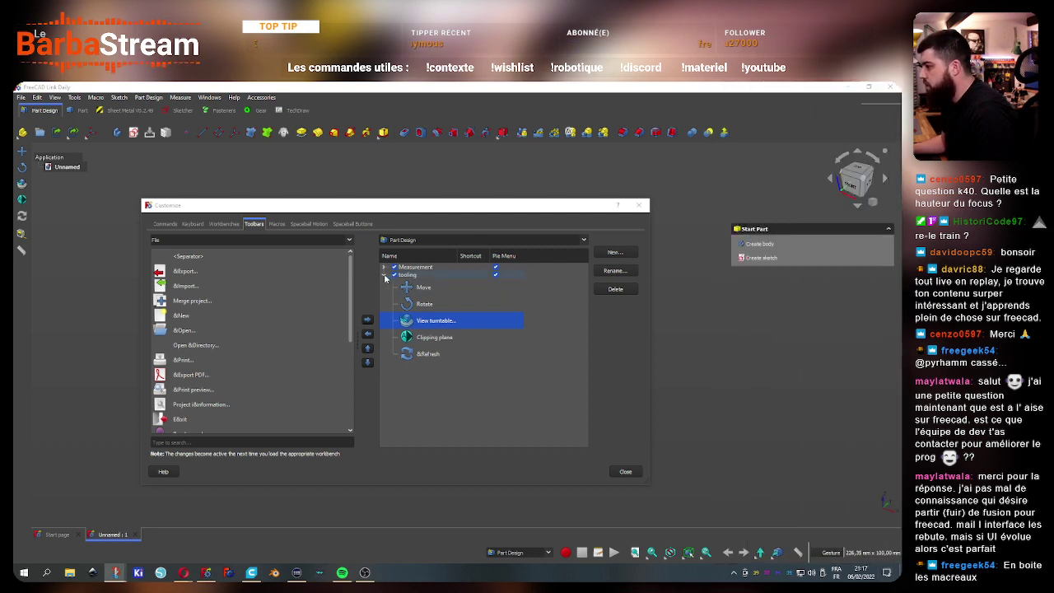
Select tooling's Measure distance command, screenshot the dialog, then delete the Measurement toolbar
{"action": "left_click", "coordinate": [461, 274]}
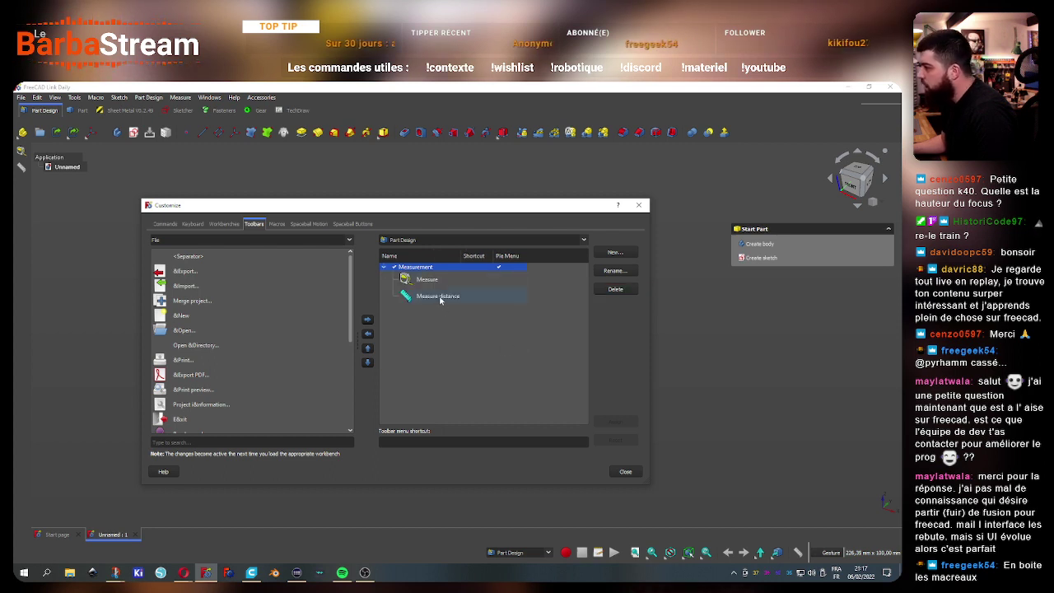
{"action": "left_click", "coordinate": [440, 297]}
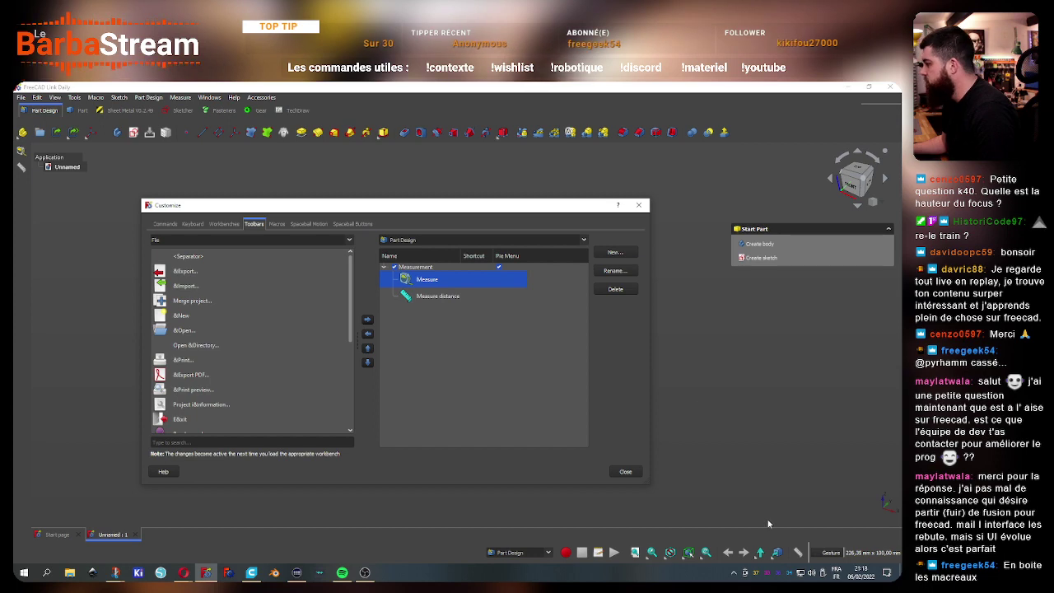
{"action": "key", "text": "super+shift+s"}
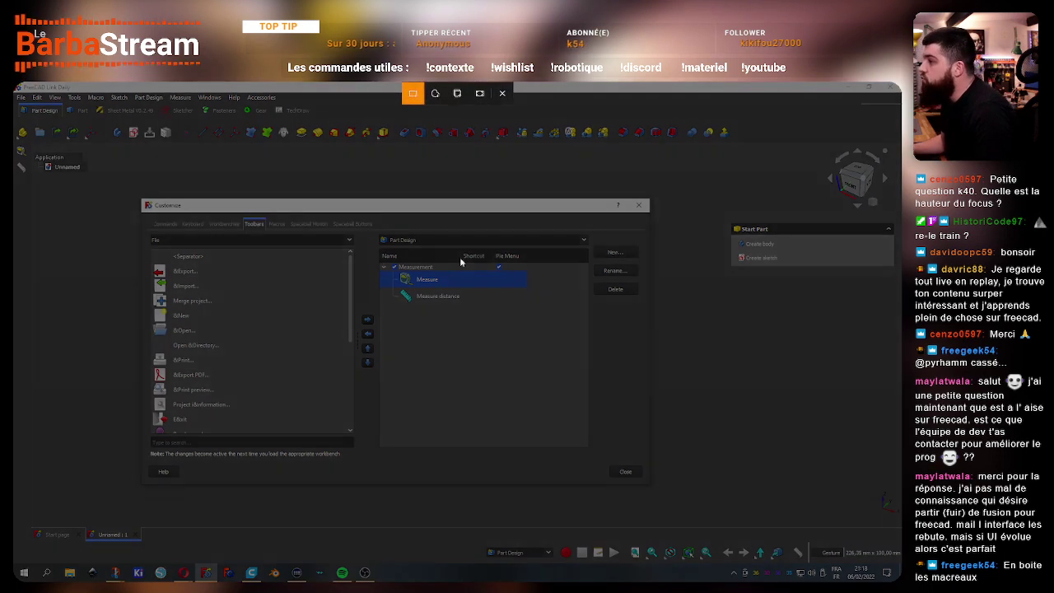
{"action": "left_click_drag", "start_coordinate": [369, 220], "coordinate": [629, 479]}
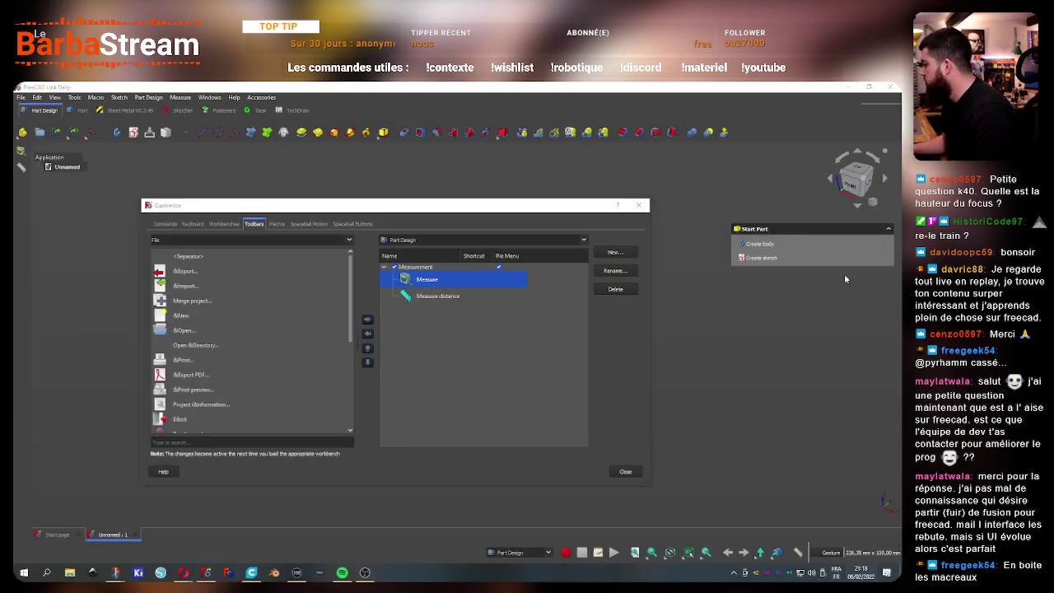
{"action": "key", "text": "super+alt+d"}
{"action": "left_click", "coordinate": [887, 572]}
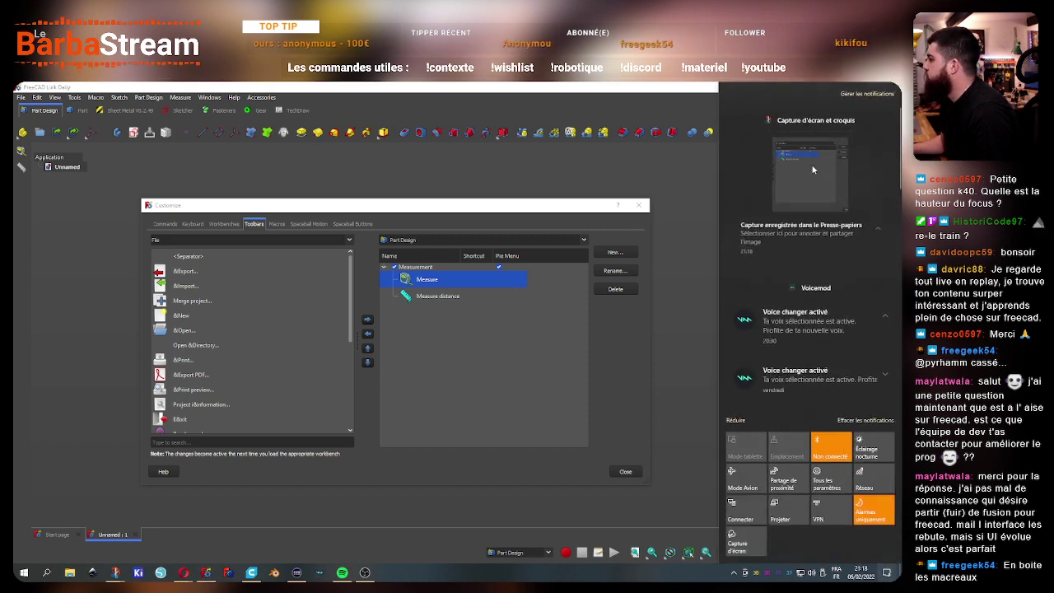
{"action": "left_click", "coordinate": [840, 214]}
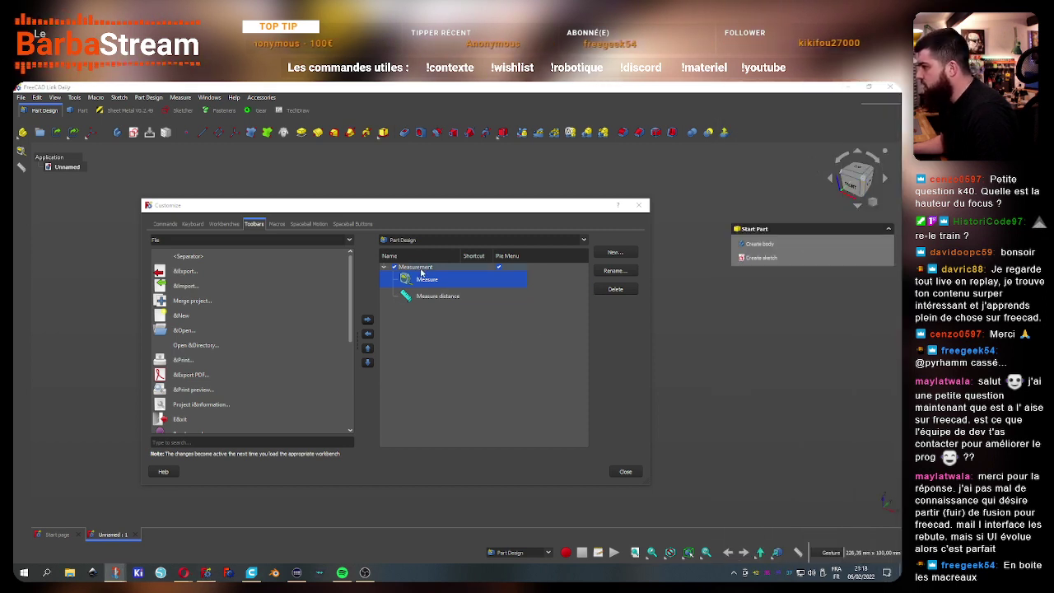
{"action": "left_click", "coordinate": [615, 289]}
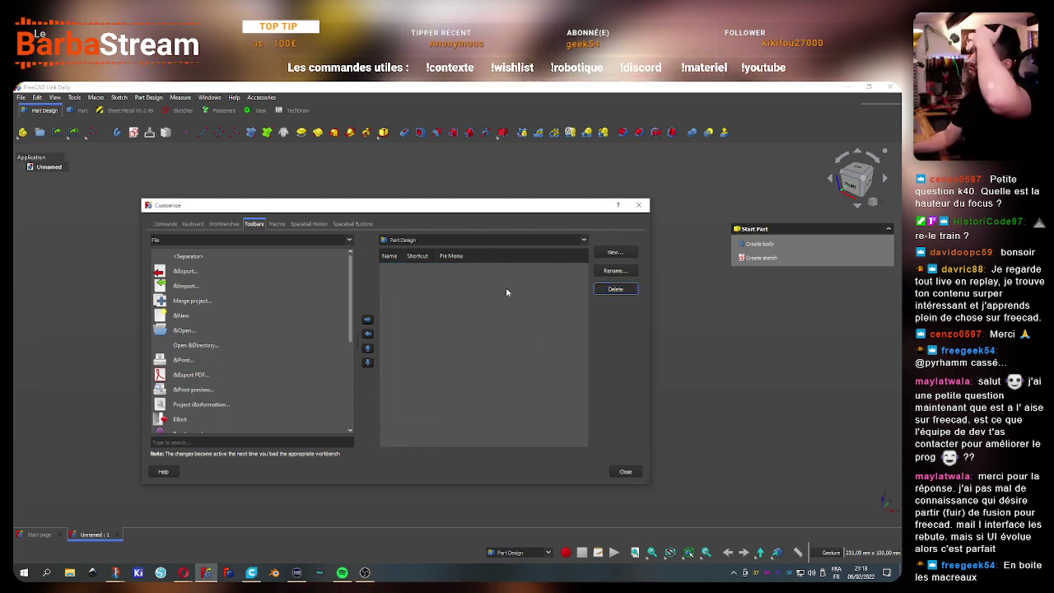
Create a Global toolbar named Git and add the Git (WebTools_Git) command to it
{"action": "left_click", "coordinate": [502, 243]}
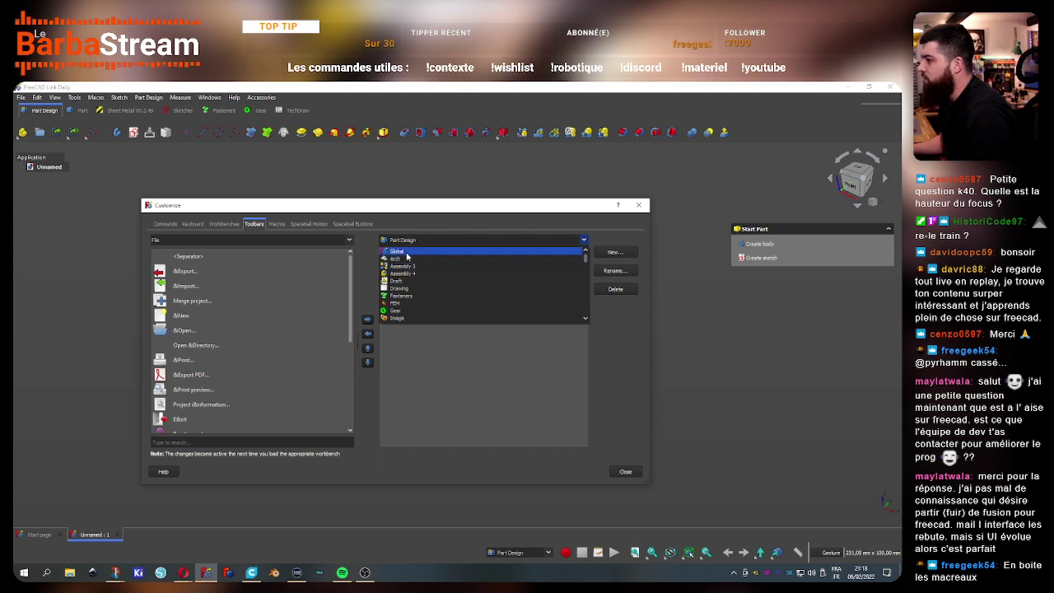
{"action": "left_click", "coordinate": [397, 251]}
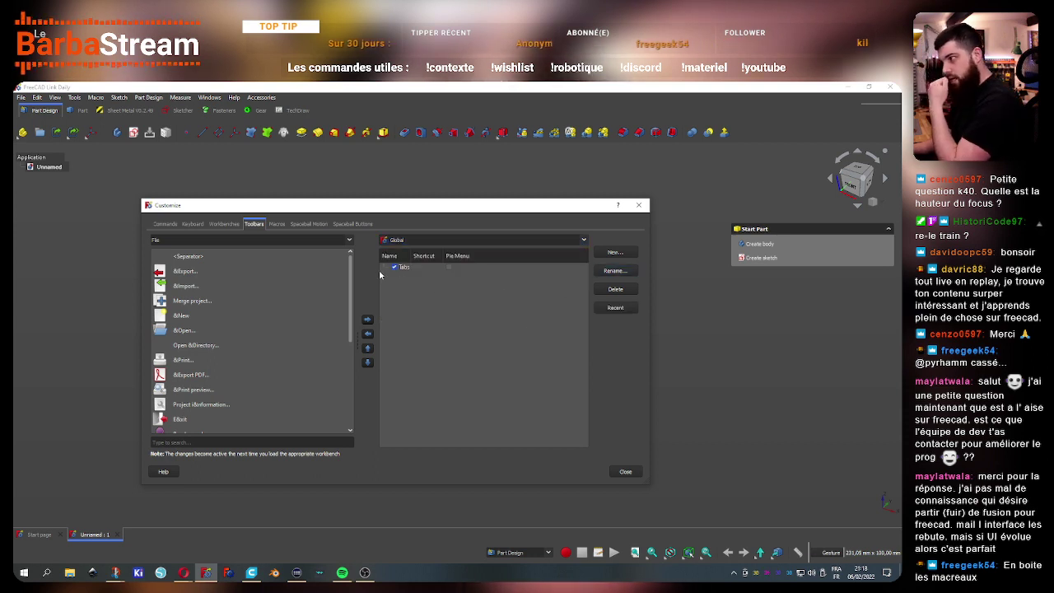
{"action": "left_click", "coordinate": [614, 256]}
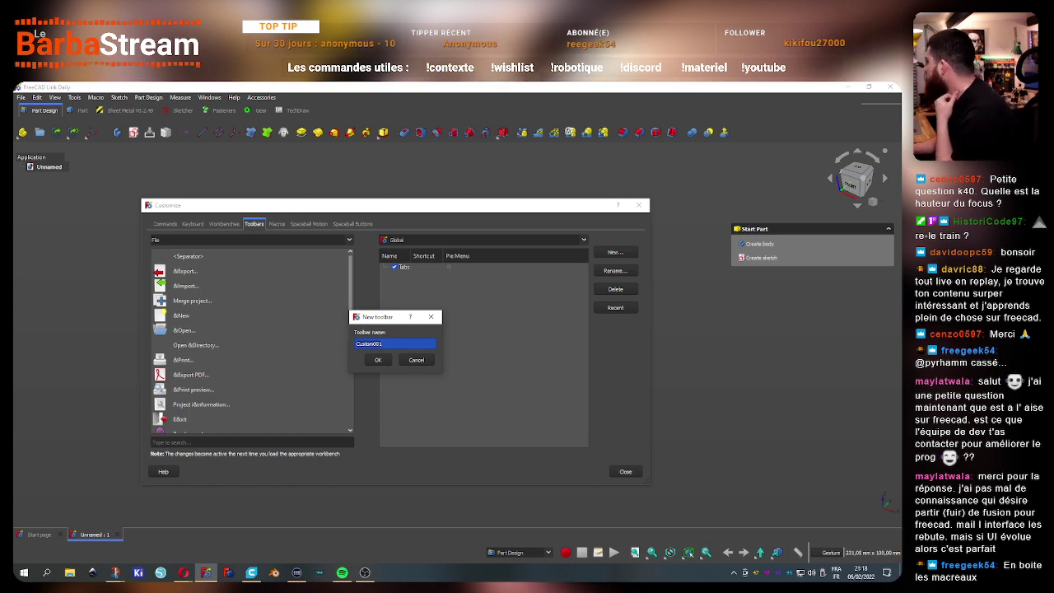
{"action": "key", "text": "alt+Tab"}
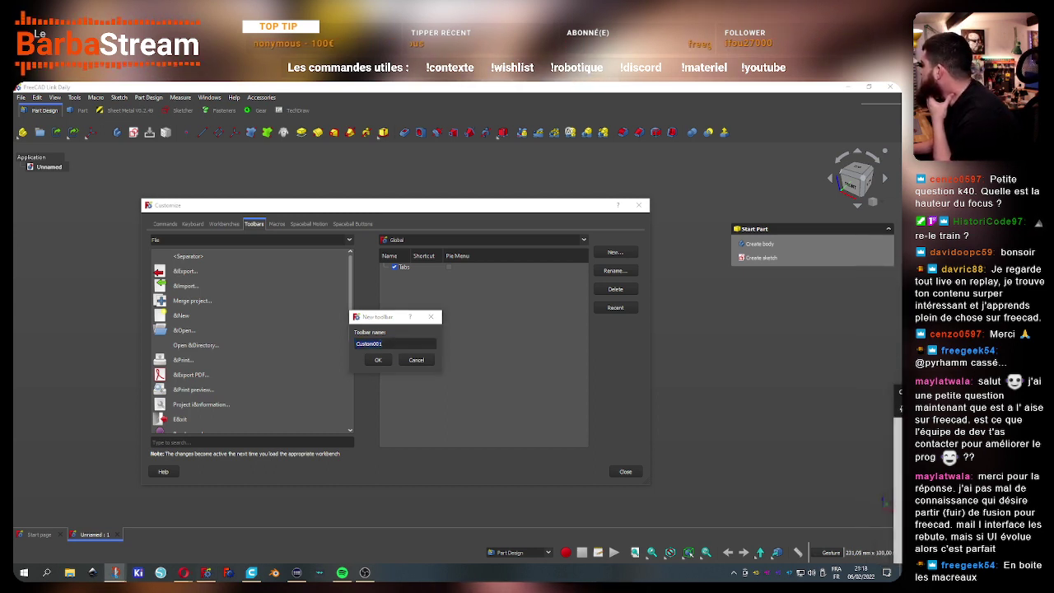
{"action": "left_click", "coordinate": [436, 340]}
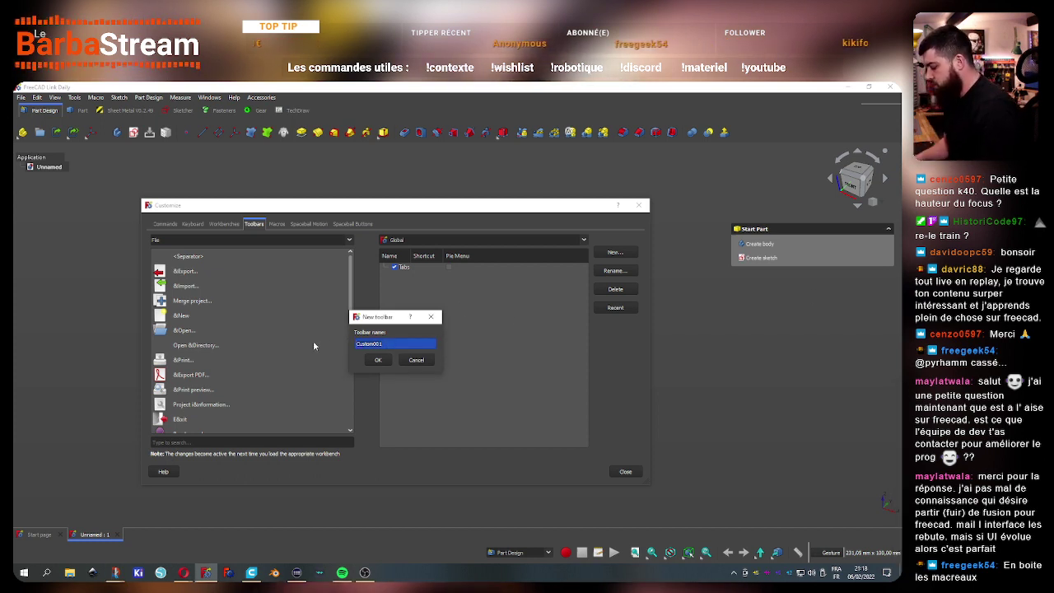
{"action": "type", "text": "Git"}
{"action": "left_click", "coordinate": [378, 360]}
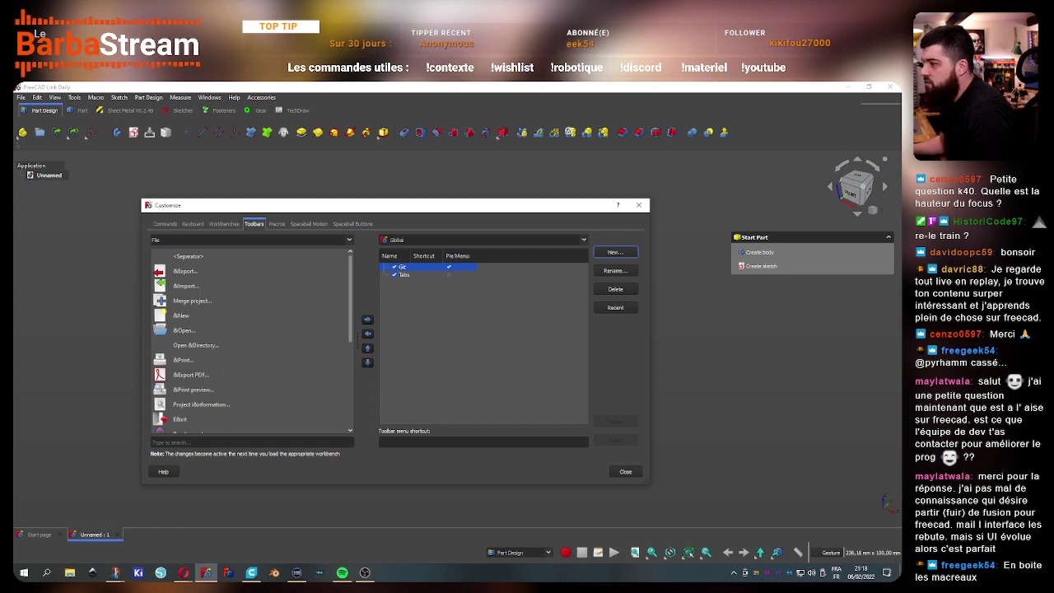
{"action": "type", "text": "git"}
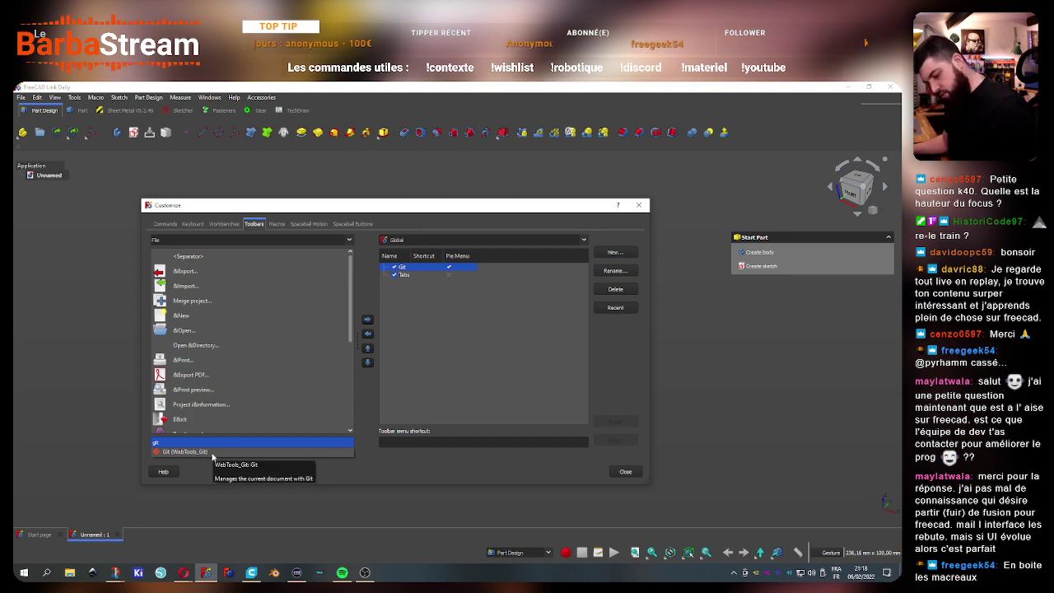
{"action": "left_click", "coordinate": [198, 451]}
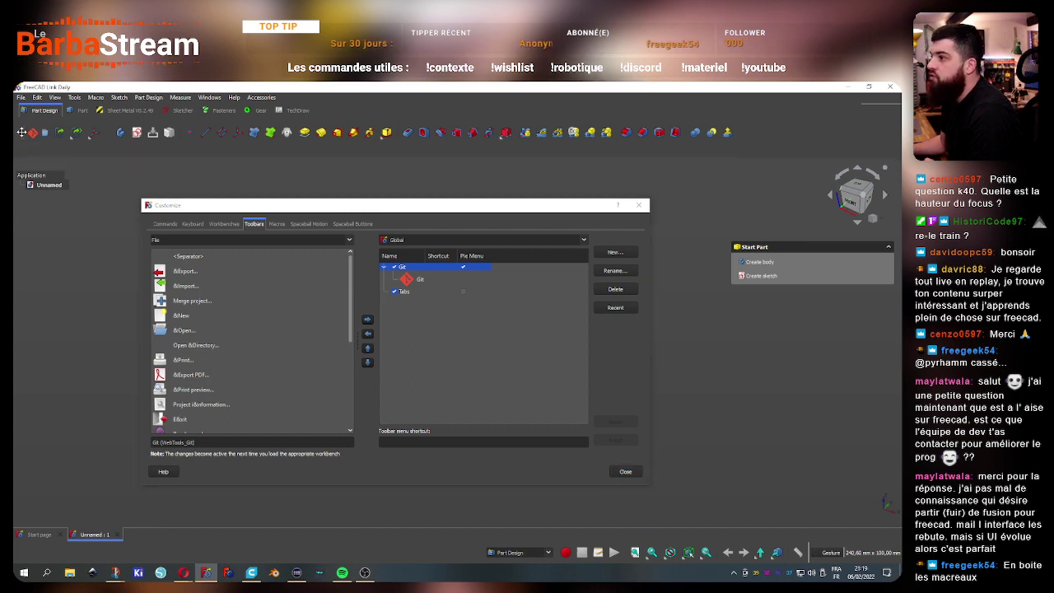
Move Git to the first toolbar row, lock toolbars, and verify via Part and Part Design
{"action": "left_click_drag", "start_coordinate": [18, 152], "coordinate": [18, 132]}
{"action": "right_click", "coordinate": [782, 134]}
{"action": "mouse_move", "coordinate": [818, 274]}
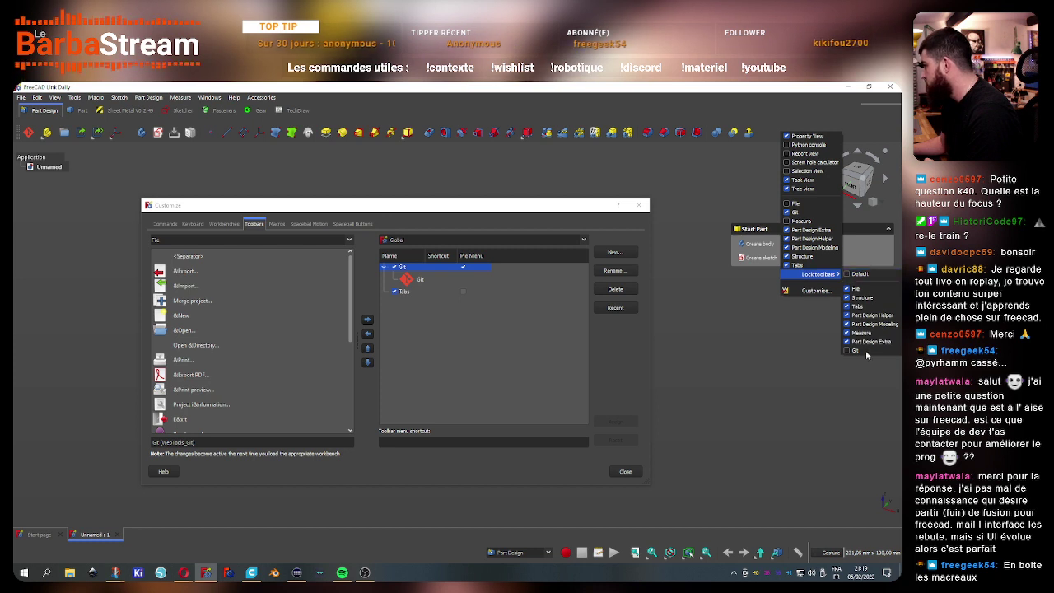
{"action": "left_click", "coordinate": [857, 274]}
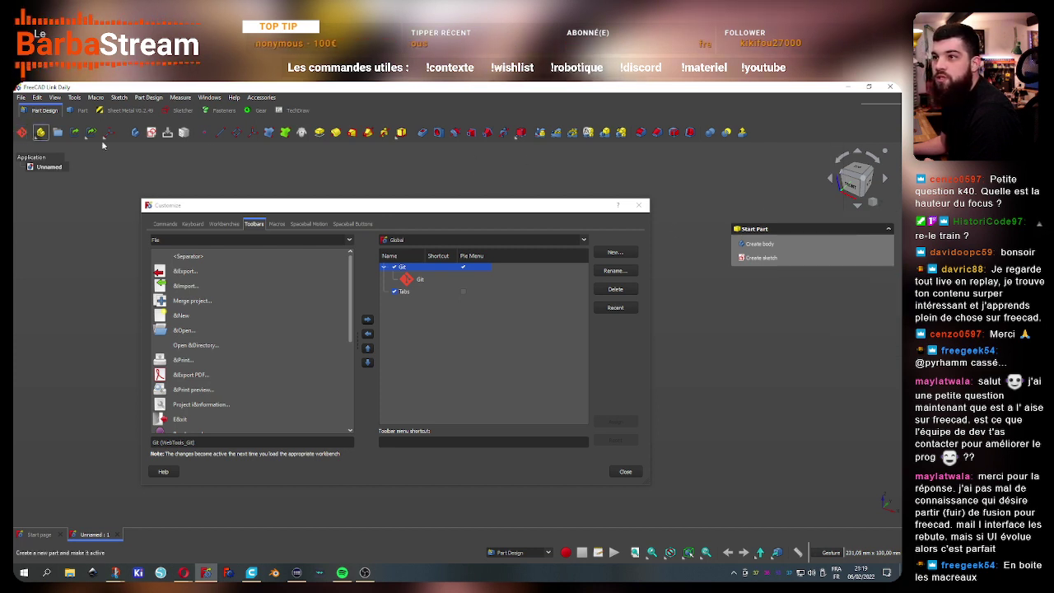
{"action": "left_click", "coordinate": [83, 110]}
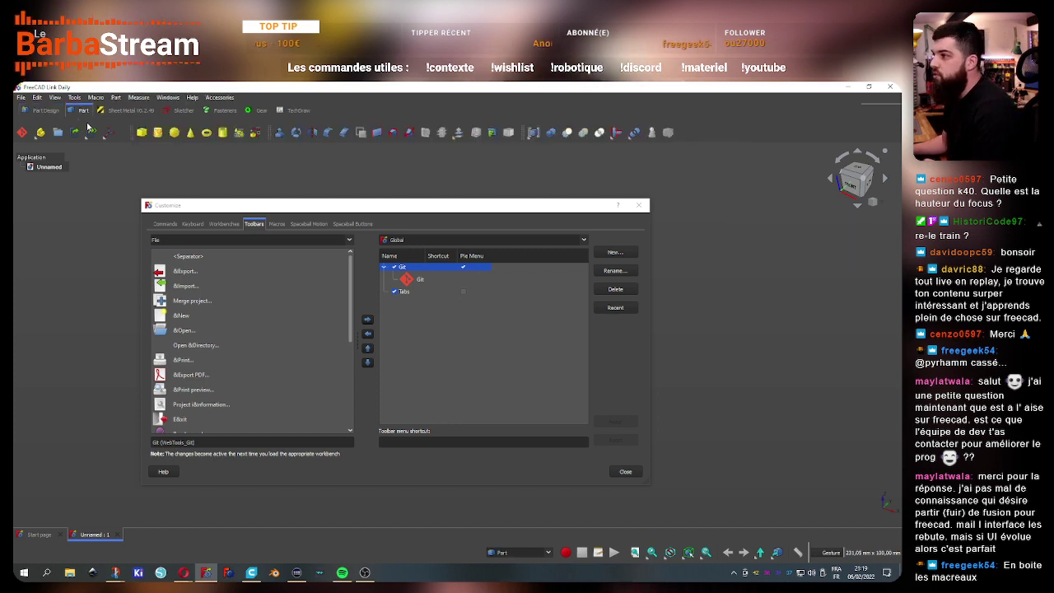
{"action": "left_click", "coordinate": [27, 111]}
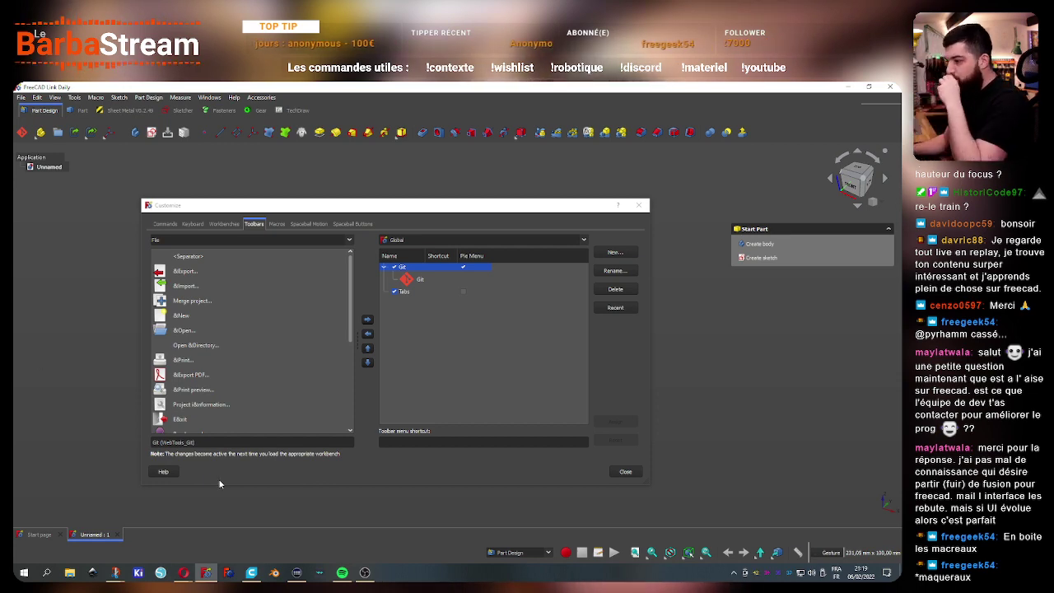
{"action": "left_click", "coordinate": [183, 572]}
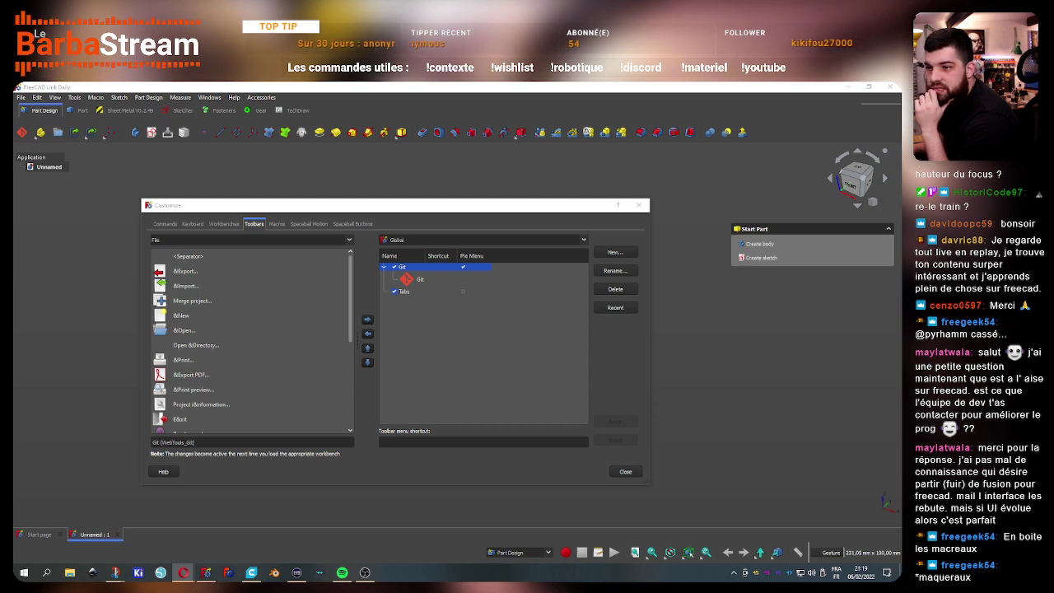
Maximize the browser on the FreeCAD feed and view the blue 3D render full size
{"action": "key", "text": "alt+Tab"}
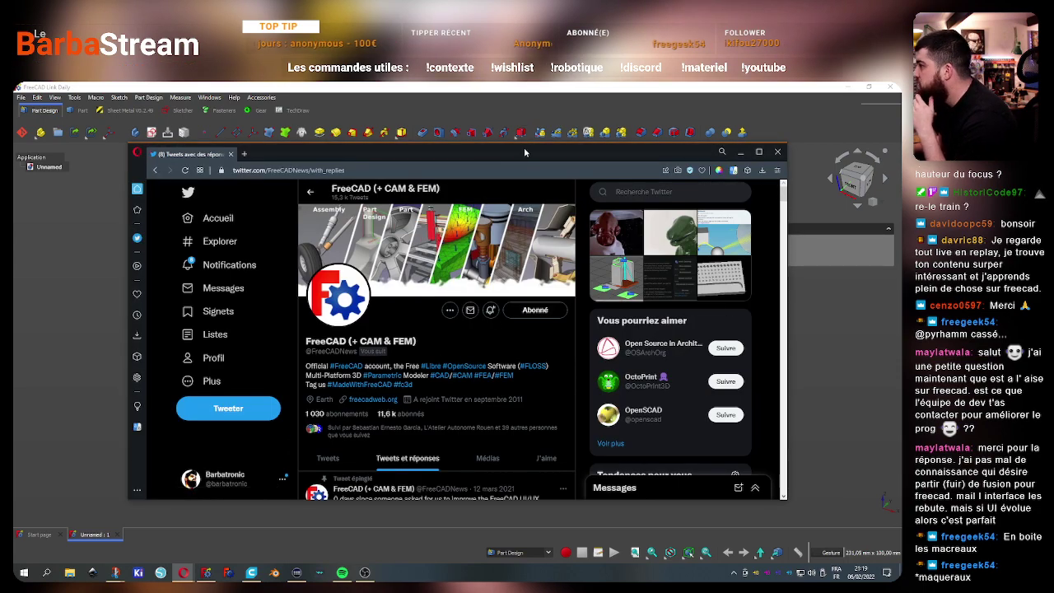
{"action": "key", "text": "super+Up"}
{"action": "scroll", "coordinate": [466, 351], "scroll_direction": "down", "scroll_amount": 5}
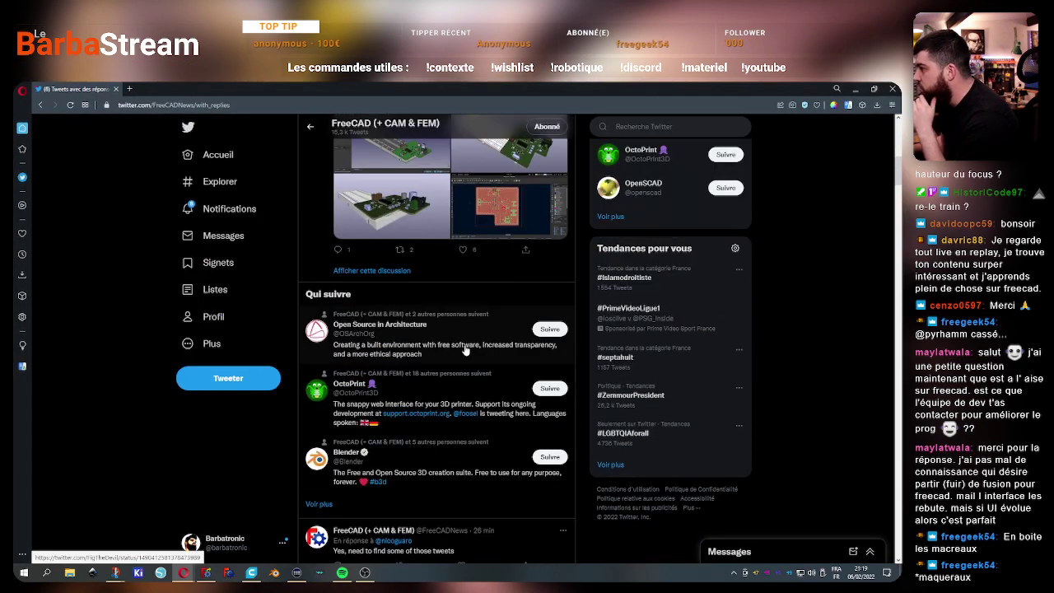
{"action": "scroll", "coordinate": [466, 349], "scroll_direction": "down", "scroll_amount": 2}
{"action": "scroll", "coordinate": [466, 349], "scroll_direction": "down", "scroll_amount": 2}
{"action": "scroll", "coordinate": [448, 358], "scroll_direction": "up", "scroll_amount": 4}
{"action": "scroll", "coordinate": [439, 365], "scroll_direction": "up", "scroll_amount": 3}
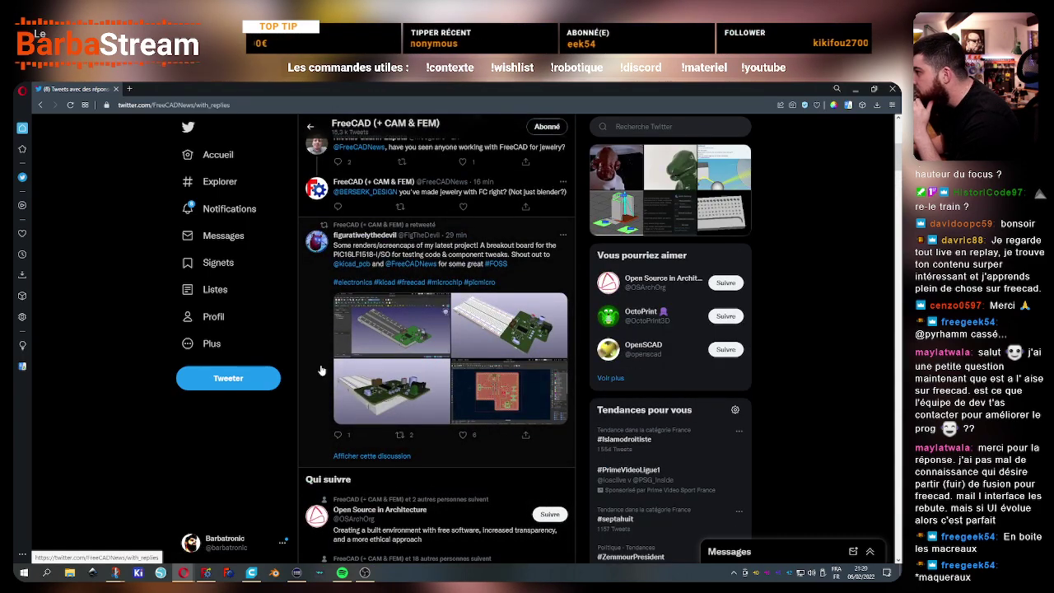
{"action": "scroll", "coordinate": [466, 397], "scroll_direction": "down", "scroll_amount": 4}
{"action": "scroll", "coordinate": [444, 397], "scroll_direction": "down", "scroll_amount": 3}
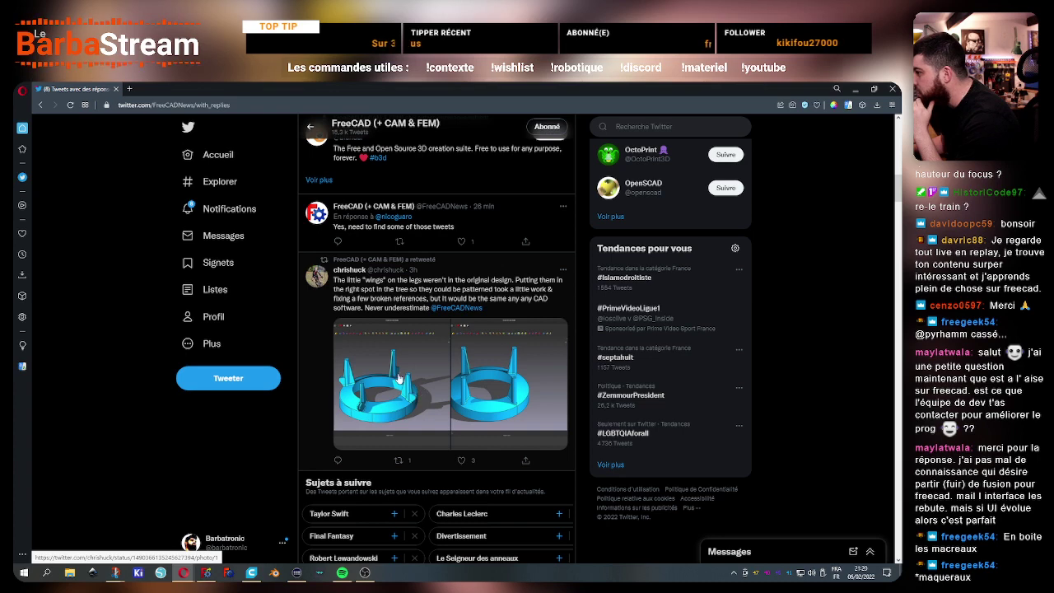
{"action": "left_click", "coordinate": [398, 378]}
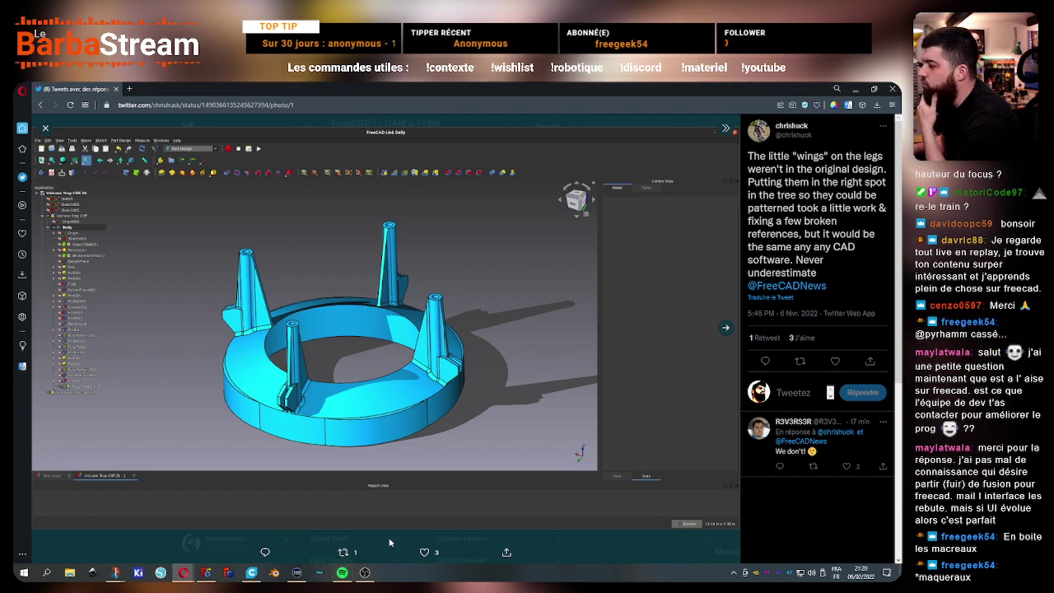
{"action": "key", "text": "Escape"}
View the trackball tweet's setup photo full size, then close it
{"action": "scroll", "coordinate": [447, 395], "scroll_direction": "down", "scroll_amount": 3}
{"action": "scroll", "coordinate": [448, 397], "scroll_direction": "down", "scroll_amount": 3}
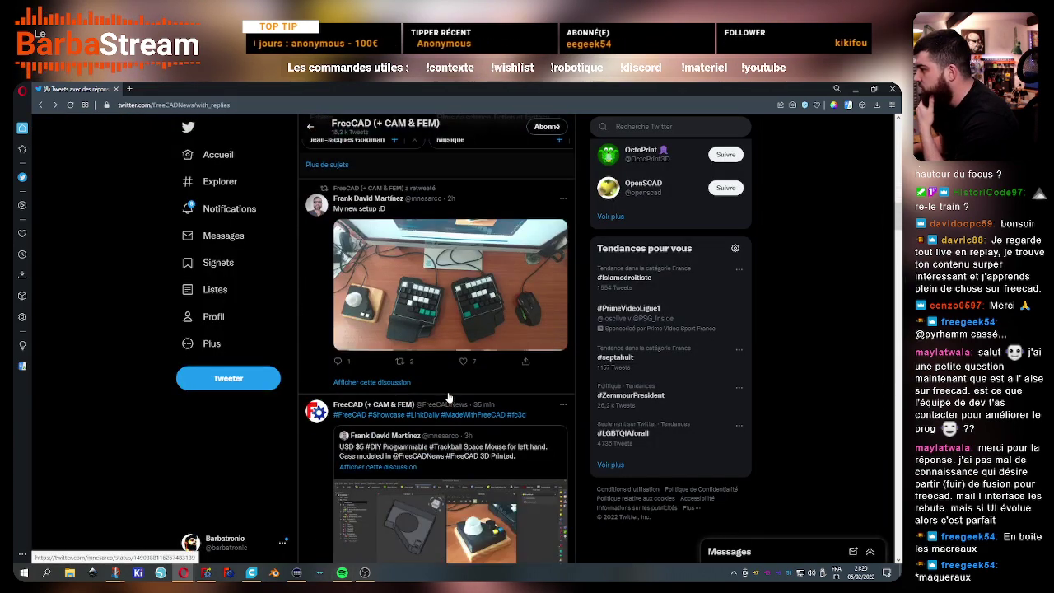
{"action": "scroll", "coordinate": [448, 398], "scroll_direction": "down", "scroll_amount": 4}
{"action": "scroll", "coordinate": [449, 398], "scroll_direction": "up", "scroll_amount": 3}
{"action": "left_click", "coordinate": [421, 403]}
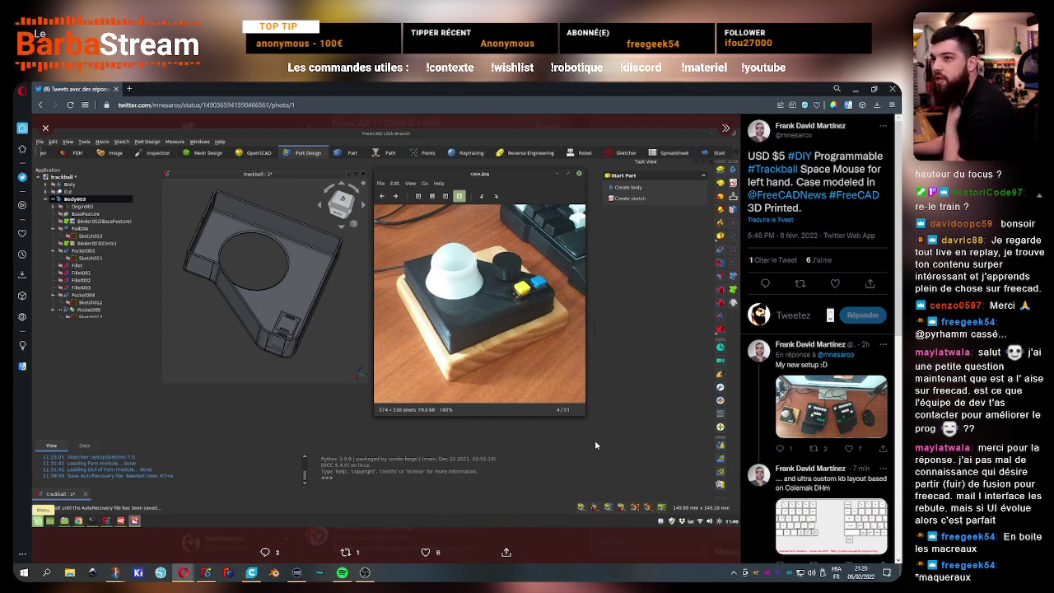
{"action": "left_click", "coordinate": [513, 125]}
Scroll further down the FreeCAD (+ CAM & FEM) tweets-and-replies timeline
{"action": "scroll", "coordinate": [390, 356], "scroll_direction": "down", "scroll_amount": 2}
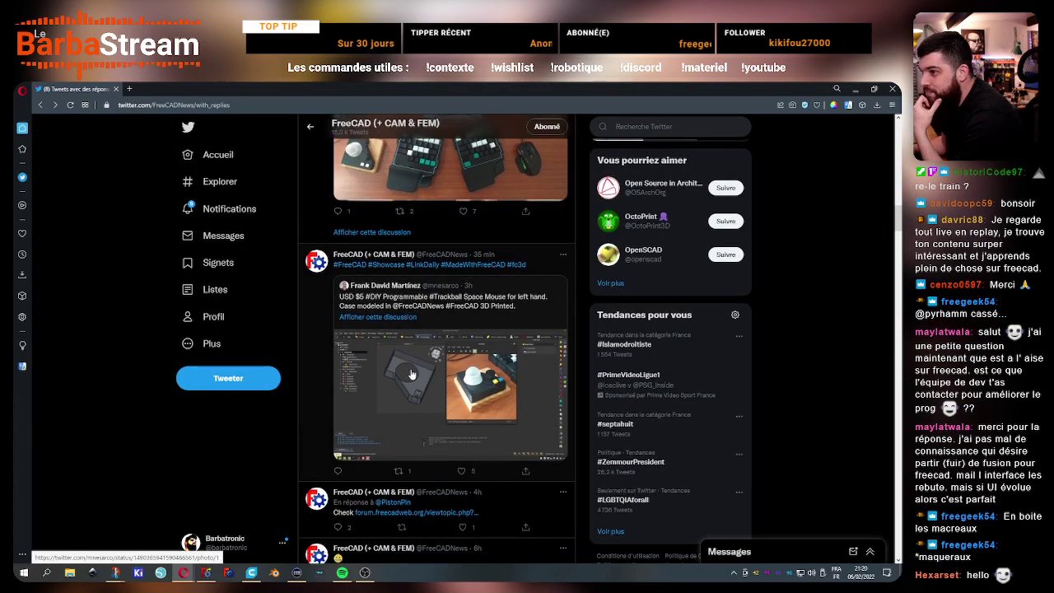
{"action": "scroll", "coordinate": [462, 370], "scroll_direction": "down", "scroll_amount": 2}
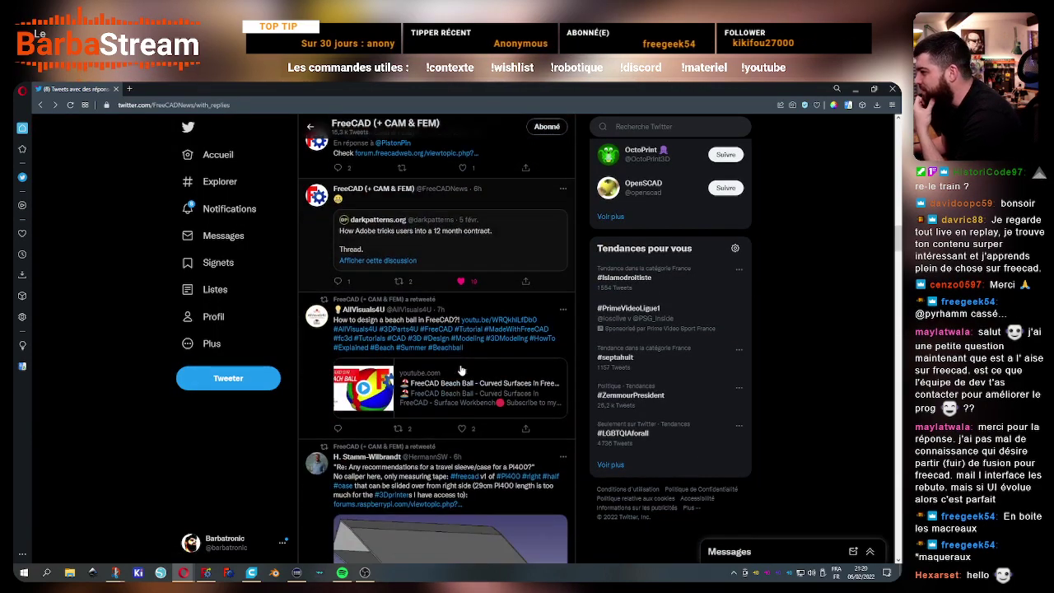
{"action": "scroll", "coordinate": [461, 368], "scroll_direction": "down", "scroll_amount": 2}
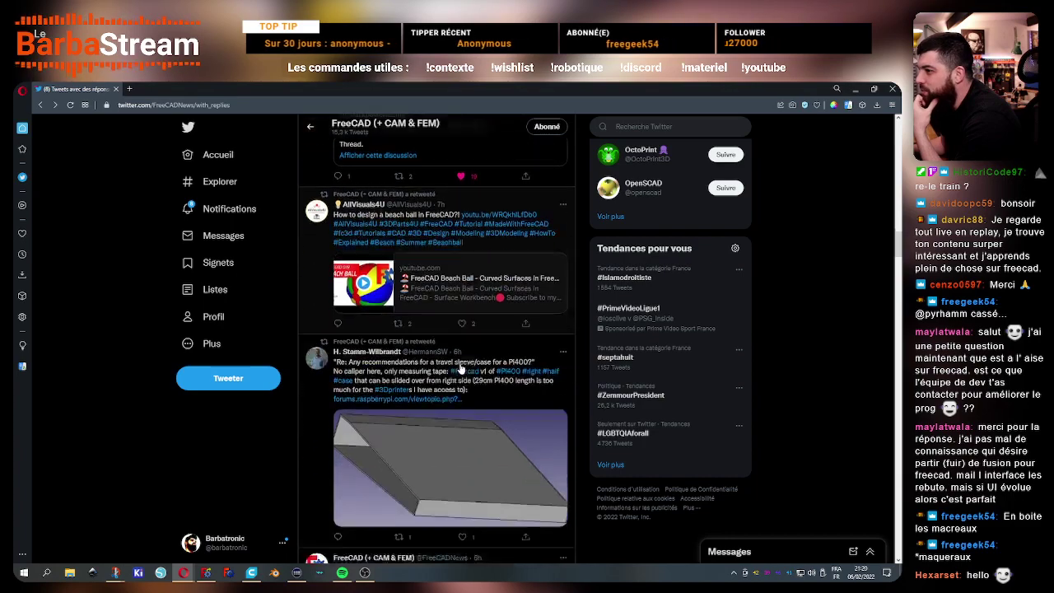
{"action": "scroll", "coordinate": [461, 368], "scroll_direction": "down", "scroll_amount": 2}
{"action": "scroll", "coordinate": [461, 368], "scroll_direction": "down", "scroll_amount": 2}
{"action": "scroll", "coordinate": [458, 368], "scroll_direction": "down", "scroll_amount": 2}
{"action": "scroll", "coordinate": [459, 368], "scroll_direction": "down", "scroll_amount": 2}
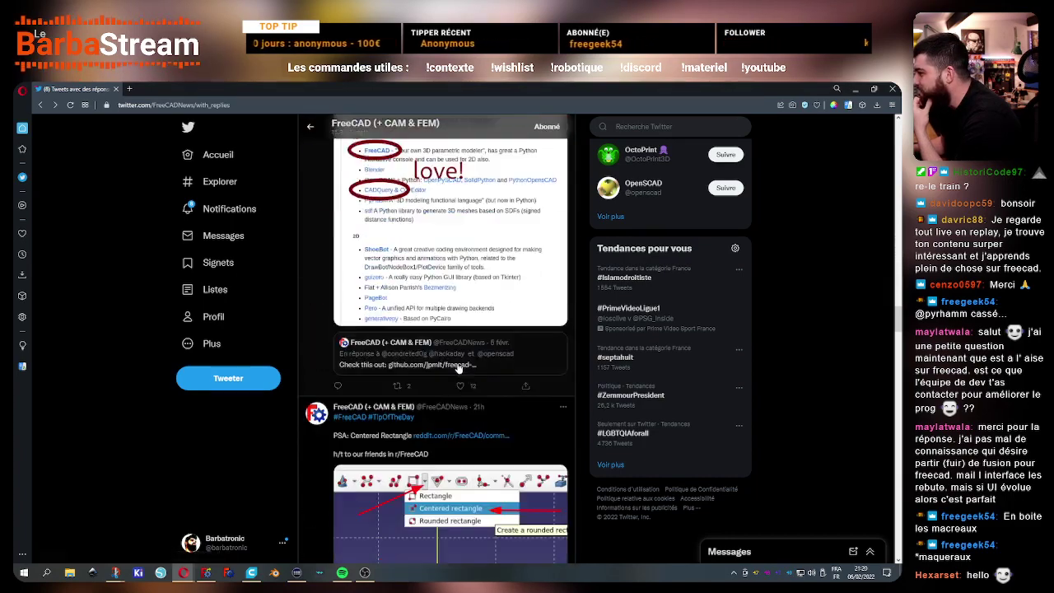
{"action": "scroll", "coordinate": [458, 369], "scroll_direction": "down", "scroll_amount": 2}
{"action": "scroll", "coordinate": [457, 370], "scroll_direction": "down", "scroll_amount": 2}
{"action": "scroll", "coordinate": [455, 370], "scroll_direction": "down", "scroll_amount": 2}
{"action": "scroll", "coordinate": [455, 371], "scroll_direction": "down", "scroll_amount": 2}
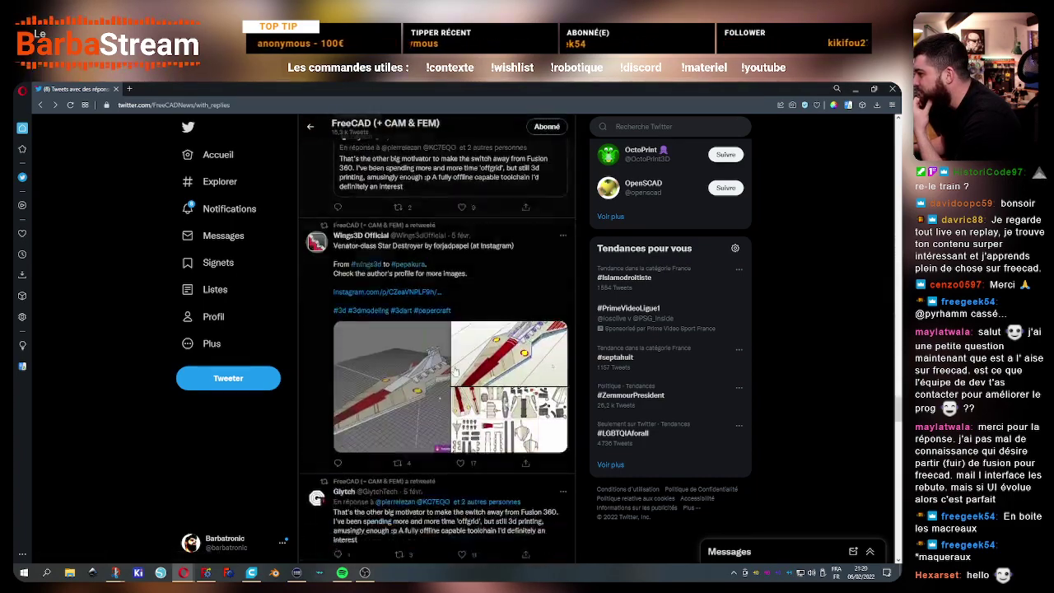
{"action": "scroll", "coordinate": [455, 370], "scroll_direction": "down", "scroll_amount": 2}
{"action": "scroll", "coordinate": [453, 371], "scroll_direction": "down", "scroll_amount": 2}
{"action": "scroll", "coordinate": [452, 371], "scroll_direction": "down", "scroll_amount": 2}
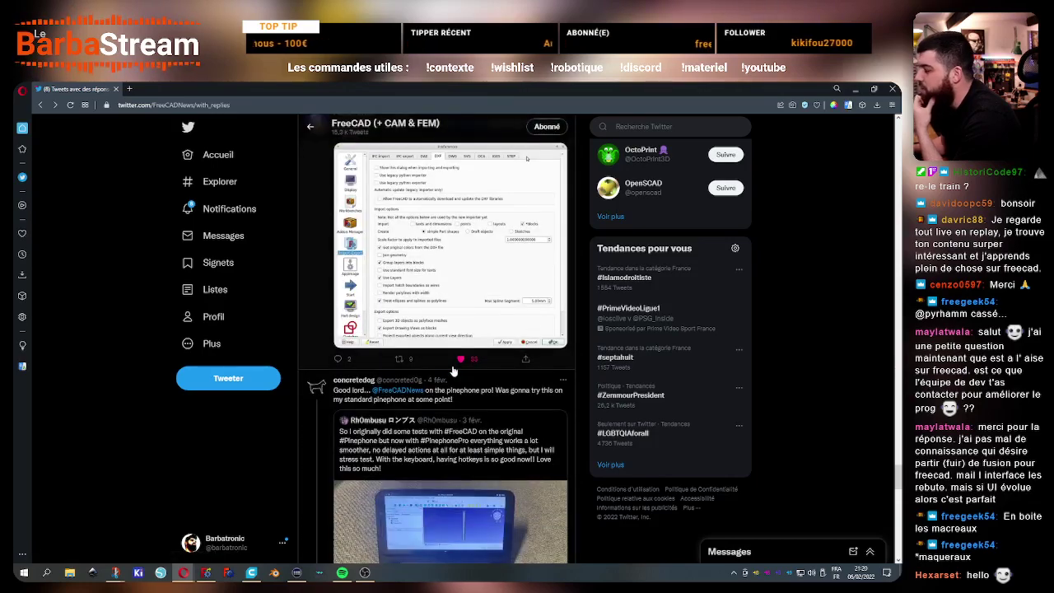
{"action": "scroll", "coordinate": [452, 371], "scroll_direction": "down", "scroll_amount": 2}
{"action": "scroll", "coordinate": [452, 371], "scroll_direction": "down", "scroll_amount": 2}
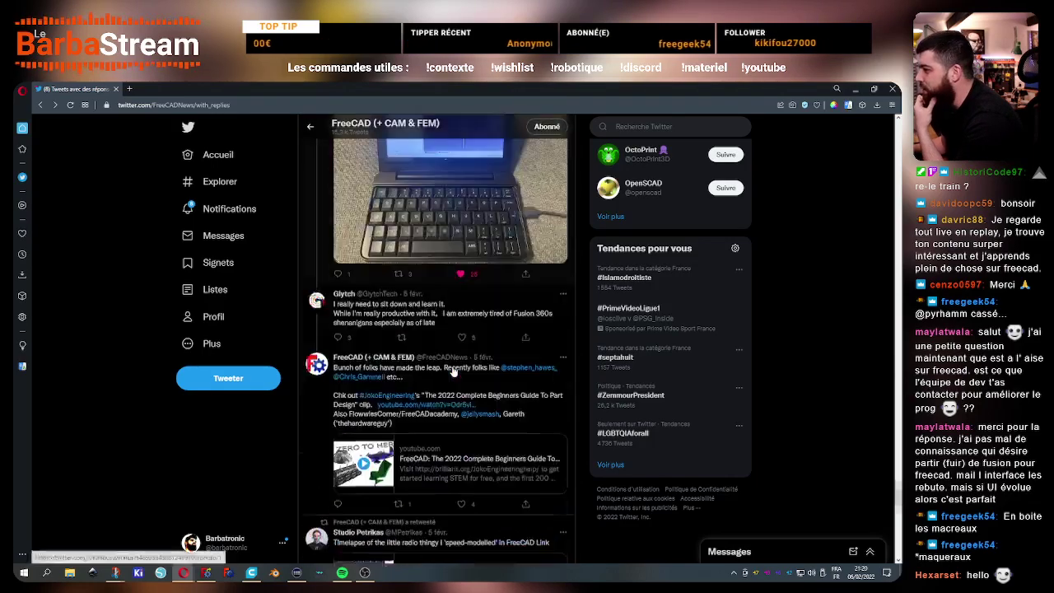
{"action": "scroll", "coordinate": [452, 370], "scroll_direction": "down", "scroll_amount": 2}
{"action": "scroll", "coordinate": [452, 370], "scroll_direction": "down", "scroll_amount": 1}
{"action": "scroll", "coordinate": [452, 370], "scroll_direction": "up", "scroll_amount": 3}
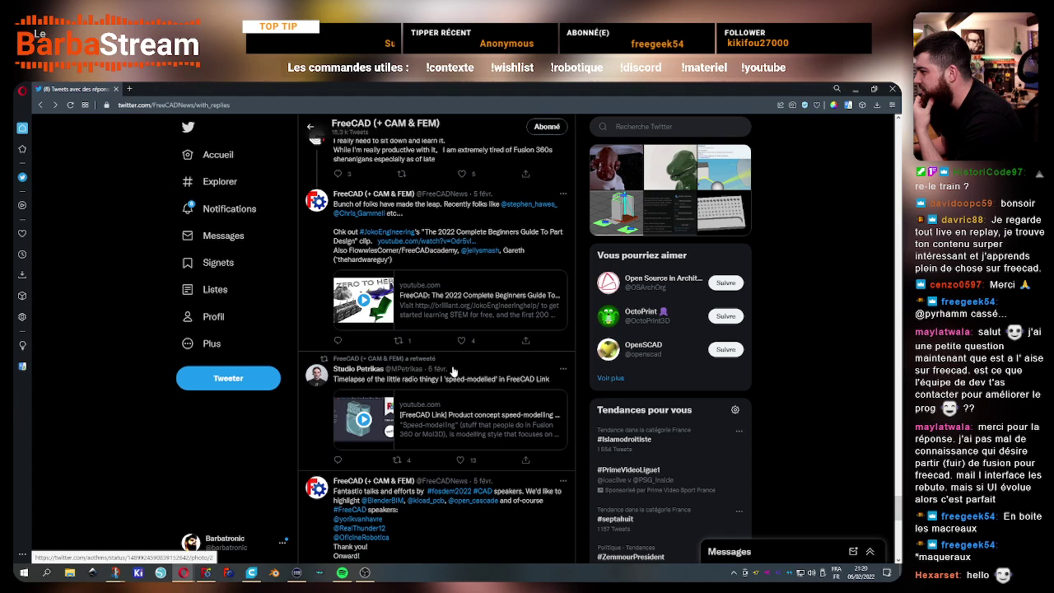
Browse the retweeting studio's profile tweets and open its FreeCAD render photo full size
{"action": "left_click", "coordinate": [358, 371]}
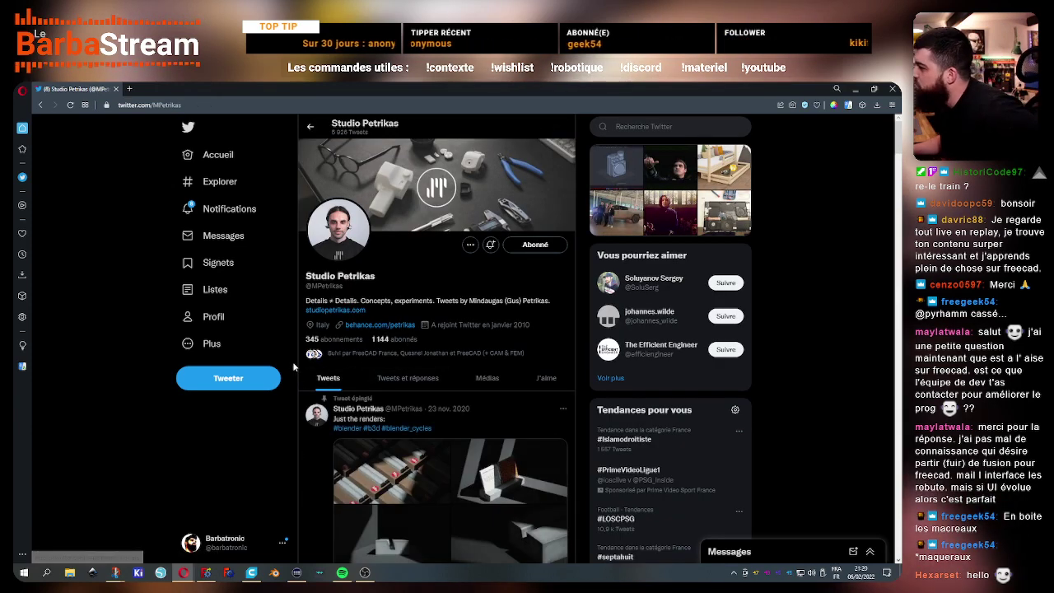
{"action": "scroll", "coordinate": [428, 288], "scroll_direction": "down", "scroll_amount": 3}
{"action": "scroll", "coordinate": [444, 296], "scroll_direction": "down", "scroll_amount": 2}
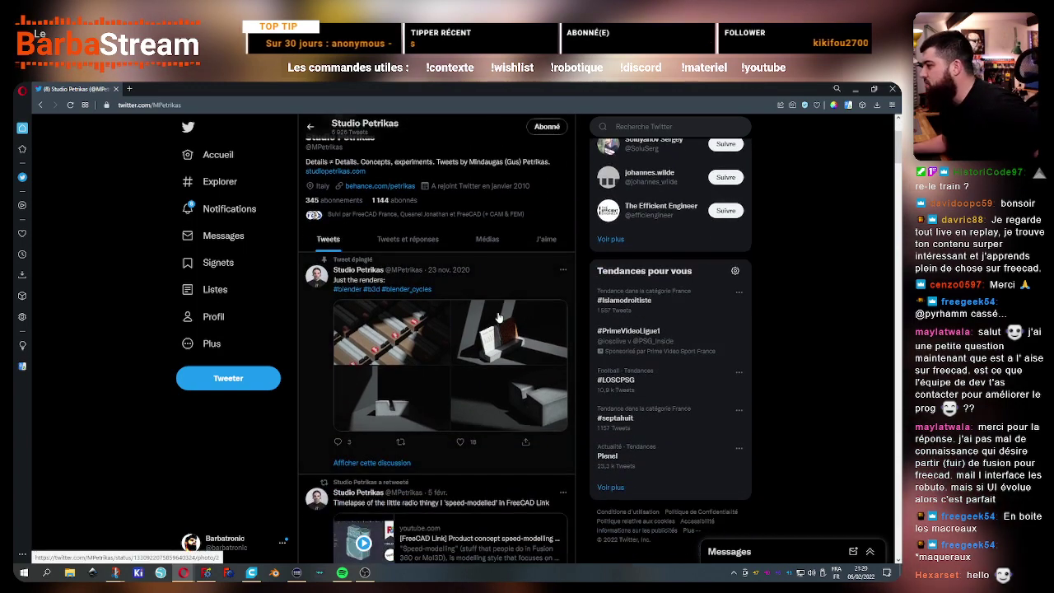
{"action": "scroll", "coordinate": [461, 309], "scroll_direction": "down", "scroll_amount": 3}
{"action": "scroll", "coordinate": [477, 319], "scroll_direction": "down", "scroll_amount": 2}
{"action": "scroll", "coordinate": [476, 320], "scroll_direction": "up", "scroll_amount": 1}
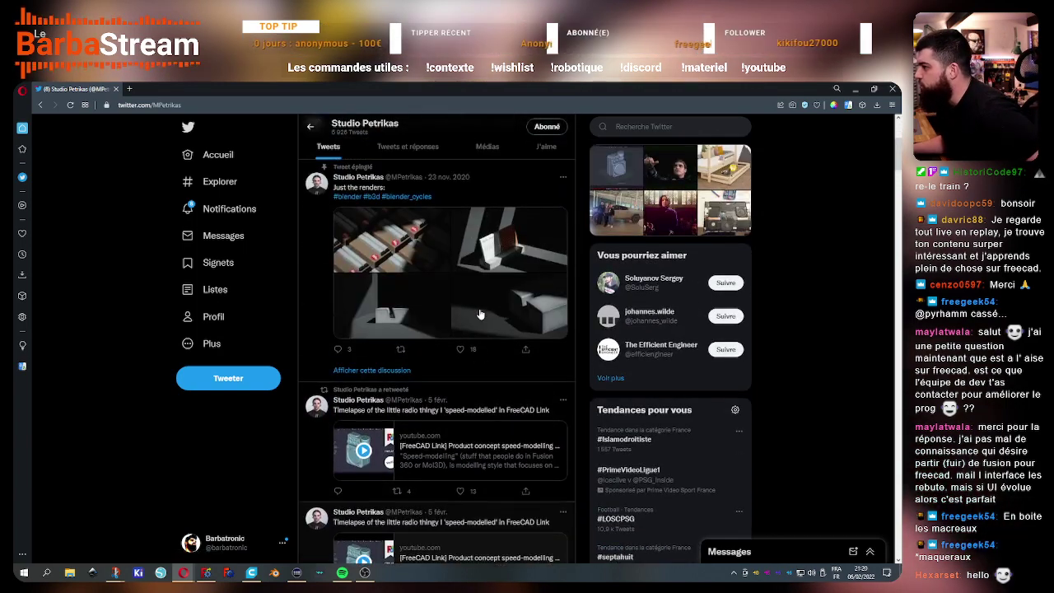
{"action": "scroll", "coordinate": [479, 313], "scroll_direction": "up", "scroll_amount": 2}
{"action": "scroll", "coordinate": [478, 312], "scroll_direction": "up", "scroll_amount": 3}
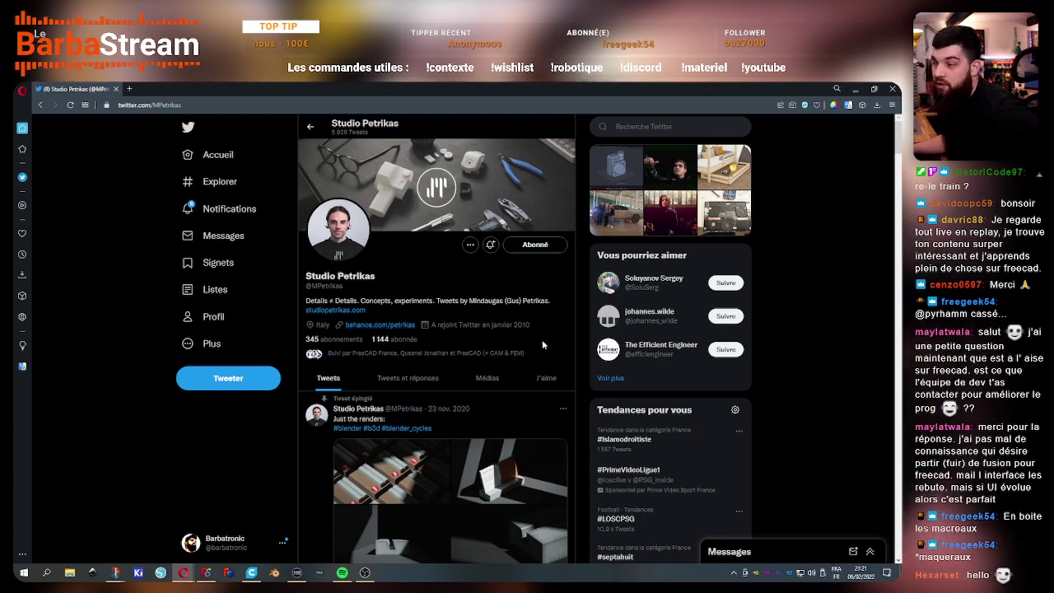
{"action": "scroll", "coordinate": [542, 339], "scroll_direction": "down", "scroll_amount": 3}
{"action": "scroll", "coordinate": [544, 346], "scroll_direction": "down", "scroll_amount": 2}
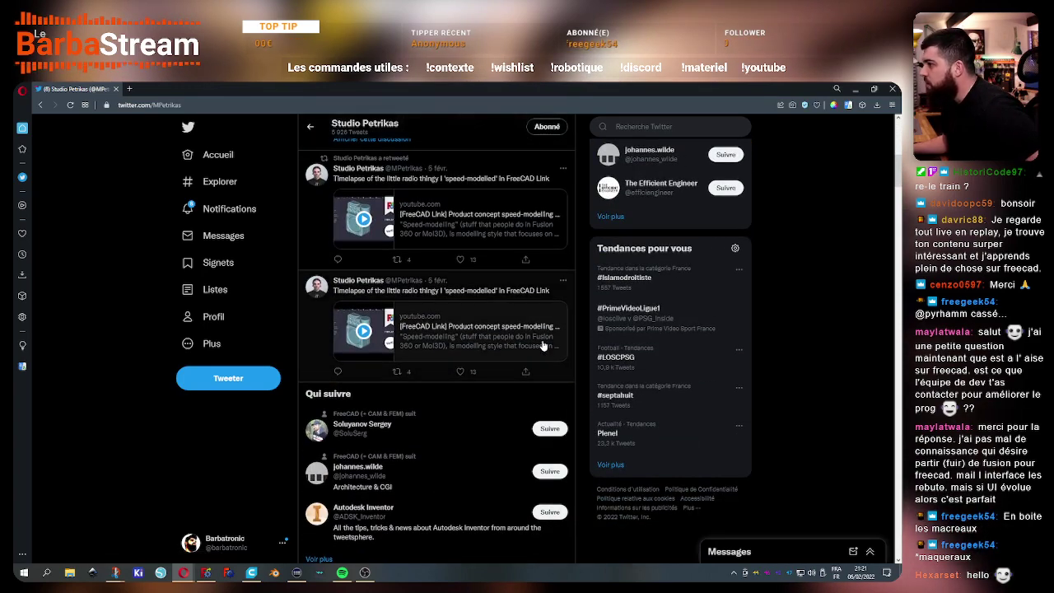
{"action": "scroll", "coordinate": [467, 340], "scroll_direction": "down", "scroll_amount": 3}
{"action": "scroll", "coordinate": [467, 339], "scroll_direction": "down", "scroll_amount": 3}
{"action": "scroll", "coordinate": [477, 345], "scroll_direction": "up", "scroll_amount": 3}
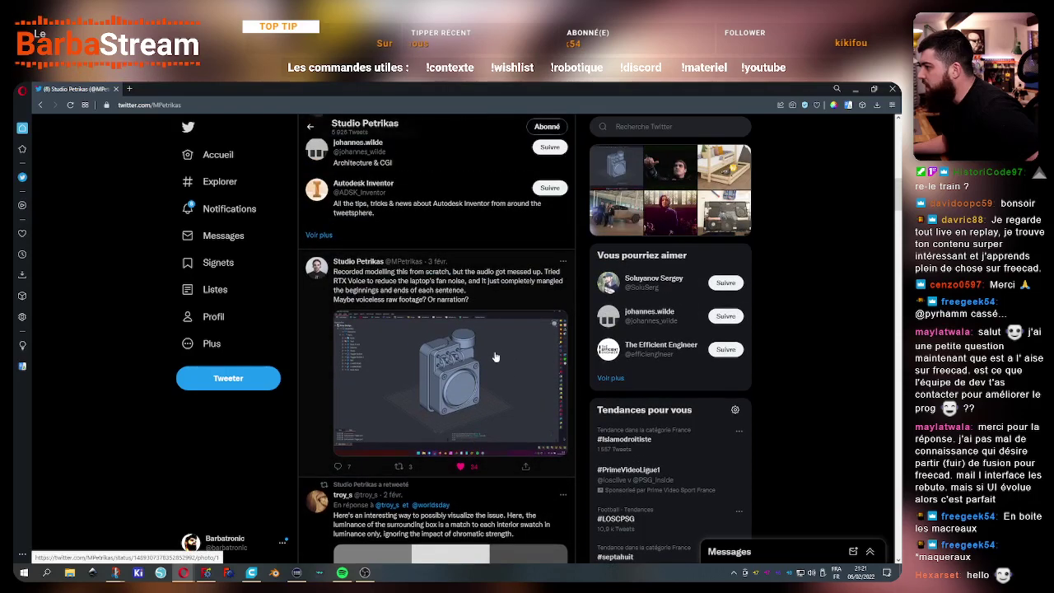
{"action": "left_click", "coordinate": [494, 358]}
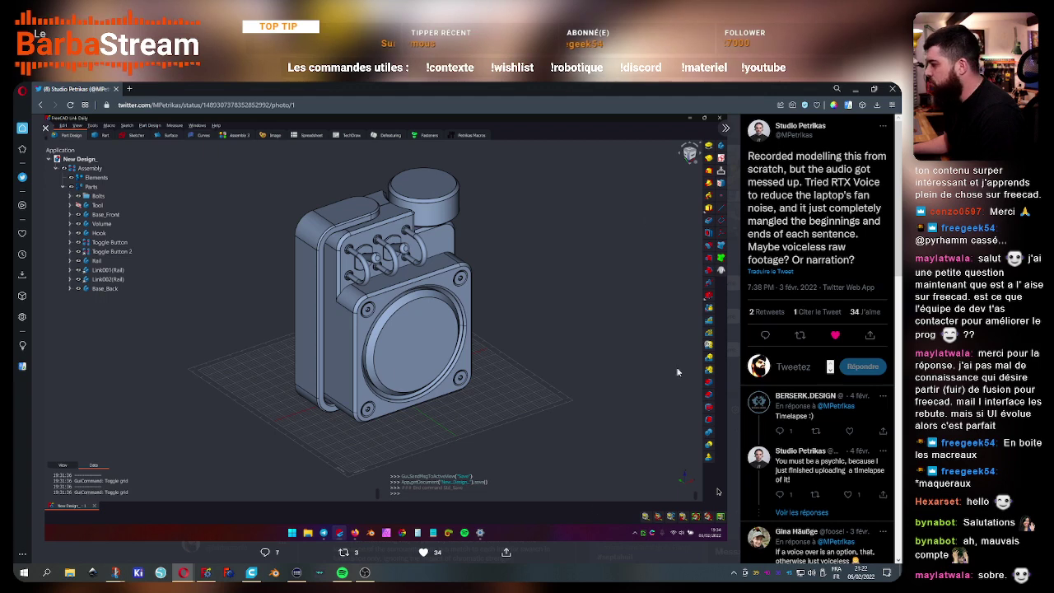
Open the FreeCAD render image in a new browser tab, then return to FreeCAD
{"action": "right_click", "coordinate": [319, 260]}
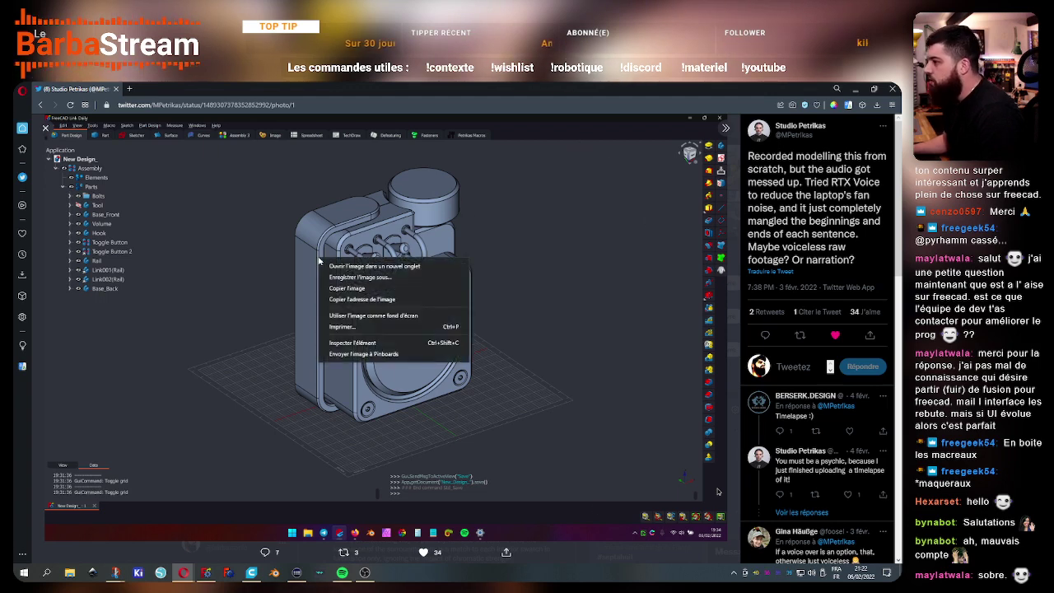
{"action": "left_click", "coordinate": [401, 267]}
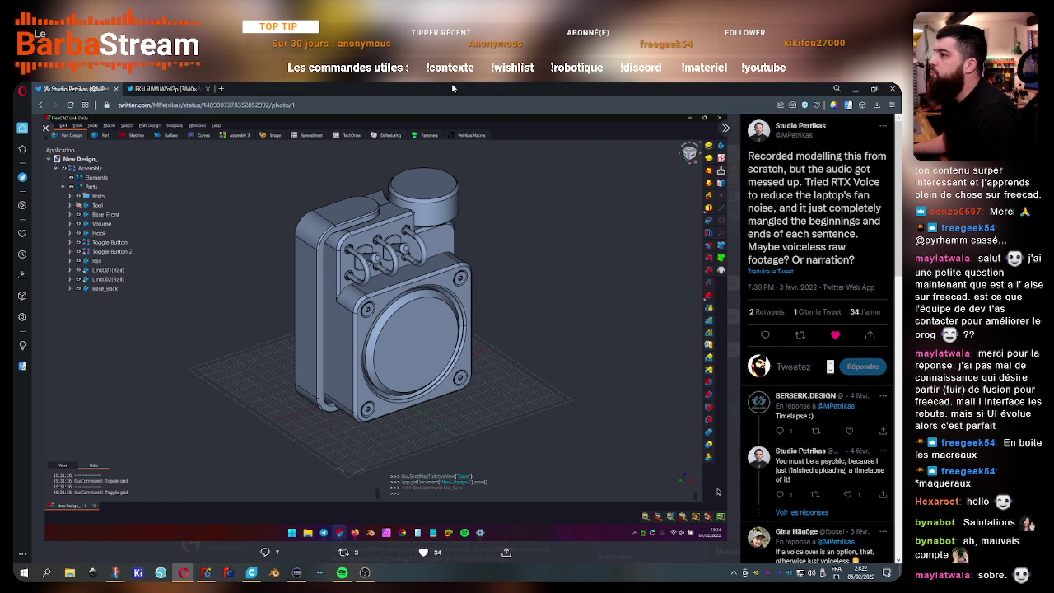
{"action": "key", "text": "alt+Tab"}
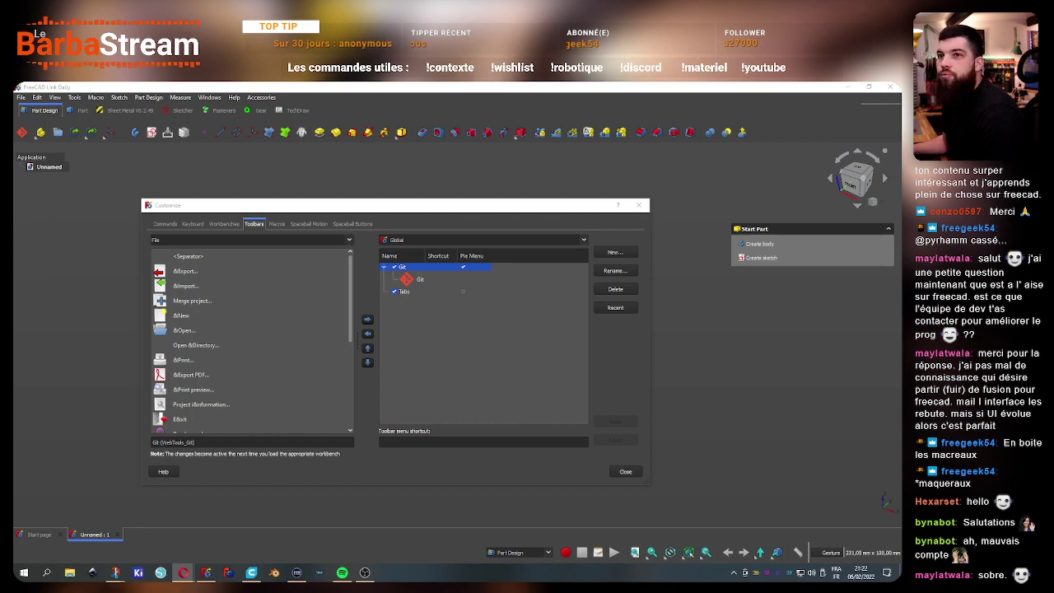
Move the browser aside and untick Pie Menu on the Git global toolbar
{"action": "key", "text": "alt+Tab"}
{"action": "left_click_drag", "start_coordinate": [678, 164], "coordinate": [673, 189]}
{"action": "key", "text": "alt+Tab"}
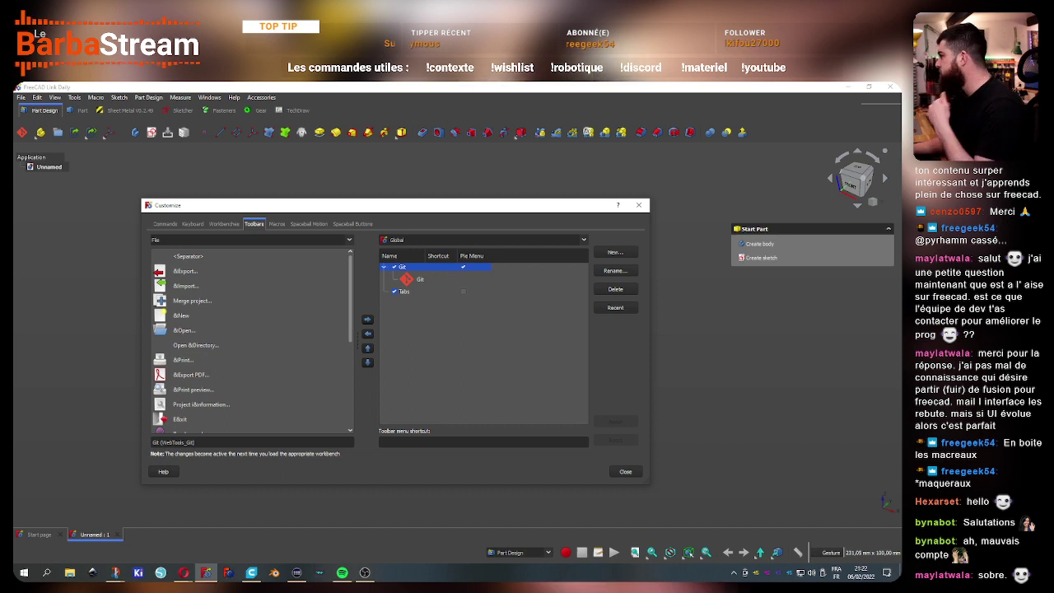
{"action": "left_click", "coordinate": [463, 268]}
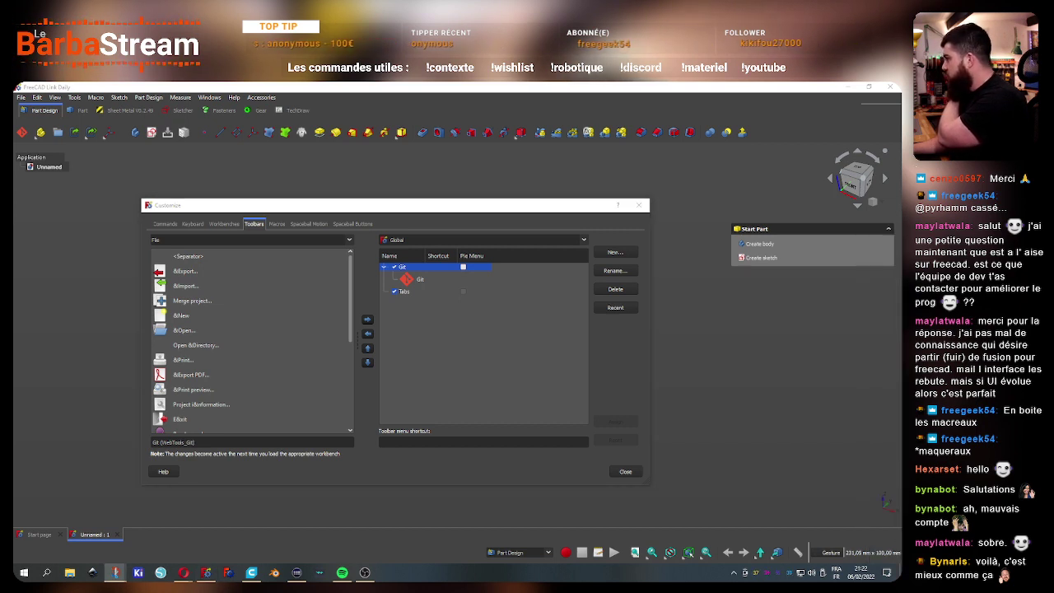
{"action": "left_click", "coordinate": [450, 353]}
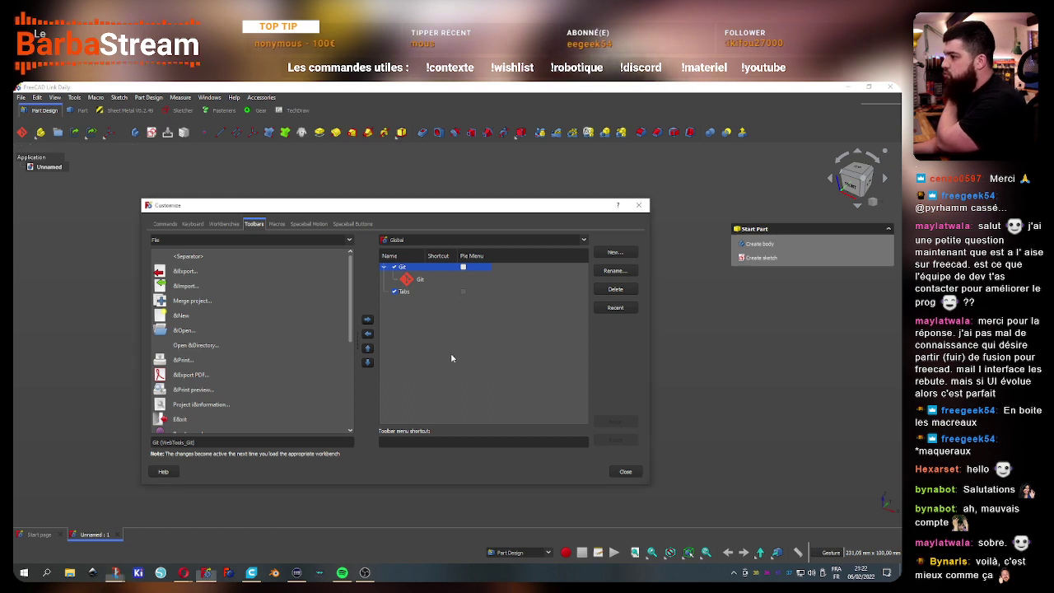
Create a new global toolbar and name it BarbaTools
{"action": "left_click", "coordinate": [614, 253]}
{"action": "type", "text": "Tool"}
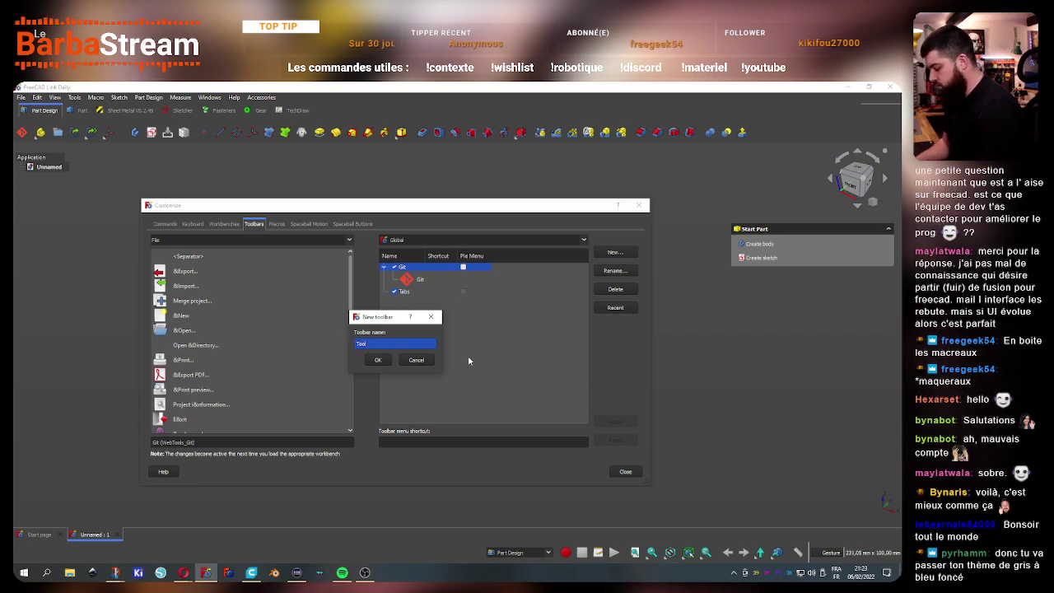
{"action": "type", "text": "Ba"}
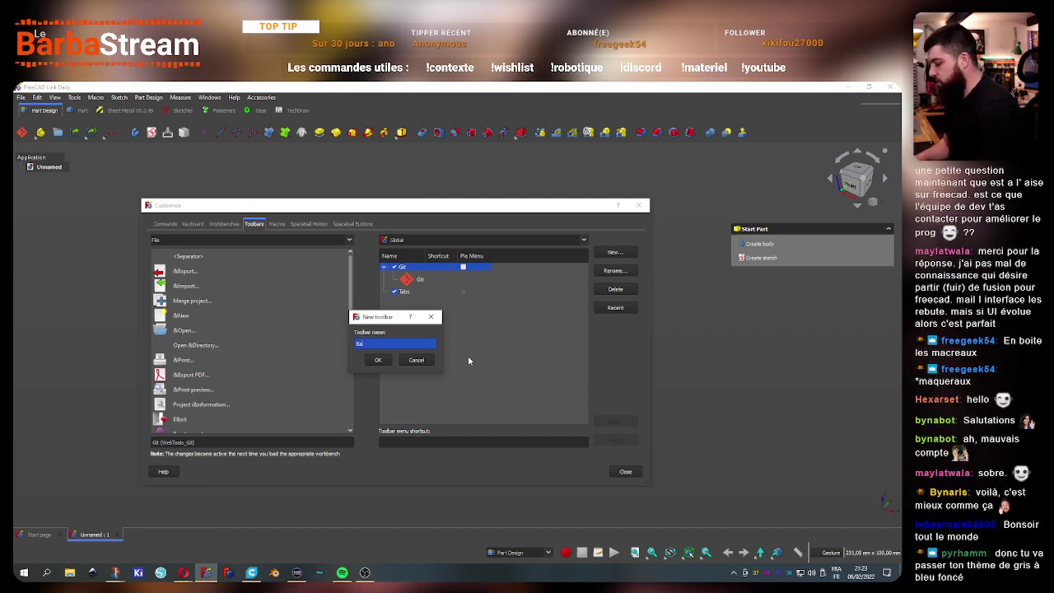
{"action": "type", "text": "rbaTools"}
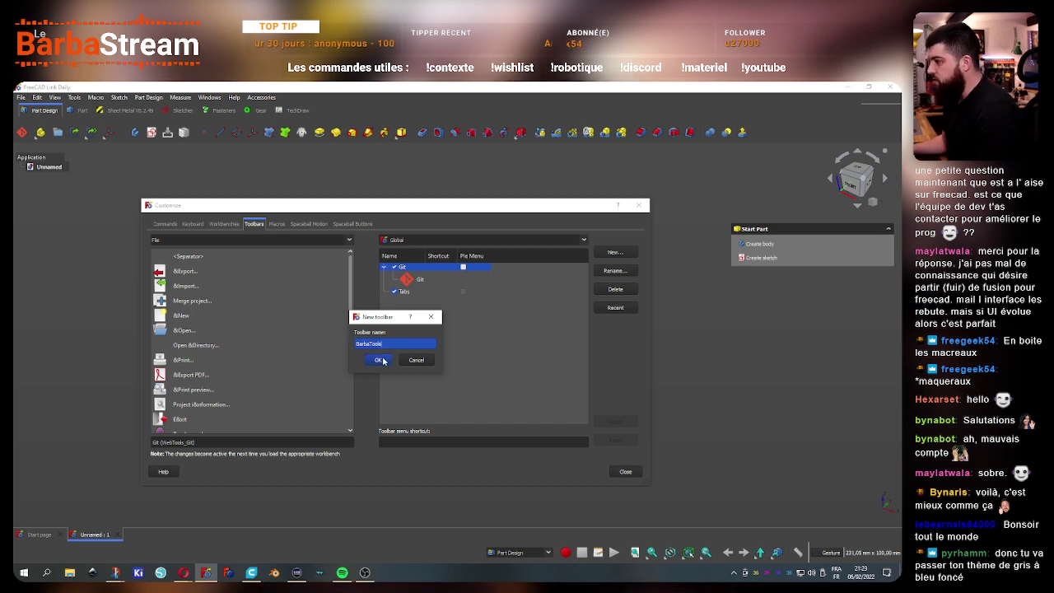
{"action": "left_click", "coordinate": [380, 360]}
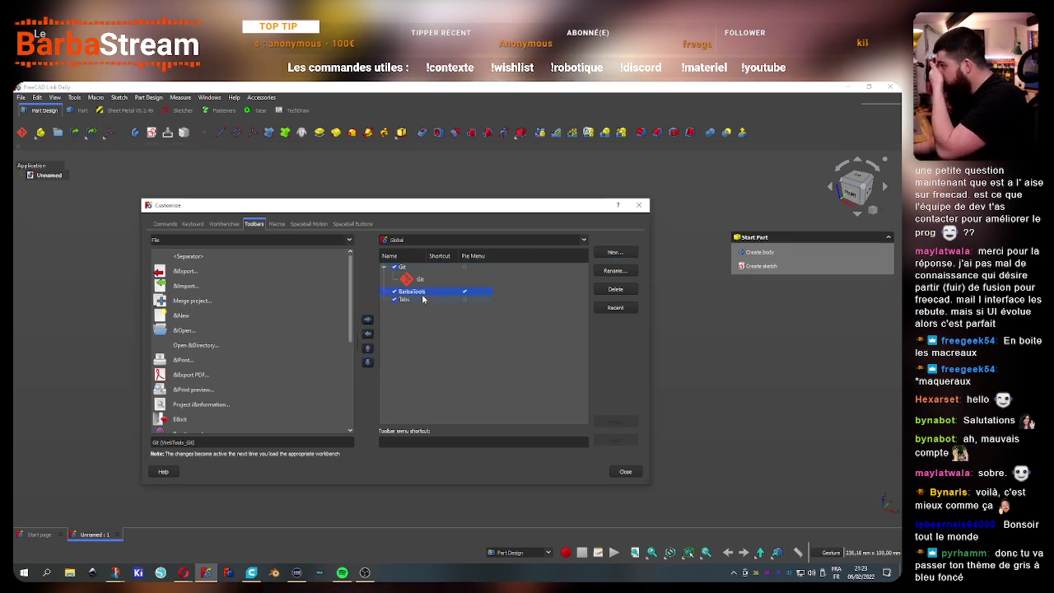
Add Move (Draft_Move) and Rotate to the BarbaTools toolbar
{"action": "left_click", "coordinate": [206, 445]}
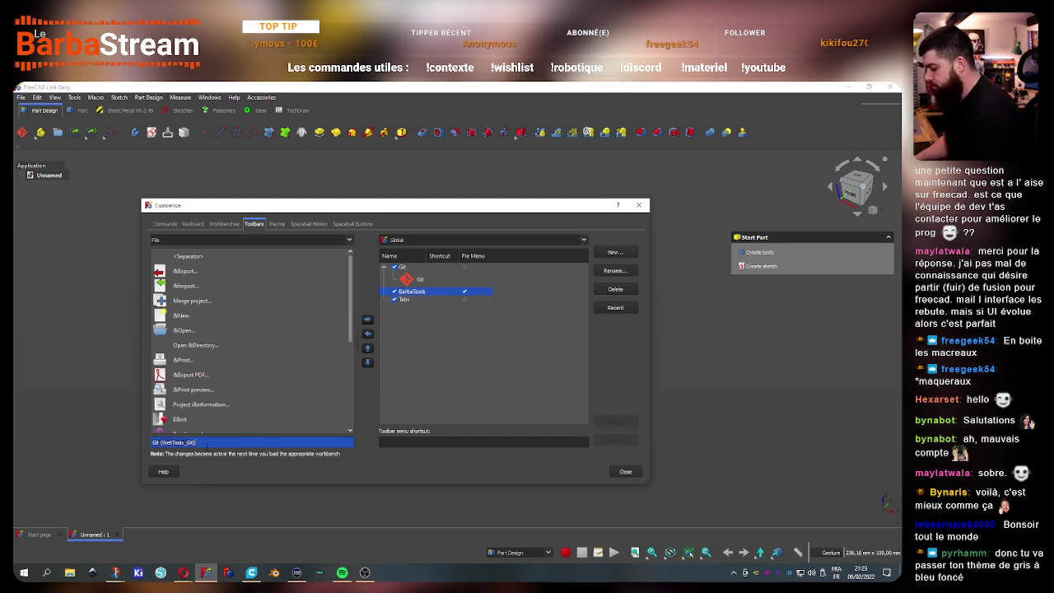
{"action": "type", "text": "move"}
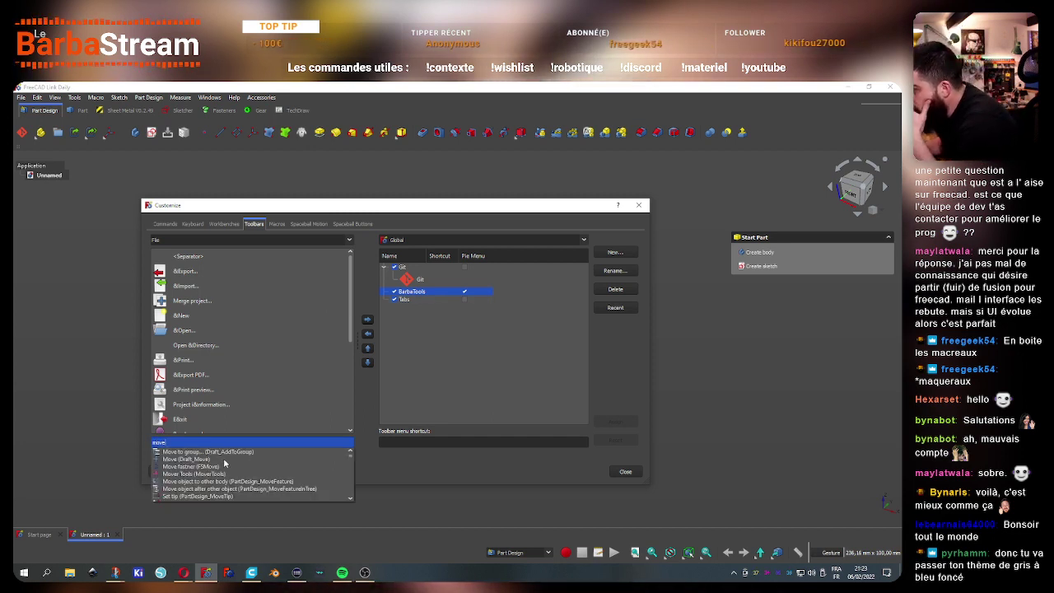
{"action": "left_click", "coordinate": [196, 459]}
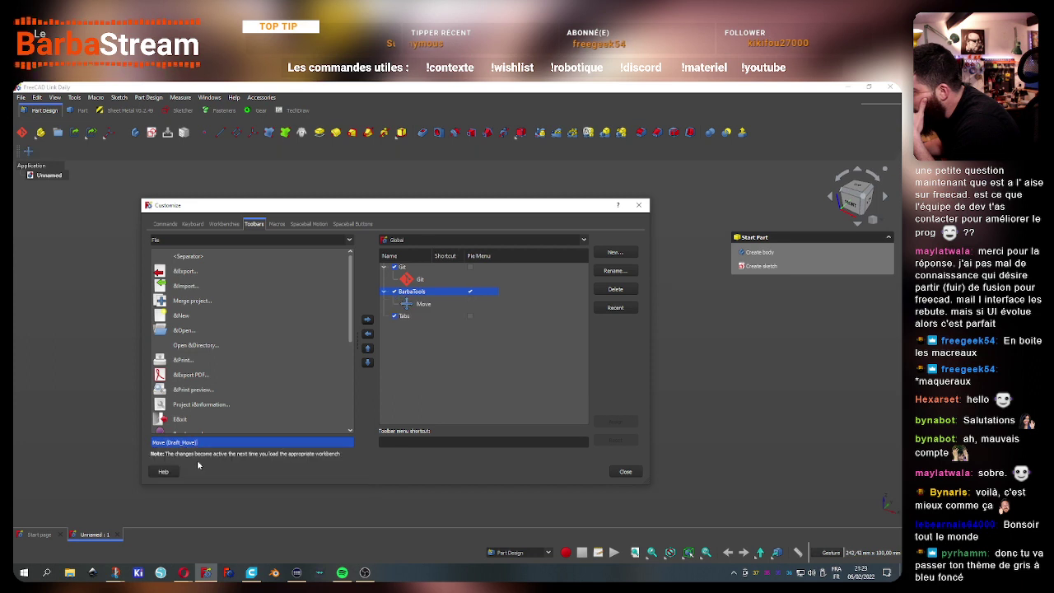
{"action": "key", "text": "BackSpace"}
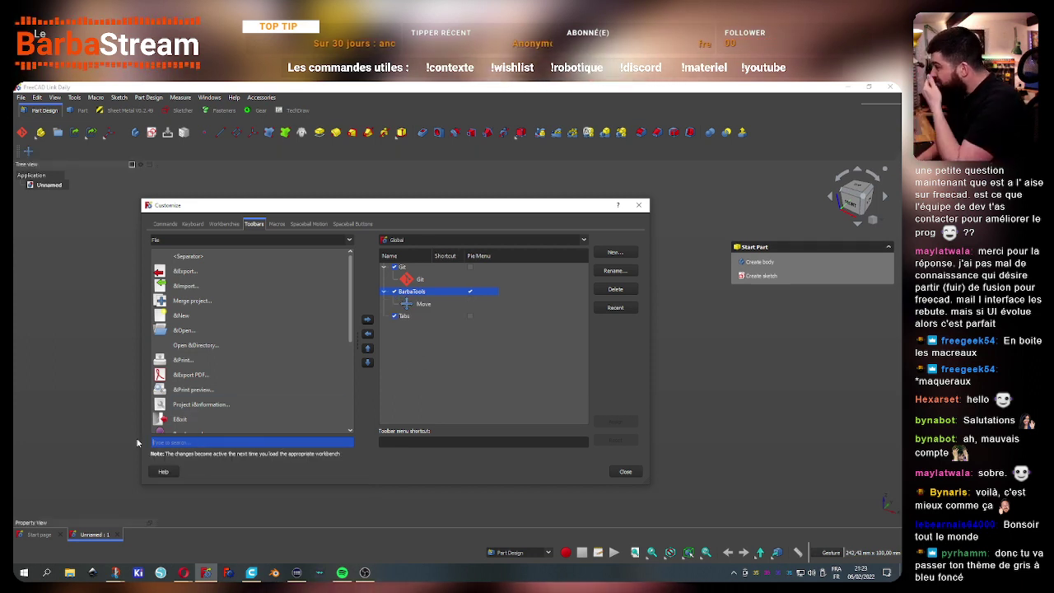
{"action": "type", "text": "rota"}
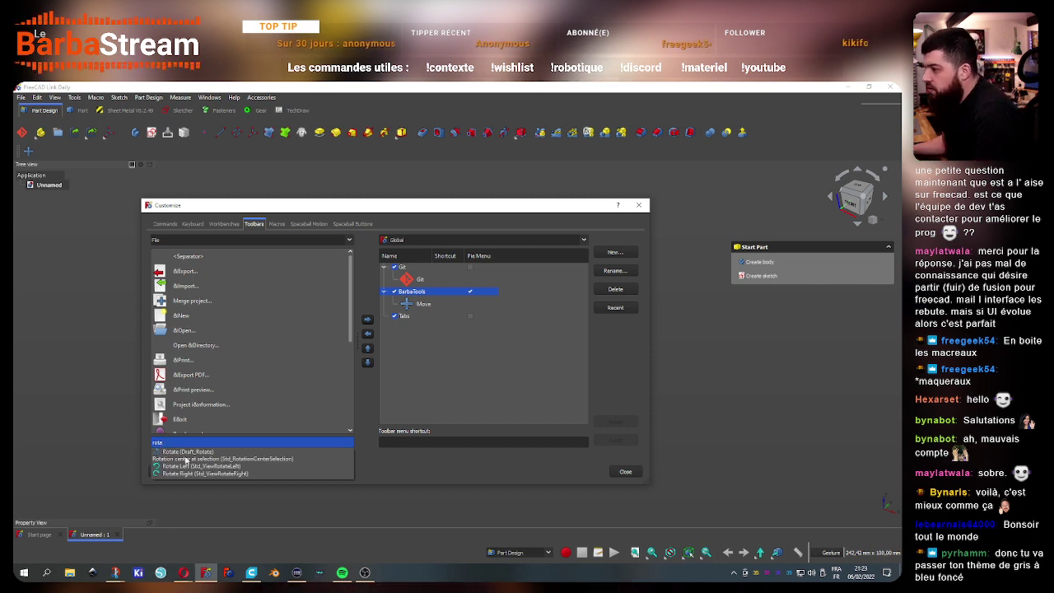
{"action": "left_click", "coordinate": [198, 452]}
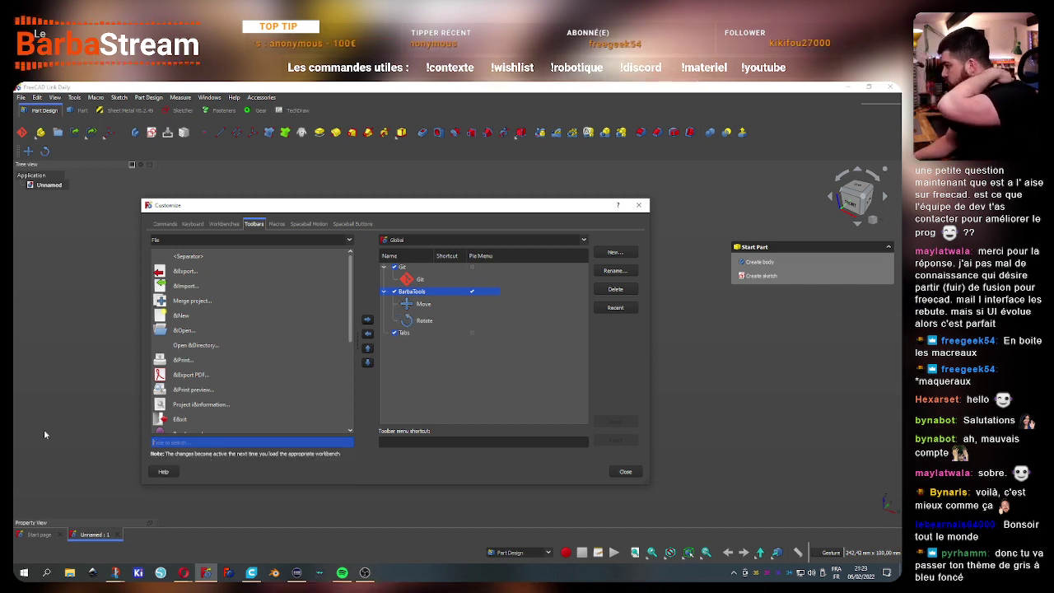
Add View turntable and Clipping plane to BarbaTools
{"action": "type", "text": "view"}
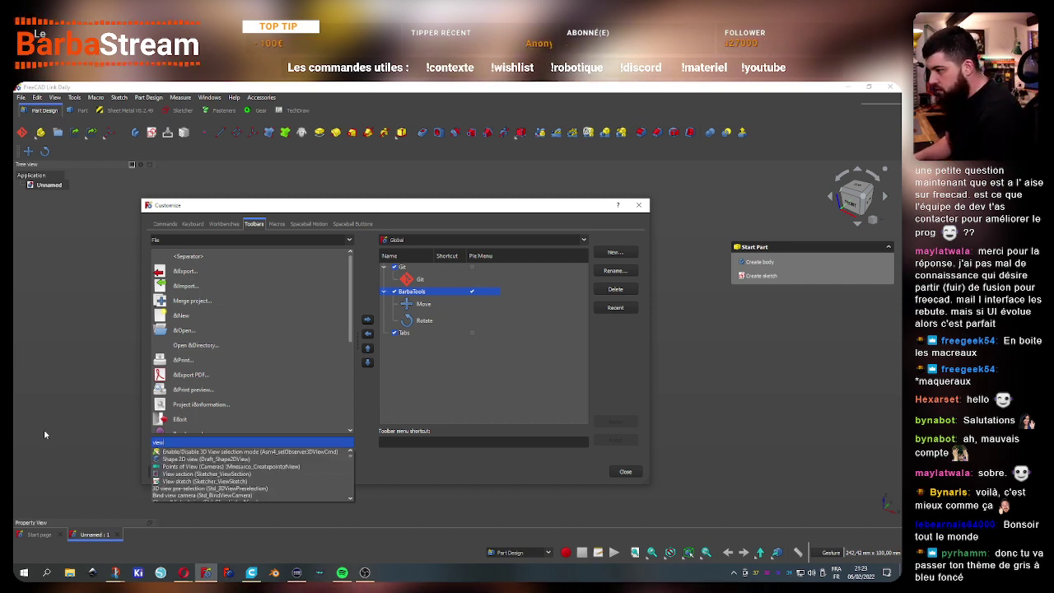
{"action": "key", "text": "BackSpace"}
{"action": "key", "text": "BackSpace"}
{"action": "key", "text": "BackSpace"}
{"action": "type", "text": "ba"}
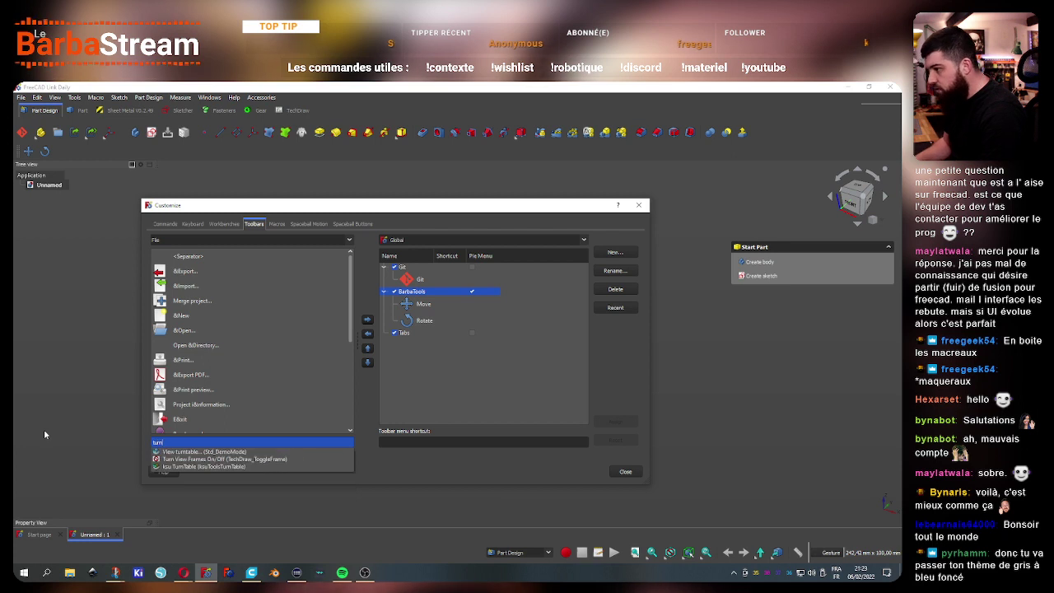
{"action": "key", "text": "Down"}
{"action": "key", "text": "Return"}
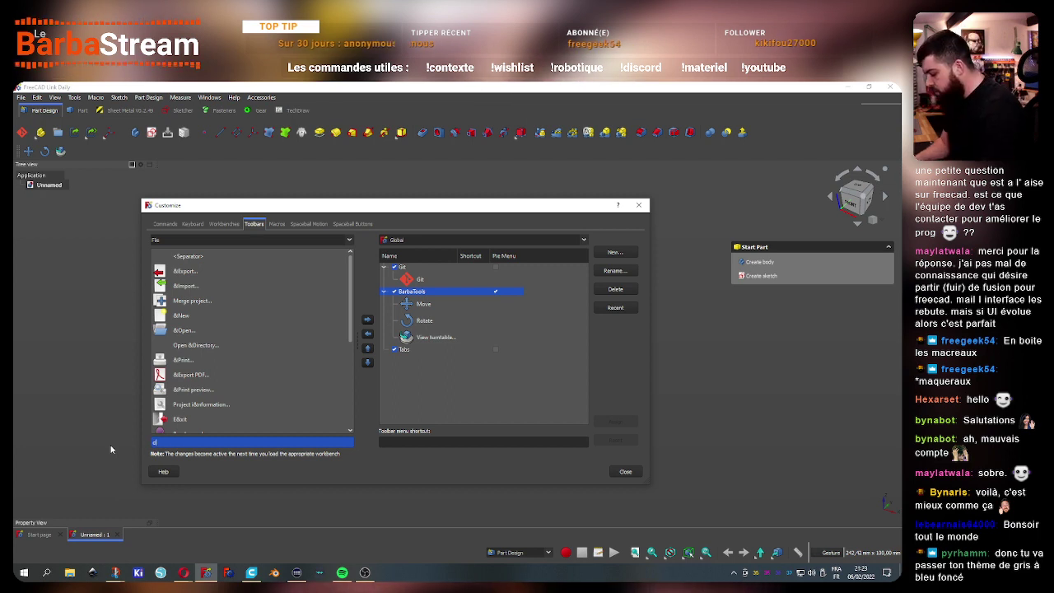
{"action": "type", "text": "clipp"}
{"action": "key", "text": "Down"}
{"action": "key", "text": "Down"}
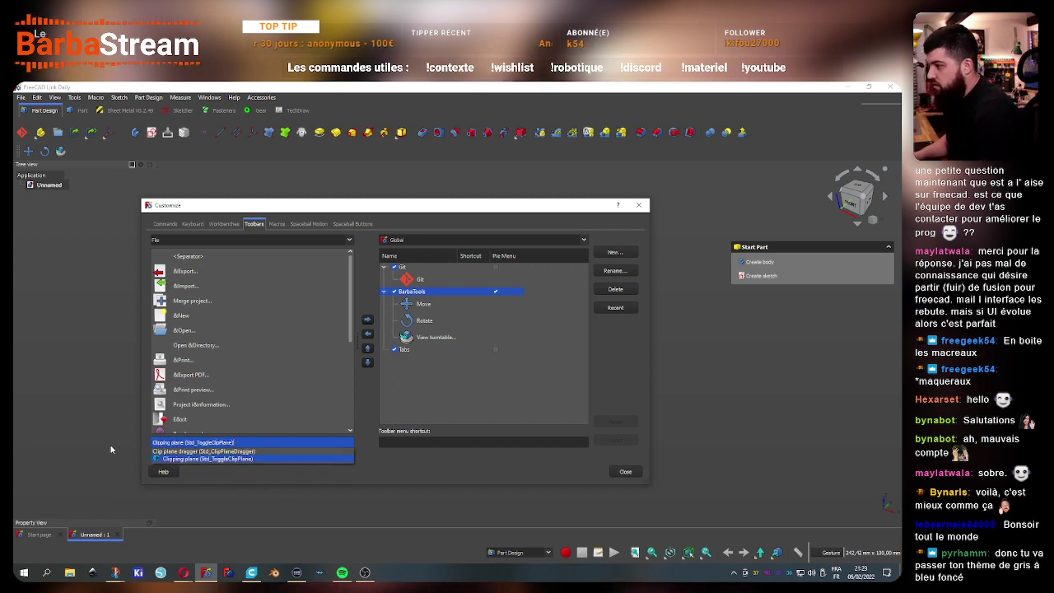
{"action": "key", "text": "Return"}
Add the standard Refresh and Measure commands to BarbaTools
{"action": "key", "text": "BackSpace"}
{"action": "key", "text": "BackSpace"}
{"action": "key", "text": "BackSpace"}
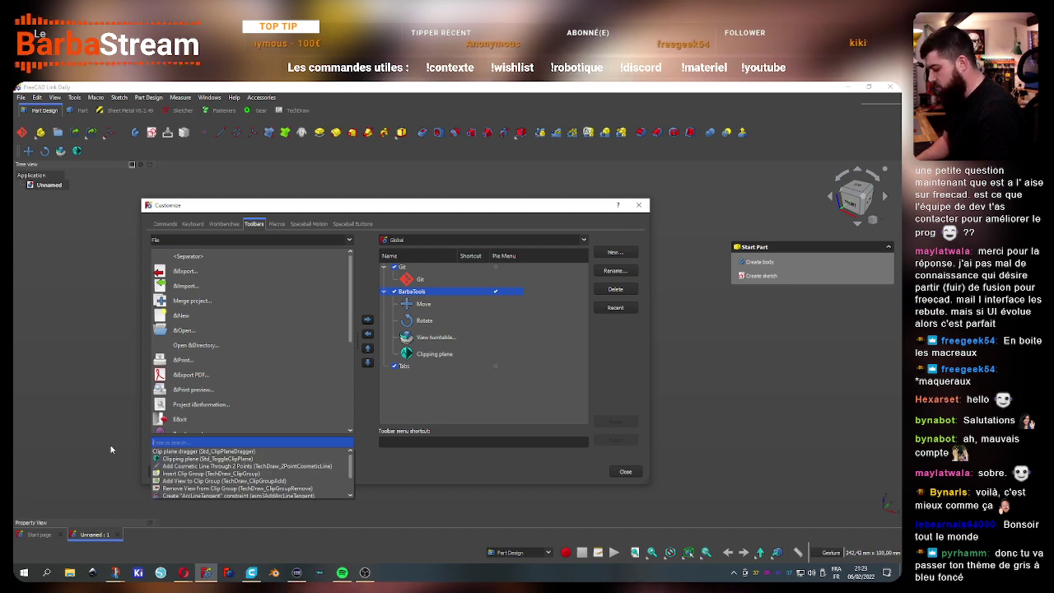
{"action": "type", "text": "Bref"}
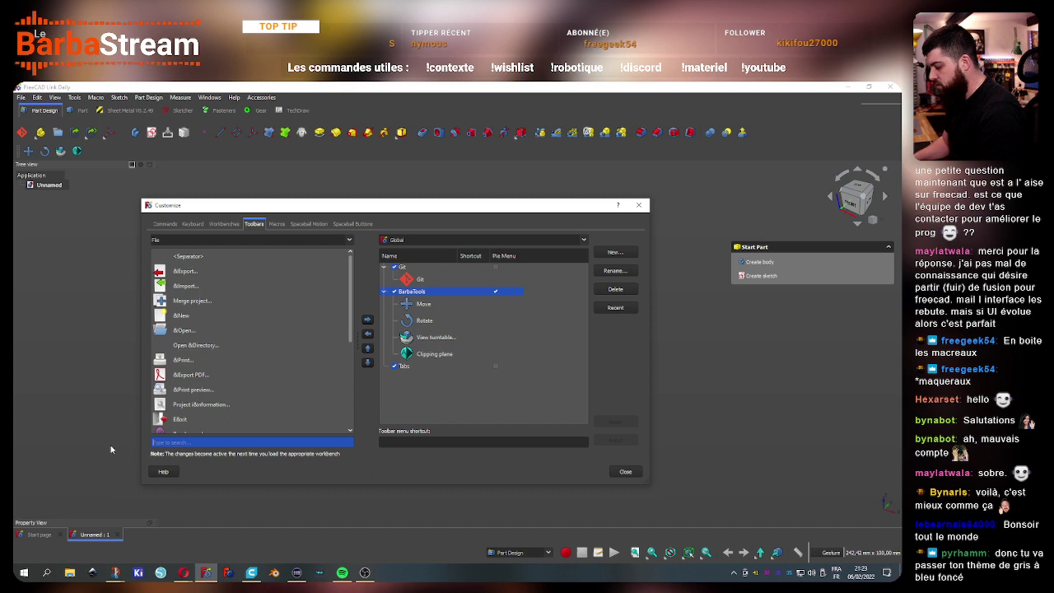
{"action": "key", "text": "Home"}
{"action": "key", "text": "Delete"}
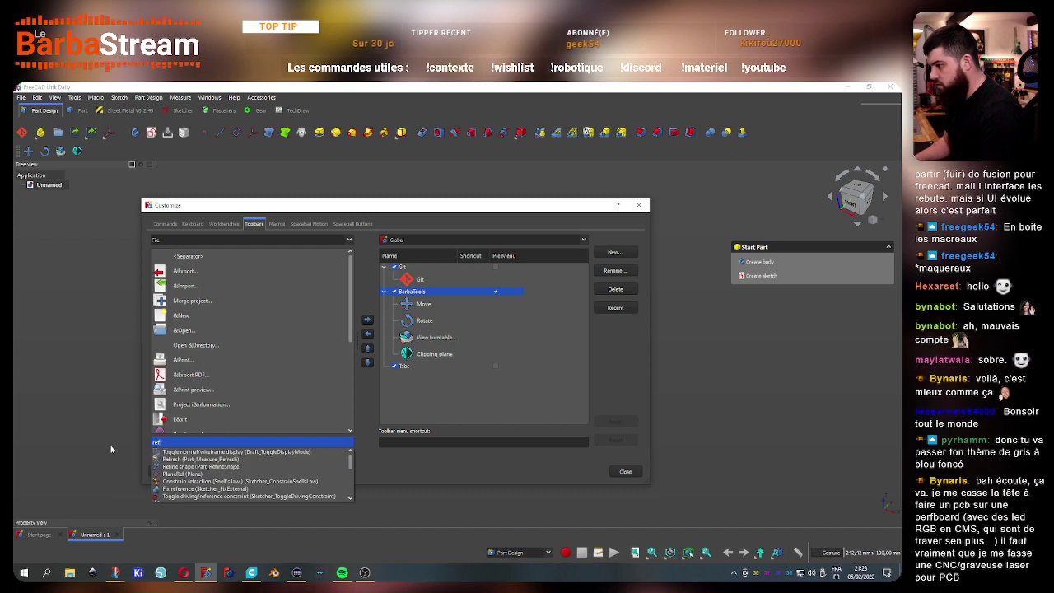
{"action": "type", "text": "res"}
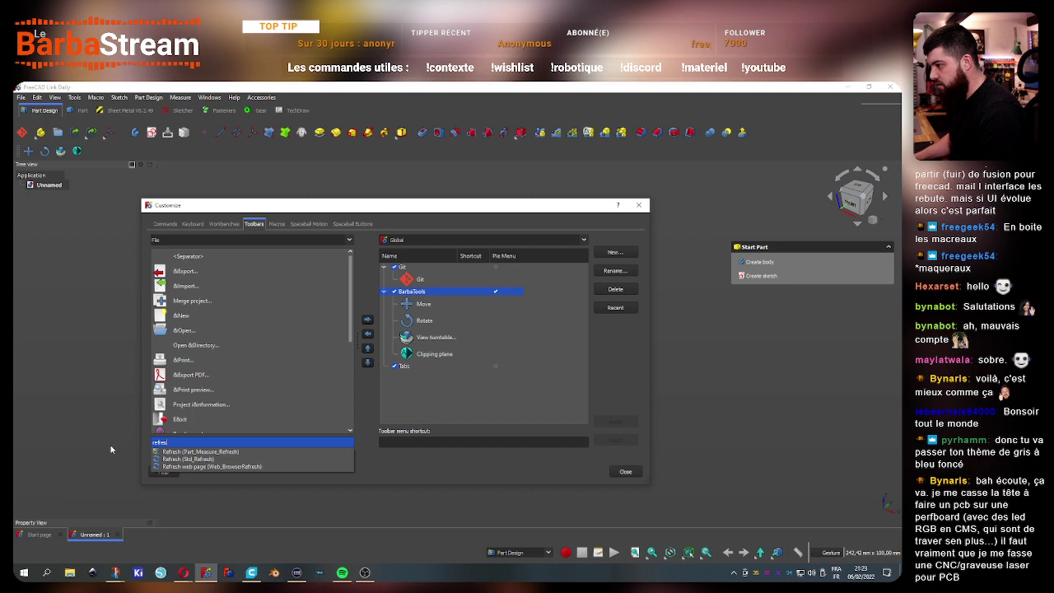
{"action": "key", "text": "Down"}
{"action": "key", "text": "Down"}
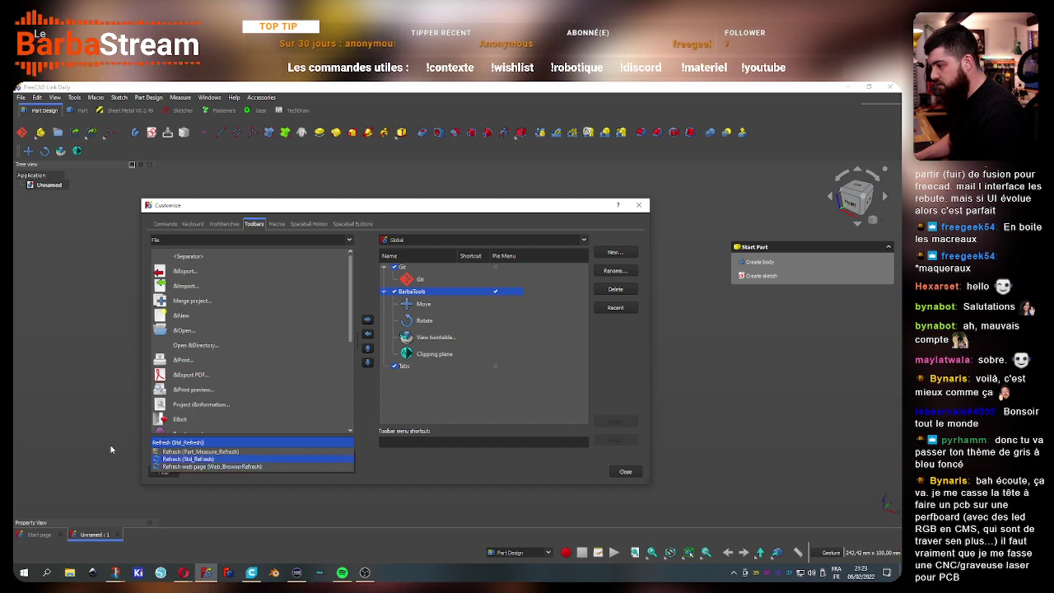
{"action": "key", "text": "Return"}
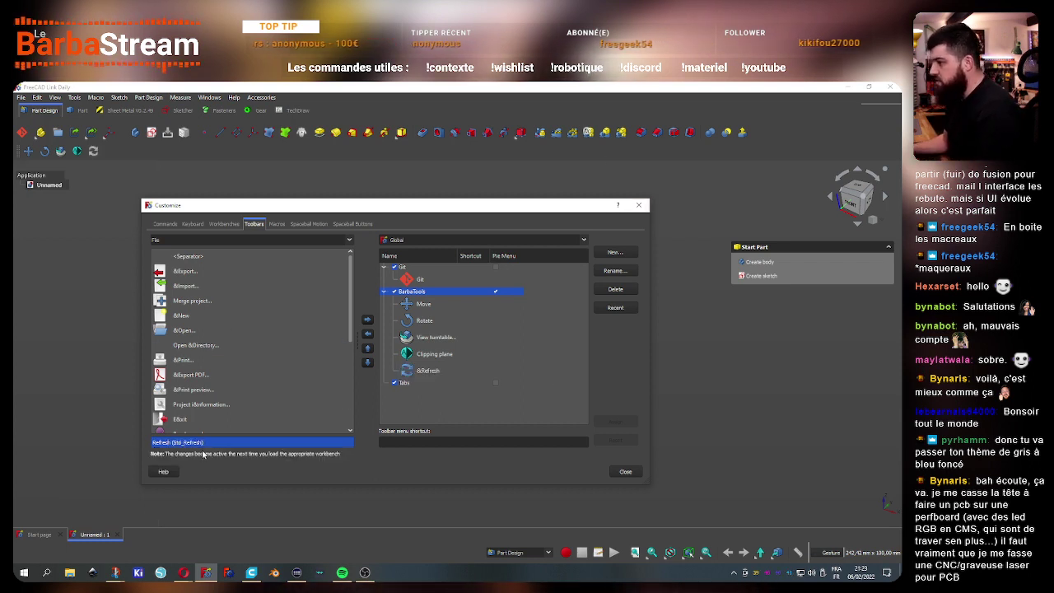
{"action": "type", "text": "measure"}
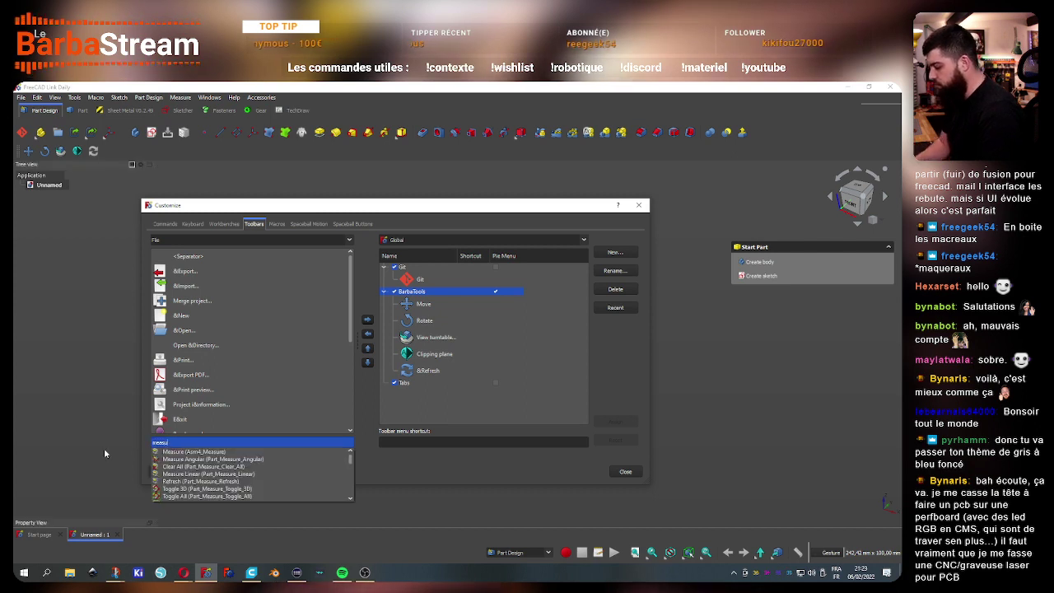
{"action": "left_click", "coordinate": [200, 452]}
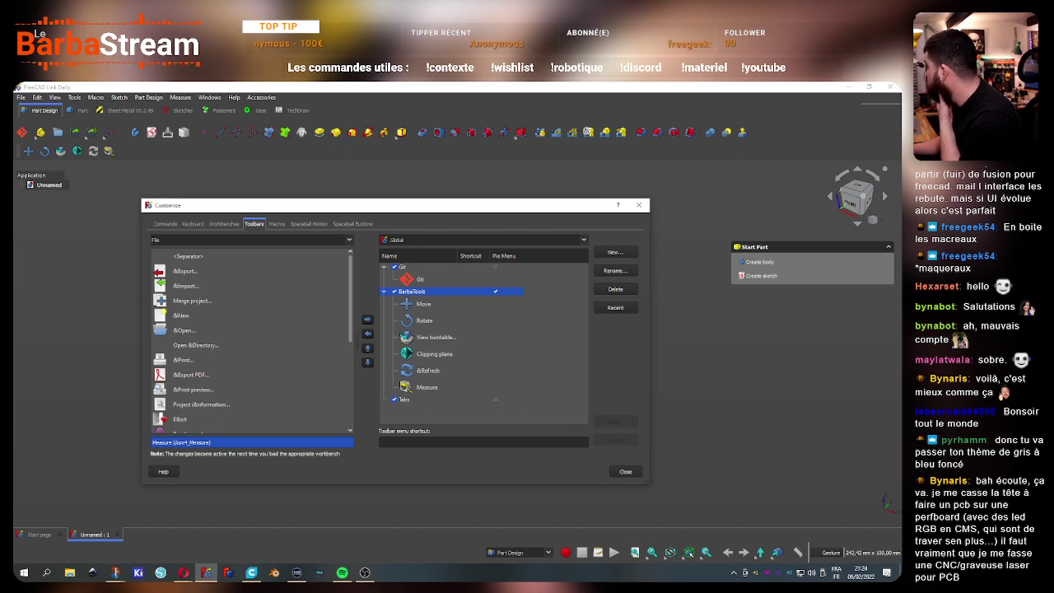
{"action": "key", "text": "alt+Tab"}
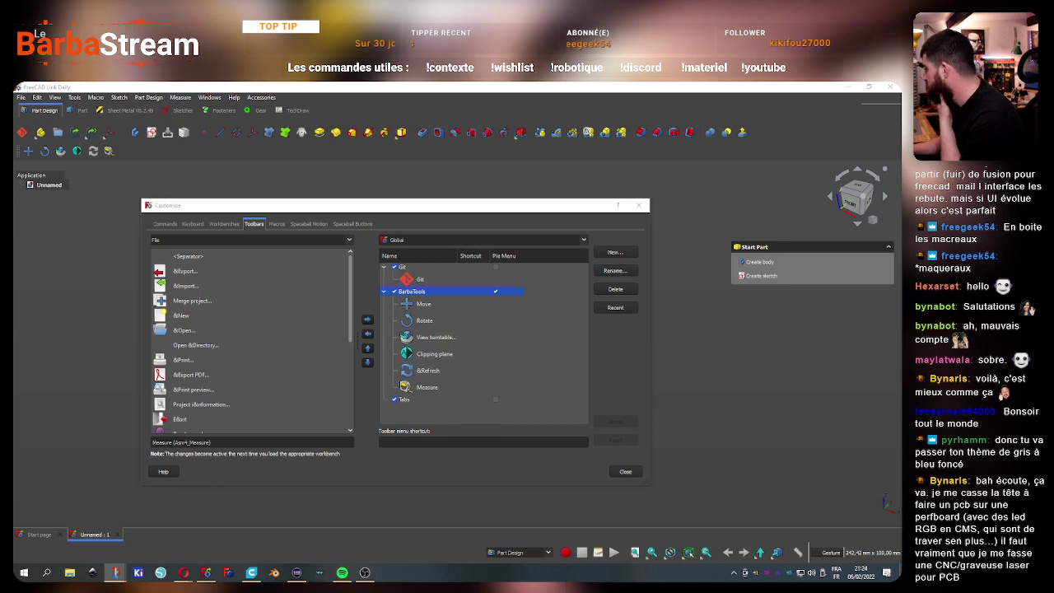
{"action": "left_click", "coordinate": [384, 292]}
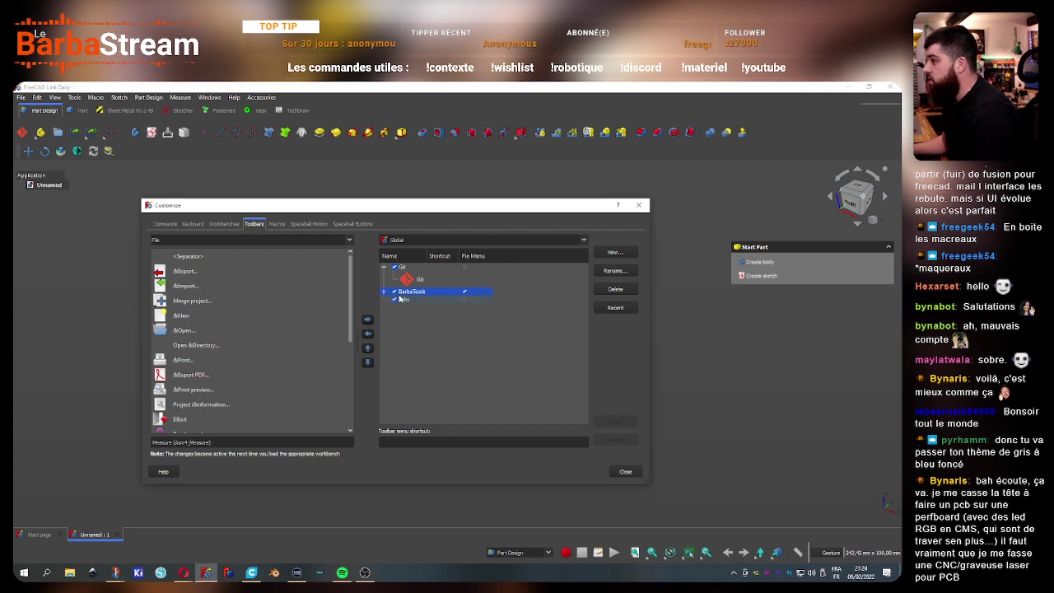
{"action": "left_click", "coordinate": [395, 293]}
{"action": "left_click", "coordinate": [395, 292]}
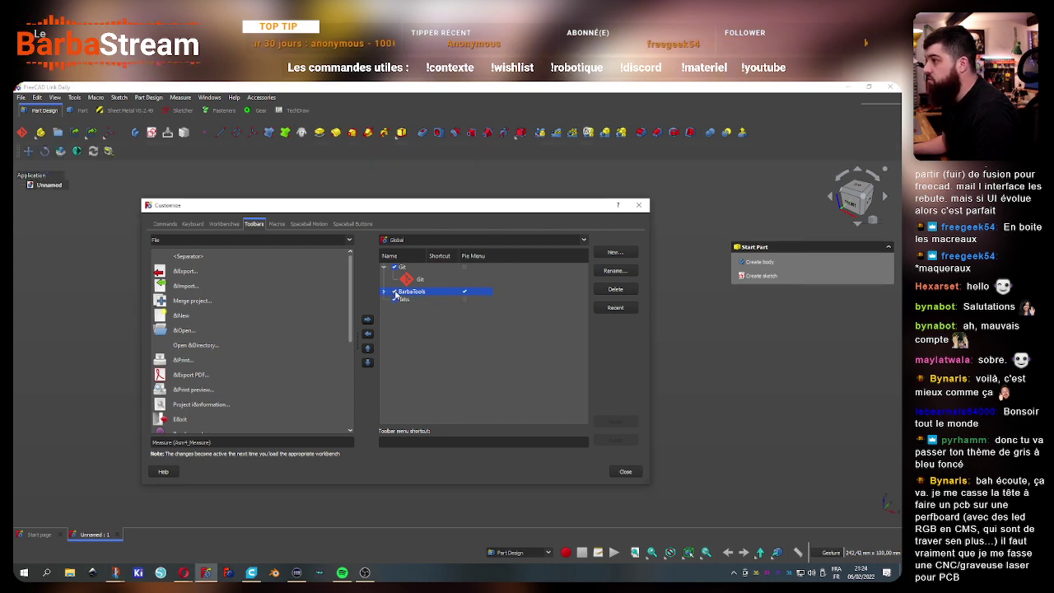
{"action": "left_click", "coordinate": [395, 293]}
{"action": "left_click", "coordinate": [395, 292]}
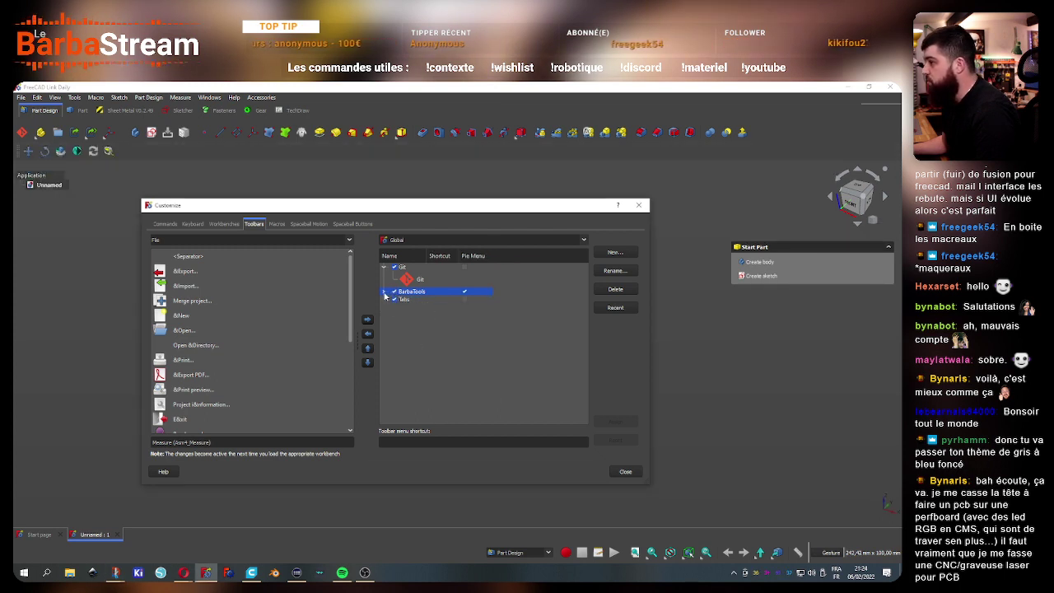
{"action": "left_click", "coordinate": [384, 291]}
{"action": "left_click", "coordinate": [384, 291]}
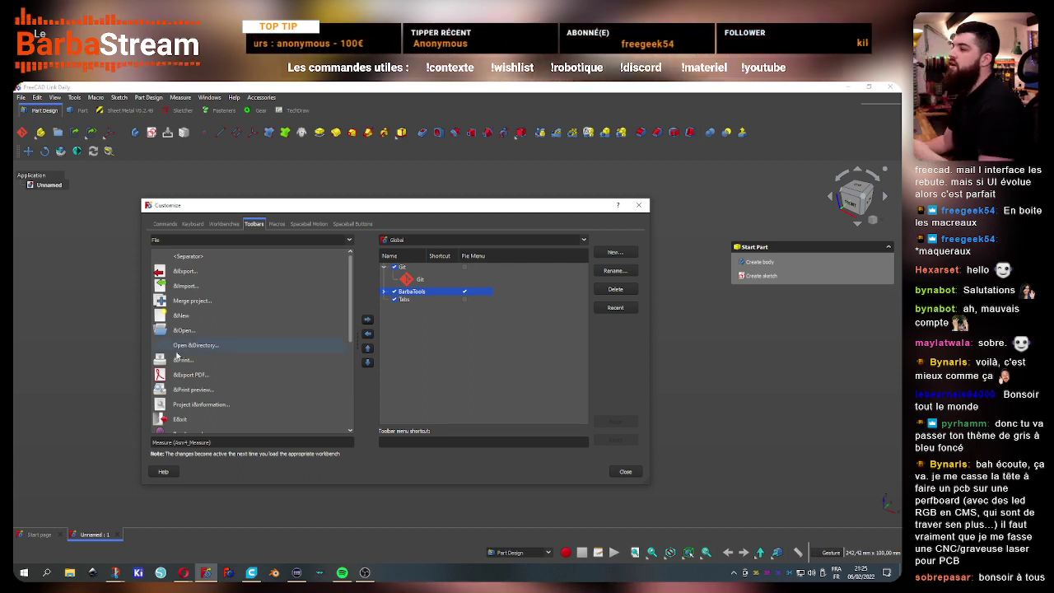
Create the empty BarbaLaser global toolbar and clear the command search field
{"action": "left_click", "coordinate": [615, 252]}
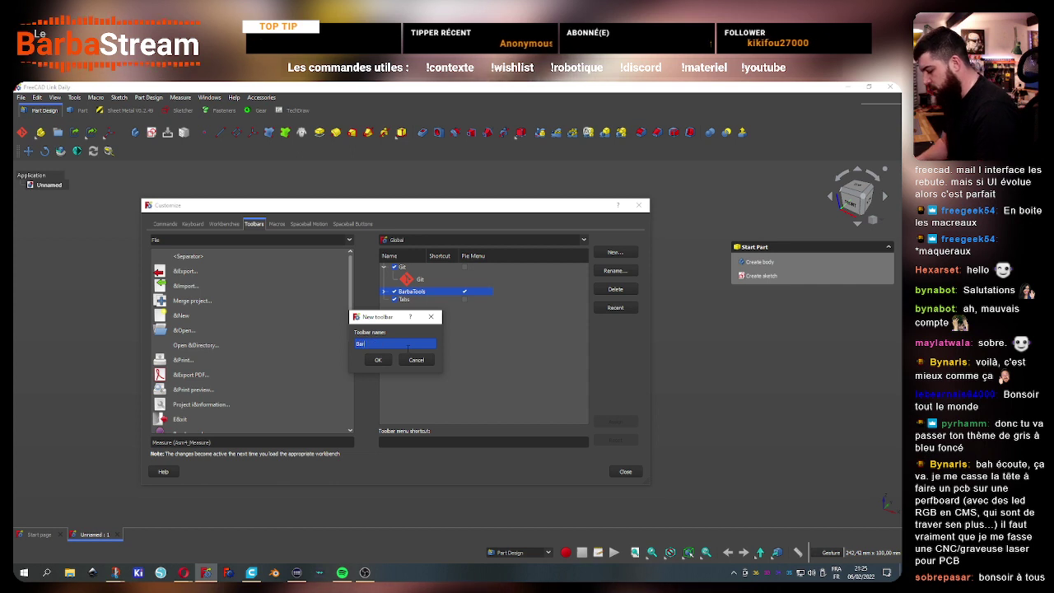
{"action": "type", "text": "BarbaLaser"}
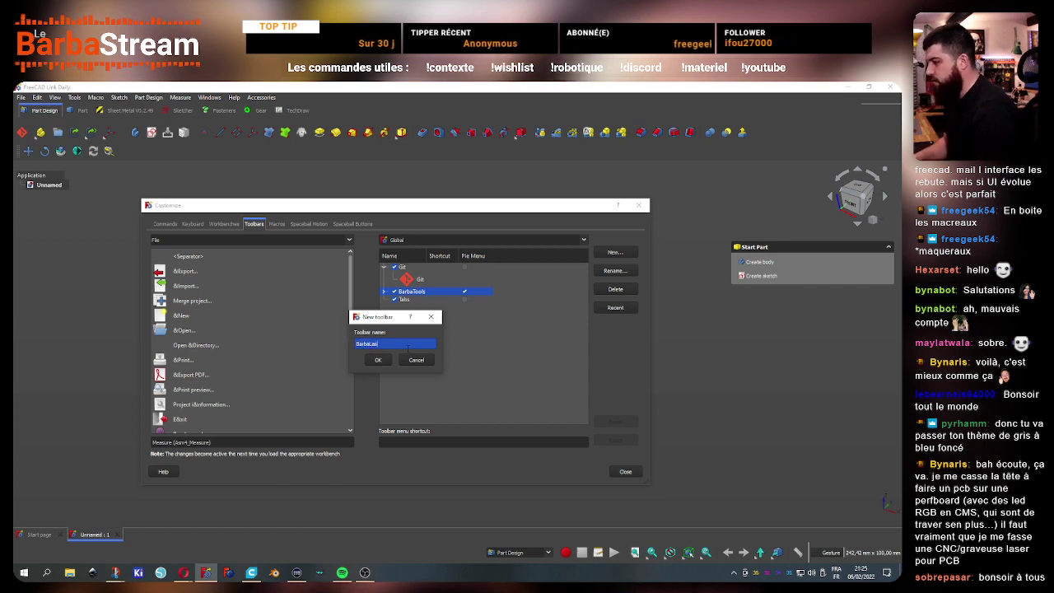
{"action": "left_click", "coordinate": [379, 360]}
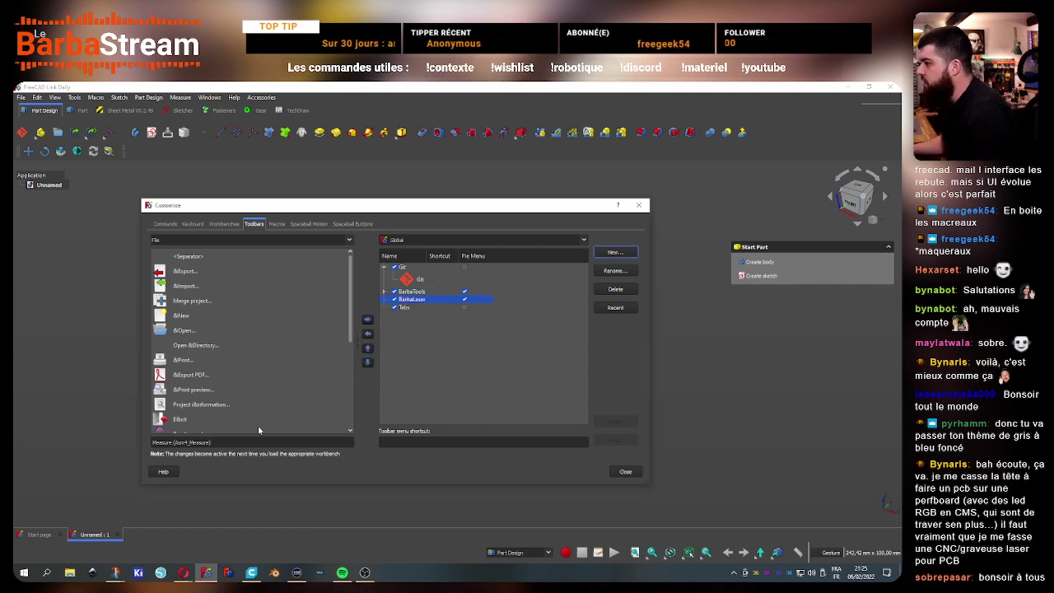
{"action": "left_click", "coordinate": [241, 442]}
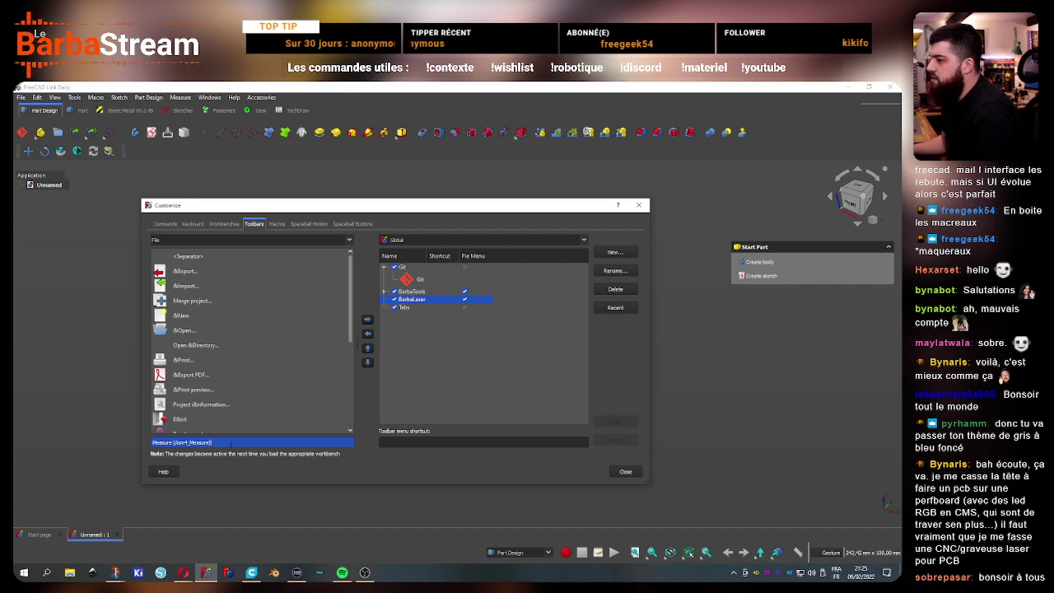
{"action": "key", "text": "BackSpace"}
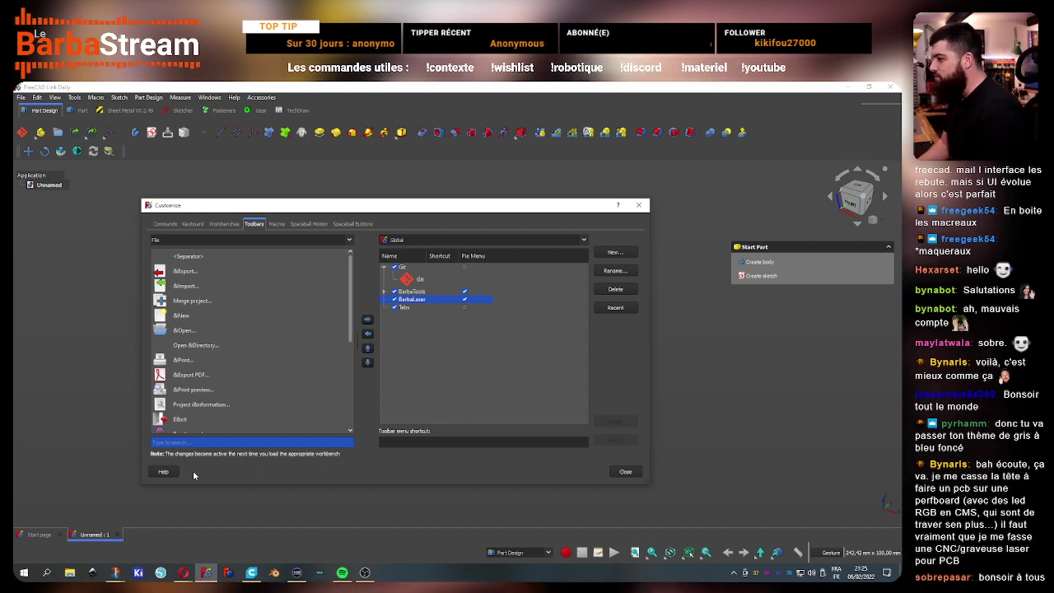
Search 'insert page' and add Insert Page using Template to BarbaLaser
{"action": "type", "text": "insert "}
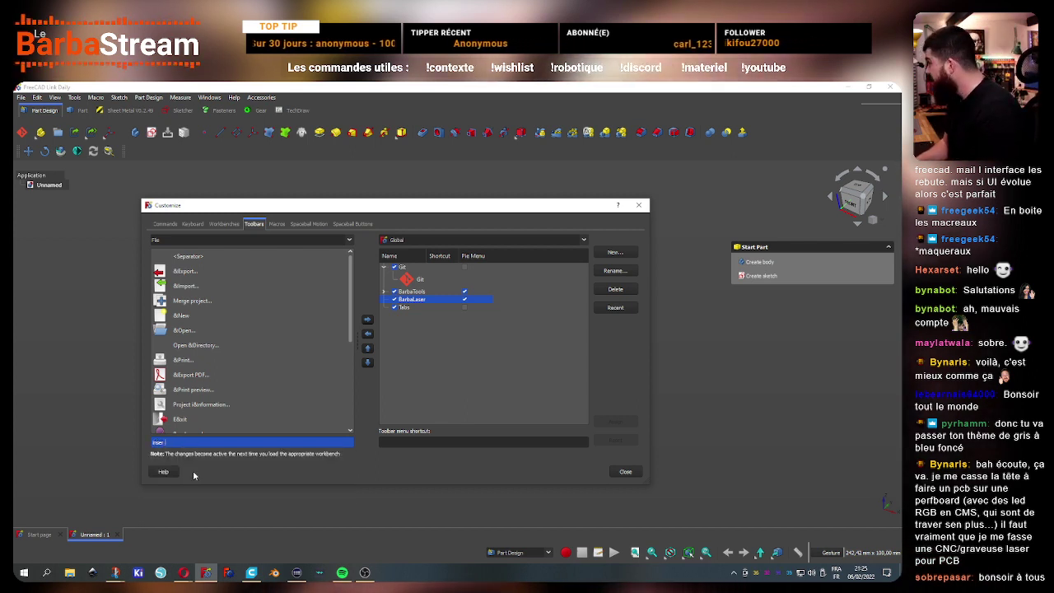
{"action": "type", "text": "page"}
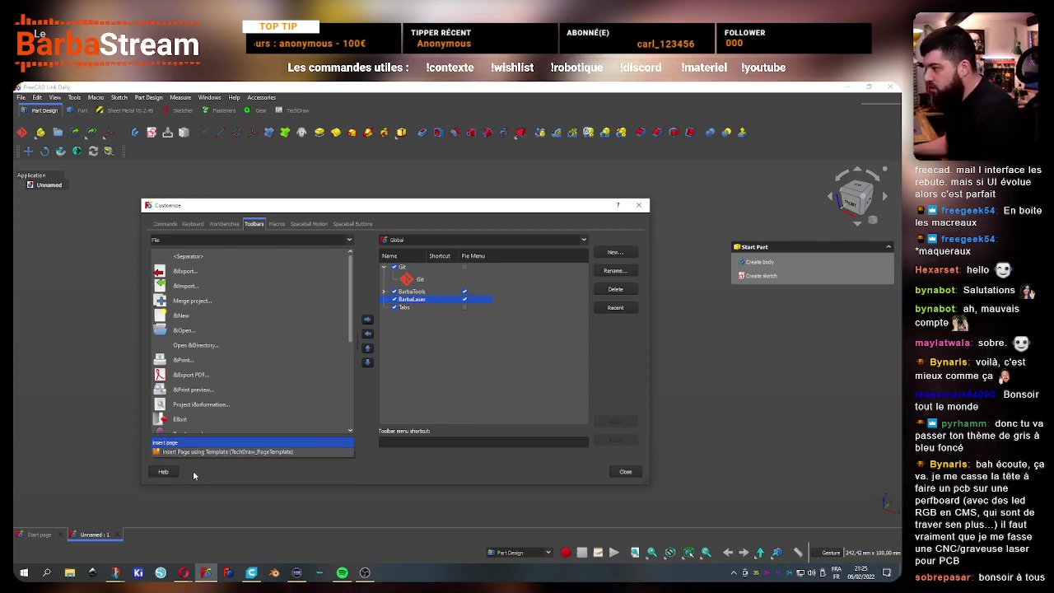
{"action": "left_click", "coordinate": [288, 446]}
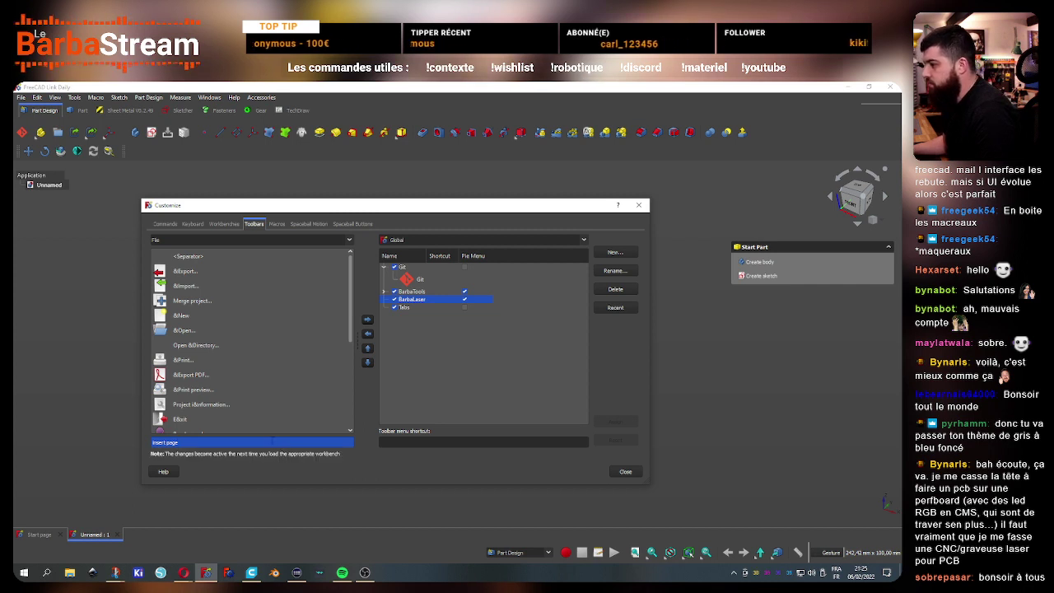
{"action": "left_click", "coordinate": [281, 441]}
{"action": "left_click", "coordinate": [282, 452]}
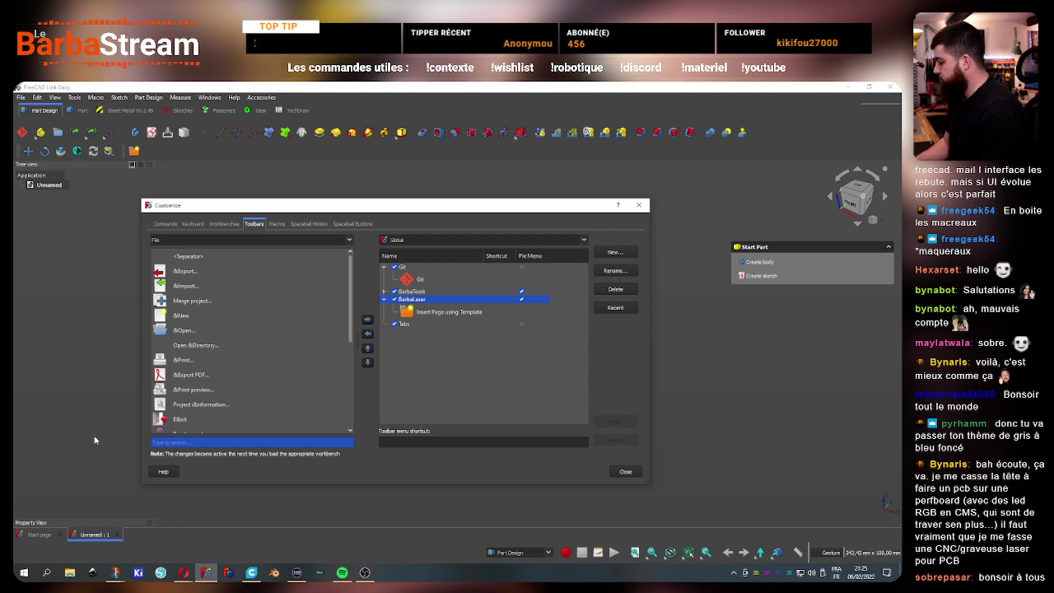
Add Insert Projection Group and Export Page as SVG to BarbaLaser
{"action": "type", "text": "insert proje"}
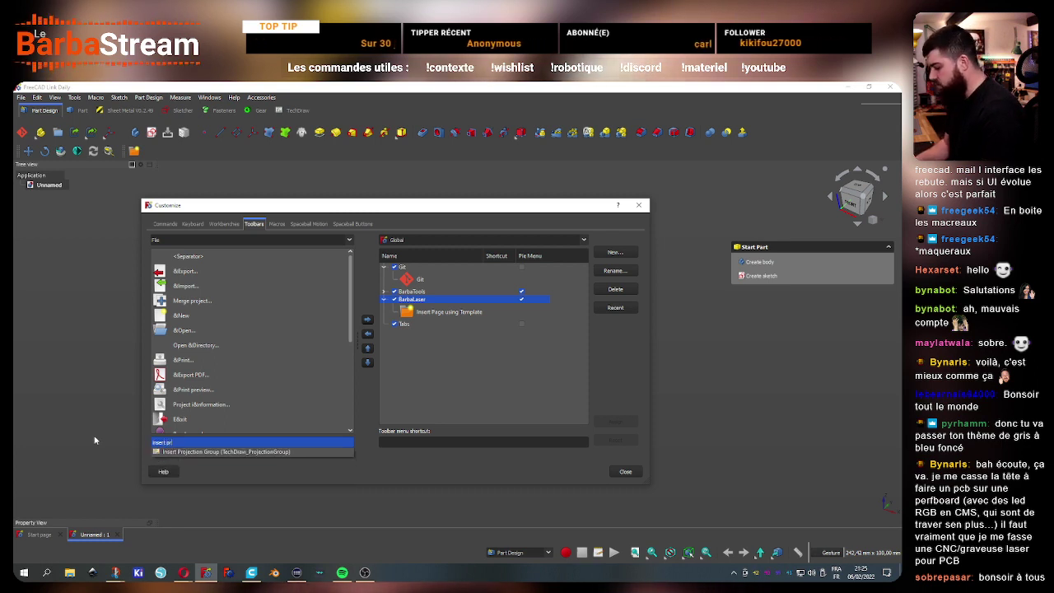
{"action": "left_click", "coordinate": [223, 452]}
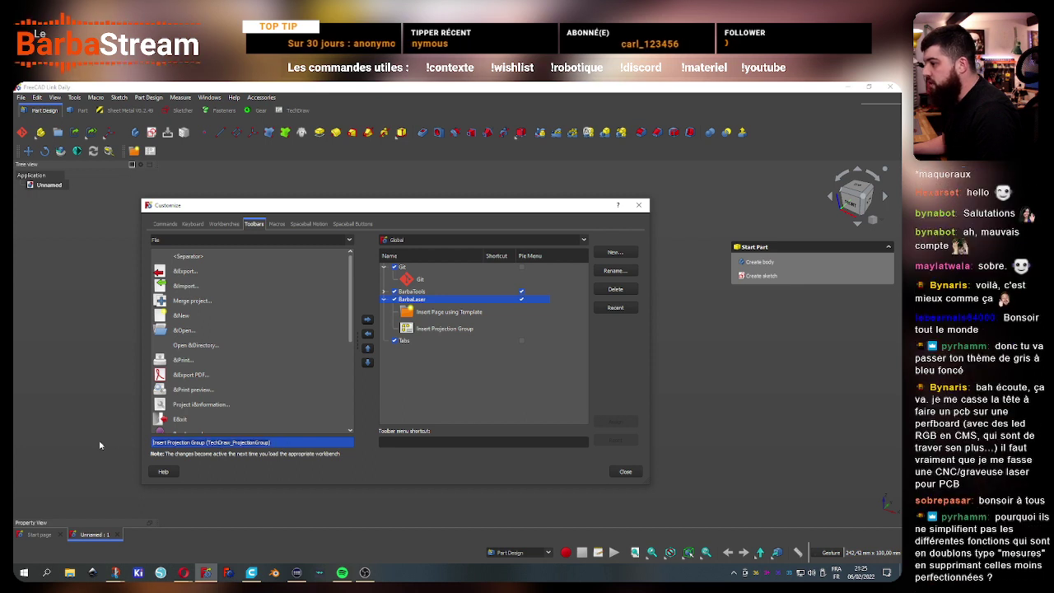
{"action": "key", "text": "BackSpace"}
{"action": "type", "text": "export"}
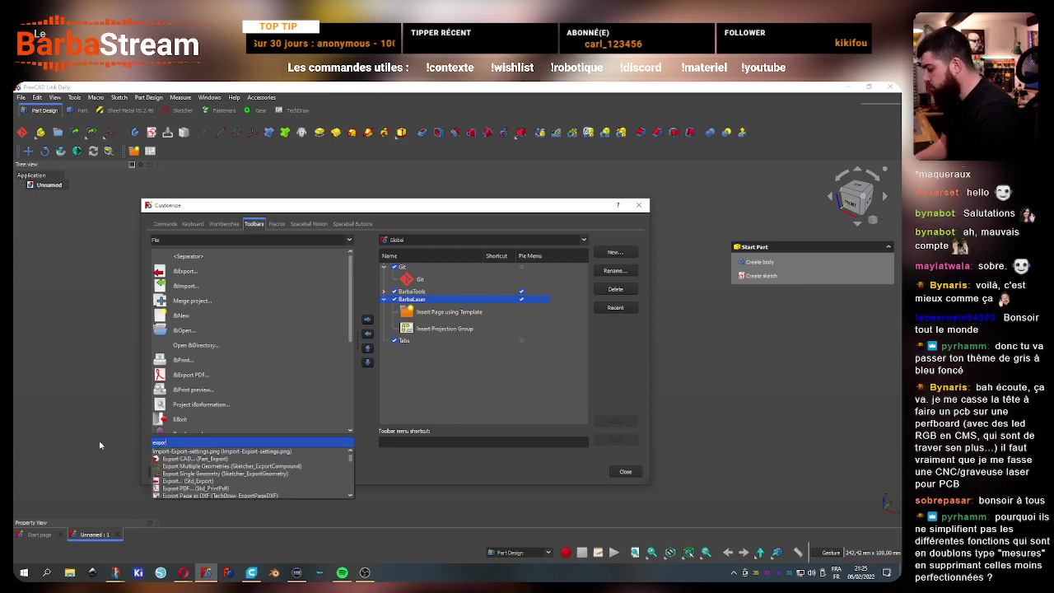
{"action": "type", "text": " page"}
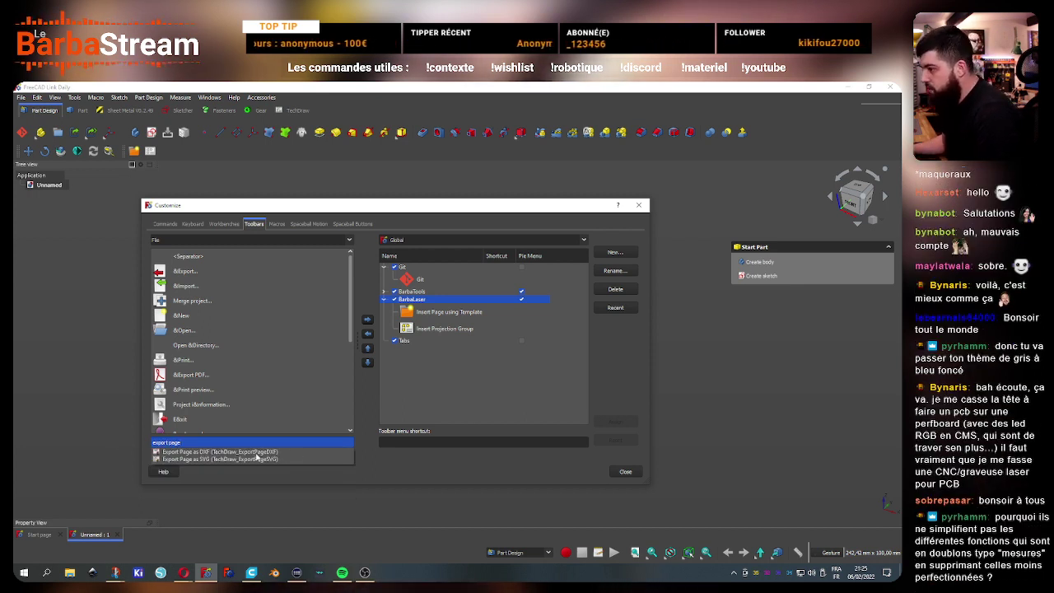
{"action": "left_click", "coordinate": [255, 458]}
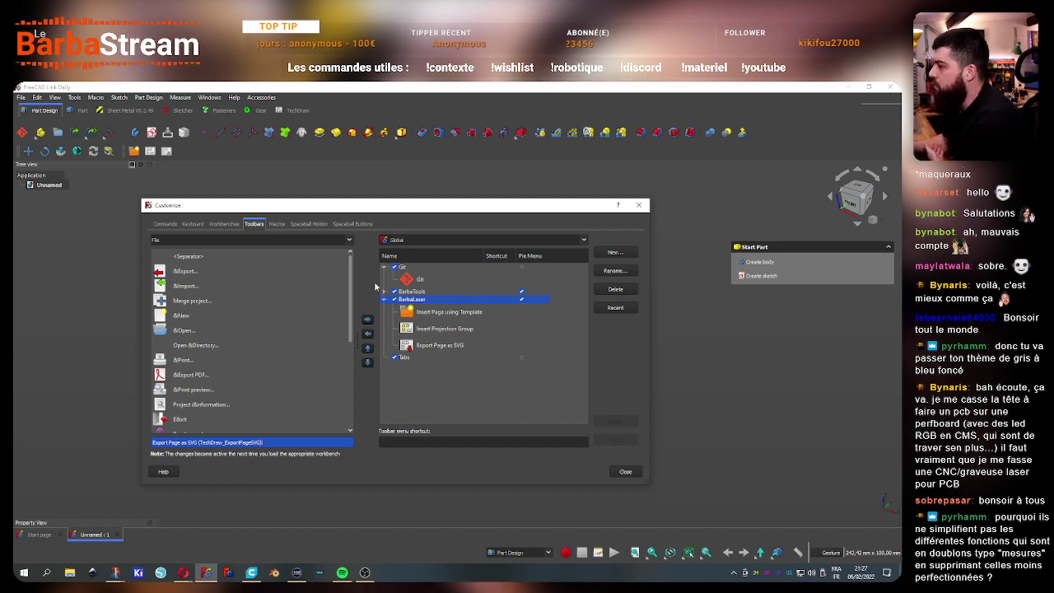
Uncheck BarbaTools in the Global toolbar list to hide it
{"action": "left_click", "coordinate": [395, 292]}
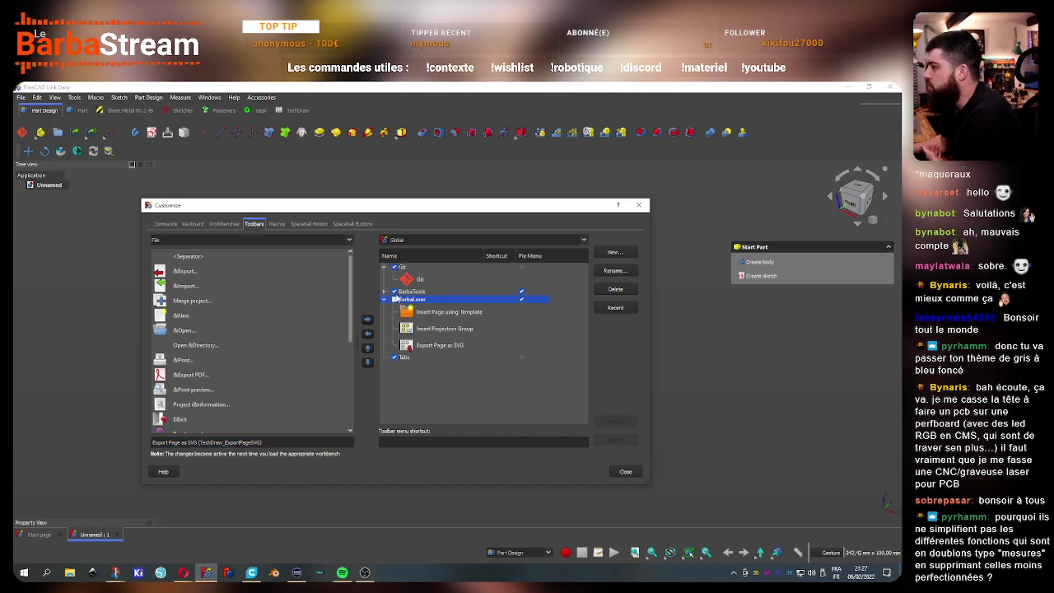
{"action": "left_click", "coordinate": [626, 472]}
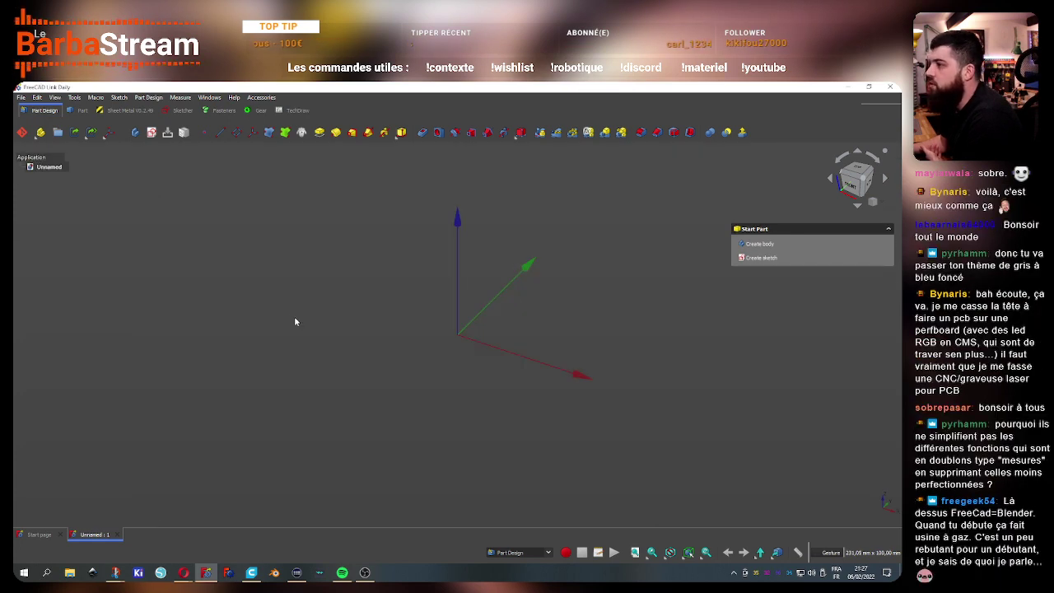
{"action": "left_click", "coordinate": [79, 100]}
{"action": "mouse_move", "coordinate": [112, 117]}
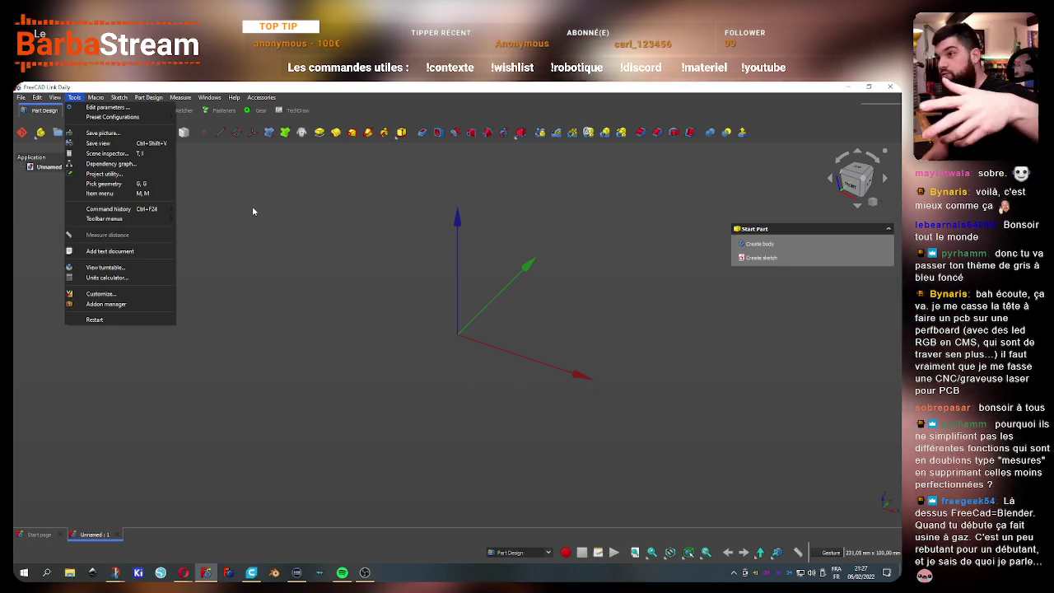
{"action": "key", "text": "Right"}
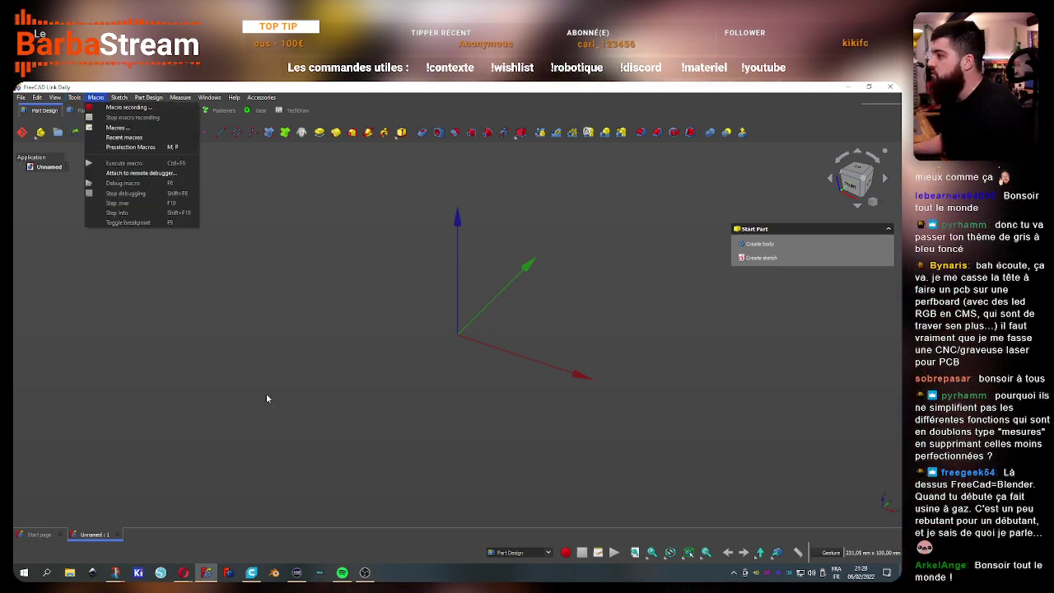
{"action": "left_click", "coordinate": [223, 176]}
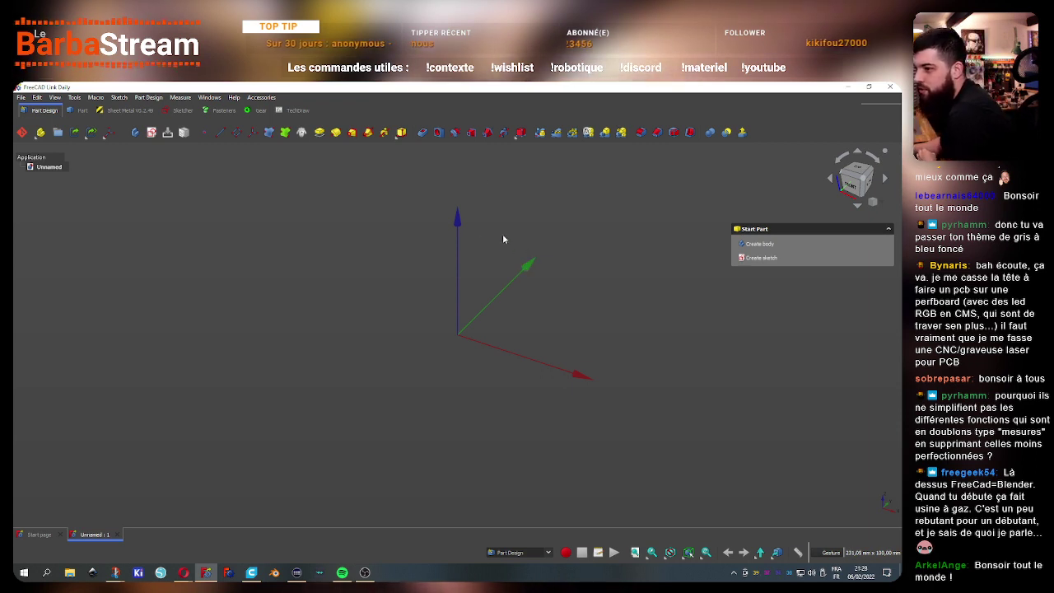
{"action": "scroll", "coordinate": [451, 260], "scroll_direction": "down", "scroll_amount": 2}
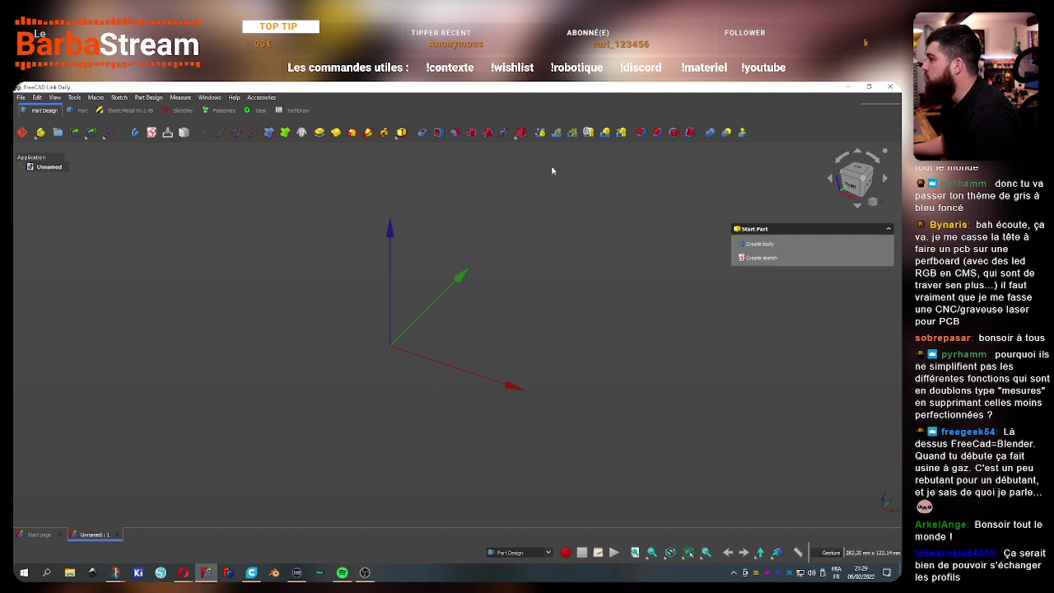
{"action": "left_click", "coordinate": [81, 111]}
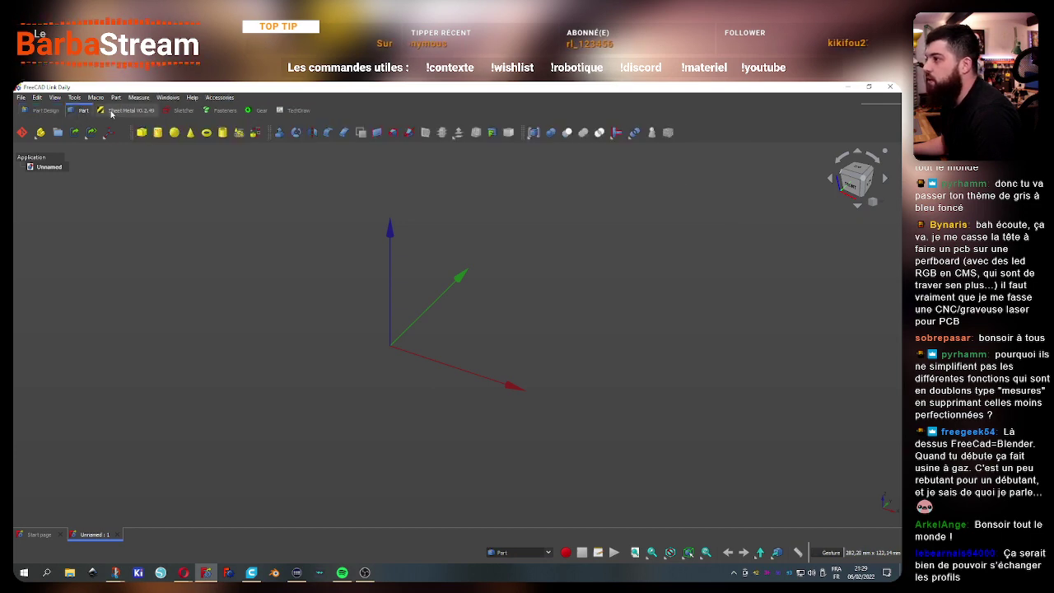
{"action": "left_click", "coordinate": [182, 110]}
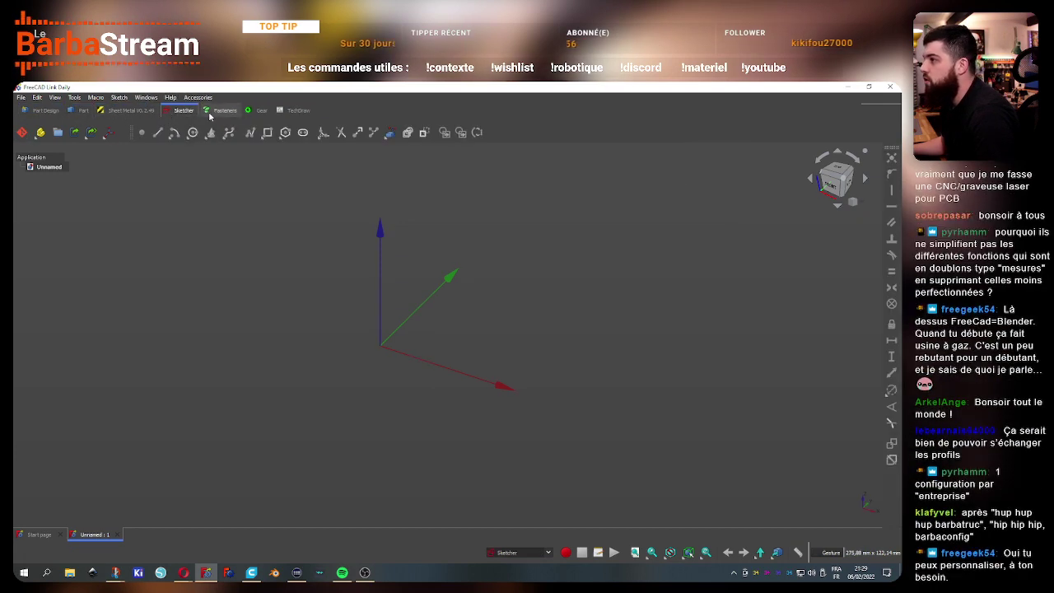
{"action": "left_click", "coordinate": [220, 111]}
{"action": "left_click", "coordinate": [123, 111]}
{"action": "left_click", "coordinate": [82, 110]}
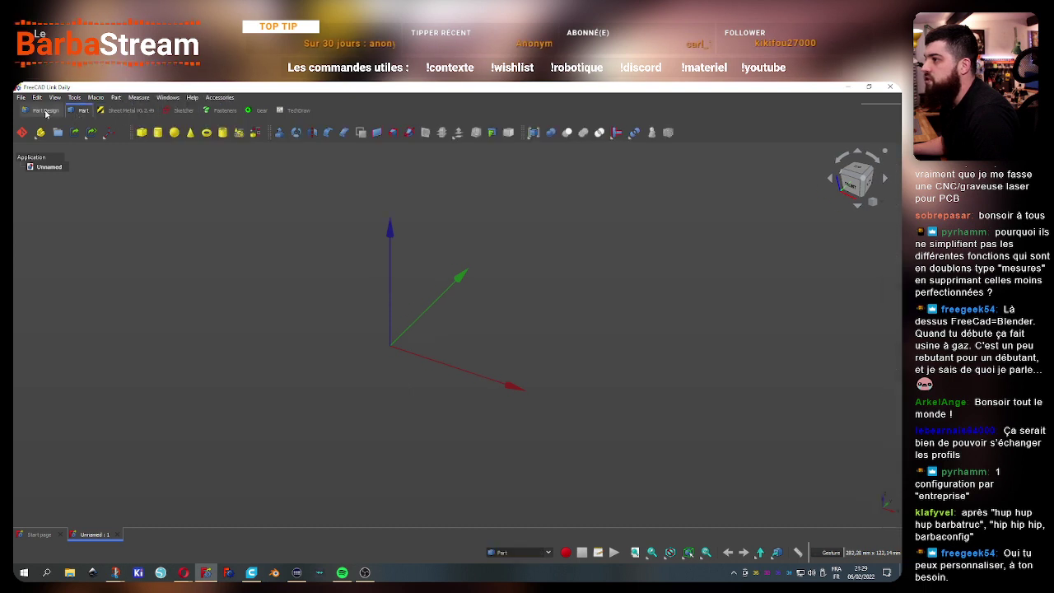
{"action": "left_click", "coordinate": [45, 110]}
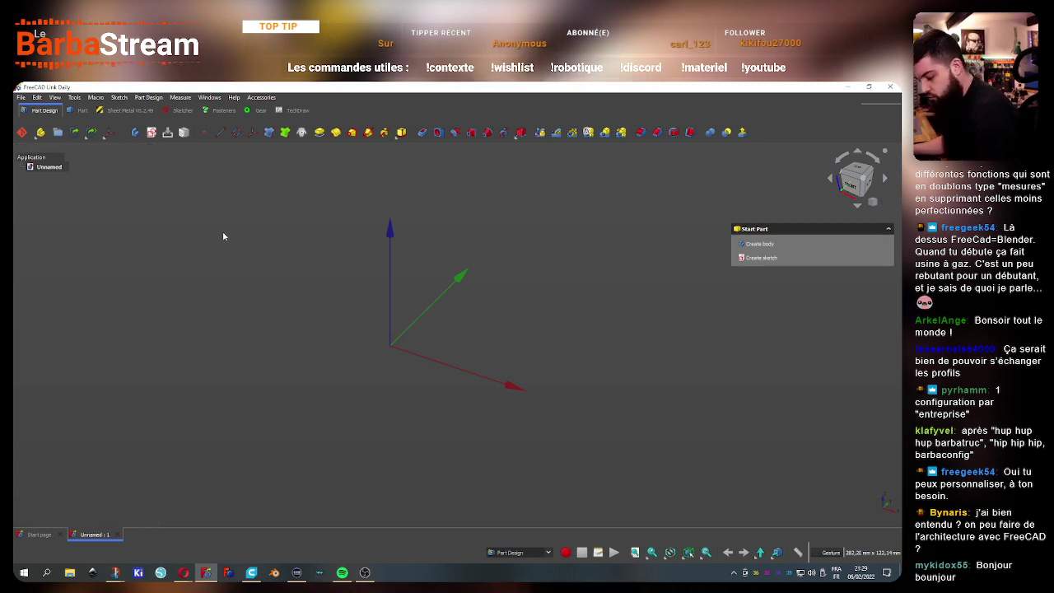
Reopen Tools > Customize on the Toolbars settings with the Global toolbar set selected
{"action": "left_click", "coordinate": [75, 99]}
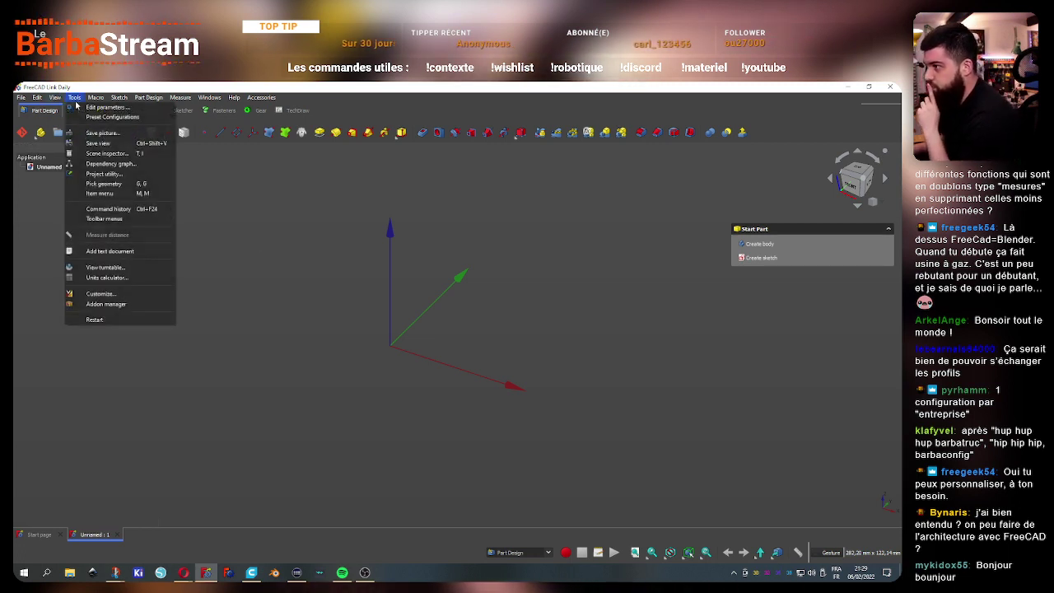
{"action": "left_click", "coordinate": [327, 249]}
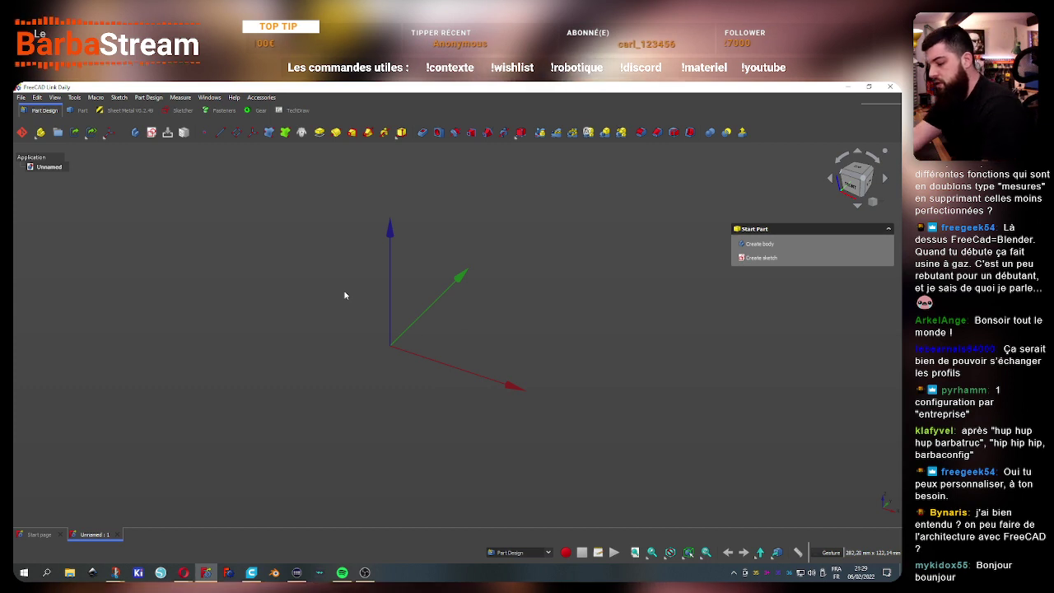
{"action": "key", "text": "Tab"}
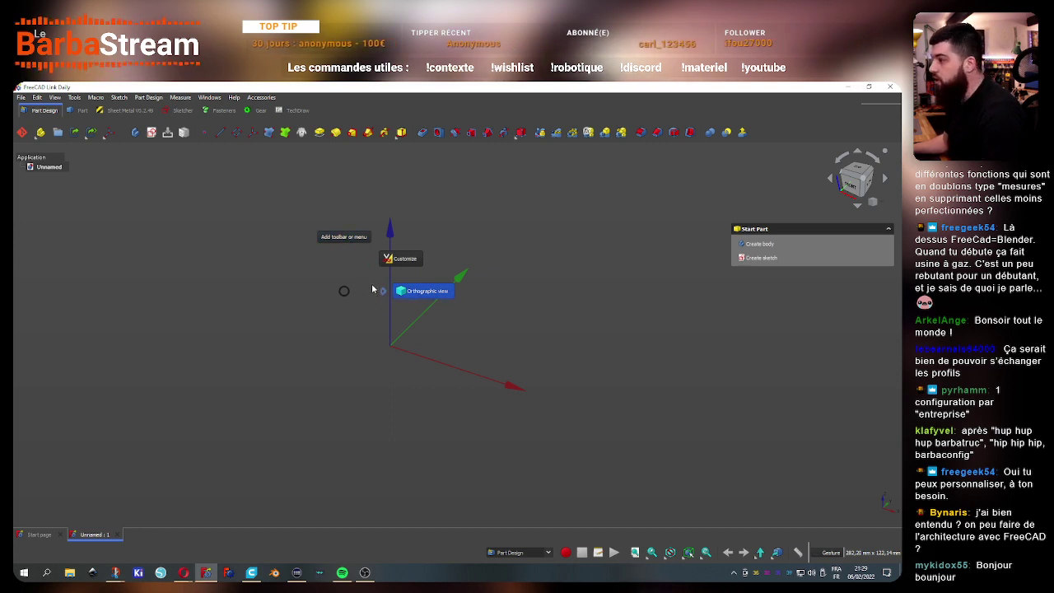
{"action": "left_click", "coordinate": [346, 301]}
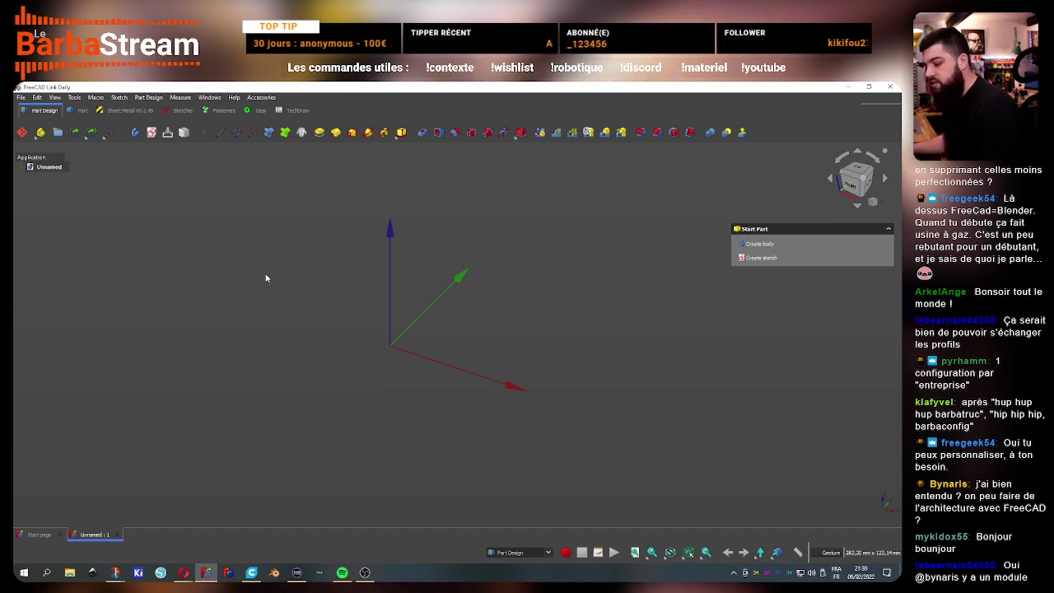
{"action": "left_click", "coordinate": [74, 97]}
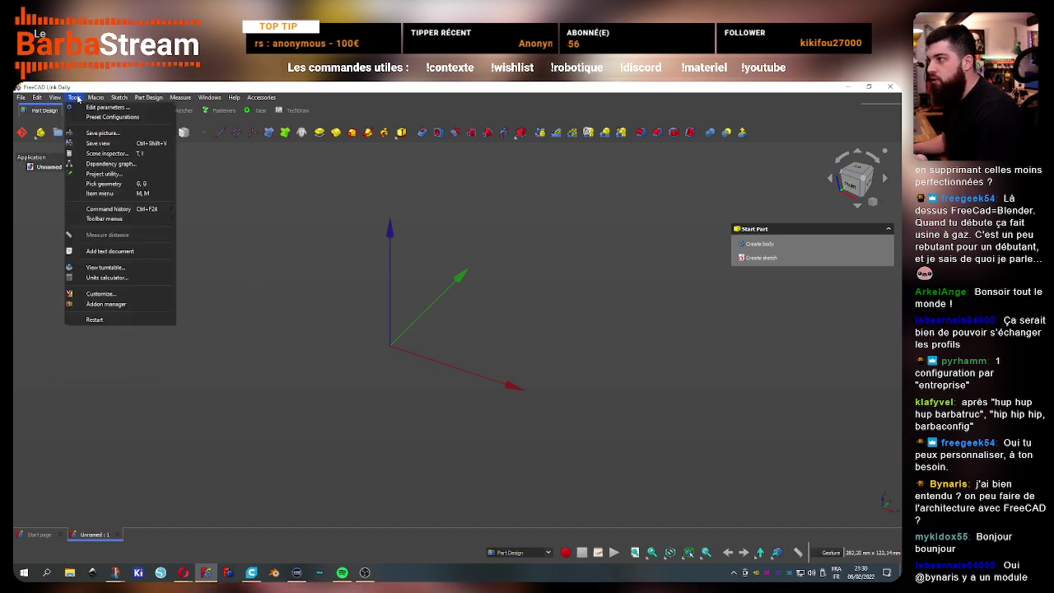
{"action": "left_click", "coordinate": [114, 295]}
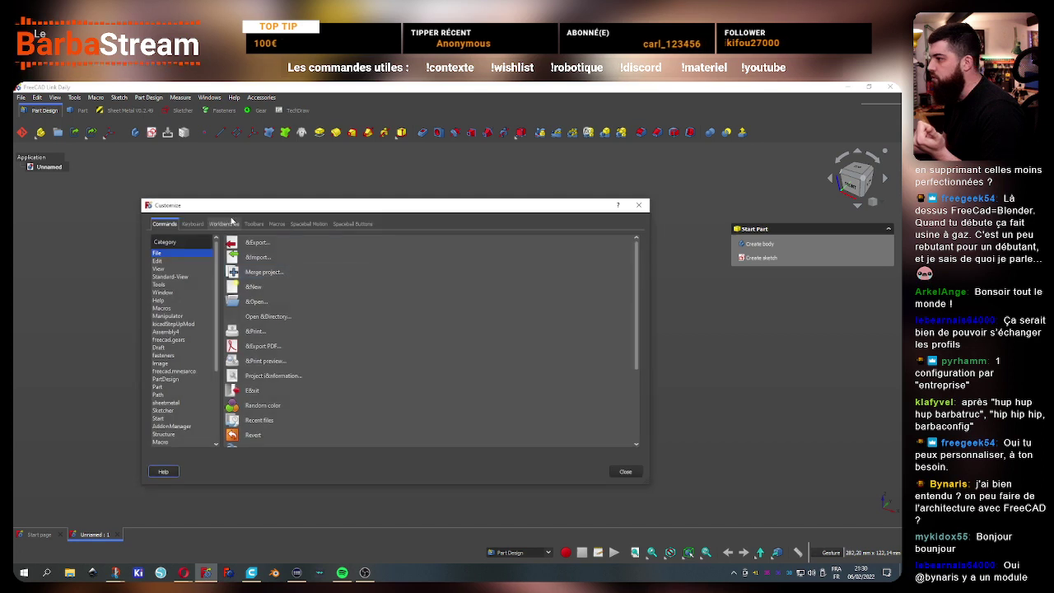
{"action": "left_click", "coordinate": [253, 224]}
{"action": "left_click", "coordinate": [485, 239]}
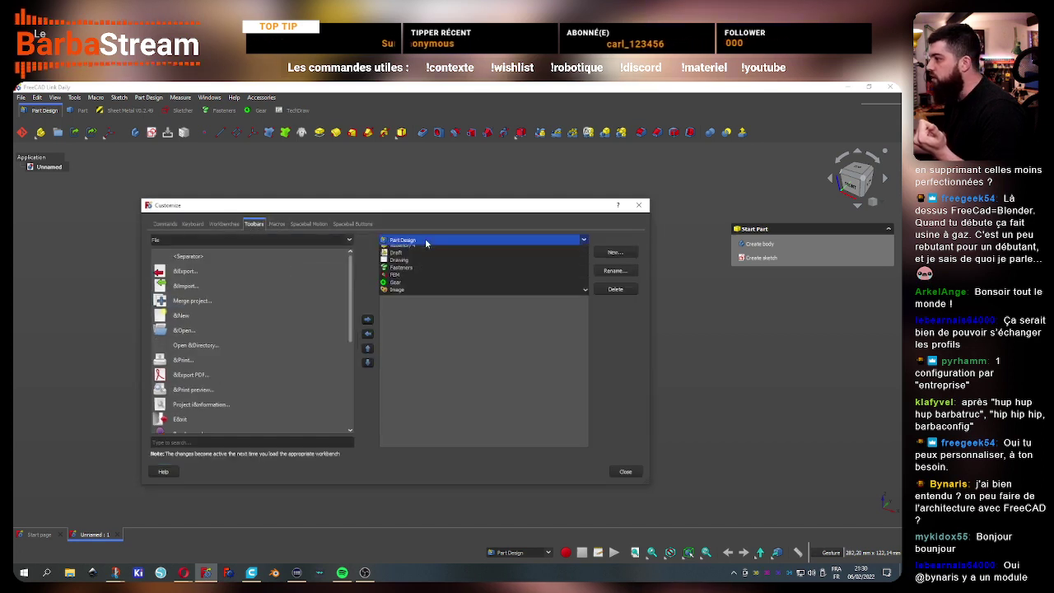
{"action": "left_click", "coordinate": [444, 250]}
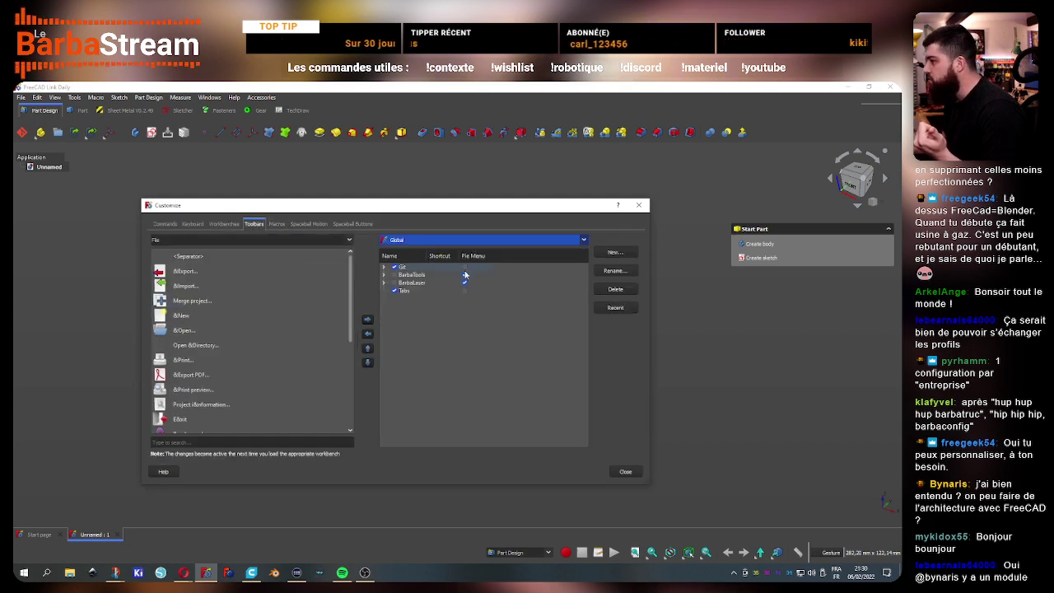
Select the BarbaTools toolbar and leave its shortcut empty
{"action": "left_click", "coordinate": [423, 275]}
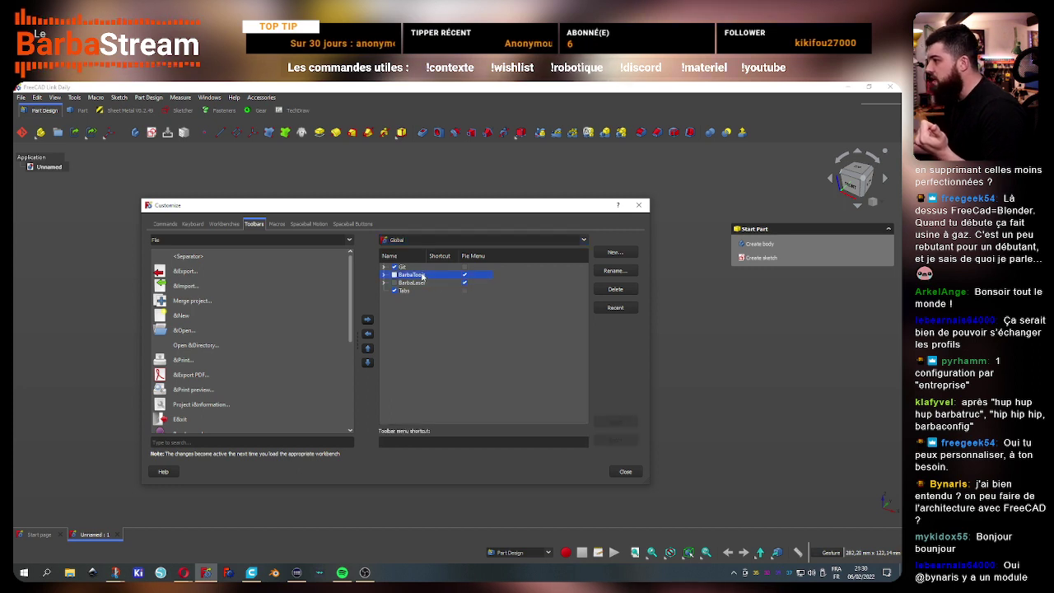
{"action": "left_click", "coordinate": [434, 444]}
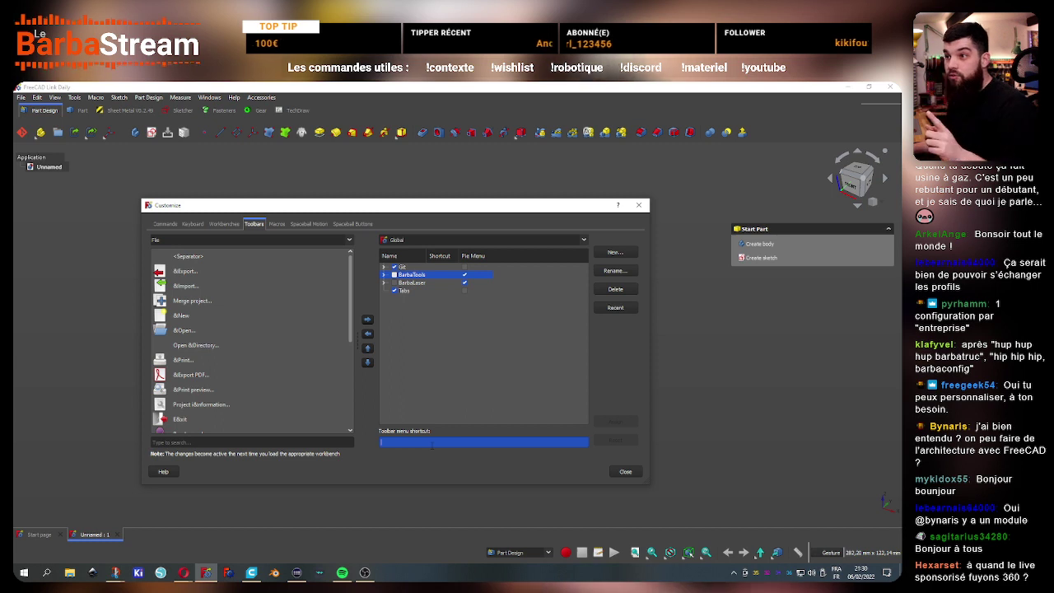
{"action": "left_click", "coordinate": [575, 249]}
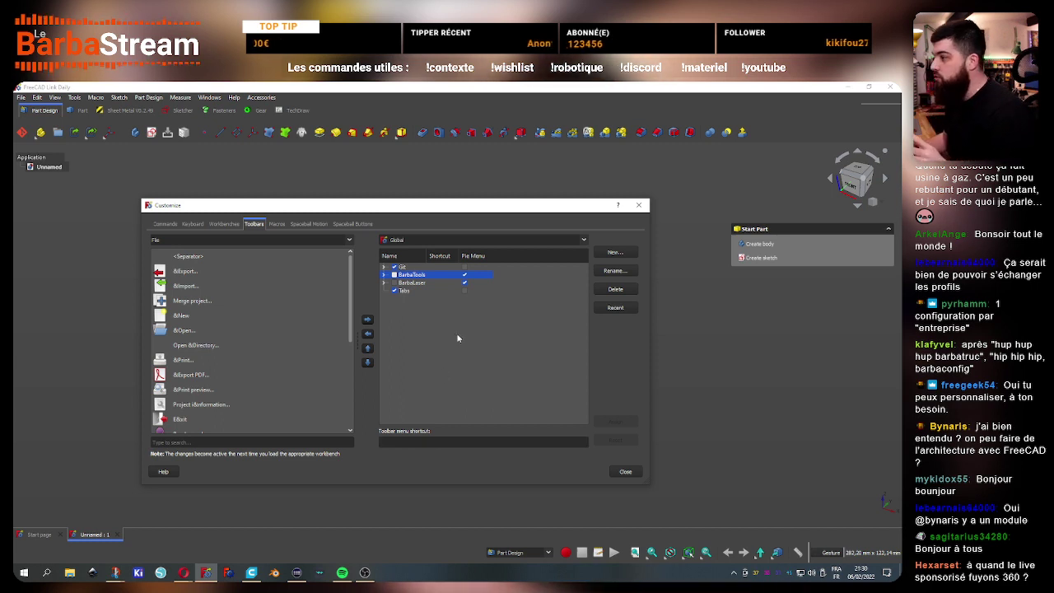
Create a toolbar named BarbaConstrains and rename it to BarbaConstrain
{"action": "left_click", "coordinate": [615, 251]}
{"action": "type", "text": "BarbaConstraints"}
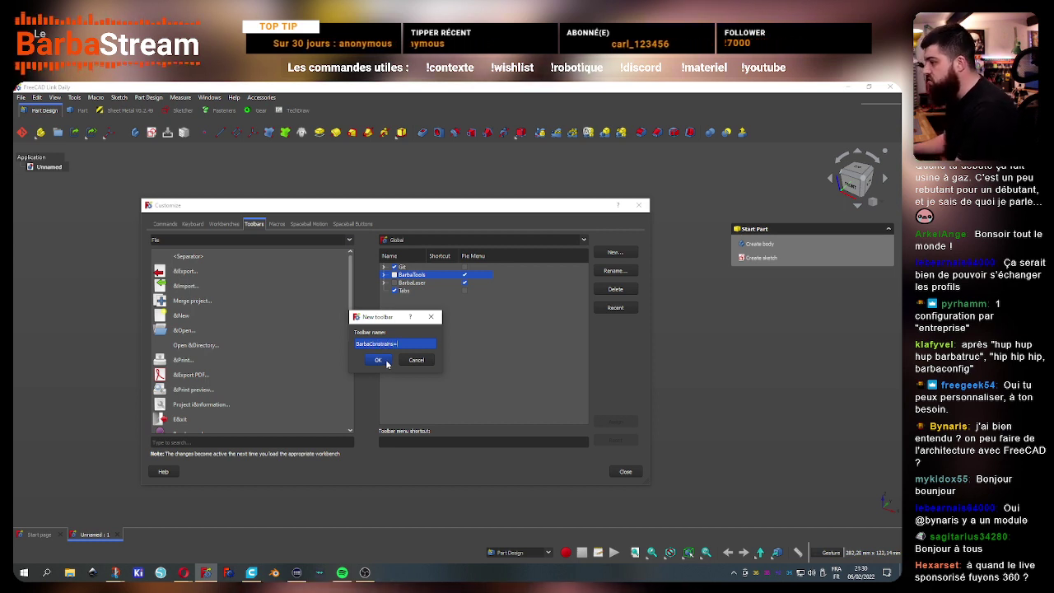
{"action": "left_click", "coordinate": [385, 361]}
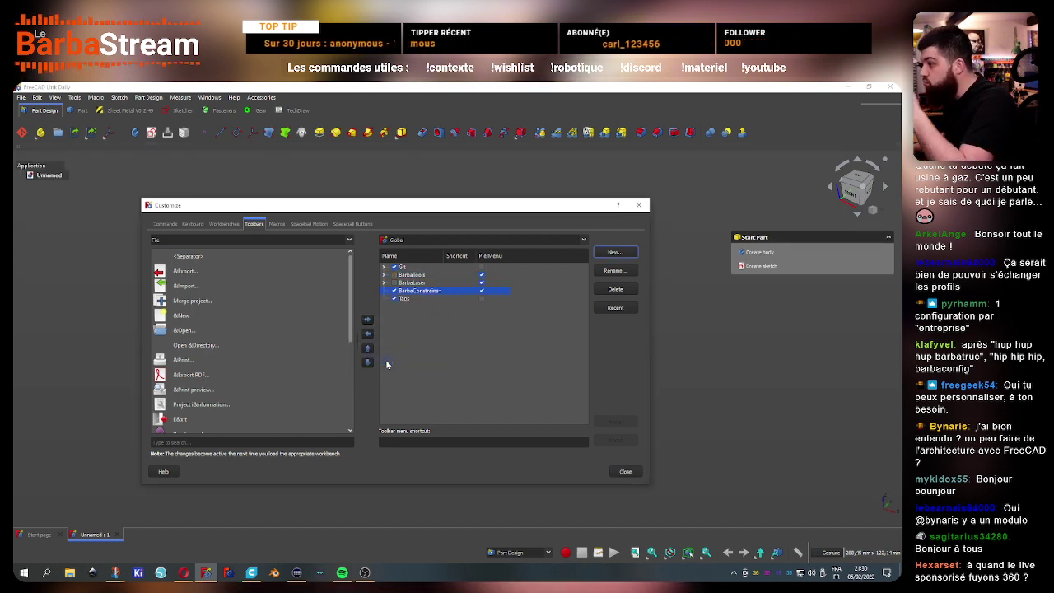
{"action": "left_click", "coordinate": [619, 273]}
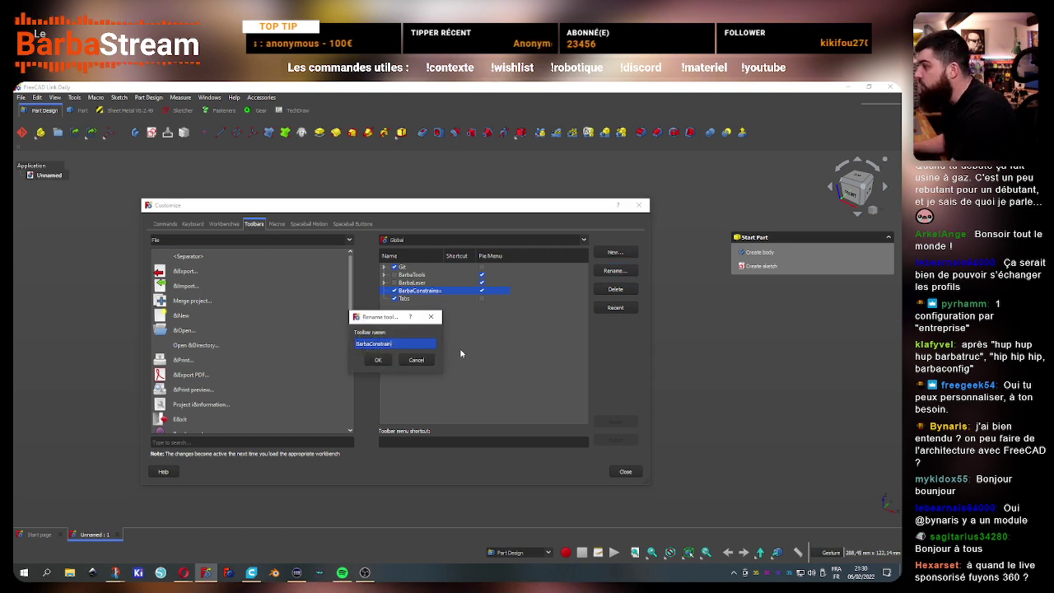
{"action": "left_click", "coordinate": [378, 360]}
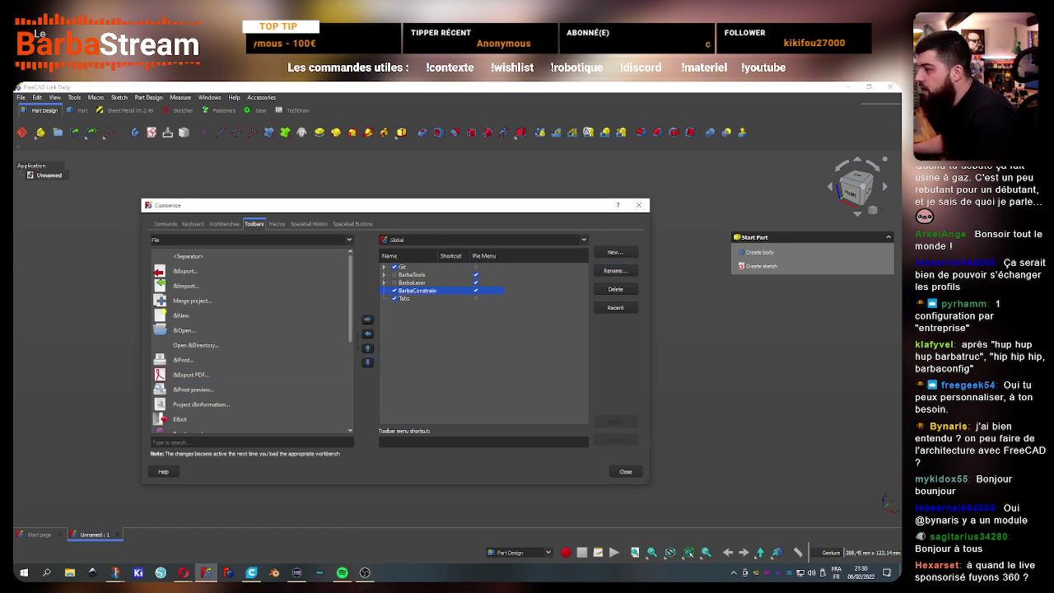
{"action": "left_click", "coordinate": [188, 442]}
List the Sketcher category commands and scroll to Constrain angle, block and coincident
{"action": "type", "text": "constr"}
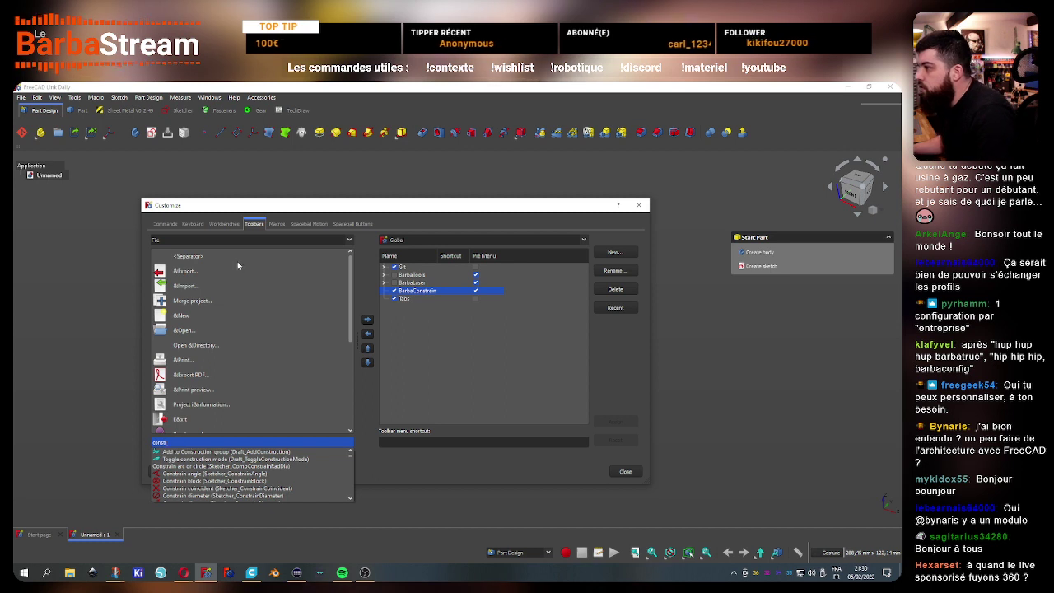
{"action": "left_click", "coordinate": [247, 240]}
{"action": "left_click", "coordinate": [246, 240]}
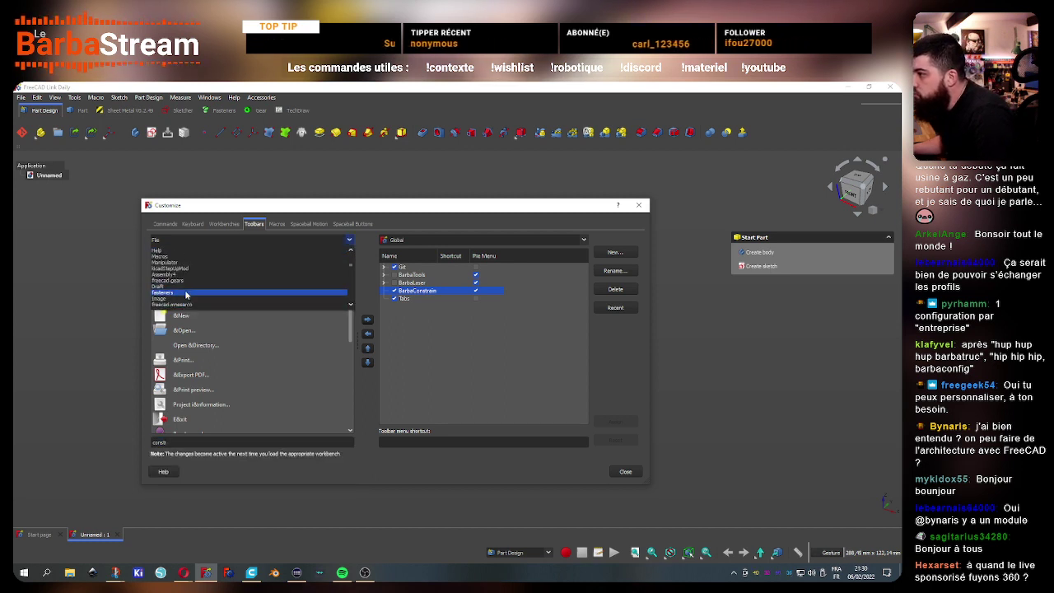
{"action": "scroll", "coordinate": [186, 295], "scroll_direction": "down", "scroll_amount": 1}
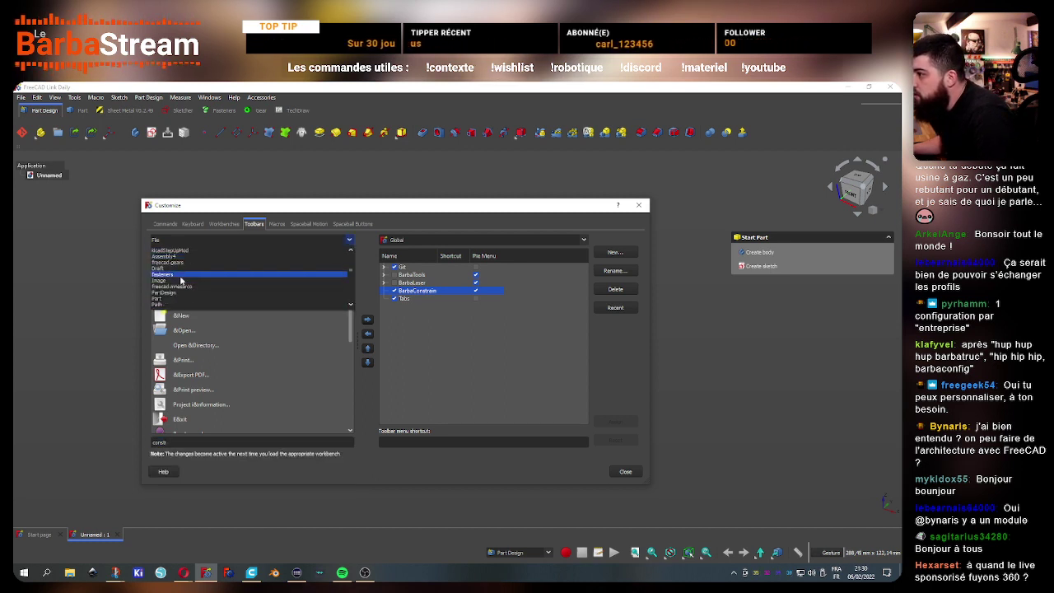
{"action": "scroll", "coordinate": [181, 281], "scroll_direction": "down", "scroll_amount": 1}
{"action": "scroll", "coordinate": [179, 288], "scroll_direction": "down", "scroll_amount": 1}
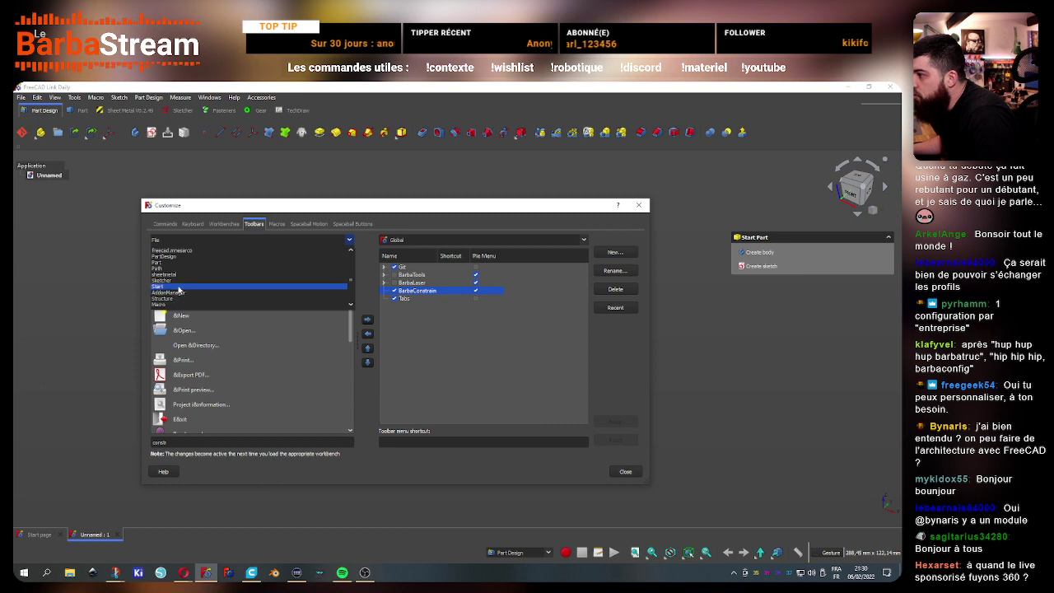
{"action": "left_click", "coordinate": [168, 279]}
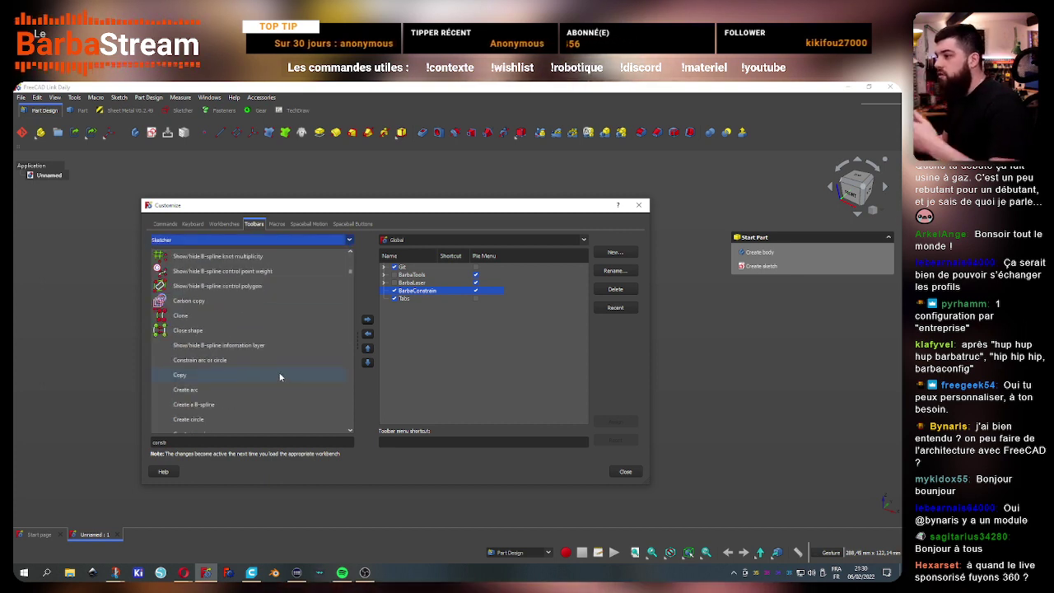
{"action": "scroll", "coordinate": [278, 370], "scroll_direction": "down", "scroll_amount": 2}
{"action": "scroll", "coordinate": [209, 305], "scroll_direction": "down", "scroll_amount": 3}
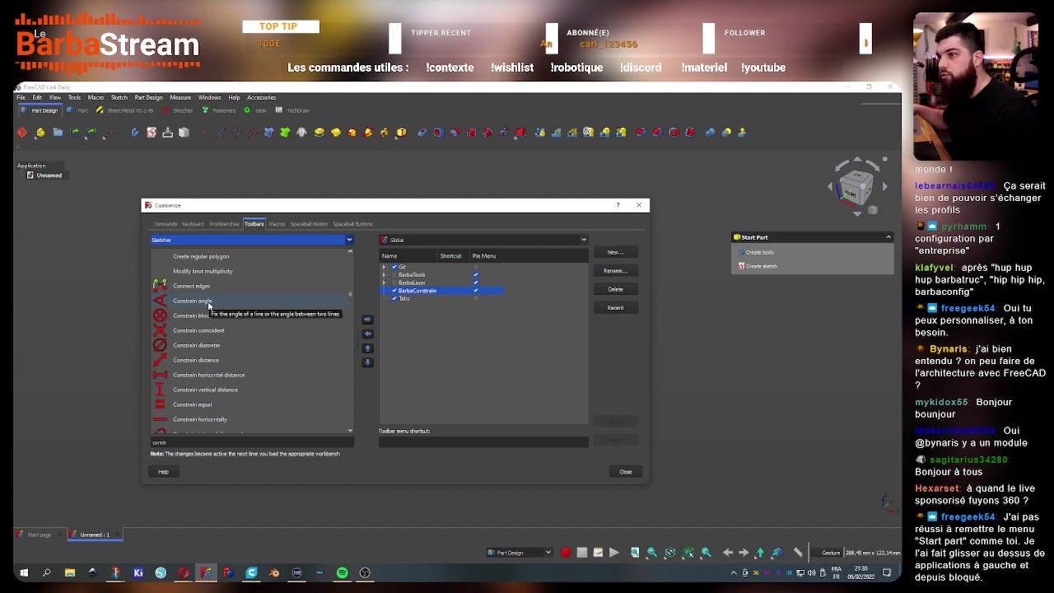
Add Constrain angle, coincident, vertical distance, equal and horizontally to BarbaConstrain
{"action": "left_click", "coordinate": [209, 304]}
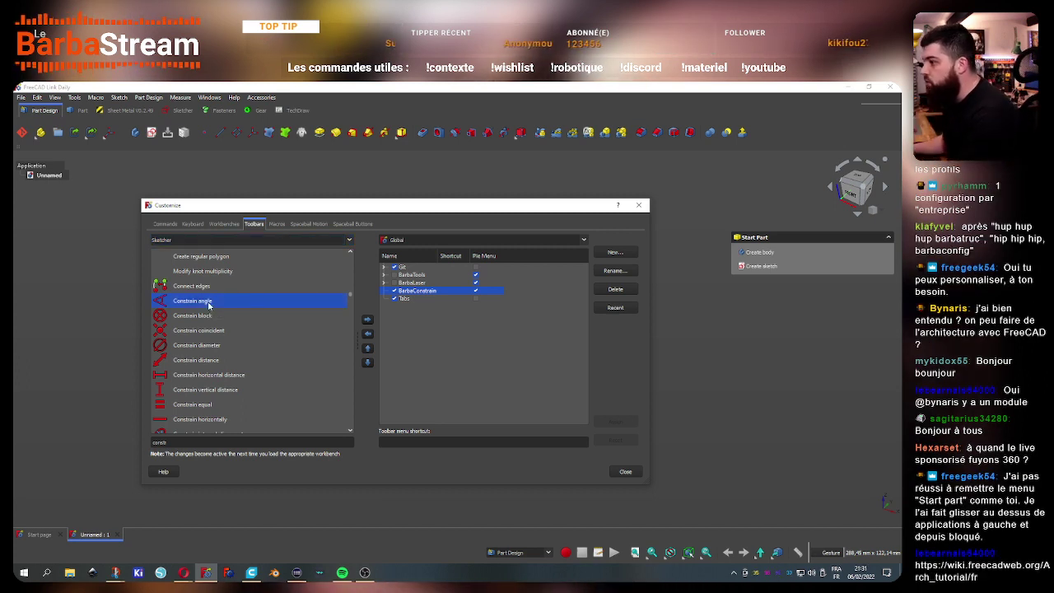
{"action": "left_click", "coordinate": [367, 321]}
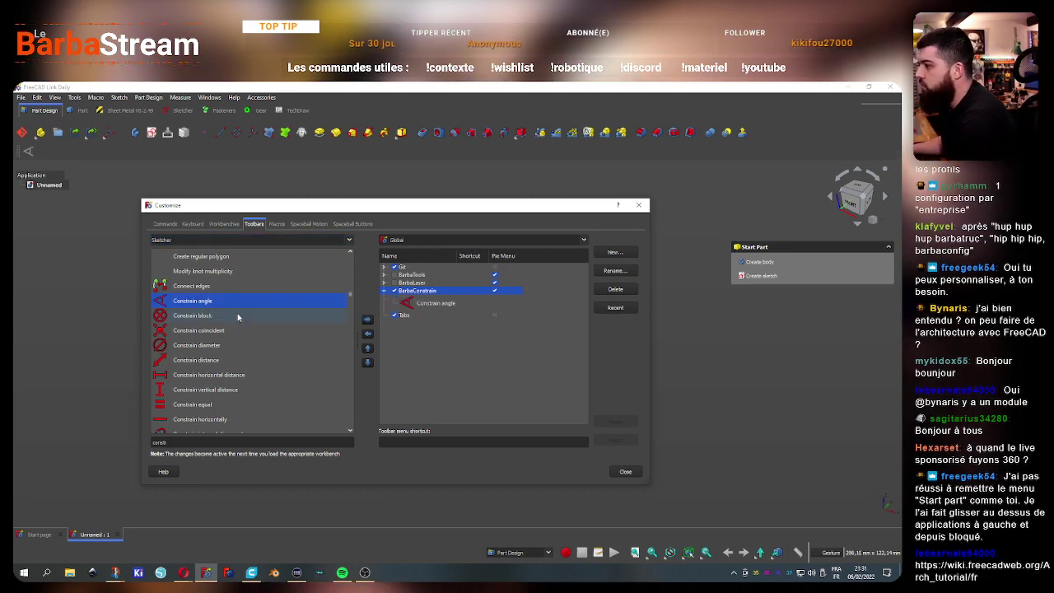
{"action": "left_click", "coordinate": [367, 320]}
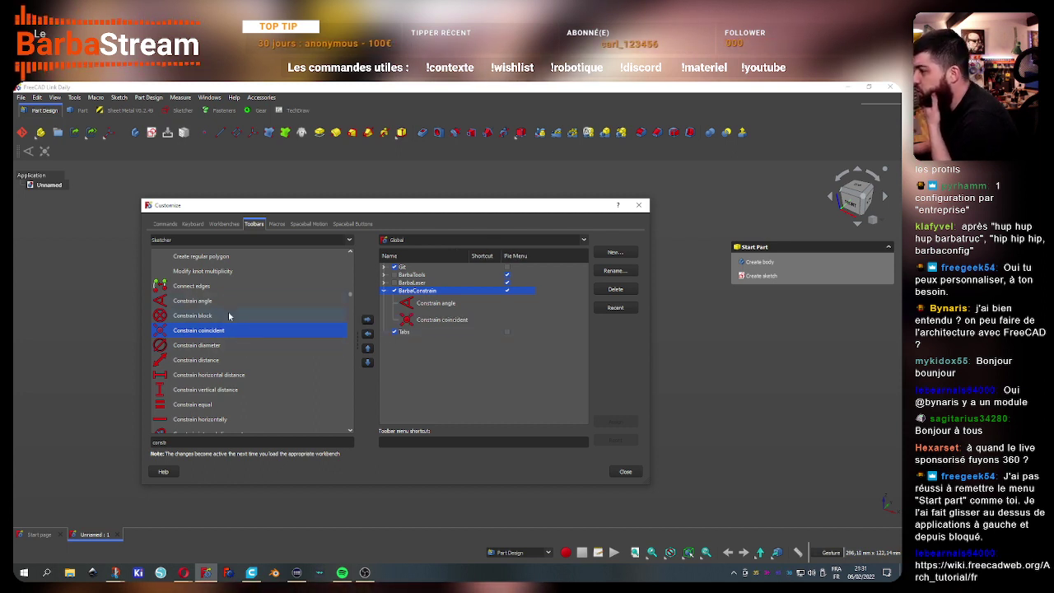
{"action": "left_click", "coordinate": [366, 321]}
{"action": "scroll", "coordinate": [260, 383], "scroll_direction": "down", "scroll_amount": 1}
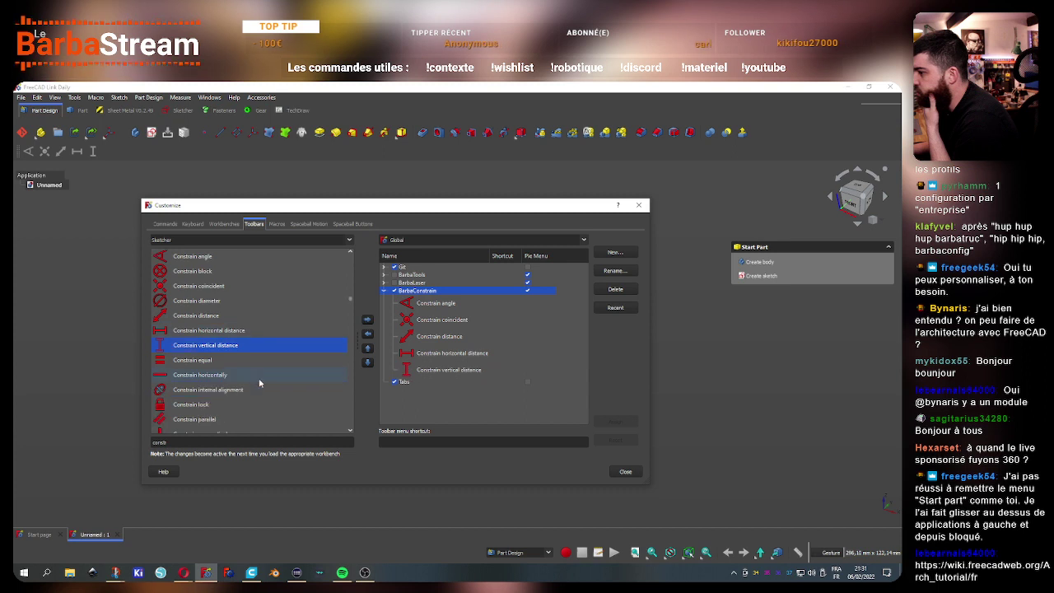
{"action": "left_click", "coordinate": [366, 321]}
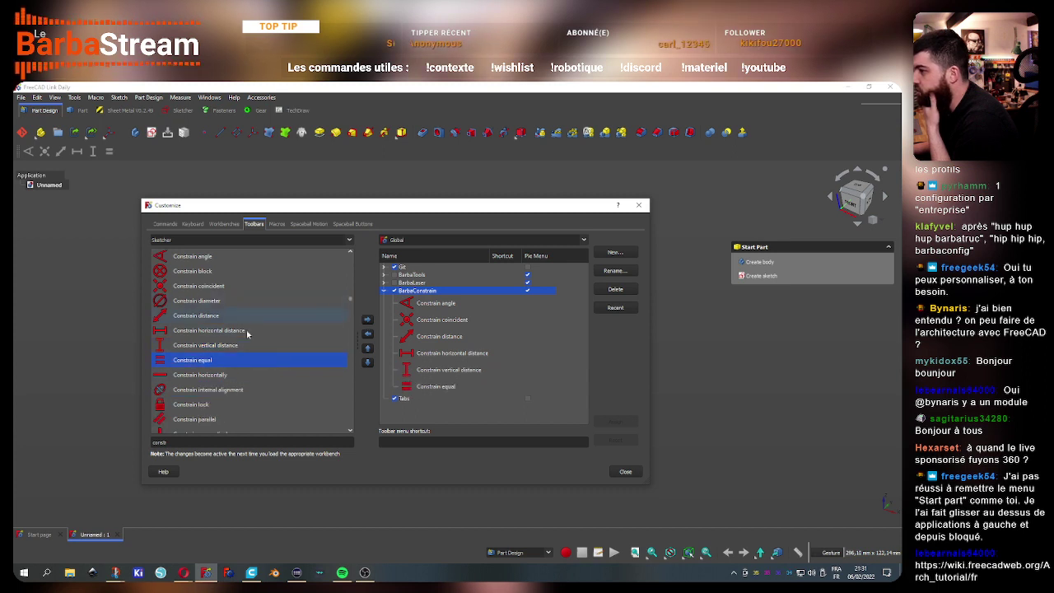
{"action": "left_click", "coordinate": [205, 374]}
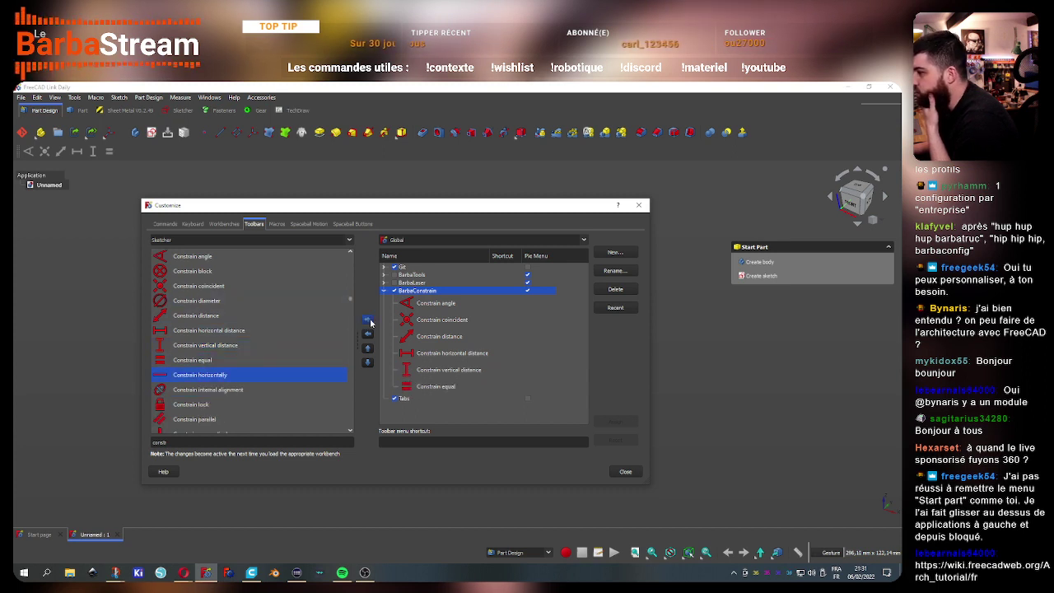
{"action": "left_click", "coordinate": [368, 321]}
Add Constrain parallel, perpendicular, point onto object and auto radius/diameter to BarbaConstrain
{"action": "scroll", "coordinate": [246, 397], "scroll_direction": "down", "scroll_amount": 1}
{"action": "left_click", "coordinate": [233, 375]}
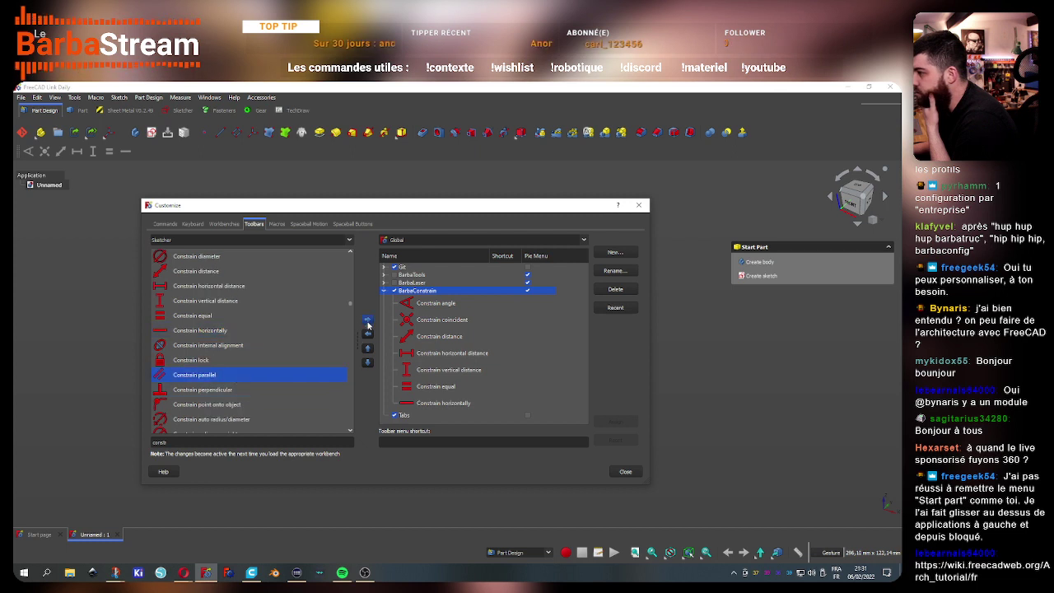
{"action": "left_click", "coordinate": [368, 319]}
{"action": "left_click", "coordinate": [247, 389]}
{"action": "left_click", "coordinate": [368, 319]}
{"action": "left_click", "coordinate": [252, 405]}
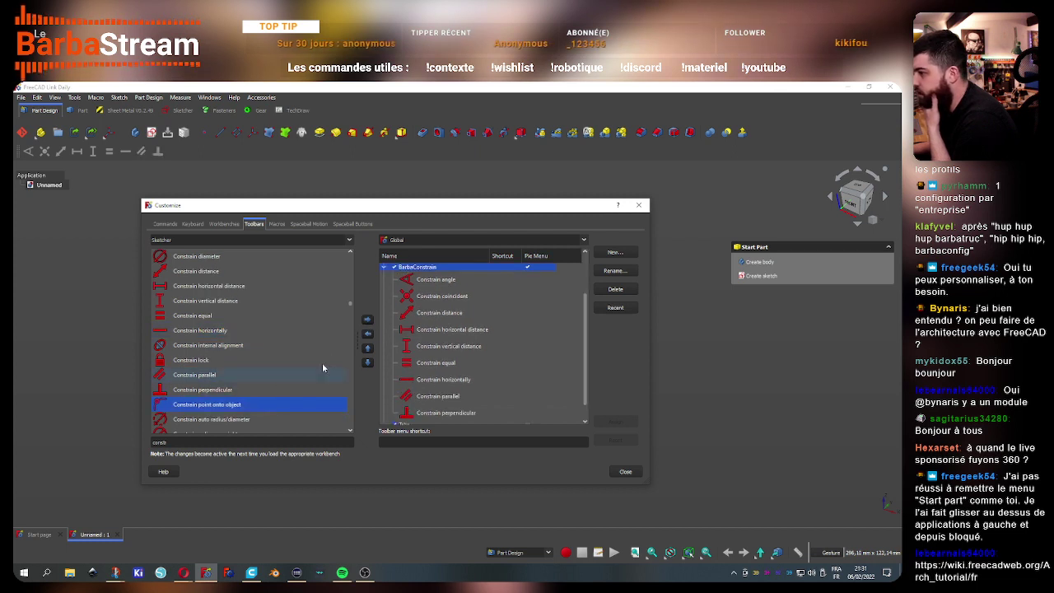
{"action": "left_click", "coordinate": [368, 319]}
{"action": "scroll", "coordinate": [260, 369], "scroll_direction": "down", "scroll_amount": 3}
{"action": "left_click", "coordinate": [238, 286]}
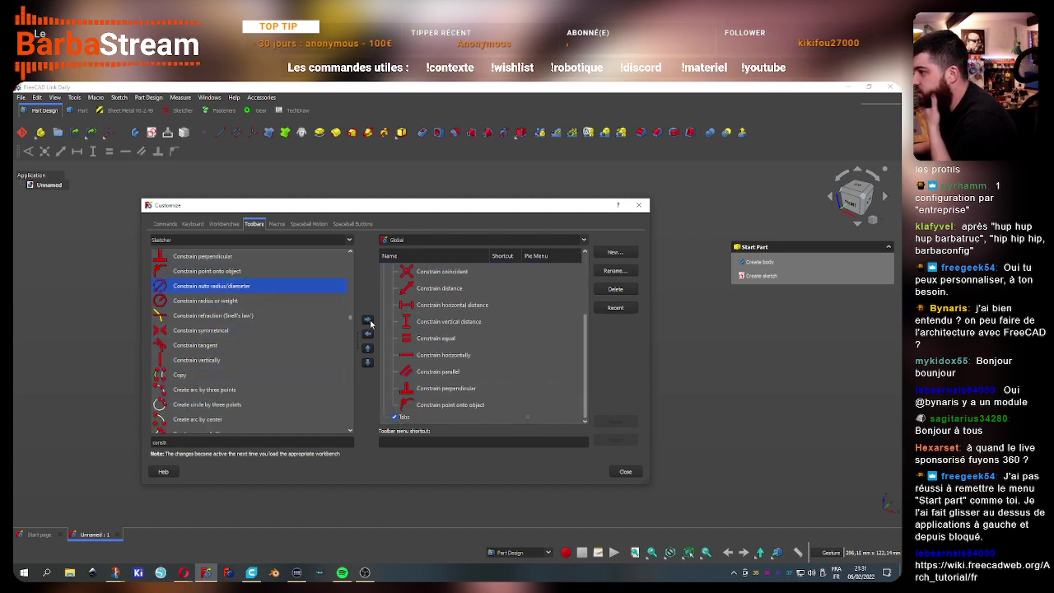
{"action": "left_click", "coordinate": [368, 319]}
Add Constrain symmetrical, tangent and vertically, moving vertically up after horizontally
{"action": "left_click", "coordinate": [219, 331]}
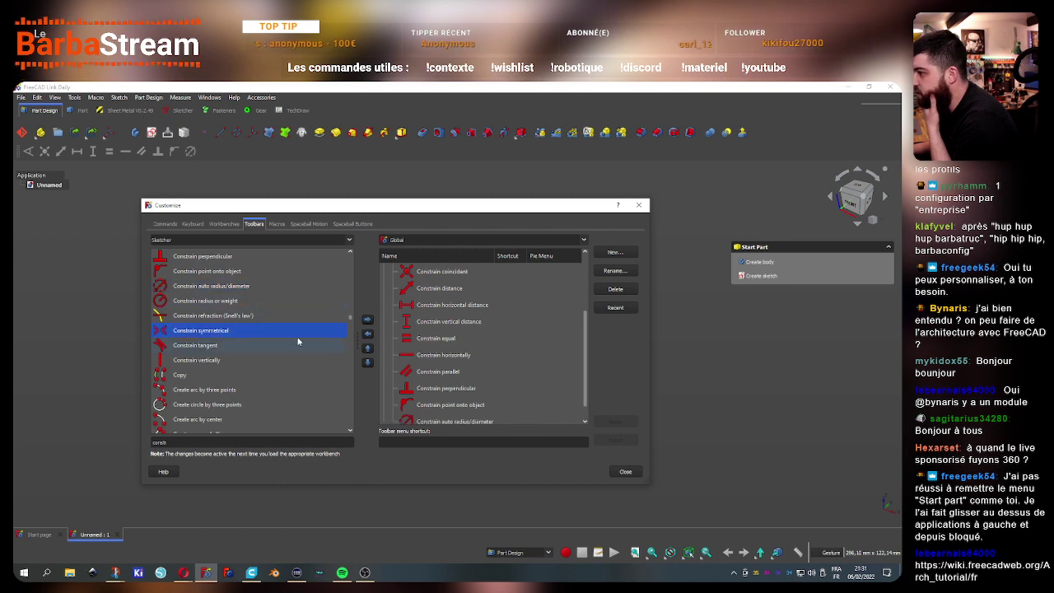
{"action": "left_click", "coordinate": [368, 320]}
{"action": "left_click", "coordinate": [271, 346]}
{"action": "left_click", "coordinate": [367, 325]}
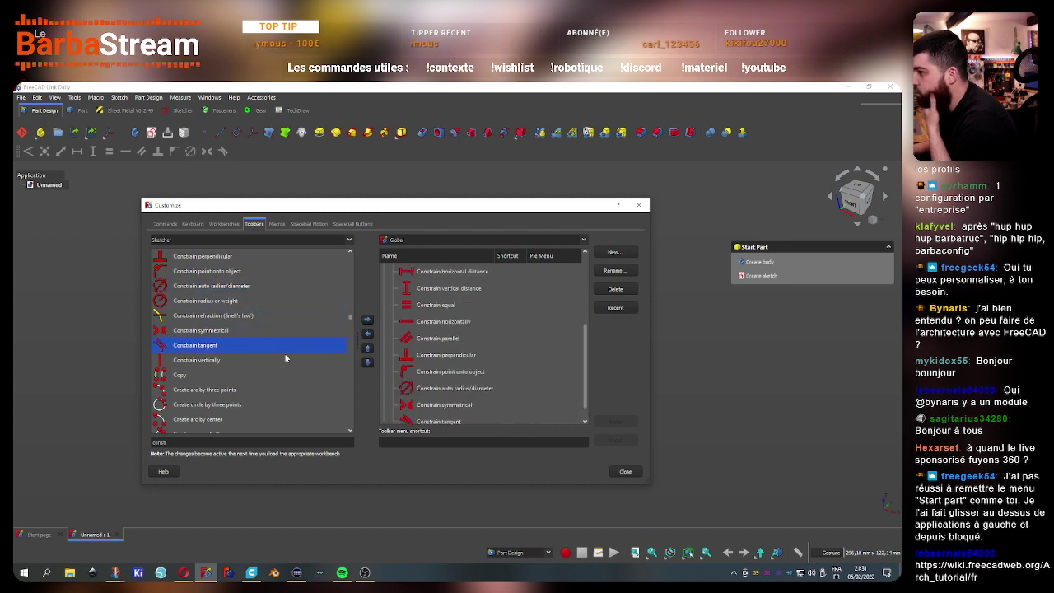
{"action": "left_click", "coordinate": [247, 360]}
{"action": "left_click", "coordinate": [367, 325]}
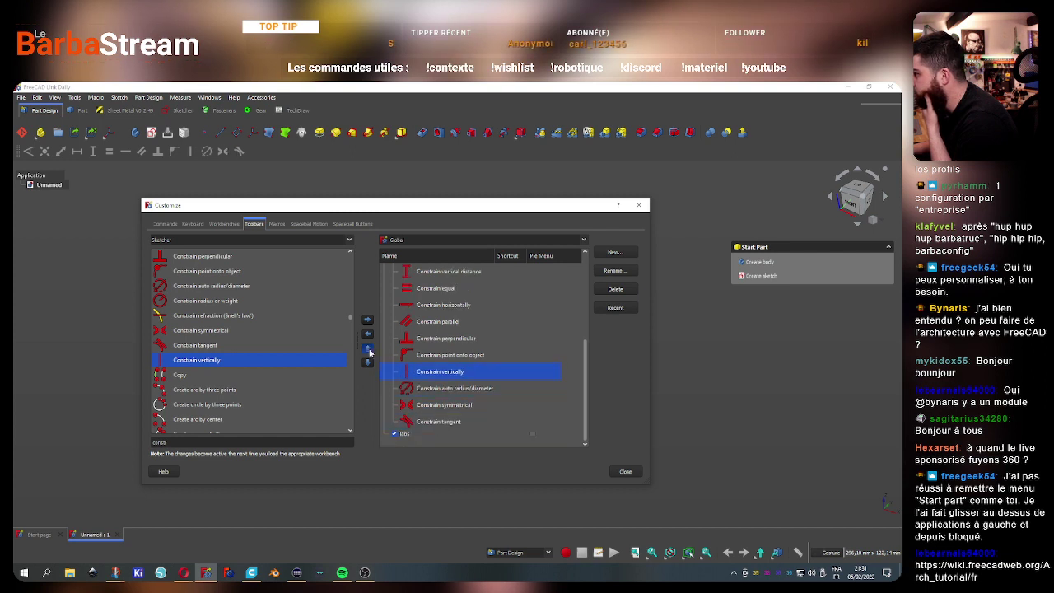
{"action": "left_click", "coordinate": [368, 348]}
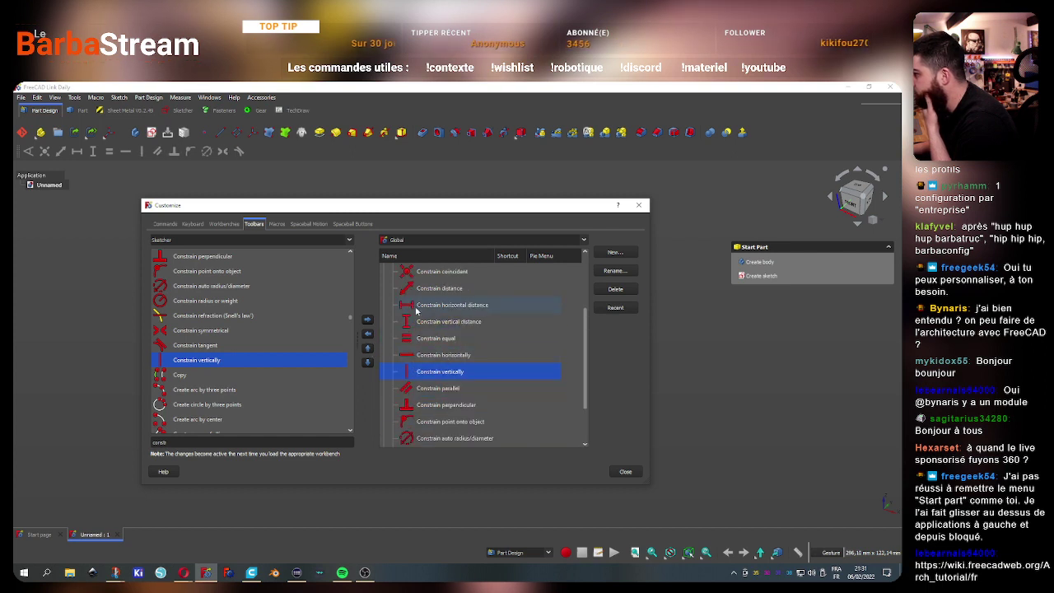
Review the constraint tools in both lists, then collapse BarbaConstrain's command list
{"action": "scroll", "coordinate": [419, 396], "scroll_direction": "down", "scroll_amount": 1}
{"action": "scroll", "coordinate": [221, 382], "scroll_direction": "down", "scroll_amount": 2}
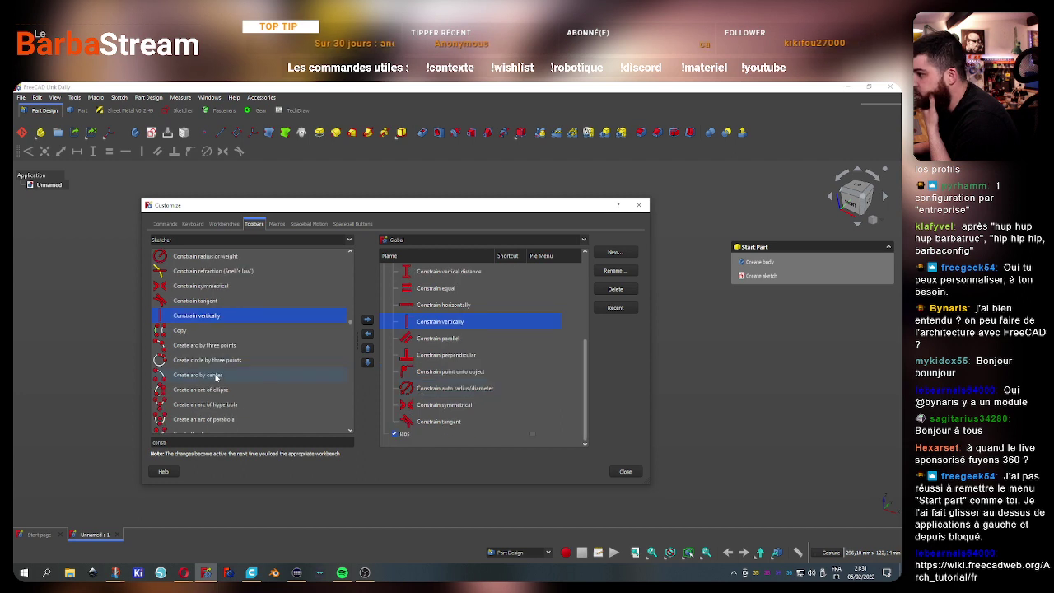
{"action": "scroll", "coordinate": [218, 380], "scroll_direction": "down", "scroll_amount": 2}
{"action": "scroll", "coordinate": [219, 379], "scroll_direction": "down", "scroll_amount": 2}
{"action": "scroll", "coordinate": [216, 377], "scroll_direction": "down", "scroll_amount": 2}
{"action": "scroll", "coordinate": [216, 376], "scroll_direction": "down", "scroll_amount": 2}
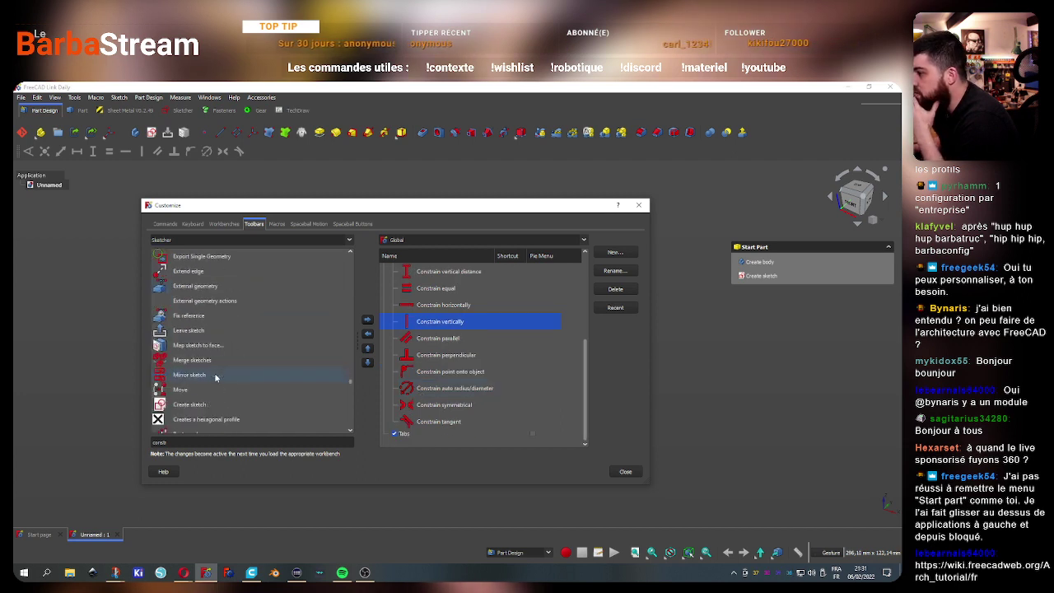
{"action": "scroll", "coordinate": [215, 376], "scroll_direction": "down", "scroll_amount": 2}
{"action": "scroll", "coordinate": [216, 376], "scroll_direction": "down", "scroll_amount": 2}
{"action": "scroll", "coordinate": [215, 377], "scroll_direction": "down", "scroll_amount": 2}
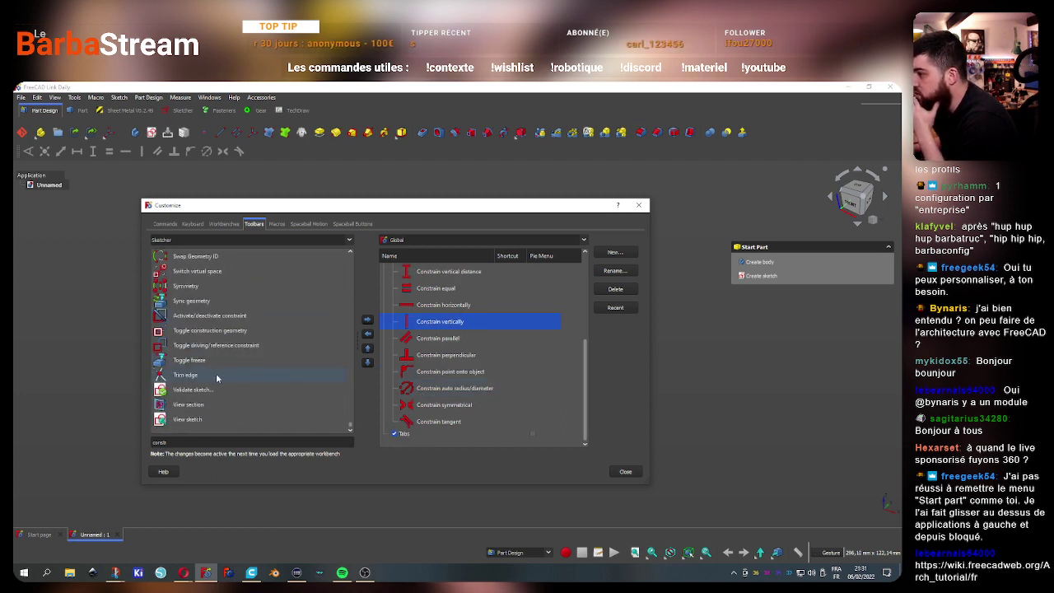
{"action": "scroll", "coordinate": [219, 377], "scroll_direction": "up", "scroll_amount": 2}
{"action": "scroll", "coordinate": [222, 377], "scroll_direction": "up", "scroll_amount": 2}
{"action": "scroll", "coordinate": [234, 395], "scroll_direction": "up", "scroll_amount": 2}
{"action": "scroll", "coordinate": [253, 416], "scroll_direction": "up", "scroll_amount": 2}
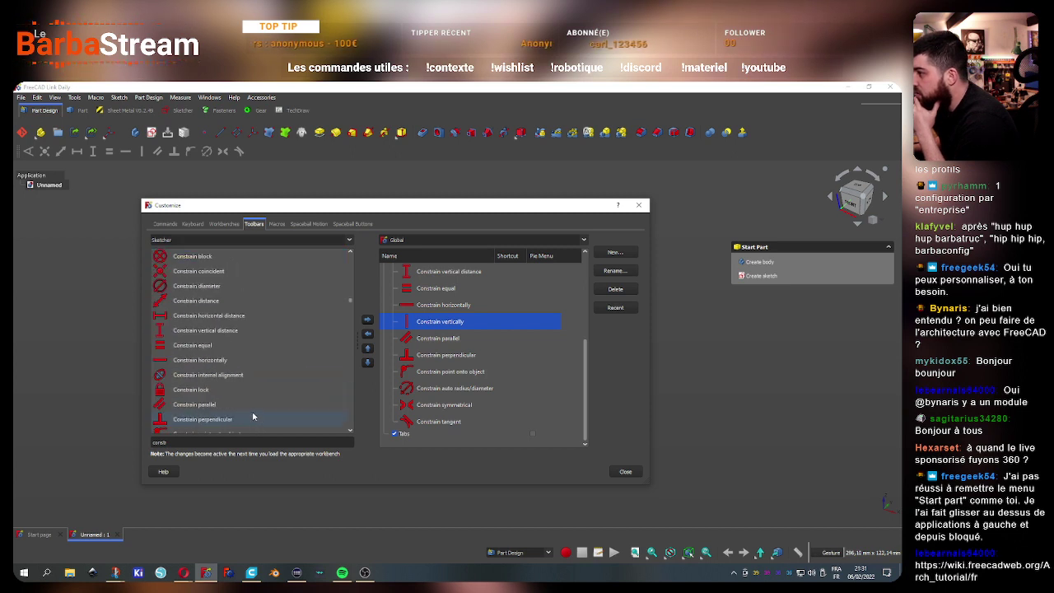
{"action": "scroll", "coordinate": [253, 416], "scroll_direction": "up", "scroll_amount": 3}
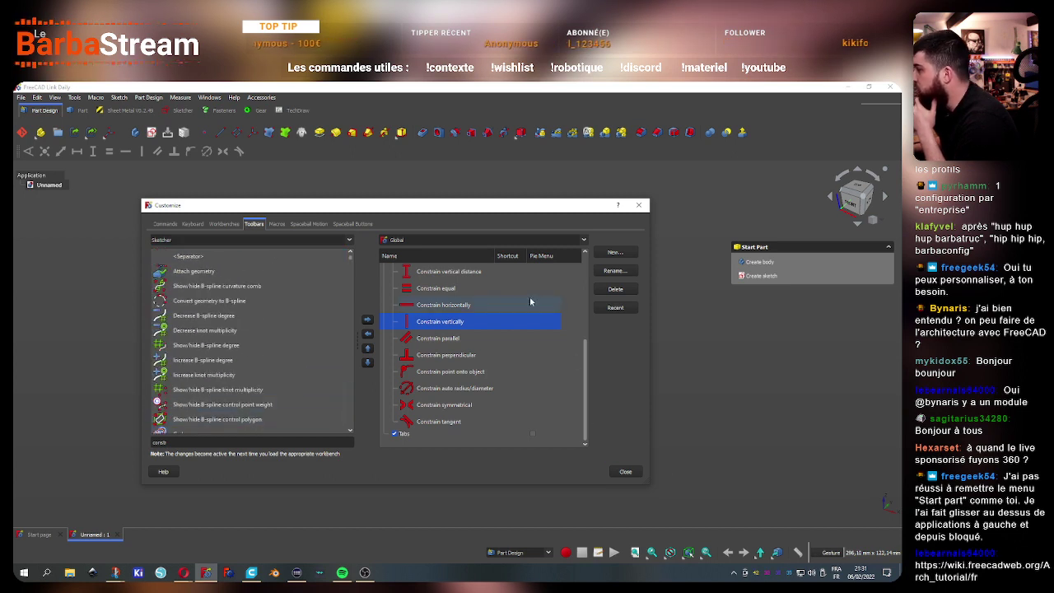
{"action": "scroll", "coordinate": [529, 296], "scroll_direction": "up", "scroll_amount": 2}
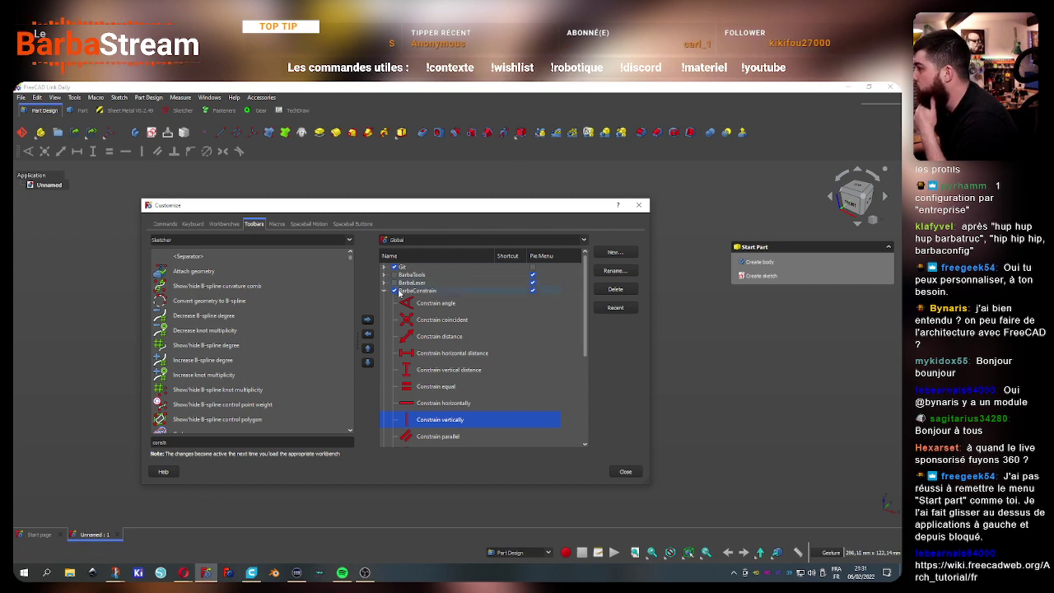
{"action": "left_click", "coordinate": [386, 291]}
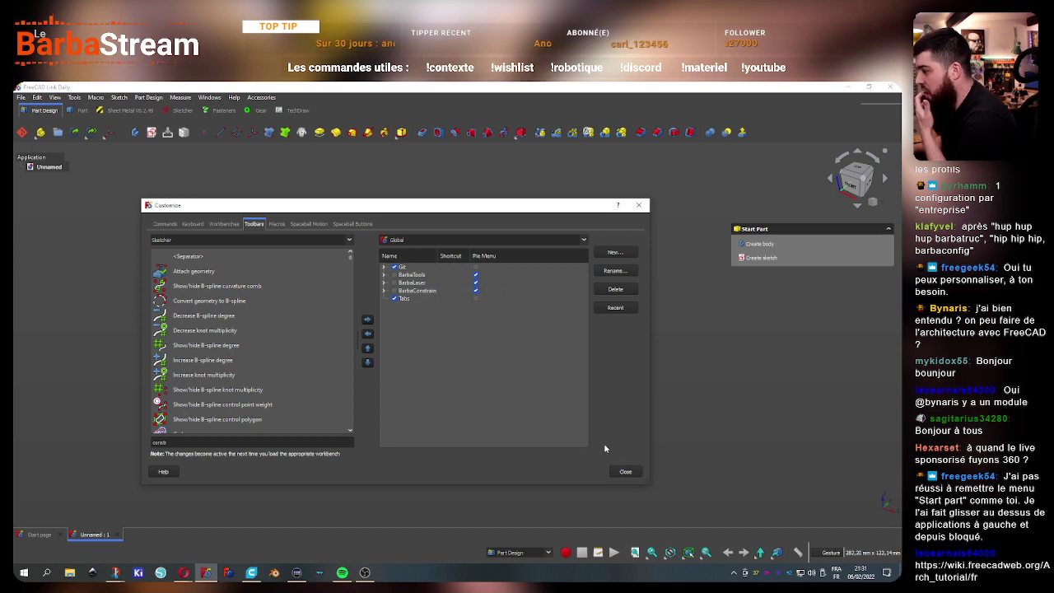
Close the Customize dialog, then browse and dismiss the workbench selector without switching
{"action": "left_click", "coordinate": [624, 471]}
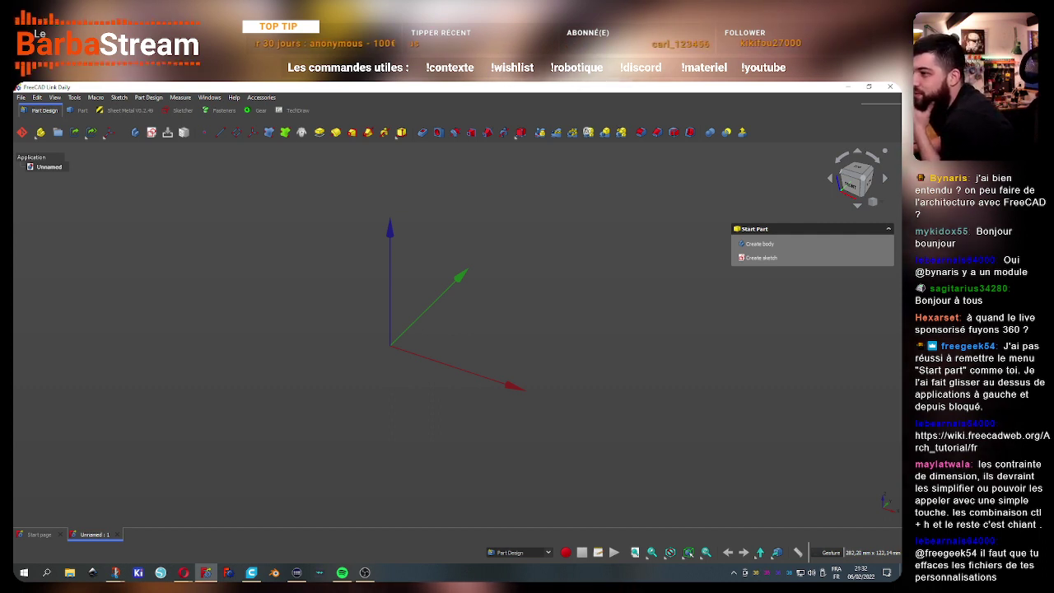
{"action": "left_click", "coordinate": [529, 551]}
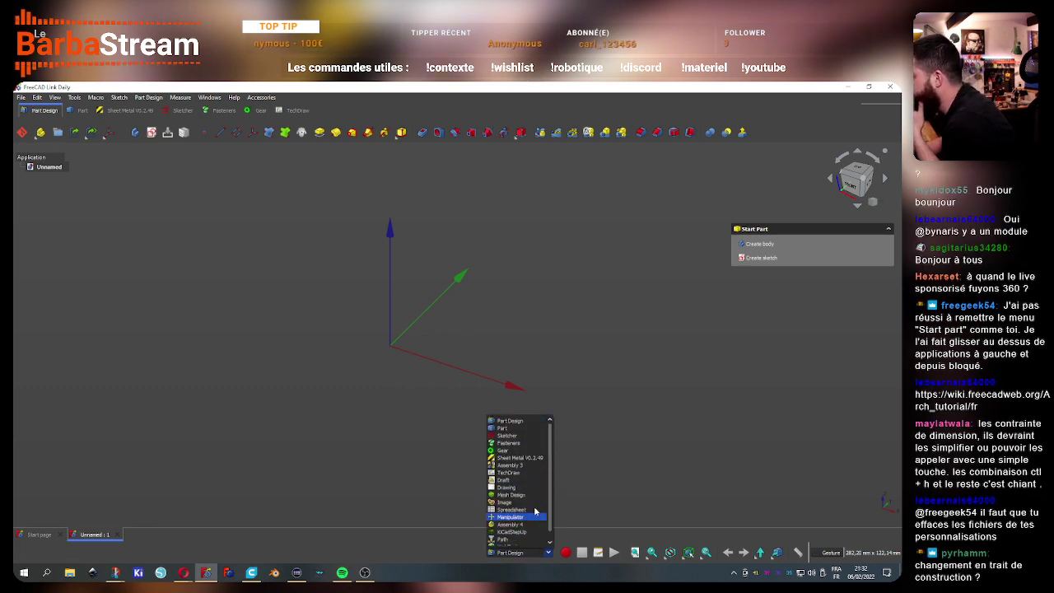
{"action": "scroll", "coordinate": [526, 490], "scroll_direction": "down", "scroll_amount": 1}
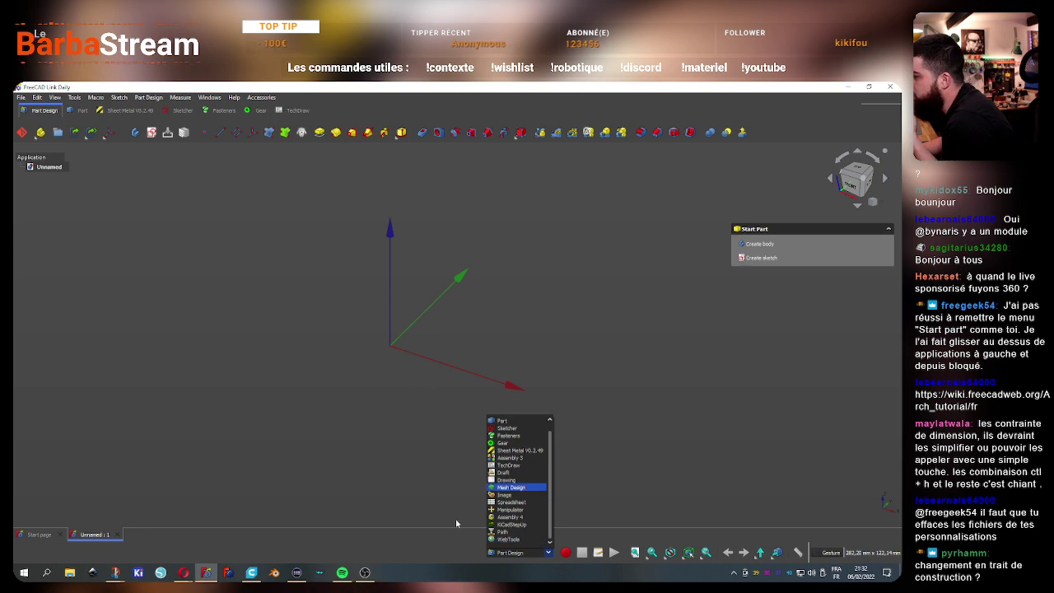
{"action": "left_click", "coordinate": [450, 551]}
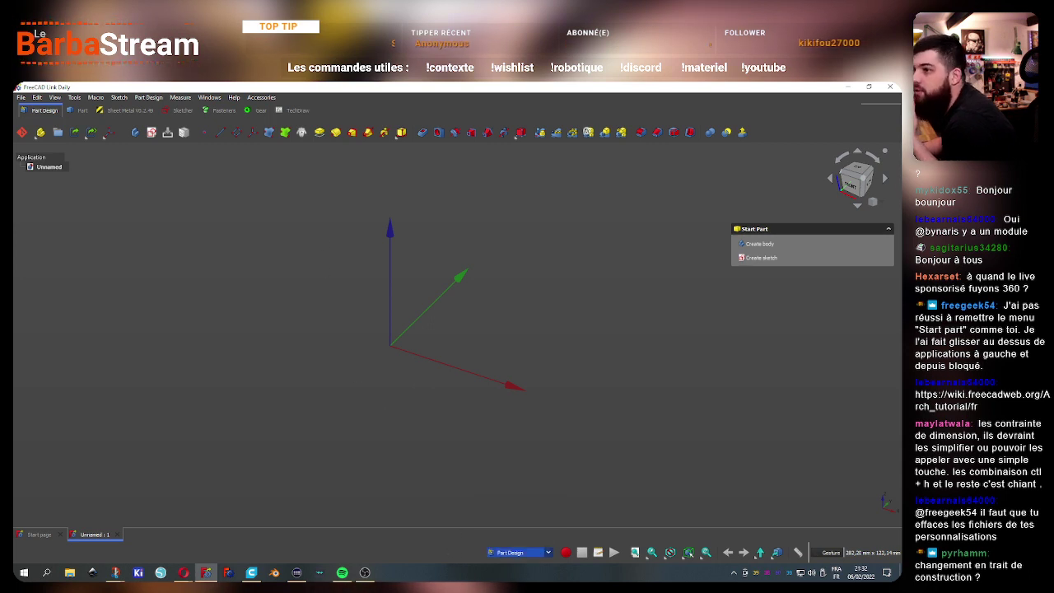
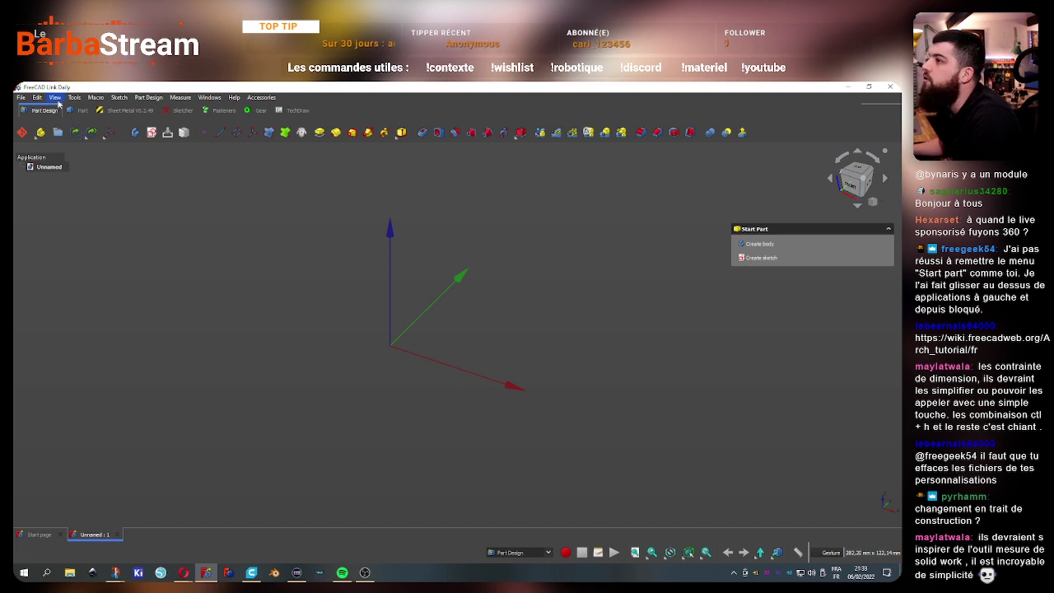
Open the Customize dialog on its Toolbars page
{"action": "left_click", "coordinate": [55, 97]}
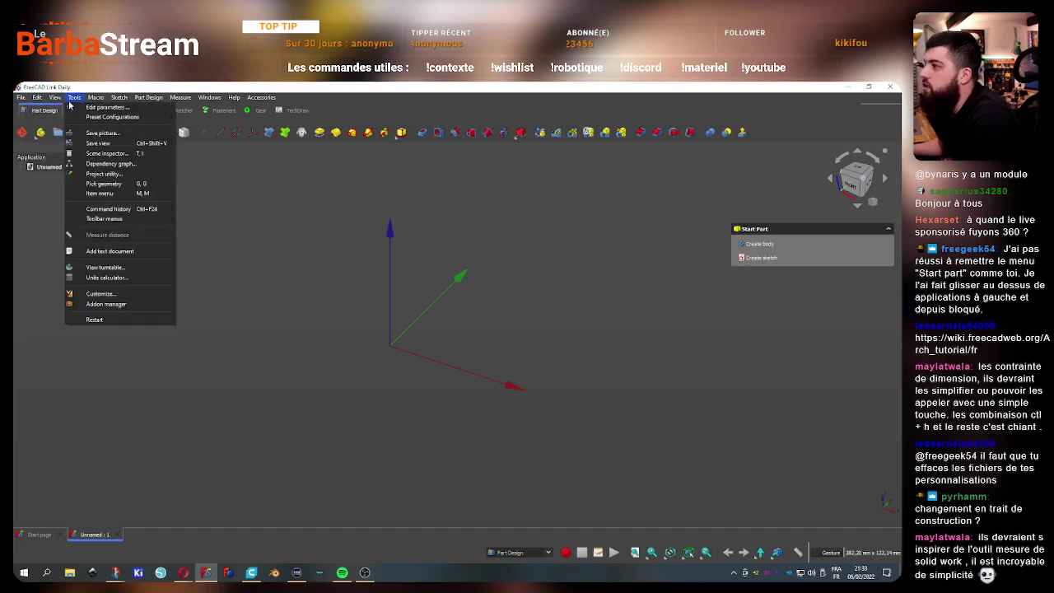
{"action": "left_click", "coordinate": [146, 293]}
{"action": "left_click", "coordinate": [235, 225]}
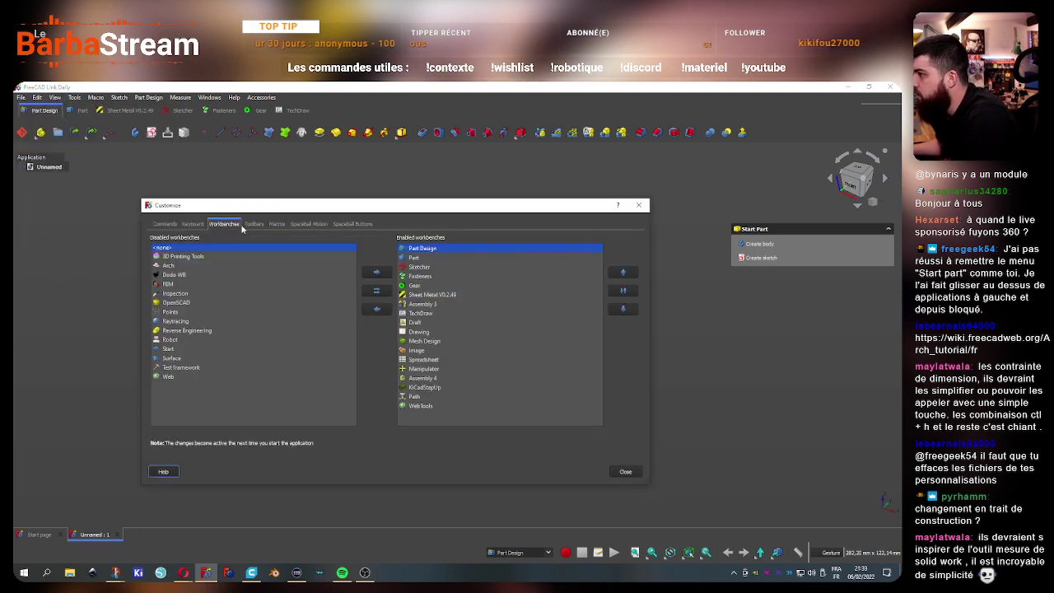
{"action": "left_click", "coordinate": [247, 226]}
Show the Global toolbars and expand BarbaConstrain to list its constraint commands
{"action": "left_click", "coordinate": [437, 240]}
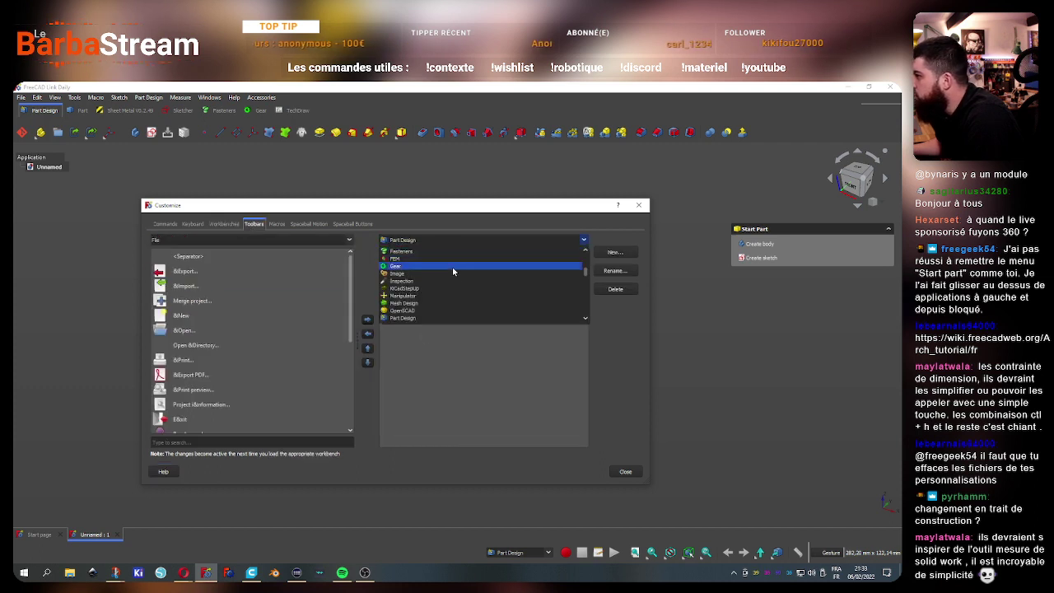
{"action": "left_click", "coordinate": [440, 241]}
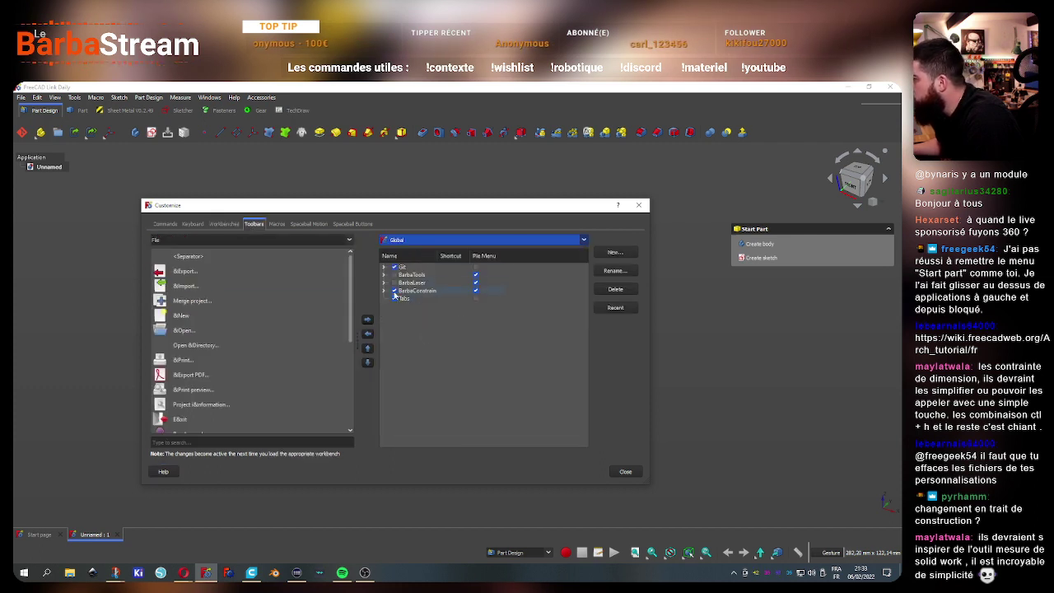
{"action": "left_click", "coordinate": [391, 292]}
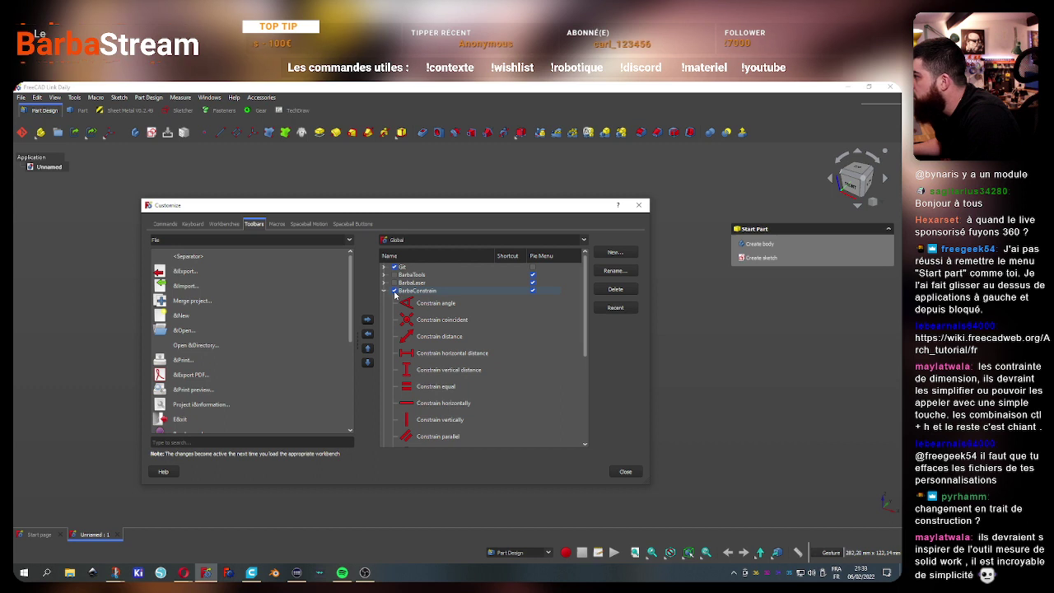
{"action": "scroll", "coordinate": [459, 347], "scroll_direction": "down", "scroll_amount": 2}
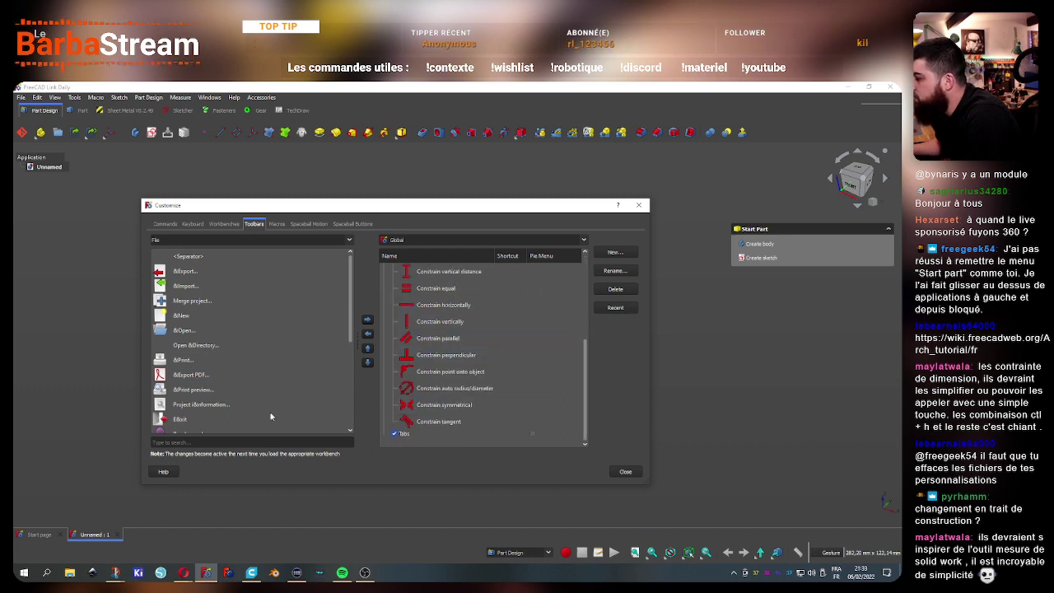
{"action": "left_click", "coordinate": [278, 236]}
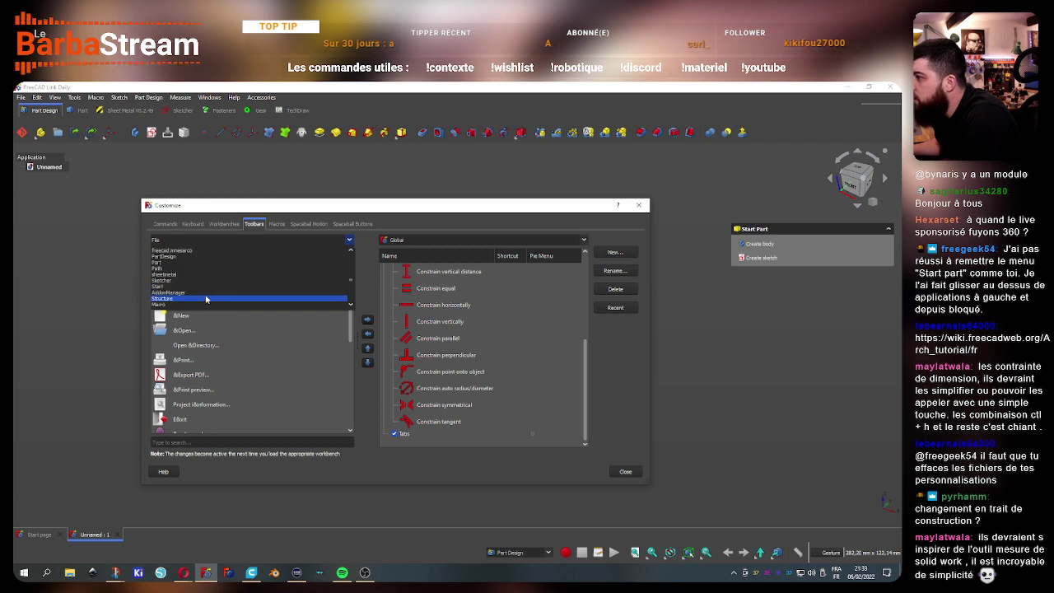
List the Sketcher workbench's commands and scroll down to Toggle construction geometry
{"action": "left_click", "coordinate": [220, 298]}
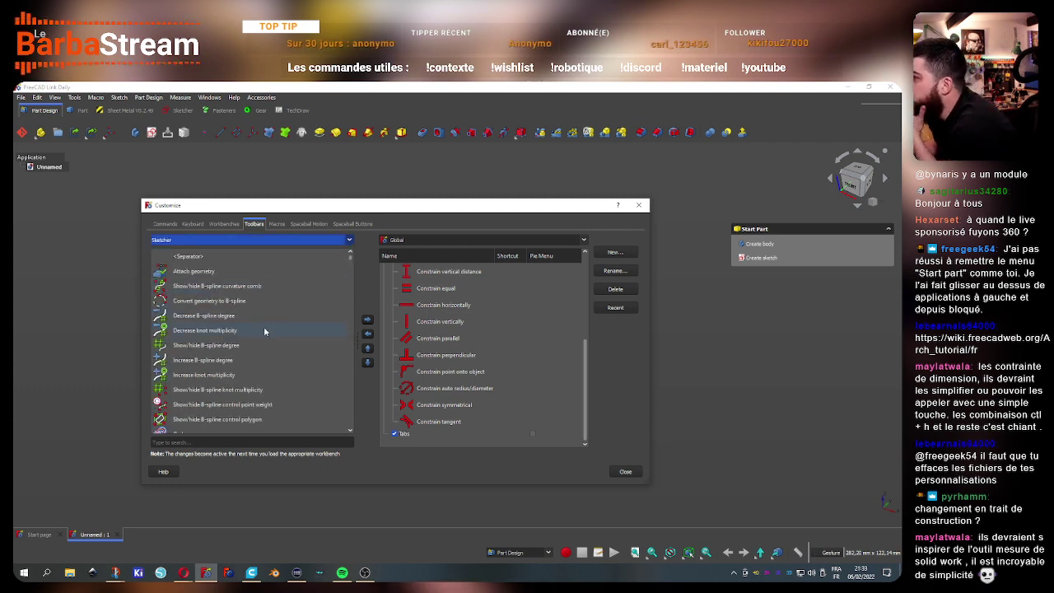
{"action": "scroll", "coordinate": [262, 326], "scroll_direction": "down", "scroll_amount": 3}
{"action": "scroll", "coordinate": [261, 327], "scroll_direction": "down", "scroll_amount": 2}
{"action": "scroll", "coordinate": [262, 330], "scroll_direction": "down", "scroll_amount": 2}
{"action": "scroll", "coordinate": [260, 331], "scroll_direction": "down", "scroll_amount": 2}
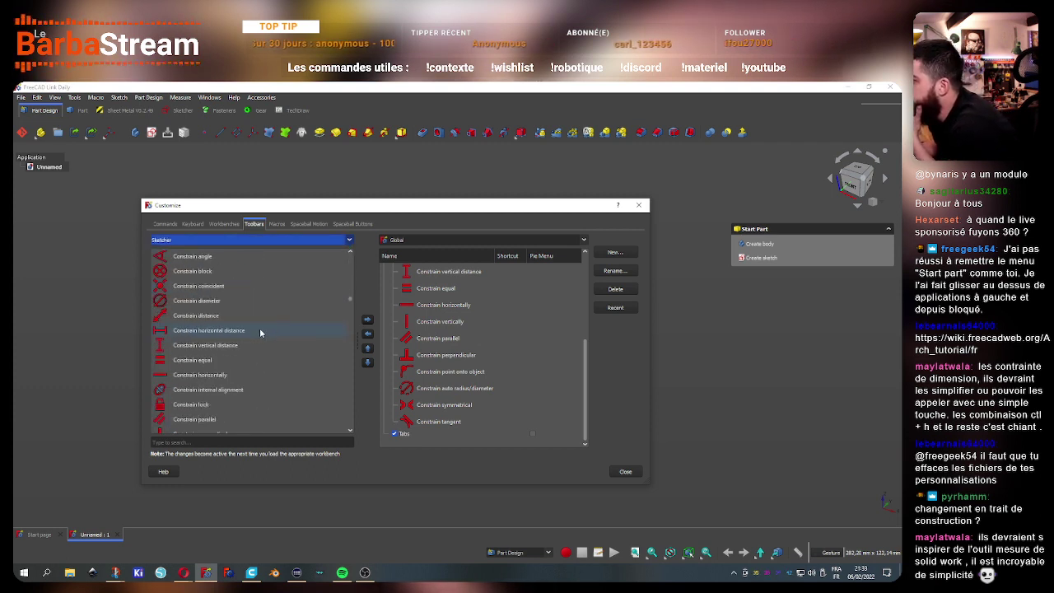
{"action": "scroll", "coordinate": [260, 331], "scroll_direction": "down", "scroll_amount": 2}
{"action": "scroll", "coordinate": [259, 331], "scroll_direction": "down", "scroll_amount": 2}
{"action": "scroll", "coordinate": [259, 332], "scroll_direction": "down", "scroll_amount": 5}
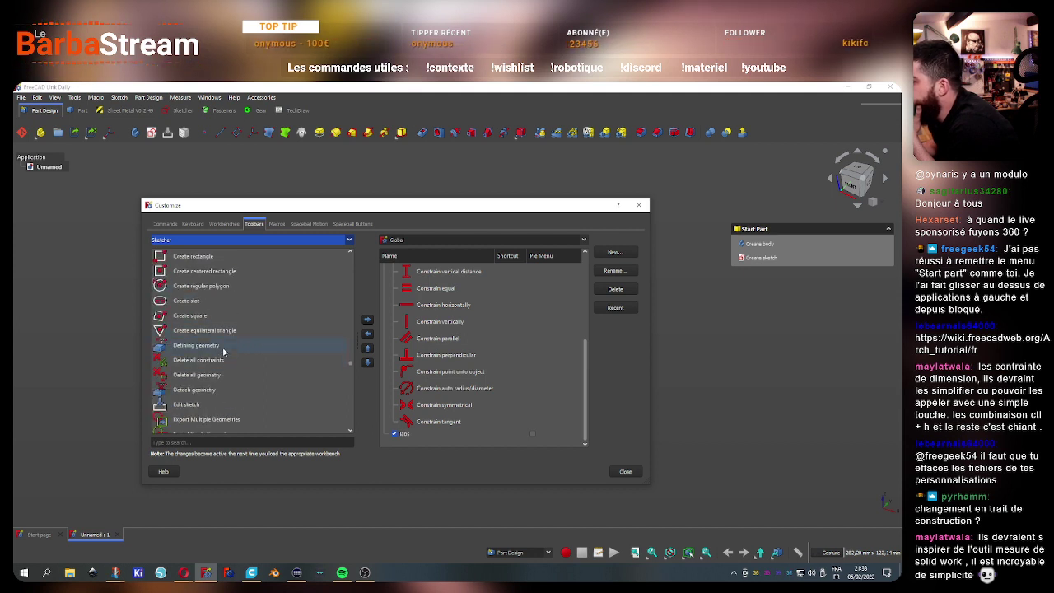
{"action": "scroll", "coordinate": [223, 351], "scroll_direction": "down", "scroll_amount": 3}
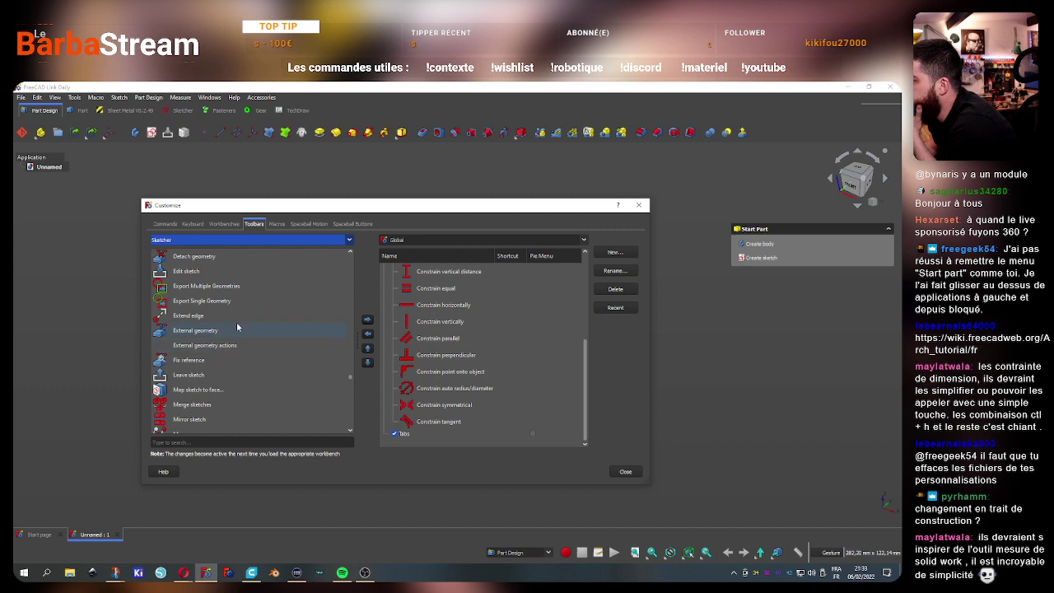
{"action": "scroll", "coordinate": [219, 368], "scroll_direction": "up", "scroll_amount": 1}
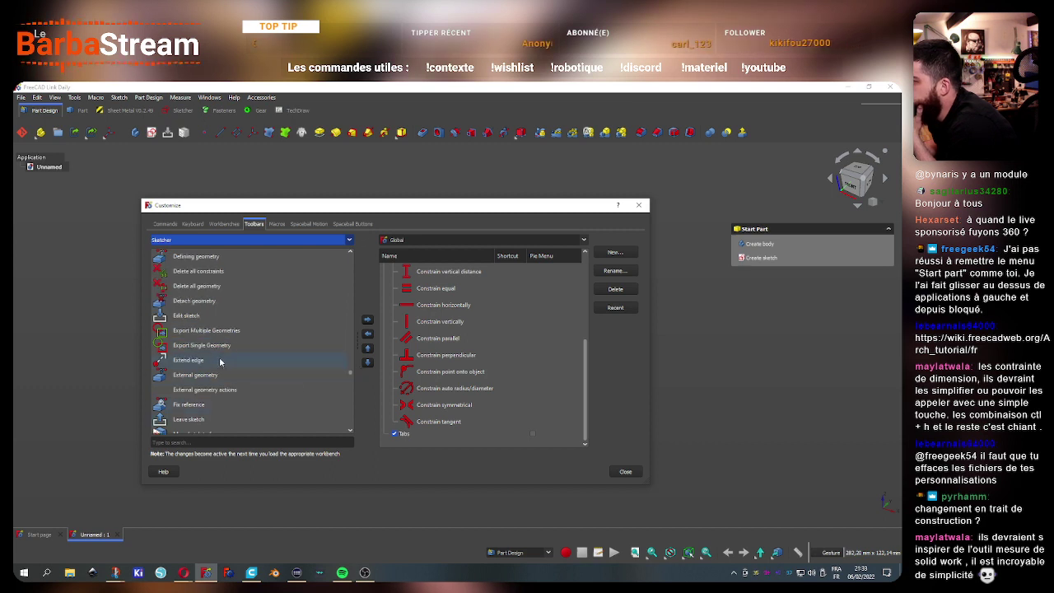
{"action": "scroll", "coordinate": [219, 362], "scroll_direction": "down", "scroll_amount": 3}
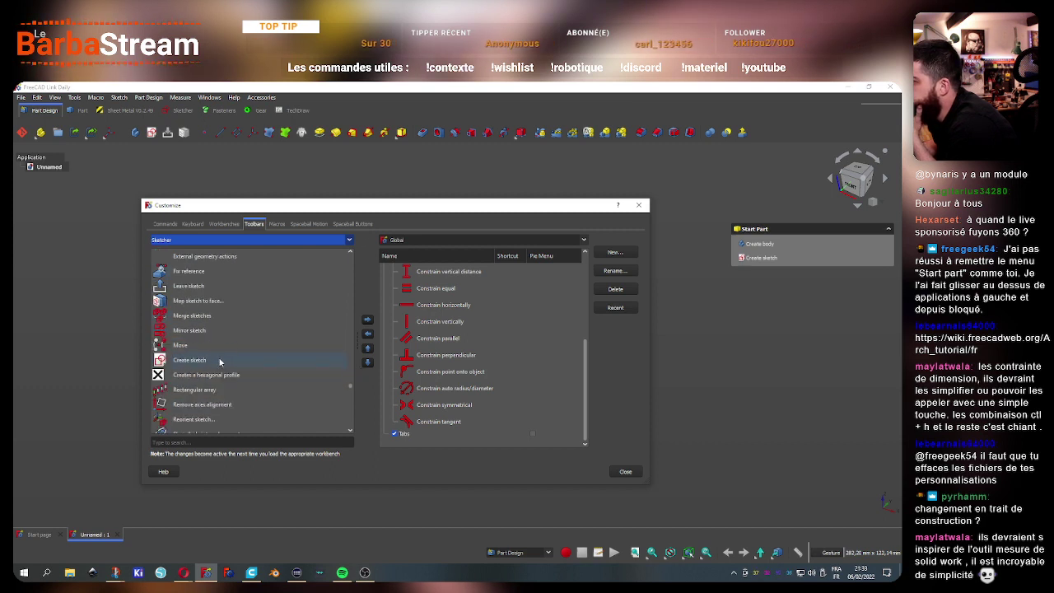
{"action": "scroll", "coordinate": [220, 362], "scroll_direction": "down", "scroll_amount": 2}
{"action": "scroll", "coordinate": [220, 362], "scroll_direction": "down", "scroll_amount": 3}
{"action": "scroll", "coordinate": [219, 364], "scroll_direction": "down", "scroll_amount": 2}
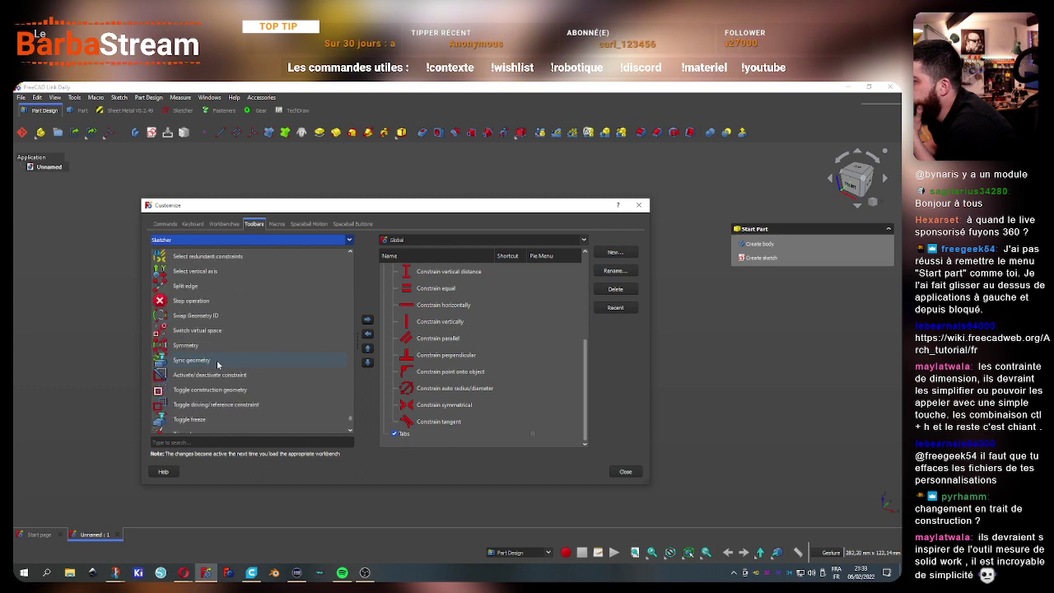
{"action": "scroll", "coordinate": [248, 372], "scroll_direction": "down", "scroll_amount": 2}
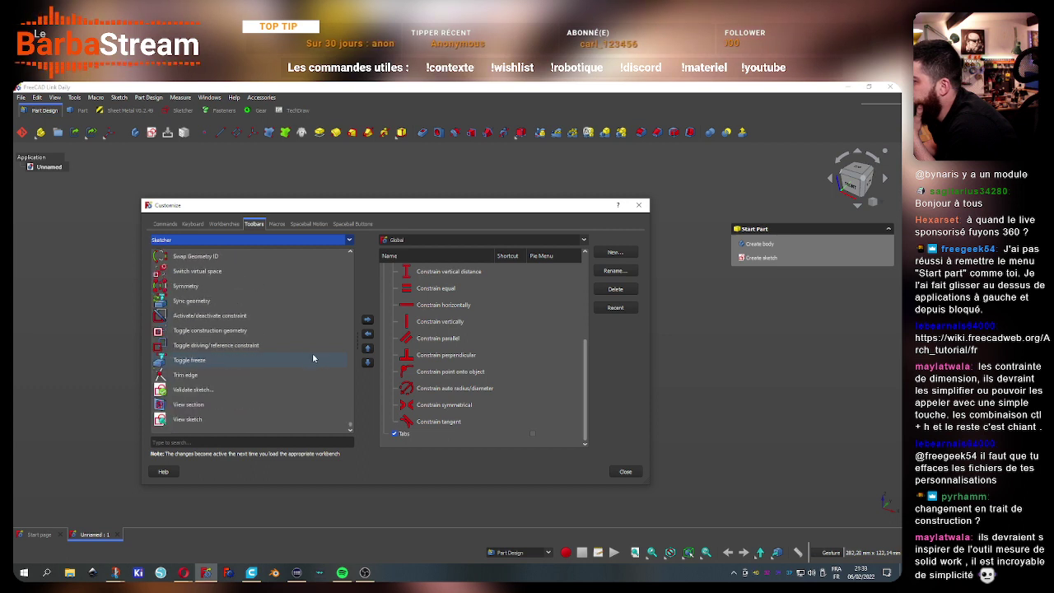
Select Toggle construction geometry with BarbaConstrain as the destination toolbar
{"action": "left_click", "coordinate": [227, 333]}
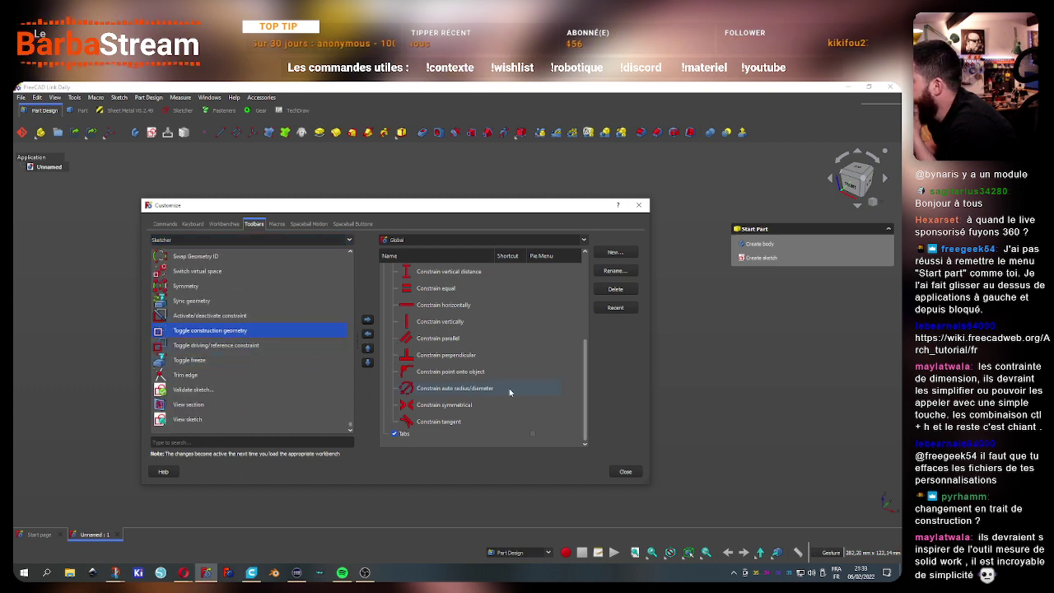
{"action": "scroll", "coordinate": [508, 388], "scroll_direction": "up", "scroll_amount": 3}
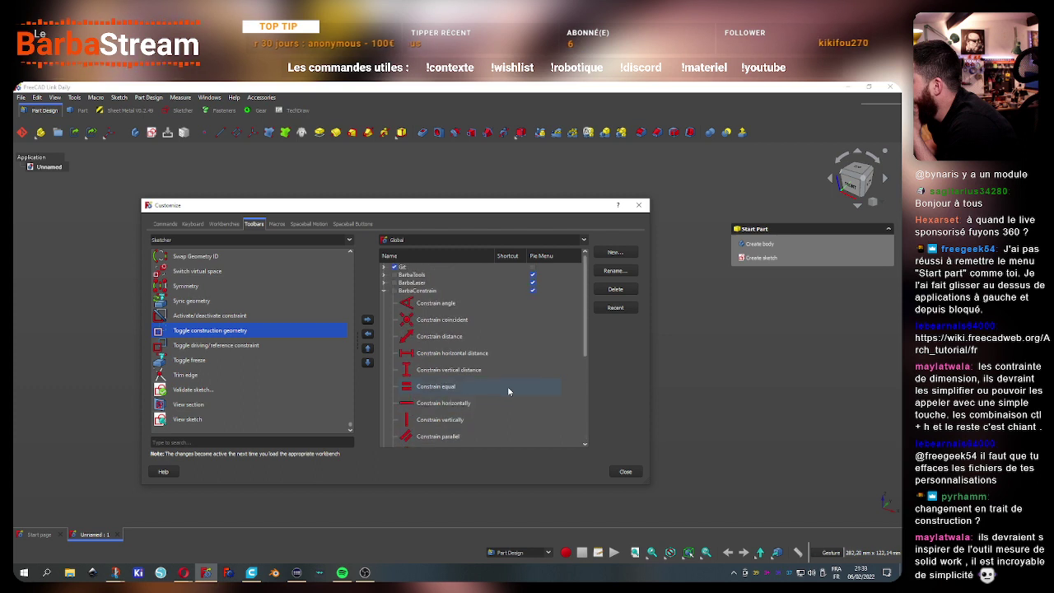
{"action": "left_click", "coordinate": [417, 290]}
Add Toggle construction geometry to BarbaConstrain and reposition the Customize dialog
{"action": "scroll", "coordinate": [544, 396], "scroll_direction": "down", "scroll_amount": 3}
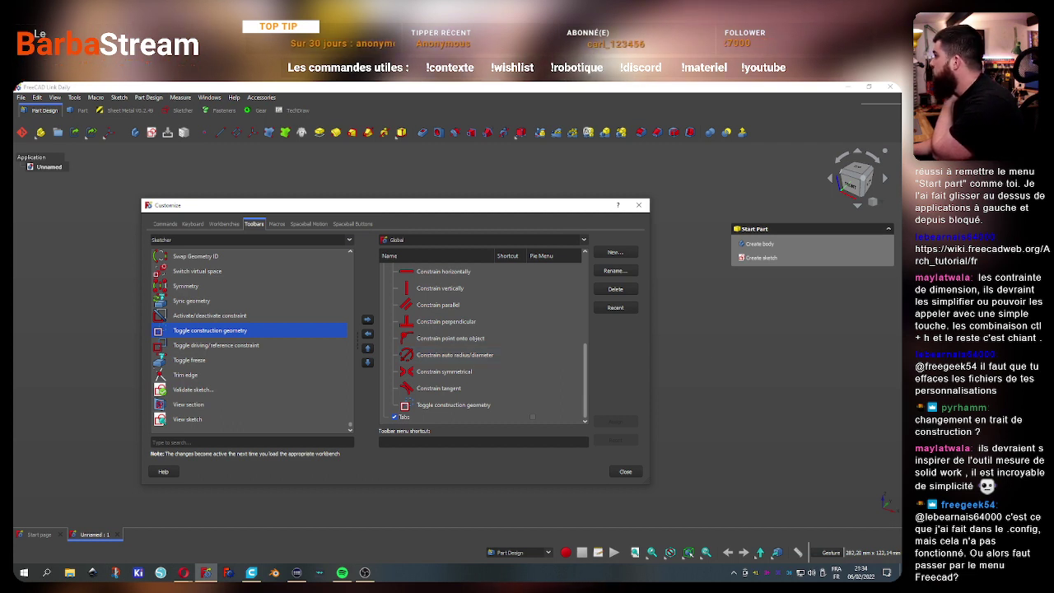
{"action": "key", "text": "alt+Tab"}
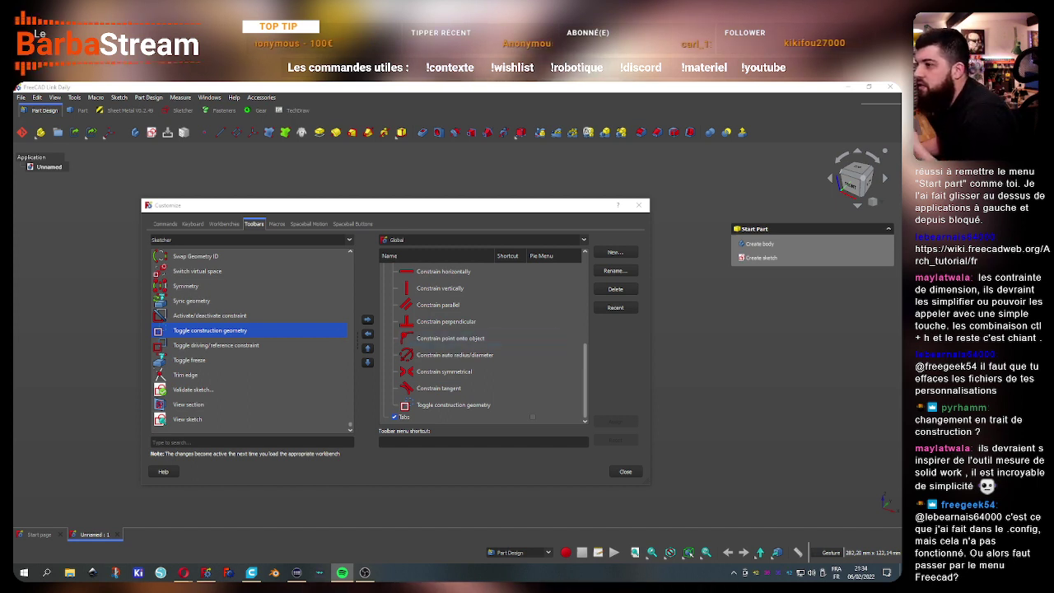
{"action": "scroll", "coordinate": [482, 415], "scroll_direction": "up", "scroll_amount": 3}
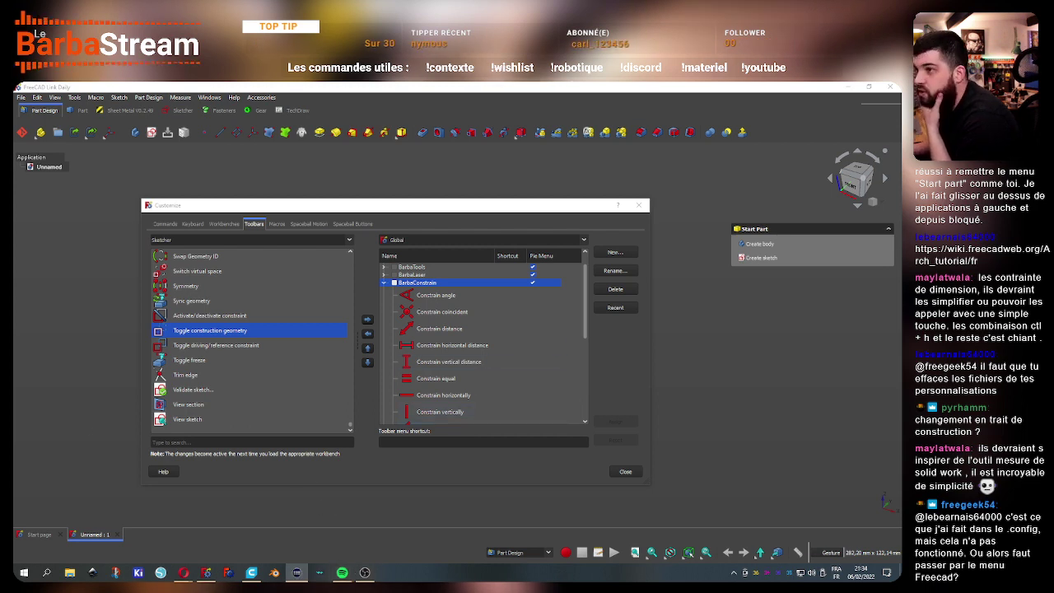
{"action": "left_click", "coordinate": [296, 572]}
{"action": "left_click_drag", "start_coordinate": [466, 183], "coordinate": [285, 193]}
{"action": "left_click_drag", "start_coordinate": [687, 195], "coordinate": [708, 194]}
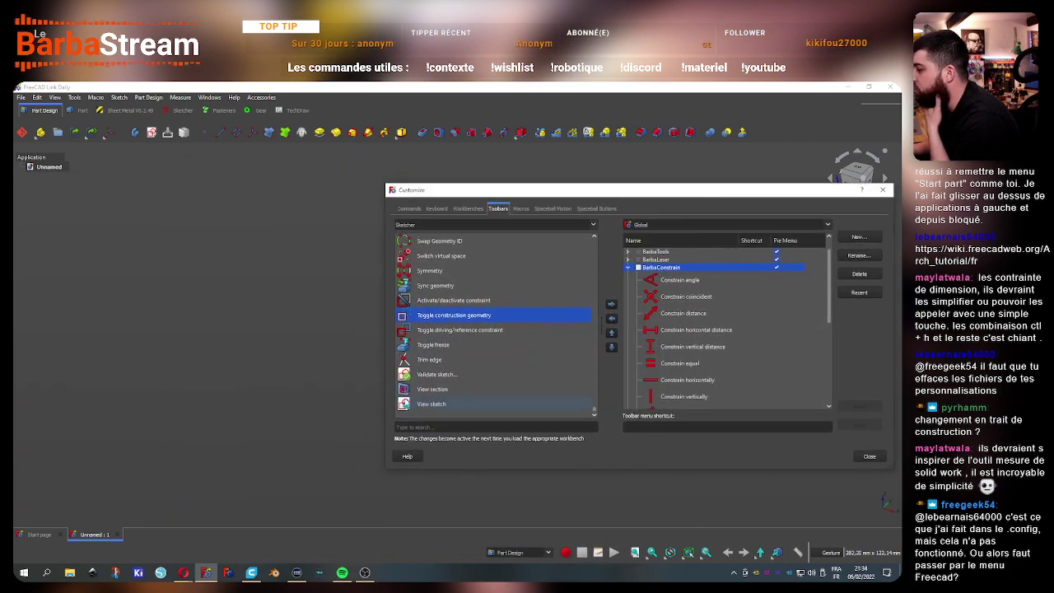
{"action": "left_click_drag", "start_coordinate": [609, 191], "coordinate": [523, 190]}
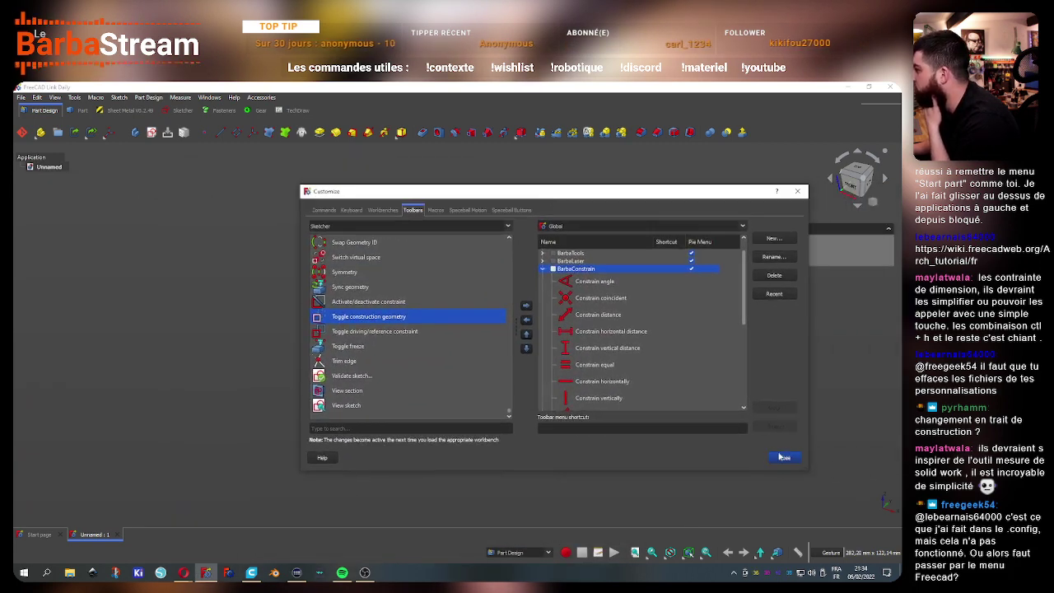
Close Customize and give Stream Deck's yellow Create part key the shortcut F13
{"action": "left_click", "coordinate": [783, 456]}
{"action": "left_click", "coordinate": [296, 572]}
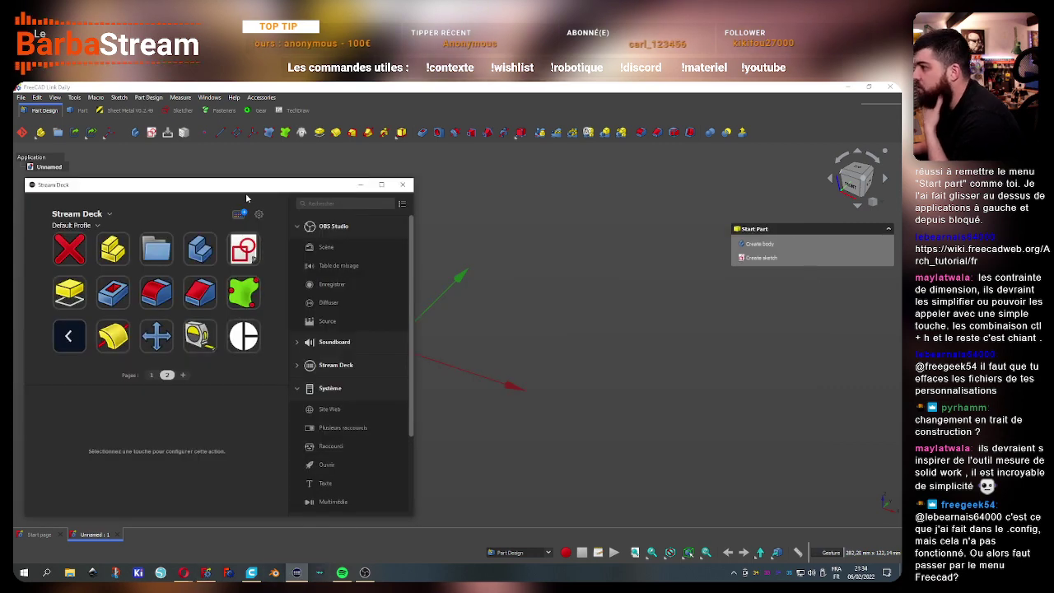
{"action": "left_click_drag", "start_coordinate": [247, 176], "coordinate": [376, 177]}
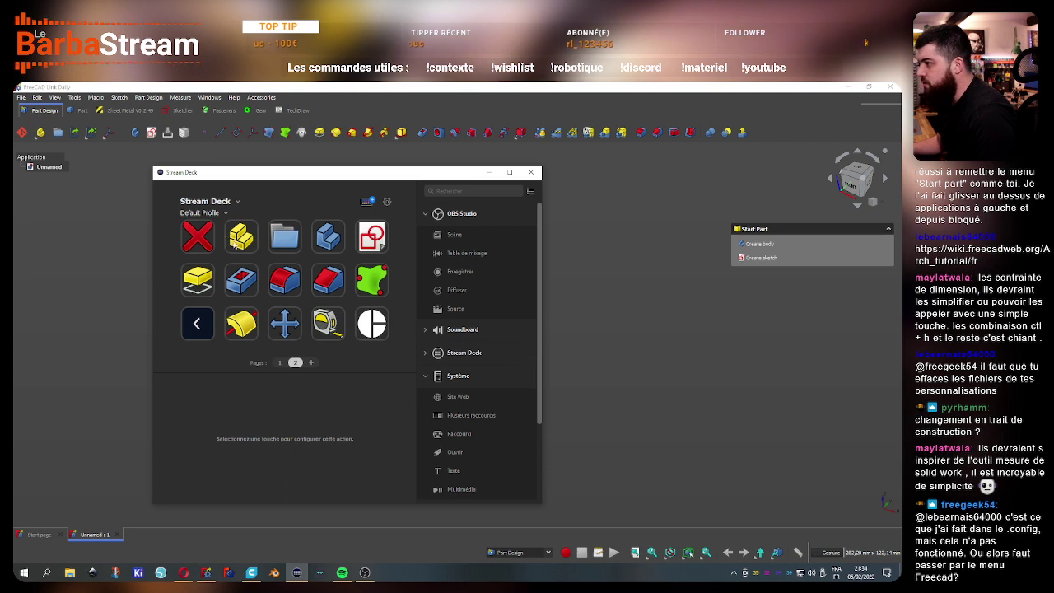
{"action": "left_click", "coordinate": [251, 239]}
{"action": "left_click", "coordinate": [286, 435]}
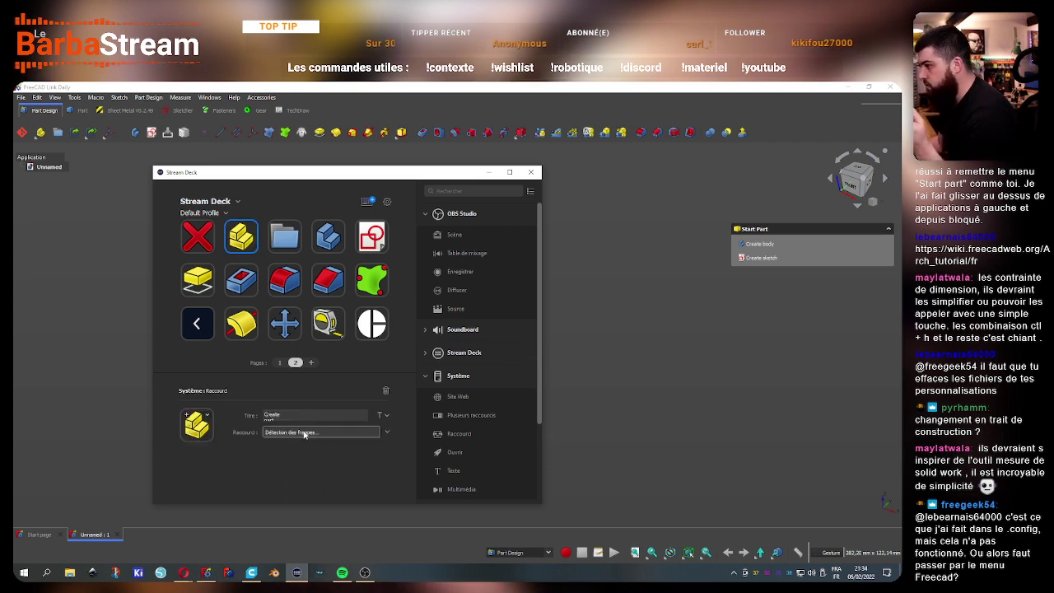
{"action": "key", "text": "F13"}
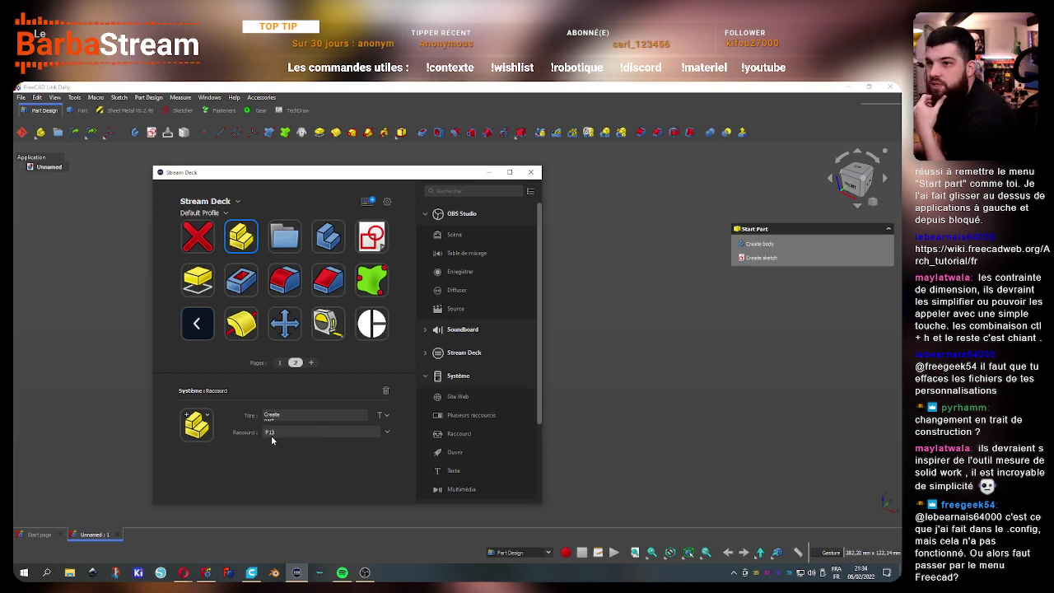
Review the shortcuts on the folder, blue part, Create Sketch and Pad keys
{"action": "left_click", "coordinate": [295, 250]}
{"action": "left_click", "coordinate": [329, 247]}
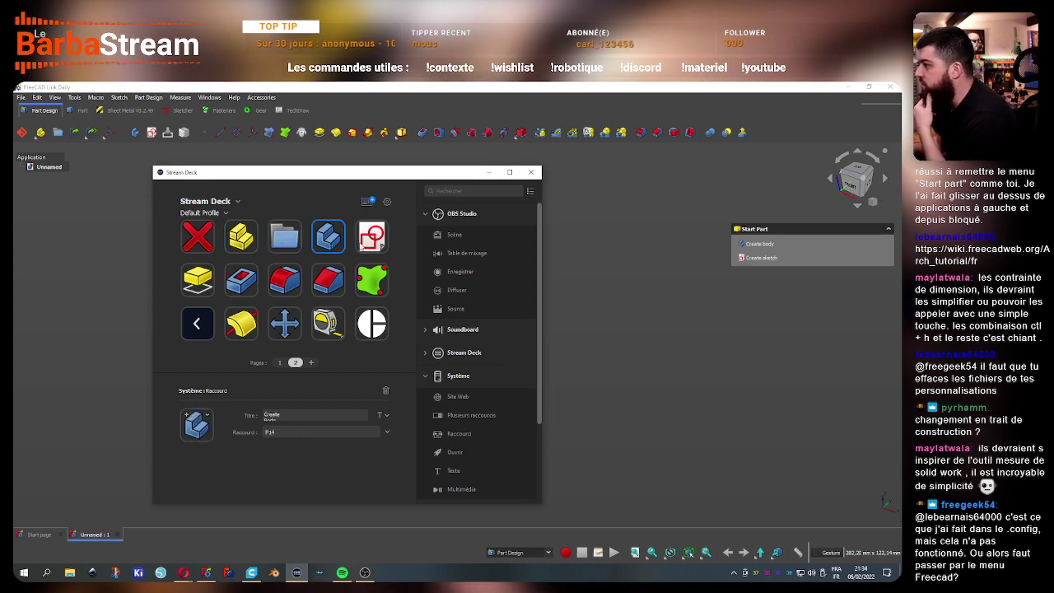
{"action": "left_click", "coordinate": [374, 237]}
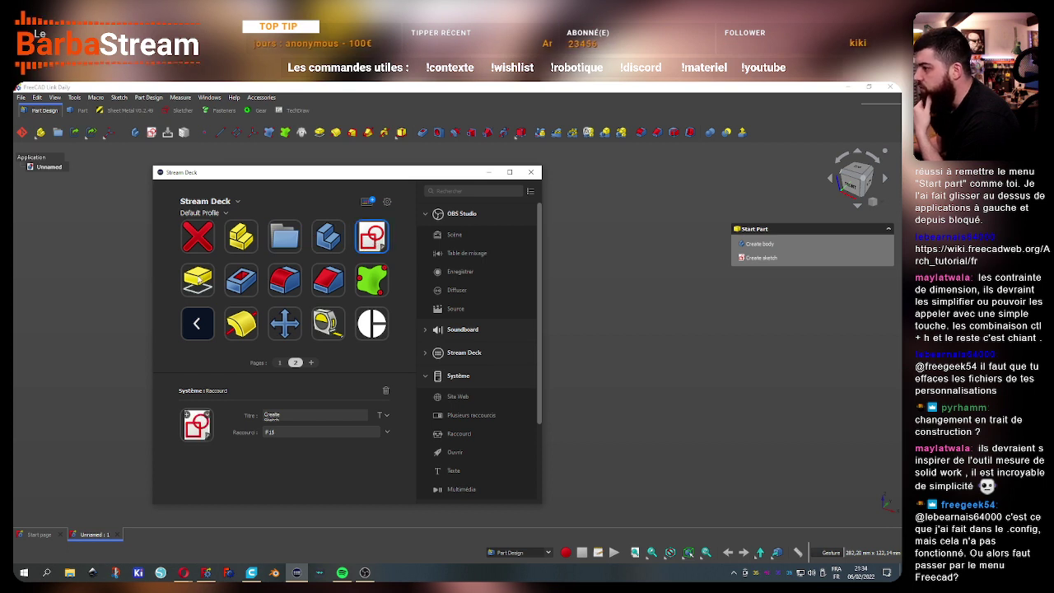
{"action": "left_click", "coordinate": [200, 280]}
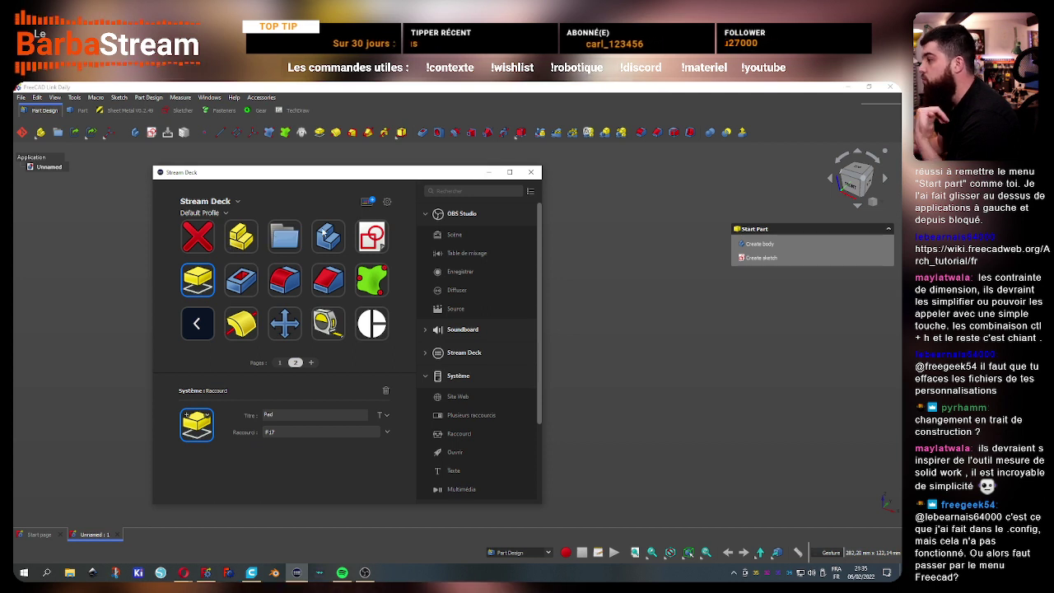
{"action": "left_click_drag", "start_coordinate": [263, 172], "coordinate": [0, 172]}
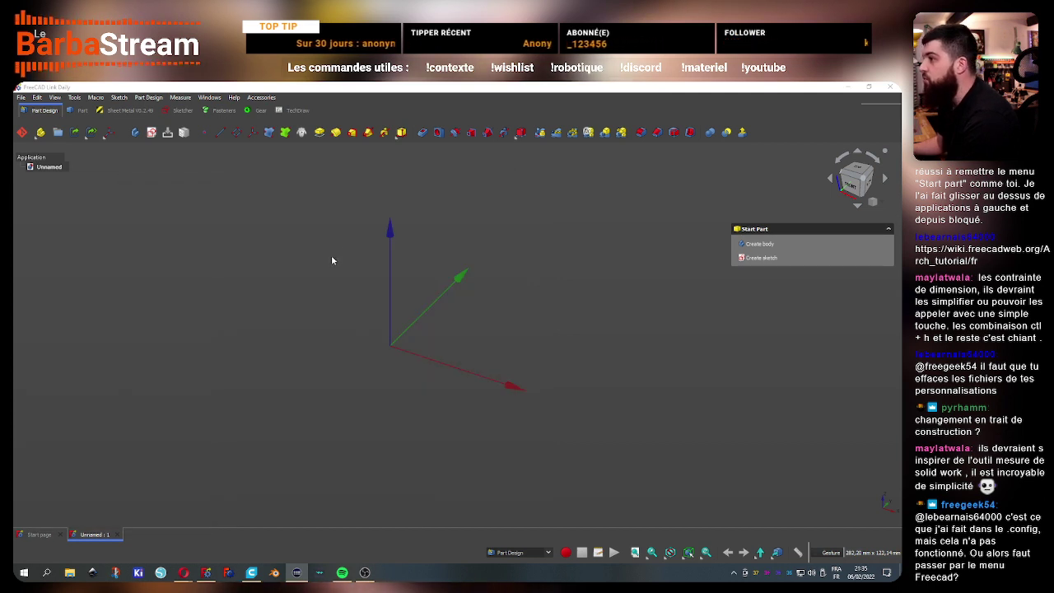
{"action": "left_click", "coordinate": [21, 97]}
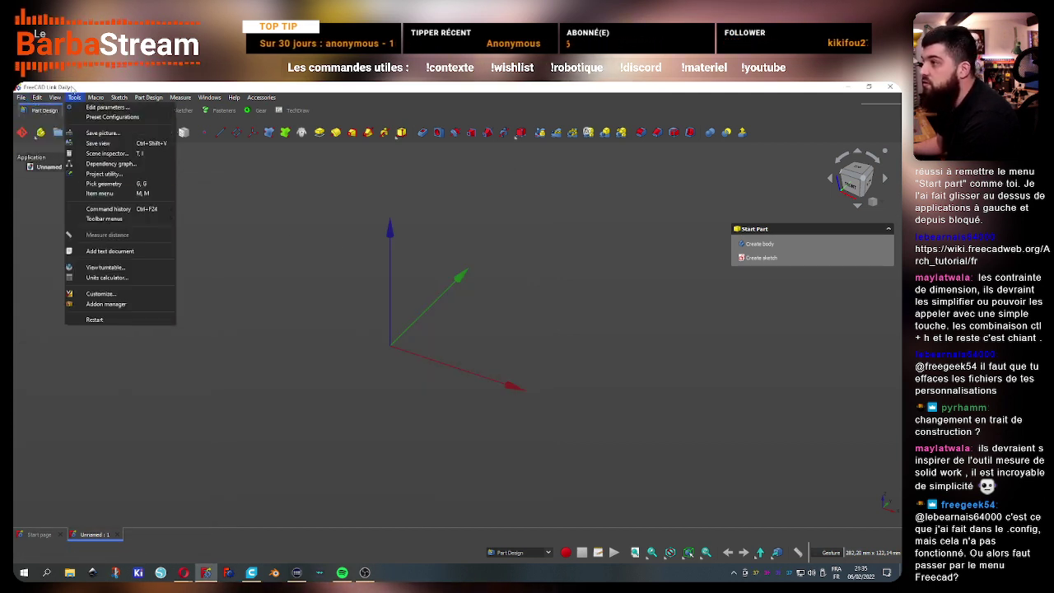
{"action": "left_click", "coordinate": [130, 294]}
{"action": "left_click", "coordinate": [413, 210]}
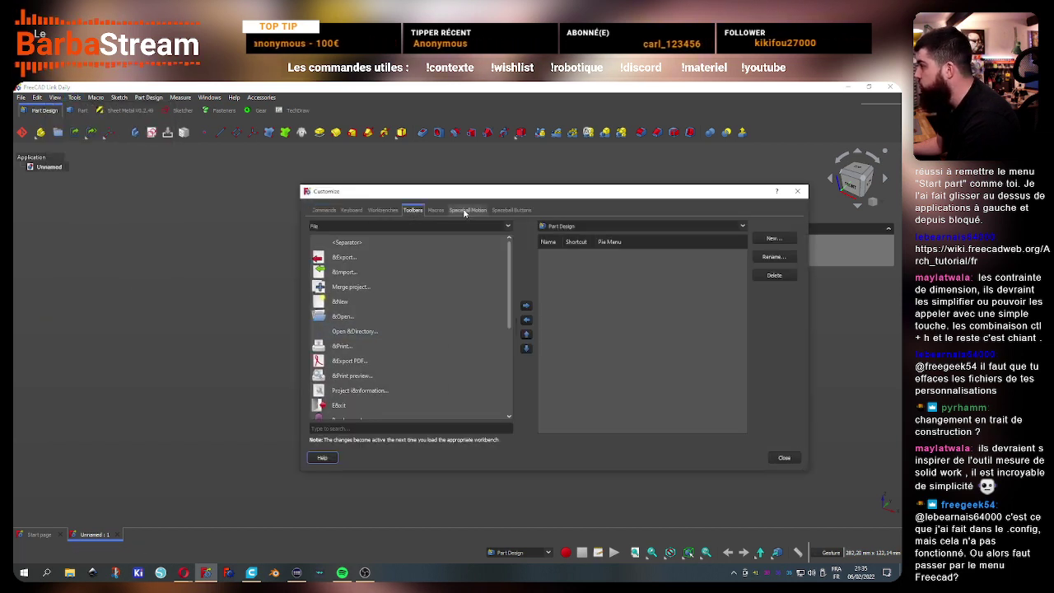
{"action": "left_click", "coordinate": [590, 225]}
{"action": "left_click", "coordinate": [593, 237]}
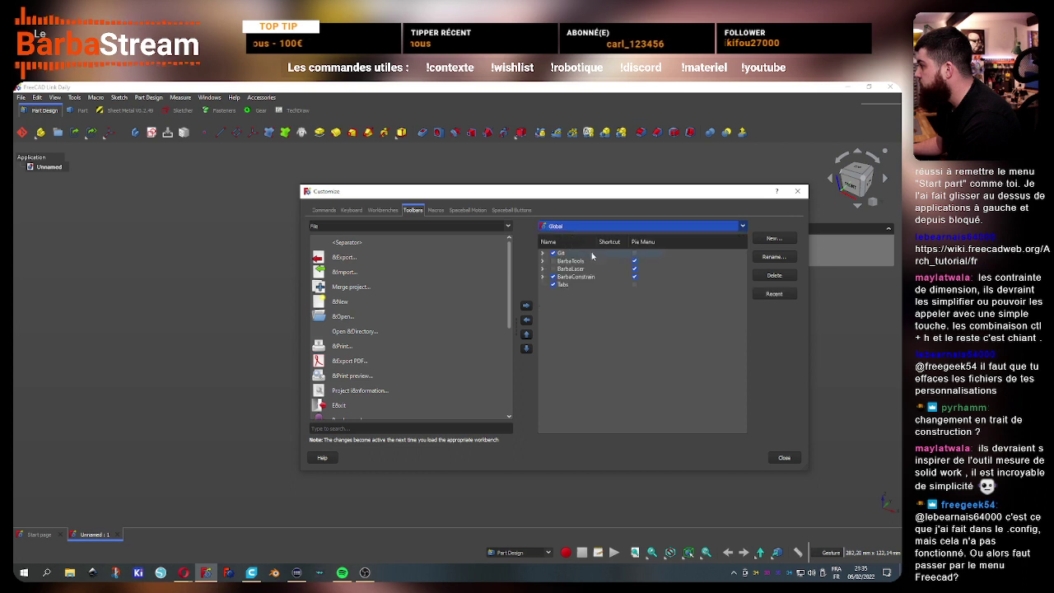
{"action": "left_click", "coordinate": [556, 281]}
{"action": "left_click", "coordinate": [542, 278]}
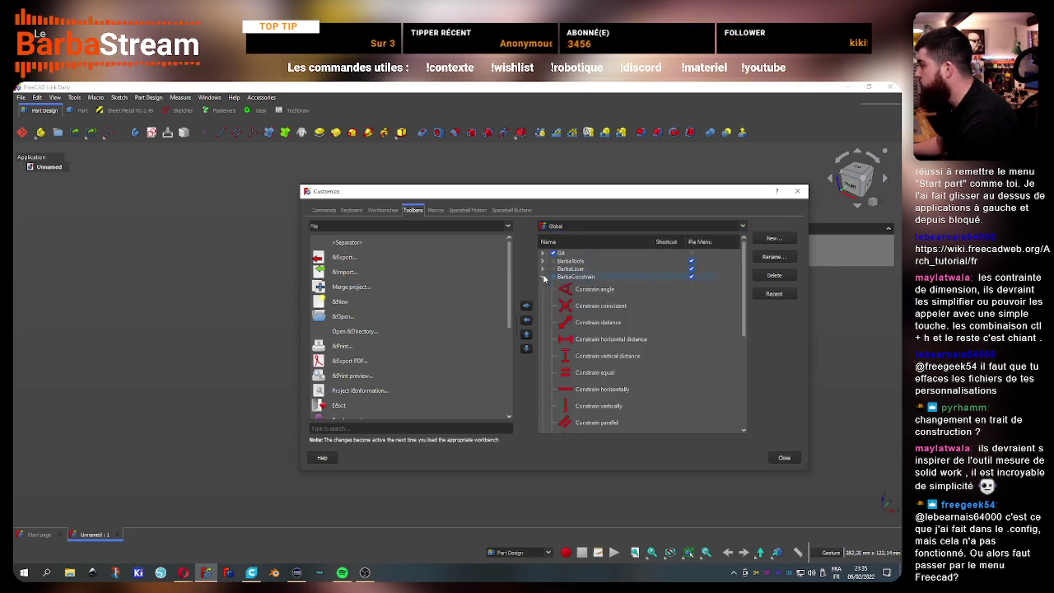
{"action": "left_click", "coordinate": [543, 277]}
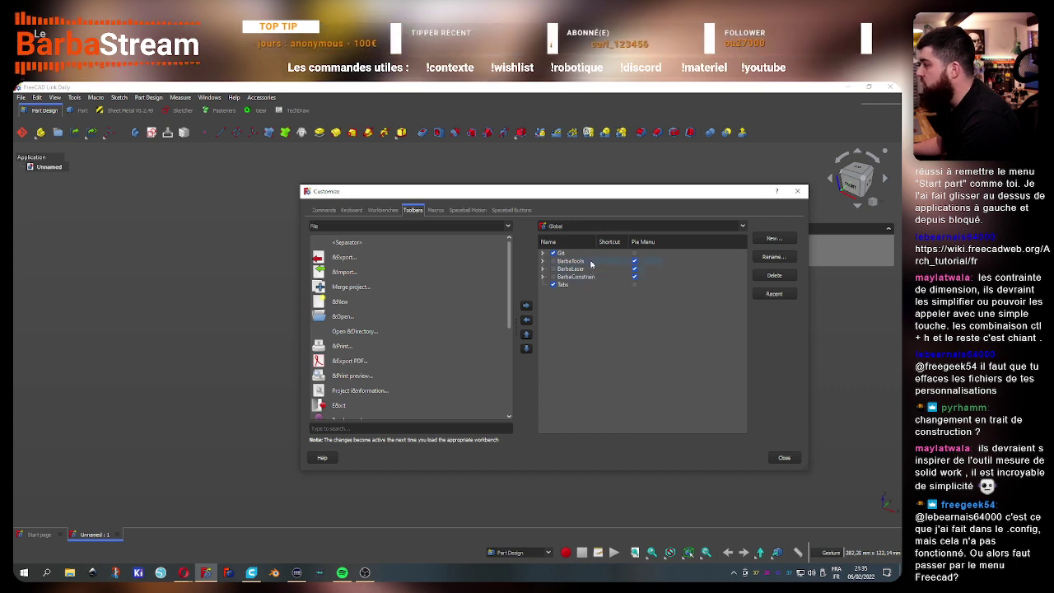
{"action": "left_click", "coordinate": [578, 262]}
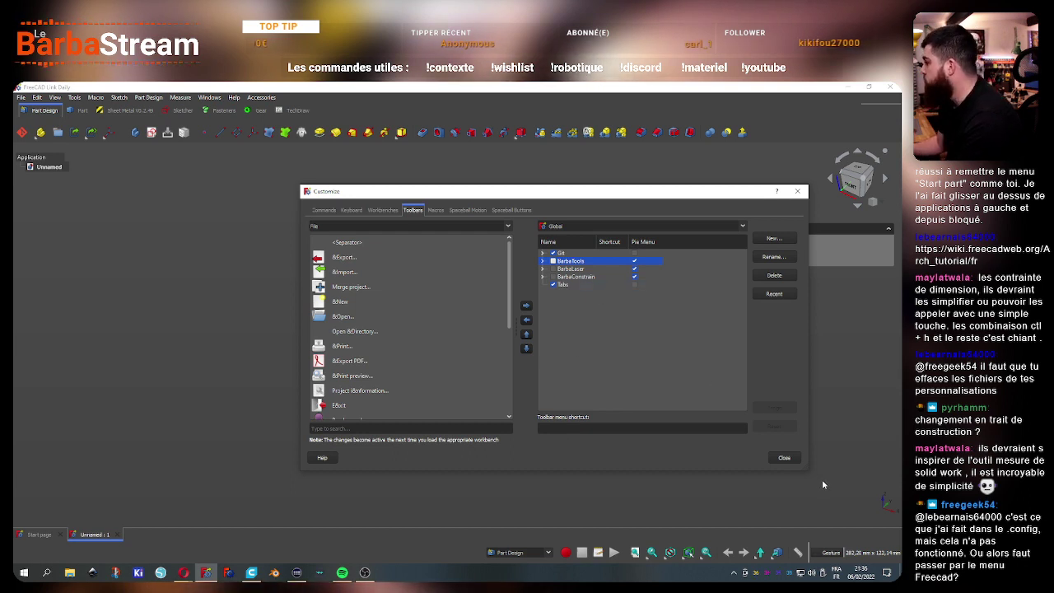
{"action": "left_click", "coordinate": [785, 458]}
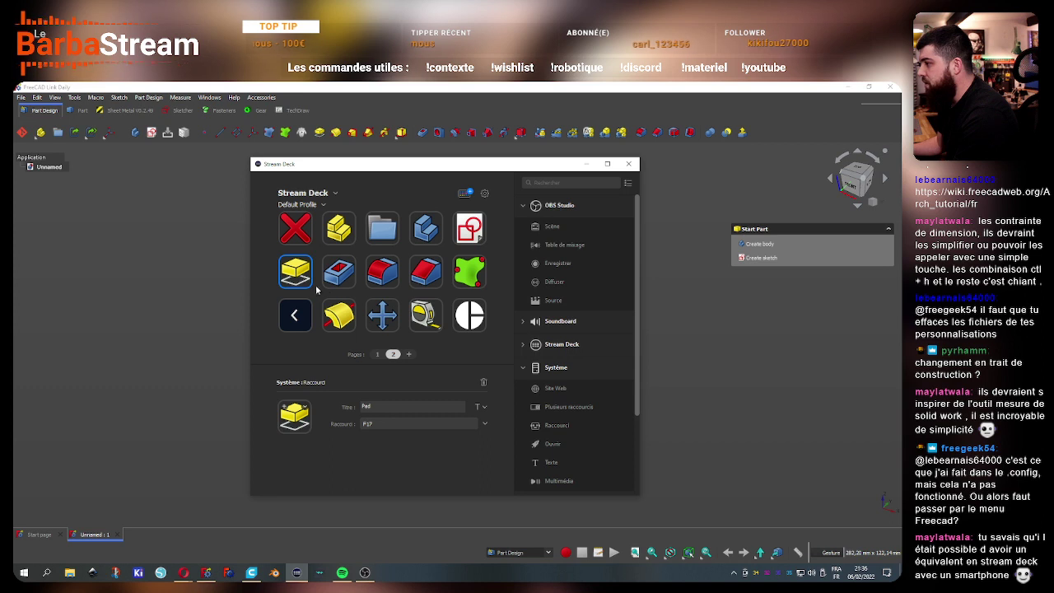
Delete the Pad, Pocket, Fillet and Chamfer keys from page 2
{"action": "left_click", "coordinate": [338, 271]}
{"action": "left_click", "coordinate": [295, 272]}
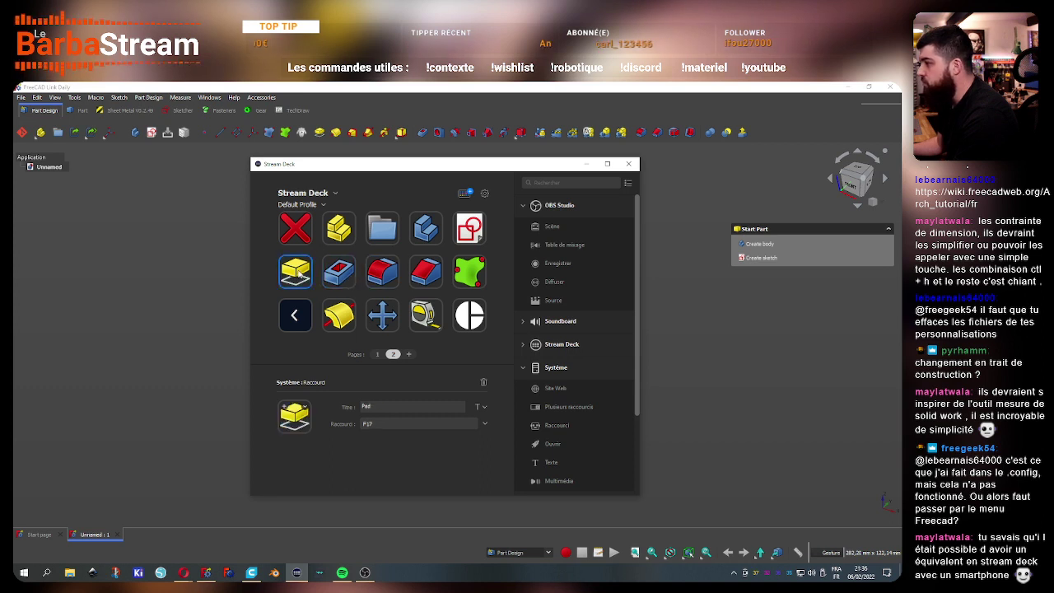
{"action": "left_click", "coordinate": [483, 385]}
{"action": "left_click", "coordinate": [466, 353]}
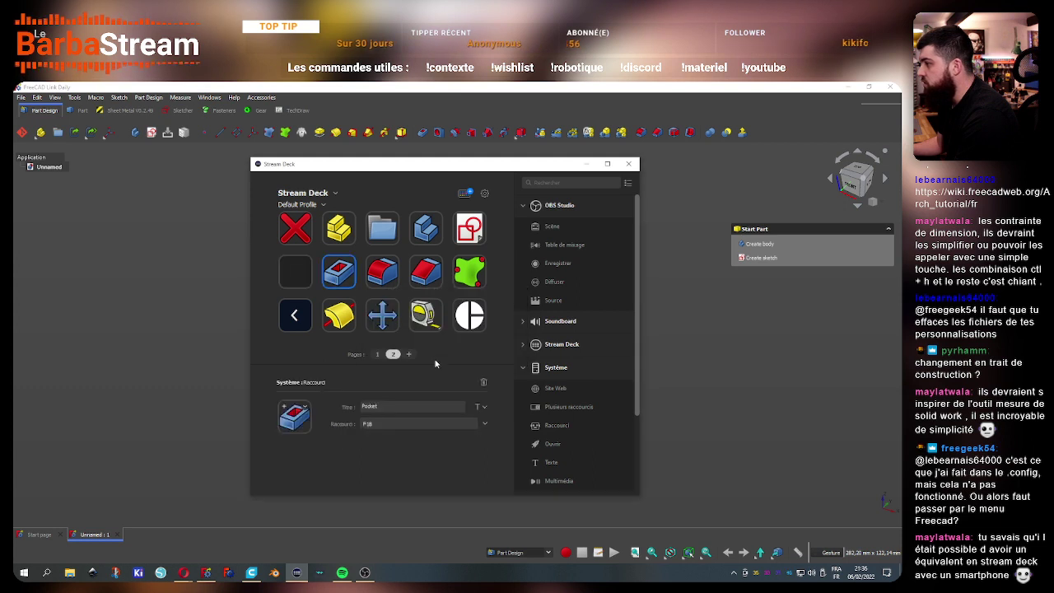
{"action": "left_click", "coordinate": [484, 382]}
{"action": "left_click", "coordinate": [466, 354]}
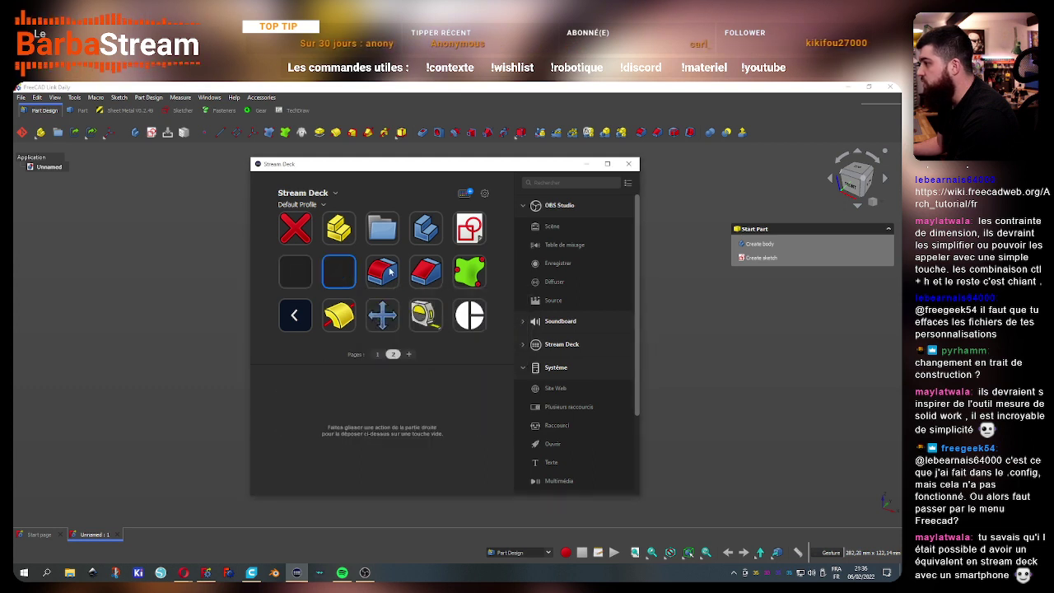
{"action": "left_click", "coordinate": [484, 383]}
{"action": "left_click", "coordinate": [466, 353]}
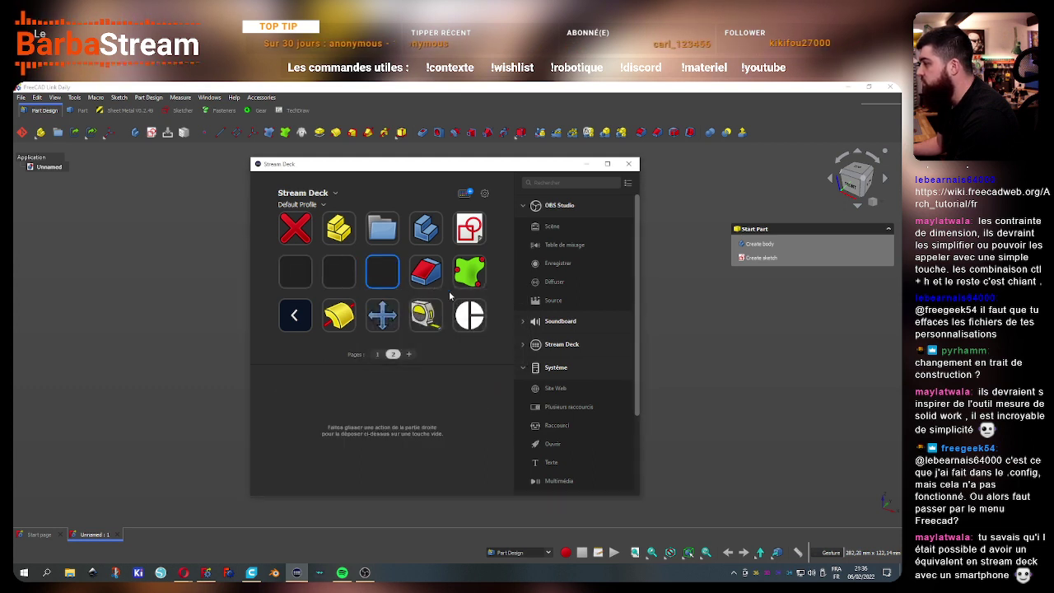
{"action": "left_click", "coordinate": [484, 384]}
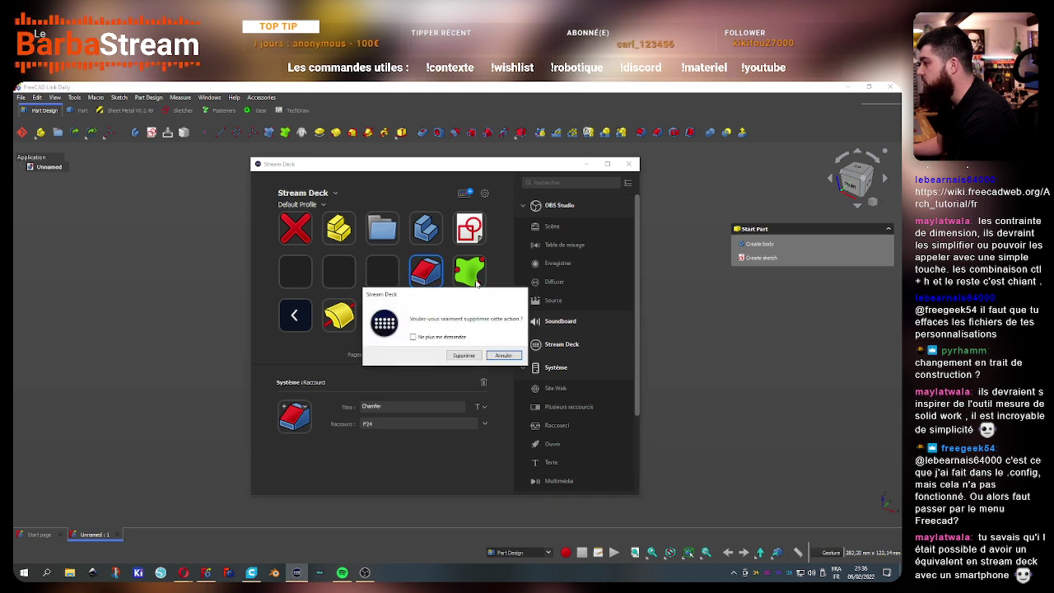
{"action": "left_click", "coordinate": [456, 355]}
Delete the SubObject, Revolution, Move and Measure keys from page 2
{"action": "left_click", "coordinate": [485, 384]}
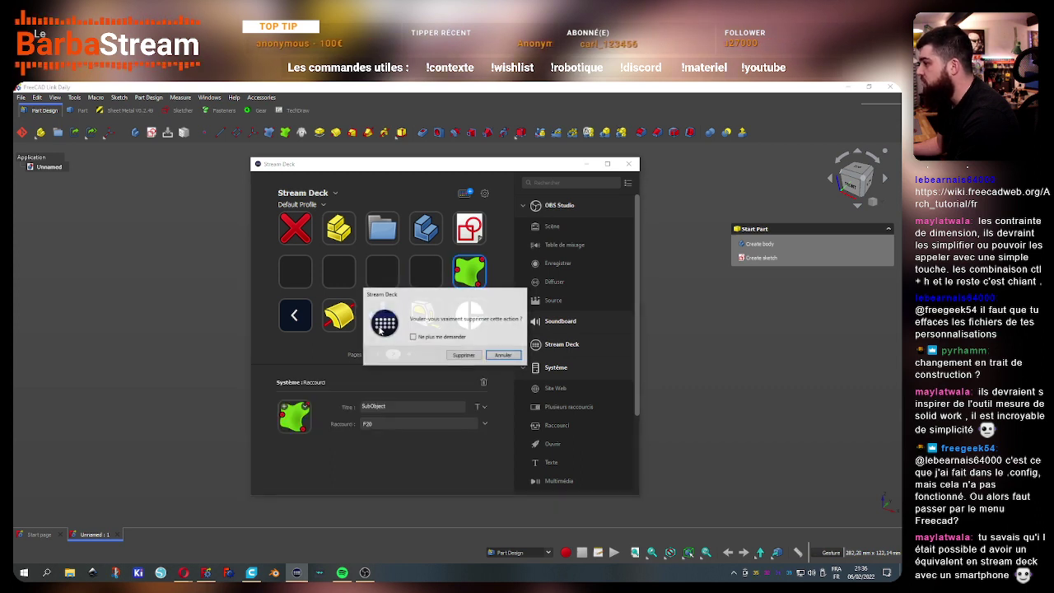
{"action": "left_click", "coordinate": [457, 354]}
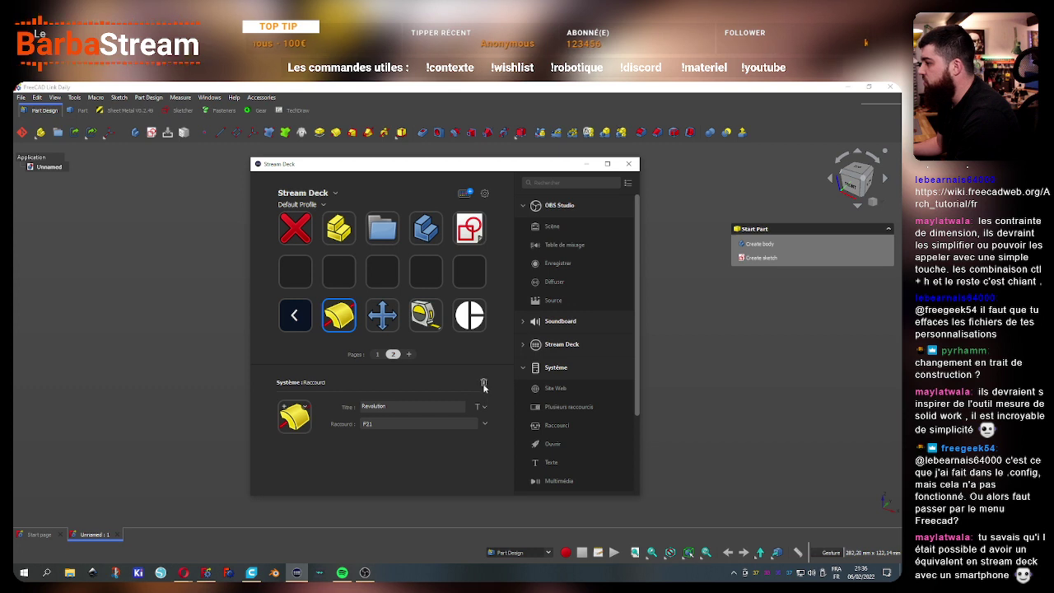
{"action": "left_click", "coordinate": [483, 384]}
{"action": "left_click", "coordinate": [457, 355]}
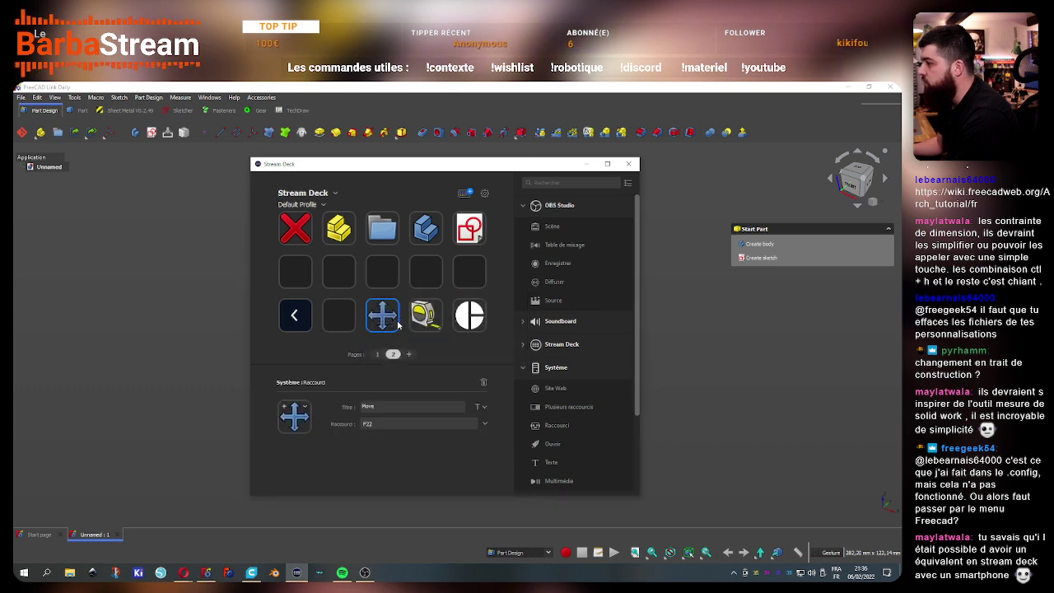
{"action": "left_click", "coordinate": [484, 384]}
{"action": "left_click", "coordinate": [464, 355]}
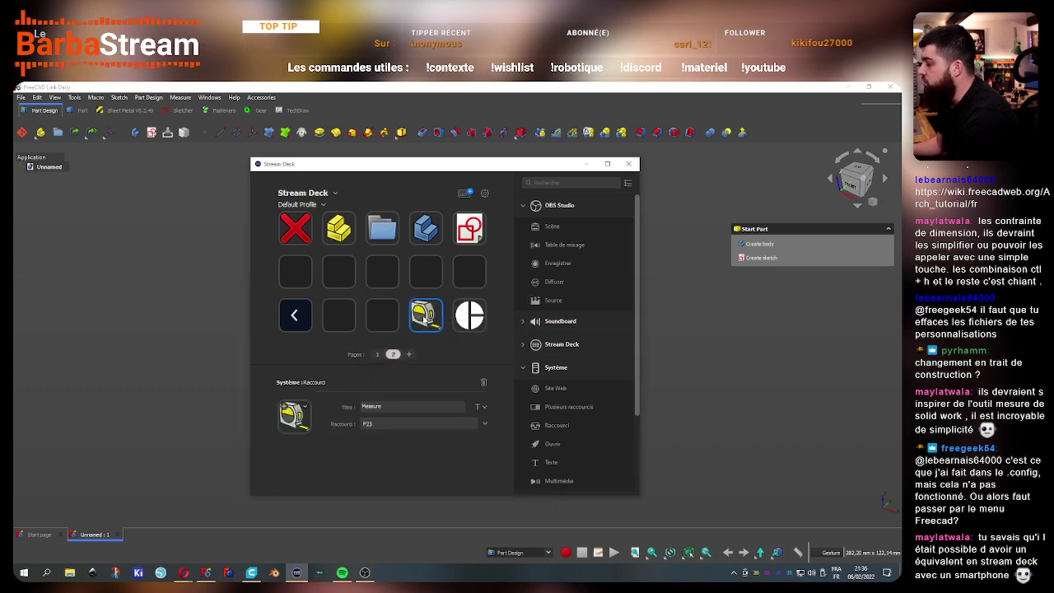
{"action": "left_click", "coordinate": [484, 384]}
{"action": "left_click", "coordinate": [461, 355]}
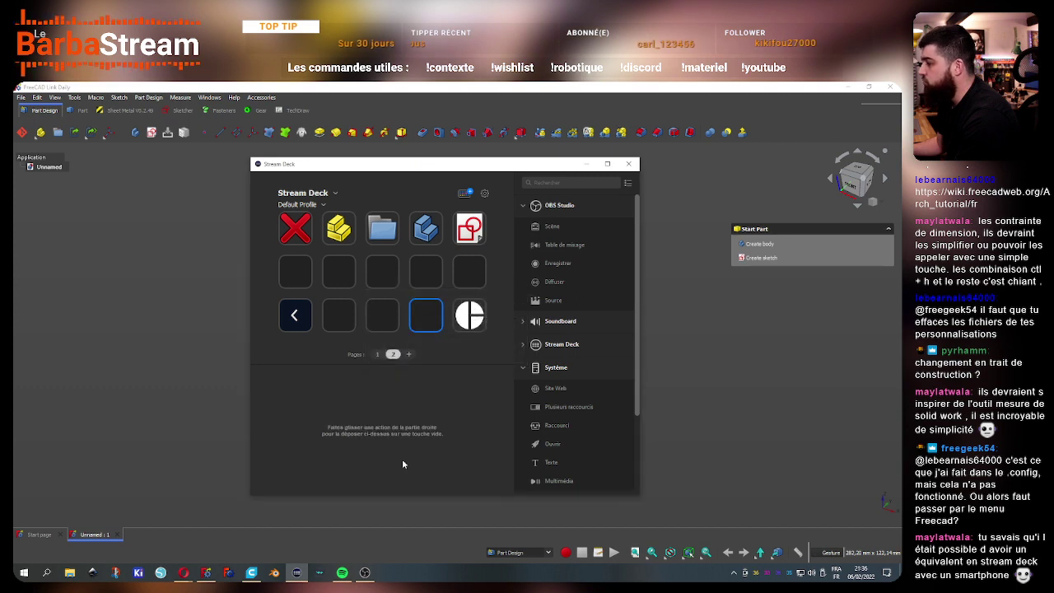
Move the Create Body key into the third top-row slot
{"action": "left_click", "coordinate": [294, 272]}
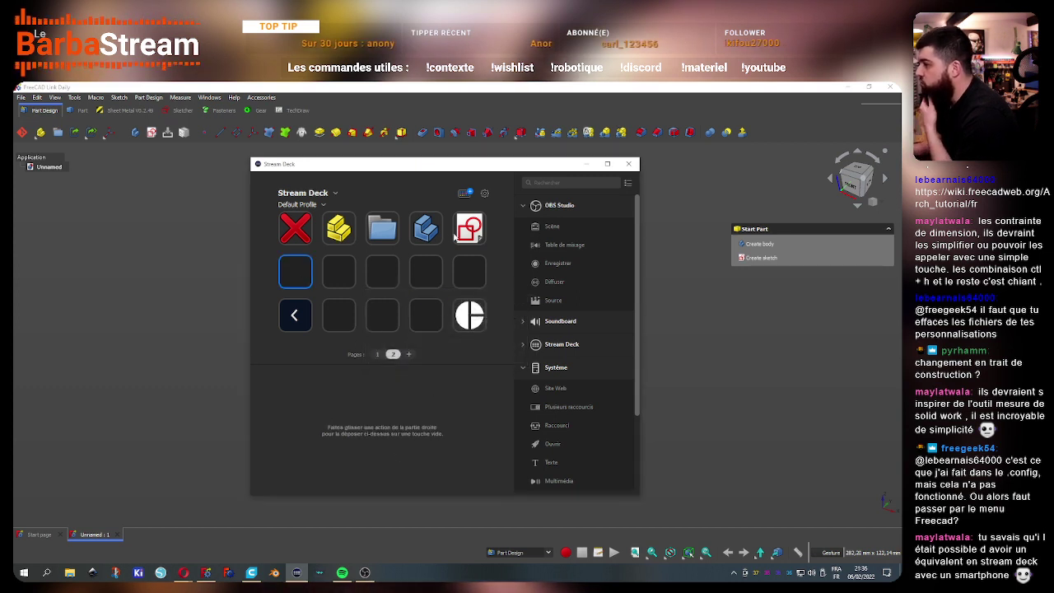
{"action": "left_click", "coordinate": [424, 237]}
{"action": "left_click_drag", "start_coordinate": [430, 236], "coordinate": [384, 234]}
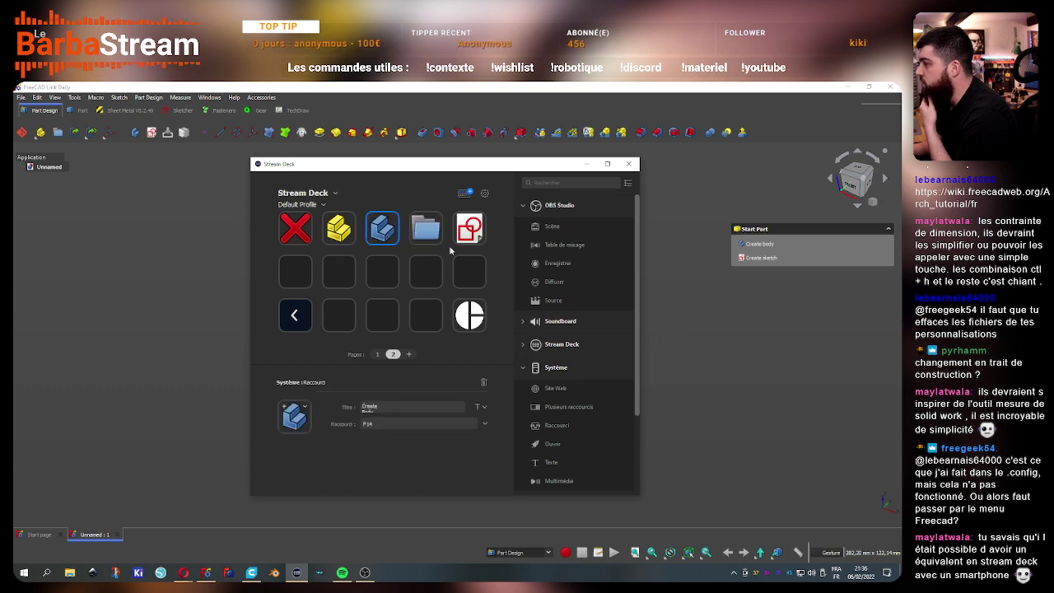
{"action": "left_click", "coordinate": [424, 208]}
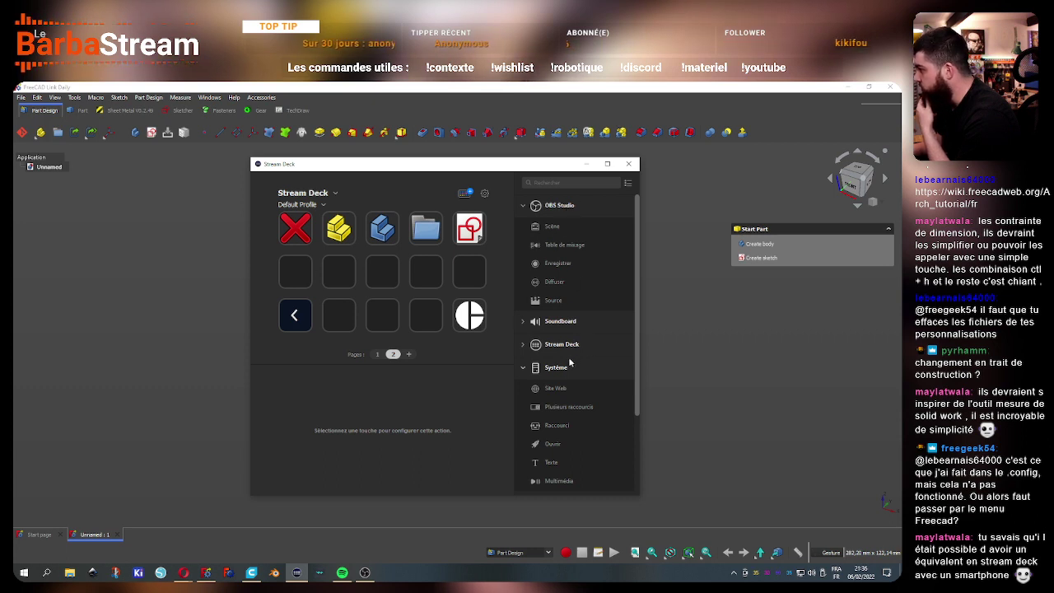
{"action": "scroll", "coordinate": [569, 363], "scroll_direction": "down", "scroll_amount": 3}
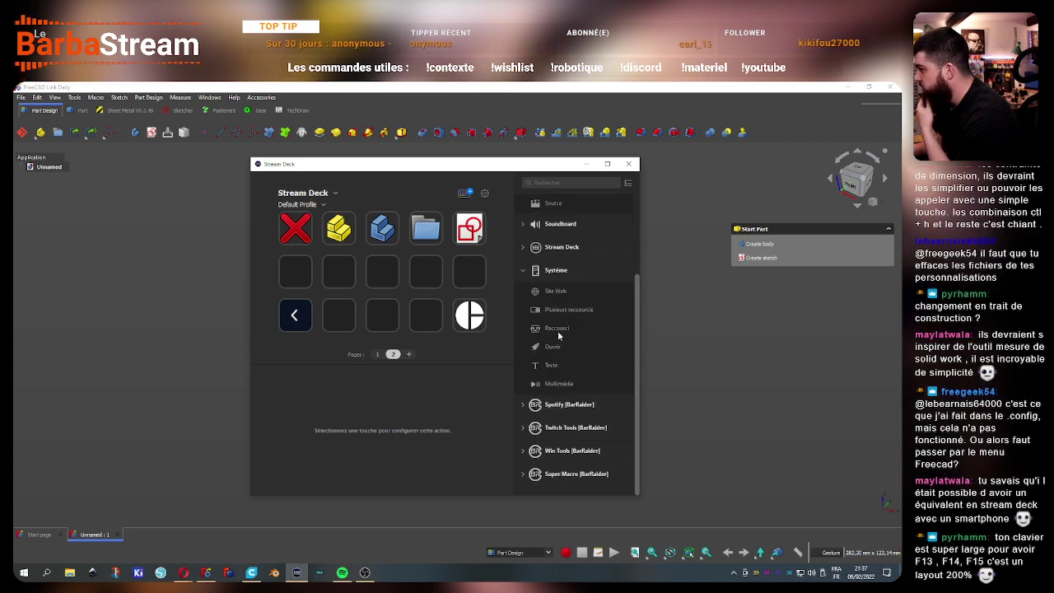
Add Raccourci shortcut actions to the empty middle-row keys
{"action": "mouse_move", "coordinate": [558, 330]}
{"action": "left_mouse_down"}
{"action": "mouse_move", "coordinate": [295, 272]}
{"action": "mouse_move", "coordinate": [347, 281]}
{"action": "mouse_move", "coordinate": [338, 271]}
{"action": "mouse_move", "coordinate": [382, 271]}
{"action": "left_mouse_up"}
{"action": "mouse_move", "coordinate": [557, 327]}
{"action": "left_mouse_down"}
{"action": "mouse_move", "coordinate": [424, 281]}
{"action": "mouse_move", "coordinate": [425, 272]}
{"action": "left_mouse_up"}
{"action": "mouse_move", "coordinate": [557, 327]}
{"action": "left_mouse_down"}
{"action": "mouse_move", "coordinate": [498, 301]}
{"action": "mouse_move", "coordinate": [469, 271]}
{"action": "left_mouse_up"}
{"action": "left_click", "coordinate": [299, 280]}
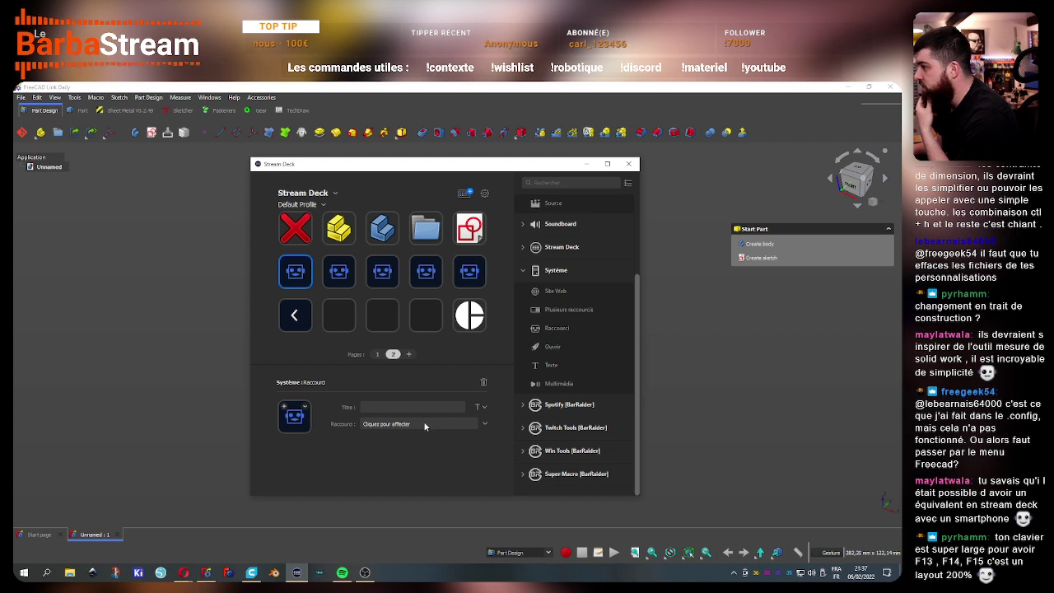
{"action": "left_click", "coordinate": [483, 423]}
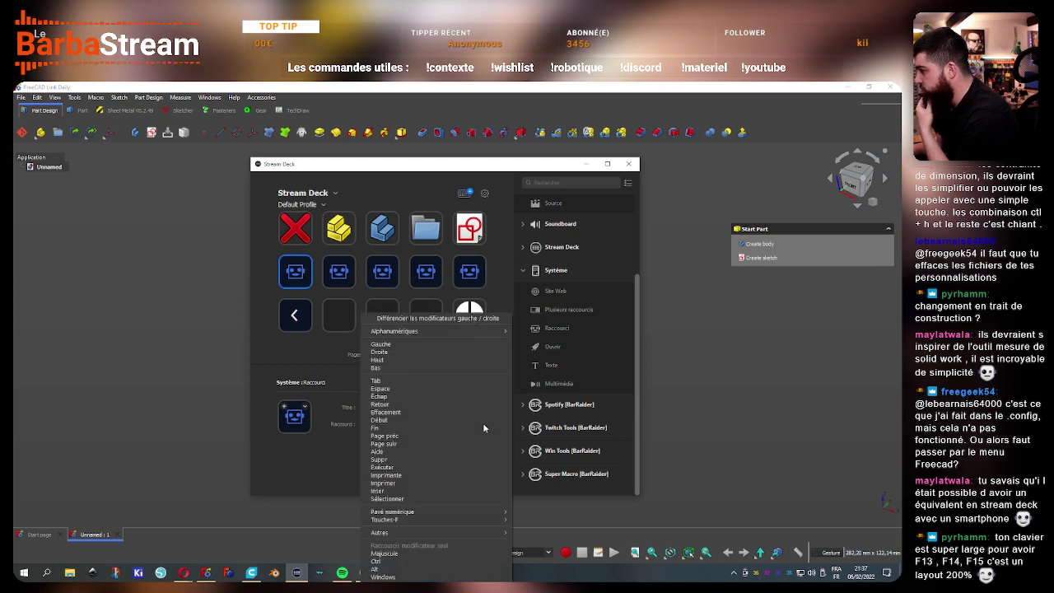
Review the shortcuts of the top-row Create, Create Body, folder (F16) and sketch keys
{"action": "left_click", "coordinate": [347, 499]}
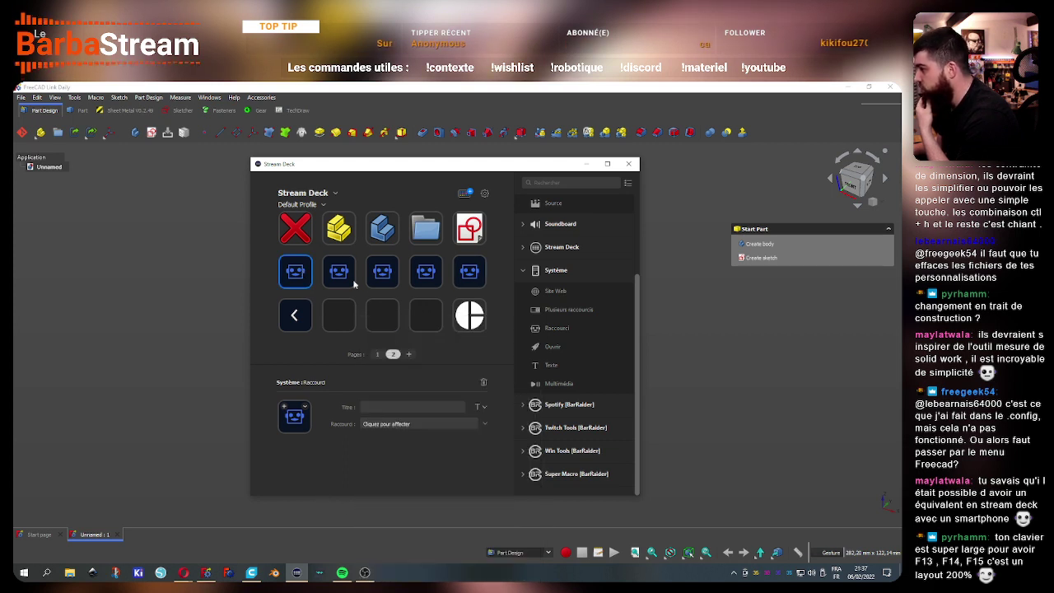
{"action": "left_click", "coordinate": [348, 234]}
{"action": "left_click", "coordinate": [381, 235]}
{"action": "left_click", "coordinate": [418, 233]}
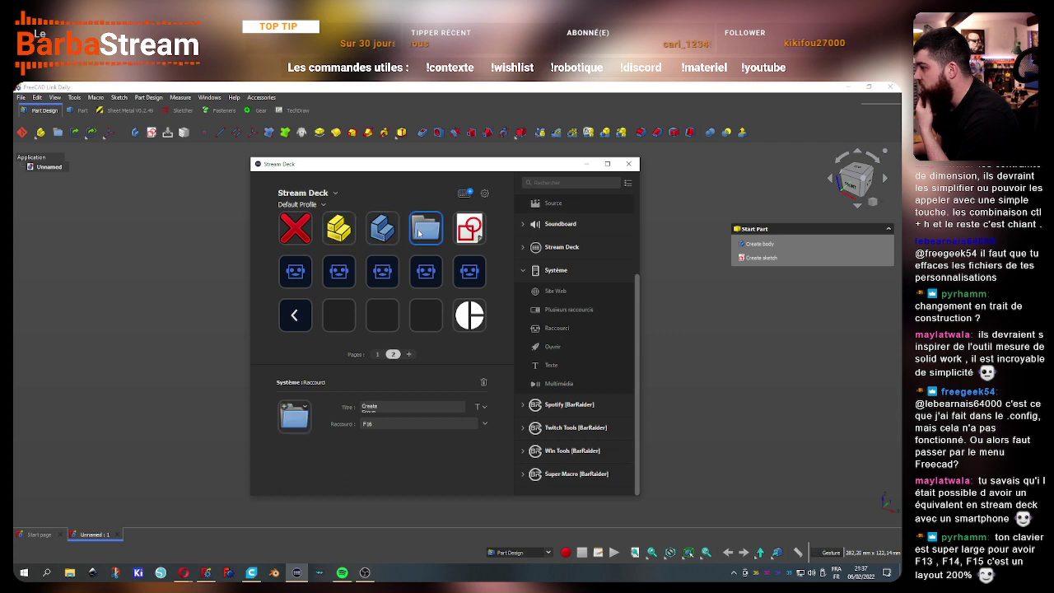
{"action": "left_click", "coordinate": [476, 234]}
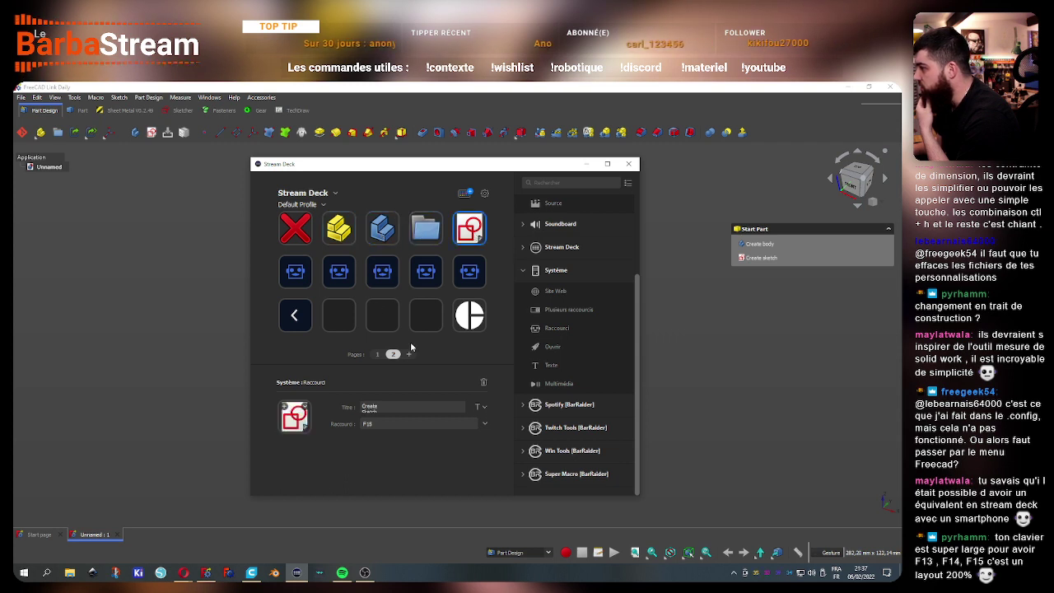
Assign F17 and F18 to the first two middle-row keys
{"action": "left_click", "coordinate": [304, 278]}
{"action": "left_click", "coordinate": [485, 425]}
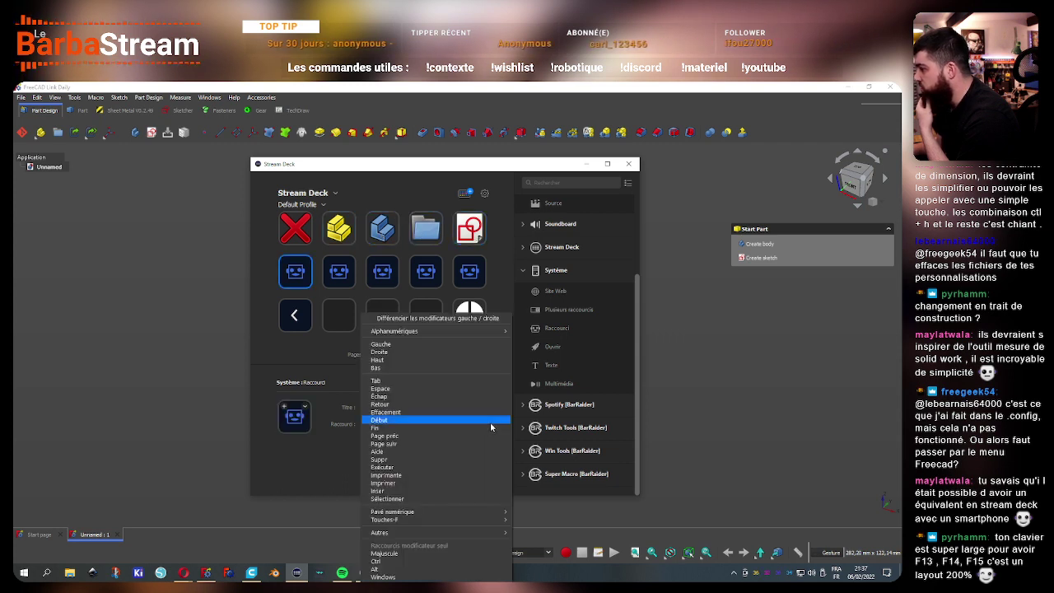
{"action": "mouse_move", "coordinate": [384, 519]}
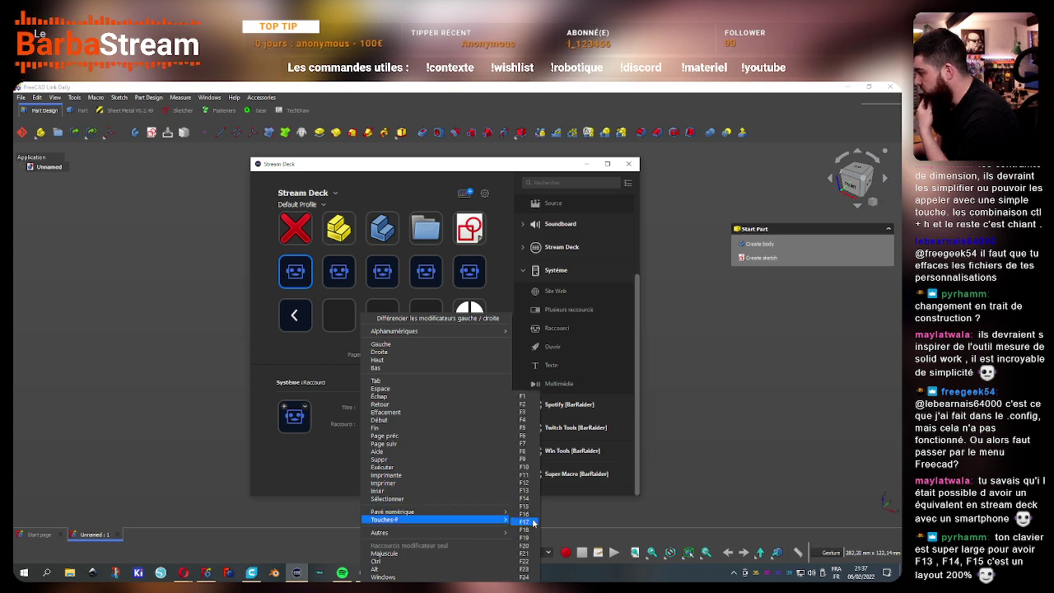
{"action": "left_click", "coordinate": [532, 523]}
{"action": "left_click", "coordinate": [338, 272]}
{"action": "left_click", "coordinate": [484, 424]}
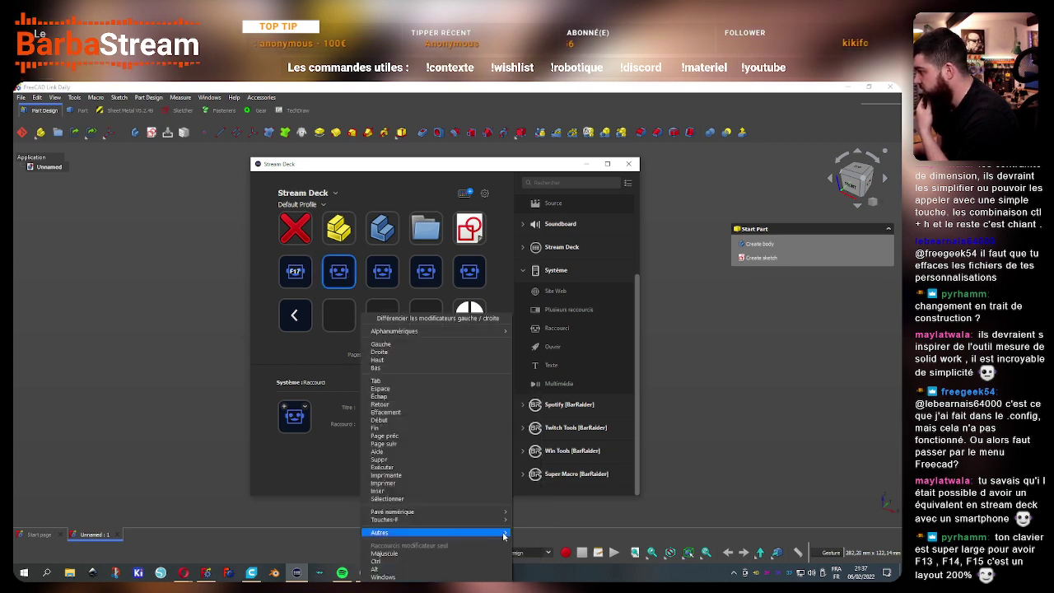
{"action": "mouse_move", "coordinate": [434, 520]}
{"action": "left_click", "coordinate": [533, 532]}
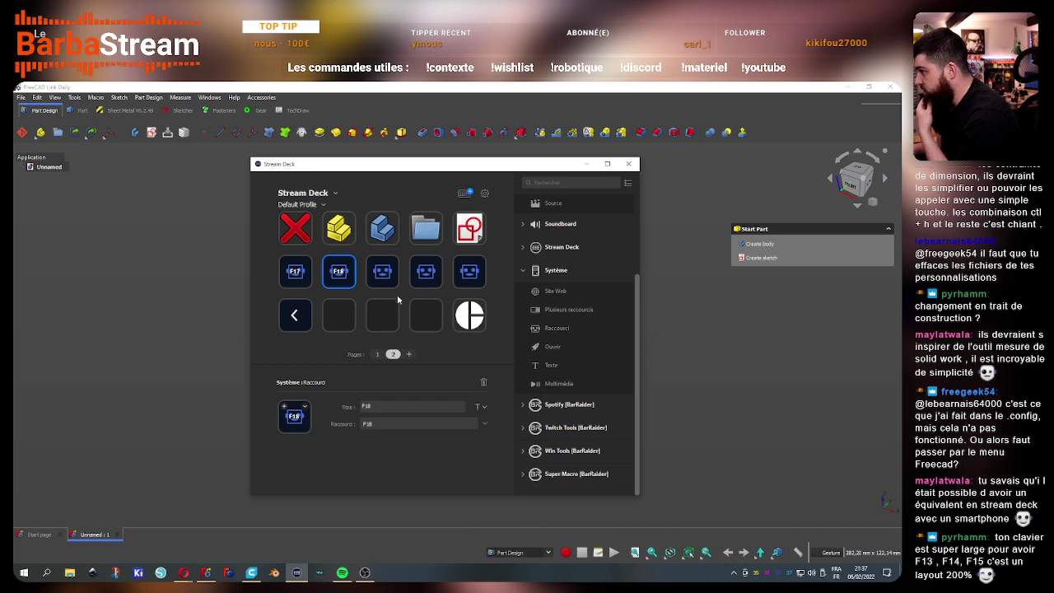
Assign F19 and F20 to the third and fourth middle-row keys
{"action": "left_click", "coordinate": [382, 271]}
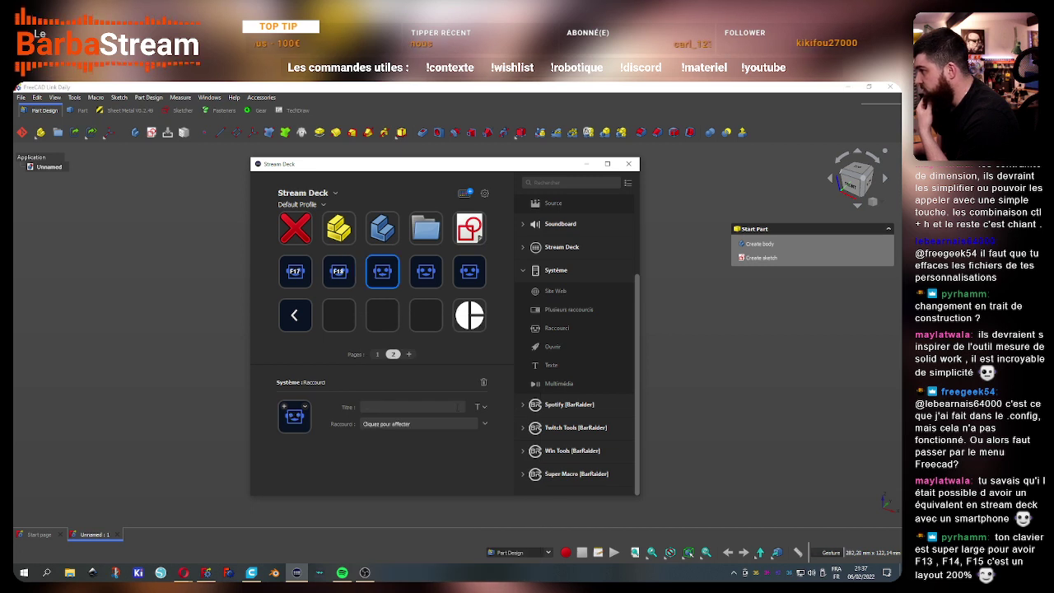
{"action": "left_click", "coordinate": [485, 425]}
{"action": "left_click", "coordinate": [533, 540]}
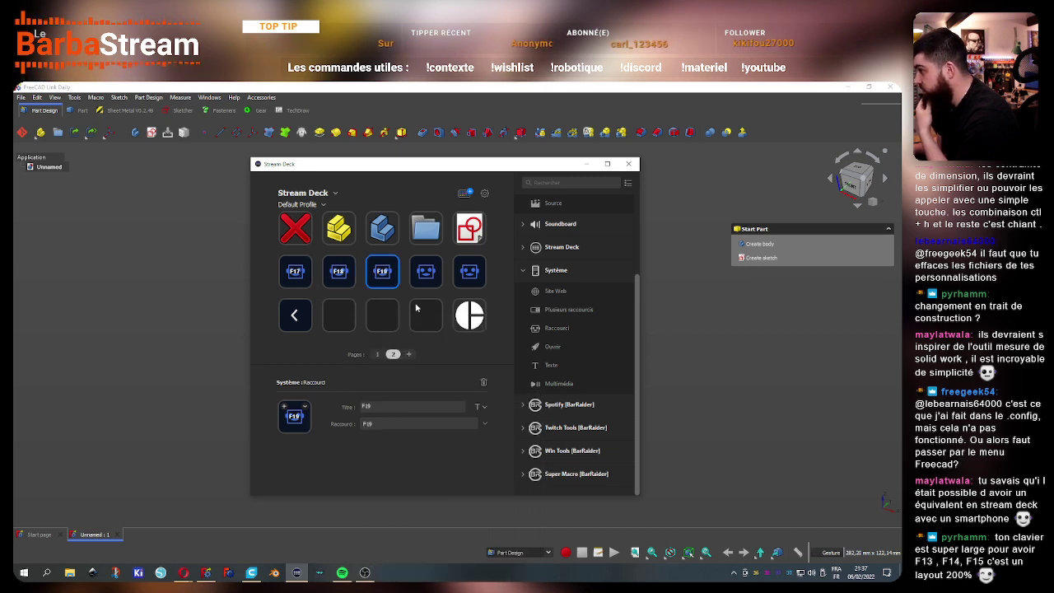
{"action": "left_click", "coordinate": [426, 274]}
{"action": "left_click", "coordinate": [486, 424]}
{"action": "mouse_move", "coordinate": [436, 520]}
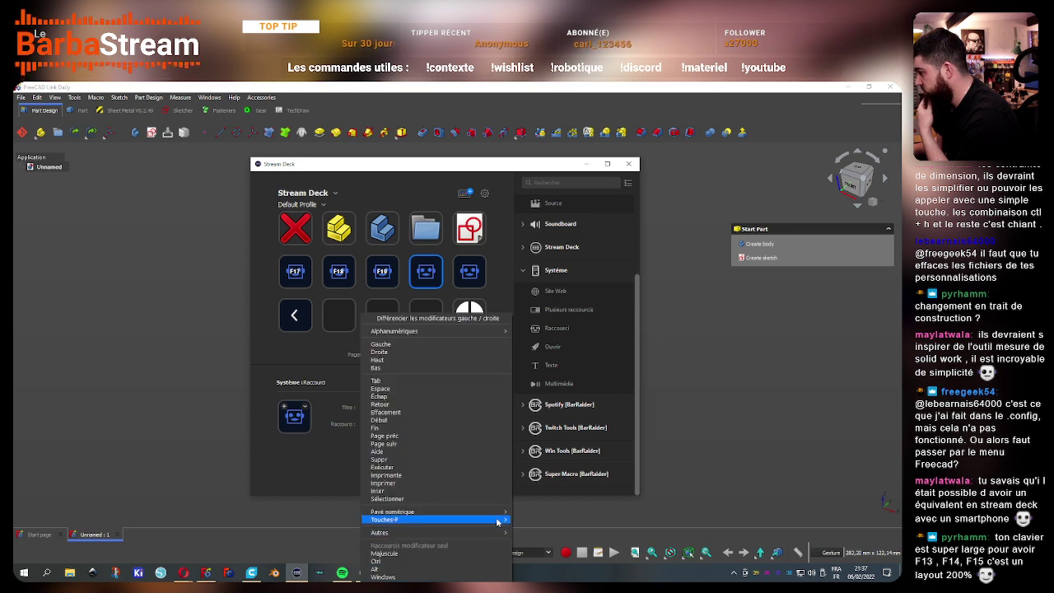
{"action": "left_click", "coordinate": [527, 546]}
Assign F21 to the fifth middle-row key and close Stream Deck
{"action": "left_click", "coordinate": [472, 326]}
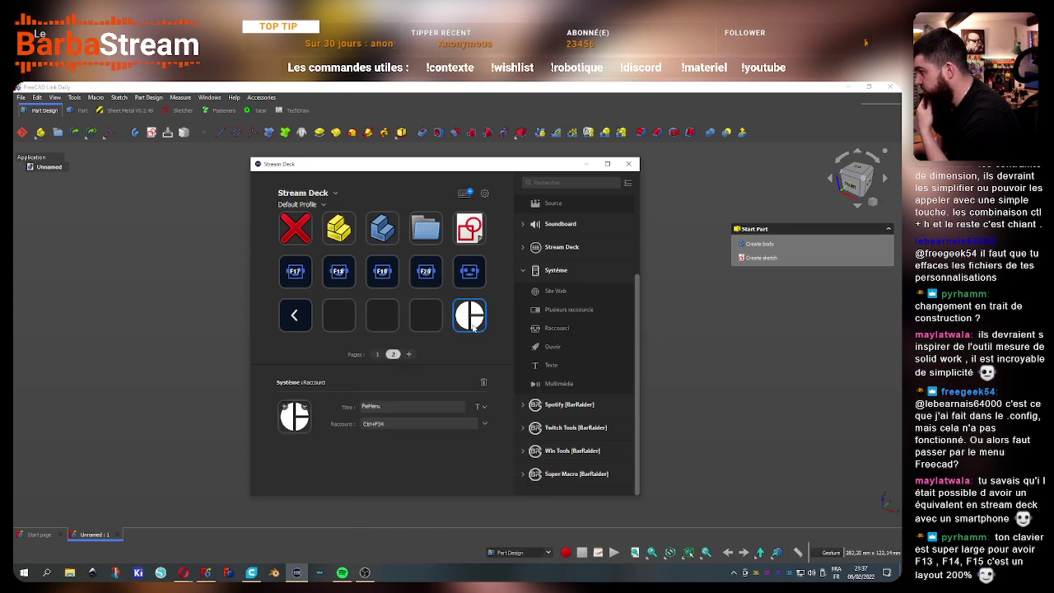
{"action": "left_click", "coordinate": [470, 280]}
{"action": "left_click", "coordinate": [482, 425]}
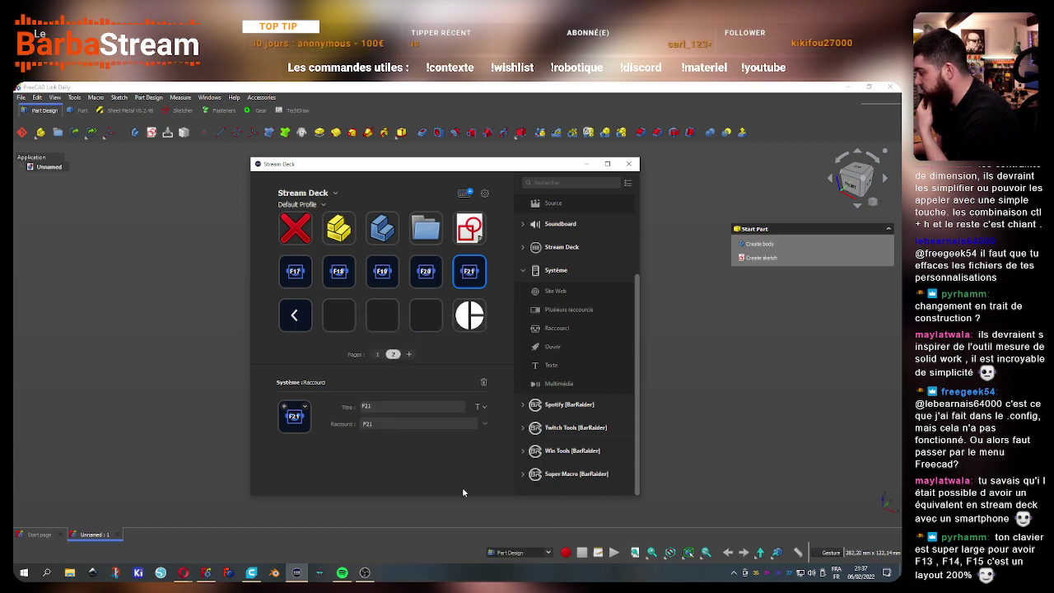
{"action": "left_click", "coordinate": [527, 553]}
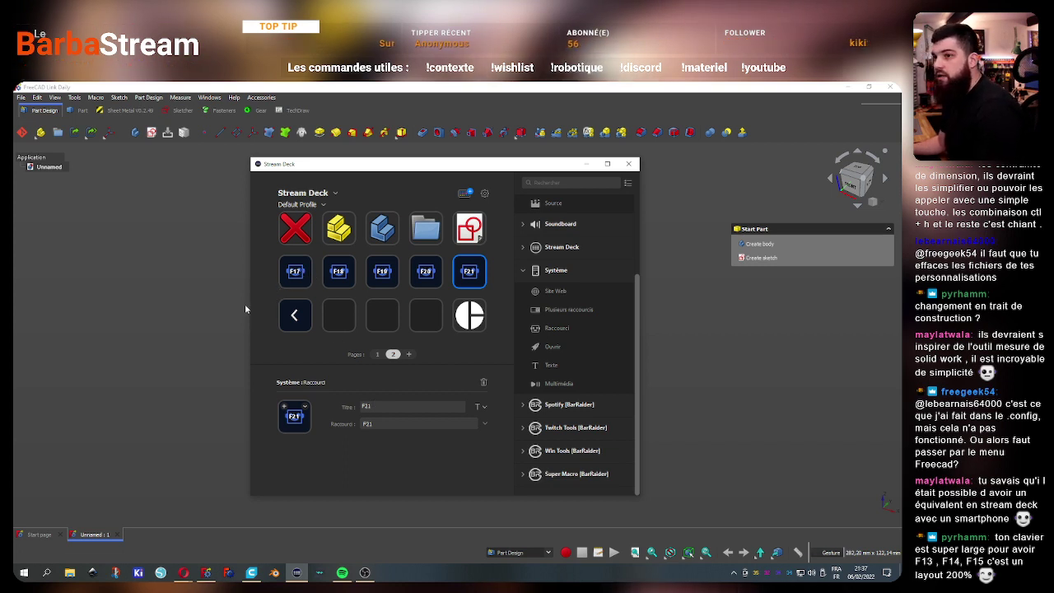
{"action": "left_click", "coordinate": [628, 165]}
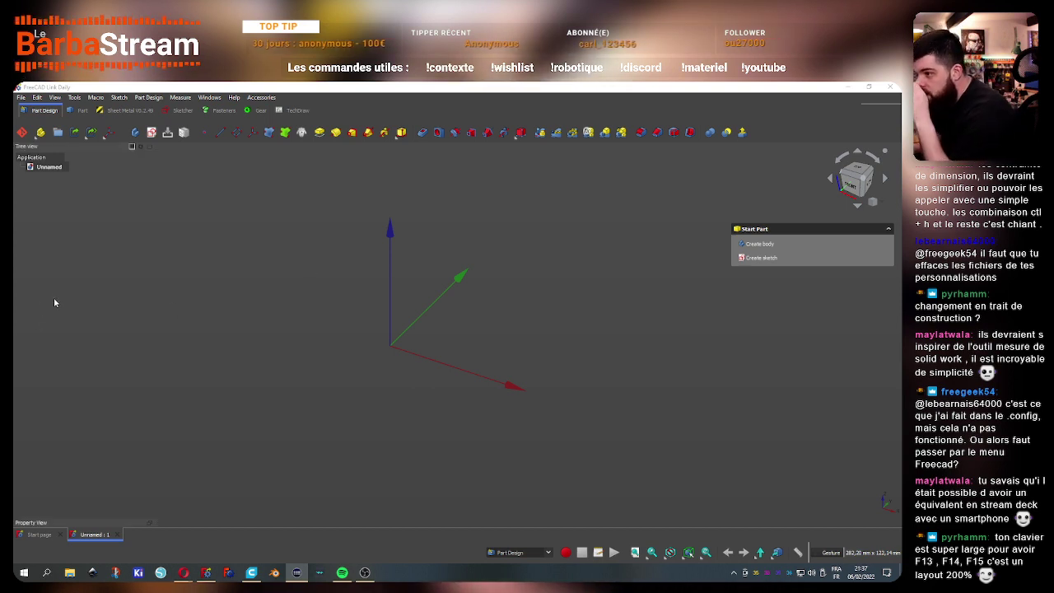
Open the Customize dialog's Toolbars page showing the Global workbench toolbars
{"action": "left_click", "coordinate": [21, 97]}
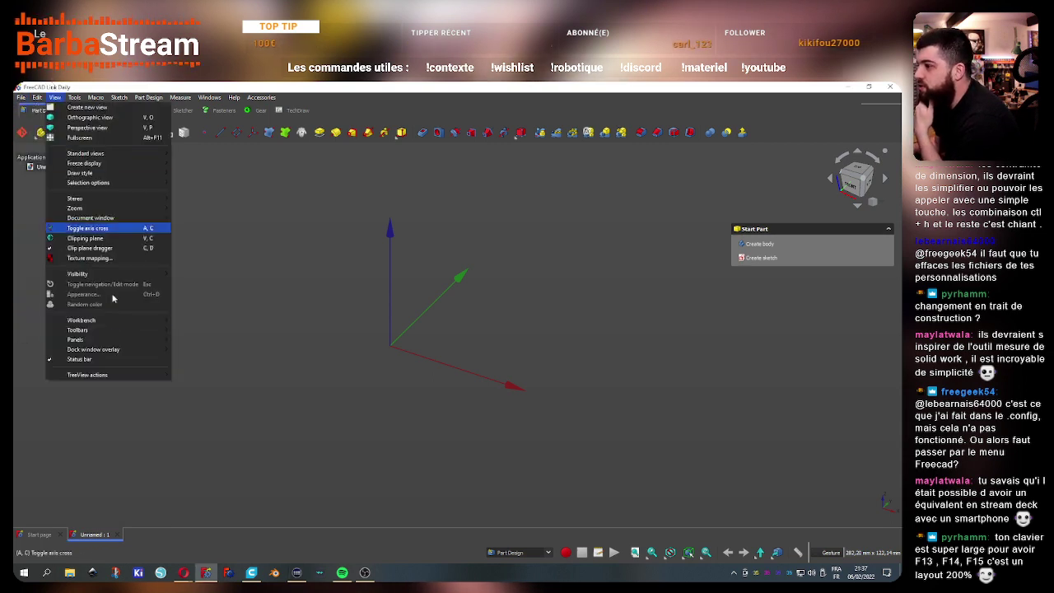
{"action": "left_click", "coordinate": [129, 294]}
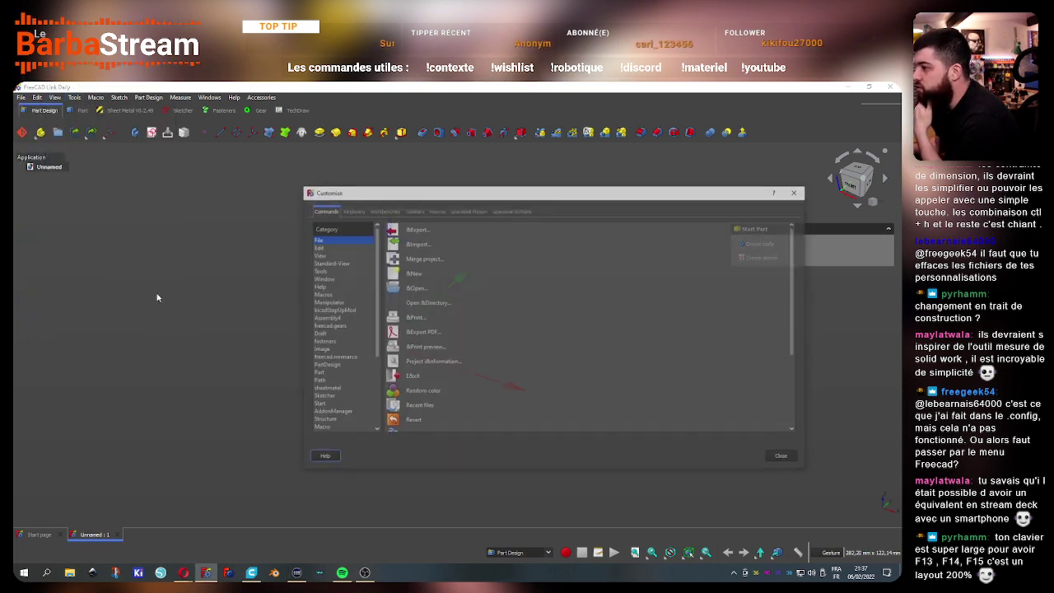
{"action": "left_click", "coordinate": [428, 211]}
{"action": "left_click", "coordinate": [418, 212]}
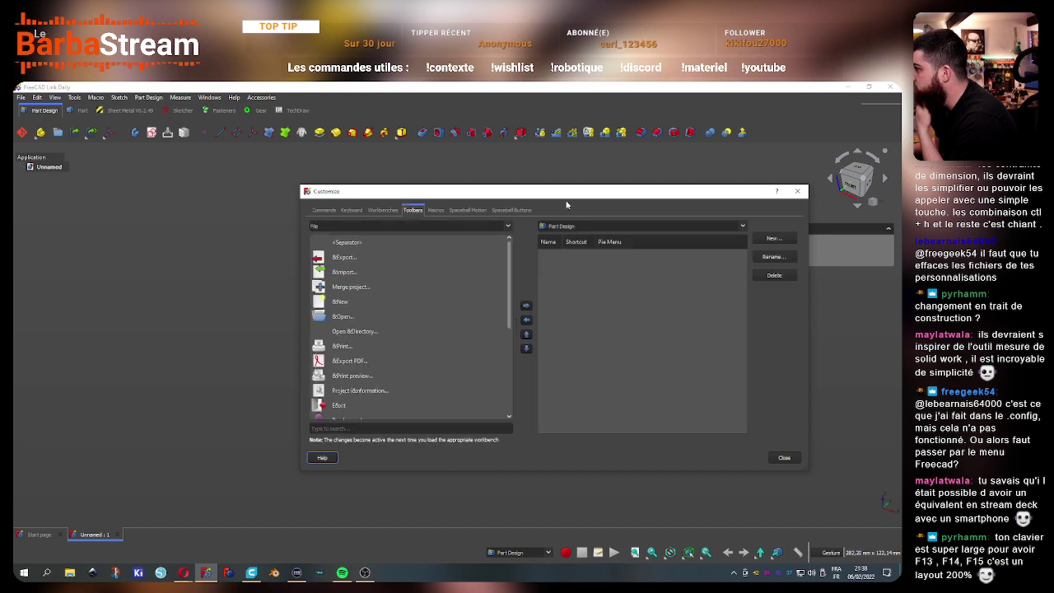
{"action": "left_click", "coordinate": [428, 215]}
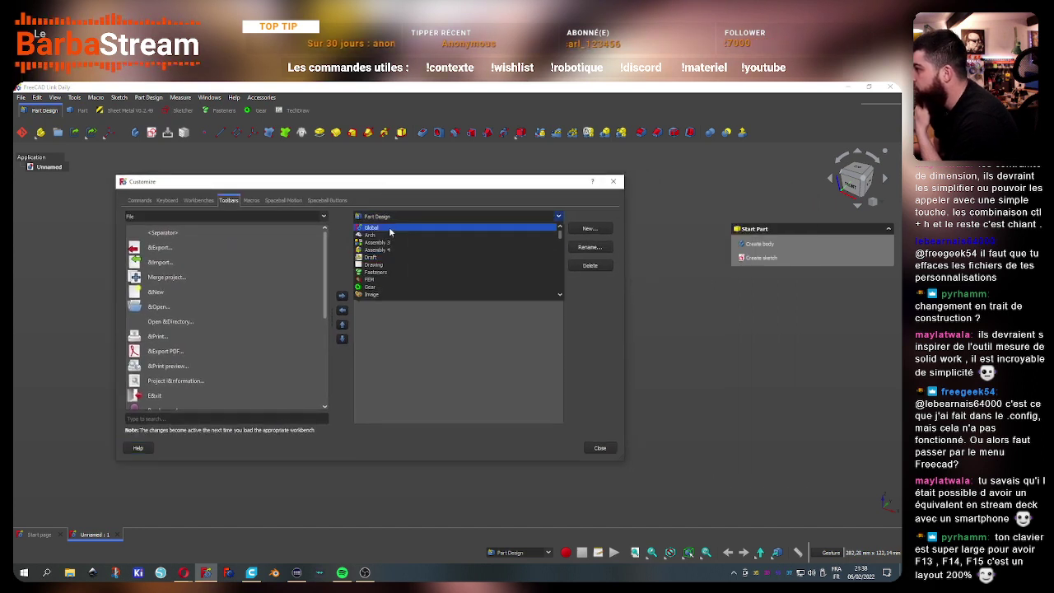
{"action": "left_click", "coordinate": [403, 227]}
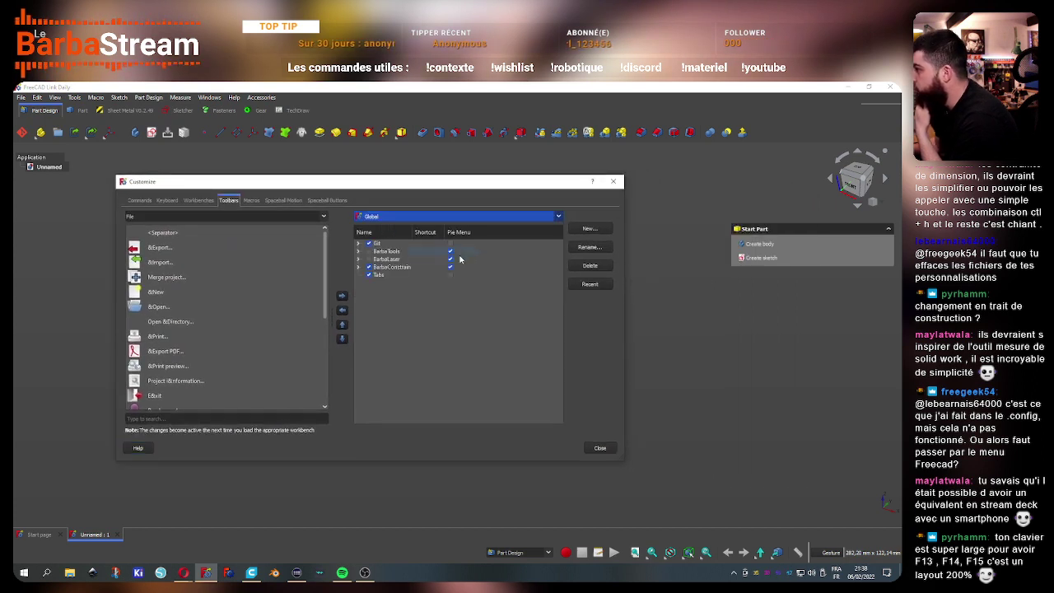
Inspect the constraint toolbar, then select the BarbaTools toolbar
{"action": "left_click", "coordinate": [370, 268]}
{"action": "left_click", "coordinate": [358, 268]}
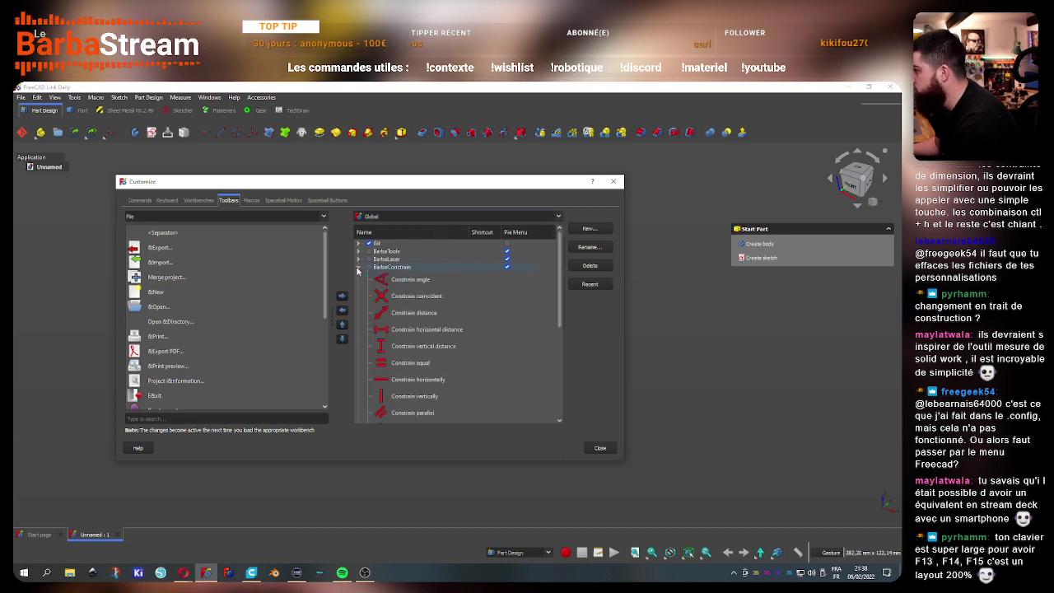
{"action": "left_click", "coordinate": [358, 268]}
{"action": "left_click", "coordinate": [407, 268]}
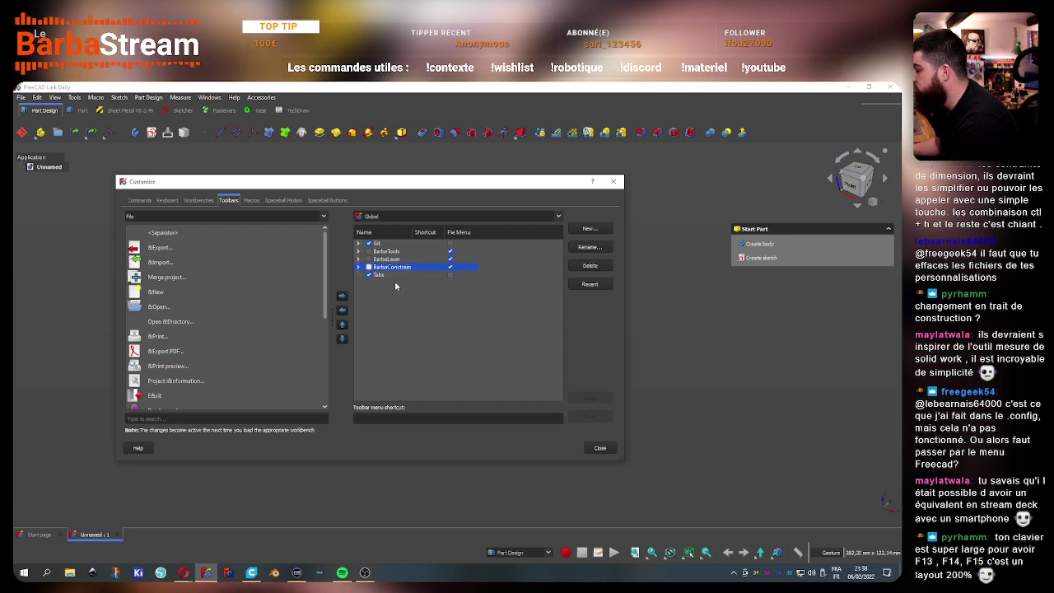
{"action": "left_click", "coordinate": [402, 251]}
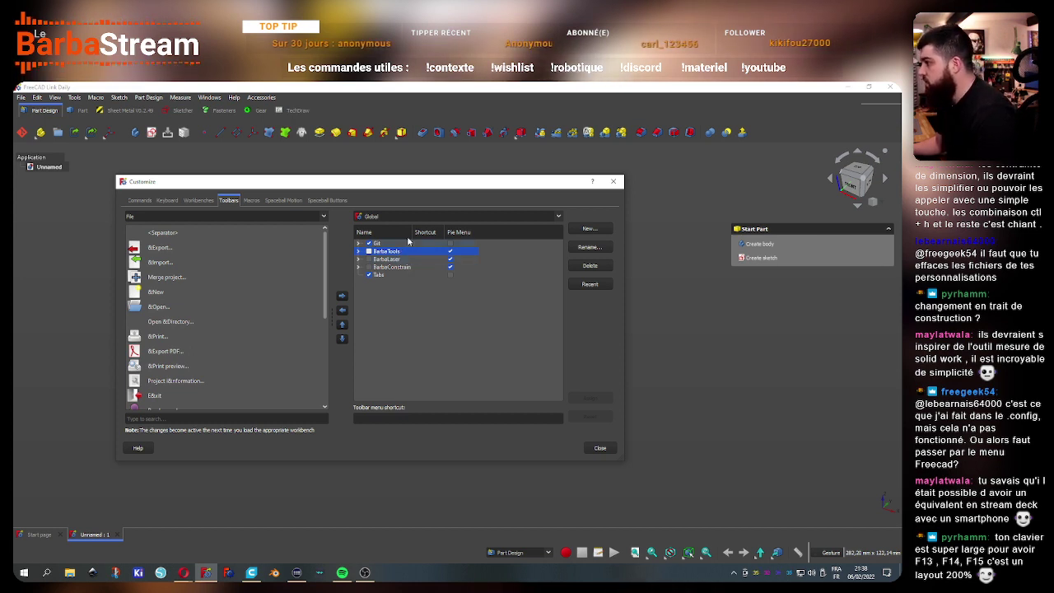
Assign F20 as the BarbaTools toolbar menu shortcut
{"action": "left_click", "coordinate": [414, 418]}
{"action": "key", "text": "F20"}
{"action": "left_click", "coordinate": [405, 268]}
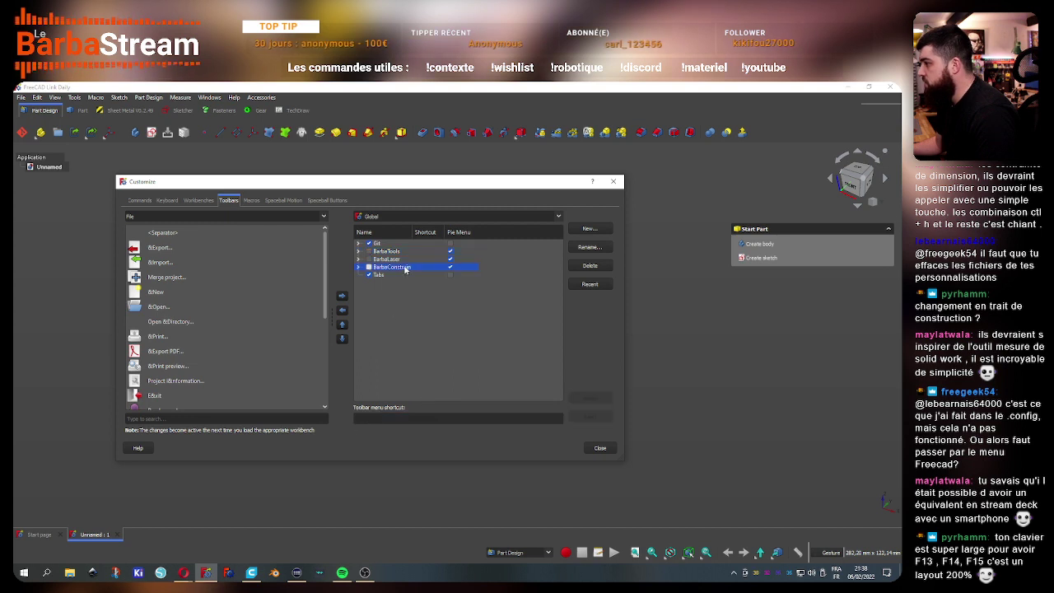
{"action": "left_click", "coordinate": [448, 417]}
{"action": "key", "text": "F20"}
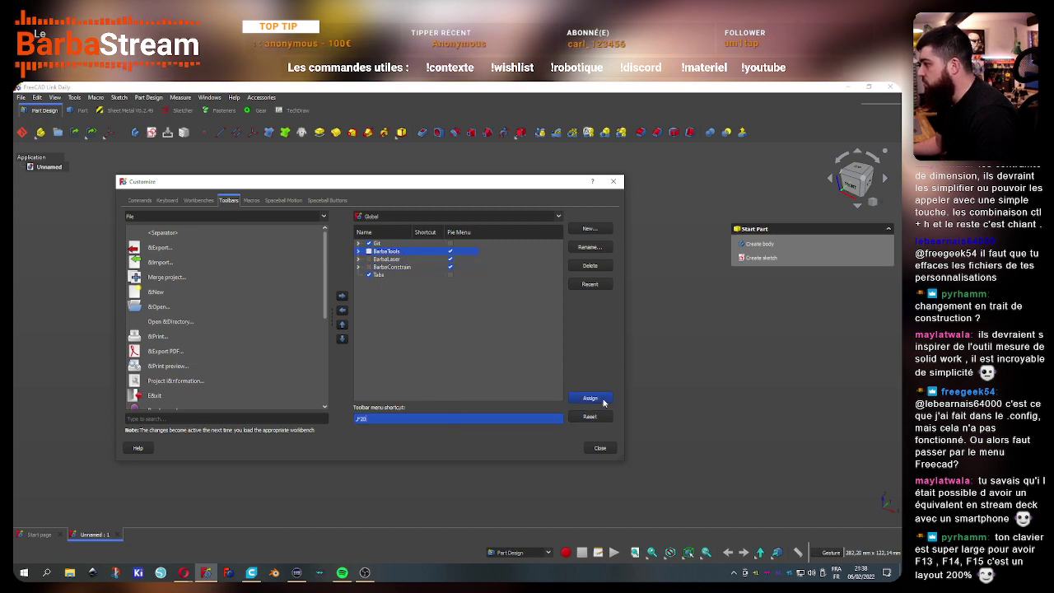
{"action": "left_click", "coordinate": [590, 397]}
{"action": "left_click", "coordinate": [395, 418]}
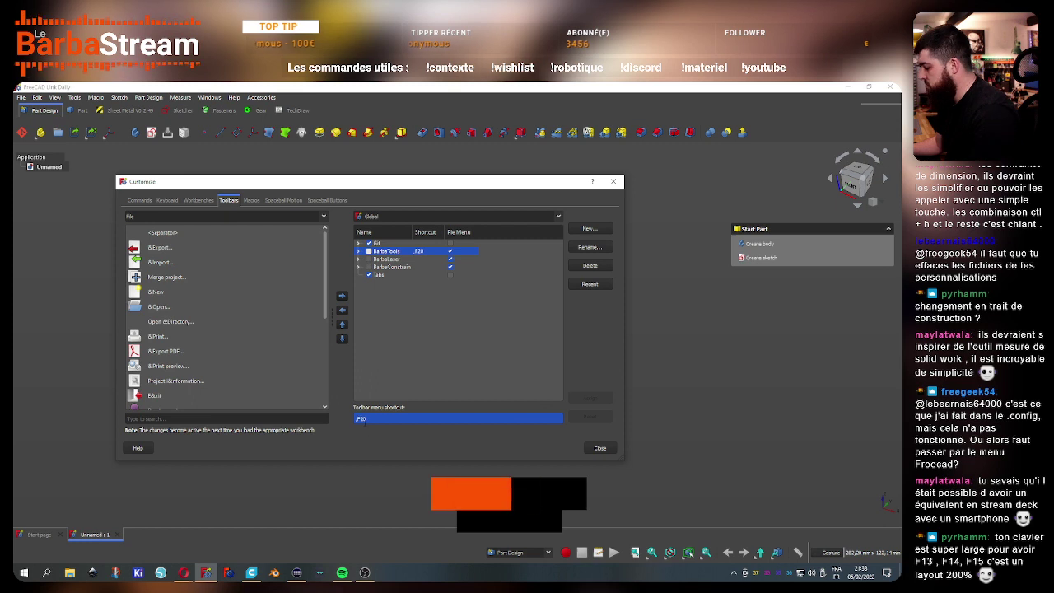
{"action": "key", "text": "BackSpace"}
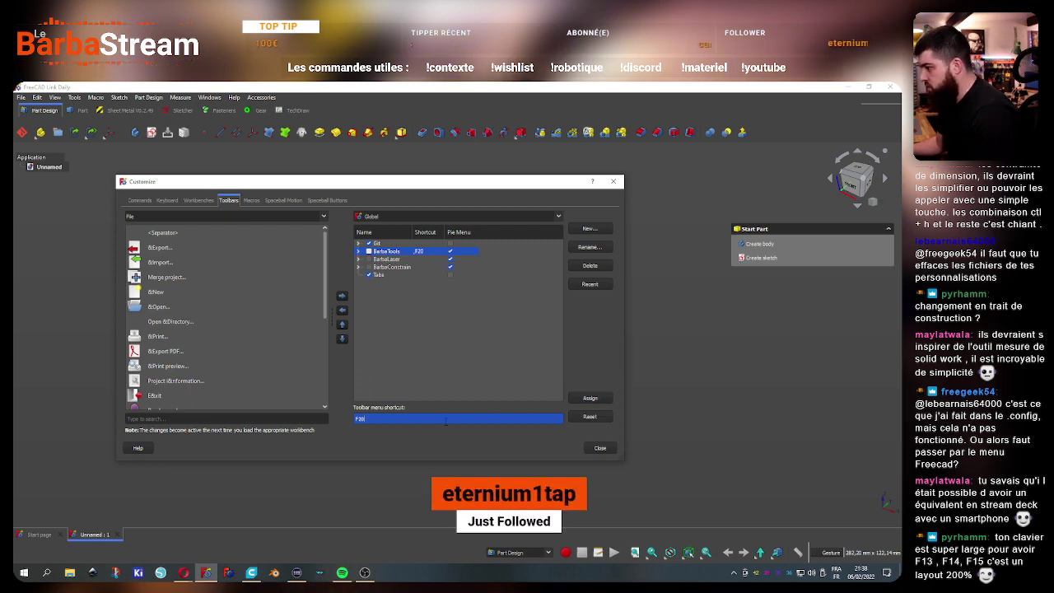
{"action": "left_click", "coordinate": [603, 400]}
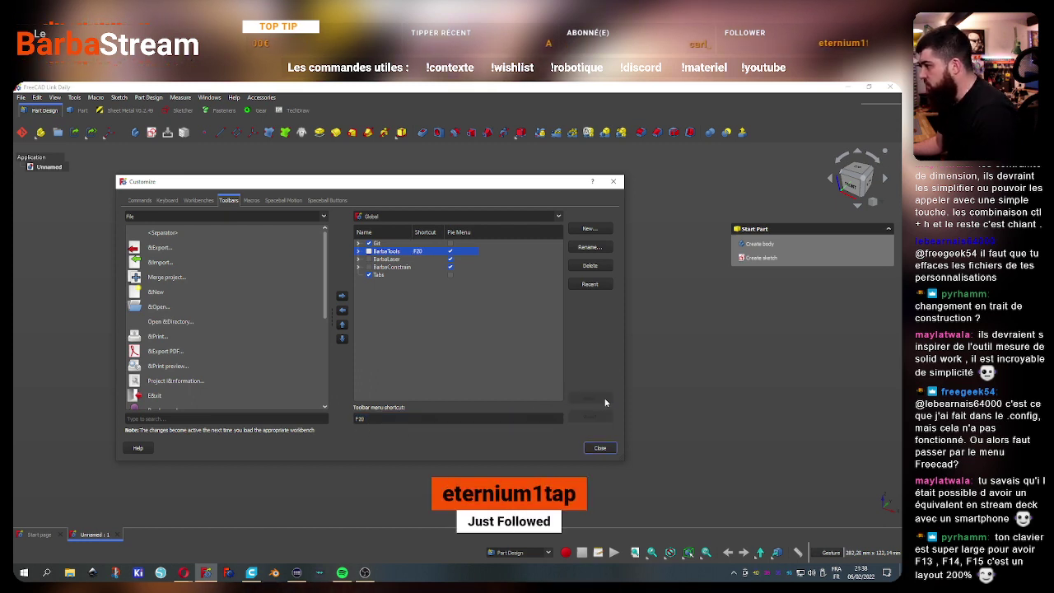
Assign F21 to the constraint toolbar menu, overriding the Revolution shortcut
{"action": "left_click", "coordinate": [418, 267]}
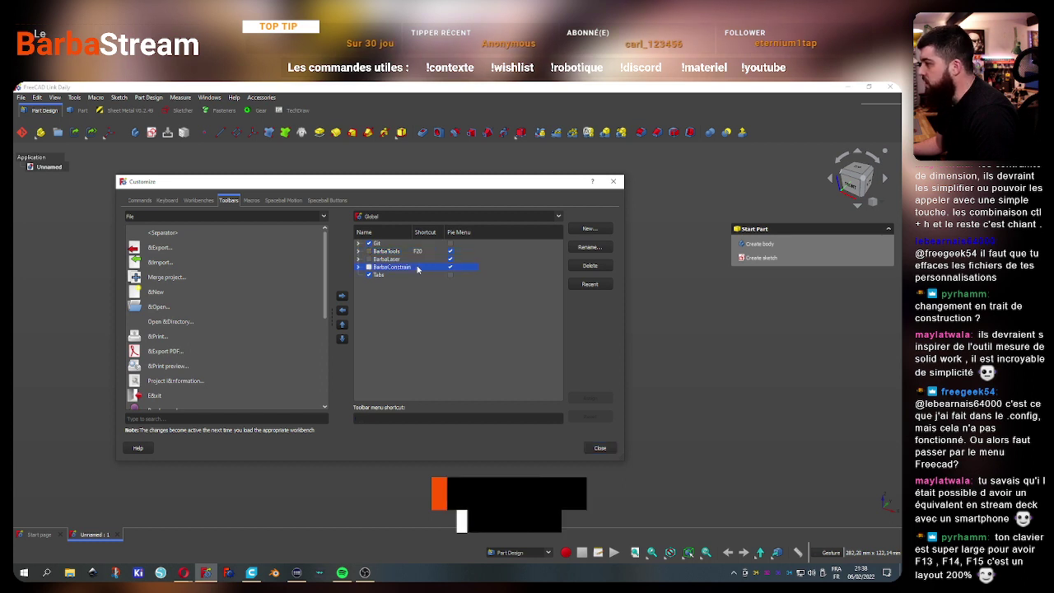
{"action": "left_click", "coordinate": [467, 418]}
{"action": "key", "text": "F20"}
{"action": "left_click", "coordinate": [600, 400]}
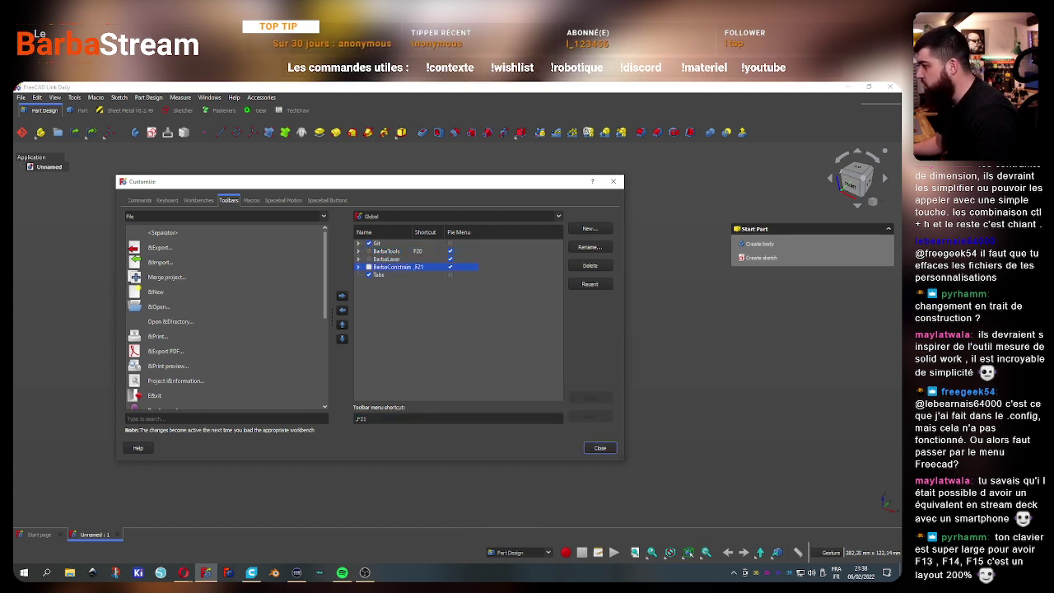
{"action": "left_click", "coordinate": [457, 419]}
{"action": "key", "text": "BackSpace"}
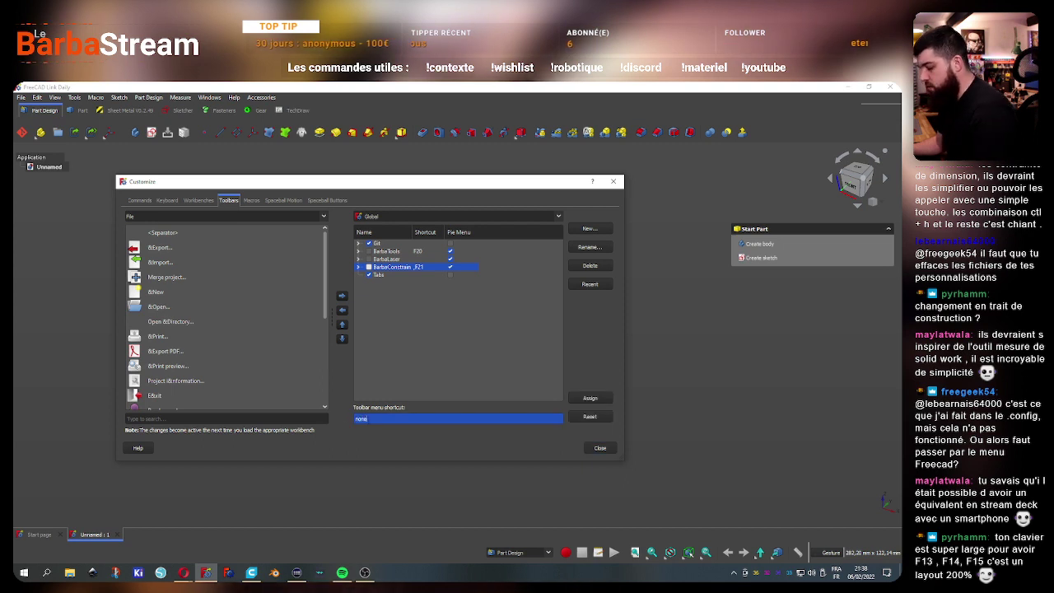
{"action": "left_click", "coordinate": [606, 401]}
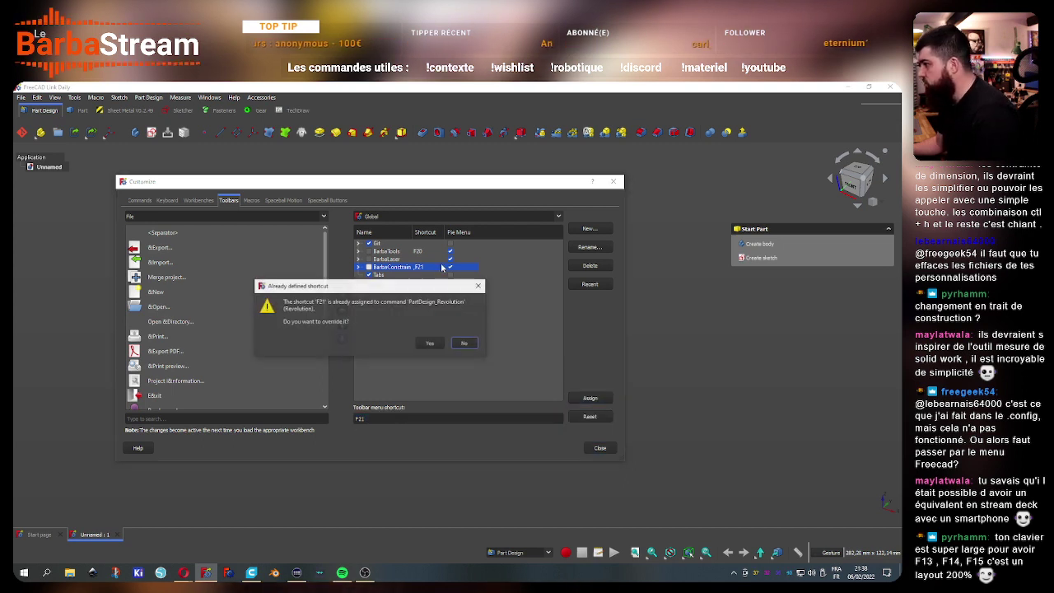
{"action": "left_click", "coordinate": [431, 344]}
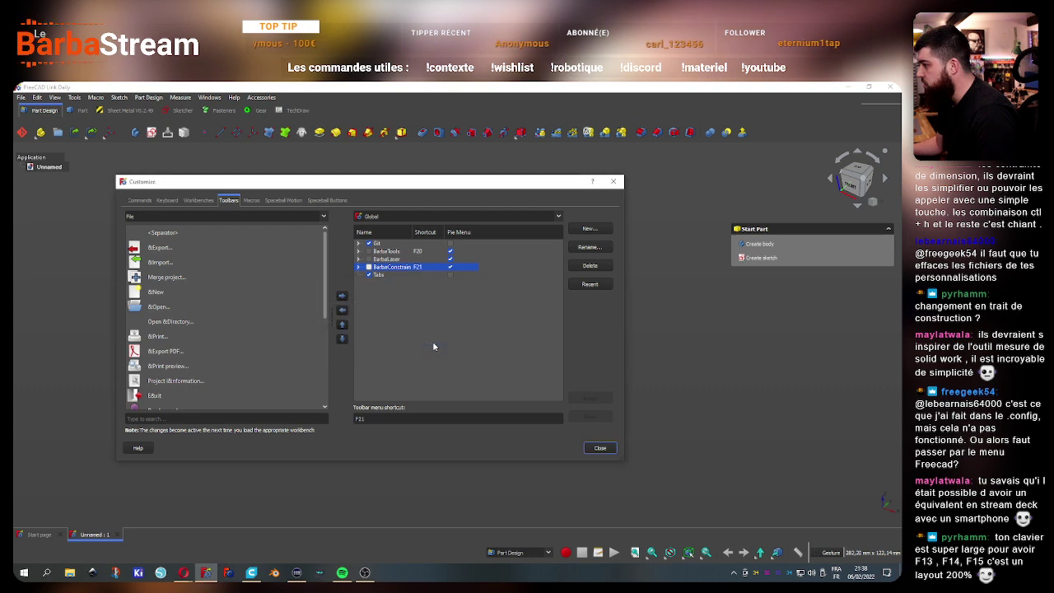
Assign F17 to the BarbaLaser toolbar menu, overriding the Pad shortcut
{"action": "left_click", "coordinate": [427, 259]}
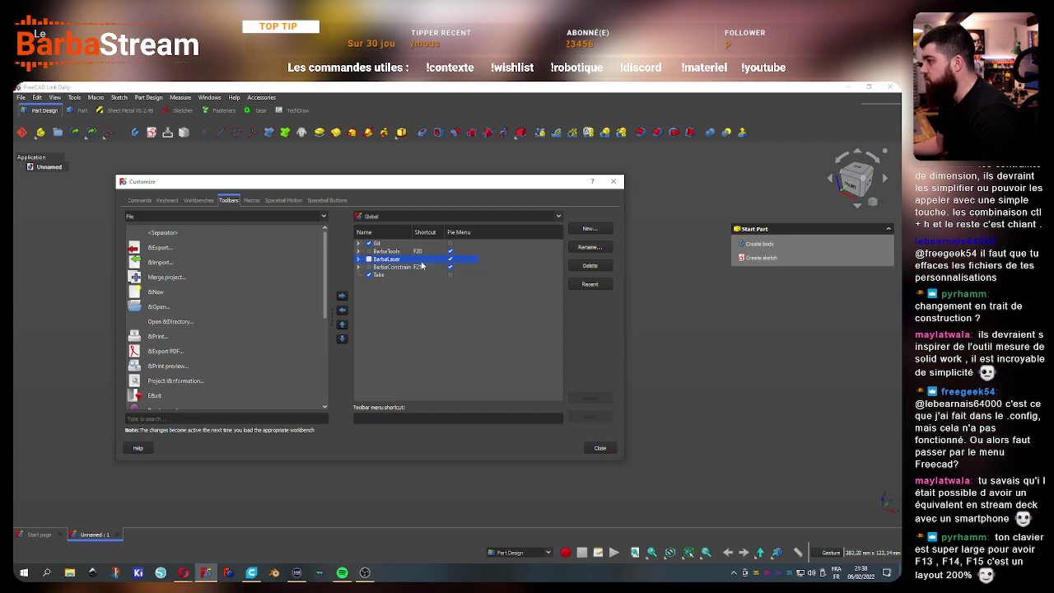
{"action": "left_click", "coordinate": [451, 419]}
{"action": "key", "text": "F17"}
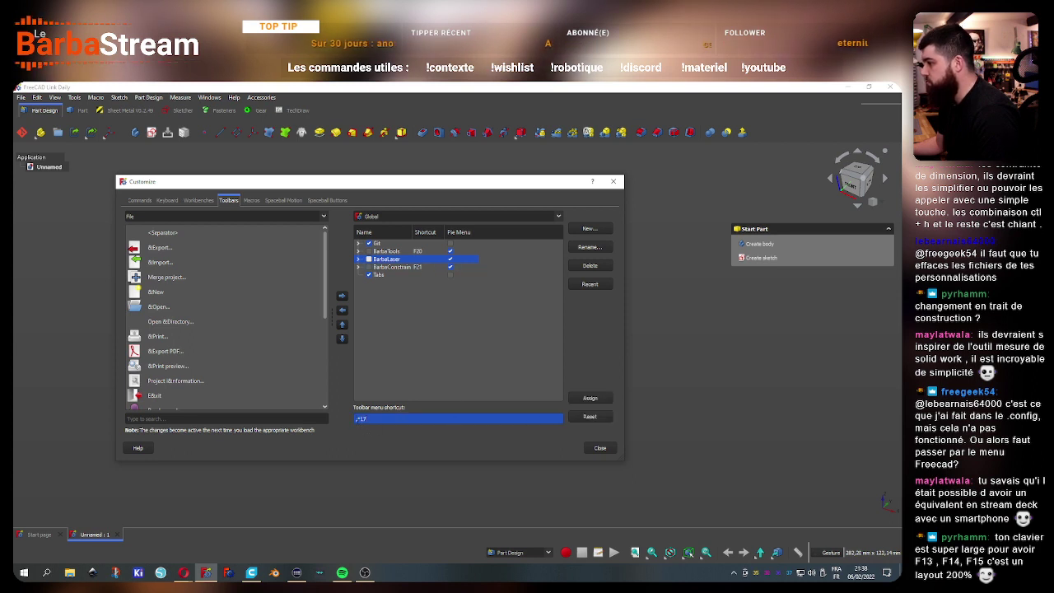
{"action": "key", "text": "BackSpace"}
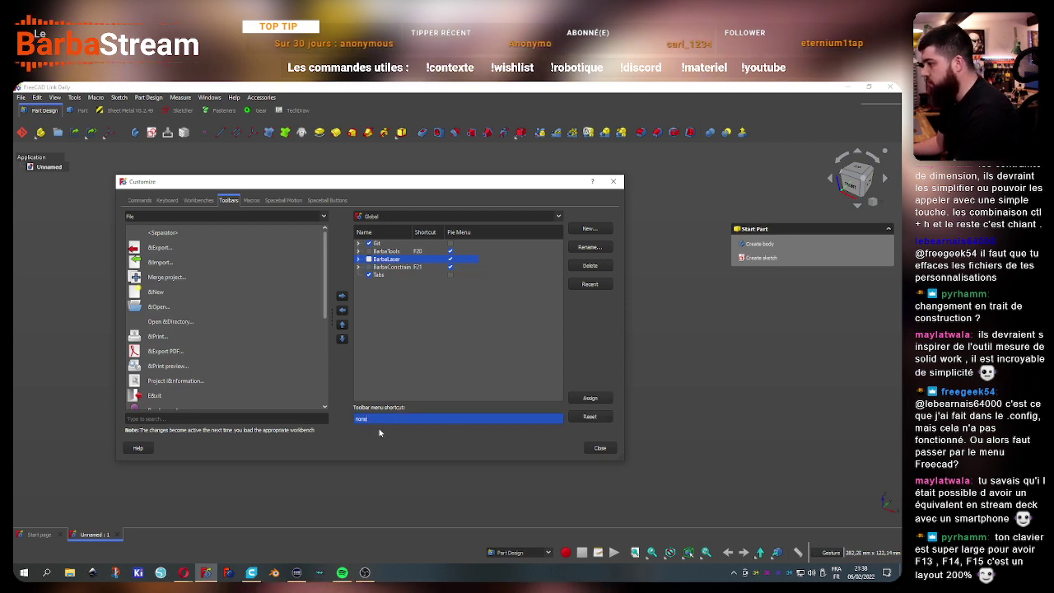
{"action": "key", "text": "F17"}
{"action": "left_click", "coordinate": [590, 398]}
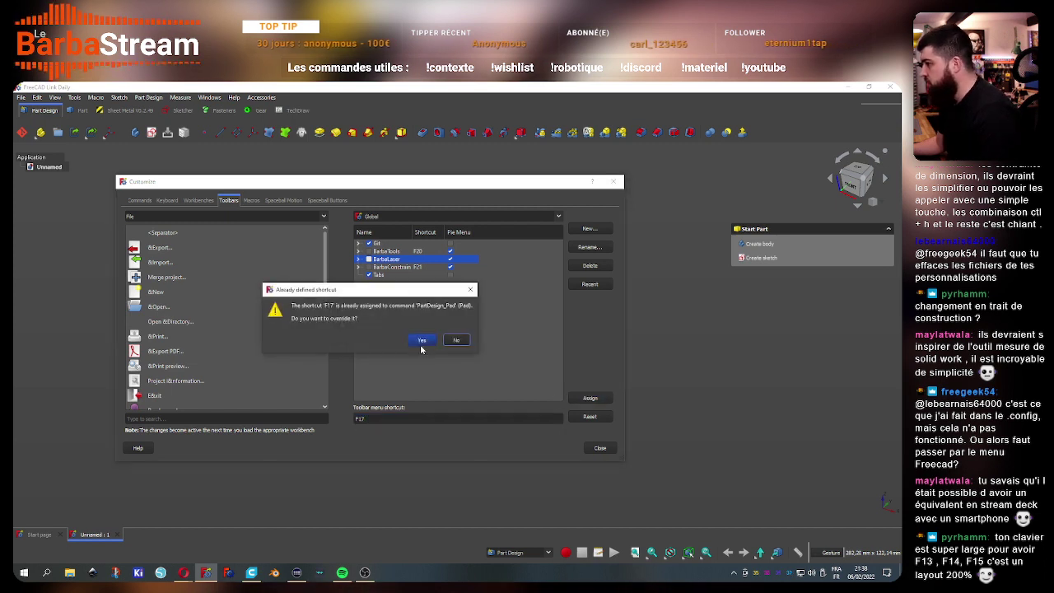
{"action": "left_click", "coordinate": [420, 340]}
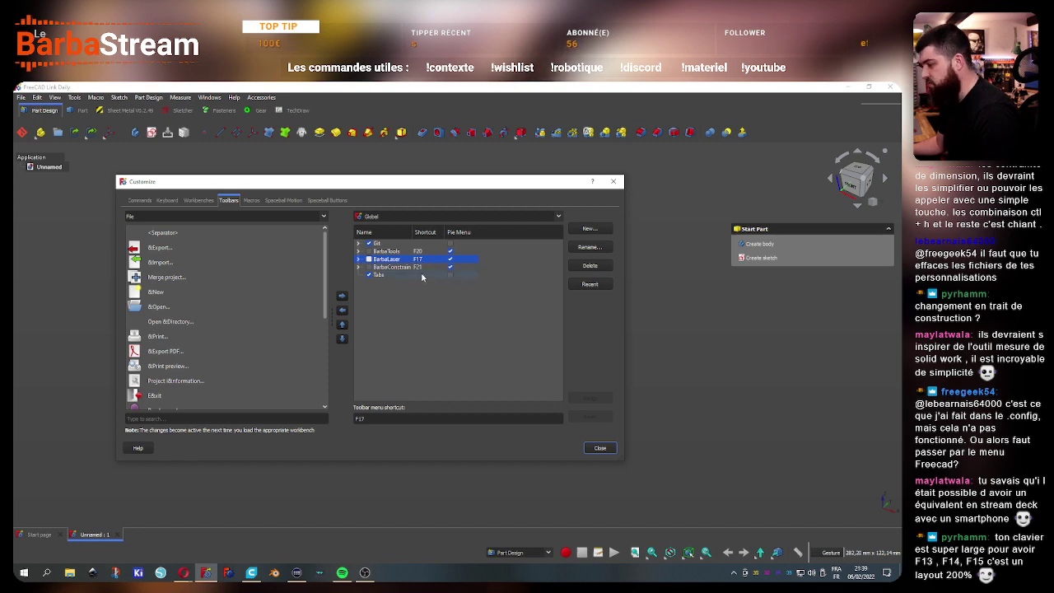
Create a new Body and a sketch attached to XY_Plane via the Tab pie menu
{"action": "left_click", "coordinate": [600, 449]}
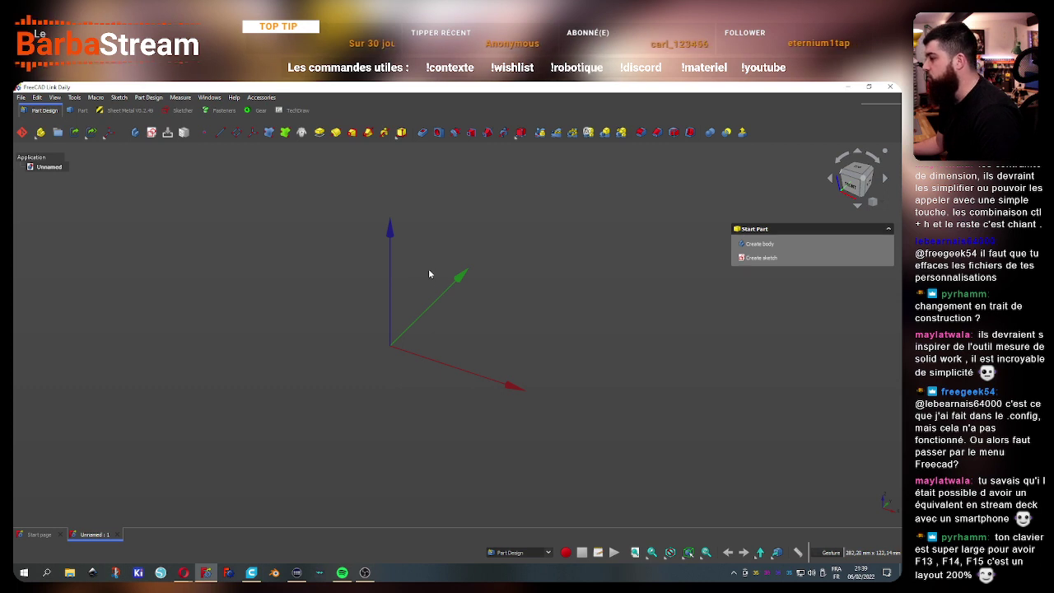
{"action": "key", "text": "Tab"}
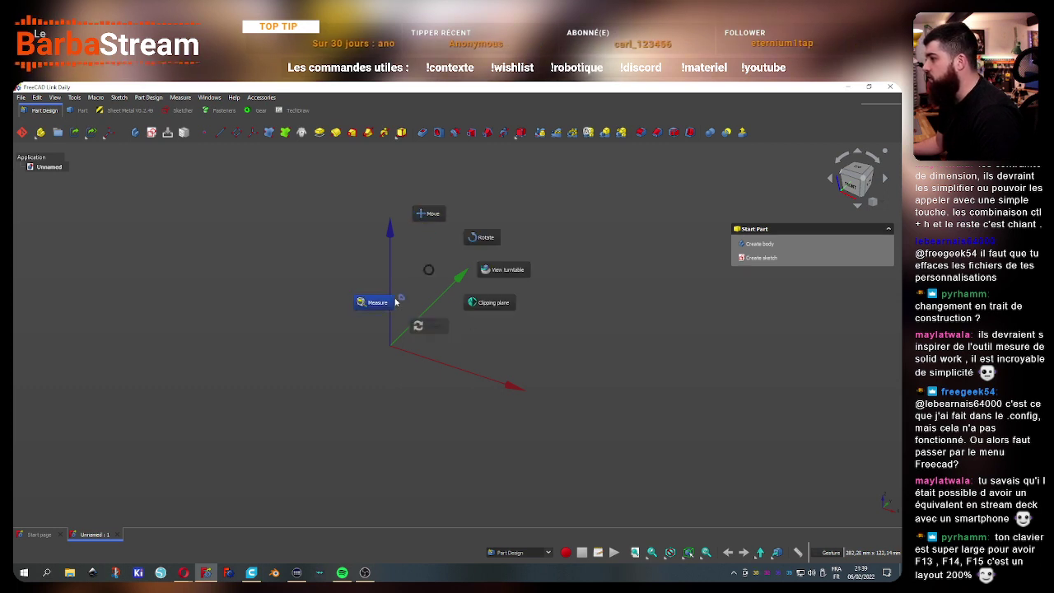
{"action": "key", "text": "Tab"}
{"action": "key", "text": "Tab"}
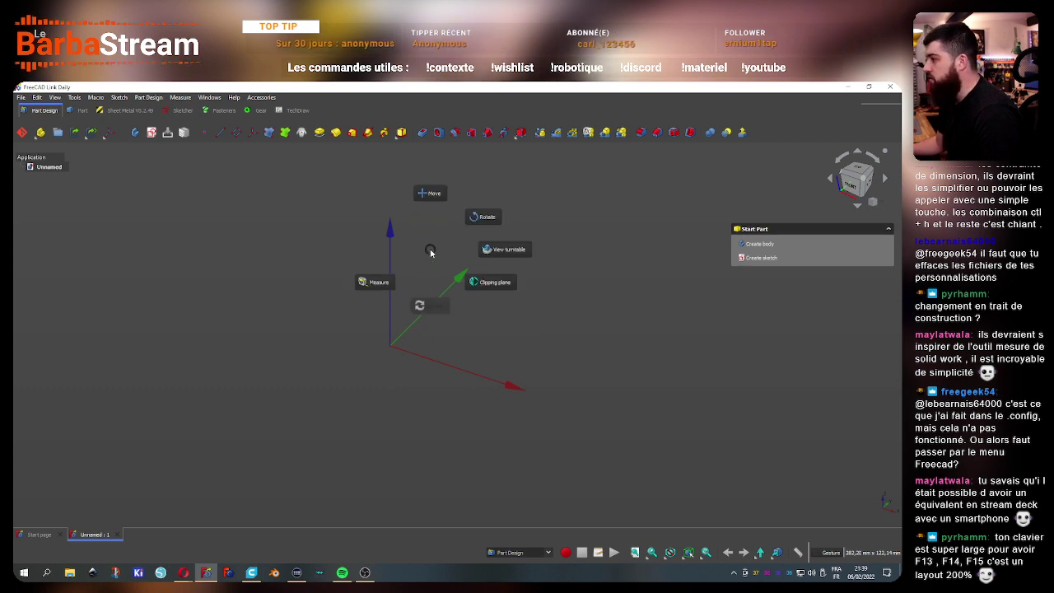
{"action": "left_click", "coordinate": [135, 132]}
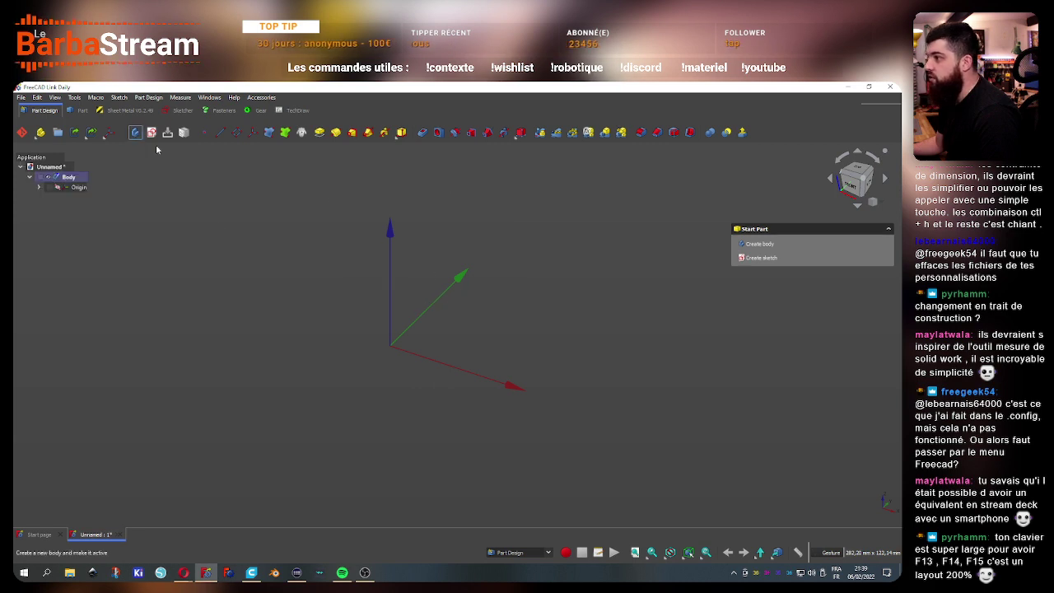
{"action": "left_click", "coordinate": [152, 131]}
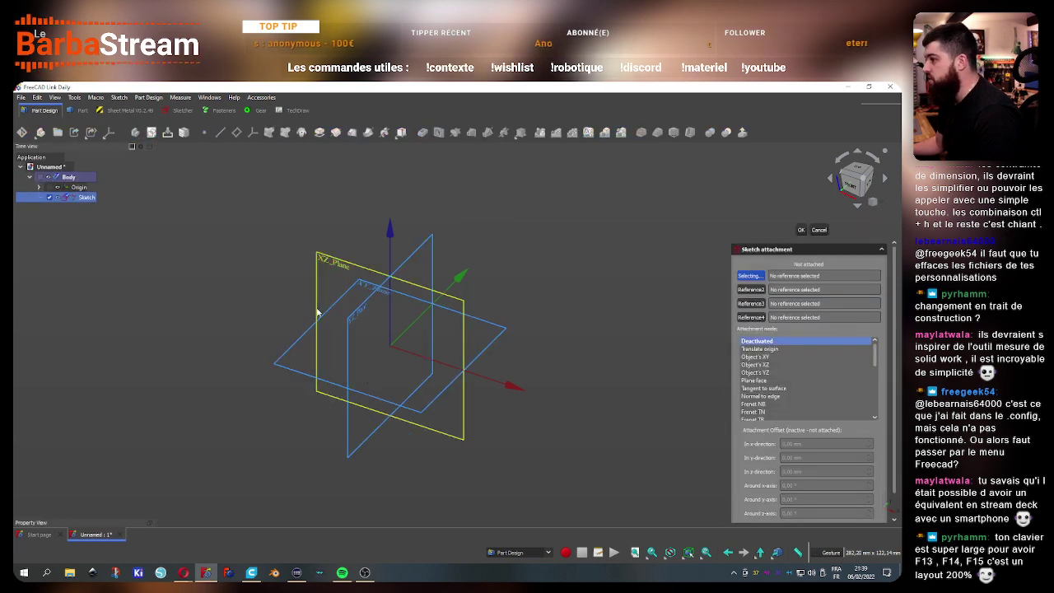
{"action": "left_click", "coordinate": [404, 314]}
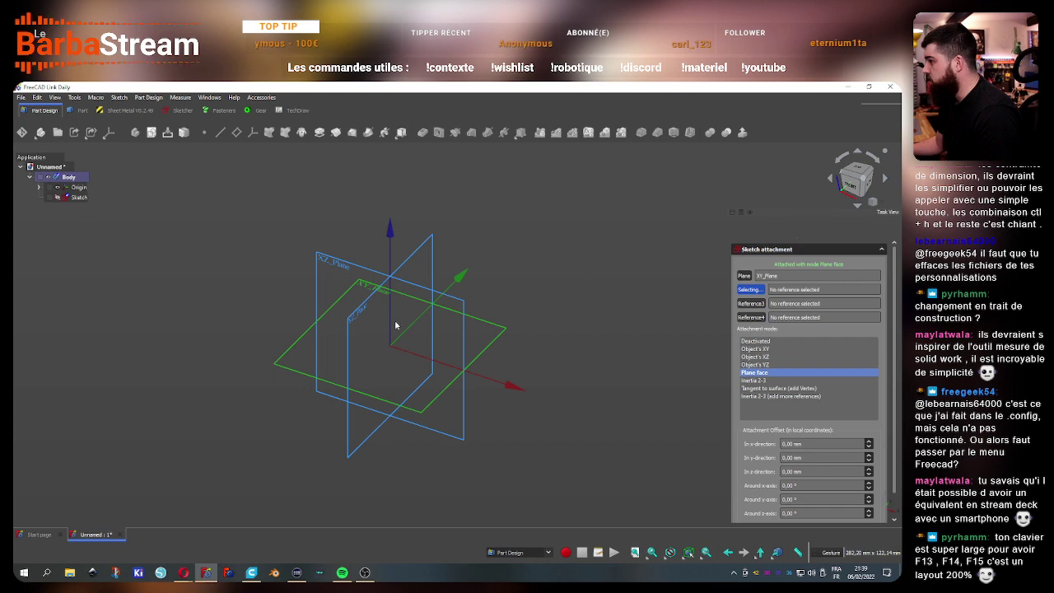
{"action": "key", "text": "Return"}
{"action": "right_click_drag", "start_coordinate": [360, 353], "coordinate": [355, 332]}
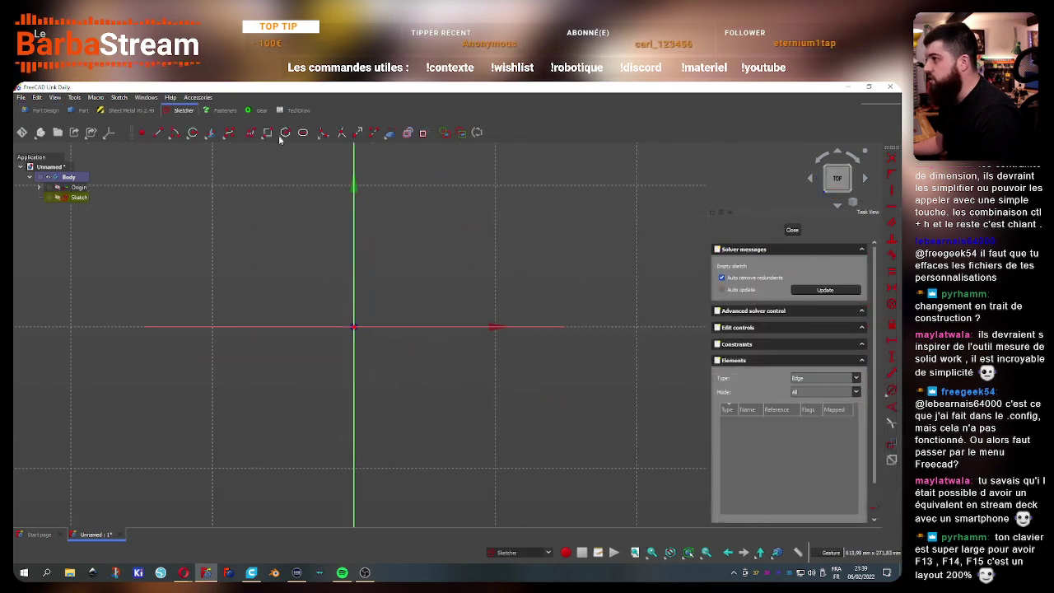
Draw a rectangle from the sketch origin to an opposite corner, then select its top edge for constraining
{"action": "left_click", "coordinate": [355, 326]}
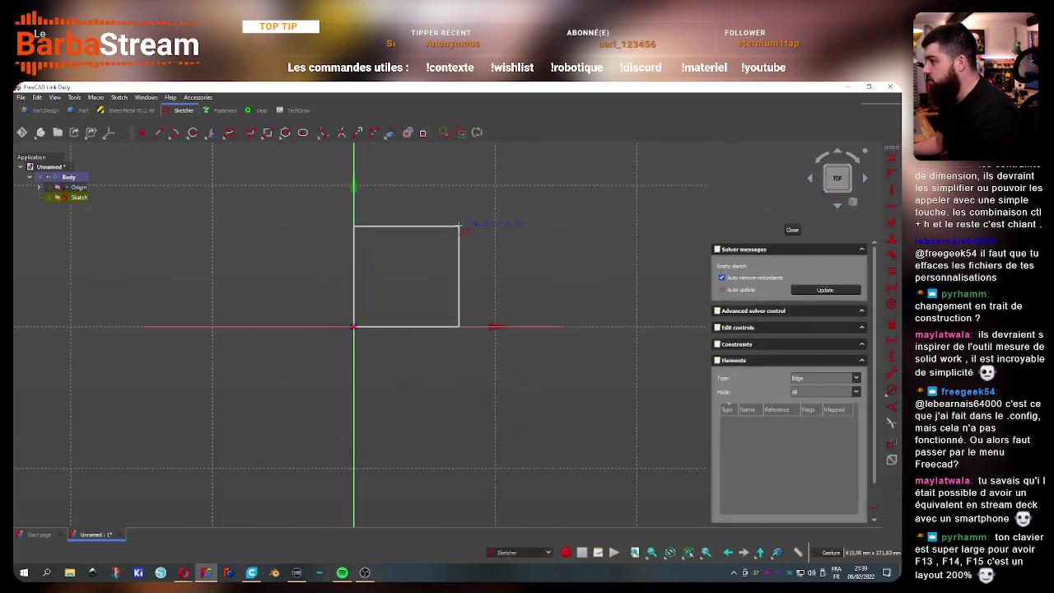
{"action": "left_click", "coordinate": [458, 221]}
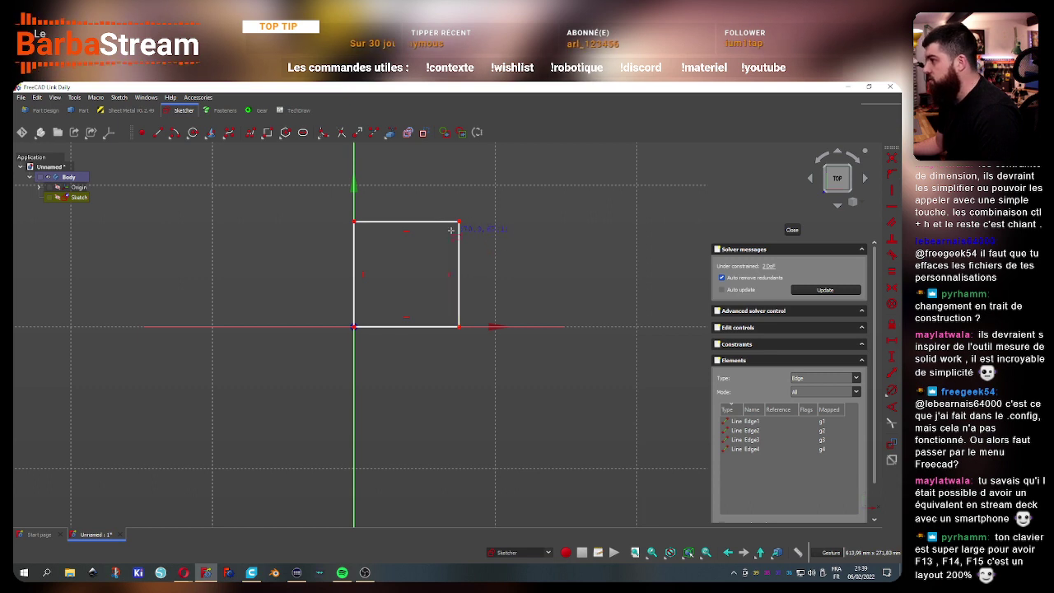
{"action": "left_click", "coordinate": [428, 224]}
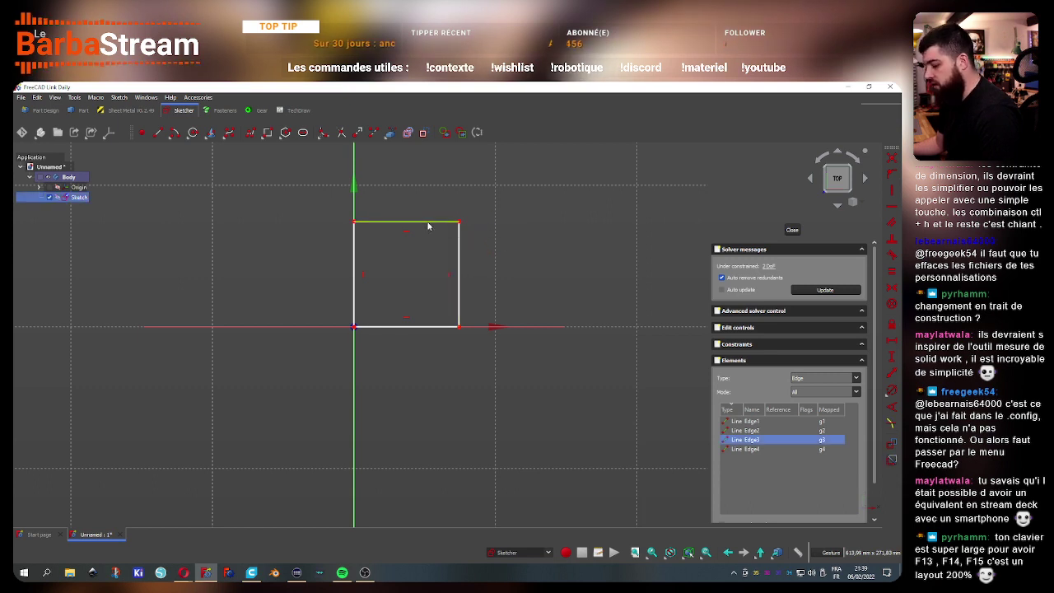
{"action": "key", "text": "Tab"}
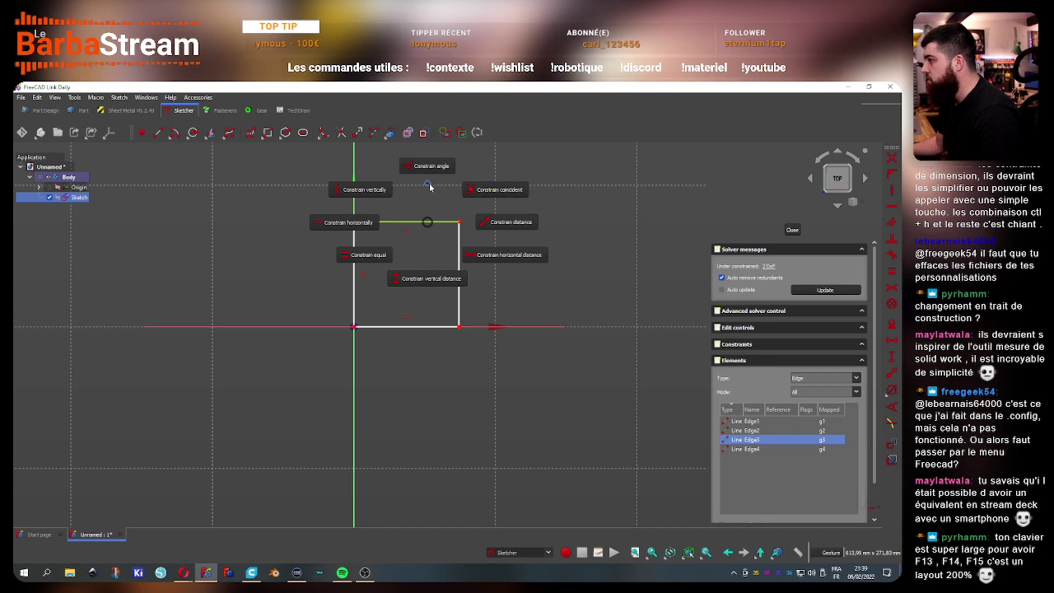
Undo the mistaken angle constraint and give the top edge a 100 mm horizontal distance
{"action": "left_click", "coordinate": [428, 187]}
{"action": "left_click", "coordinate": [552, 339]}
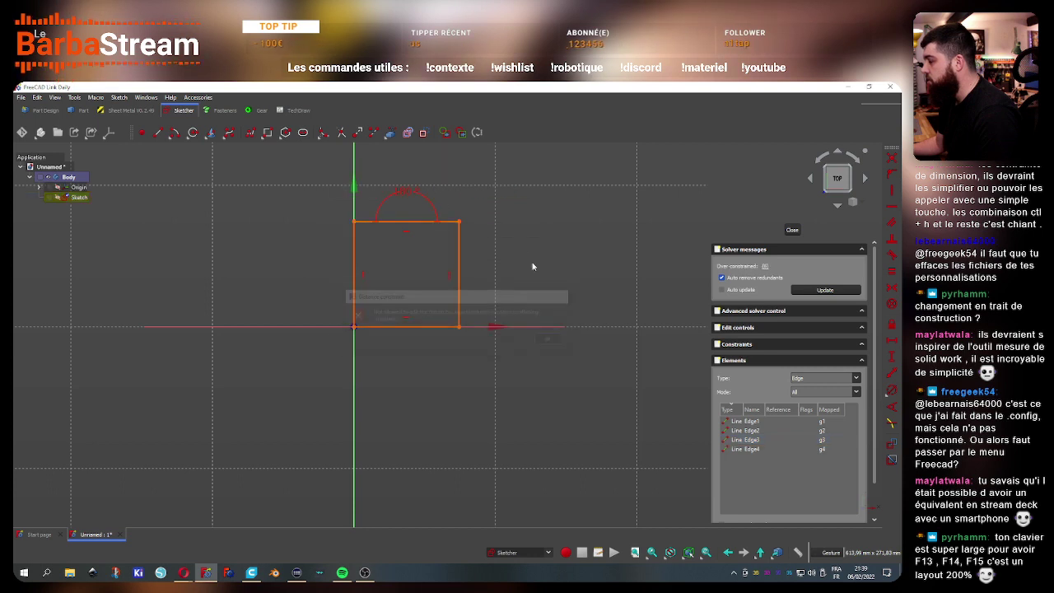
{"action": "key", "text": "ctrl+z"}
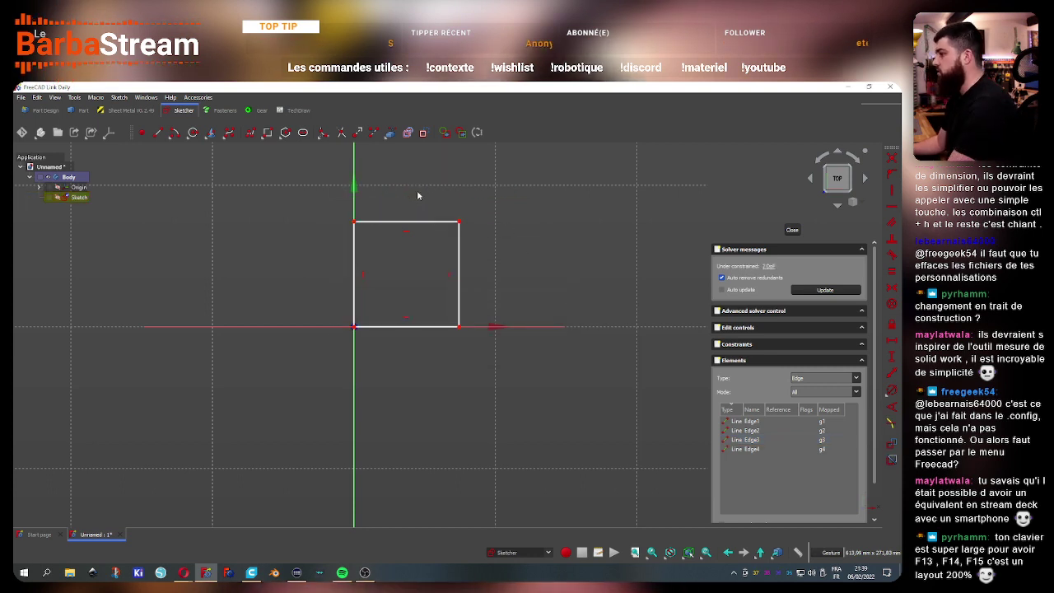
{"action": "left_click", "coordinate": [416, 222]}
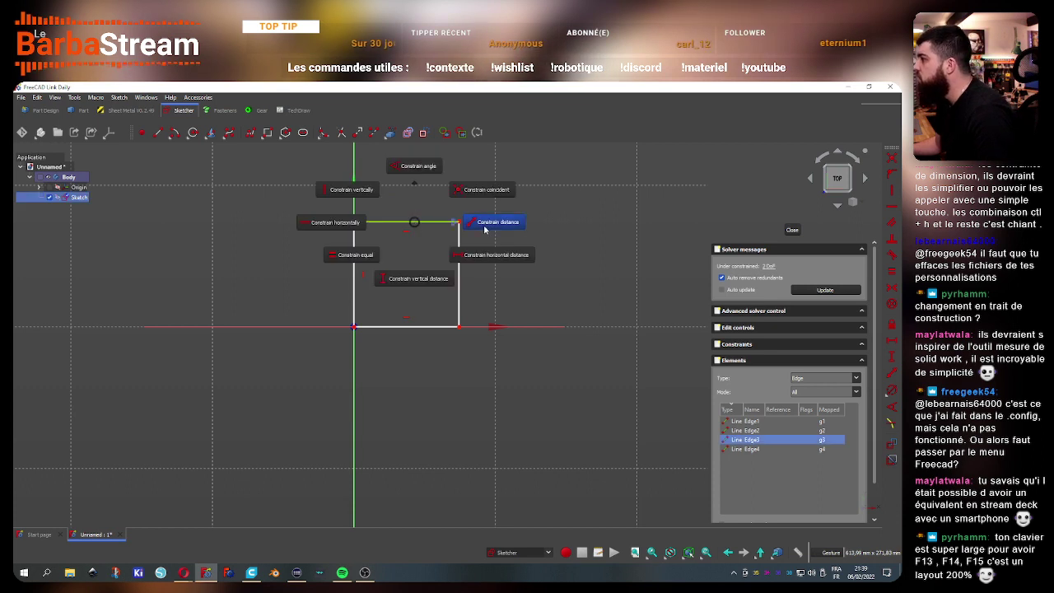
{"action": "left_click", "coordinate": [482, 254]}
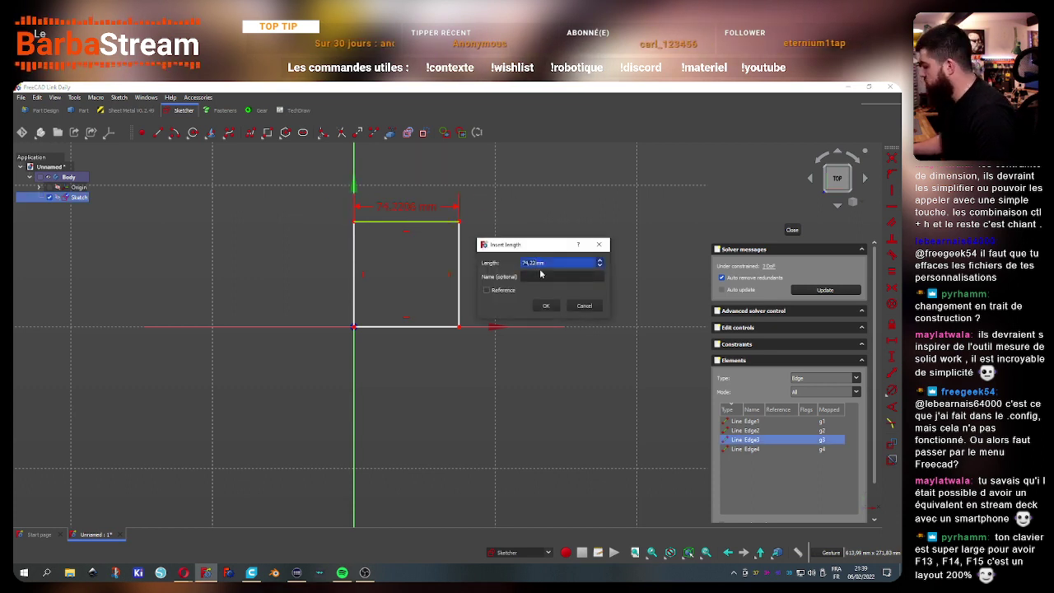
{"action": "type", "text": "100"}
{"action": "key", "text": "Return"}
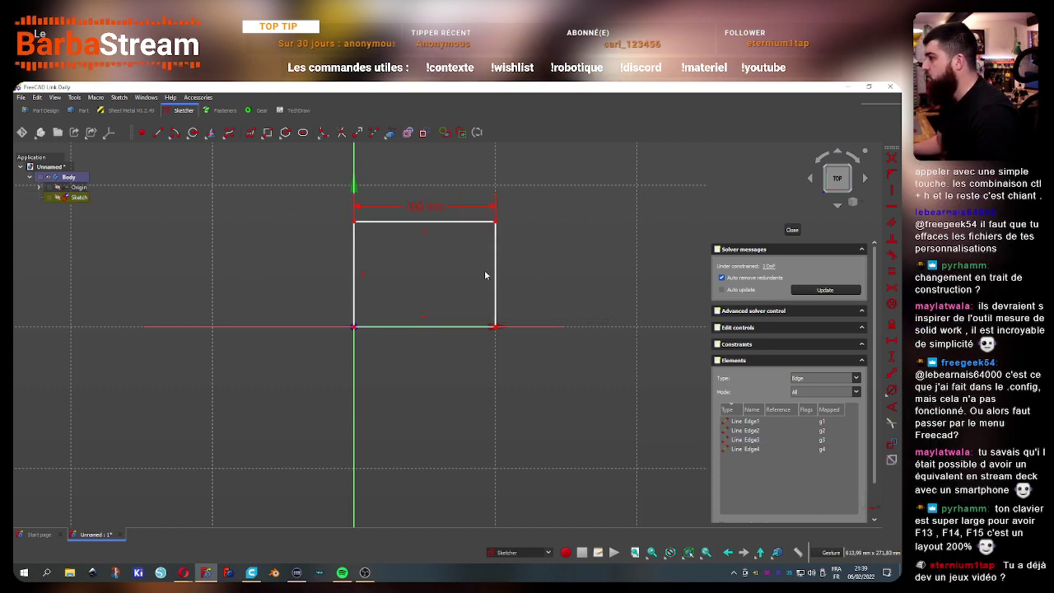
Add a 100 mm vertical distance to the right edge, then delete that dimension again
{"action": "left_click", "coordinate": [495, 270]}
{"action": "key", "text": "Tab"}
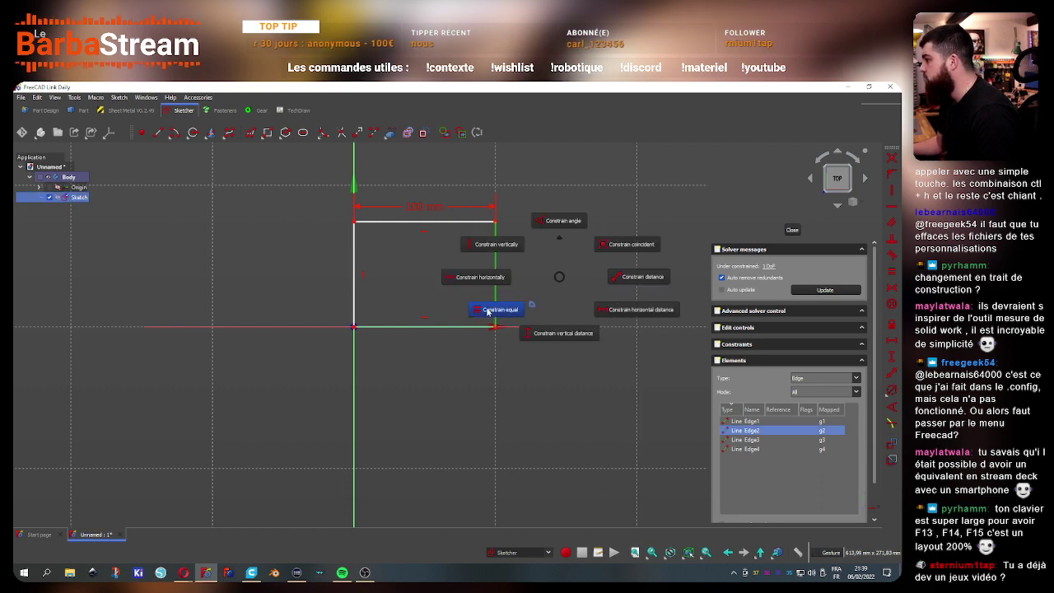
{"action": "left_click", "coordinate": [540, 335]}
{"action": "type", "text": "100"}
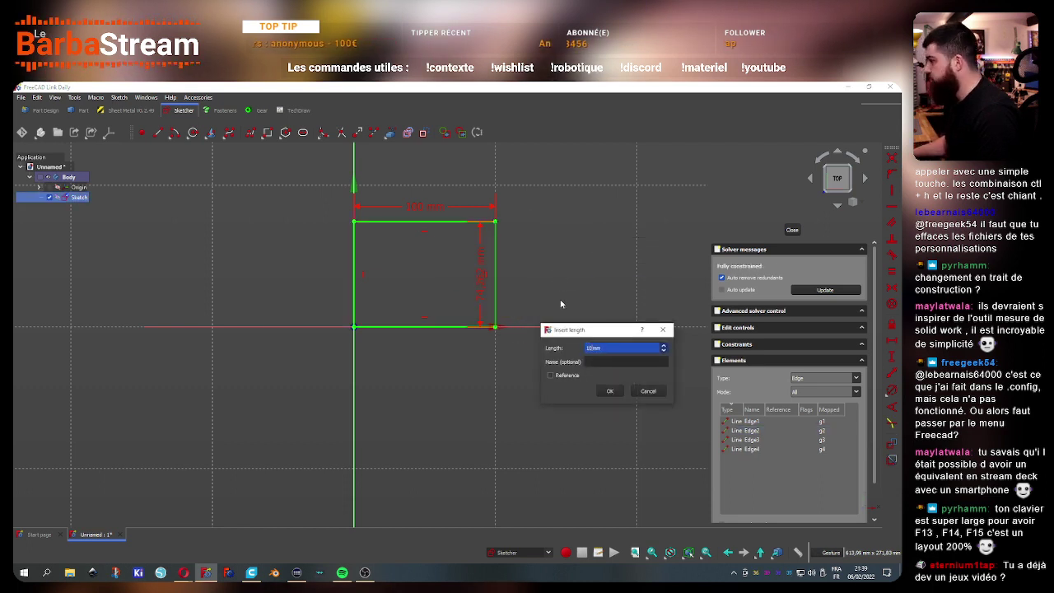
{"action": "key", "text": "Return"}
{"action": "left_click", "coordinate": [481, 262]}
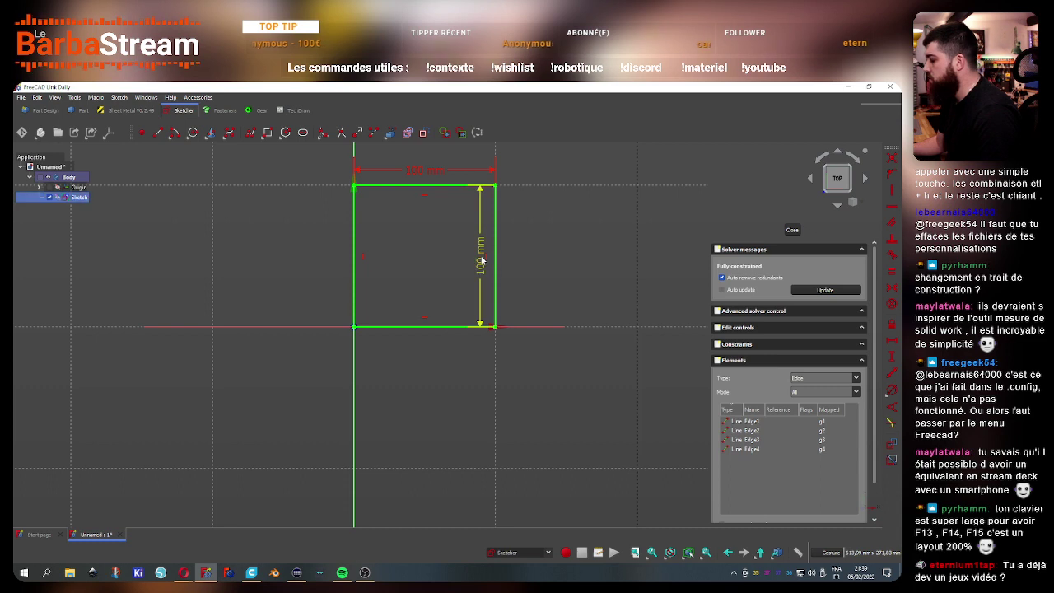
{"action": "key", "text": "Delete"}
Constrain the right and top edges equal so the square is fully constrained
{"action": "left_click", "coordinate": [494, 237]}
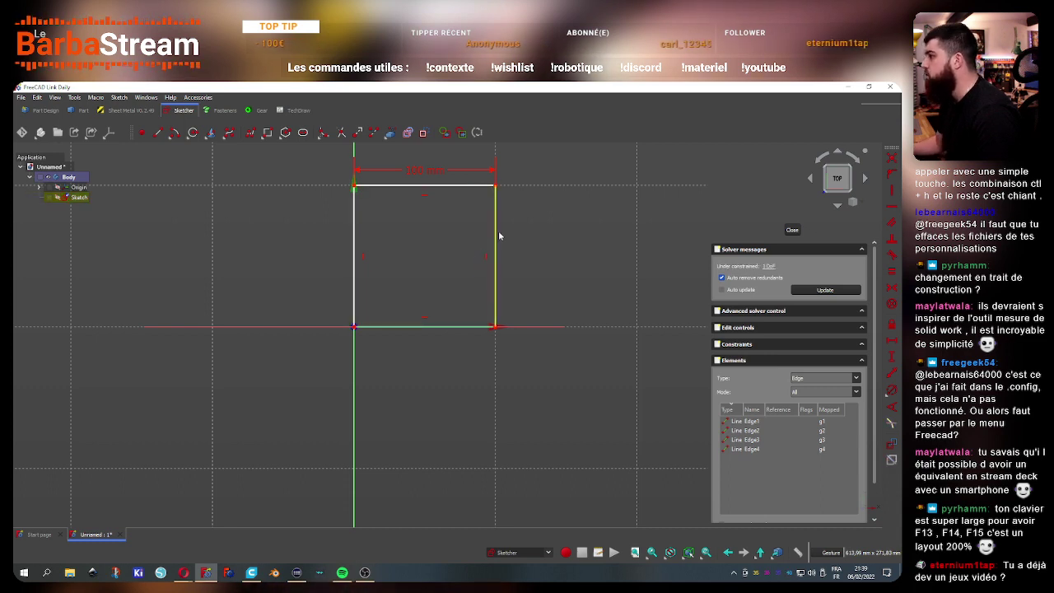
{"action": "left_click", "coordinate": [473, 185]}
{"action": "key", "text": "Tab"}
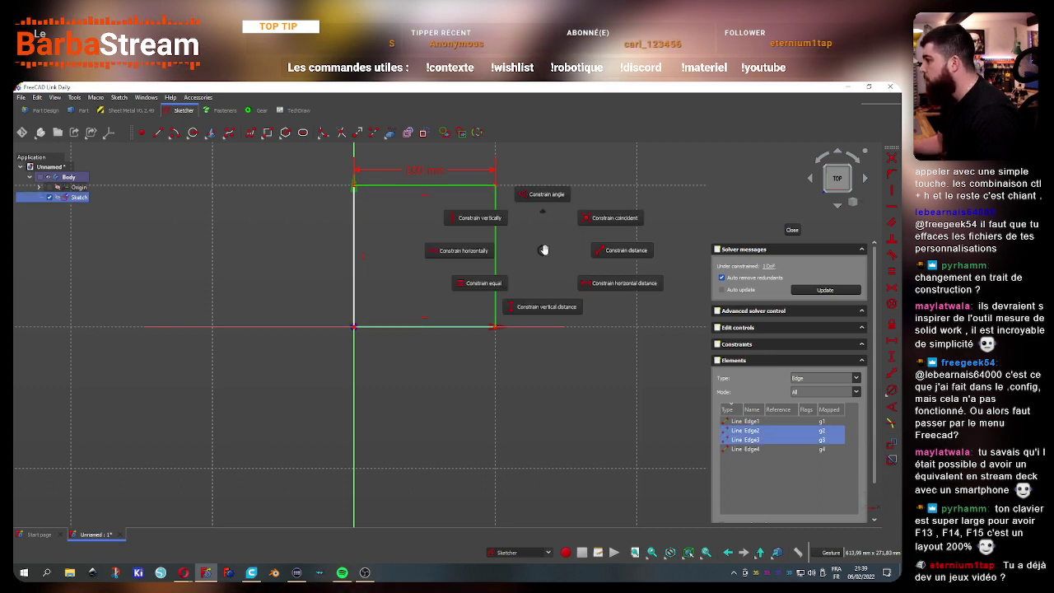
{"action": "left_click", "coordinate": [490, 283]}
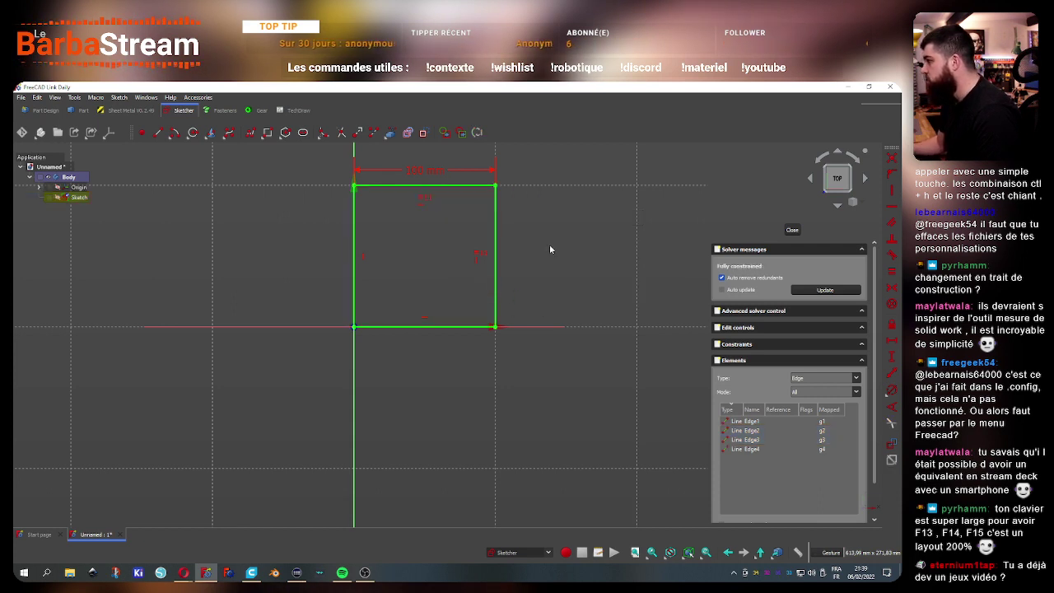
{"action": "right_click_drag", "start_coordinate": [457, 257], "coordinate": [461, 333]}
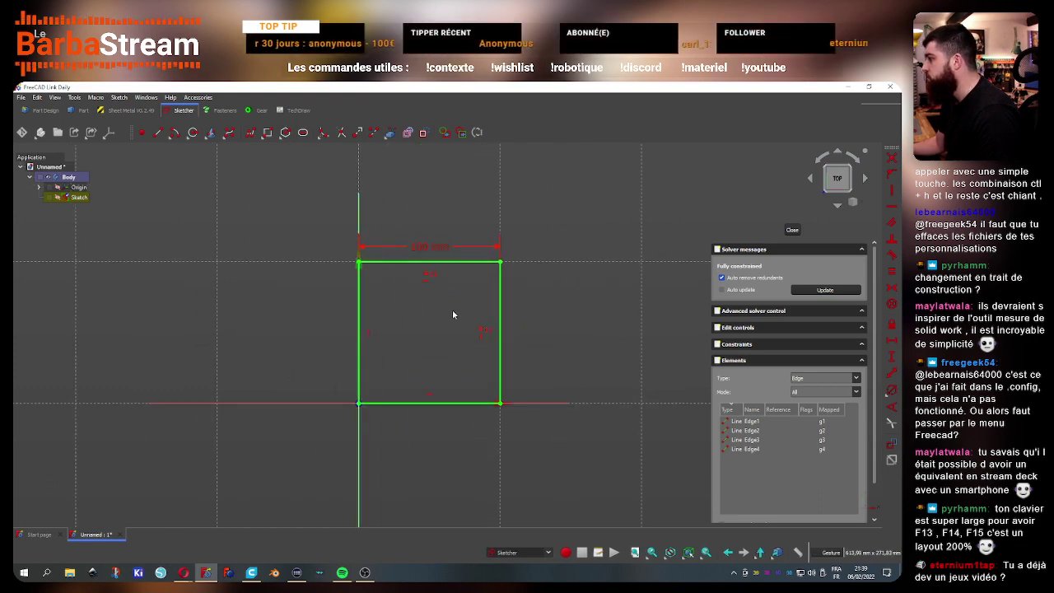
Open Customize and inspect the Global BarbaConstrain toolbar's command list on the Toolbars page
{"action": "left_click", "coordinate": [20, 97]}
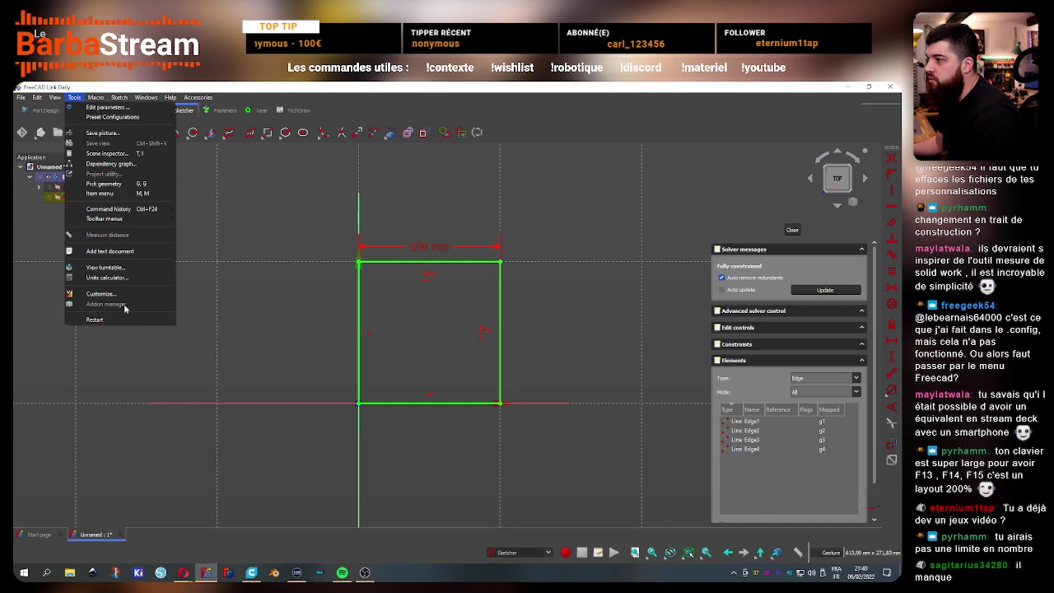
{"action": "left_click", "coordinate": [120, 296]}
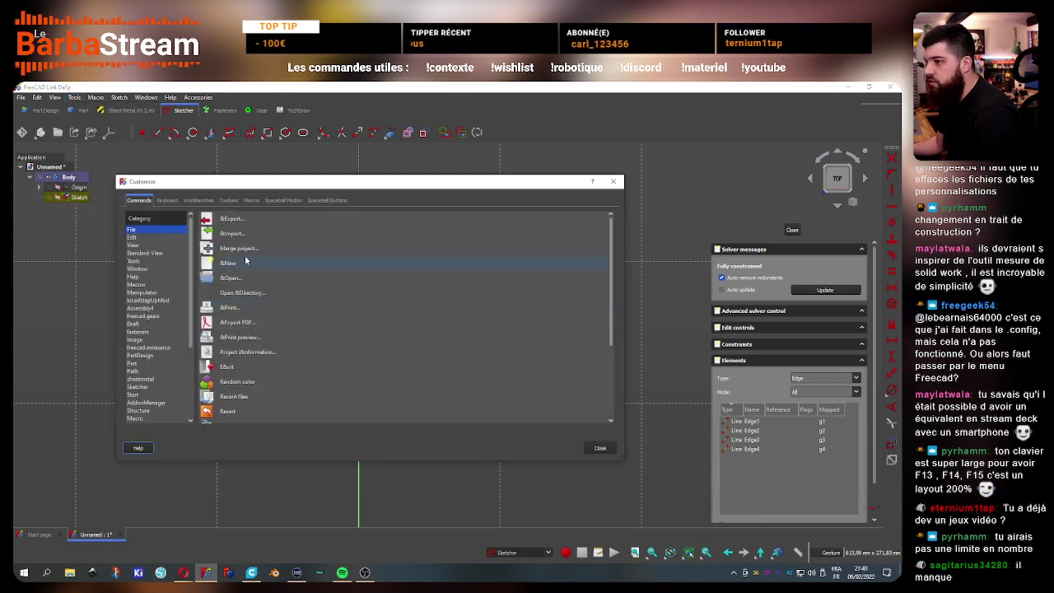
{"action": "left_click", "coordinate": [228, 200]}
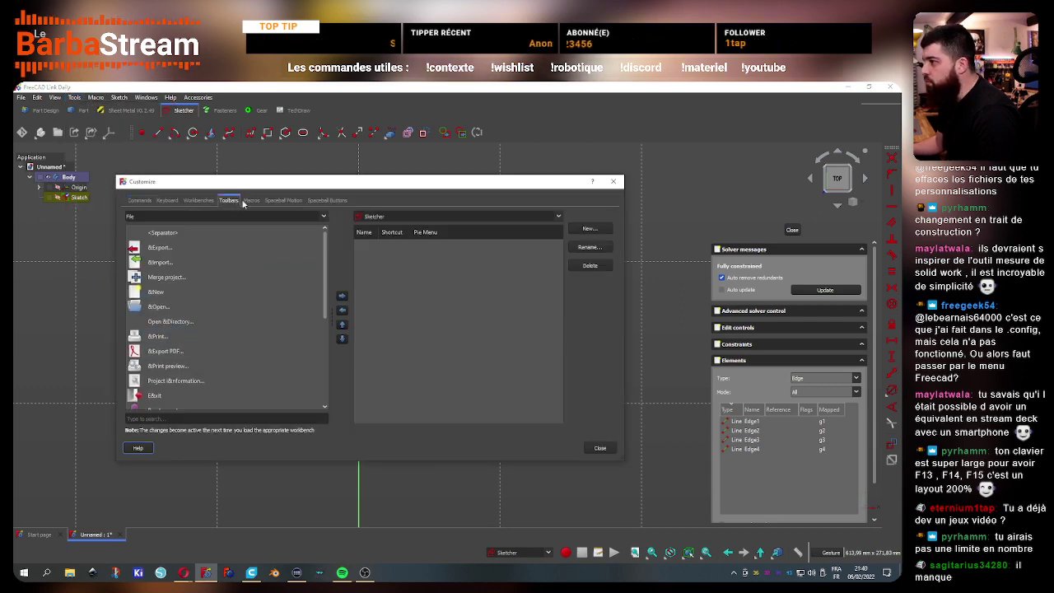
{"action": "left_click", "coordinate": [251, 200]}
{"action": "left_click", "coordinate": [229, 200]}
{"action": "left_click", "coordinate": [430, 216]}
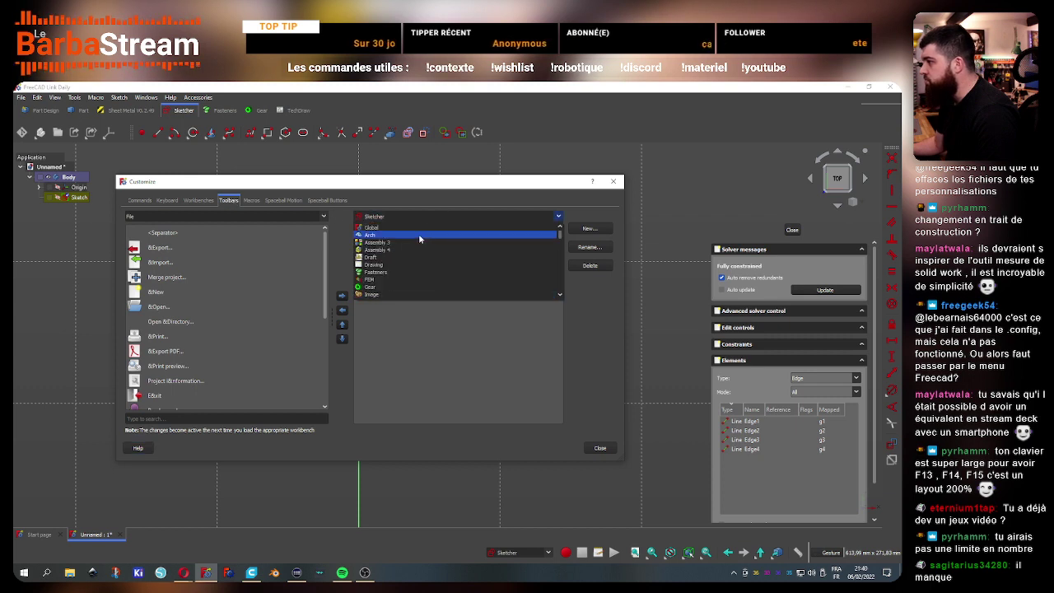
{"action": "left_click", "coordinate": [412, 233]}
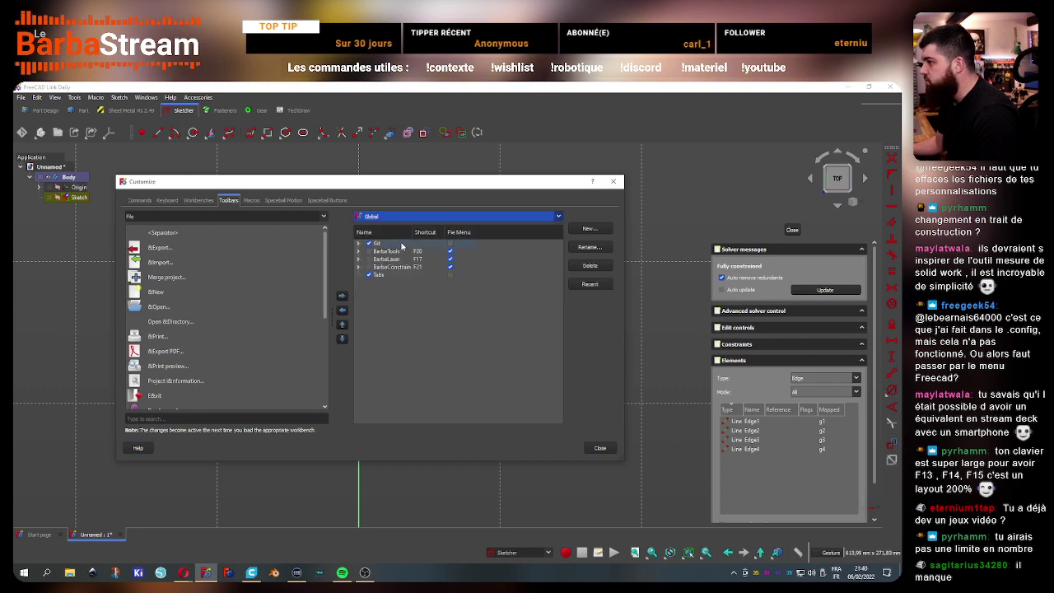
{"action": "left_click", "coordinate": [358, 268]}
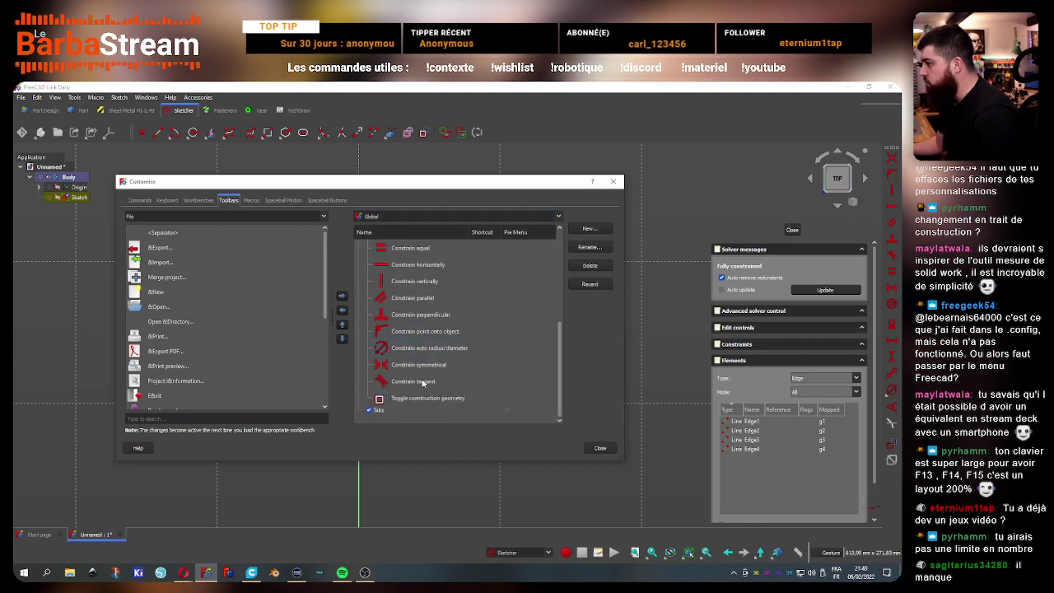
{"action": "scroll", "coordinate": [426, 402], "scroll_direction": "up", "scroll_amount": 3}
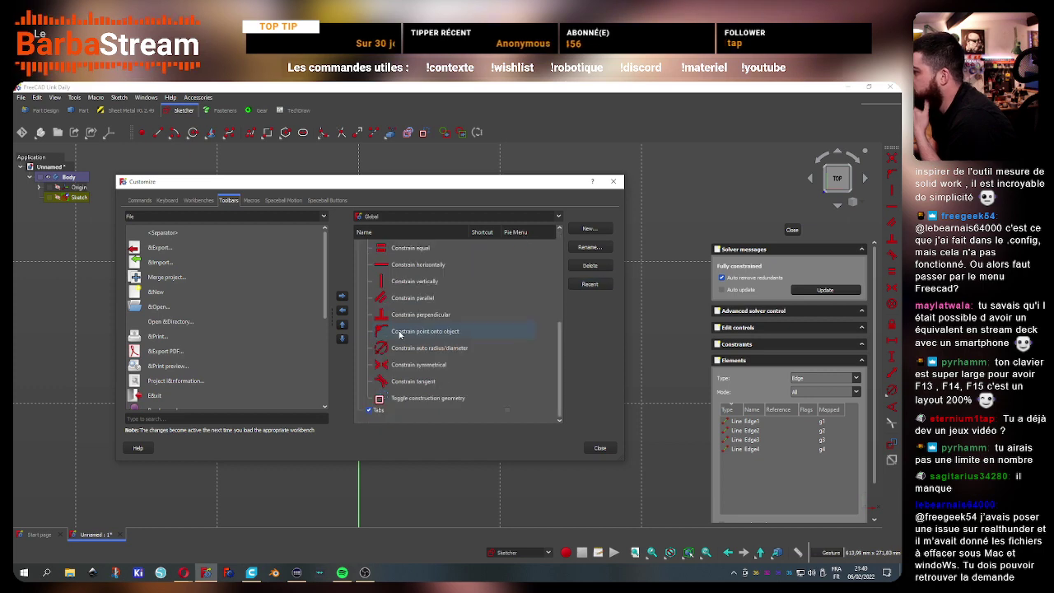
Step back through the Workbenches, Macros and Keyboard pages to Commands, then close Customize
{"action": "left_click", "coordinate": [198, 200]}
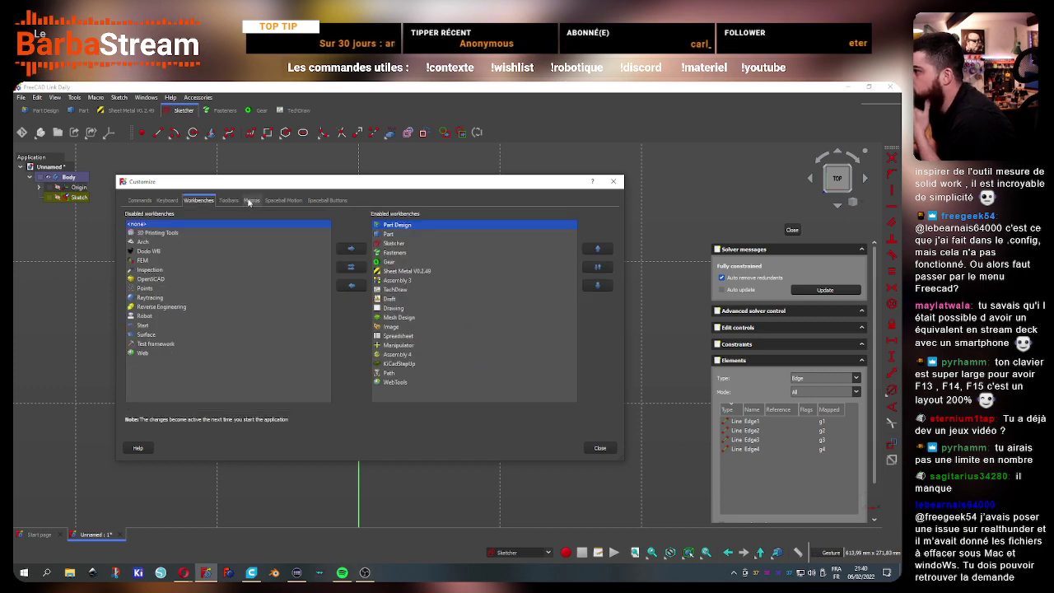
{"action": "left_click", "coordinate": [252, 200]}
{"action": "left_click", "coordinate": [167, 200]}
{"action": "left_click", "coordinate": [145, 200]}
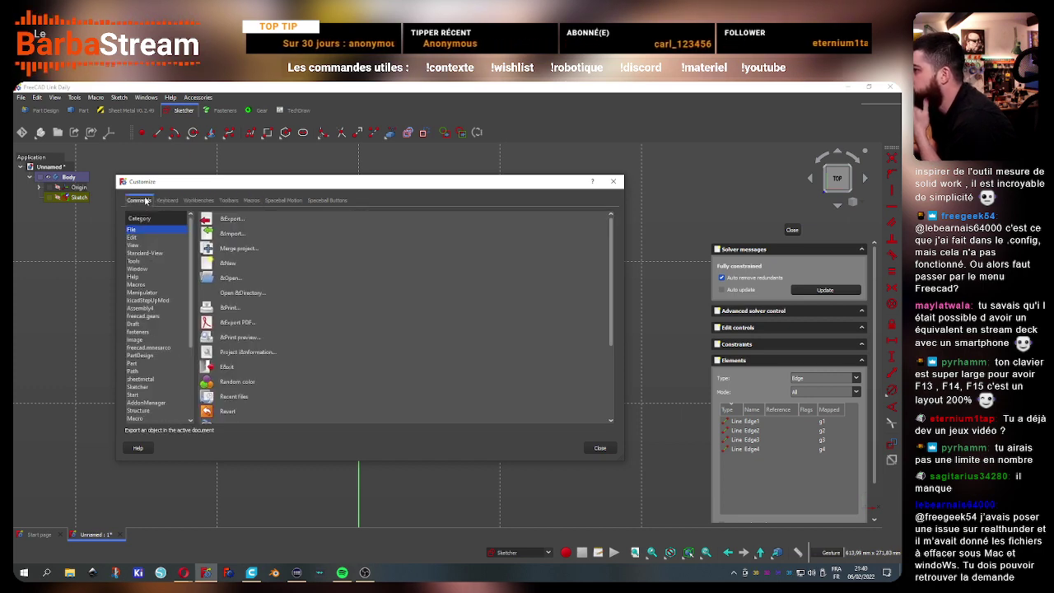
{"action": "left_click", "coordinate": [600, 448]}
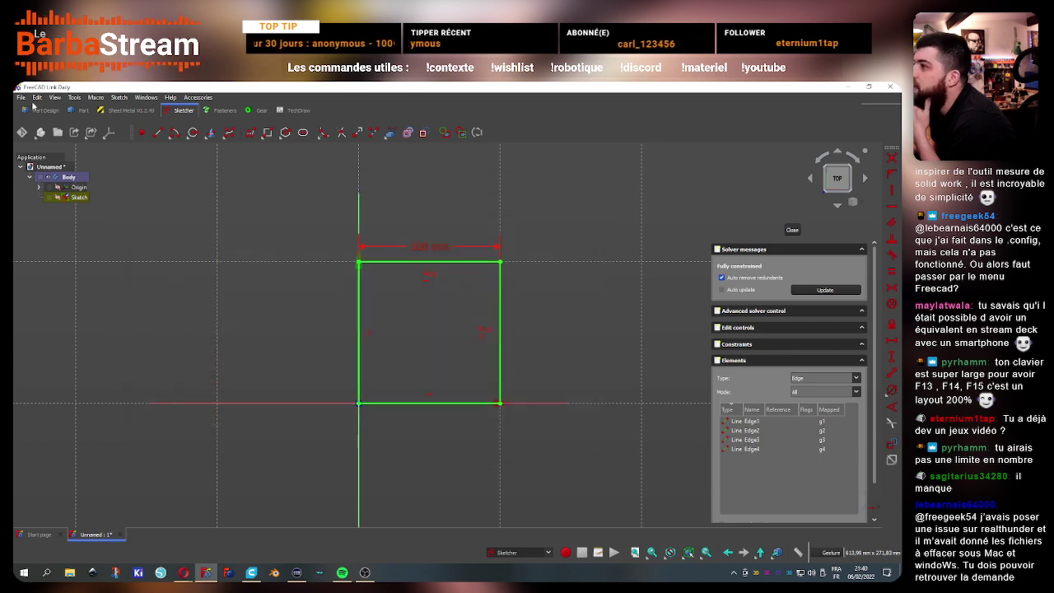
Open Edit > Preferences and enlarge the Preferences window
{"action": "left_click", "coordinate": [36, 98]}
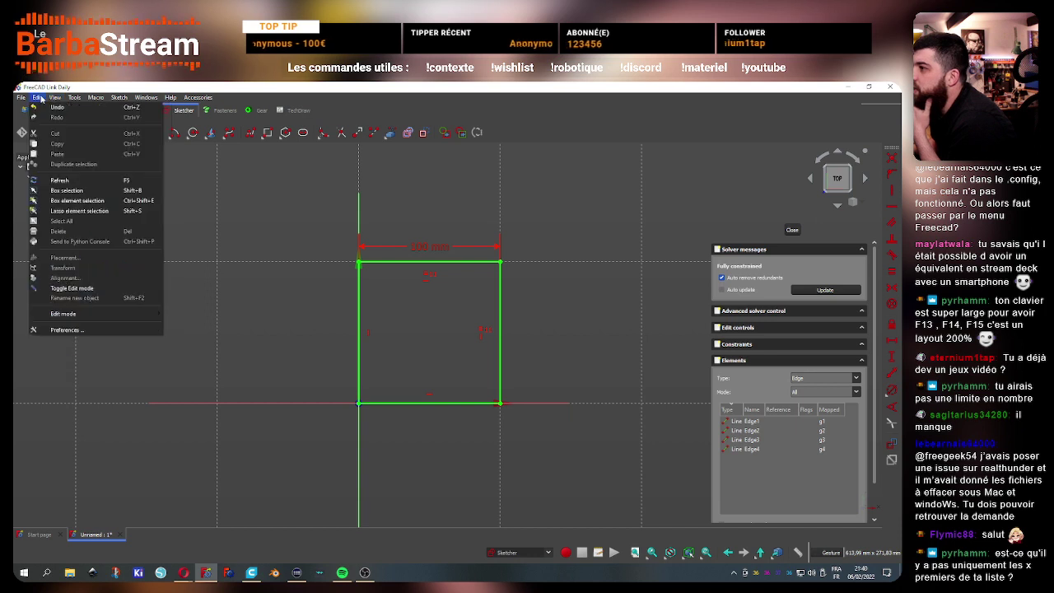
{"action": "mouse_move", "coordinate": [63, 314]}
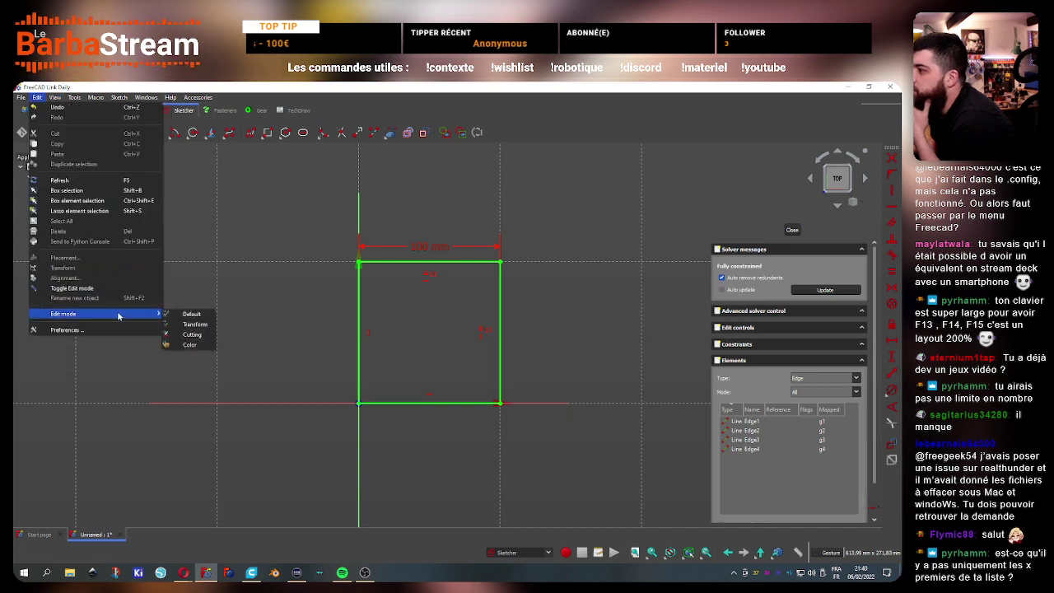
{"action": "left_click", "coordinate": [66, 330]}
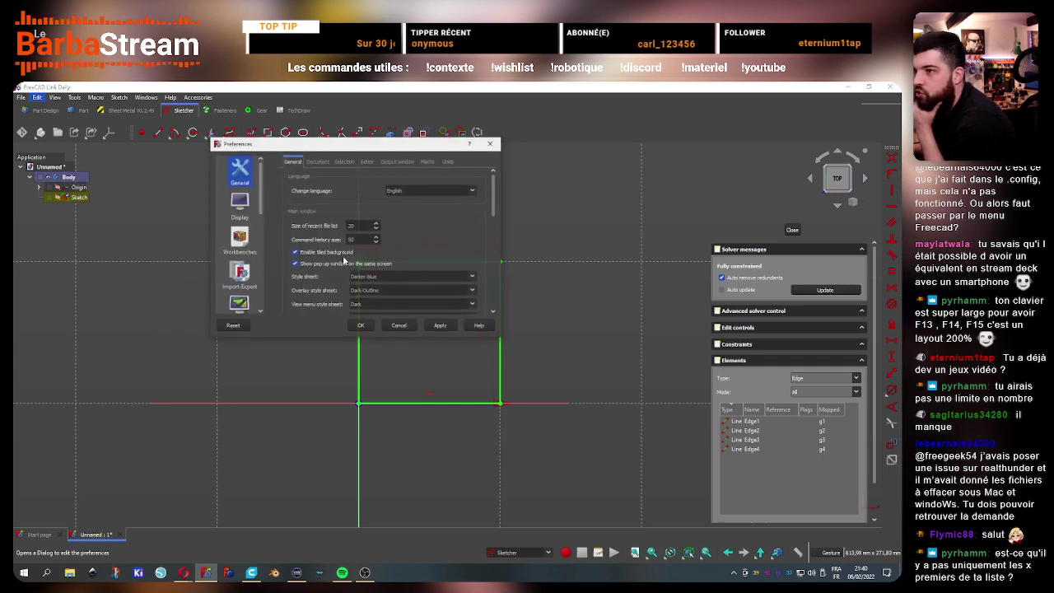
{"action": "left_click_drag", "start_coordinate": [454, 314], "coordinate": [674, 515]}
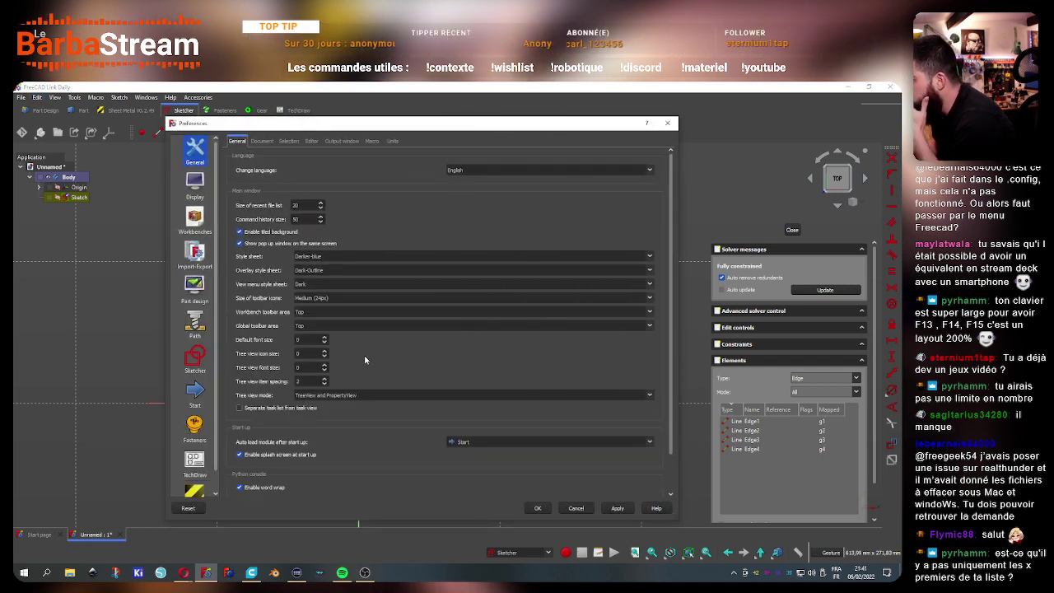
{"action": "scroll", "coordinate": [365, 359], "scroll_direction": "down", "scroll_amount": 1}
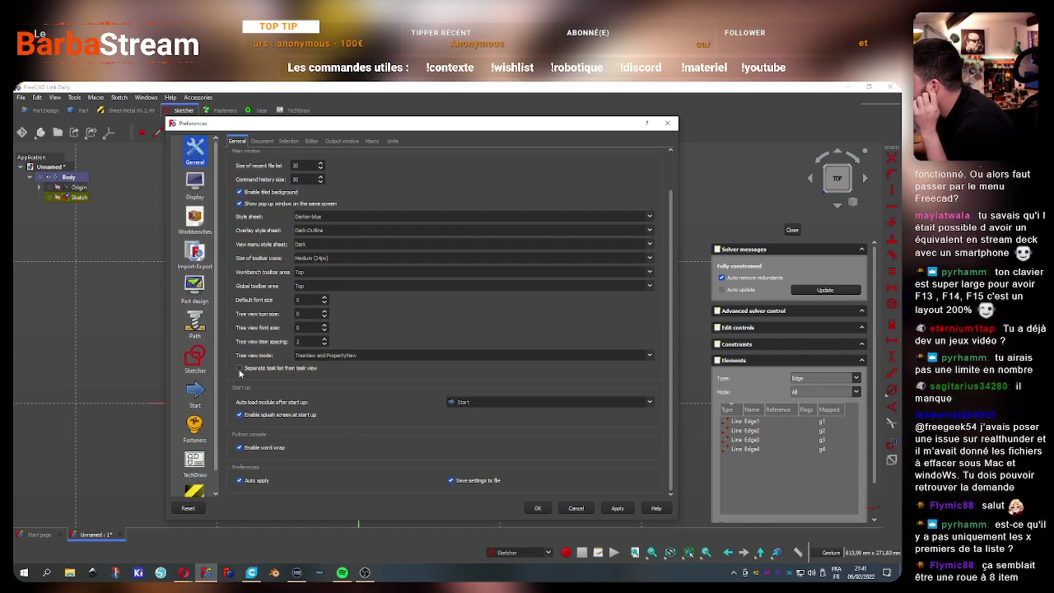
{"action": "scroll", "coordinate": [329, 304], "scroll_direction": "up", "scroll_amount": 1}
Browse the General Document, Selection, Editor and Output window pages, then open Display > UI
{"action": "left_click", "coordinate": [262, 141]}
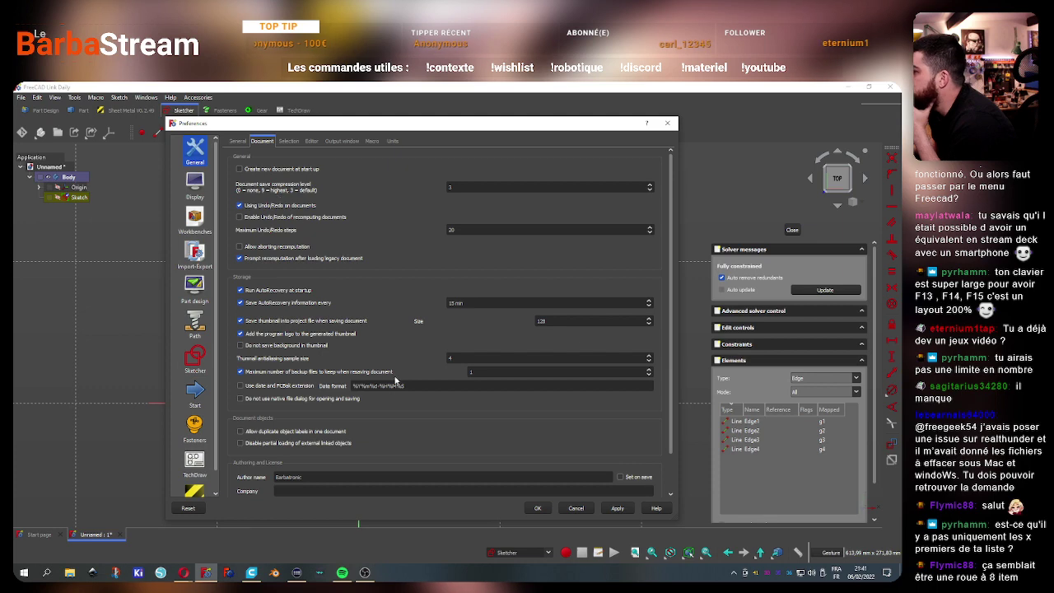
{"action": "left_click", "coordinate": [289, 141]}
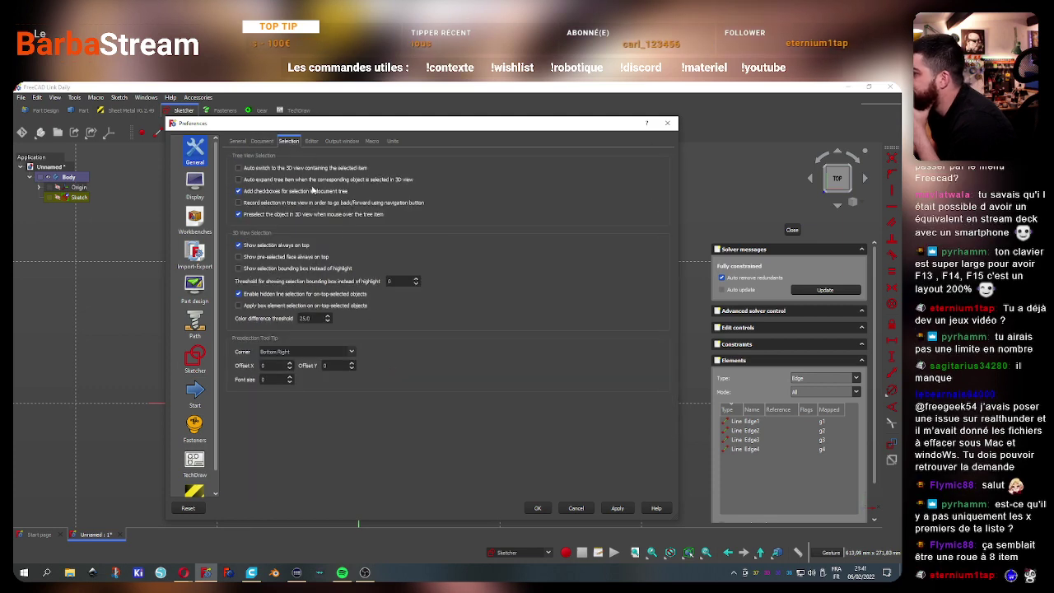
{"action": "left_click", "coordinate": [312, 141]}
{"action": "left_click", "coordinate": [328, 142]}
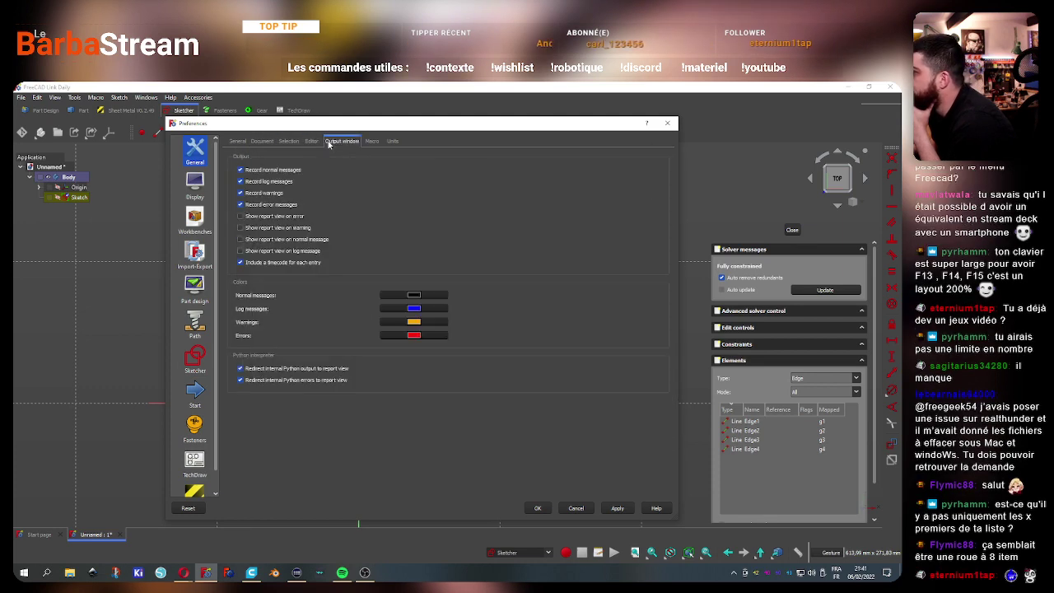
{"action": "left_click", "coordinate": [194, 185]}
{"action": "left_click", "coordinate": [260, 141]}
Scroll to the Pie Menu settings and test the sketch constraint pie menu
{"action": "scroll", "coordinate": [363, 355], "scroll_direction": "down", "scroll_amount": 3}
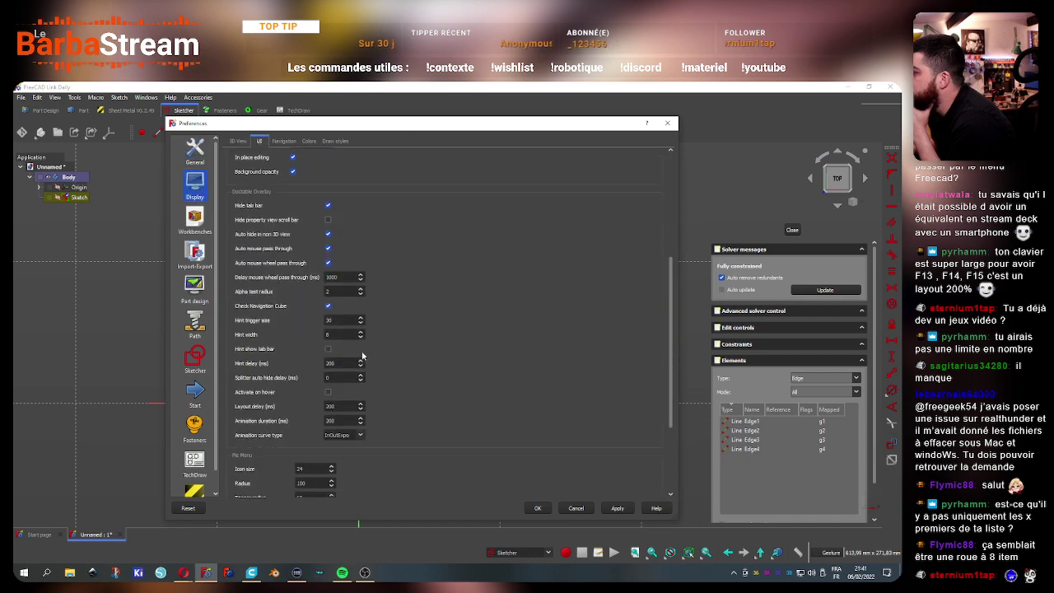
{"action": "scroll", "coordinate": [362, 356], "scroll_direction": "down", "scroll_amount": 3}
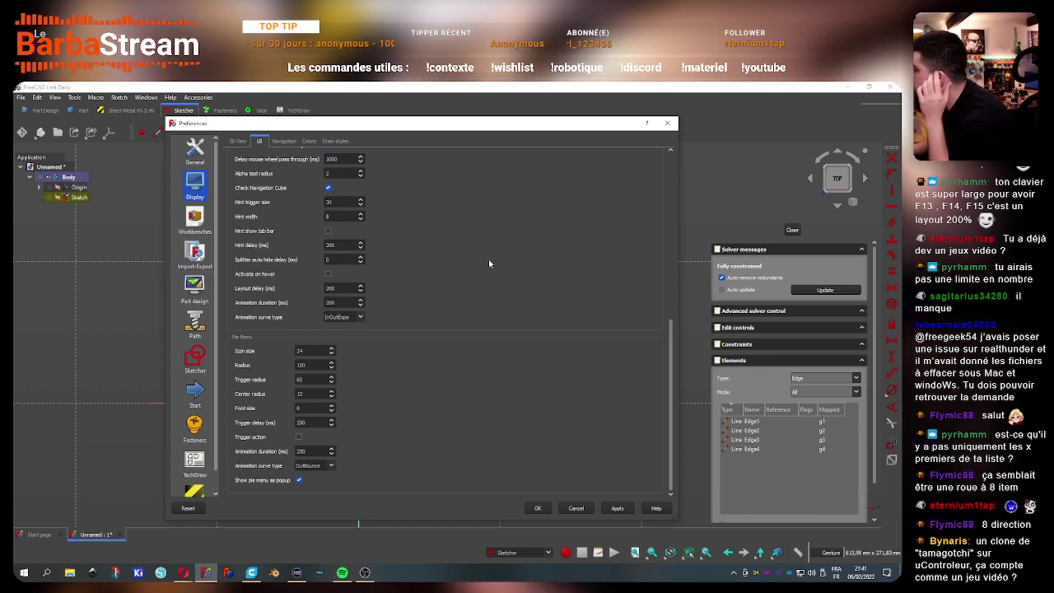
{"action": "key", "text": "Tab"}
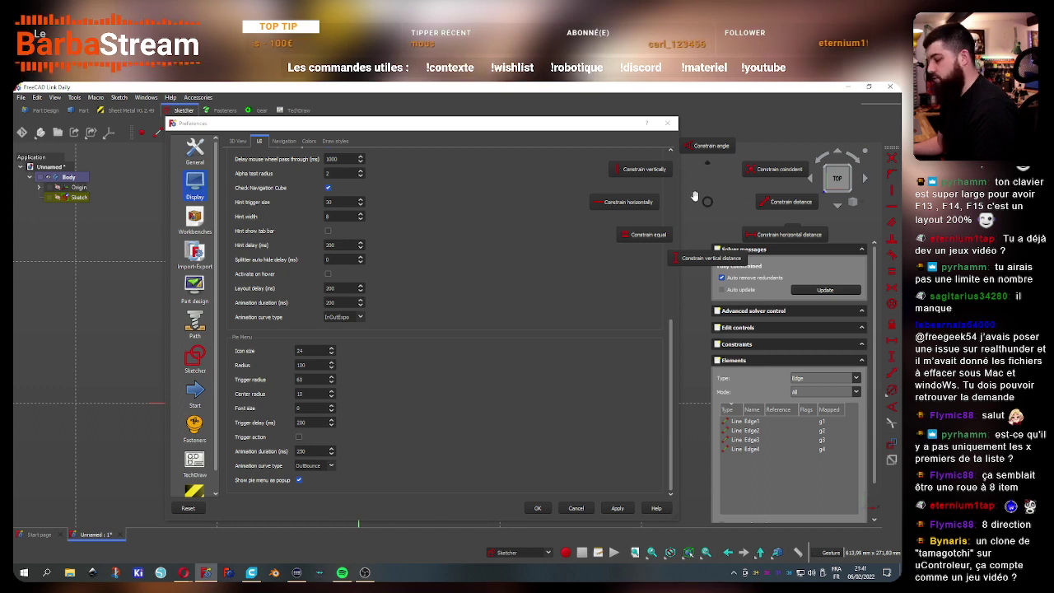
{"action": "key", "text": "Escape"}
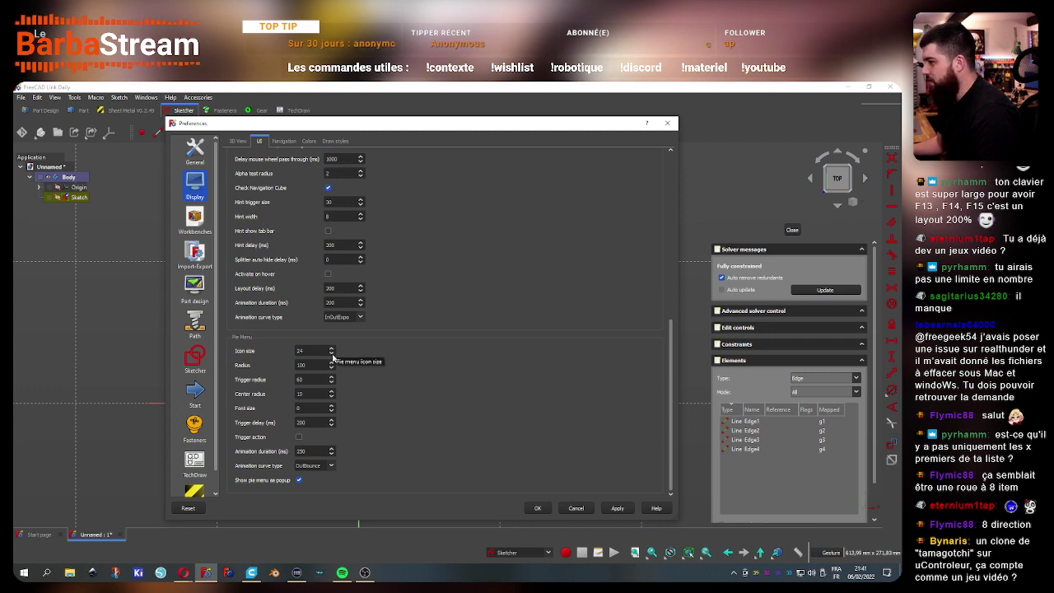
Apply a pie menu Icon size of 20, previewing the pie menu after each change
{"action": "scroll", "coordinate": [333, 356], "scroll_direction": "down", "scroll_amount": 3}
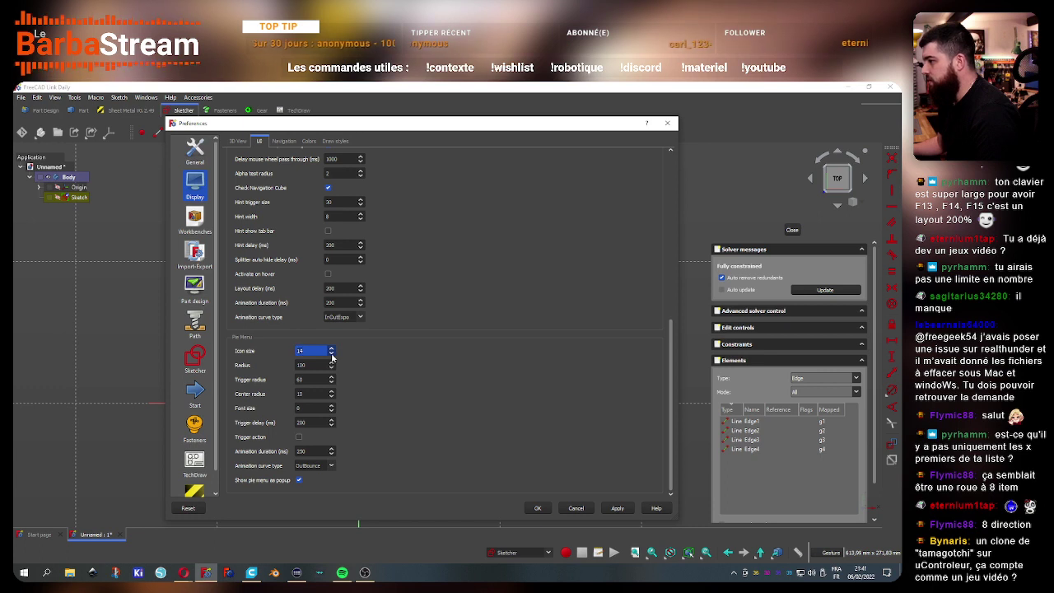
{"action": "scroll", "coordinate": [332, 356], "scroll_direction": "down", "scroll_amount": 3}
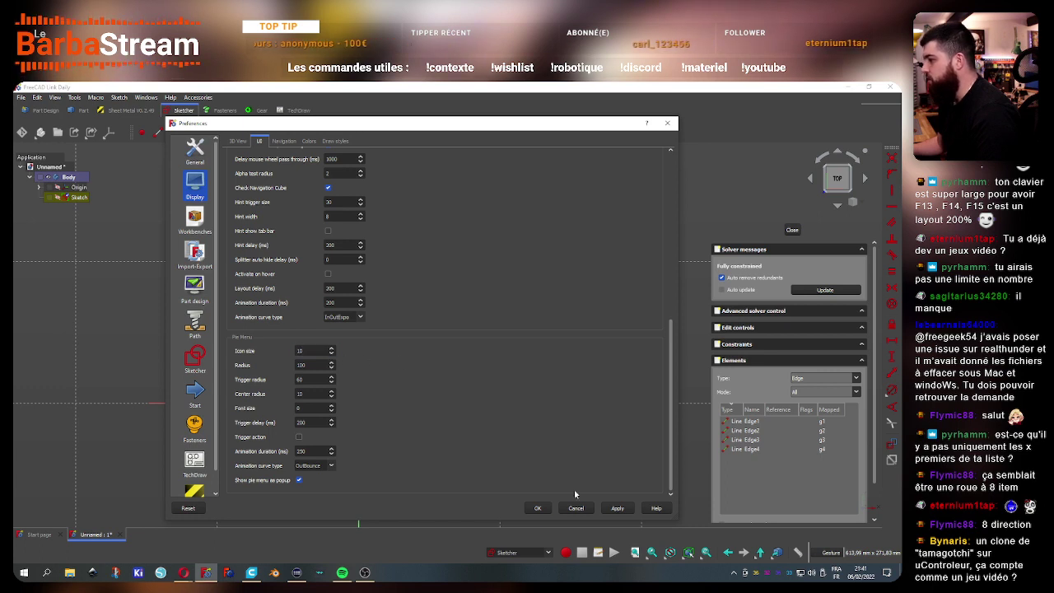
{"action": "left_click", "coordinate": [618, 508]}
{"action": "key", "text": "Tab"}
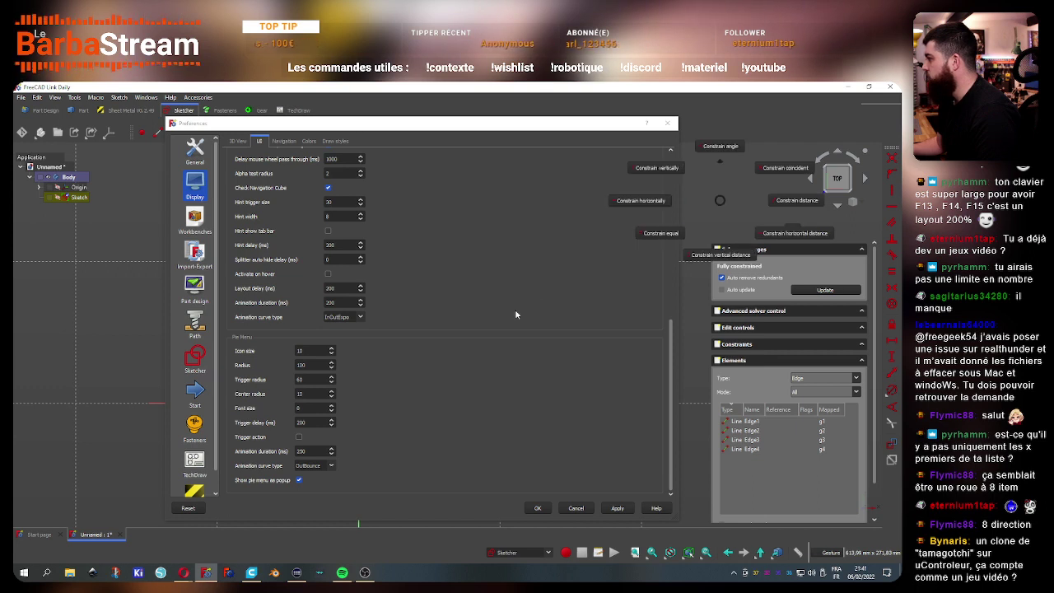
{"action": "key", "text": "Escape"}
{"action": "scroll", "coordinate": [332, 357], "scroll_direction": "up", "scroll_amount": 10}
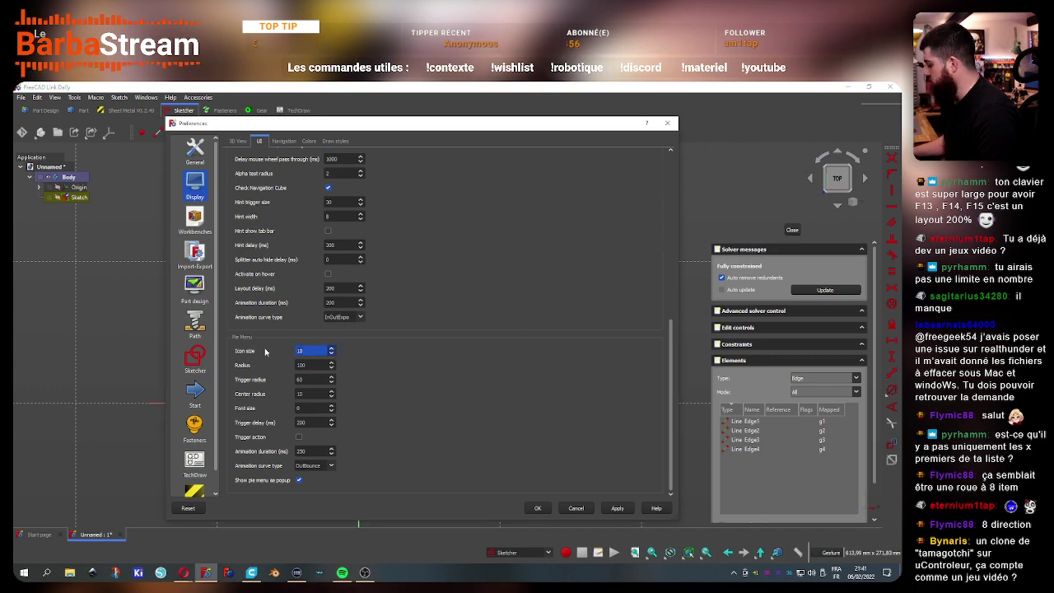
{"action": "type", "text": "20"}
{"action": "left_click", "coordinate": [618, 507]}
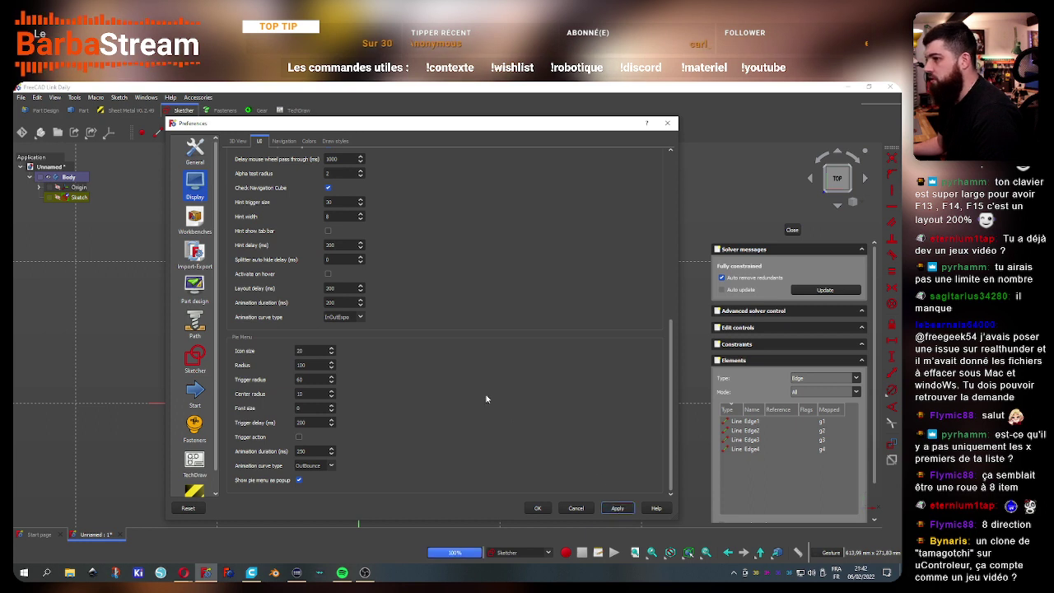
{"action": "key", "text": "Tab"}
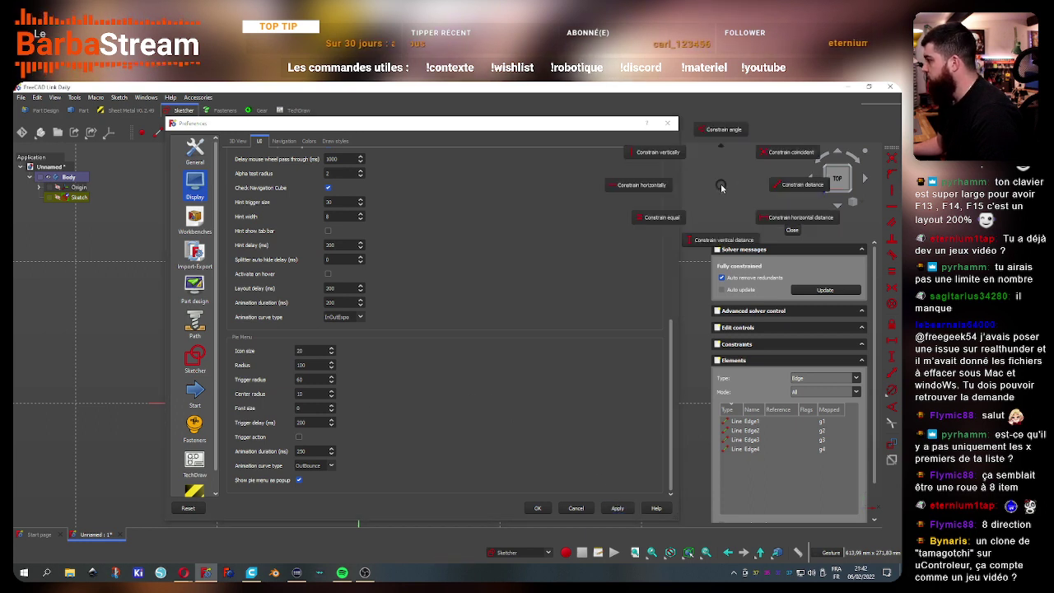
{"action": "left_click", "coordinate": [720, 188]}
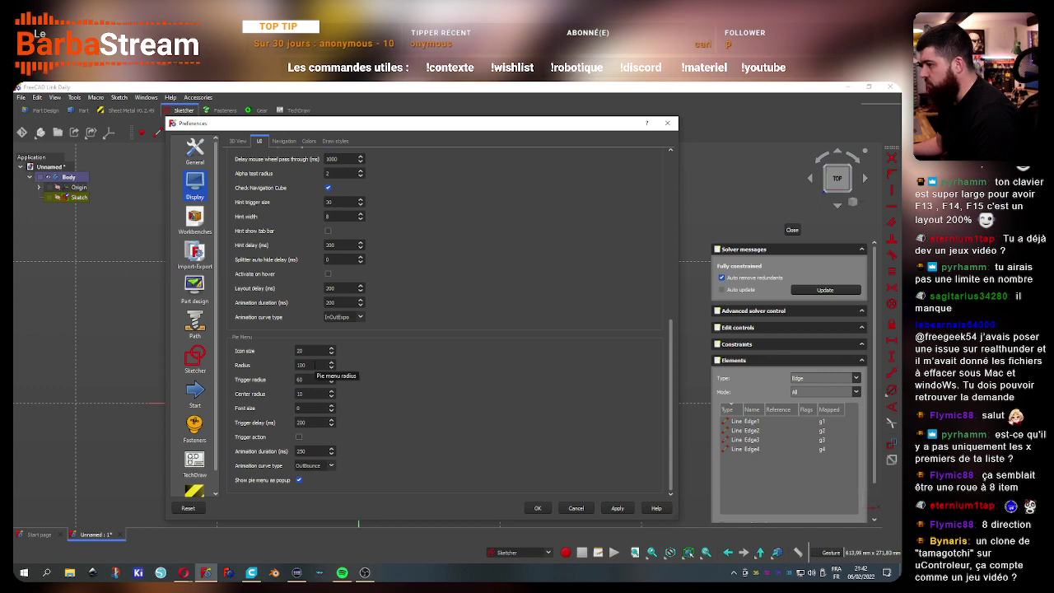
Apply a pie menu Radius of 200, close Preferences, and test the pie menu over the sketch
{"action": "left_click_drag", "start_coordinate": [314, 364], "coordinate": [280, 365]}
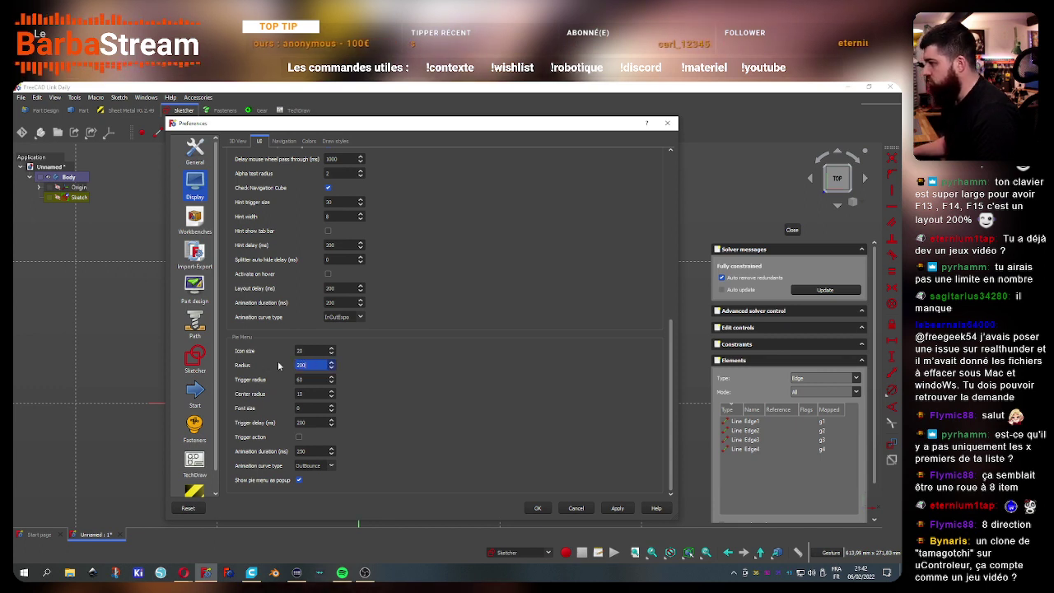
{"action": "type", "text": "200"}
{"action": "left_click", "coordinate": [619, 504]}
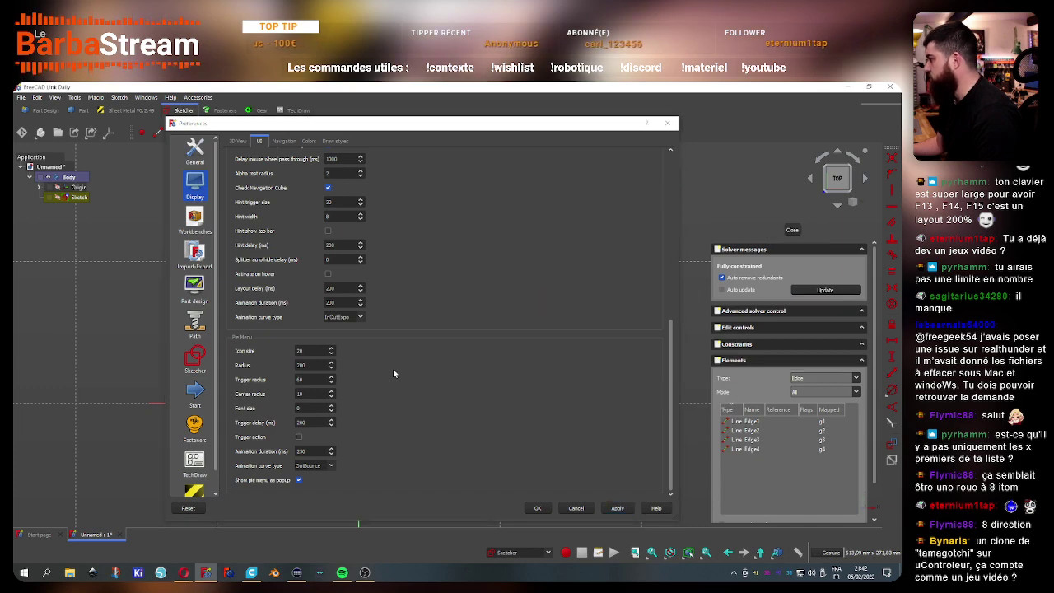
{"action": "double_click", "coordinate": [307, 365]}
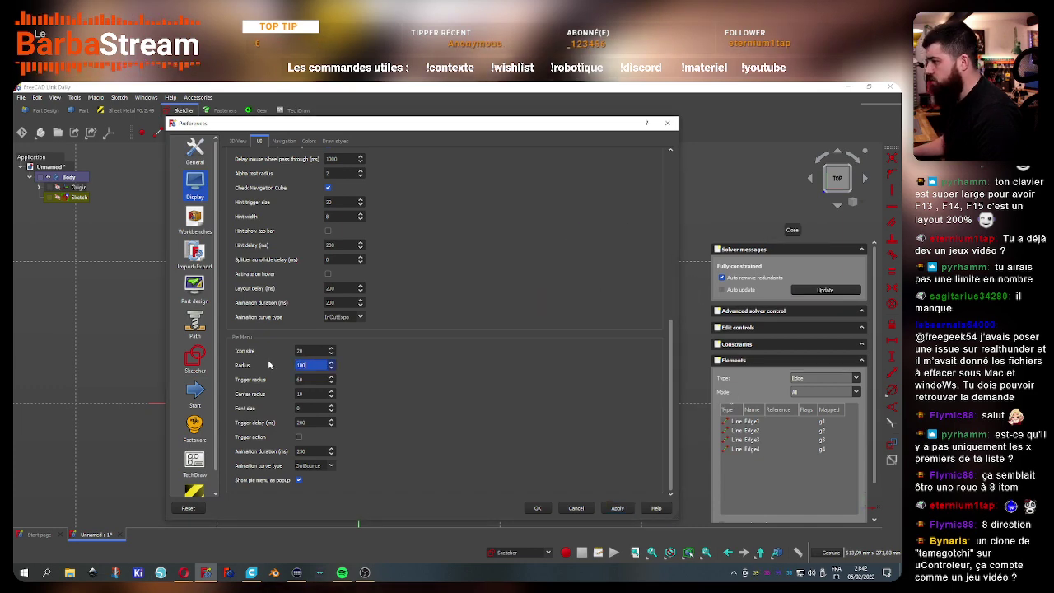
{"action": "key", "text": "Return"}
{"action": "key", "text": "Tab"}
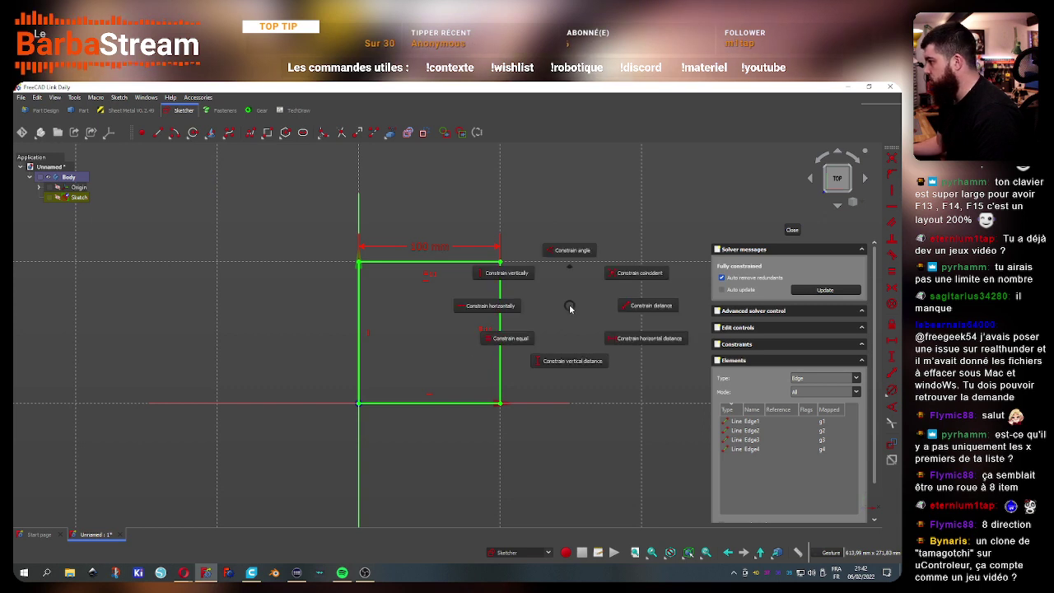
{"action": "key", "text": "Escape"}
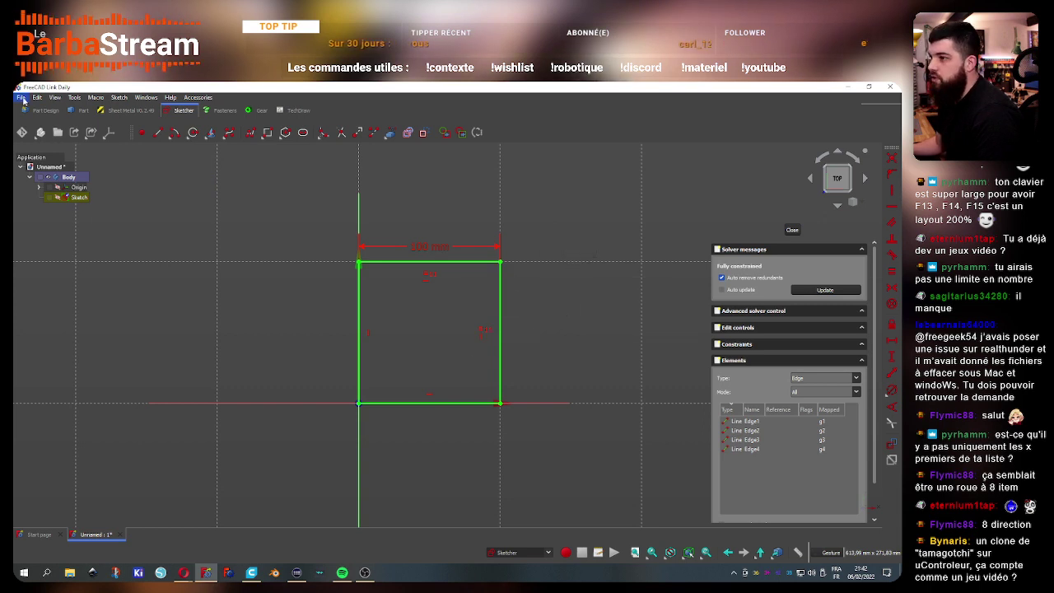
Reopen Preferences and drag its bottom edge down to enlarge it
{"action": "left_click", "coordinate": [25, 100]}
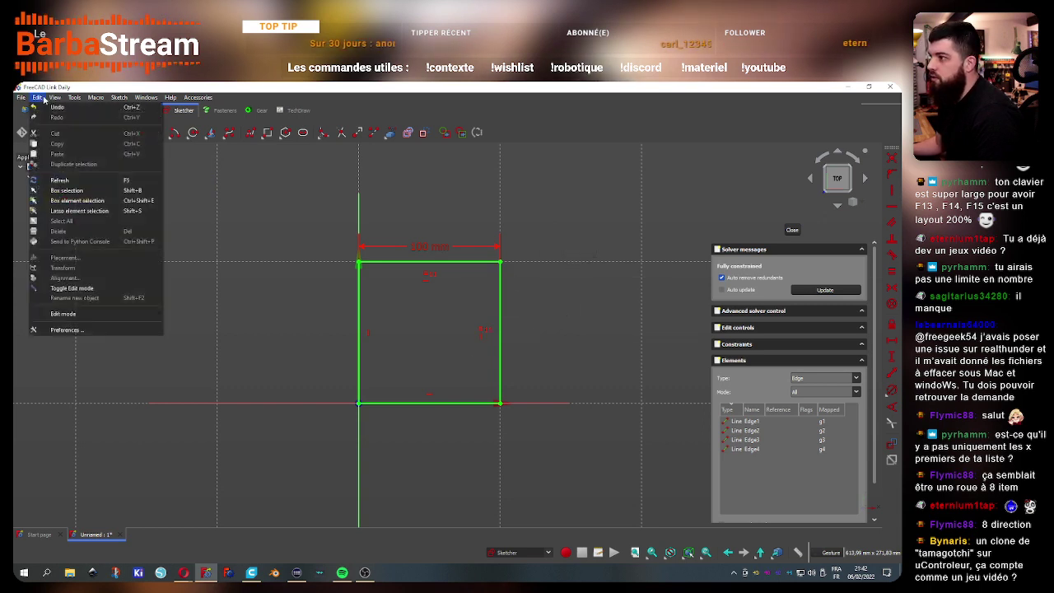
{"action": "left_click", "coordinate": [58, 331]}
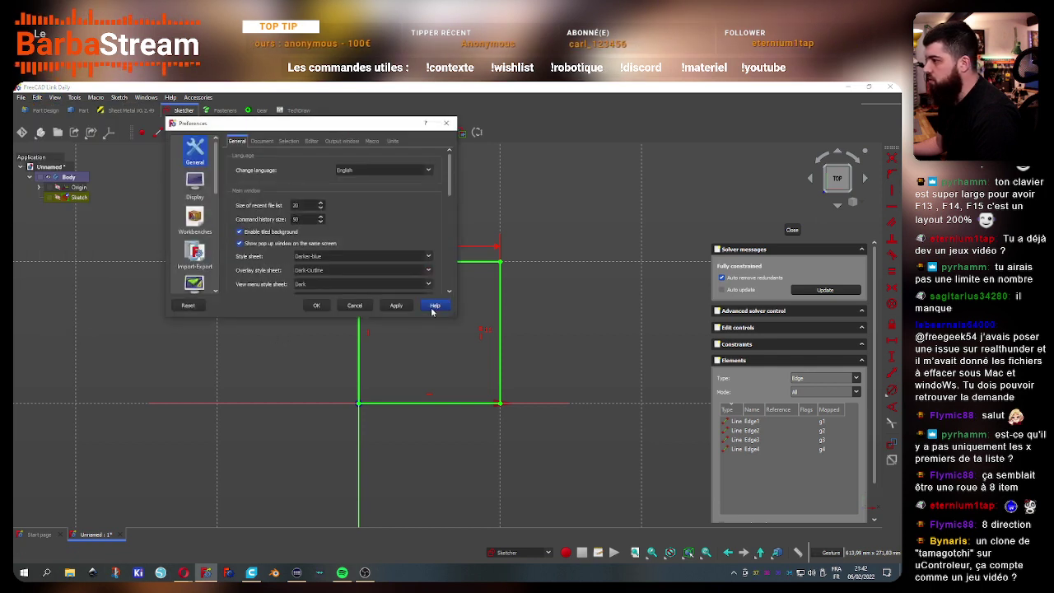
{"action": "left_click", "coordinate": [316, 306]}
{"action": "left_click", "coordinate": [74, 98]}
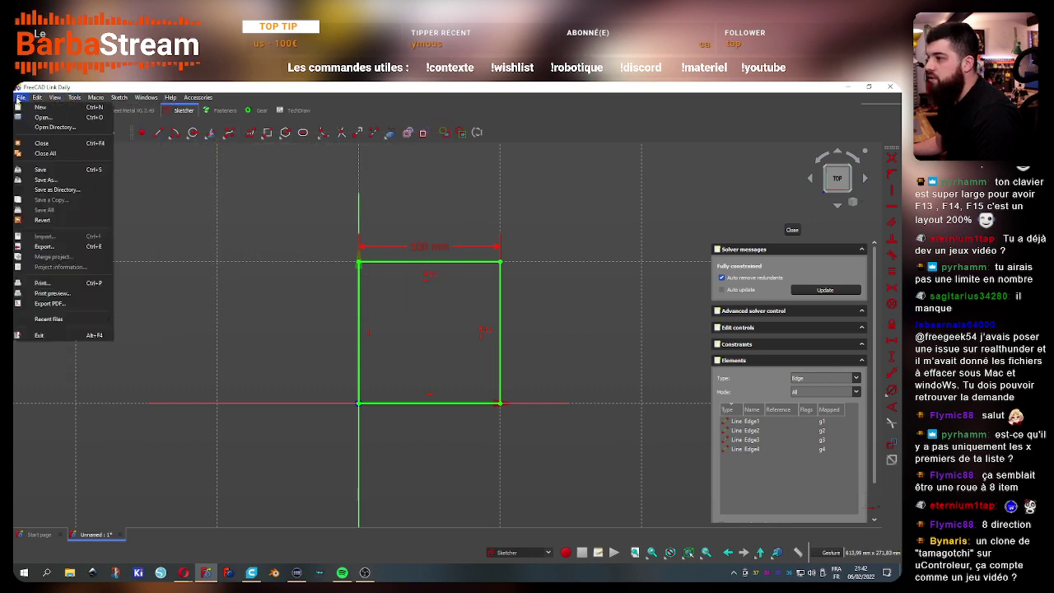
{"action": "left_click", "coordinate": [36, 98]}
{"action": "left_click", "coordinate": [36, 97]}
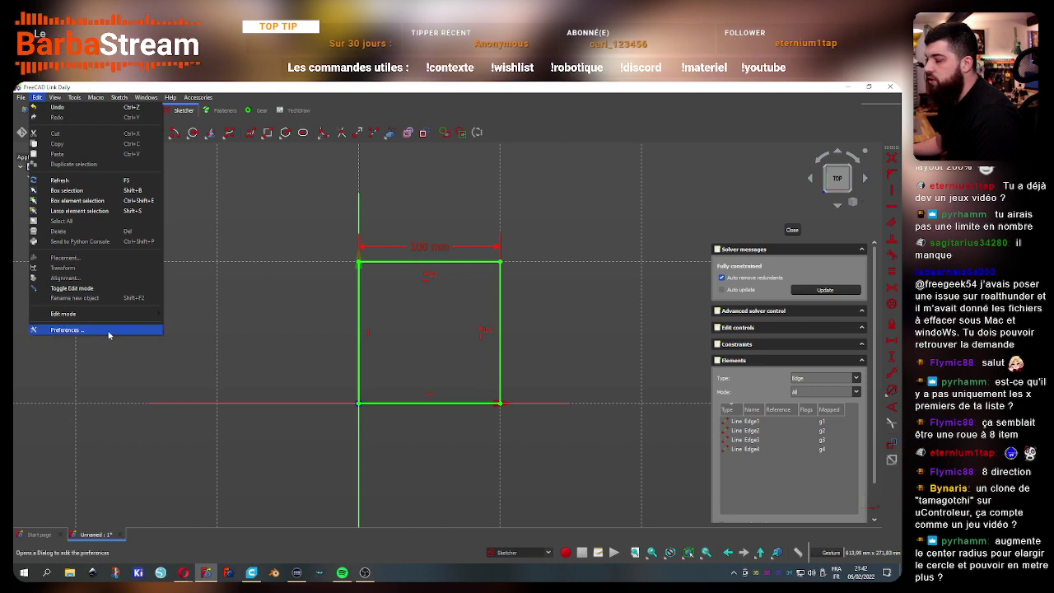
{"action": "left_click", "coordinate": [110, 329]}
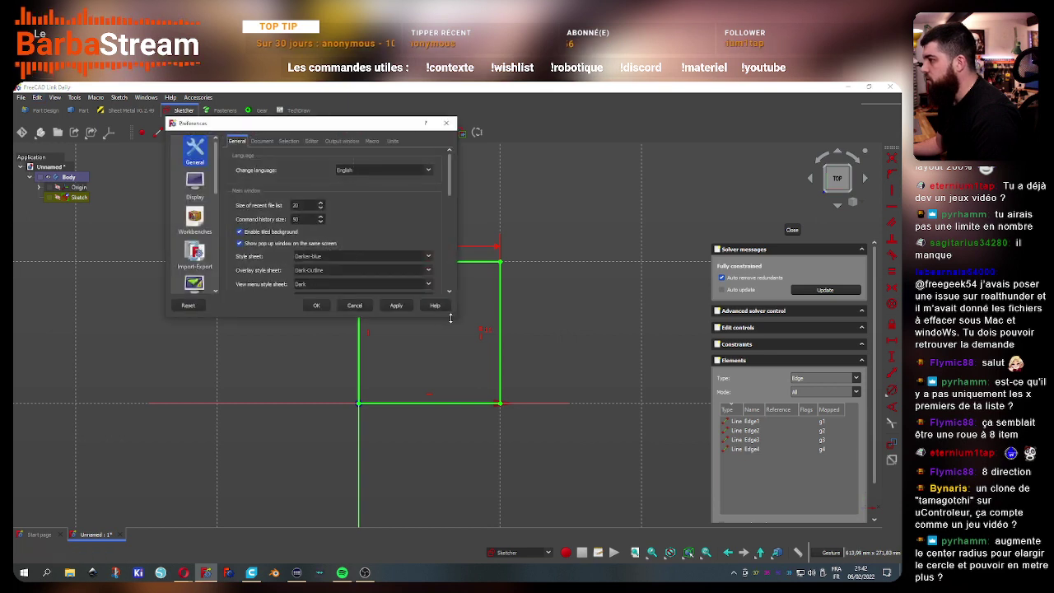
{"action": "left_click_drag", "start_coordinate": [451, 318], "coordinate": [450, 494]}
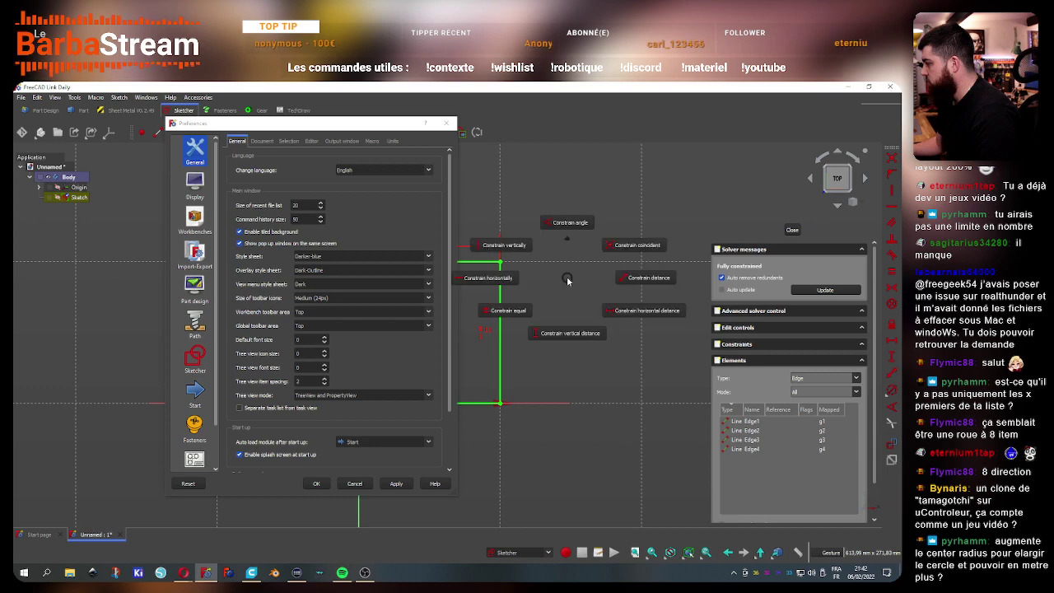
Test the right-click constraint pie menu three times, then widen the Preferences window further
{"action": "right_click", "coordinate": [566, 277]}
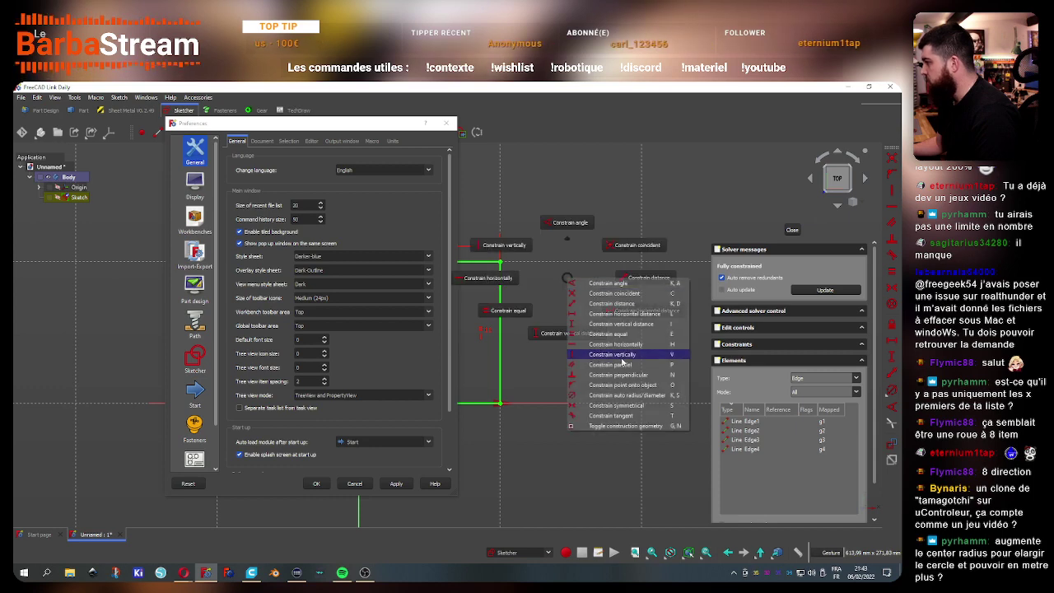
{"action": "left_click", "coordinate": [563, 276]}
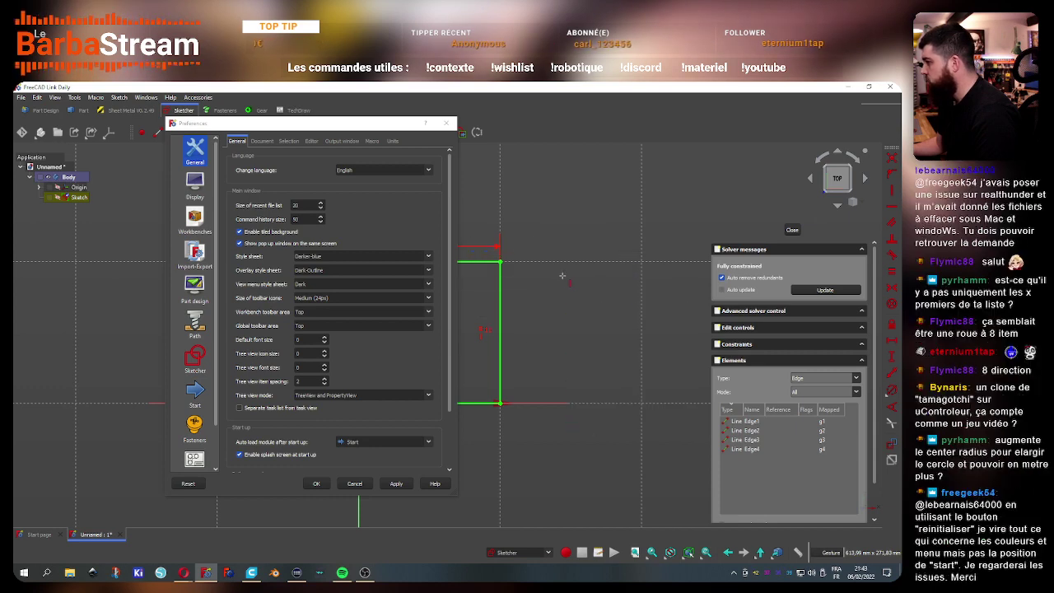
{"action": "right_click", "coordinate": [567, 273]}
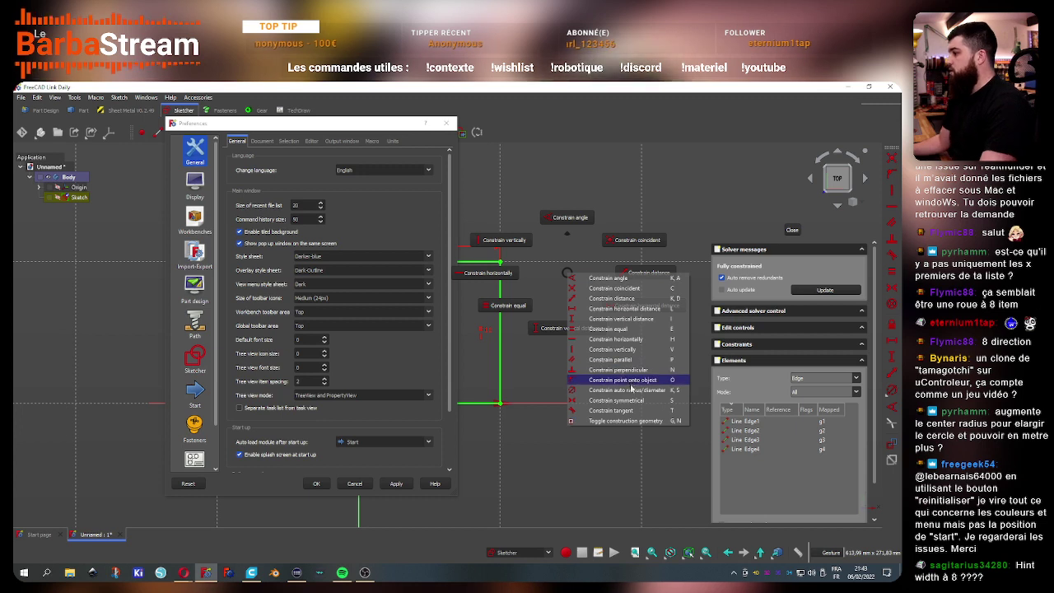
{"action": "left_click", "coordinate": [548, 276]}
{"action": "right_click", "coordinate": [564, 263]}
{"action": "left_click", "coordinate": [565, 270]}
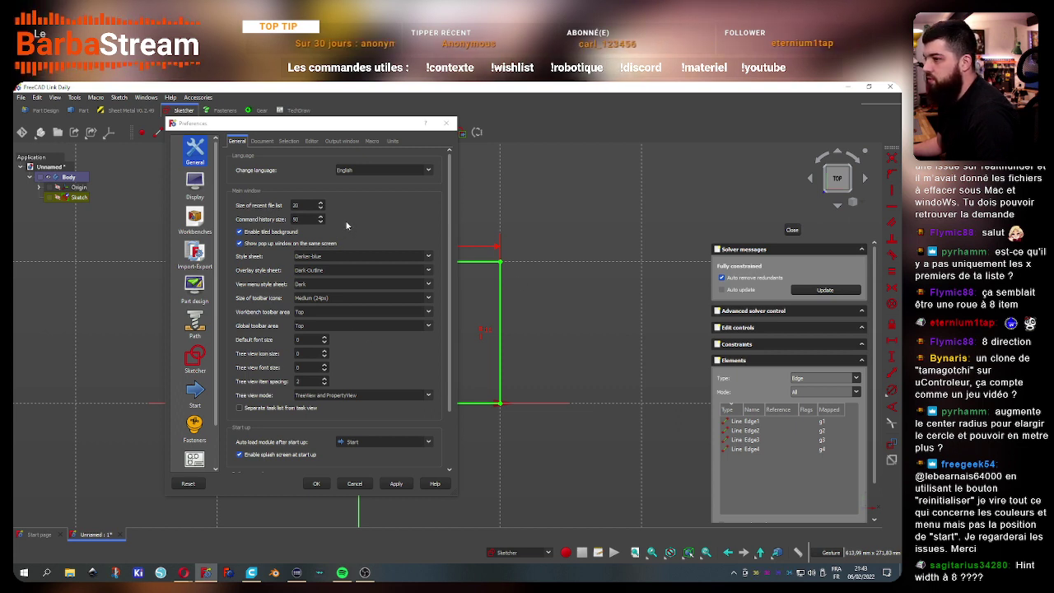
{"action": "left_click_drag", "start_coordinate": [456, 494], "coordinate": [661, 536]}
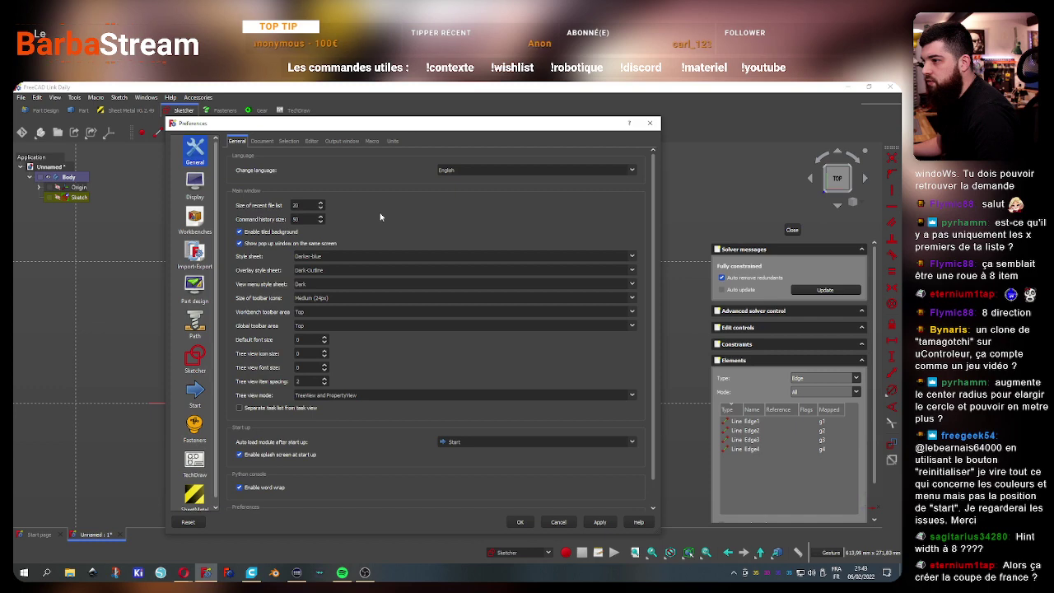
Go through the Selection page to Display > UI and scroll down the settings
{"action": "left_click", "coordinate": [262, 141]}
{"action": "left_click", "coordinate": [288, 141]}
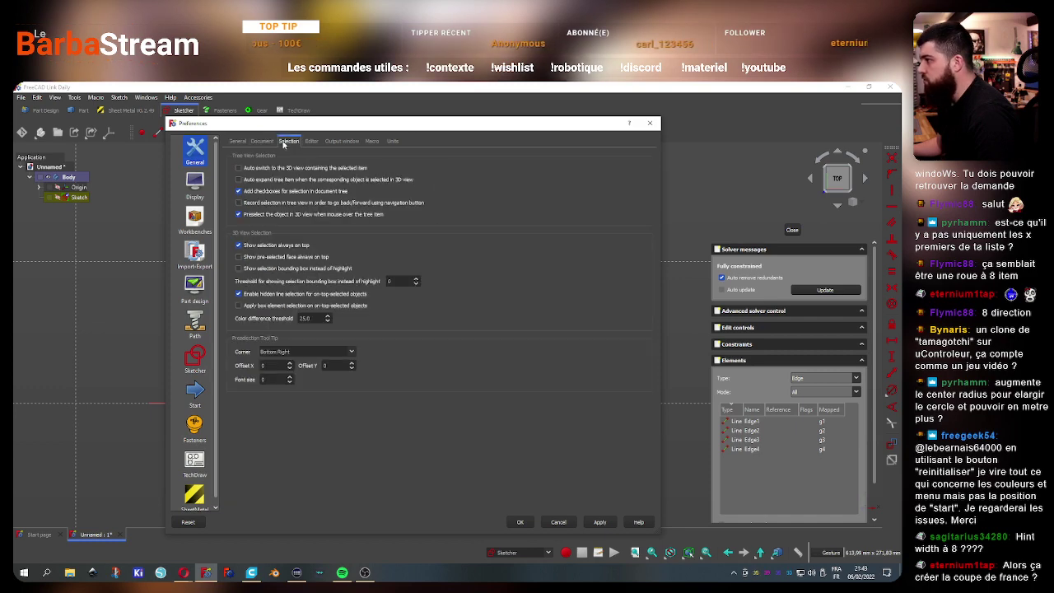
{"action": "left_click", "coordinate": [194, 186]}
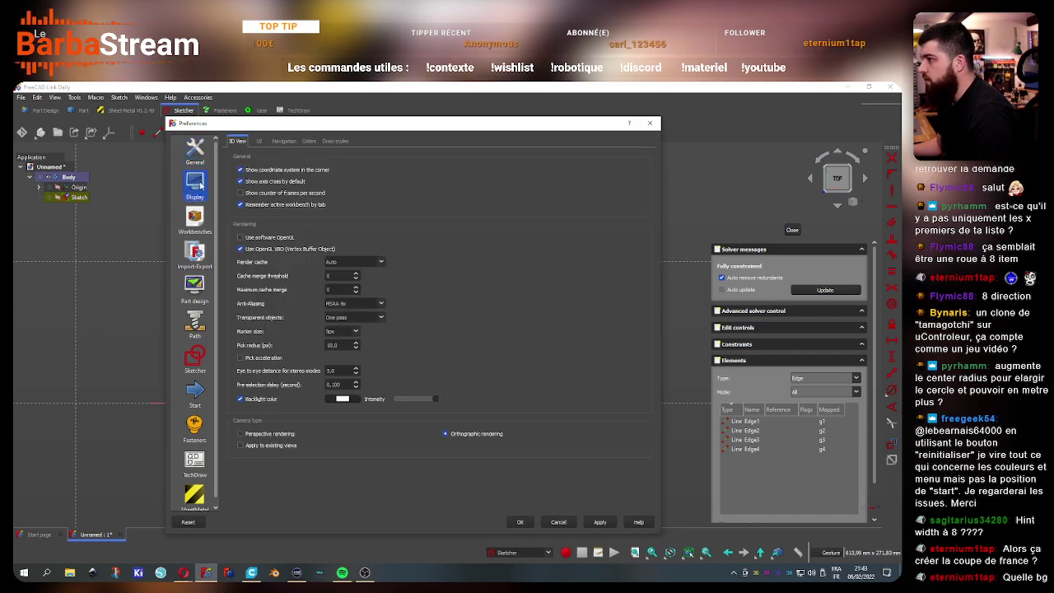
{"action": "left_click", "coordinate": [259, 140]}
{"action": "scroll", "coordinate": [426, 367], "scroll_direction": "down", "scroll_amount": 2}
{"action": "scroll", "coordinate": [427, 370], "scroll_direction": "down", "scroll_amount": 2}
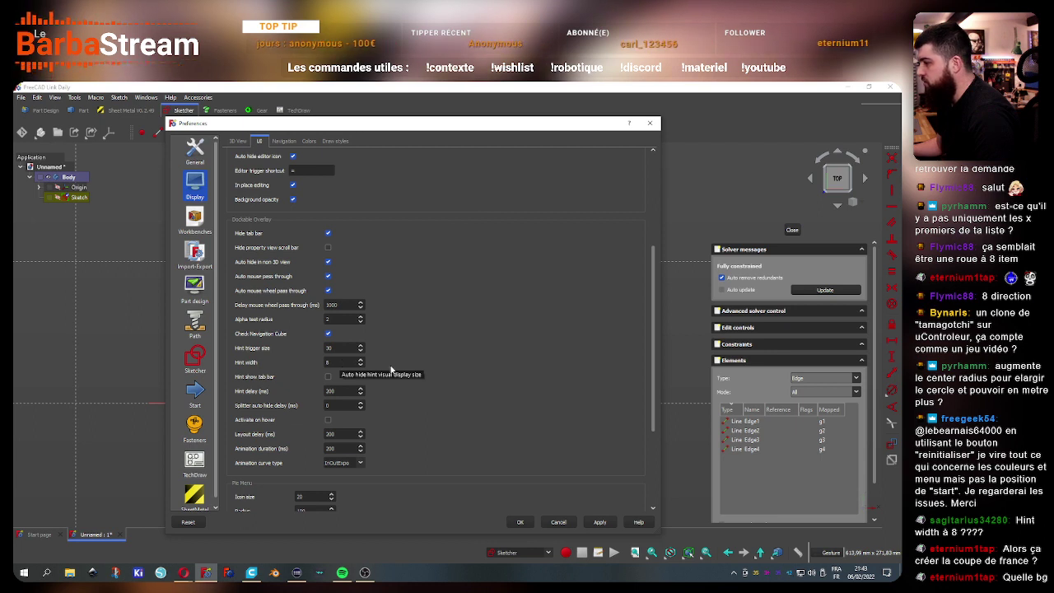
{"action": "scroll", "coordinate": [392, 362], "scroll_direction": "down", "scroll_amount": 1}
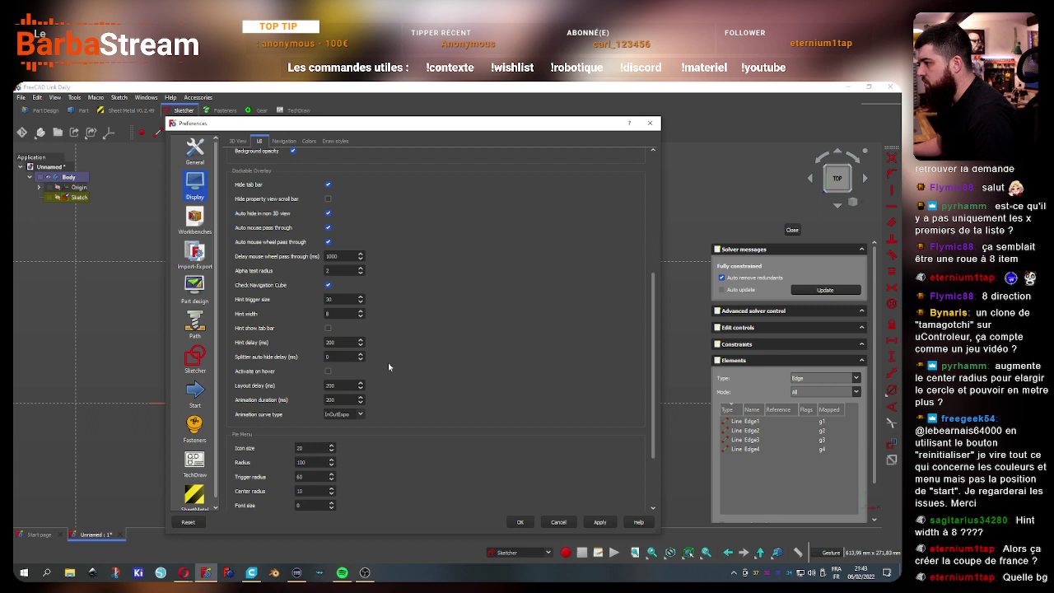
Apply a Hint width of 10, test the pie menu, then apply Hint width 8 again
{"action": "double_click", "coordinate": [359, 312]}
{"action": "left_click", "coordinate": [600, 522]}
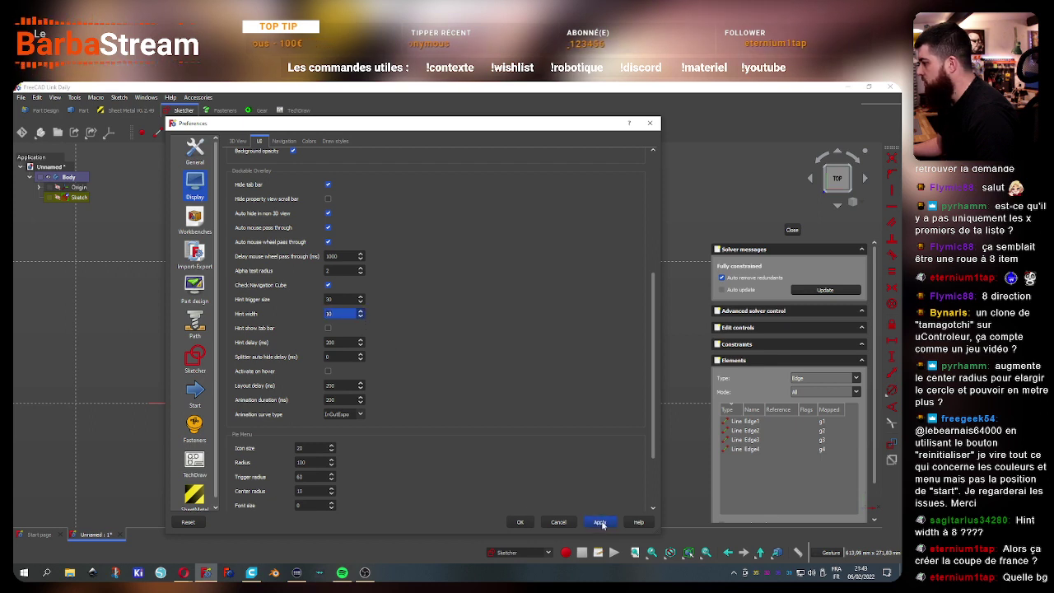
{"action": "key", "text": "Tab"}
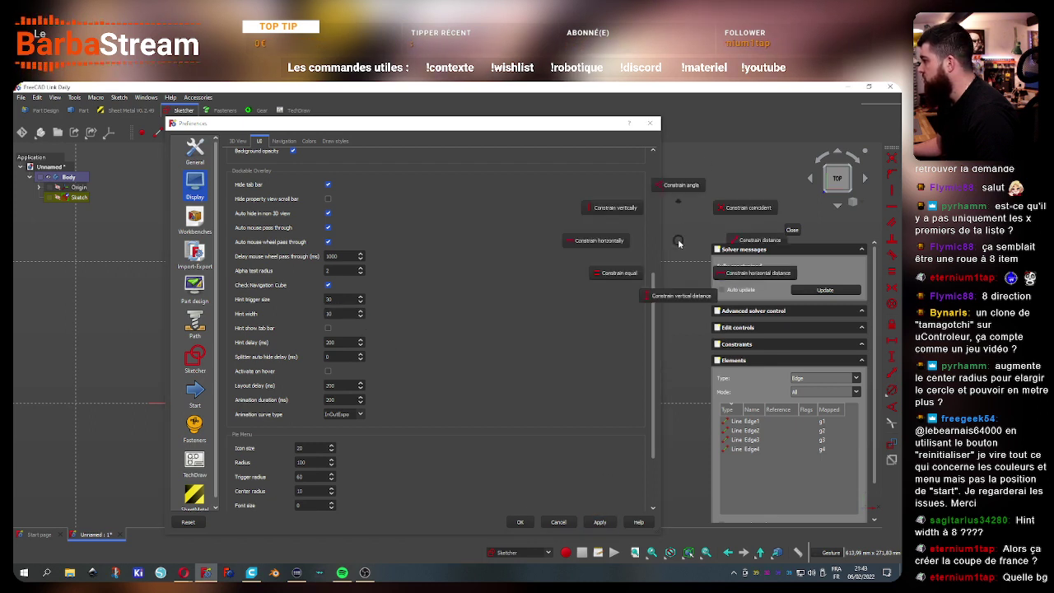
{"action": "left_click", "coordinate": [490, 244]}
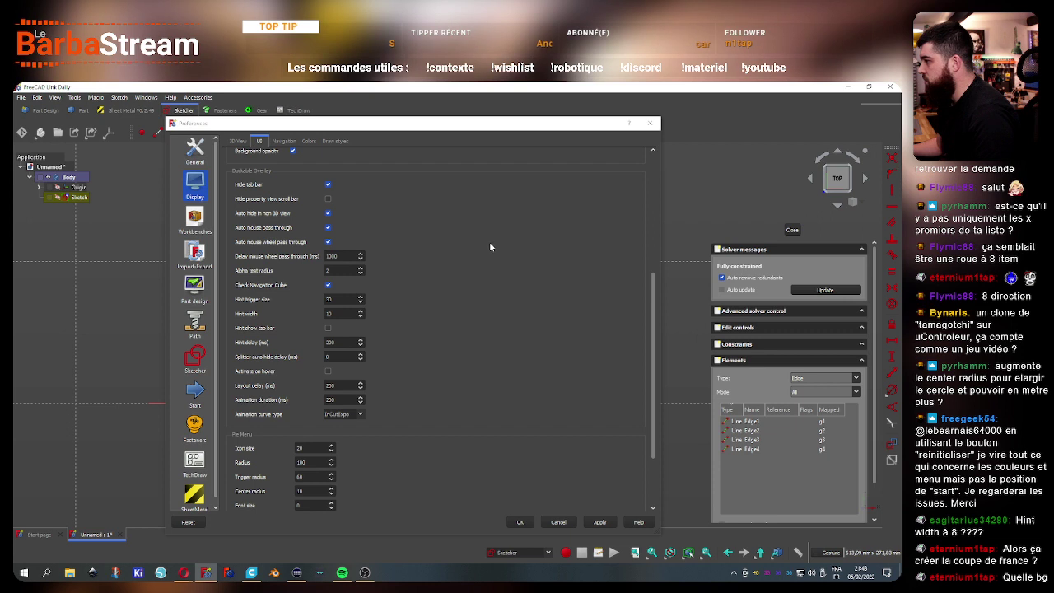
{"action": "left_click", "coordinate": [360, 312]}
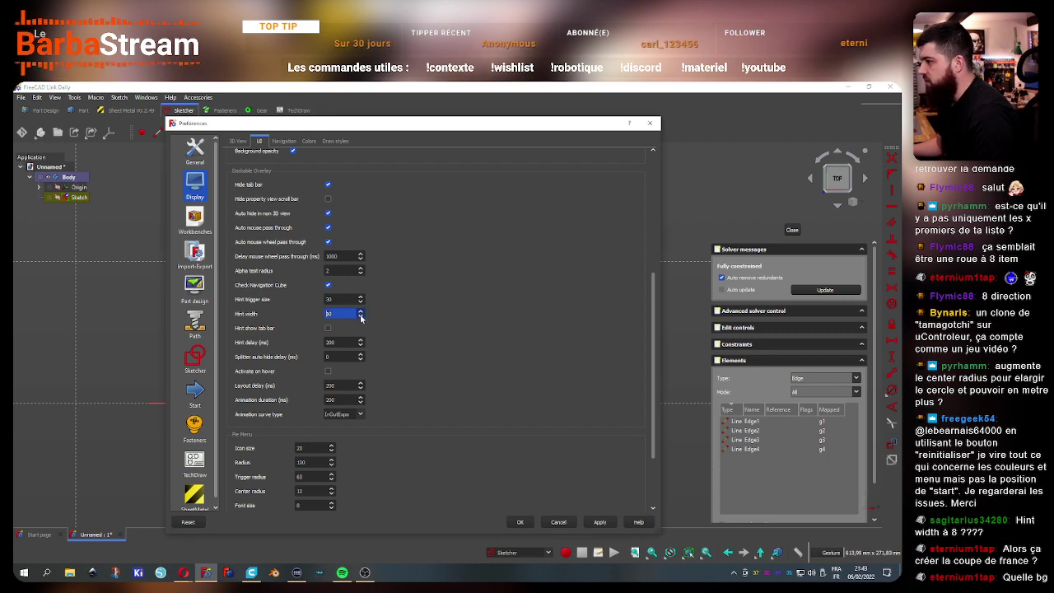
{"action": "left_click", "coordinate": [360, 316]}
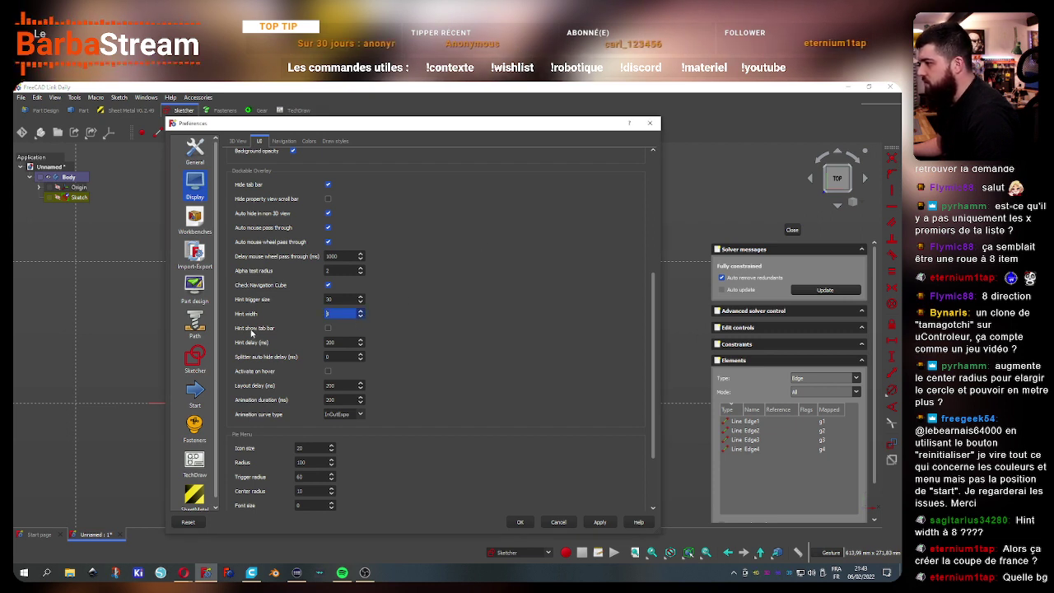
{"action": "type", "text": "8"}
{"action": "left_click", "coordinate": [599, 522]}
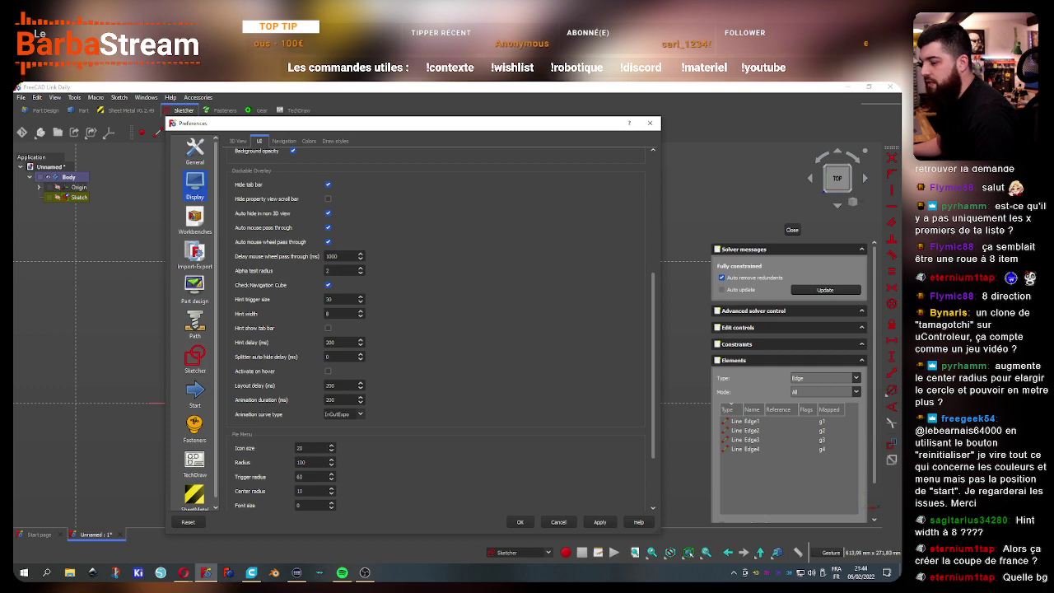
Look through the Navigation, Colors and 3D View pages, then return to the UI Pie Menu settings
{"action": "scroll", "coordinate": [432, 347], "scroll_direction": "up", "scroll_amount": 3}
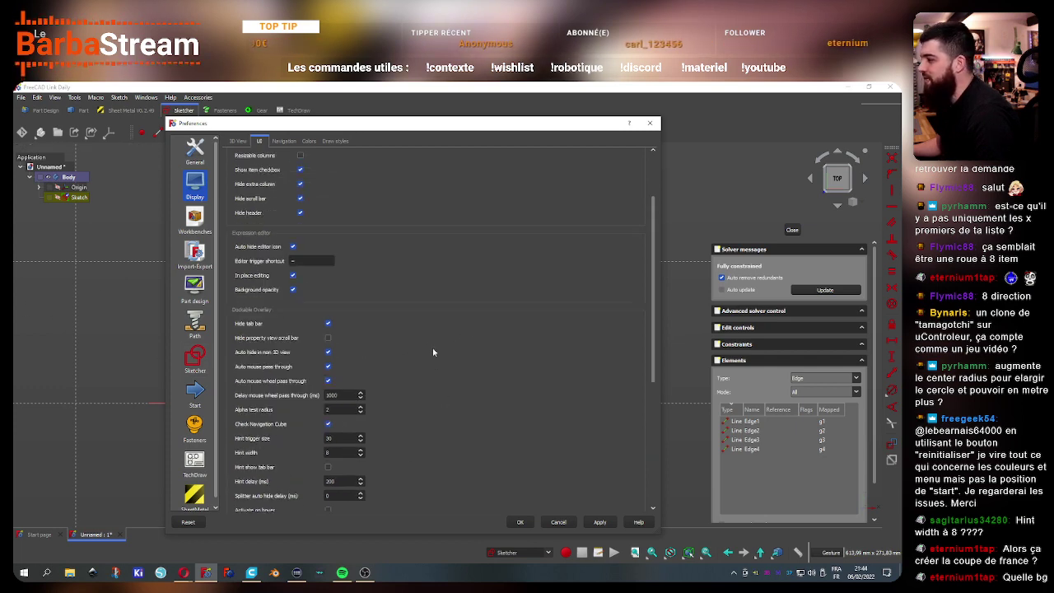
{"action": "scroll", "coordinate": [421, 355], "scroll_direction": "up", "scroll_amount": 2}
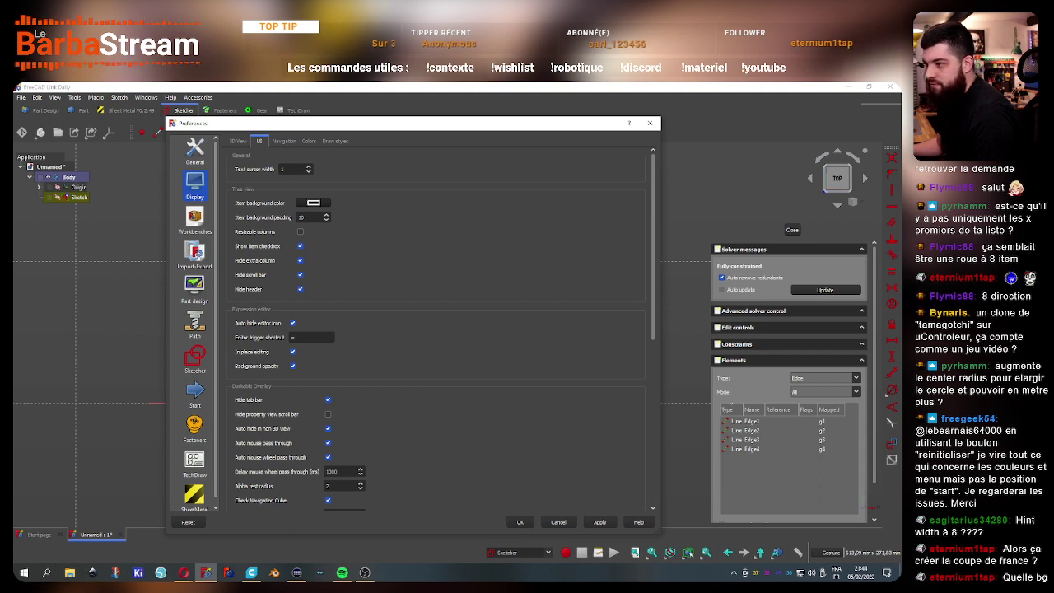
{"action": "key", "text": "alt+Tab"}
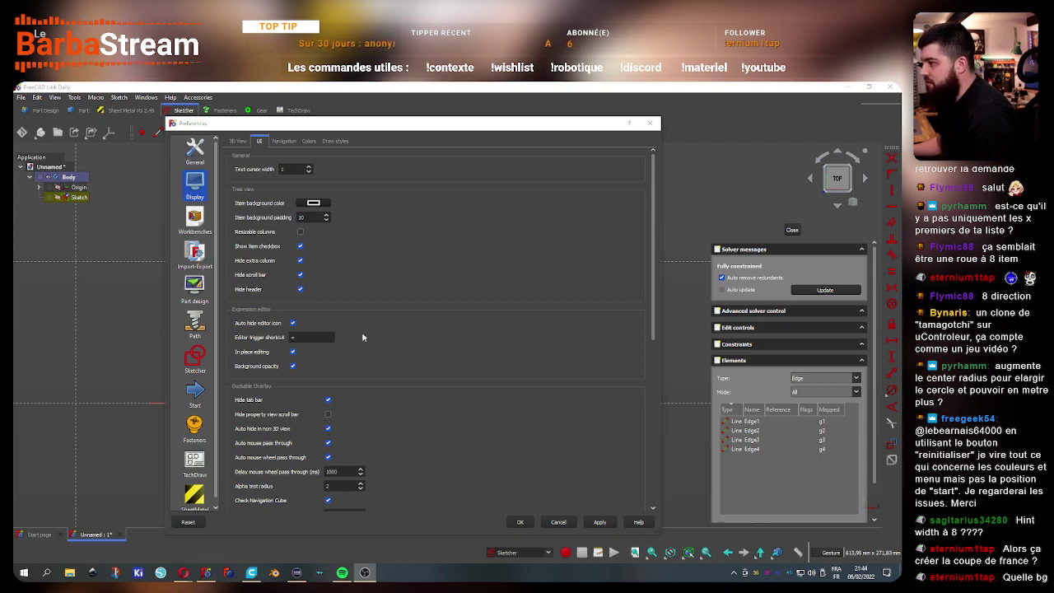
{"action": "left_click", "coordinate": [451, 333]}
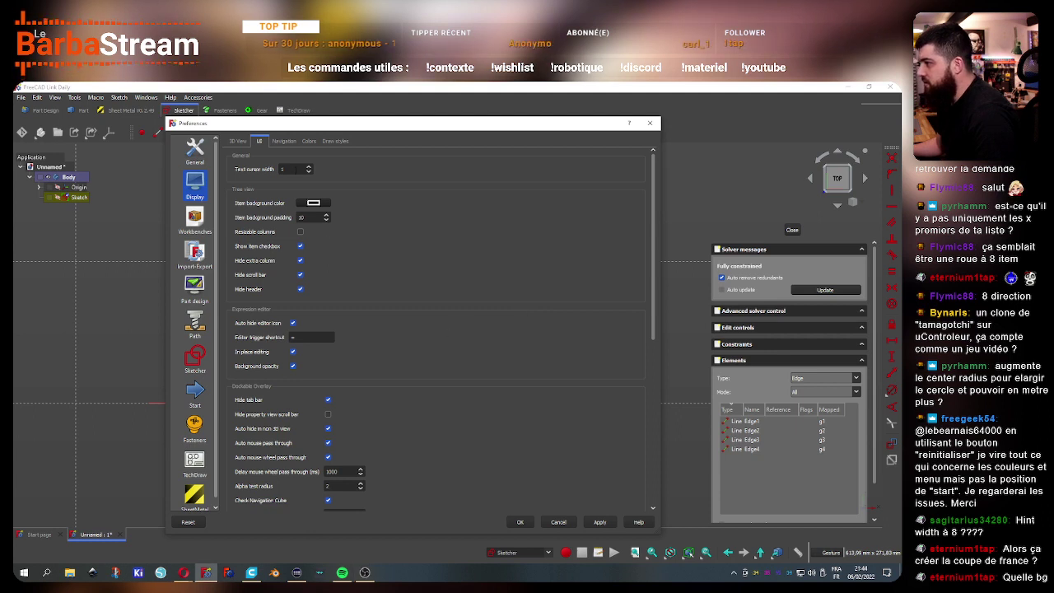
{"action": "left_click", "coordinate": [284, 140]}
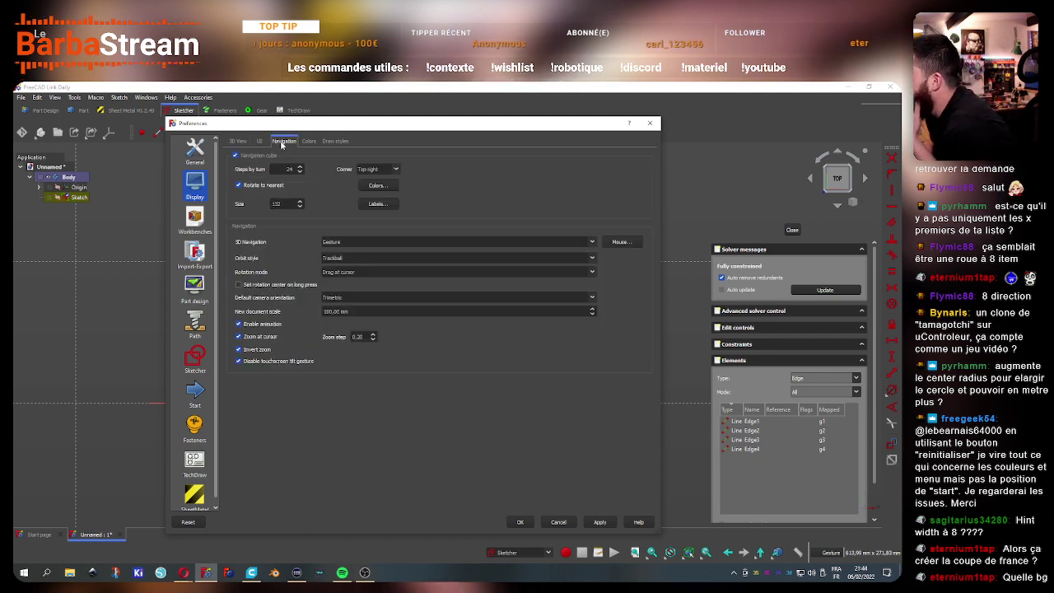
{"action": "left_click", "coordinate": [308, 140]}
{"action": "left_click", "coordinate": [237, 141]}
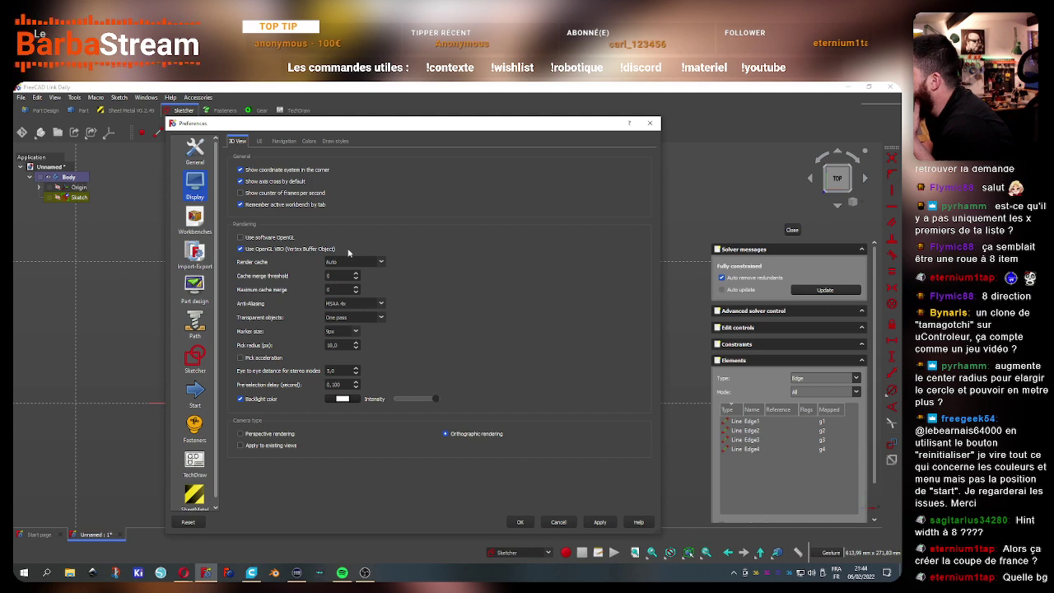
{"action": "left_click", "coordinate": [260, 141]}
{"action": "left_click", "coordinate": [284, 142]}
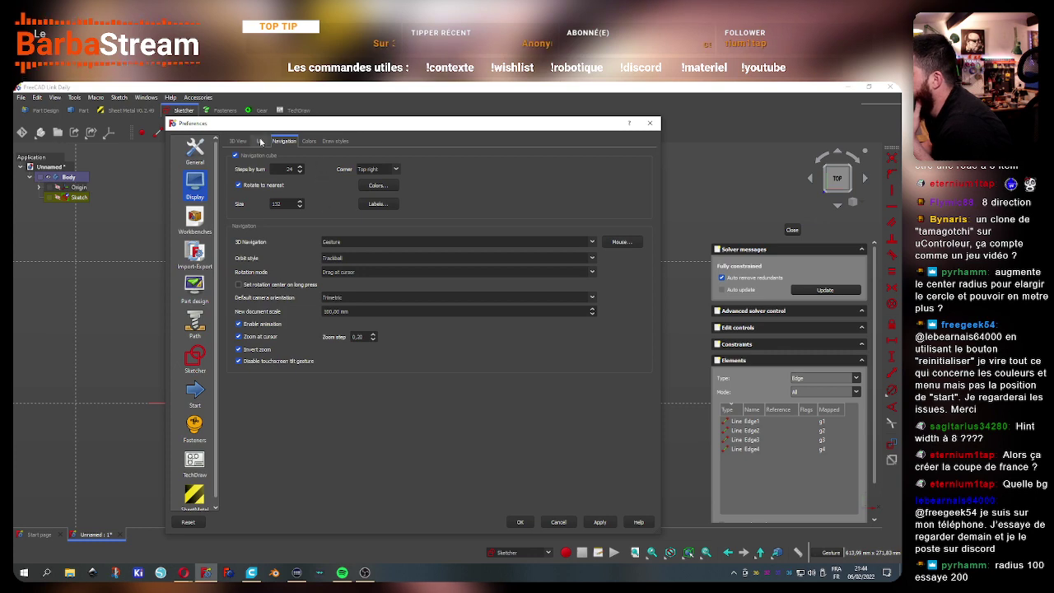
{"action": "left_click", "coordinate": [260, 141]}
{"action": "scroll", "coordinate": [329, 411], "scroll_direction": "down", "scroll_amount": 5}
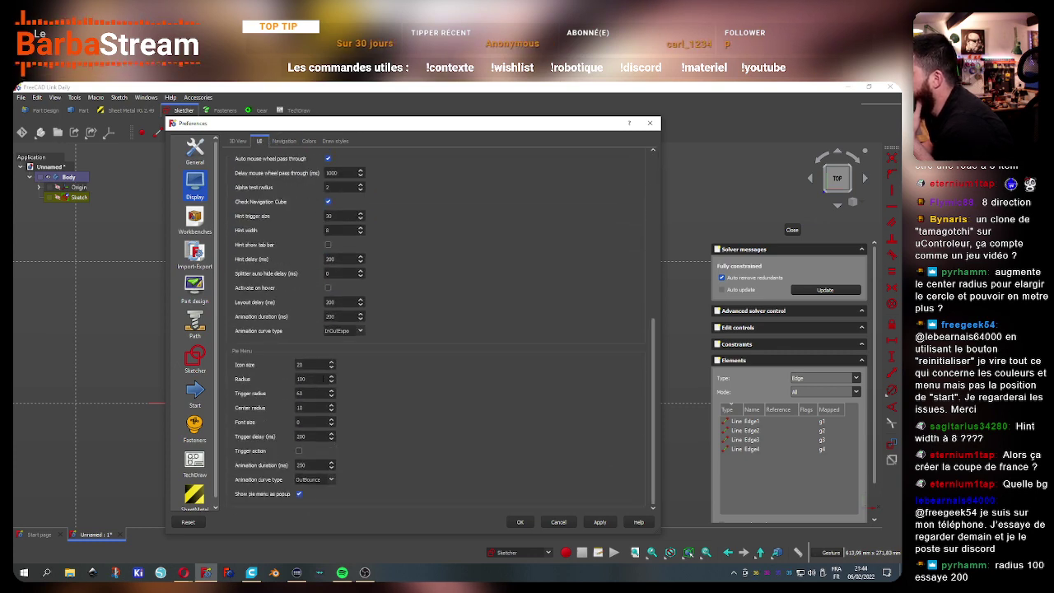
Try a pie menu Radius of 200, then apply a Radius of 100
{"action": "type", "text": "200"}
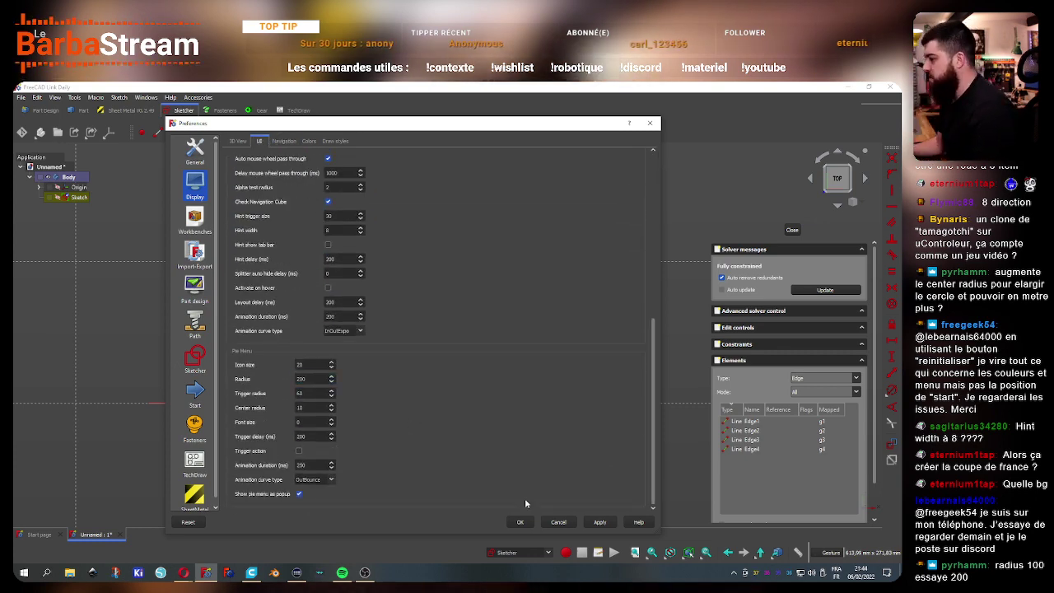
{"action": "key", "text": "Tab"}
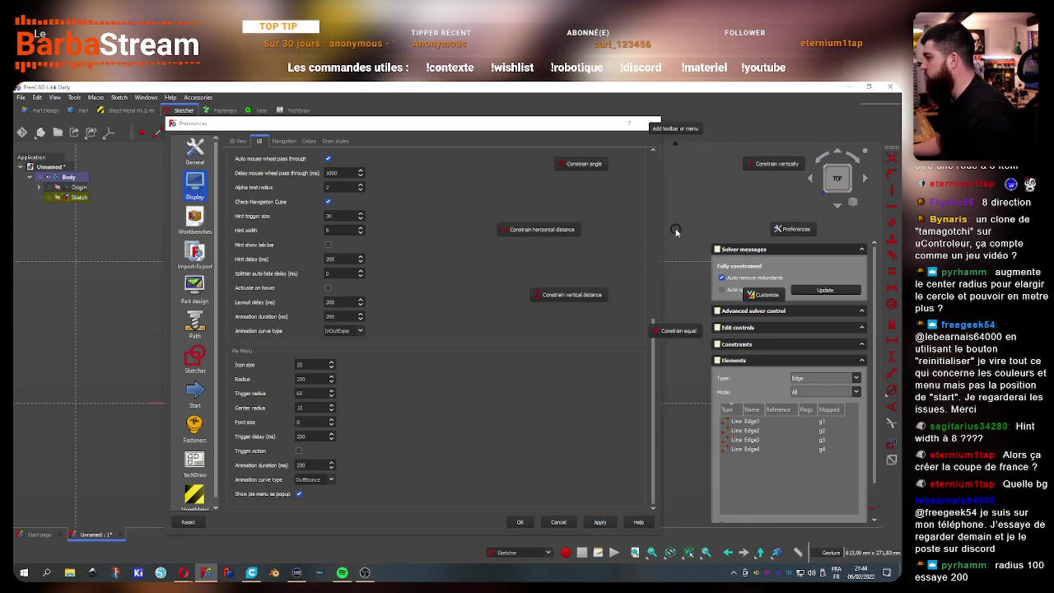
{"action": "left_click", "coordinate": [677, 229]}
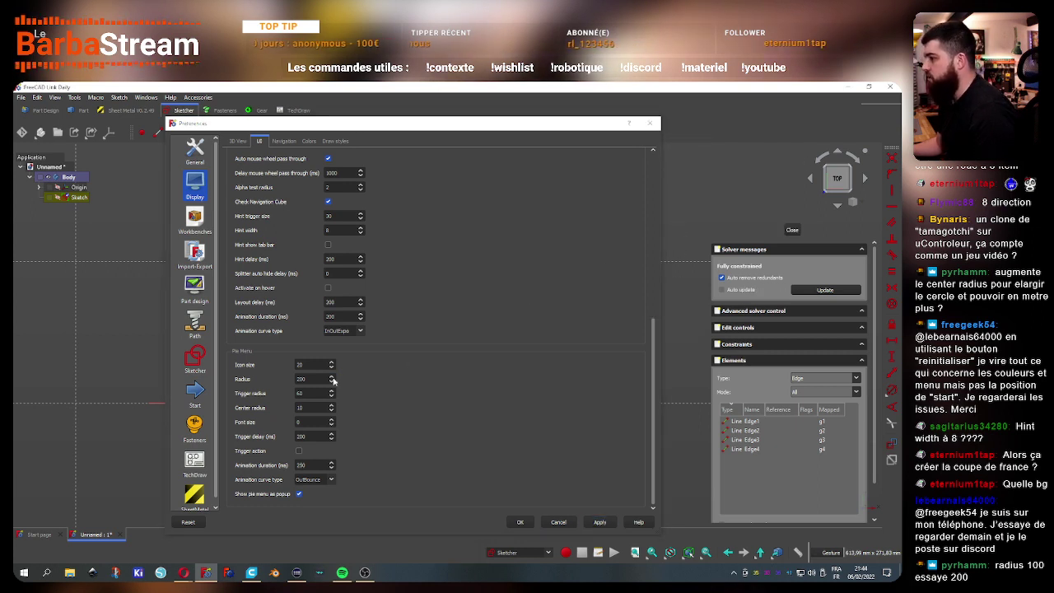
{"action": "double_click", "coordinate": [306, 378]}
{"action": "type", "text": "100"}
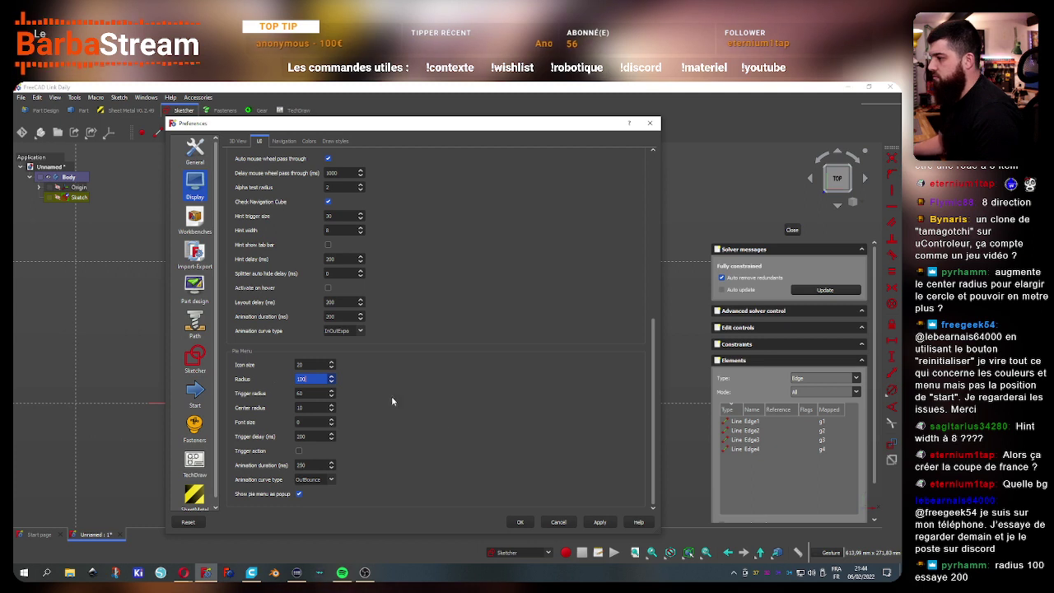
{"action": "left_click", "coordinate": [599, 522]}
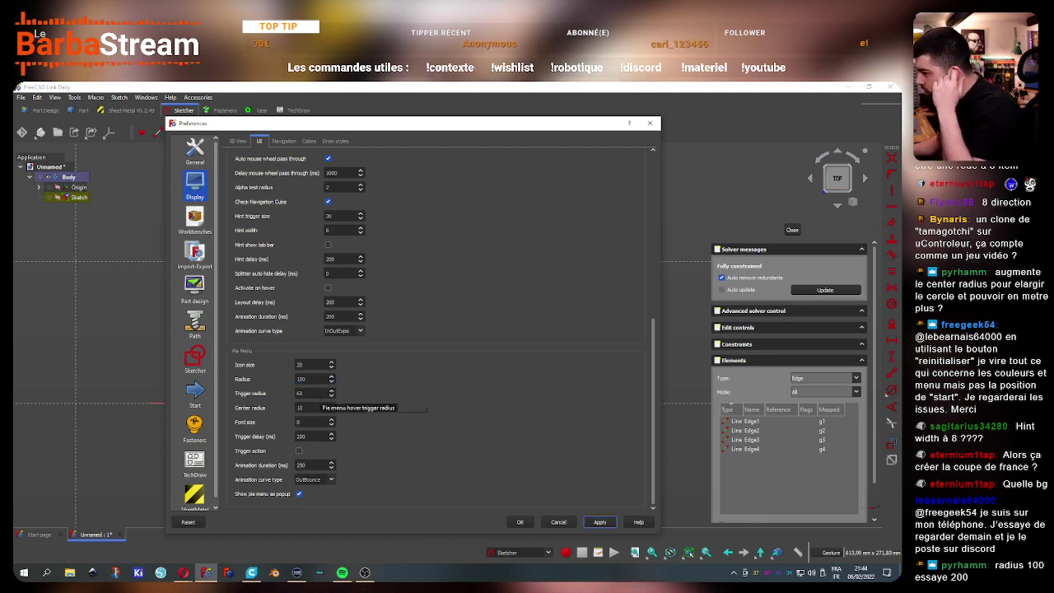
Apply a pie menu Center radius of 20 and test the pie menu on the sketch
{"action": "double_click", "coordinate": [303, 407]}
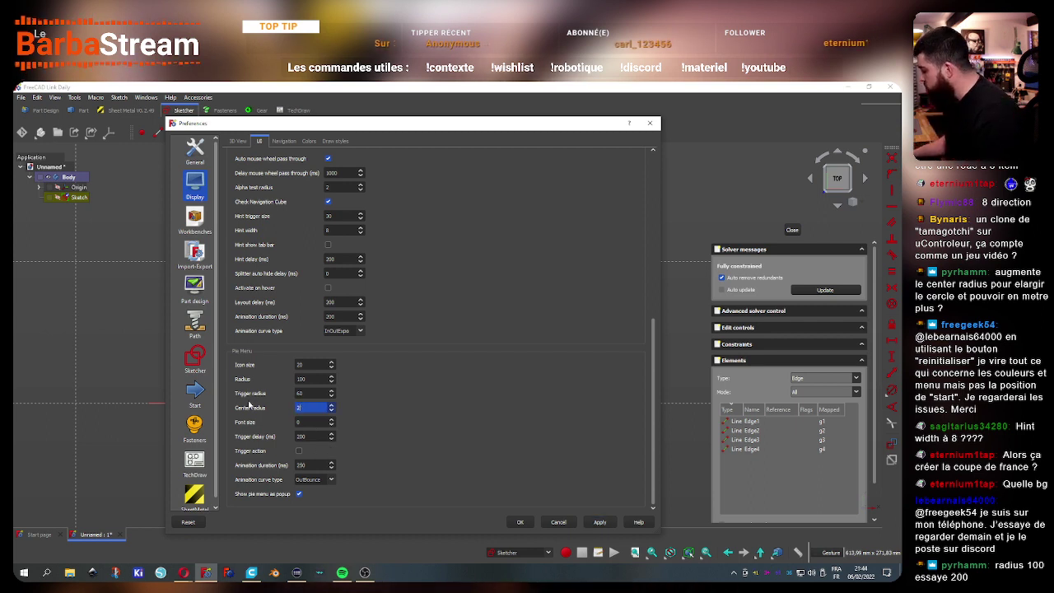
{"action": "type", "text": "20"}
{"action": "left_click", "coordinate": [594, 521]}
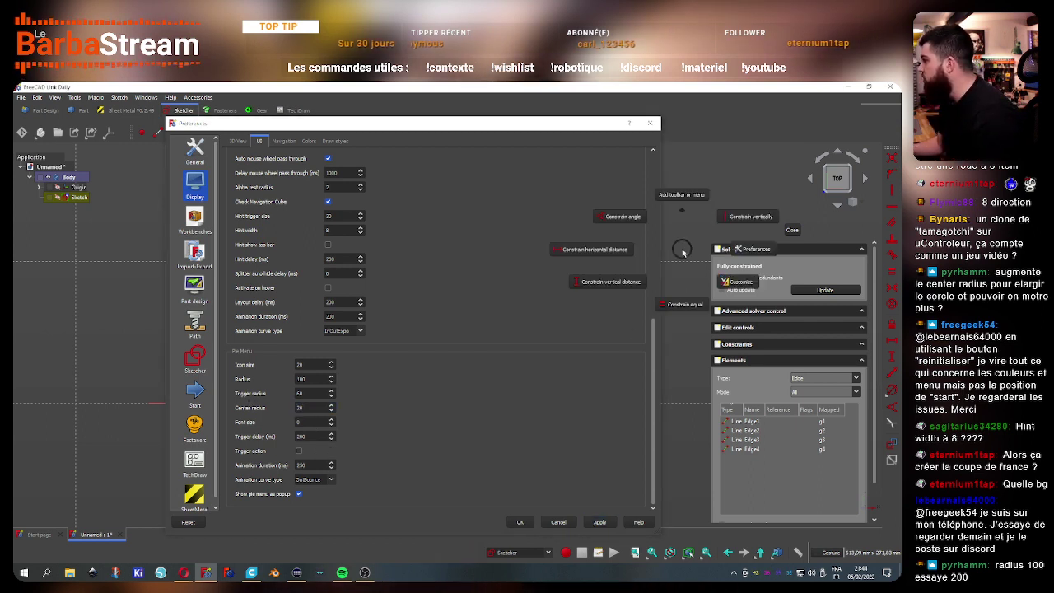
{"action": "key", "text": "Tab"}
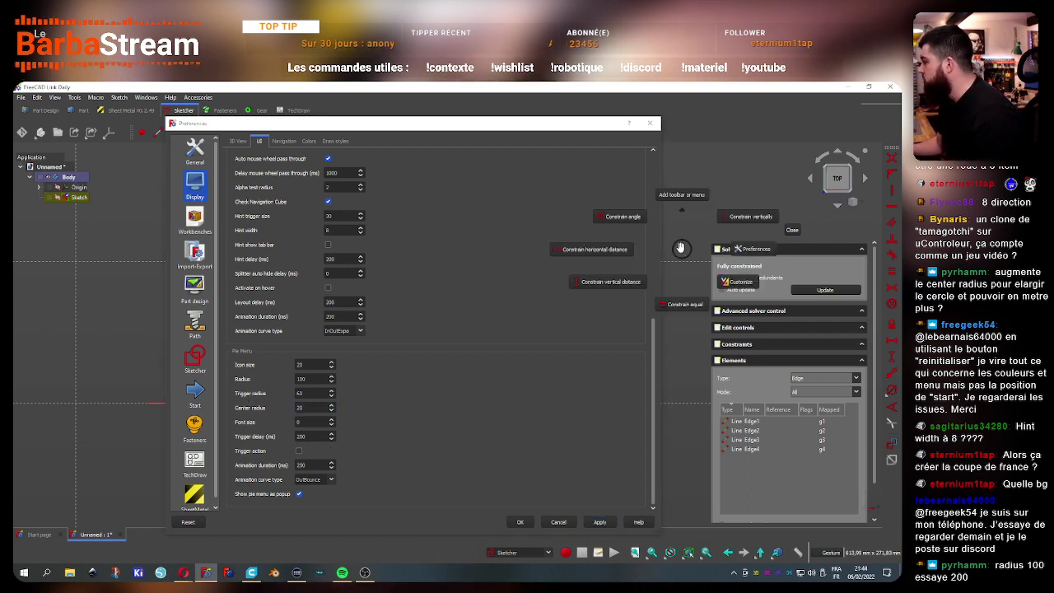
{"action": "left_click", "coordinate": [679, 248]}
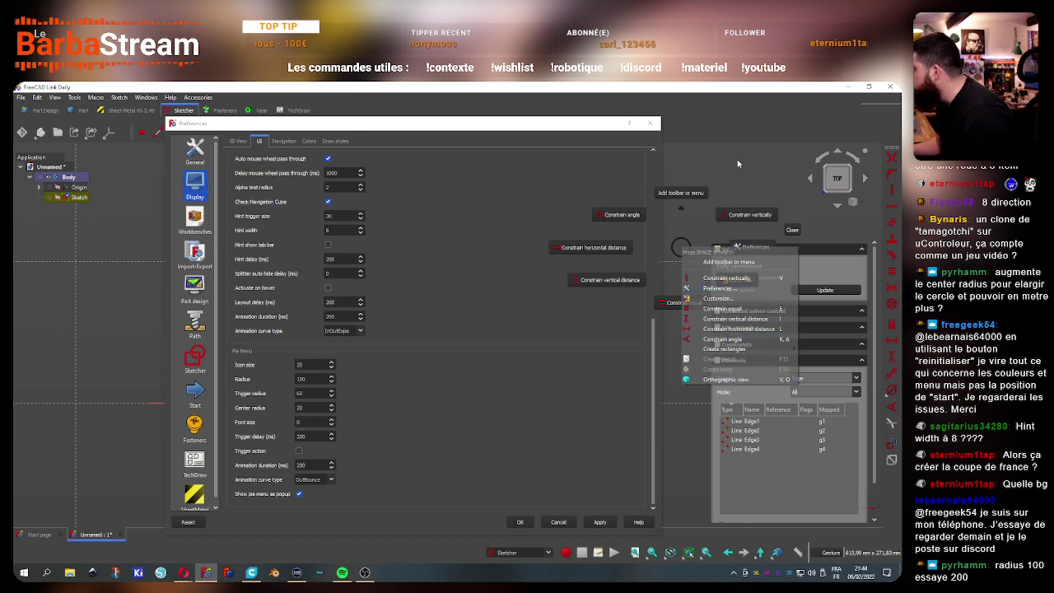
{"action": "key", "text": "Tab"}
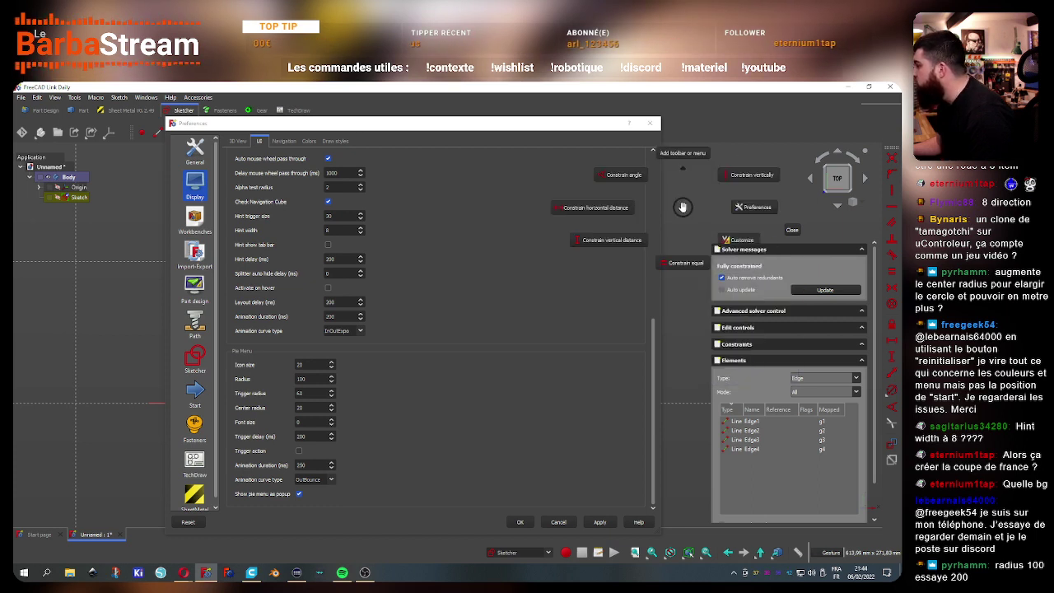
{"action": "key", "text": "Tab"}
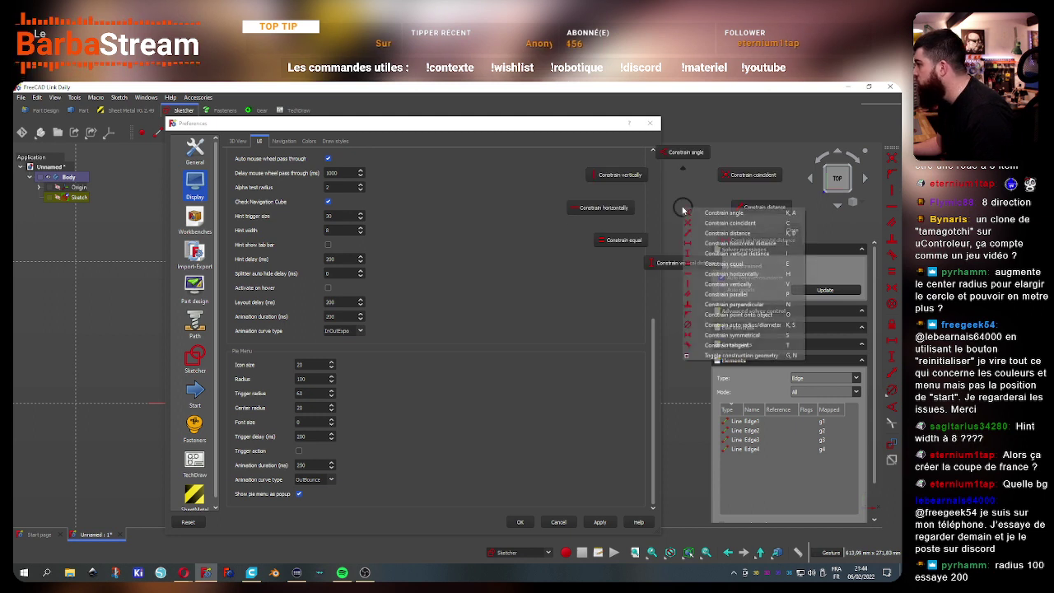
{"action": "left_click", "coordinate": [682, 209]}
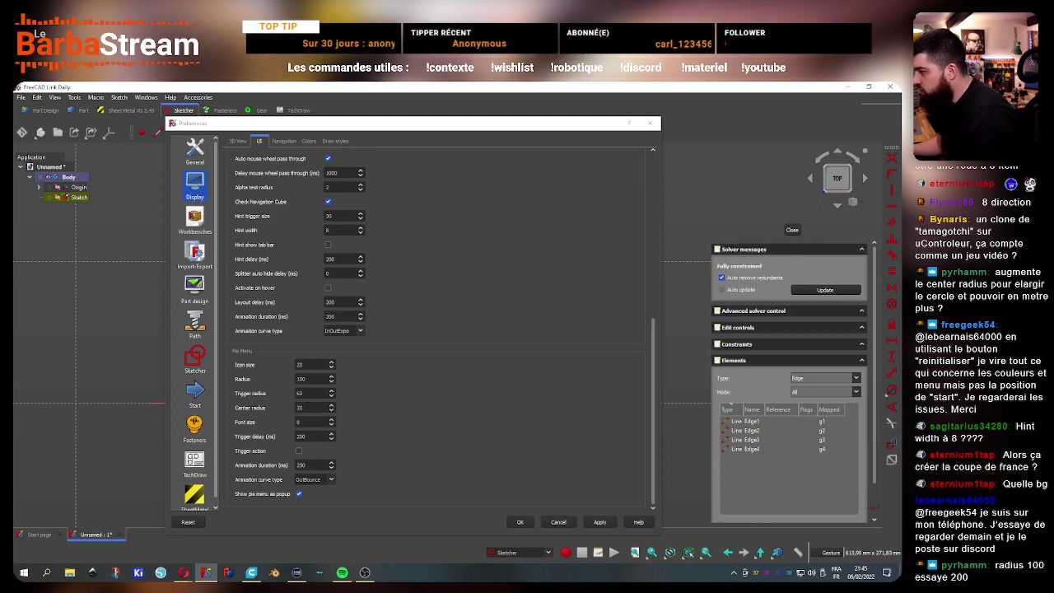
Set the Center radius back to 10 and apply it
{"action": "left_click_drag", "start_coordinate": [325, 407], "coordinate": [290, 409]}
{"action": "type", "text": "10"}
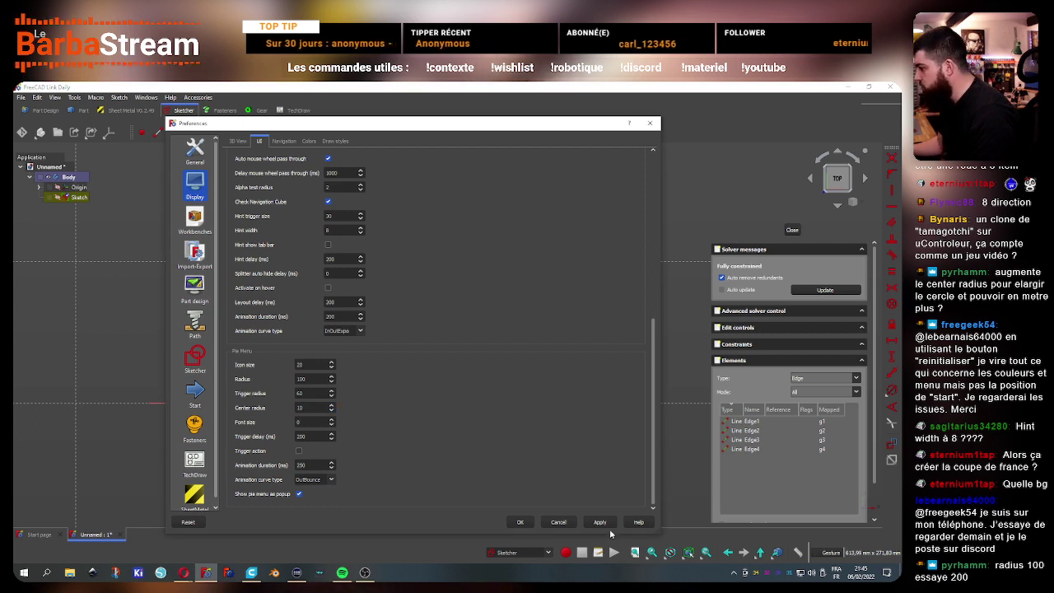
{"action": "left_click", "coordinate": [601, 523]}
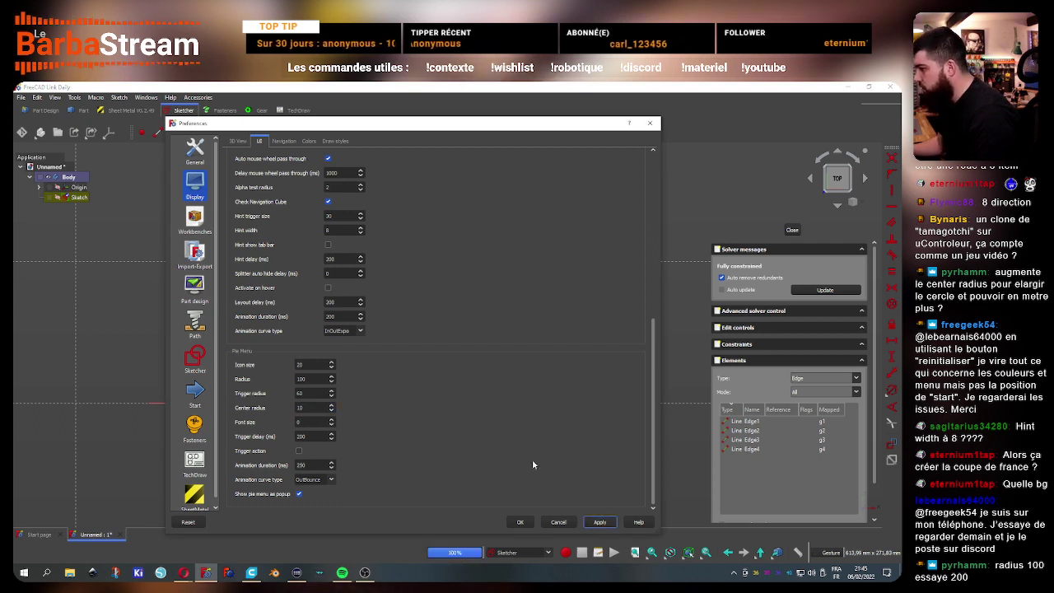
Browse the Display pages: 3D View, Navigation, Colors and Draw styles
{"action": "left_click", "coordinate": [237, 141]}
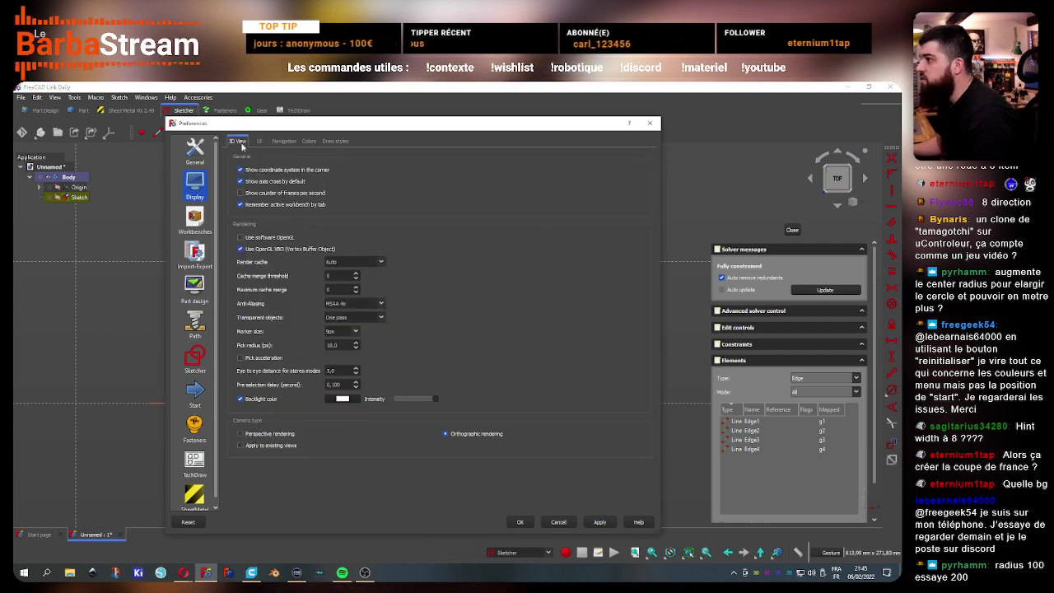
{"action": "left_click", "coordinate": [292, 141]}
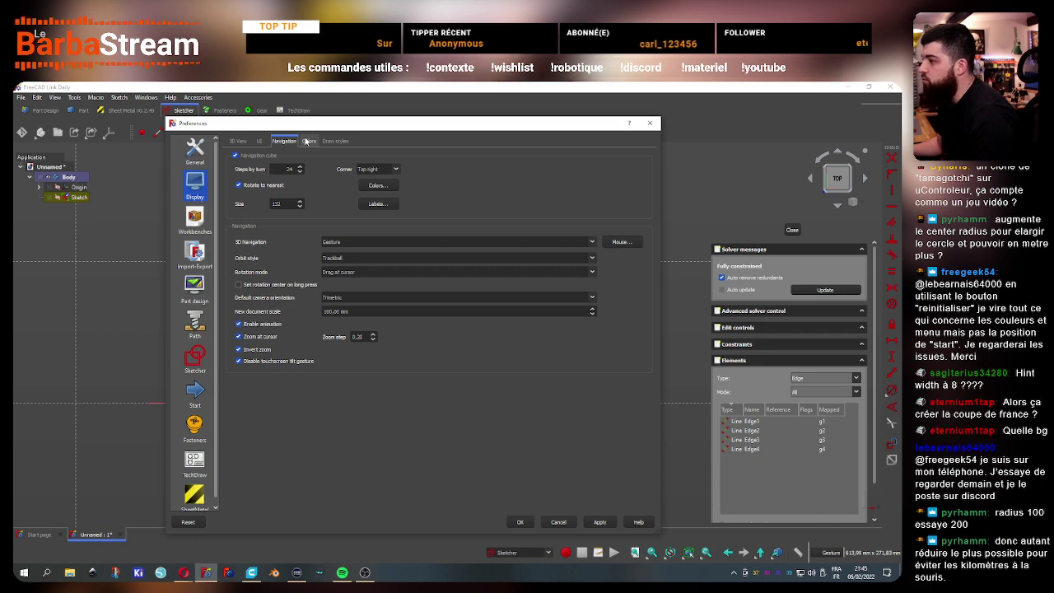
{"action": "left_click", "coordinate": [308, 141]}
{"action": "left_click", "coordinate": [336, 142]}
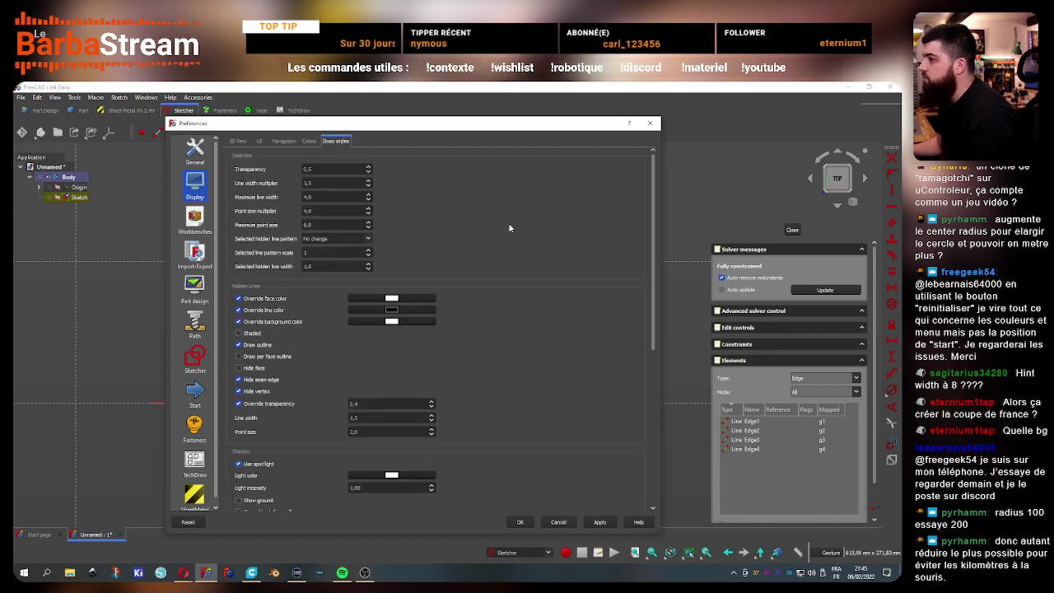
{"action": "scroll", "coordinate": [578, 317], "scroll_direction": "down", "scroll_amount": 5}
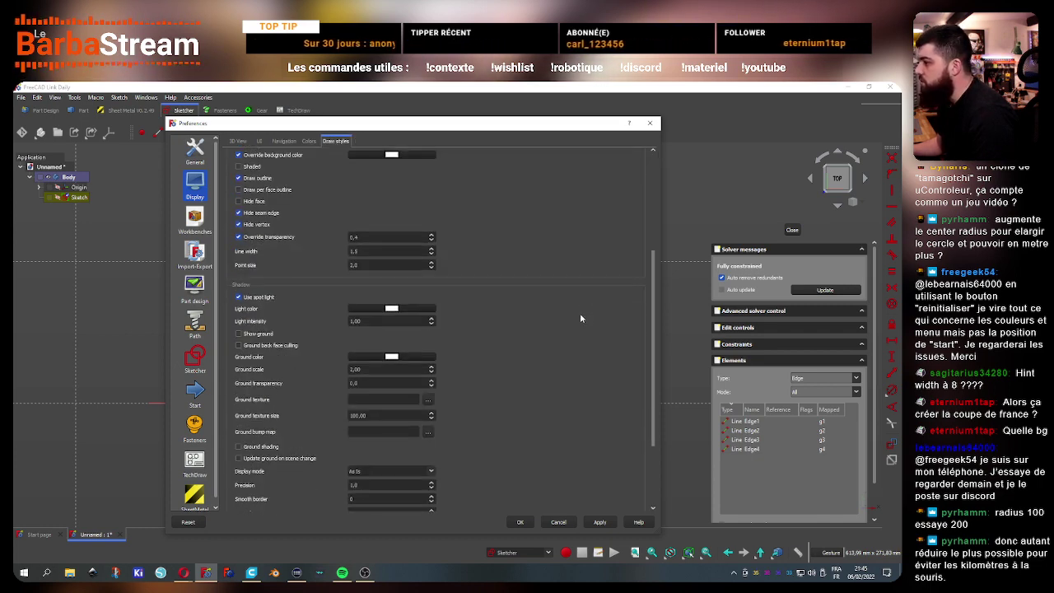
{"action": "scroll", "coordinate": [579, 316], "scroll_direction": "down", "scroll_amount": 5}
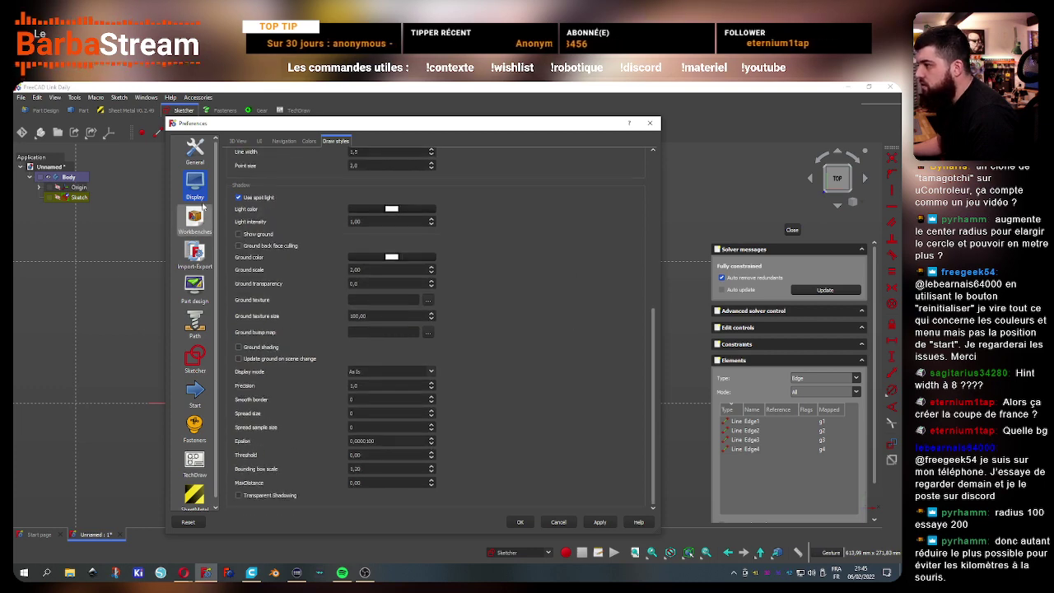
Browse the General pages: General, Document, Selection, Output window and Units
{"action": "left_click", "coordinate": [196, 151]}
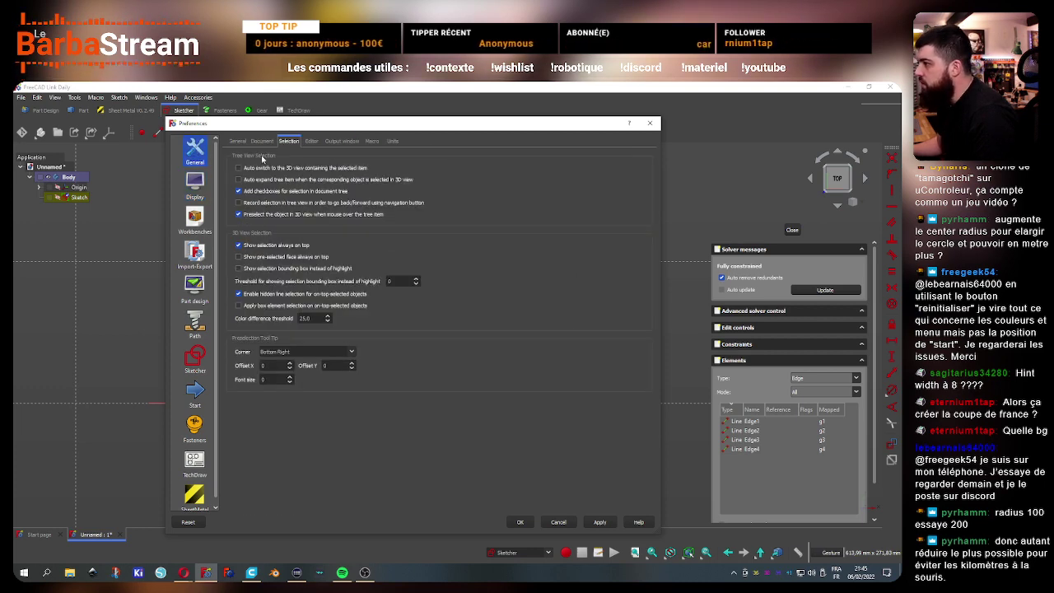
{"action": "left_click", "coordinate": [237, 141]}
{"action": "scroll", "coordinate": [476, 402], "scroll_direction": "down", "scroll_amount": 1}
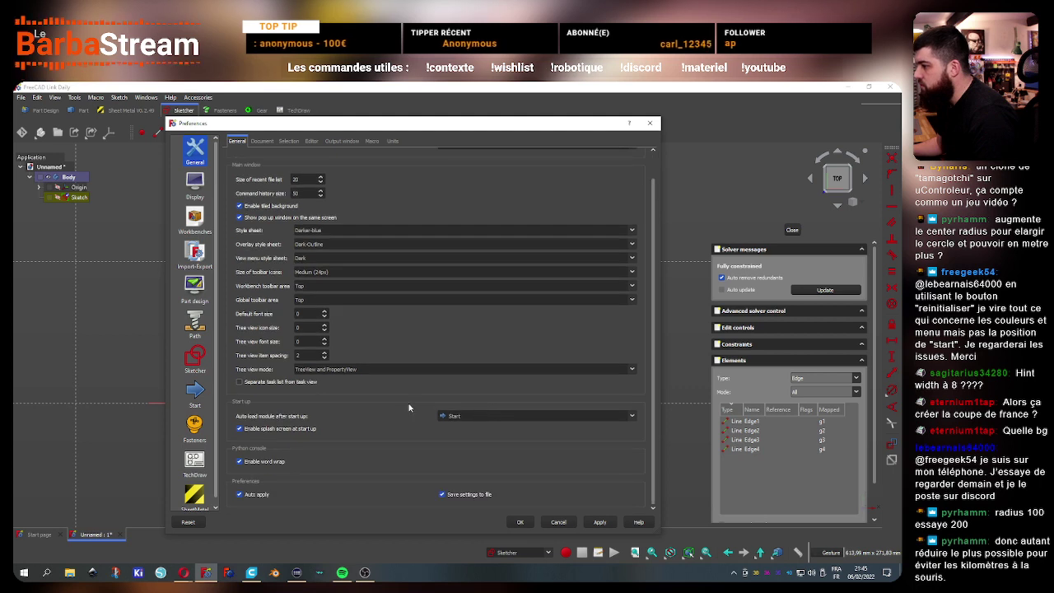
{"action": "scroll", "coordinate": [535, 477], "scroll_direction": "up", "scroll_amount": 1}
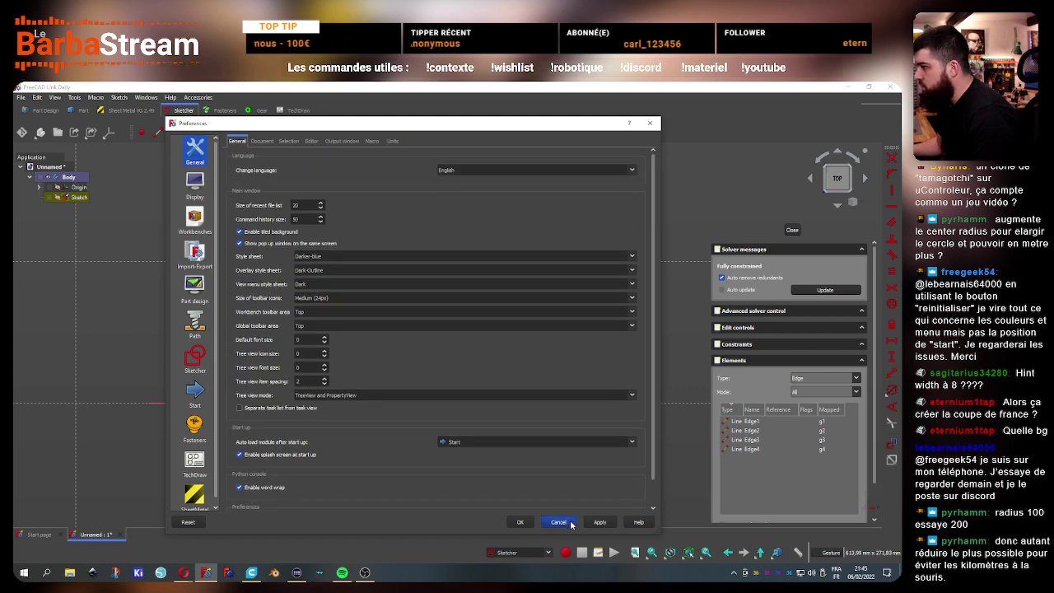
{"action": "left_click", "coordinate": [261, 142]}
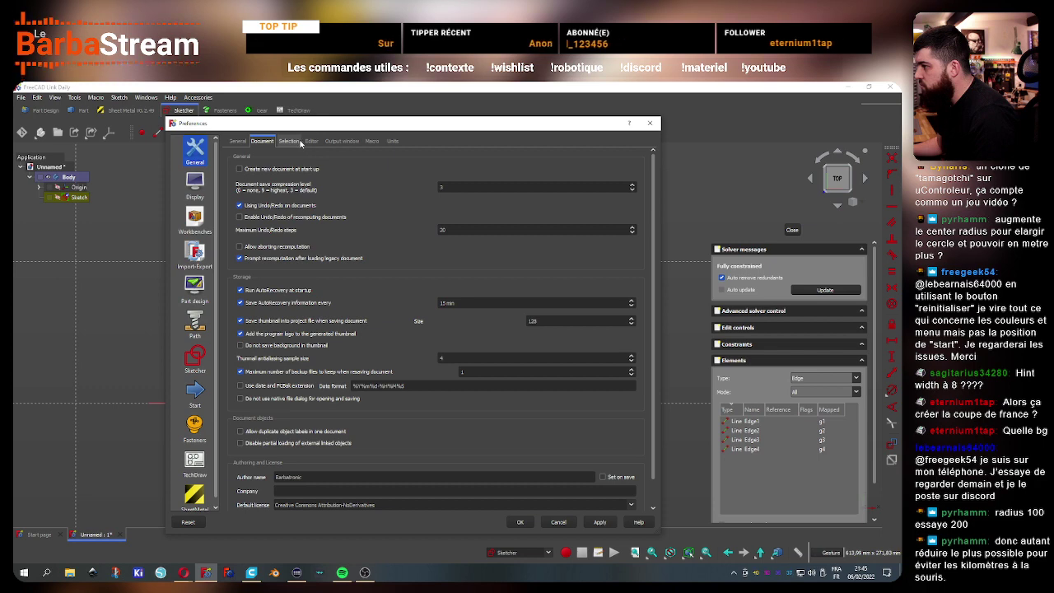
{"action": "scroll", "coordinate": [371, 282], "scroll_direction": "down", "scroll_amount": 1}
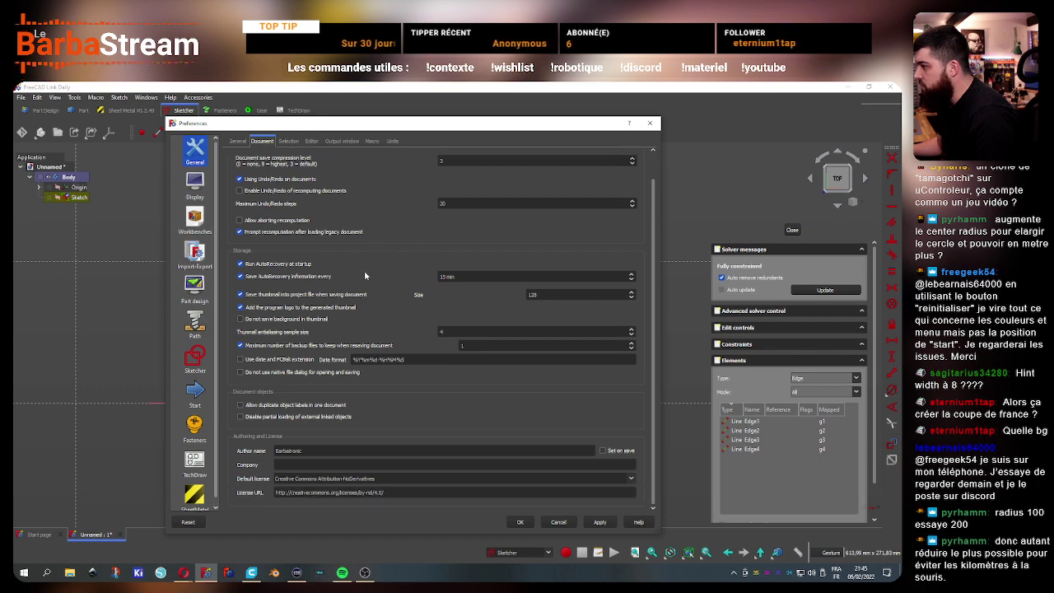
{"action": "key", "text": "ctrl+Tab"}
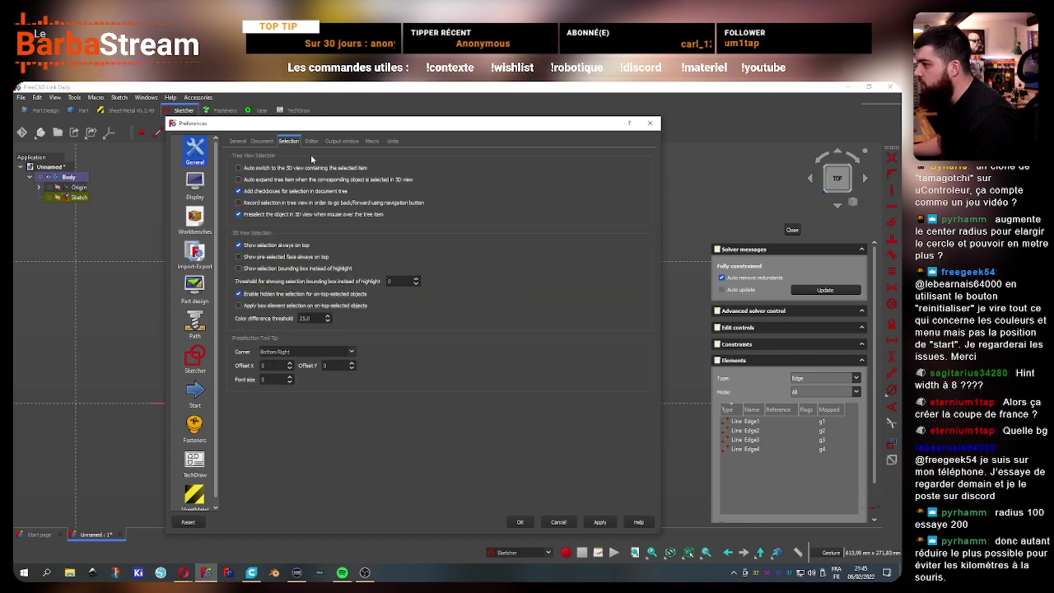
{"action": "left_click", "coordinate": [311, 141]}
{"action": "left_click", "coordinate": [342, 141]}
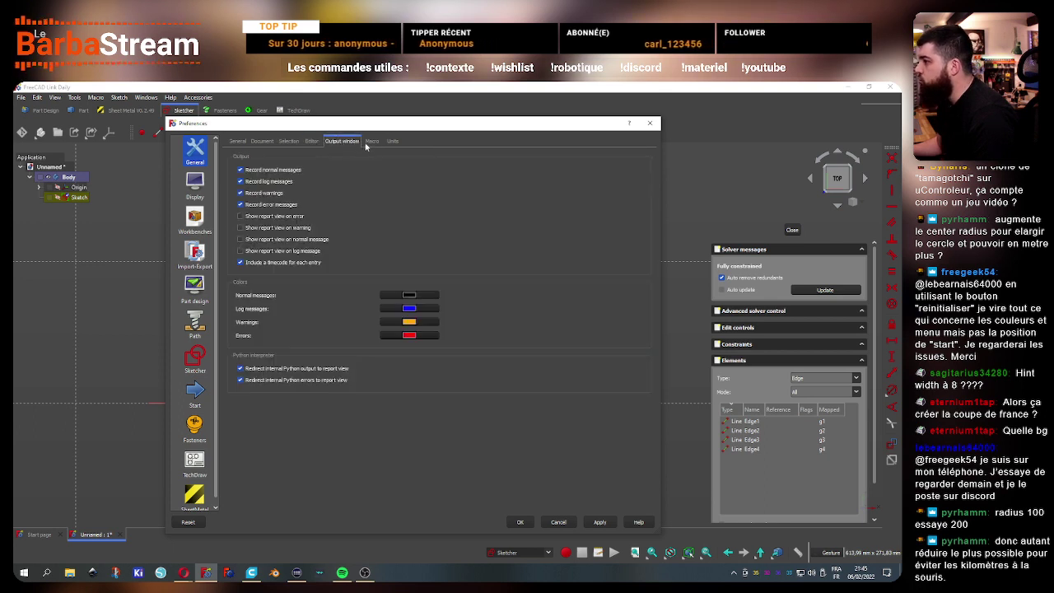
{"action": "left_click", "coordinate": [372, 141]}
{"action": "left_click", "coordinate": [393, 140]}
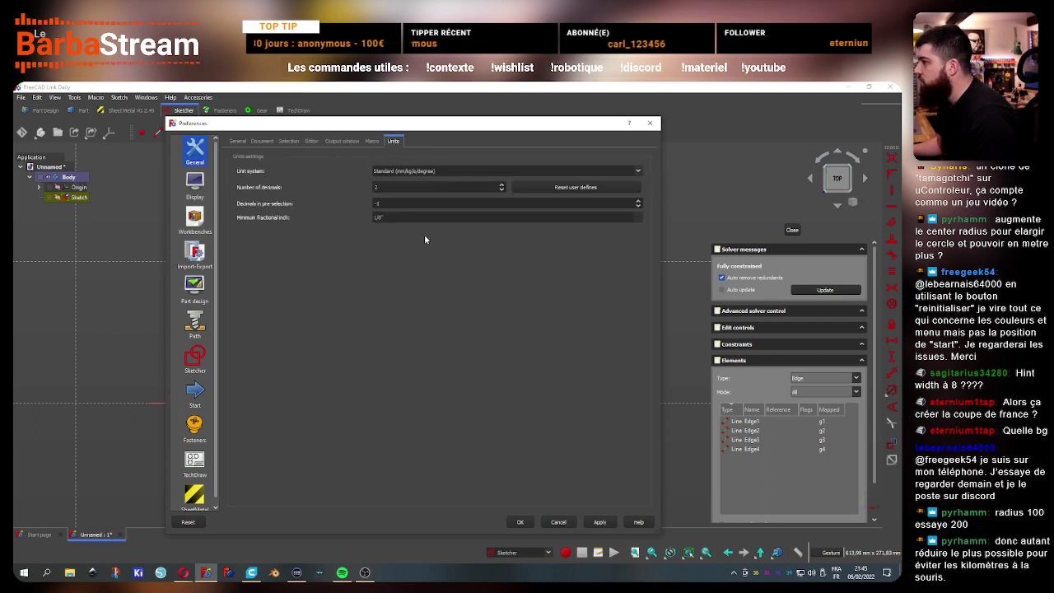
Dismiss the Revert changes prompt and close Preferences with OK, keeping the settings
{"action": "left_click", "coordinate": [558, 522]}
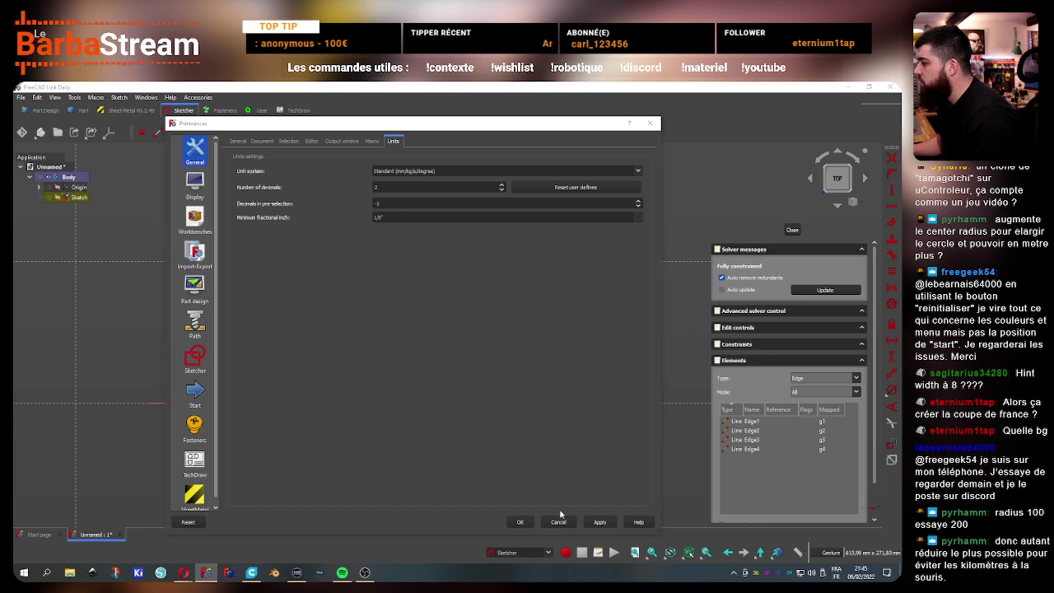
{"action": "left_click", "coordinate": [476, 343]}
{"action": "left_click", "coordinate": [599, 522]}
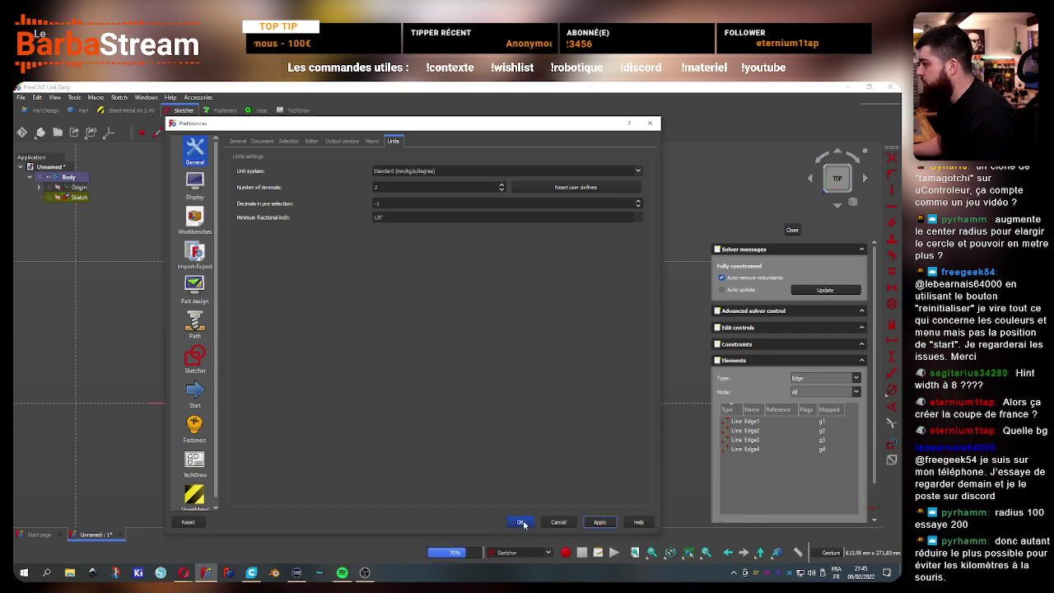
{"action": "left_click", "coordinate": [520, 522]}
Open the Parameter Editor from the Tools menu, then move and enlarge its window
{"action": "left_click", "coordinate": [21, 97]}
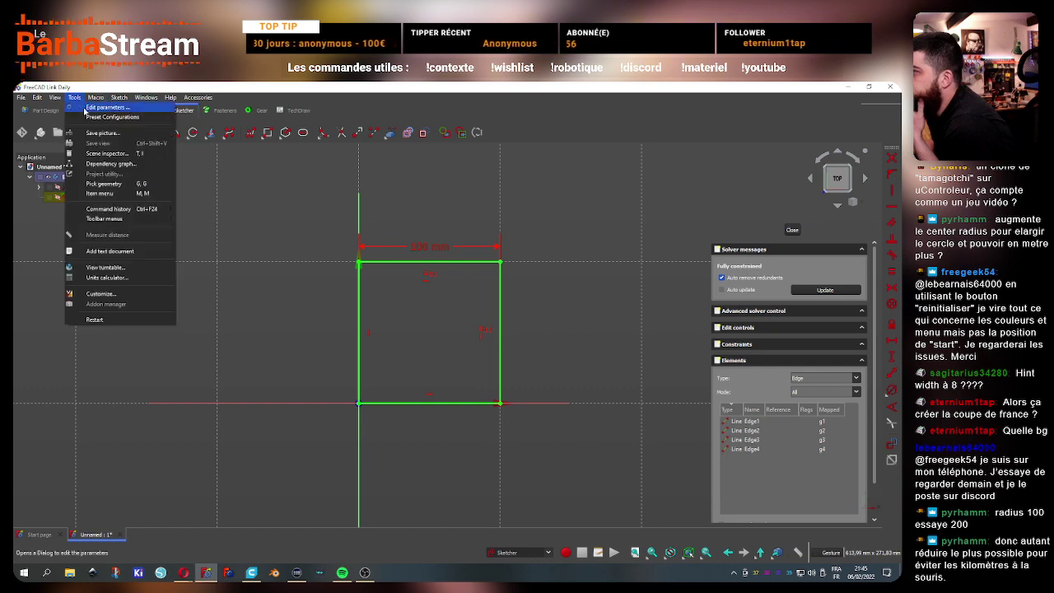
{"action": "left_click", "coordinate": [105, 107]}
{"action": "left_click_drag", "start_coordinate": [308, 177], "coordinate": [226, 146]}
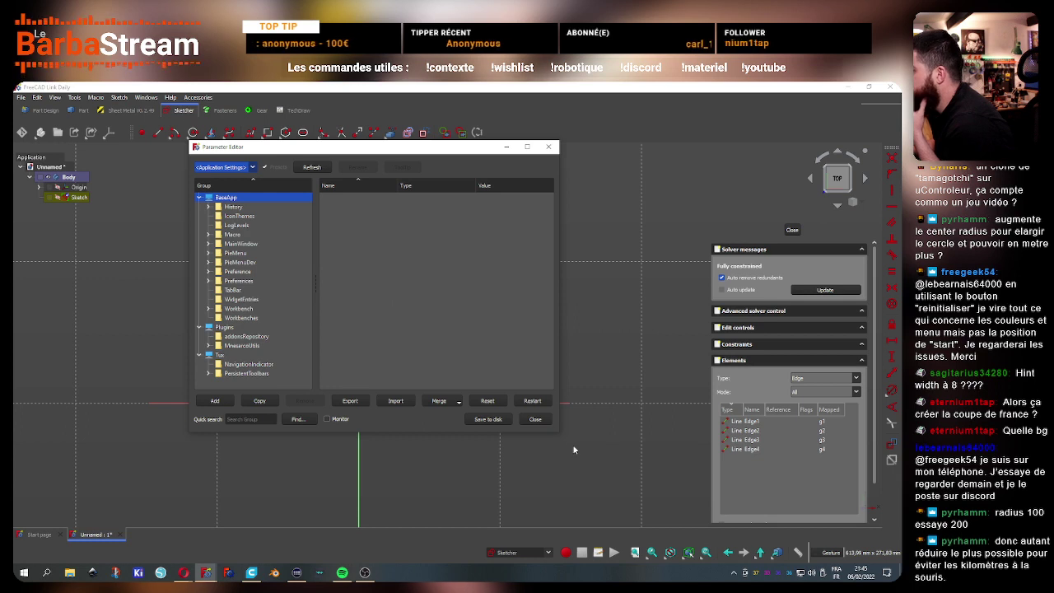
{"action": "left_click_drag", "start_coordinate": [556, 431], "coordinate": [741, 519]}
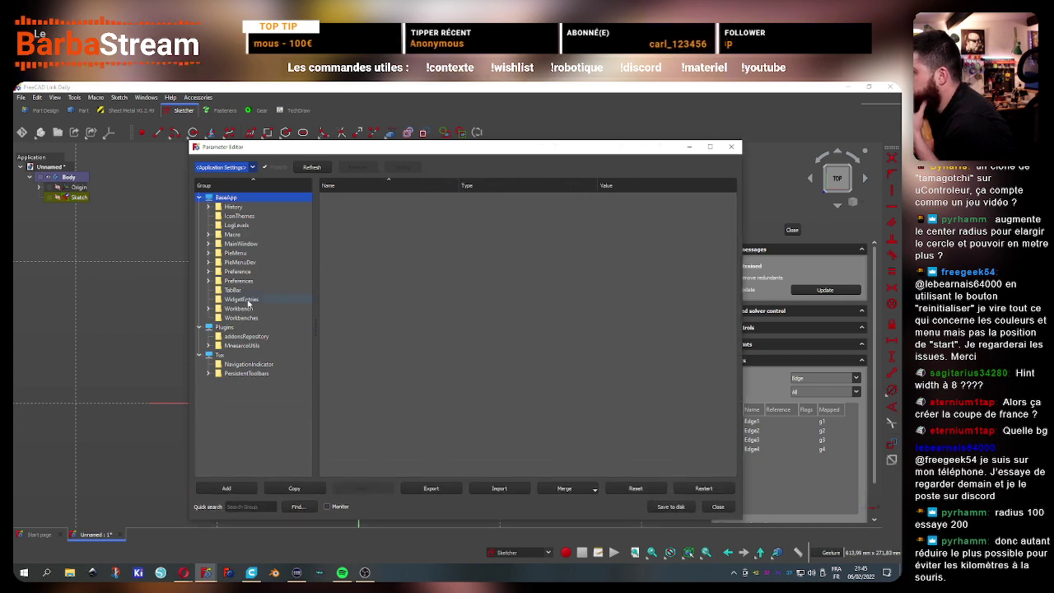
Expand PieMenu and PieMenuDev > User to view GlobalPanel's commands, name, uuid and PartDesignWorkbench
{"action": "left_click", "coordinate": [236, 252]}
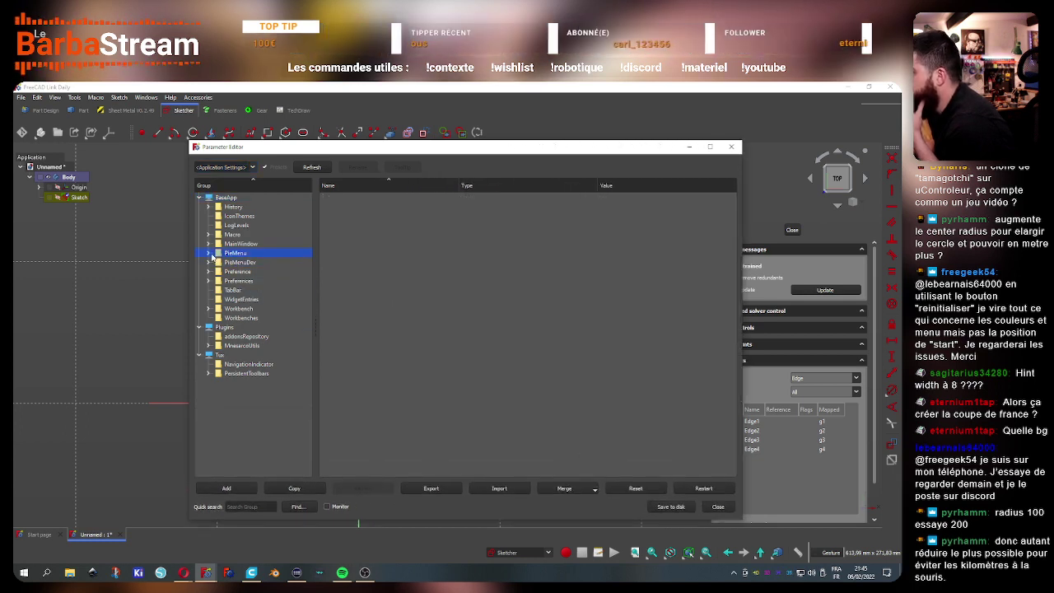
{"action": "double_click", "coordinate": [236, 253]}
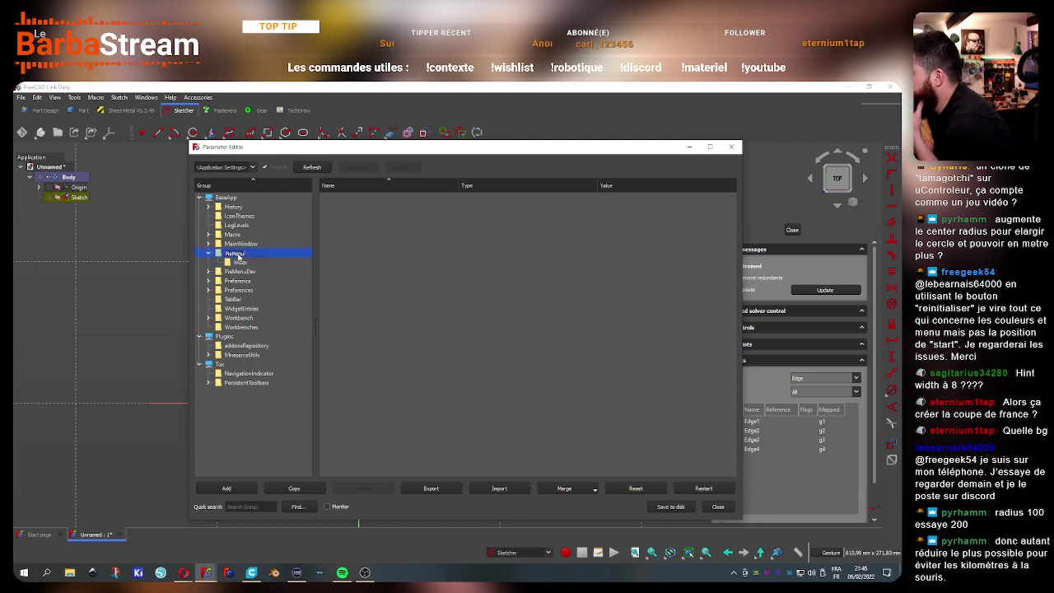
{"action": "left_click", "coordinate": [239, 271]}
{"action": "left_click", "coordinate": [209, 272]}
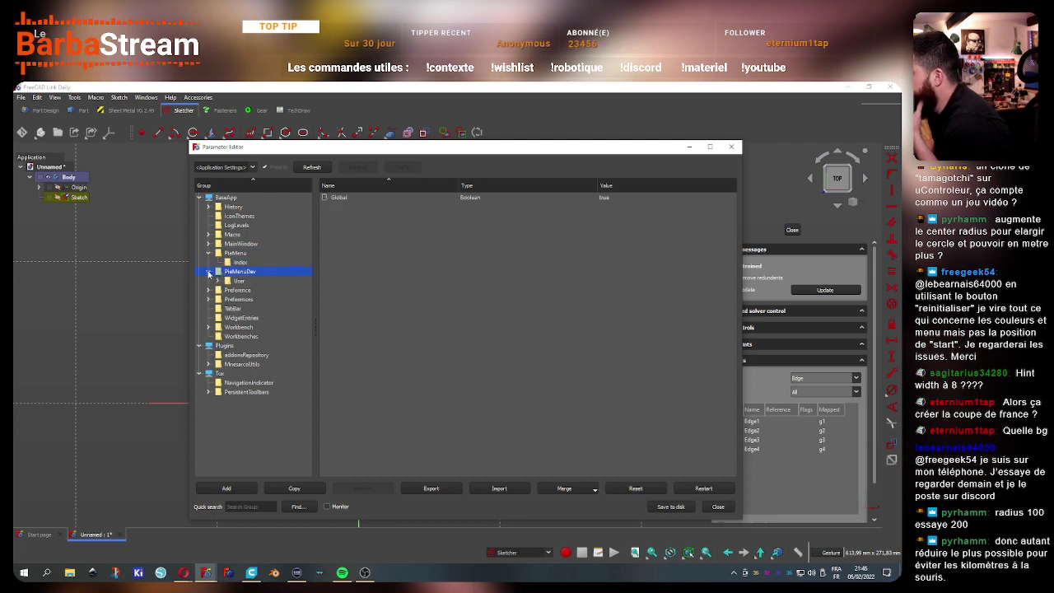
{"action": "left_click", "coordinate": [239, 281]}
{"action": "left_click", "coordinate": [218, 280]}
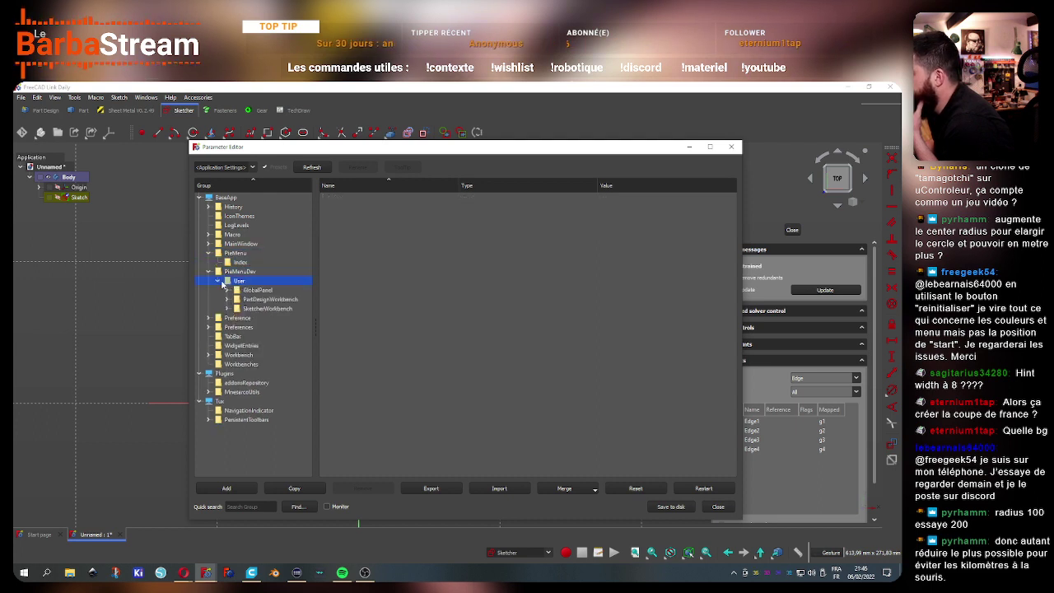
{"action": "left_click", "coordinate": [262, 299]}
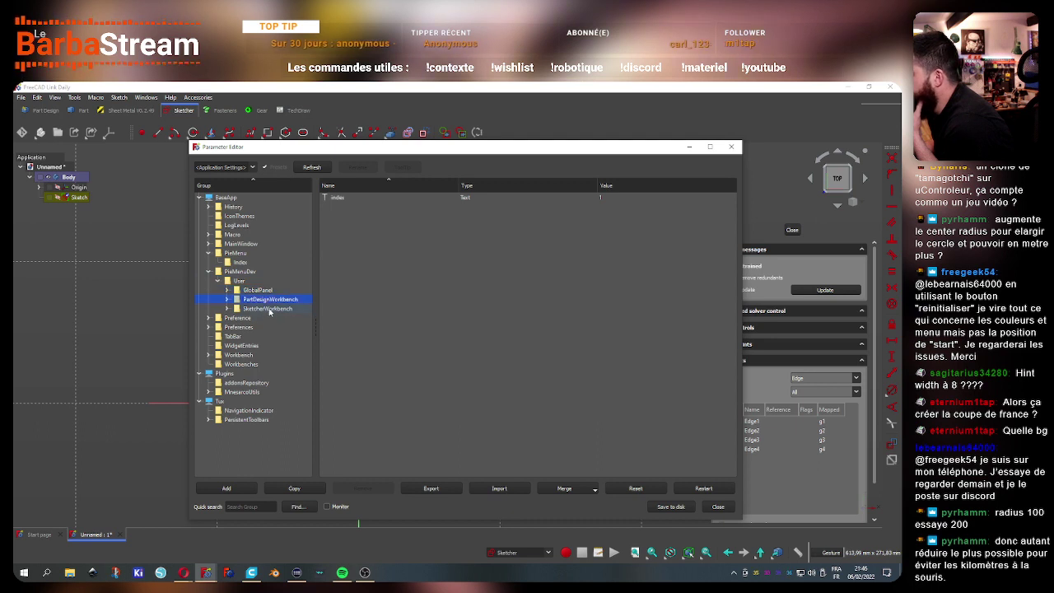
{"action": "left_click", "coordinate": [257, 290]}
{"action": "left_click", "coordinate": [227, 290]}
{"action": "left_click", "coordinate": [252, 299]}
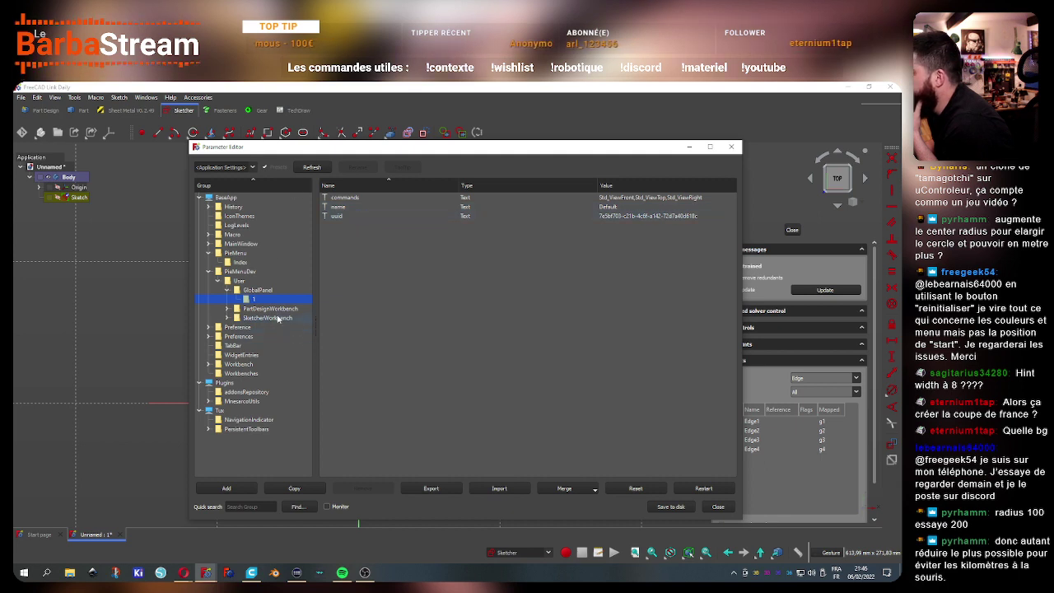
{"action": "left_click", "coordinate": [233, 309]}
{"action": "left_click", "coordinate": [227, 290]}
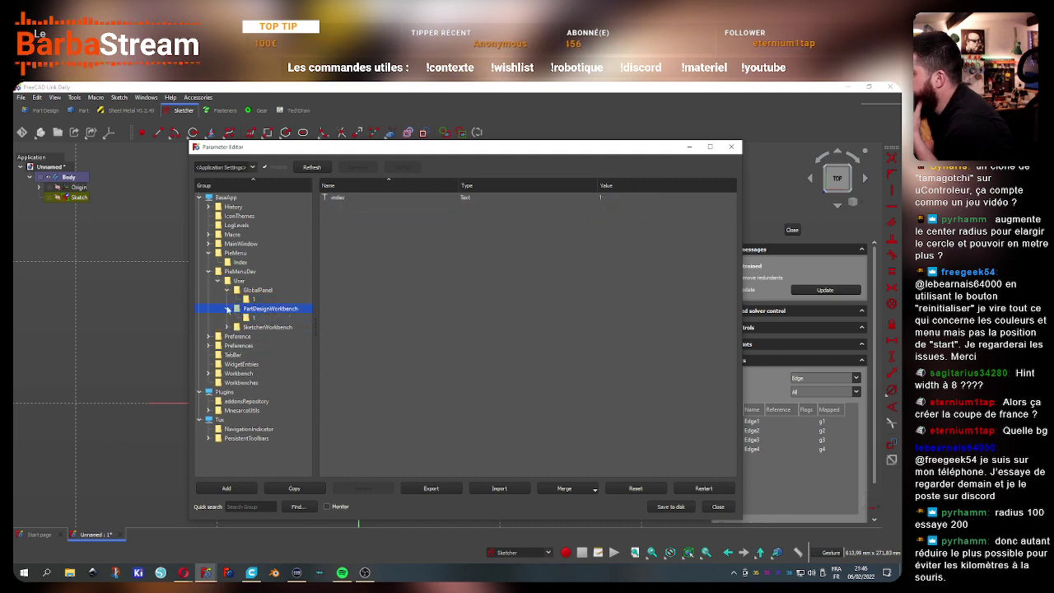
Collapse the User group and check PieMenuDev's Global setting and the PieMenu group
{"action": "left_click", "coordinate": [218, 281]}
{"action": "left_click", "coordinate": [218, 281]}
{"action": "left_click", "coordinate": [218, 282]}
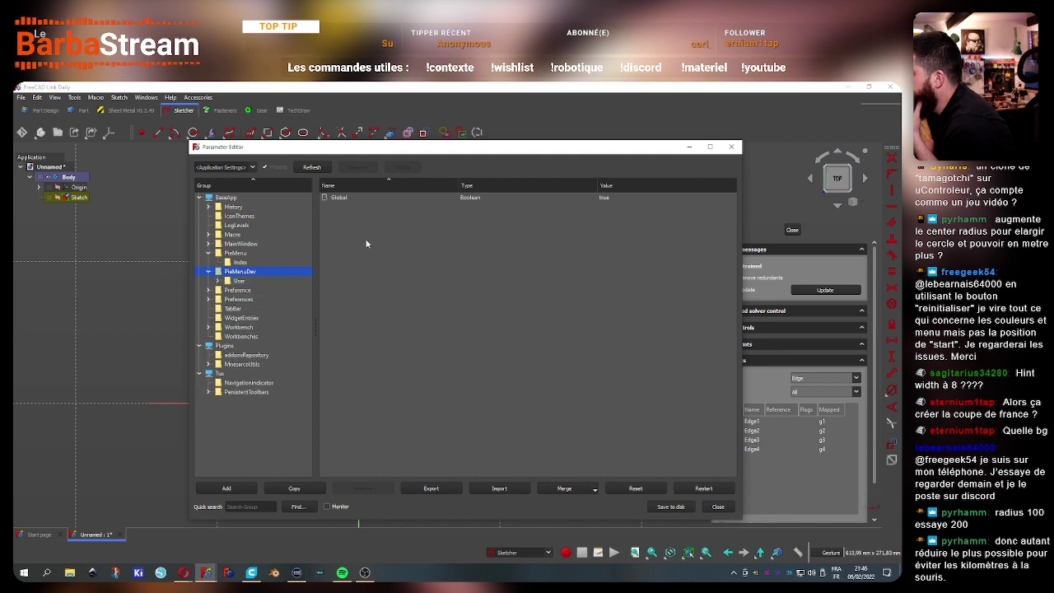
{"action": "left_click", "coordinate": [236, 273]}
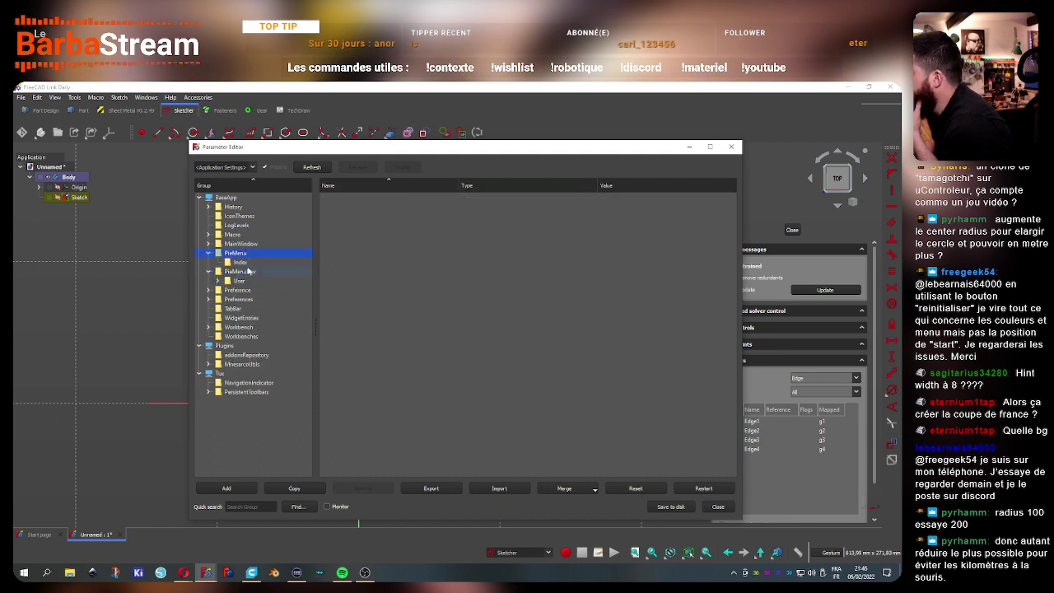
{"action": "left_click", "coordinate": [241, 263]}
{"action": "left_click", "coordinate": [240, 272]}
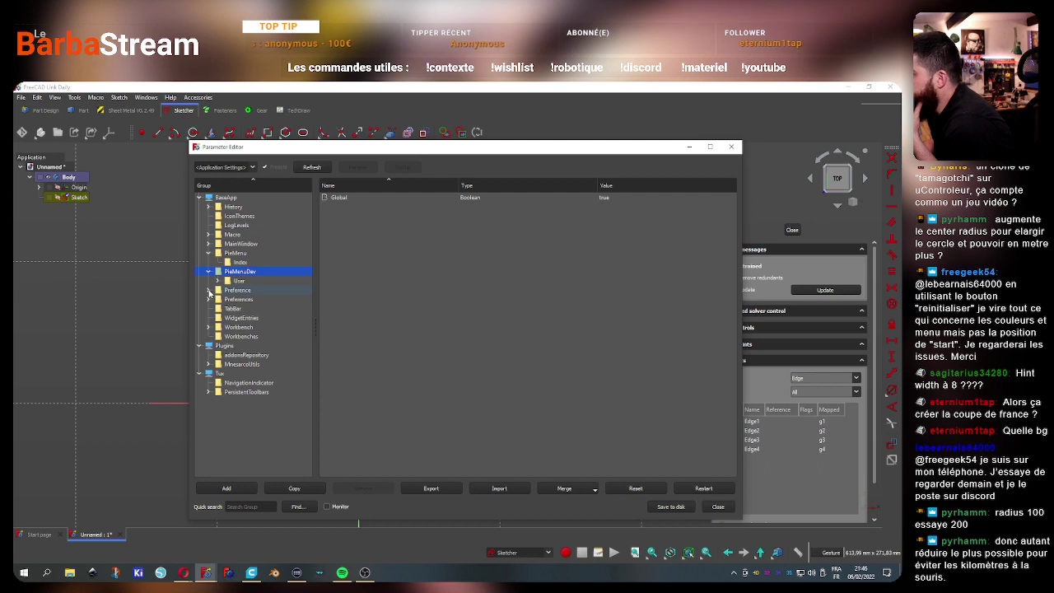
Review the Preference, TabBar, WidgetEntries, Workbench, MinesarcoUtils and PersistentToolbars groups, returning to BaseApp
{"action": "left_click", "coordinate": [208, 291]}
{"action": "left_click", "coordinate": [247, 299]}
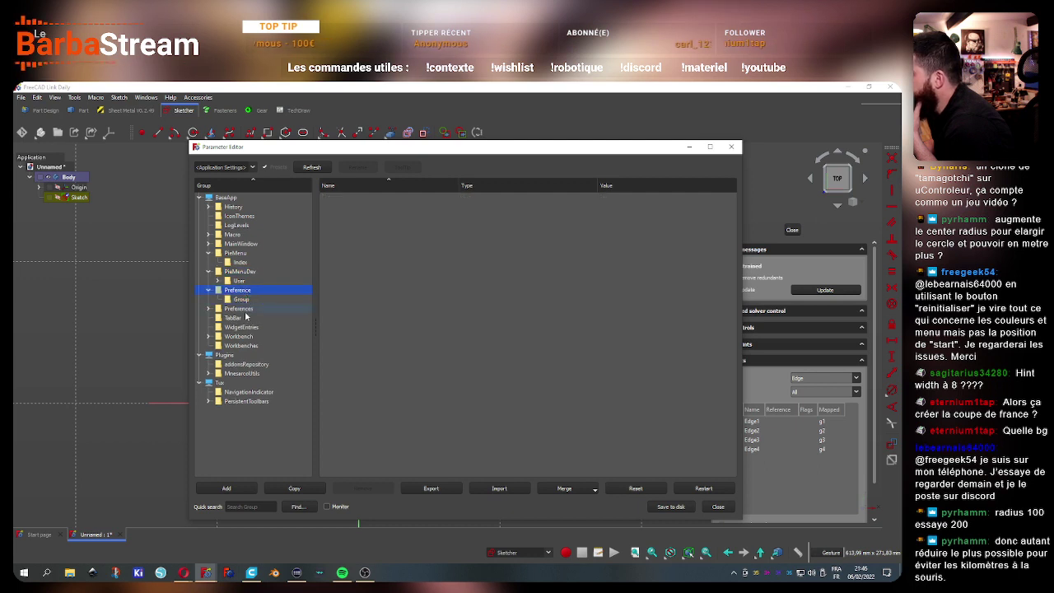
{"action": "left_click", "coordinate": [239, 318]}
{"action": "left_click", "coordinate": [244, 328]}
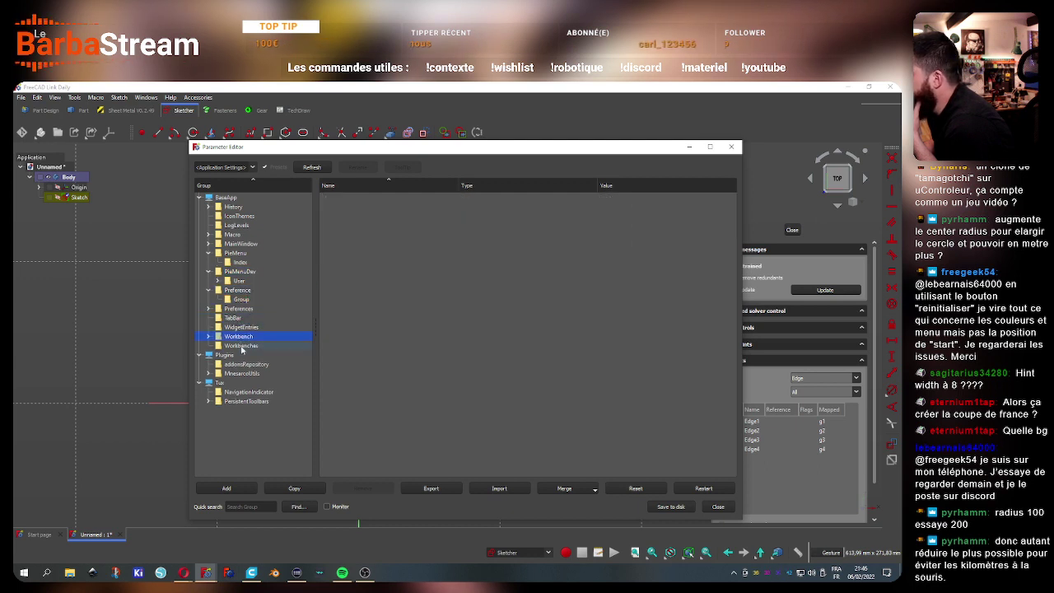
{"action": "left_click", "coordinate": [241, 346]}
{"action": "left_click", "coordinate": [251, 374]}
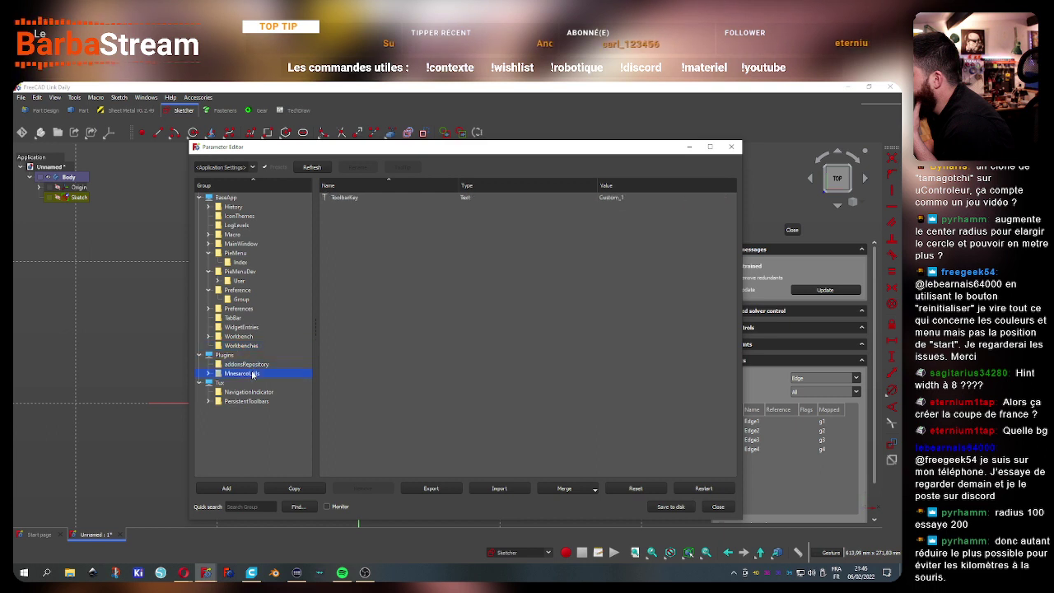
{"action": "left_click", "coordinate": [245, 401]}
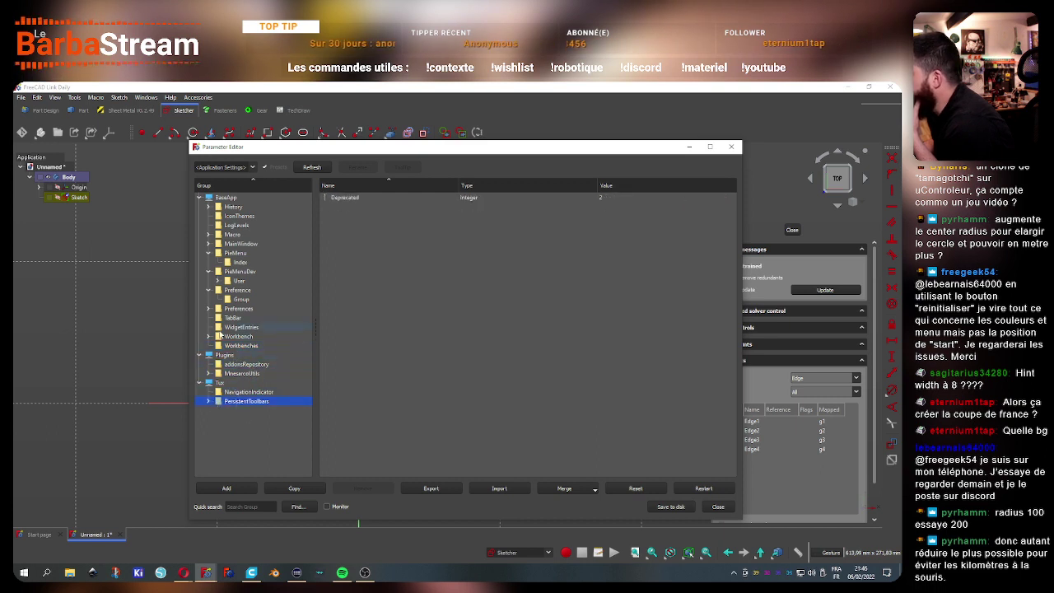
{"action": "left_click", "coordinate": [225, 199]}
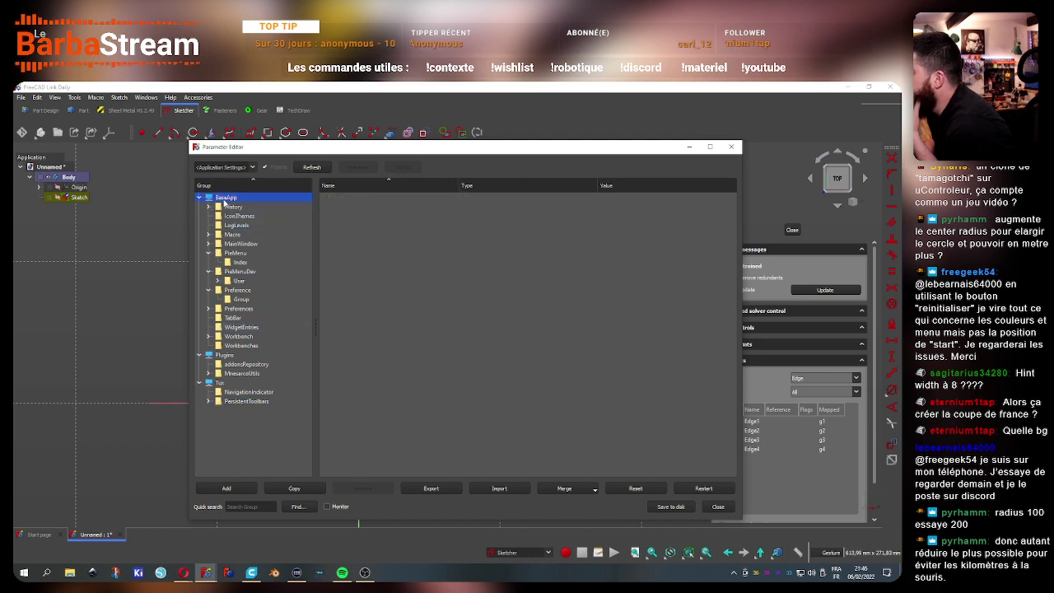
Load the Display settings preset and view its View parameters
{"action": "left_click", "coordinate": [253, 168]}
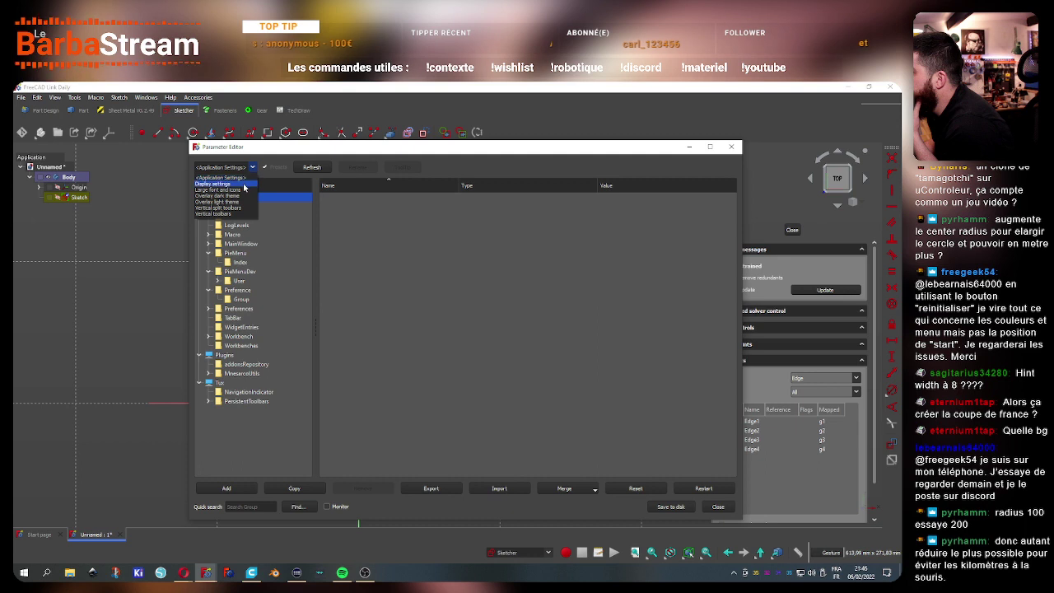
{"action": "left_click", "coordinate": [243, 184]}
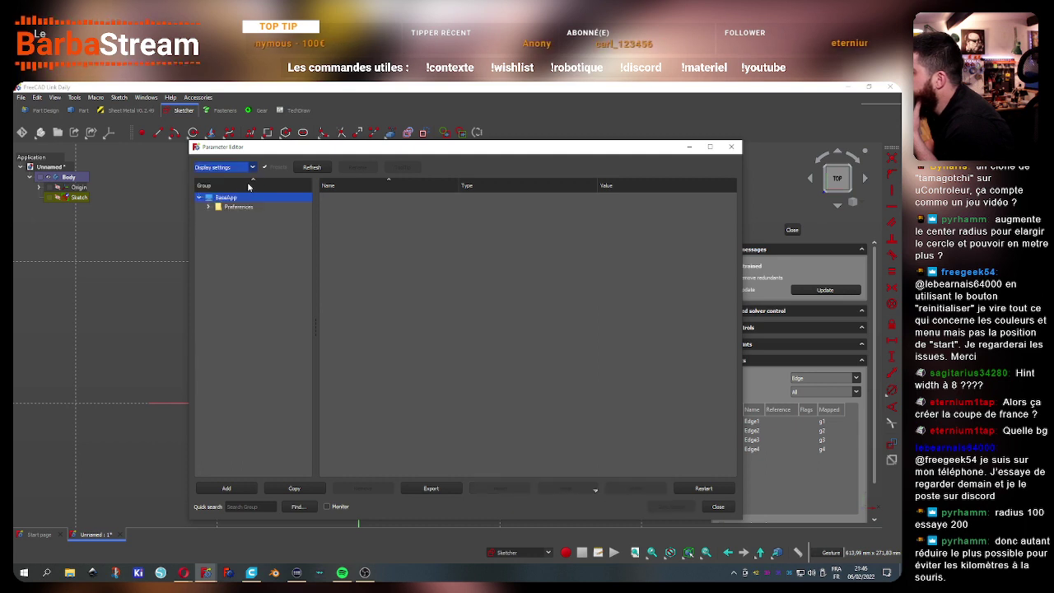
{"action": "left_click", "coordinate": [238, 227]}
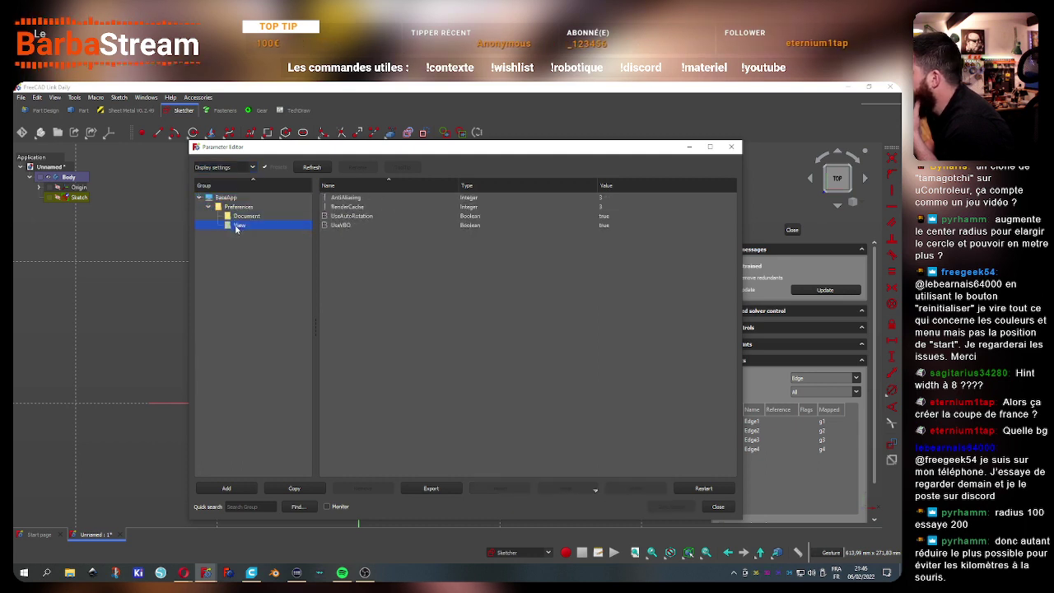
Load the Overlay dark theme preset and browse its DockWindows overlay panel groups, including OverlayRight and OverlayTop
{"action": "left_click", "coordinate": [247, 167]}
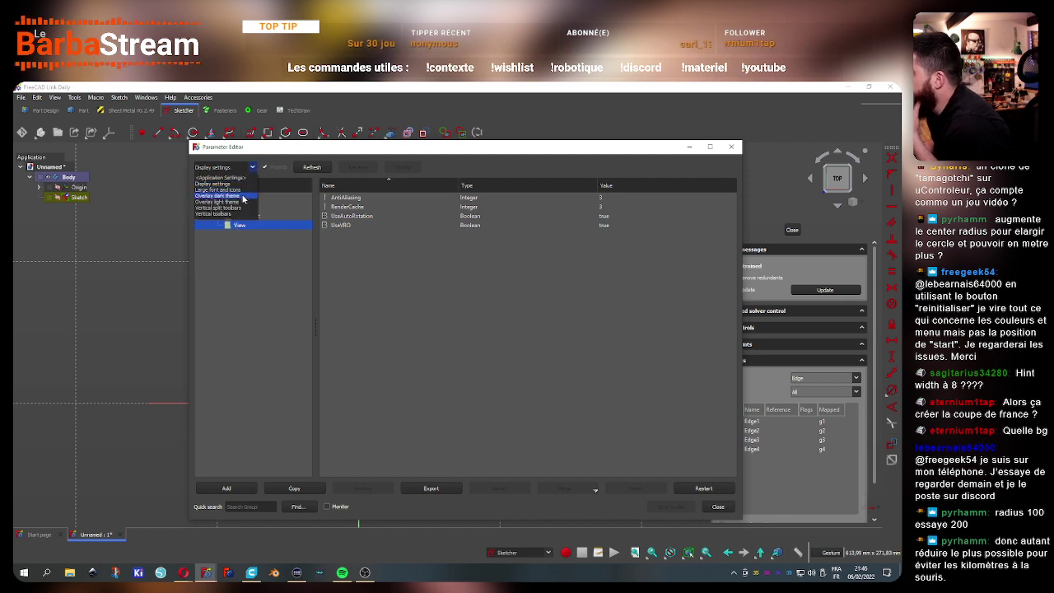
{"action": "mouse_move", "coordinate": [217, 196]}
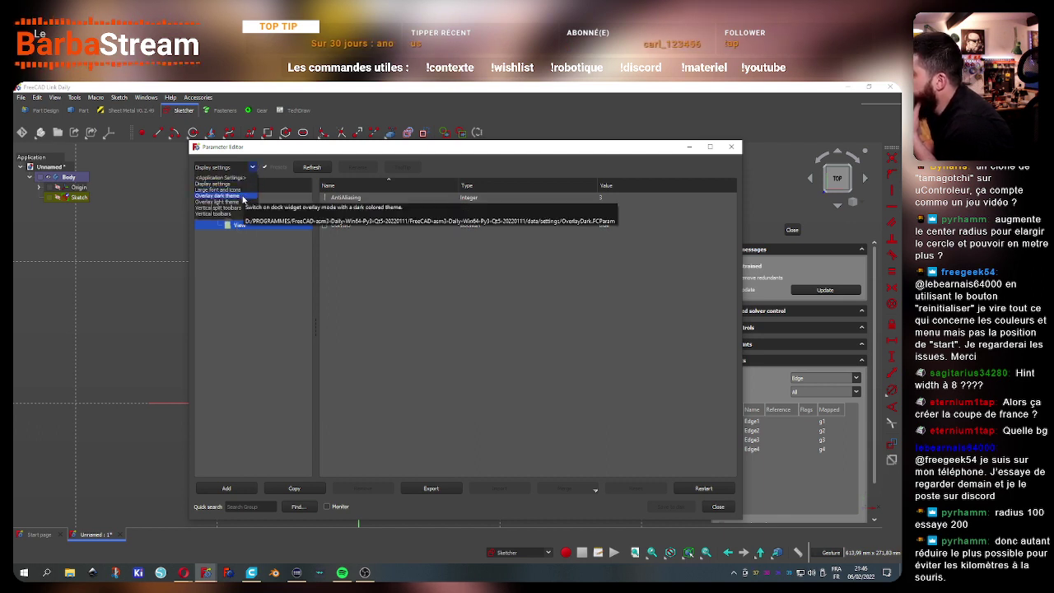
{"action": "left_click", "coordinate": [242, 199]}
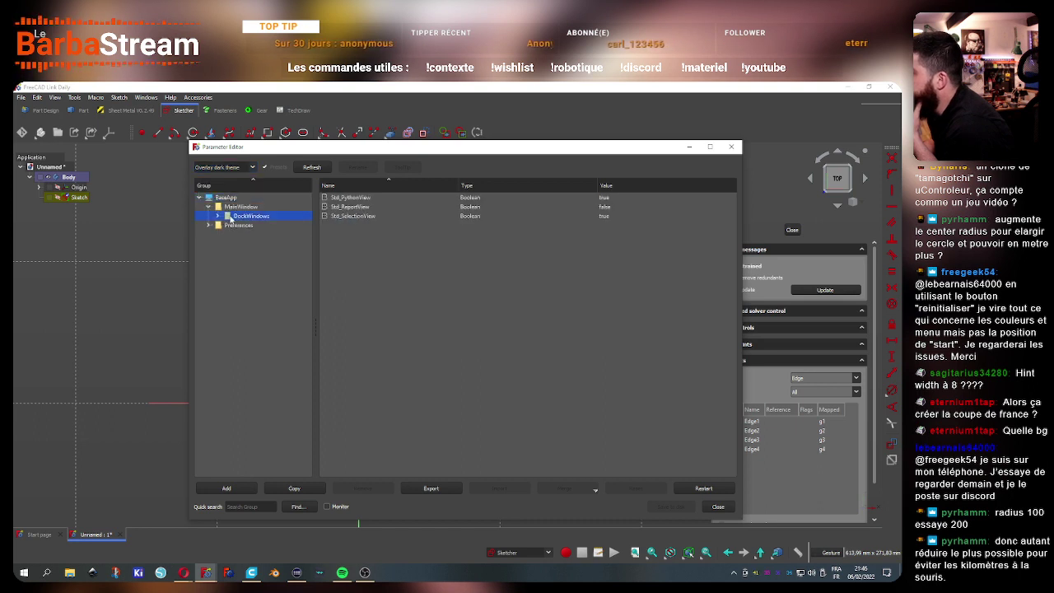
{"action": "left_click", "coordinate": [217, 215]}
{"action": "left_click", "coordinate": [261, 225]}
{"action": "left_click", "coordinate": [257, 234]}
{"action": "left_click", "coordinate": [258, 243]}
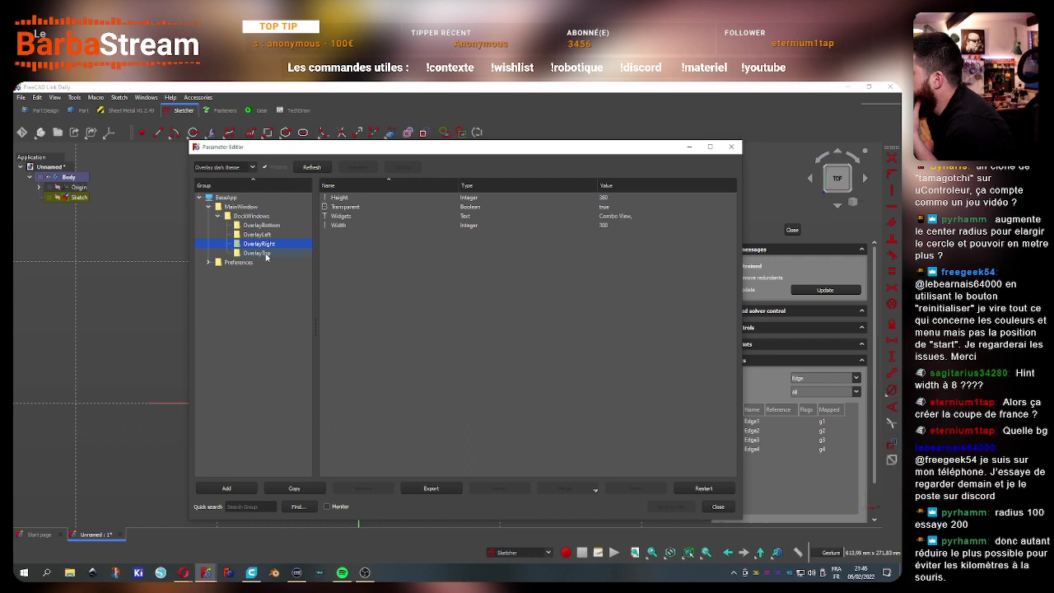
{"action": "left_click", "coordinate": [266, 255]}
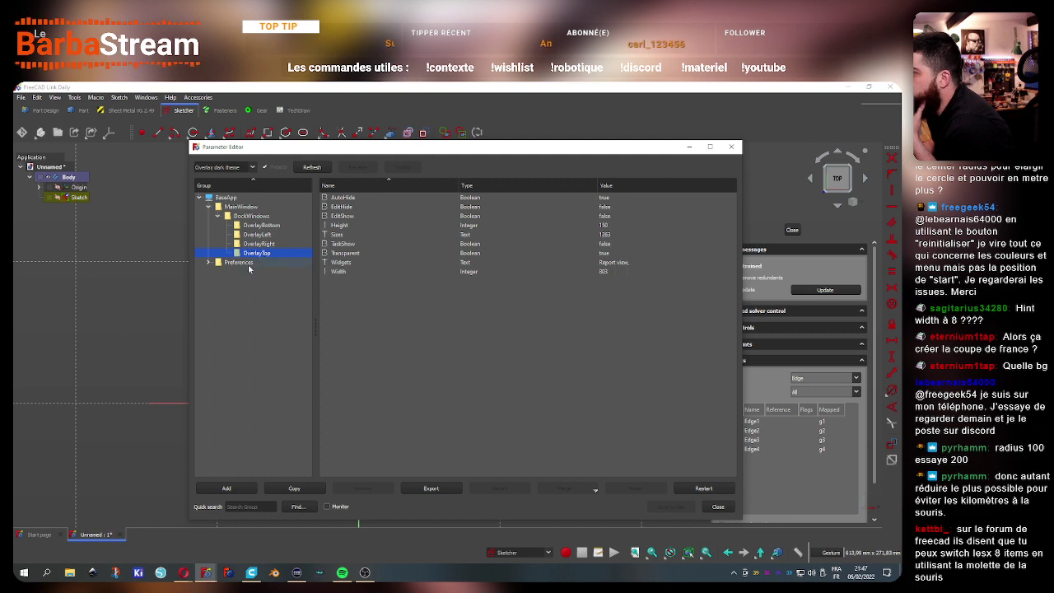
Expand the preset's Preferences group to review MainWindow style sheet, TreeView and View colours
{"action": "left_click", "coordinate": [239, 263]}
{"action": "double_click", "coordinate": [223, 265]}
{"action": "left_click", "coordinate": [243, 271]}
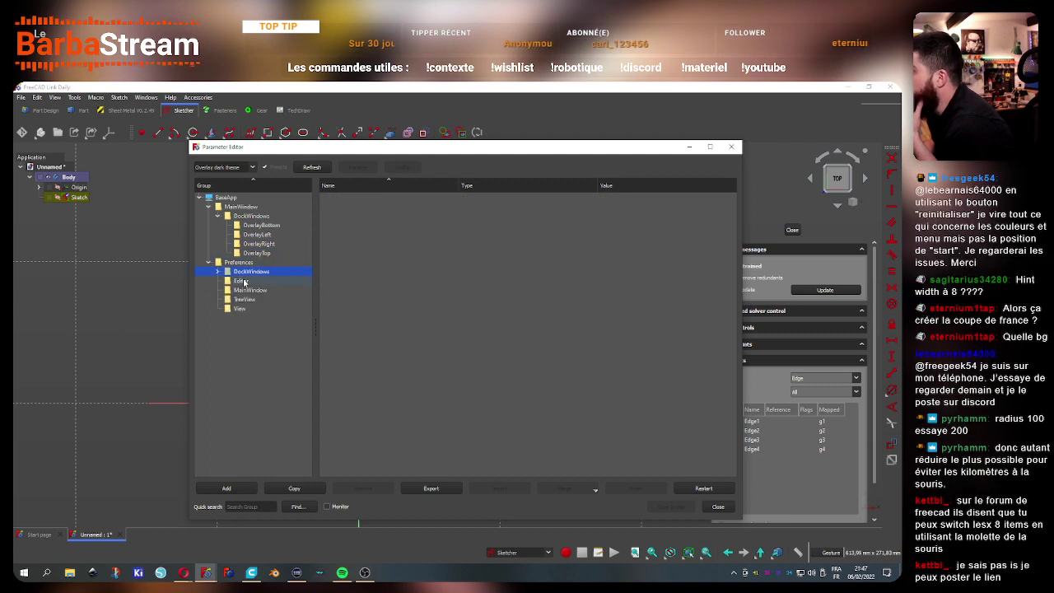
{"action": "left_click", "coordinate": [255, 290]}
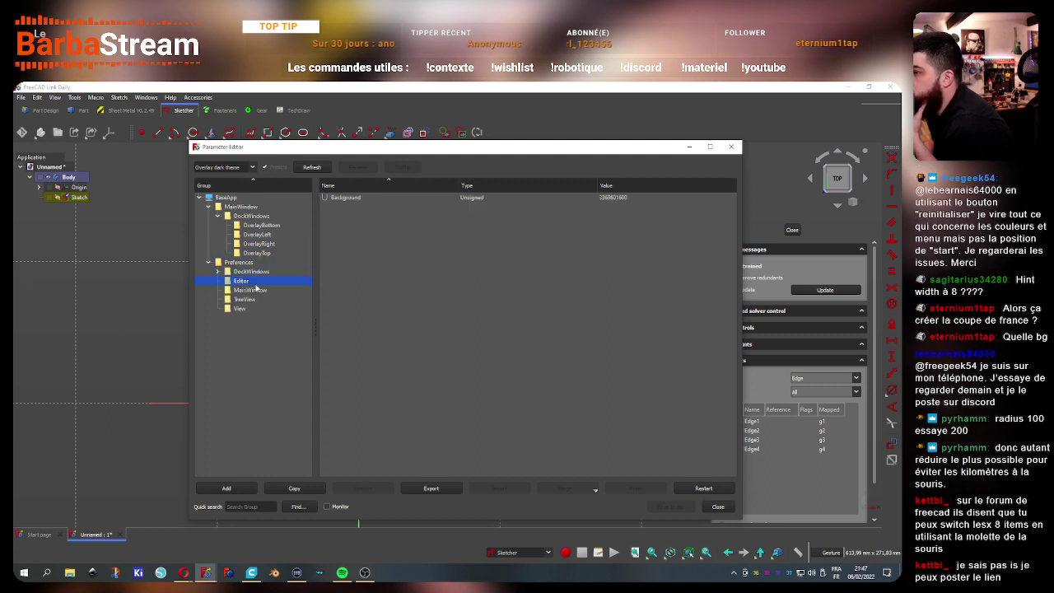
{"action": "left_click", "coordinate": [251, 300]}
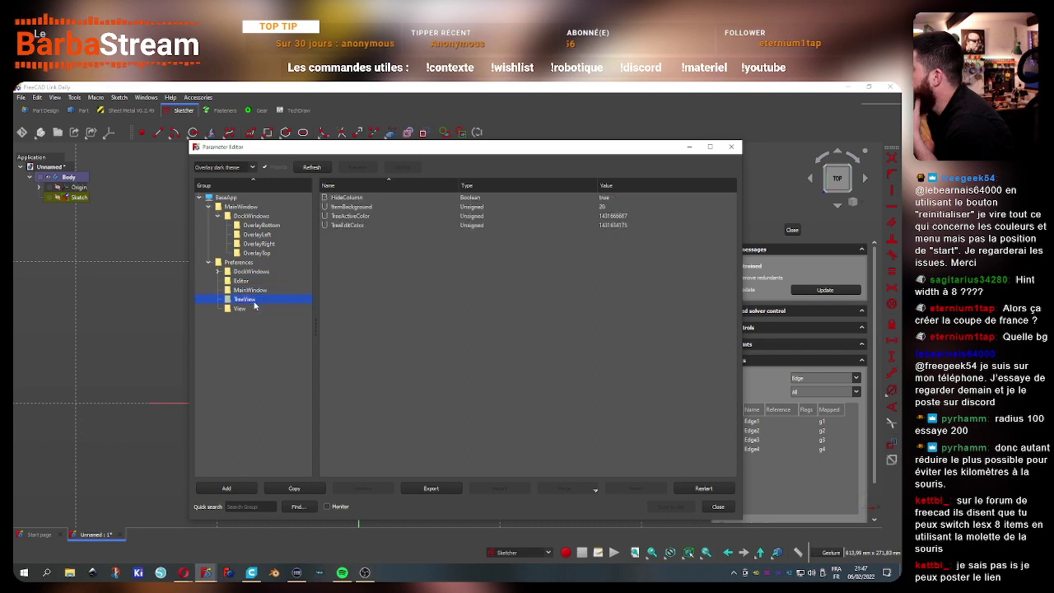
{"action": "left_click", "coordinate": [243, 309]}
Switch the preset list back to <Application Settings>
{"action": "left_click", "coordinate": [247, 168]}
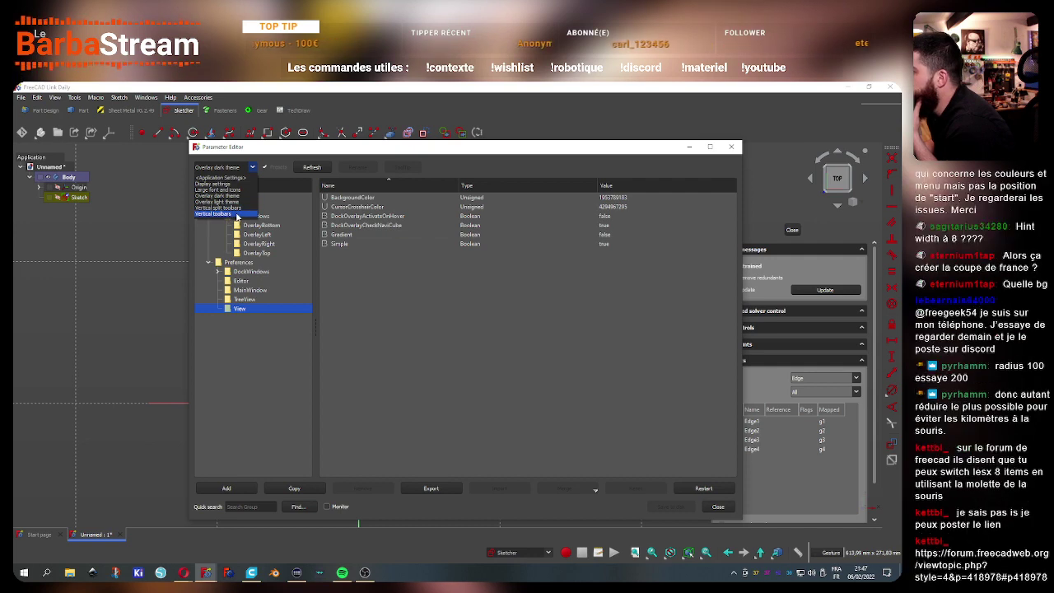
{"action": "mouse_move", "coordinate": [218, 207]}
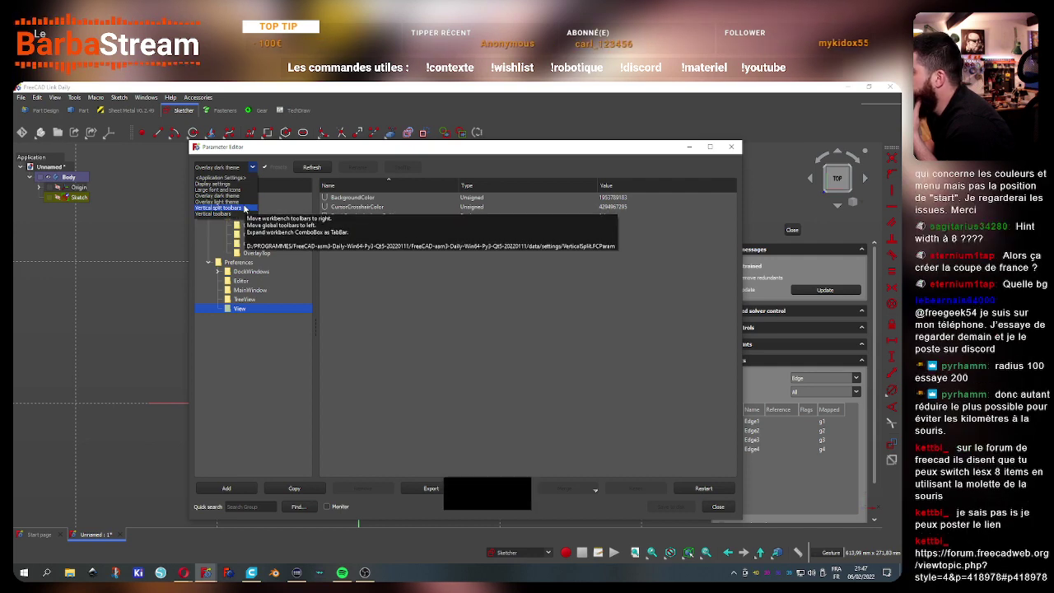
{"action": "left_click", "coordinate": [219, 177]}
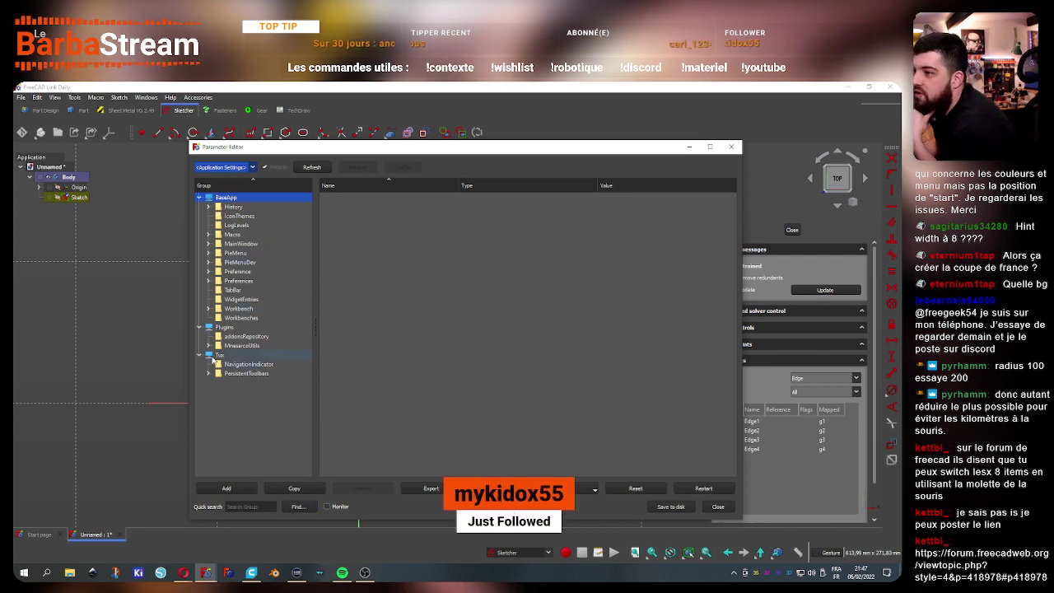
{"action": "key", "text": "alt+Tab"}
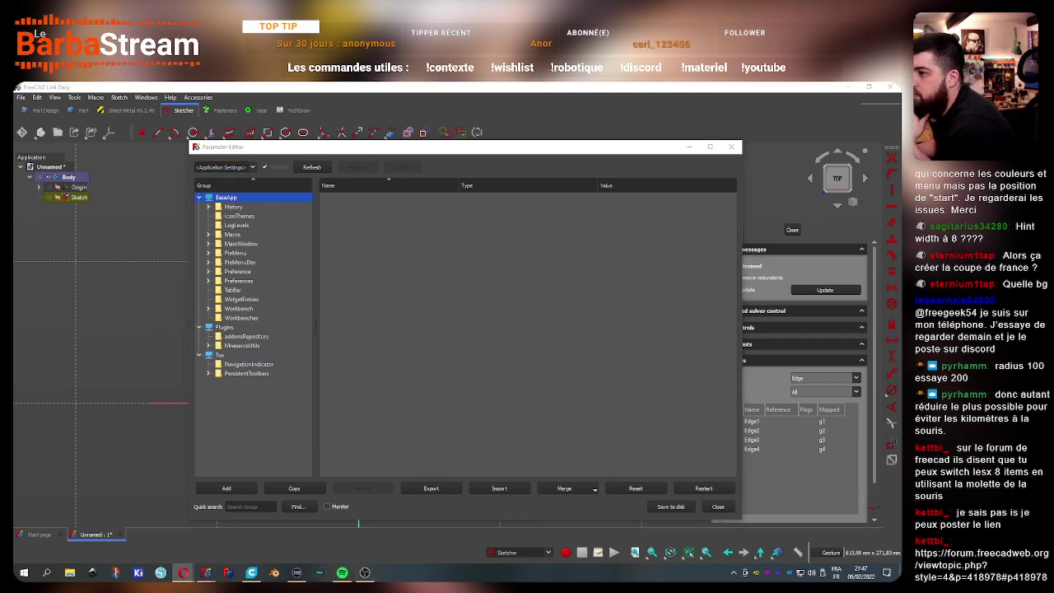
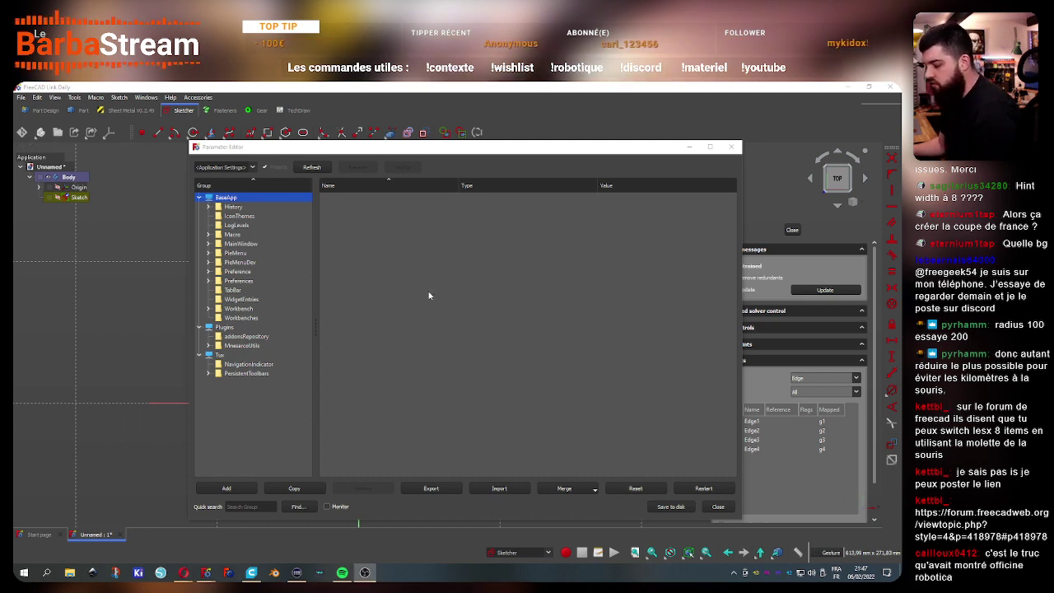
Close the Parameter Editor and scroll through the constraint pie menu pages over the square
{"action": "left_click", "coordinate": [718, 507]}
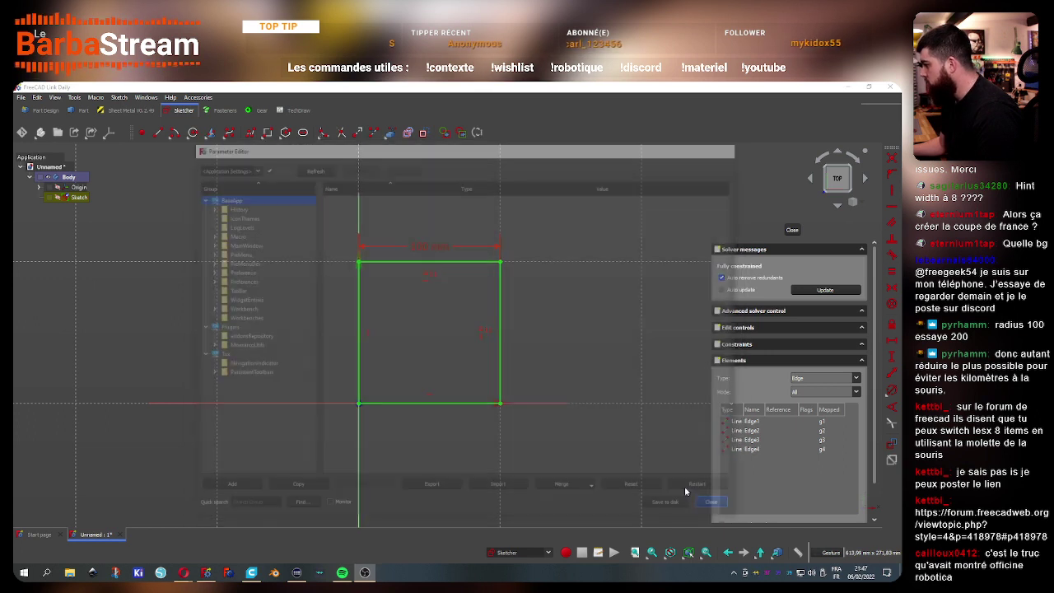
{"action": "key", "text": "Tab"}
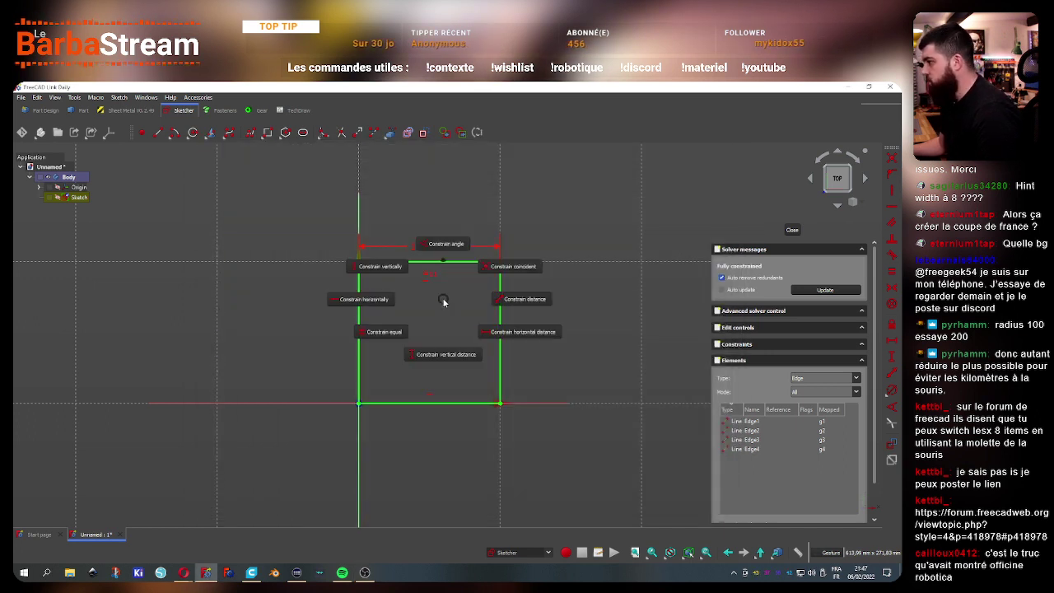
{"action": "scroll", "coordinate": [442, 298], "scroll_direction": "down", "scroll_amount": 1}
{"action": "scroll", "coordinate": [442, 298], "scroll_direction": "down", "scroll_amount": 1}
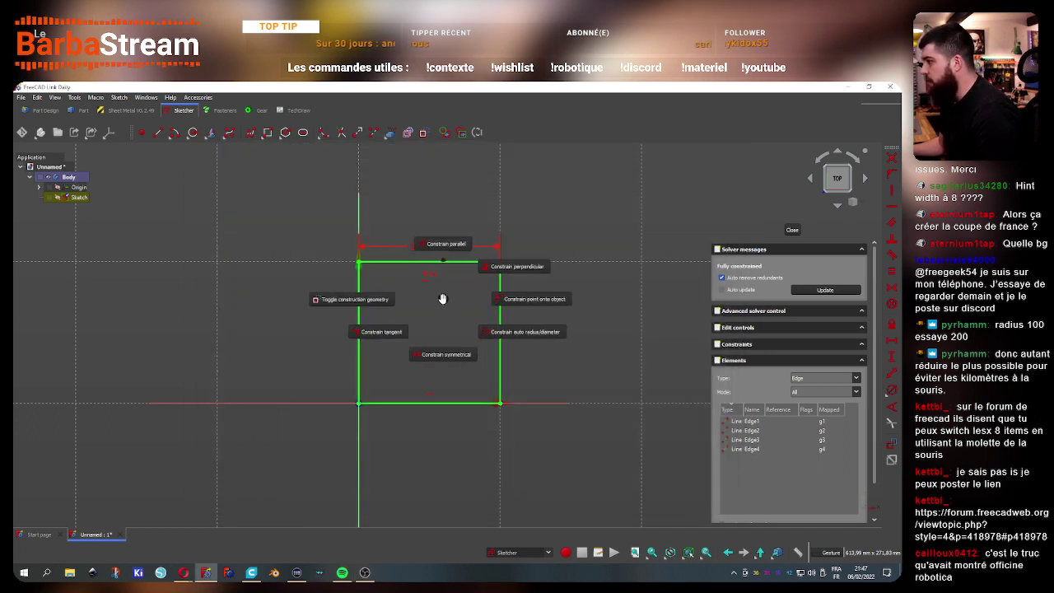
{"action": "scroll", "coordinate": [442, 298], "scroll_direction": "down", "scroll_amount": 1}
{"action": "scroll", "coordinate": [442, 298], "scroll_direction": "down", "scroll_amount": 1}
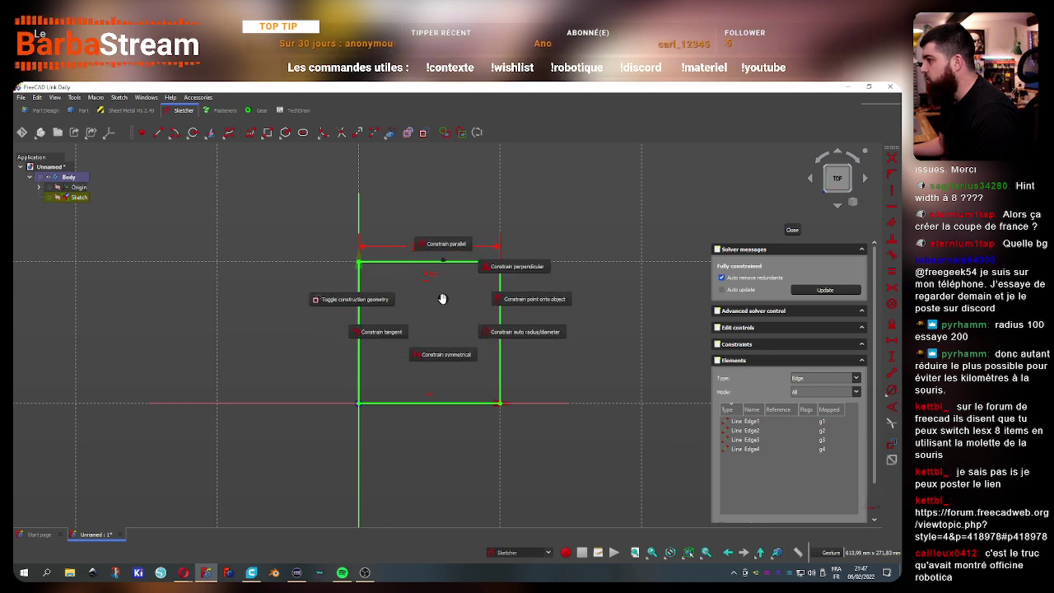
{"action": "scroll", "coordinate": [442, 298], "scroll_direction": "down", "scroll_amount": 1}
{"action": "scroll", "coordinate": [442, 298], "scroll_direction": "down", "scroll_amount": 1}
{"action": "scroll", "coordinate": [442, 298], "scroll_direction": "down", "scroll_amount": 1}
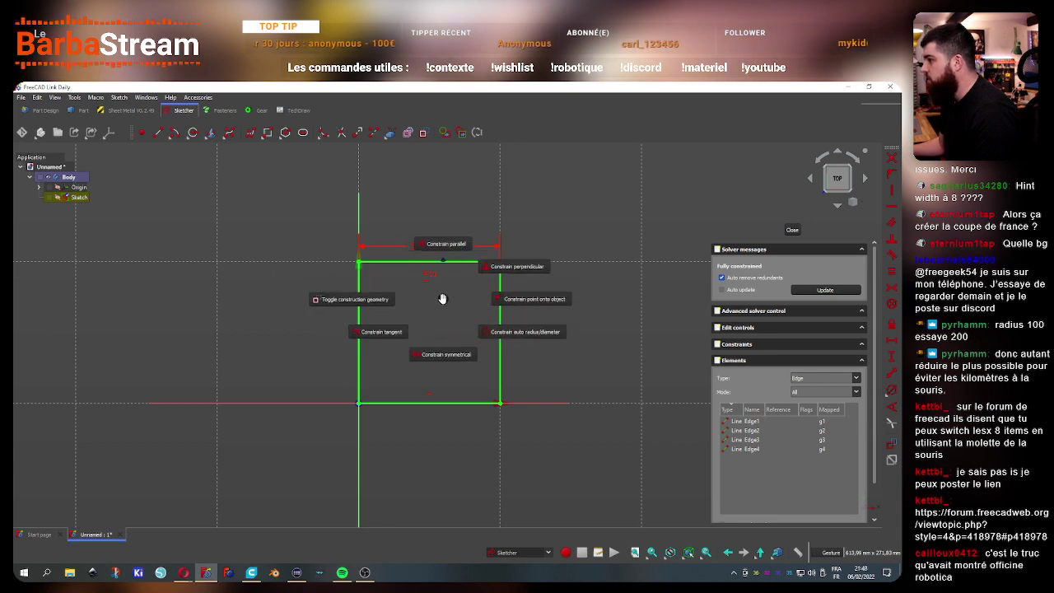
{"action": "scroll", "coordinate": [442, 298], "scroll_direction": "down", "scroll_amount": 1}
{"action": "scroll", "coordinate": [442, 298], "scroll_direction": "down", "scroll_amount": 1}
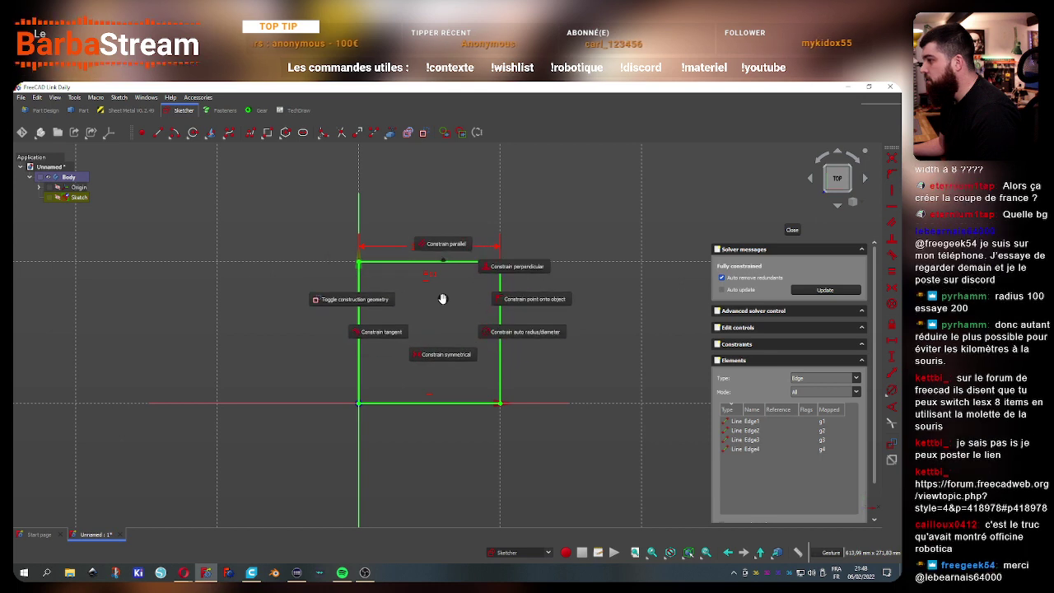
{"action": "scroll", "coordinate": [442, 298], "scroll_direction": "down", "scroll_amount": 1}
{"action": "scroll", "coordinate": [442, 298], "scroll_direction": "down", "scroll_amount": 1}
{"action": "scroll", "coordinate": [442, 298], "scroll_direction": "down", "scroll_amount": 1}
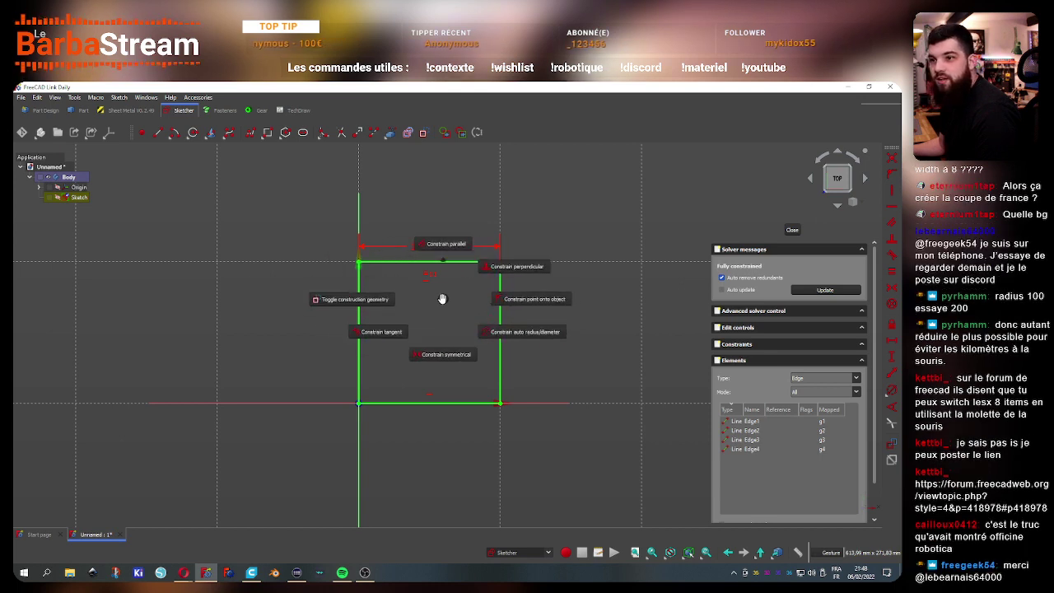
{"action": "scroll", "coordinate": [503, 315], "scroll_direction": "down", "scroll_amount": 1}
{"action": "scroll", "coordinate": [504, 314], "scroll_direction": "down", "scroll_amount": 1}
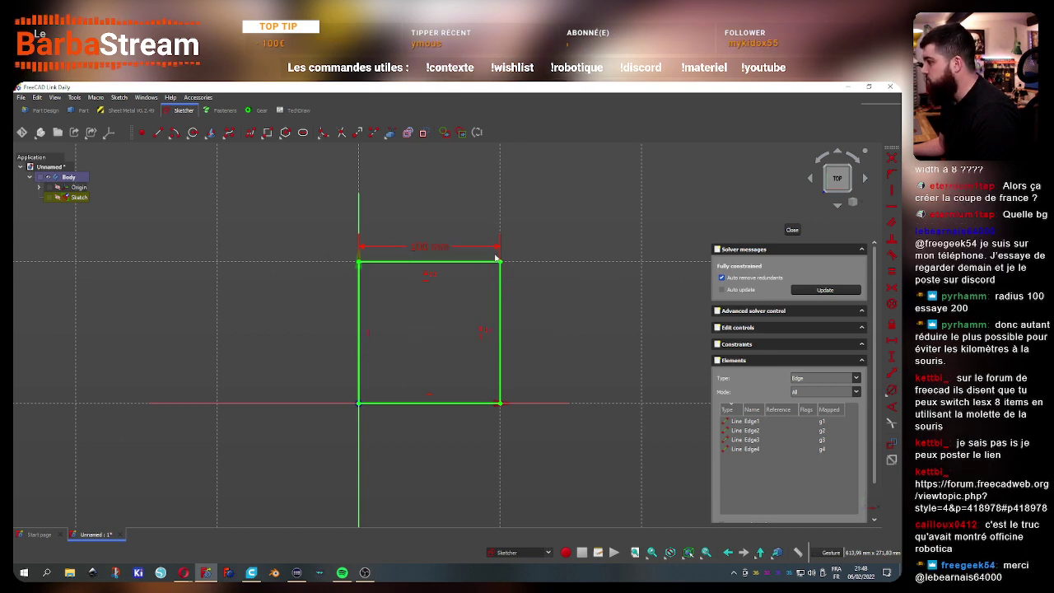
Use the constraint pie menu to apply a horizontal distance constraint to the square
{"action": "key", "text": "Tab"}
{"action": "scroll", "coordinate": [305, 265], "scroll_direction": "down", "scroll_amount": 1}
{"action": "scroll", "coordinate": [321, 259], "scroll_direction": "down", "scroll_amount": 1}
{"action": "left_click", "coordinate": [321, 258]}
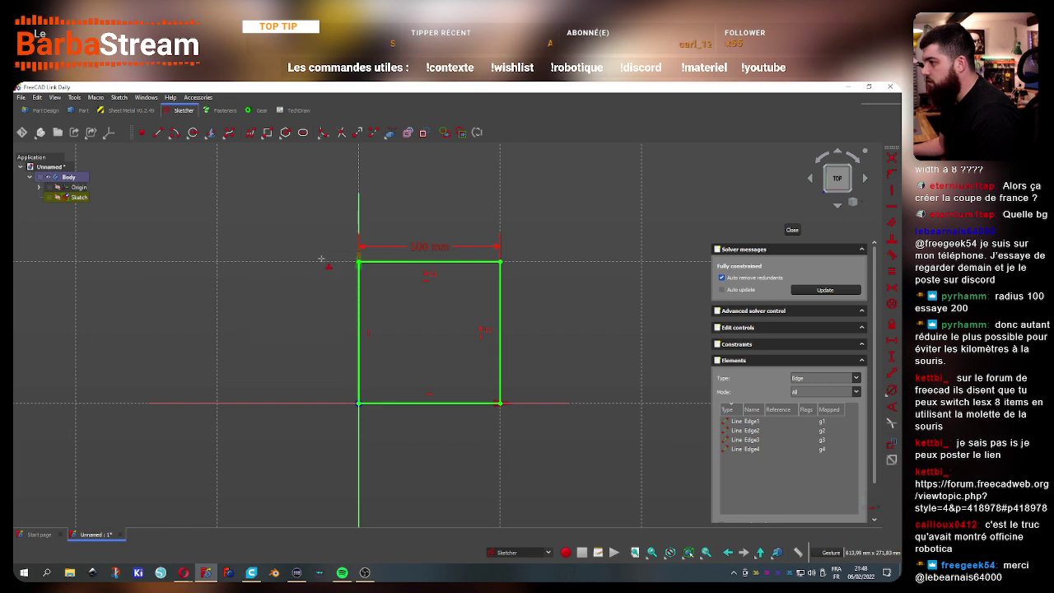
{"action": "key", "text": "Tab"}
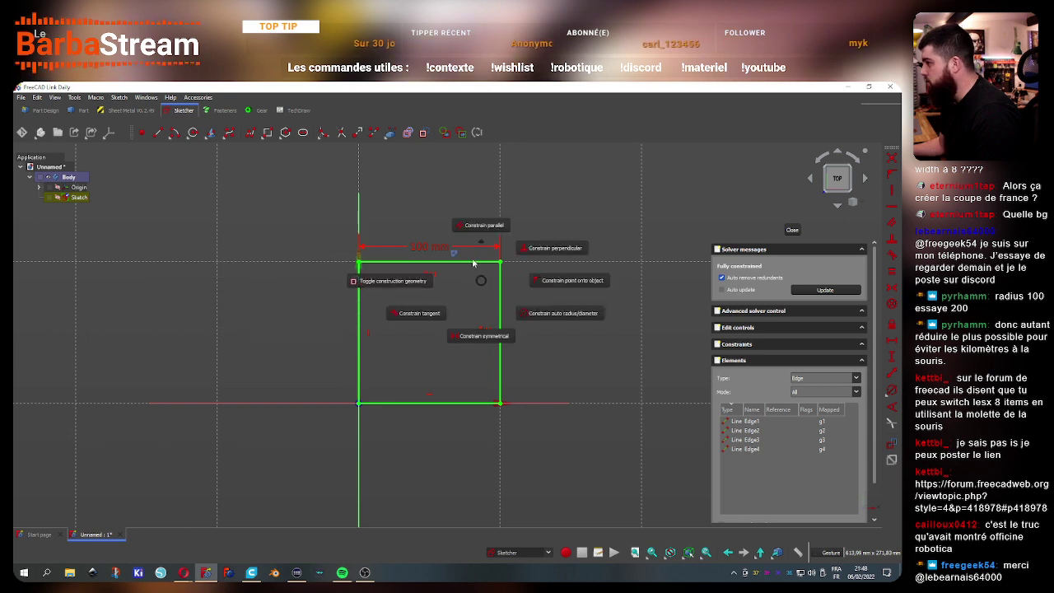
{"action": "scroll", "coordinate": [483, 281], "scroll_direction": "down", "scroll_amount": 1}
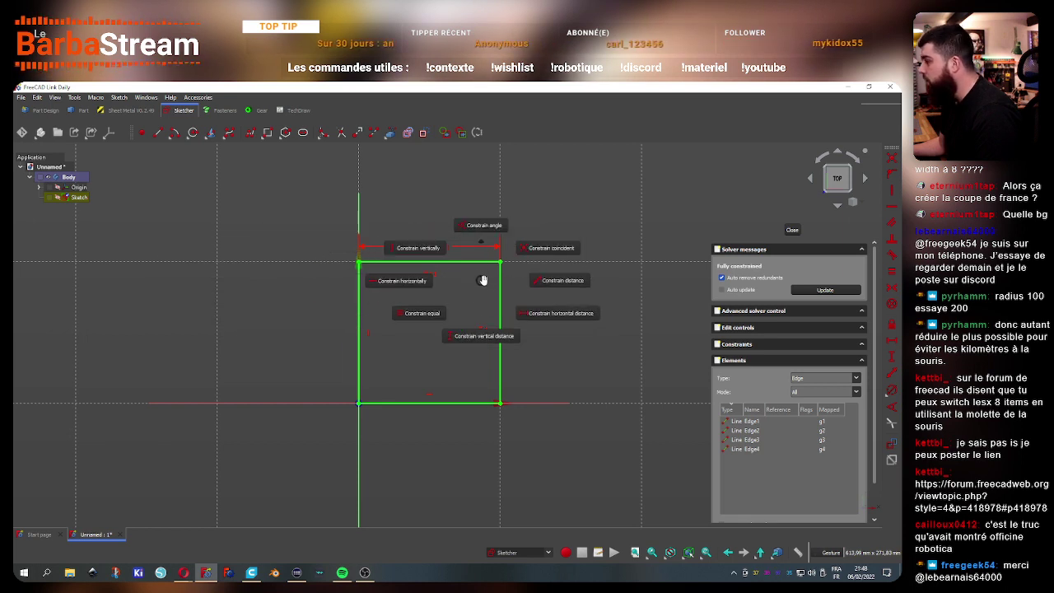
{"action": "left_click", "coordinate": [559, 313]}
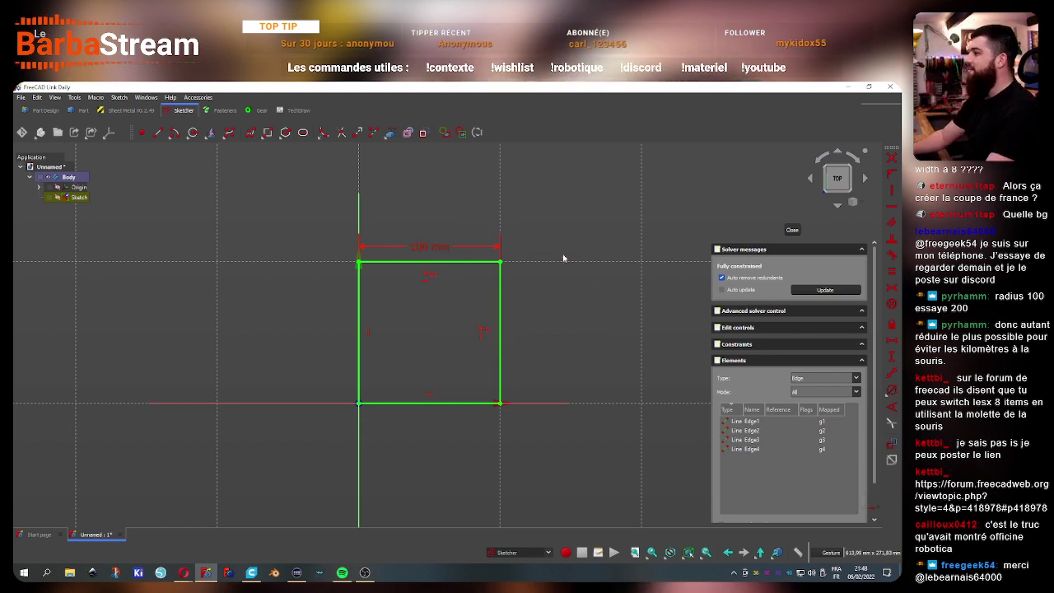
Open and dismiss the view pie menu twice on the empty canvas
{"action": "key", "text": "Tab"}
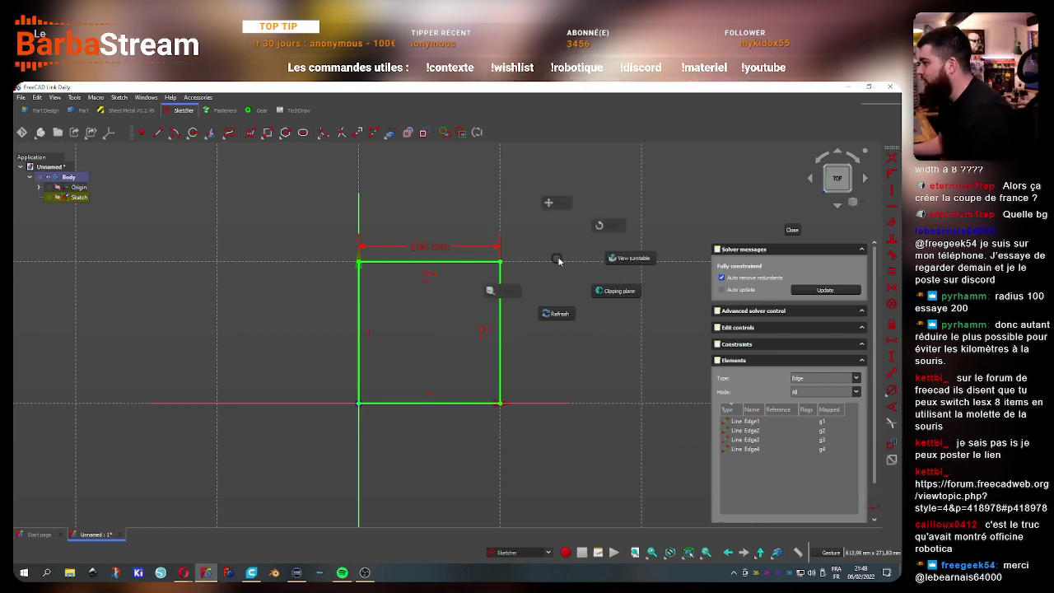
{"action": "key", "text": "Escape"}
{"action": "key", "text": "Tab"}
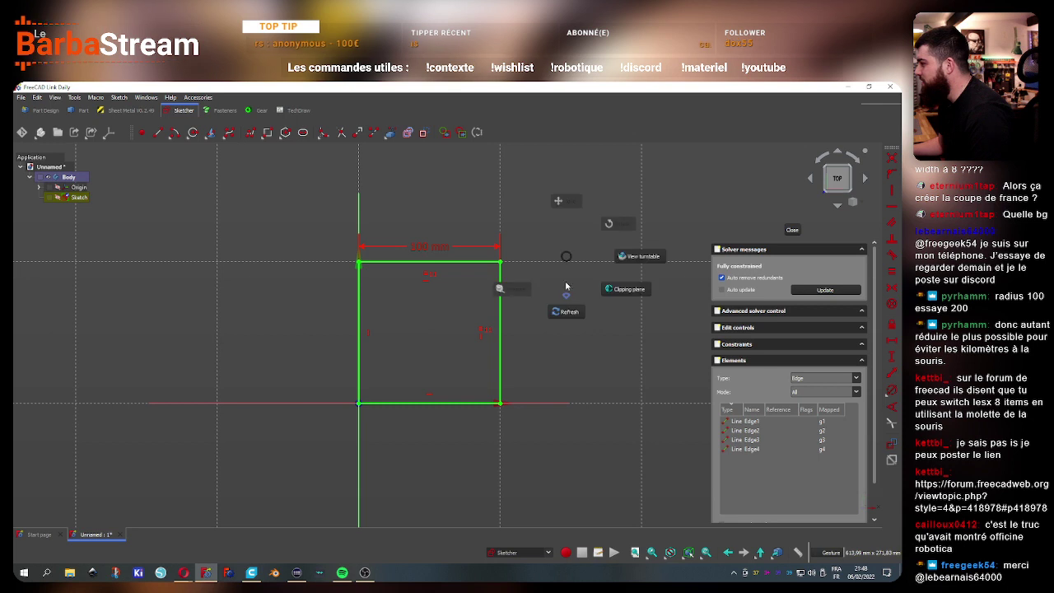
{"action": "key", "text": "Escape"}
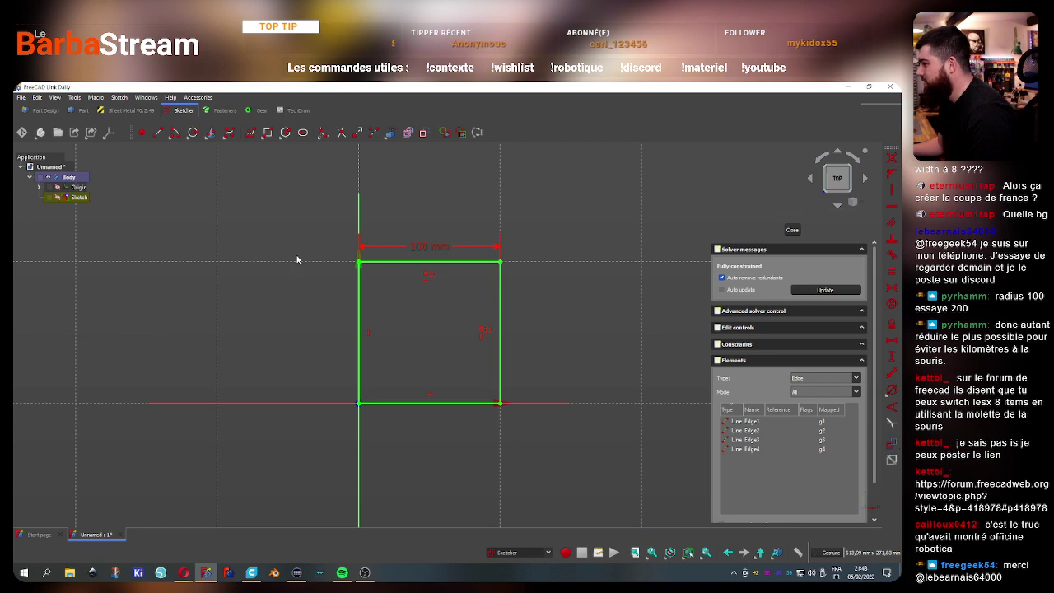
Browse the constraint pie menu pages again, then try a pie menu near the square's corner
{"action": "key", "text": "Tab"}
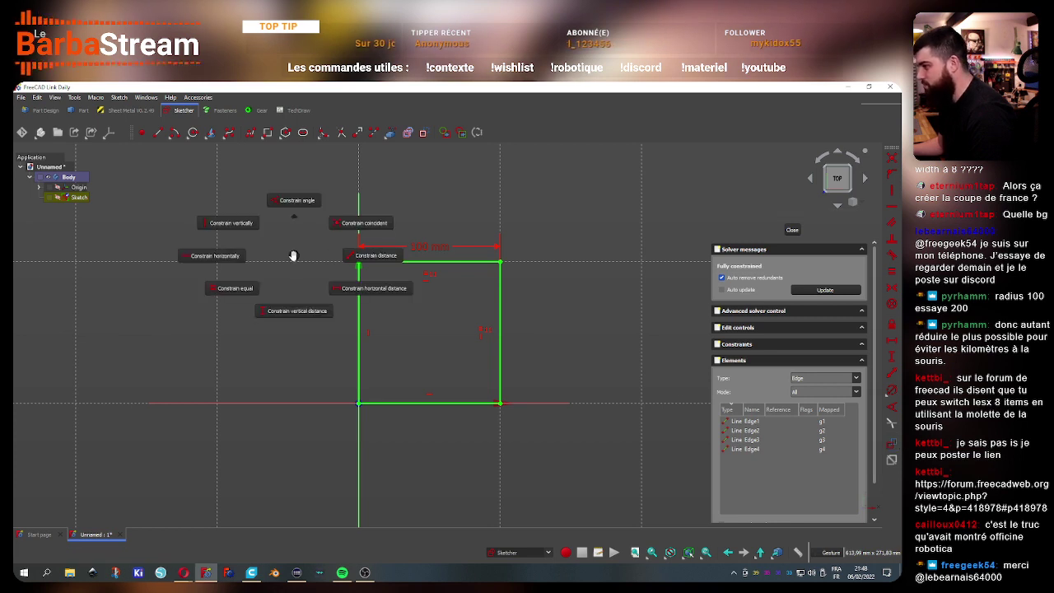
{"action": "scroll", "coordinate": [293, 255], "scroll_direction": "down", "scroll_amount": 1}
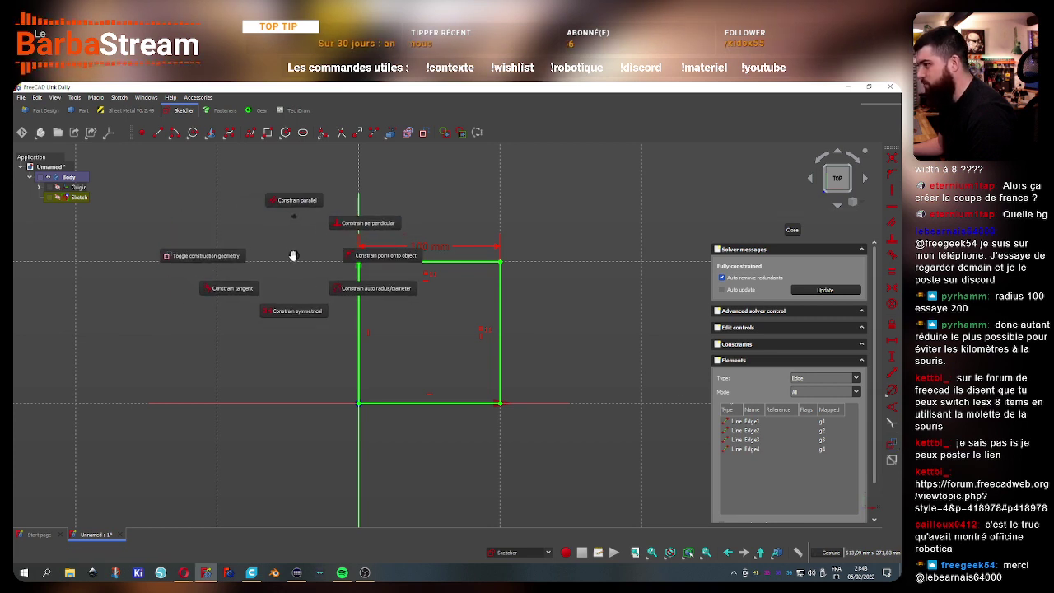
{"action": "scroll", "coordinate": [293, 255], "scroll_direction": "down", "scroll_amount": 1}
{"action": "scroll", "coordinate": [293, 255], "scroll_direction": "down", "scroll_amount": 1}
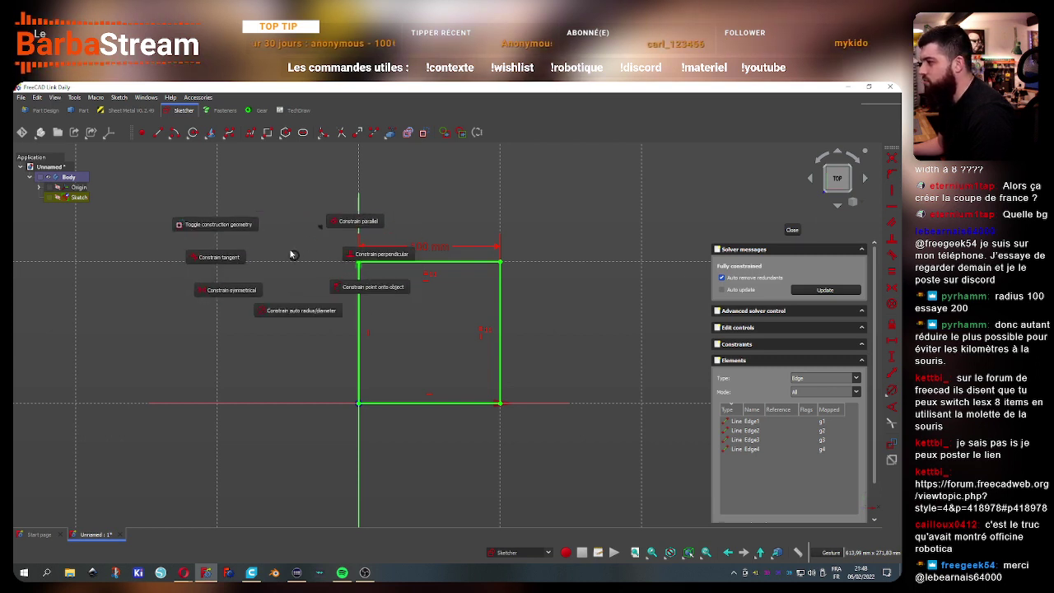
{"action": "scroll", "coordinate": [284, 257], "scroll_direction": "down", "scroll_amount": 1}
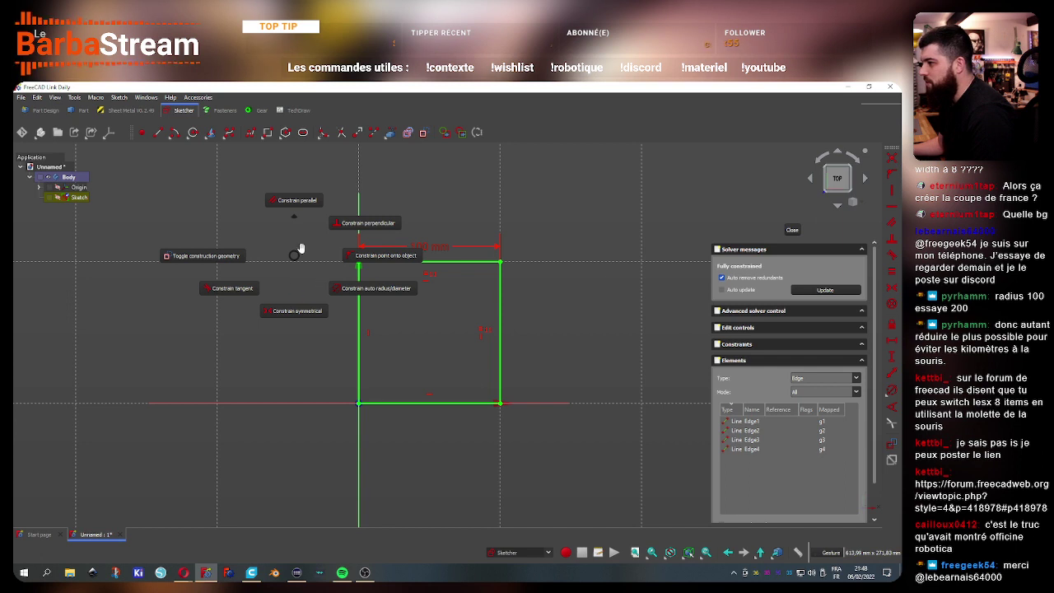
{"action": "left_click", "coordinate": [418, 193]}
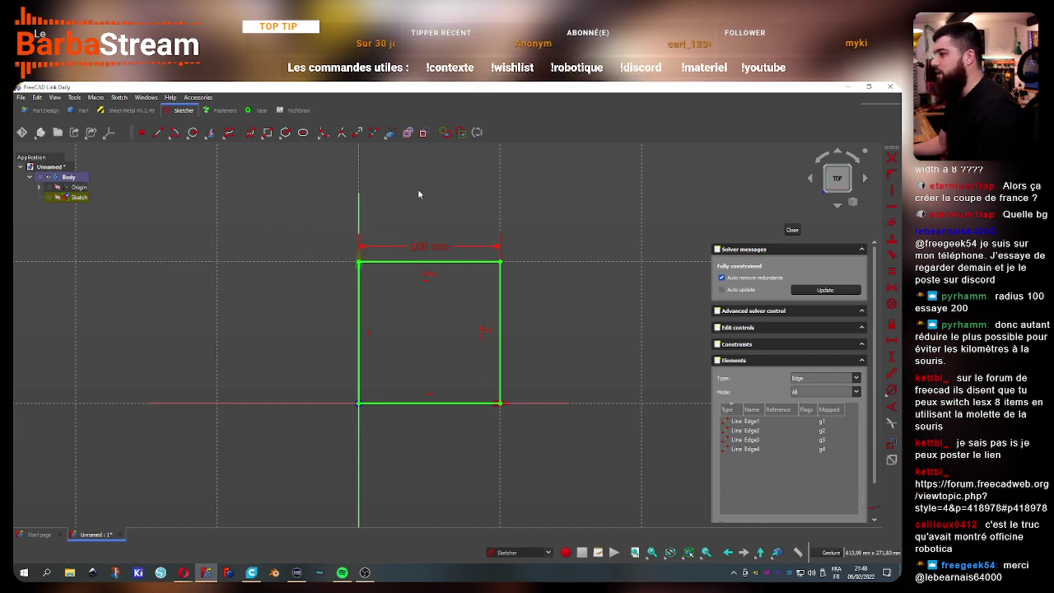
{"action": "key", "text": "Tab"}
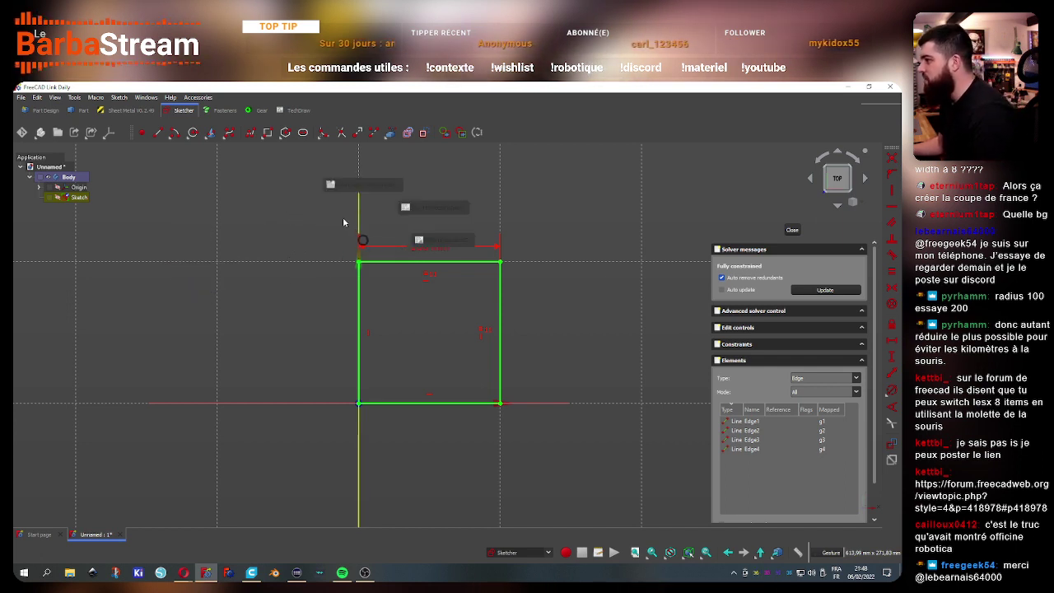
{"action": "left_click", "coordinate": [299, 258]}
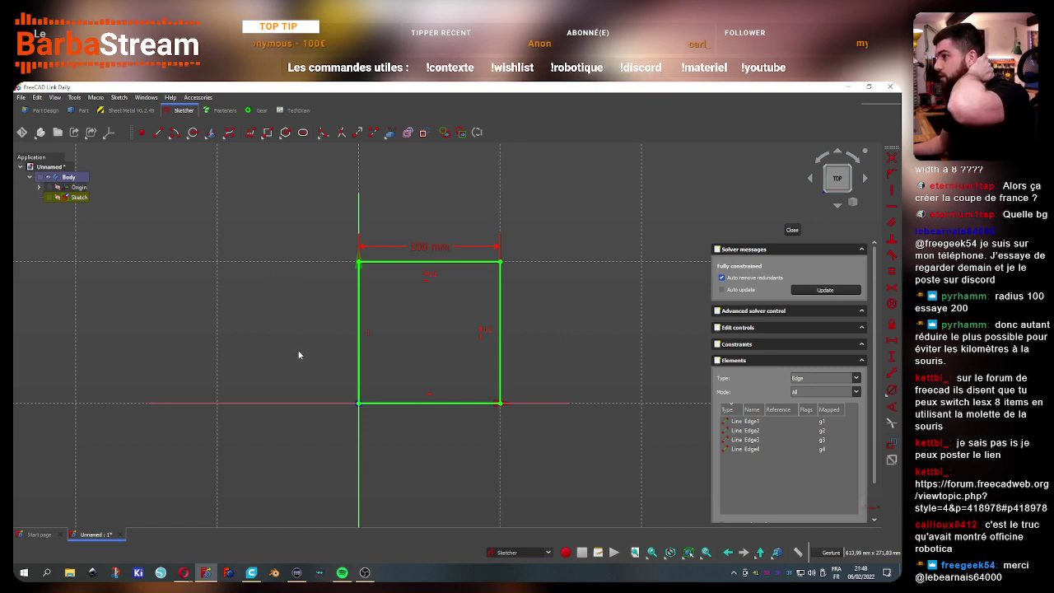
Toggle the Sketcher geometries toolbar off and back on from the toolbar context menu
{"action": "right_click", "coordinate": [889, 485]}
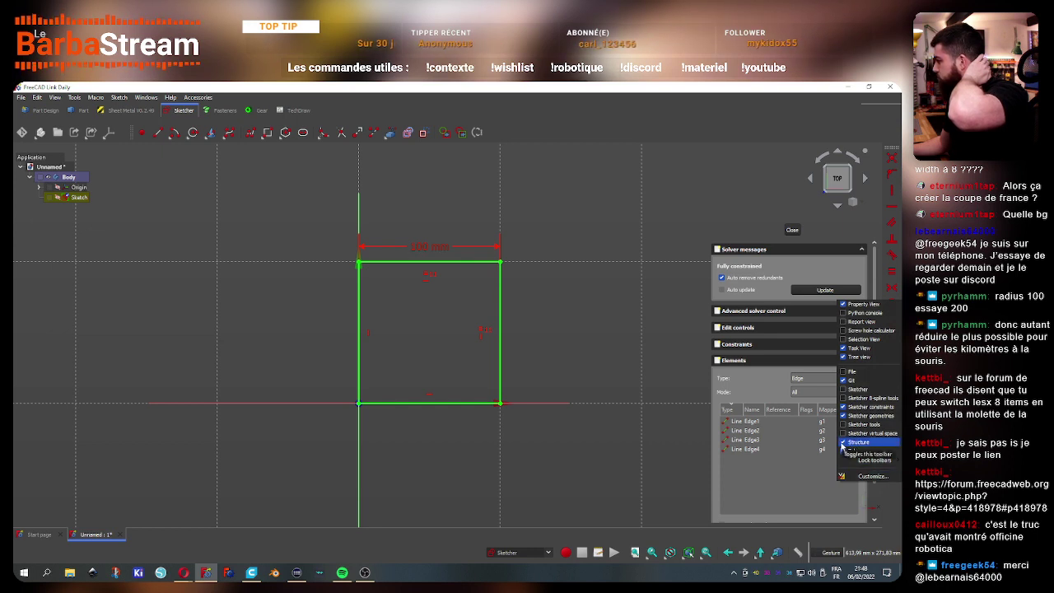
{"action": "left_click", "coordinate": [844, 417]}
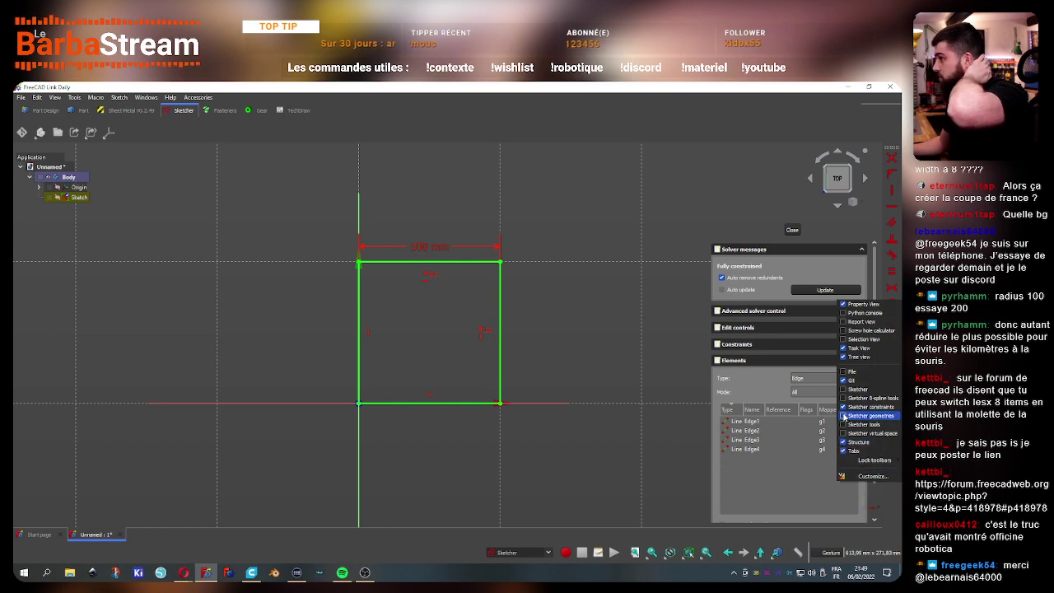
{"action": "left_click", "coordinate": [864, 416]}
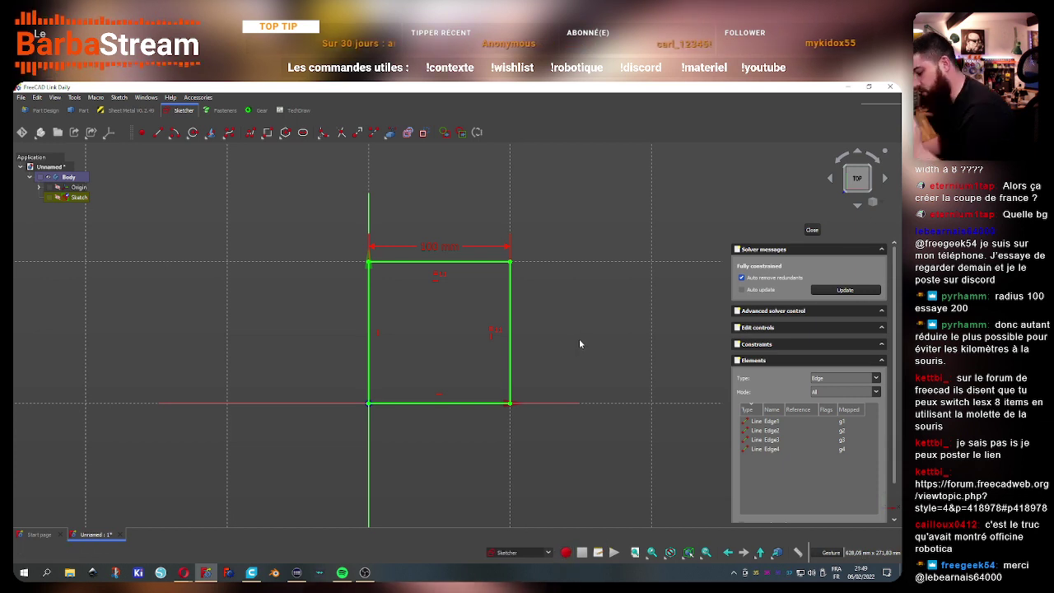
In Customize > Toolbars, choose Global and add a new toolbar named BarbaMacros
{"action": "left_click", "coordinate": [21, 97]}
{"action": "mouse_move", "coordinate": [54, 97]}
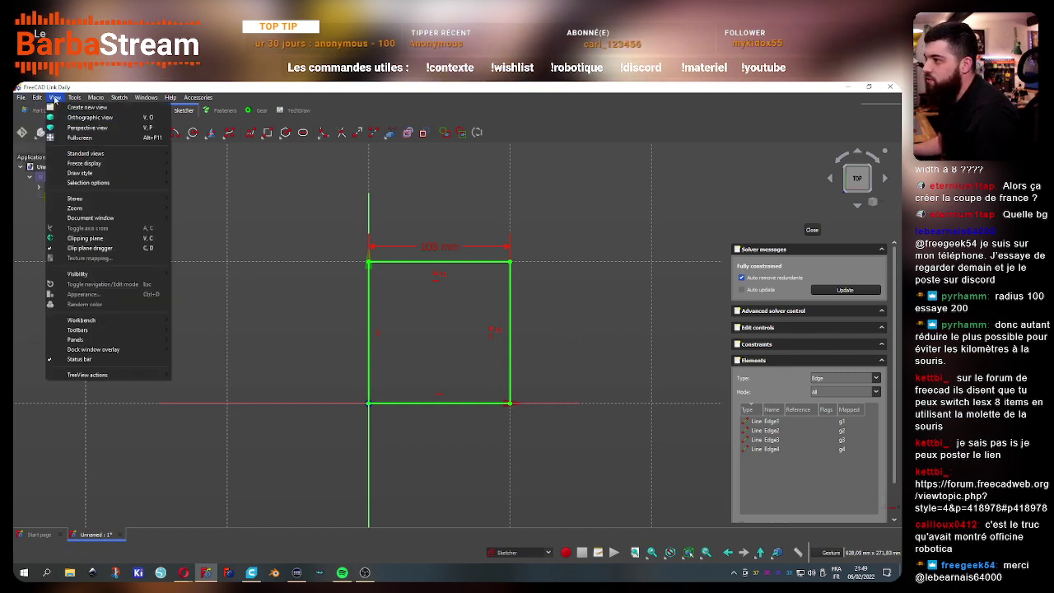
{"action": "left_click", "coordinate": [121, 293]}
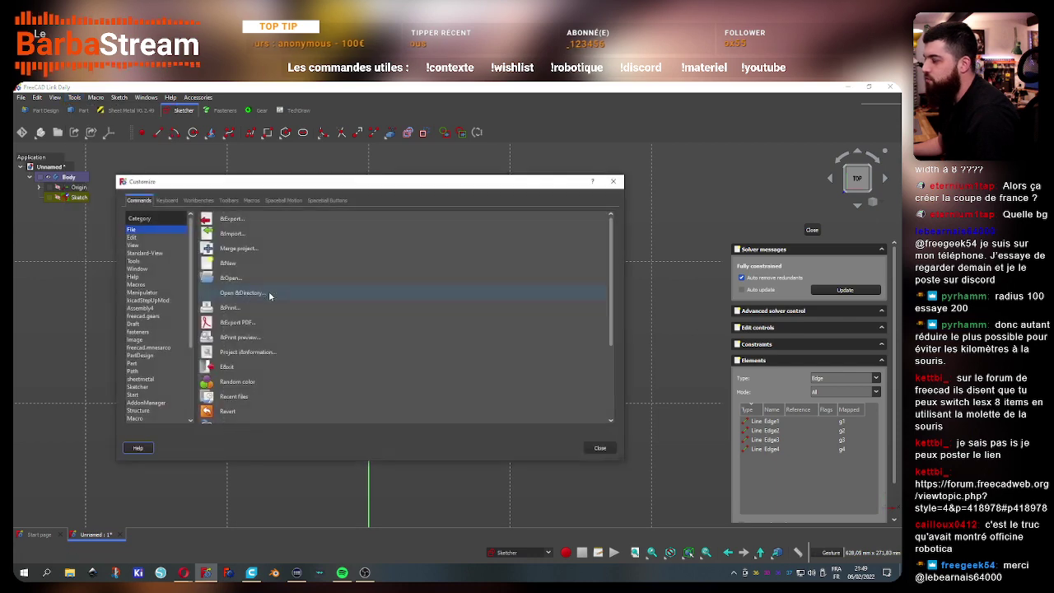
{"action": "left_click", "coordinate": [230, 195]}
{"action": "left_click_drag", "start_coordinate": [297, 177], "coordinate": [340, 214]}
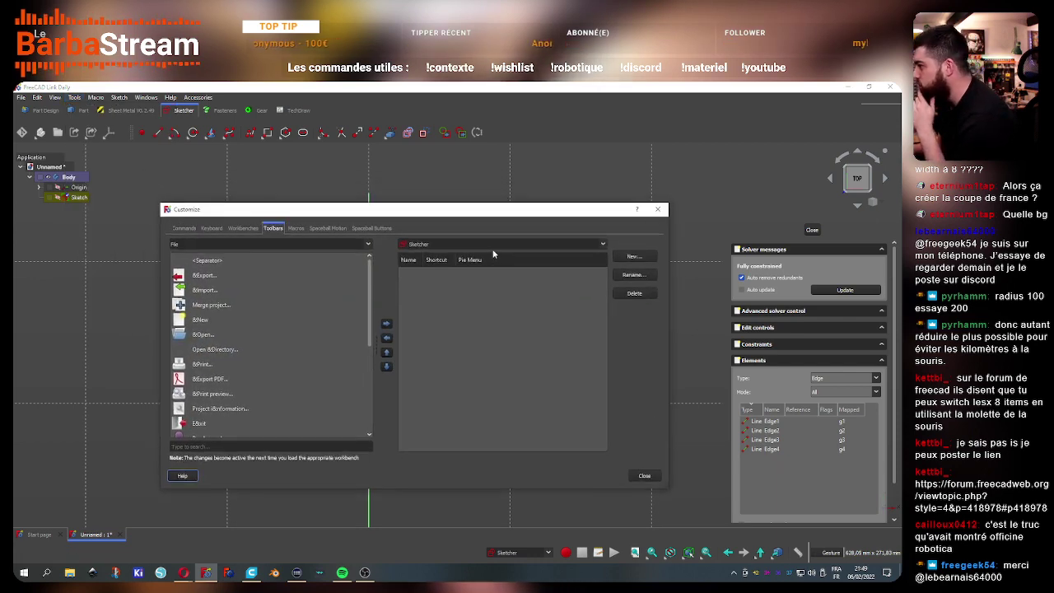
{"action": "left_click", "coordinate": [486, 247]}
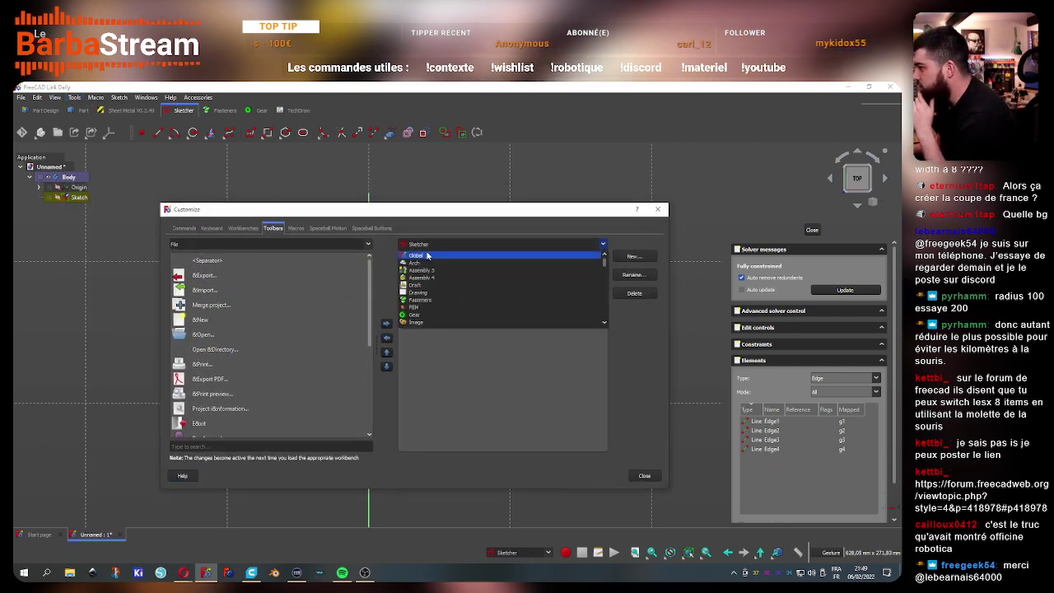
{"action": "left_click", "coordinate": [418, 255]}
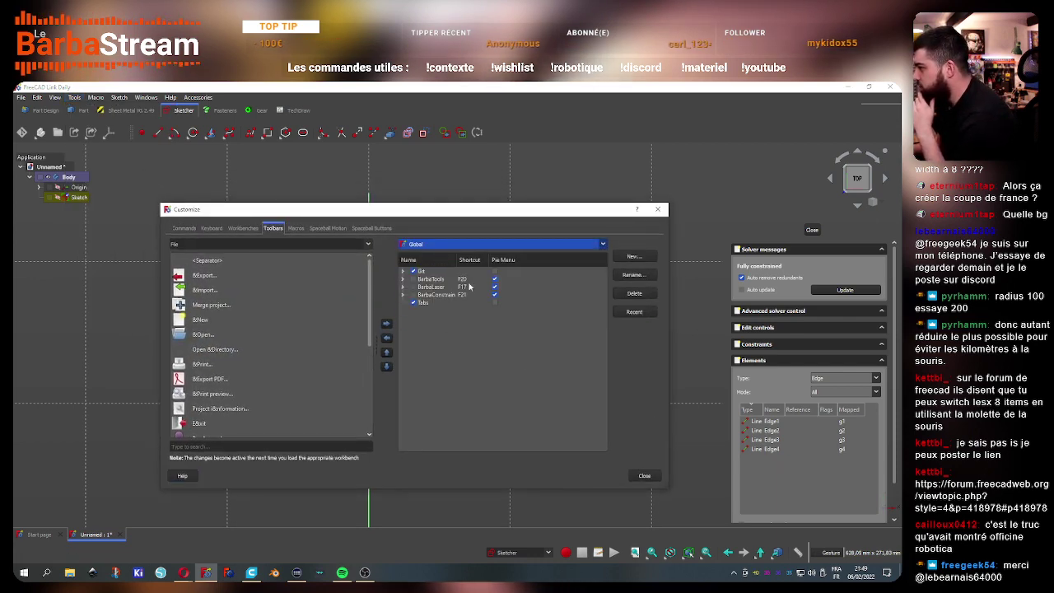
{"action": "left_click", "coordinate": [635, 259]}
{"action": "type", "text": "Barba"}
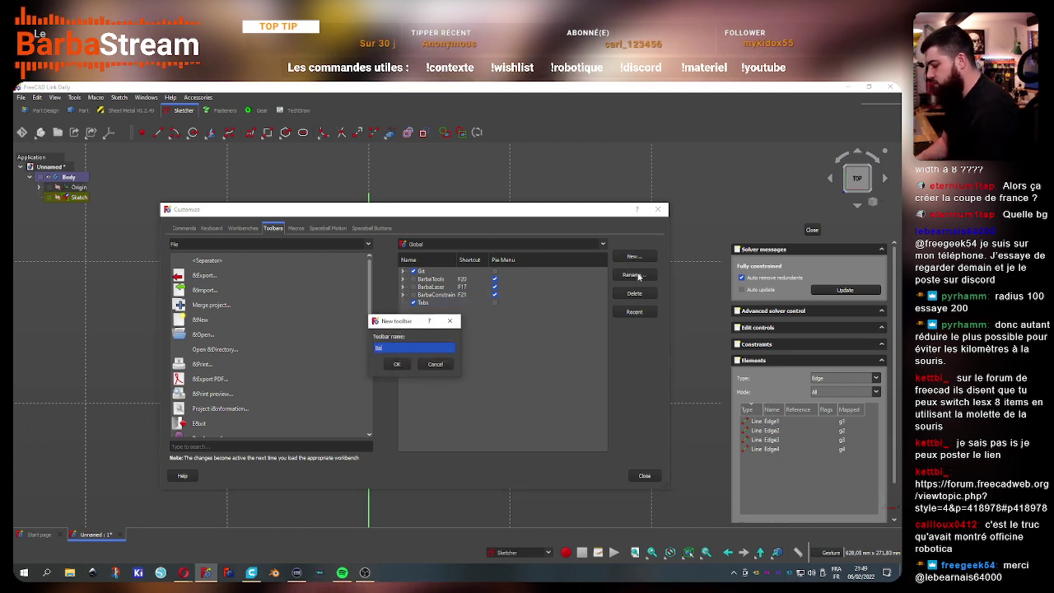
{"action": "type", "text": "Ma"}
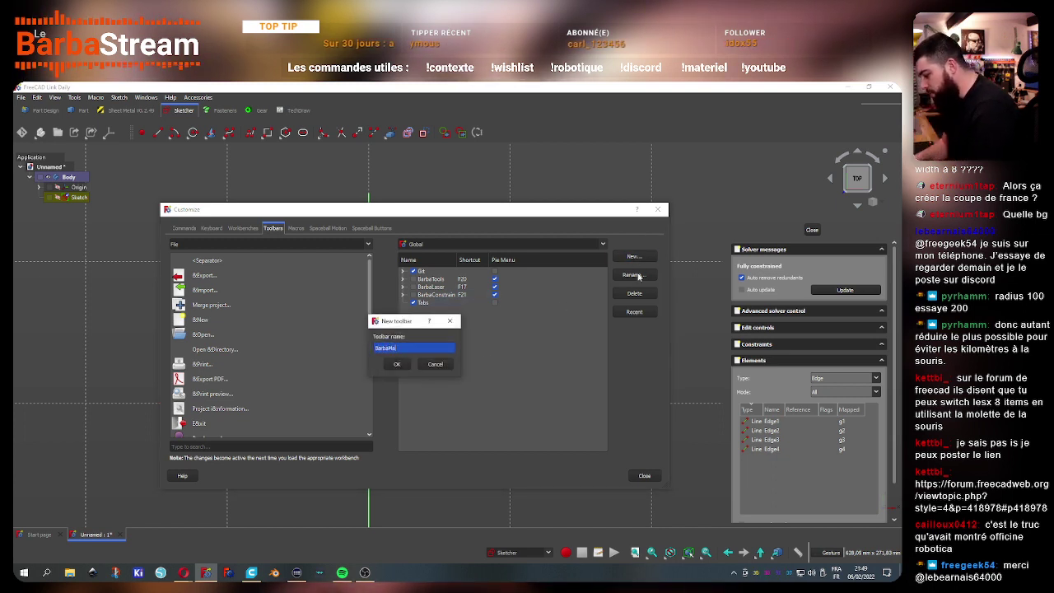
{"action": "type", "text": "cros"}
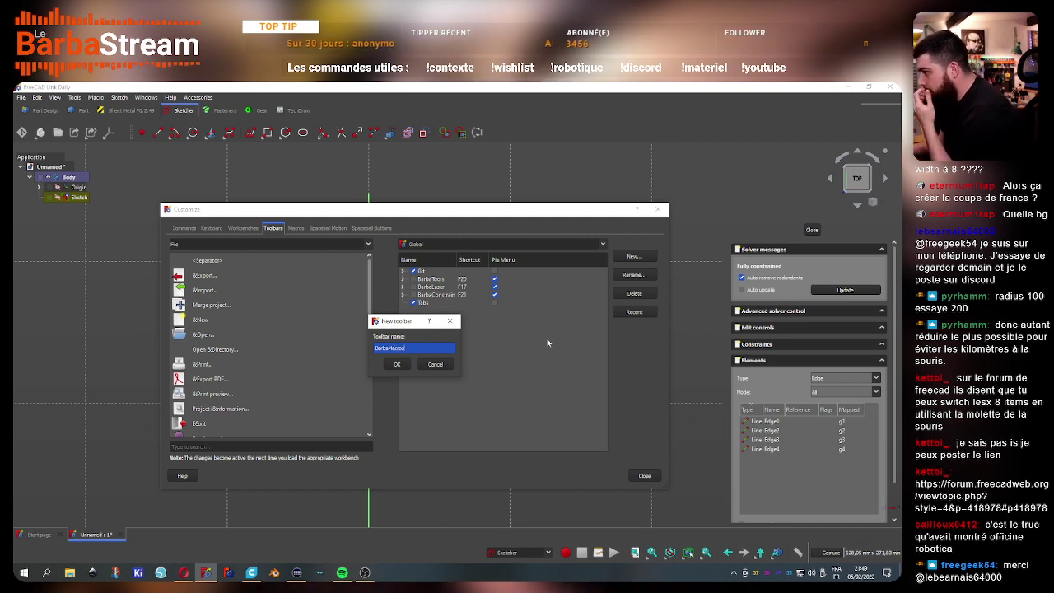
{"action": "left_click", "coordinate": [397, 364]}
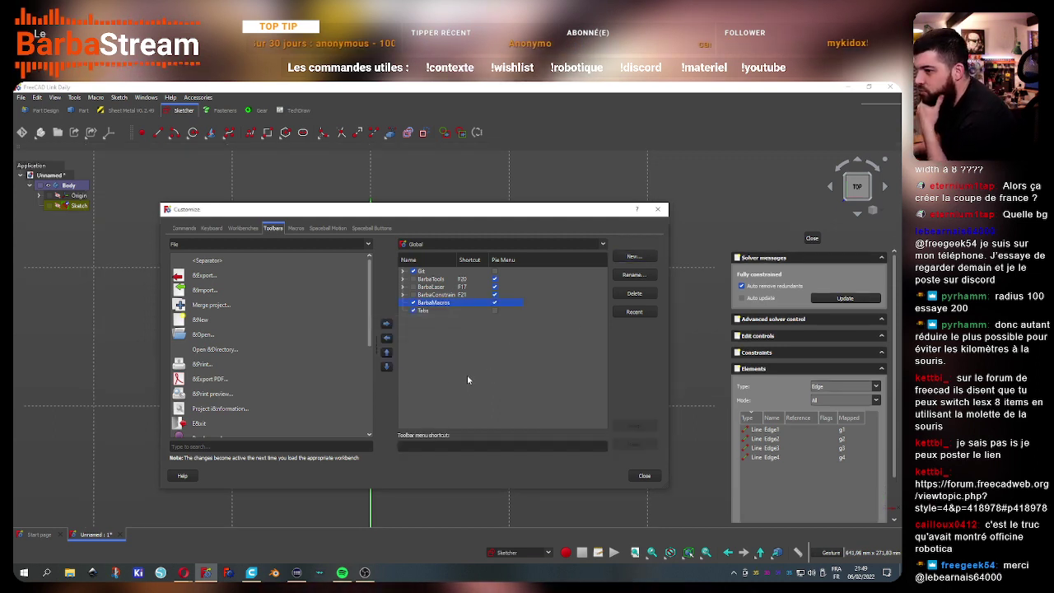
From the Macros category, add ControlRobot2022, RobotUI, FCInfo, Align_View_to_Face and a separator to BarbaMacros
{"action": "left_click", "coordinate": [237, 245]}
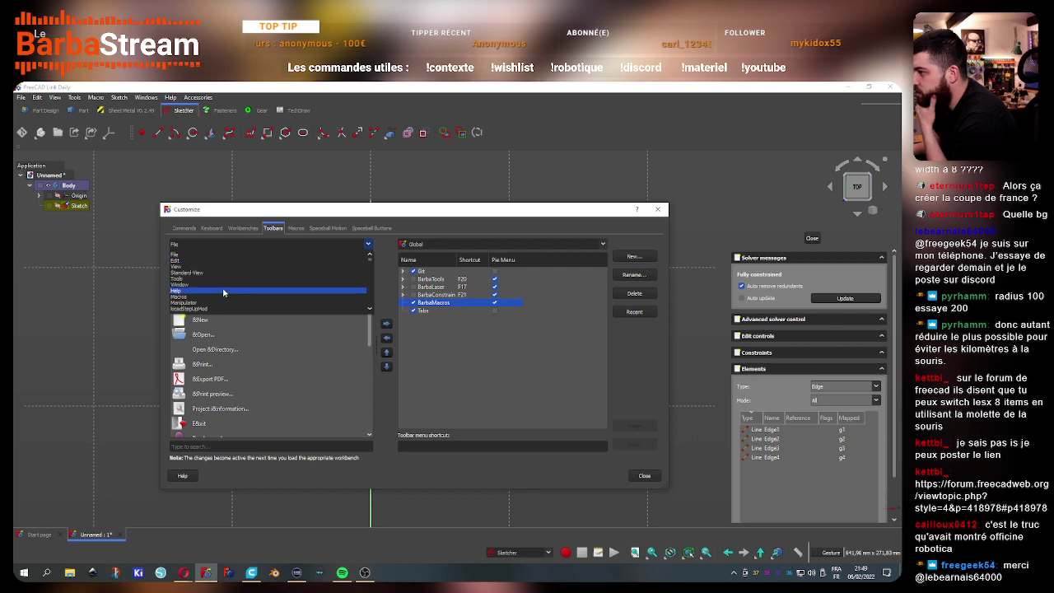
{"action": "scroll", "coordinate": [221, 280], "scroll_direction": "down", "scroll_amount": 2}
{"action": "left_click", "coordinate": [218, 261]}
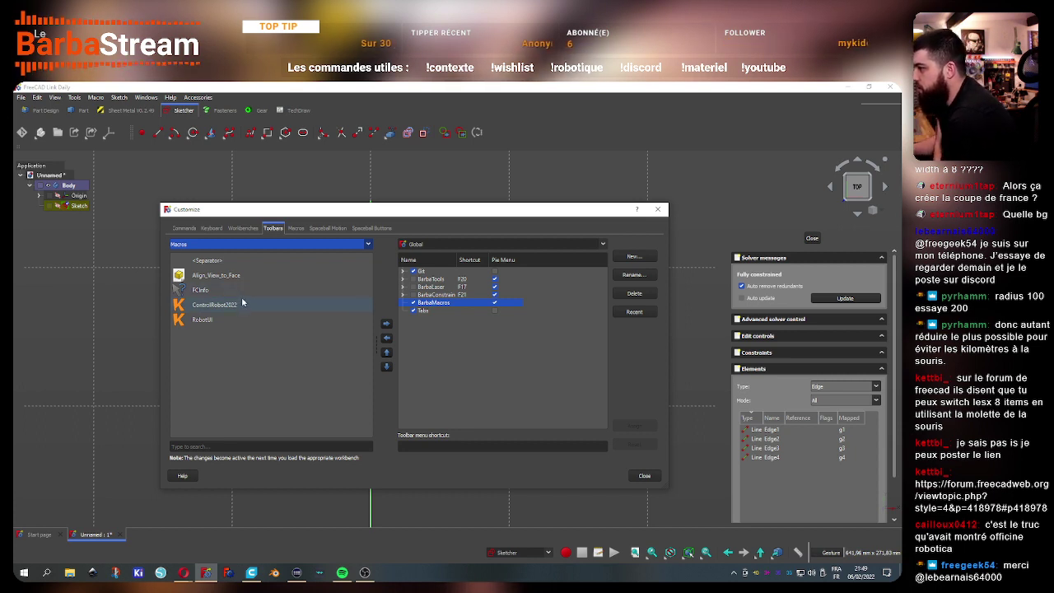
{"action": "left_click", "coordinate": [241, 303]}
{"action": "left_click", "coordinate": [386, 323]}
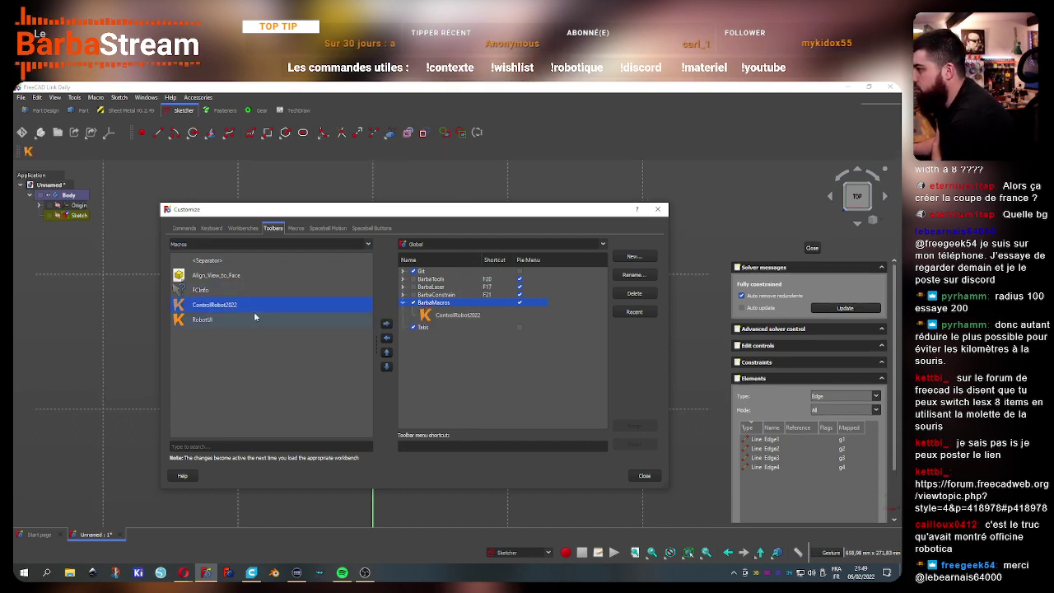
{"action": "left_click", "coordinate": [386, 325]}
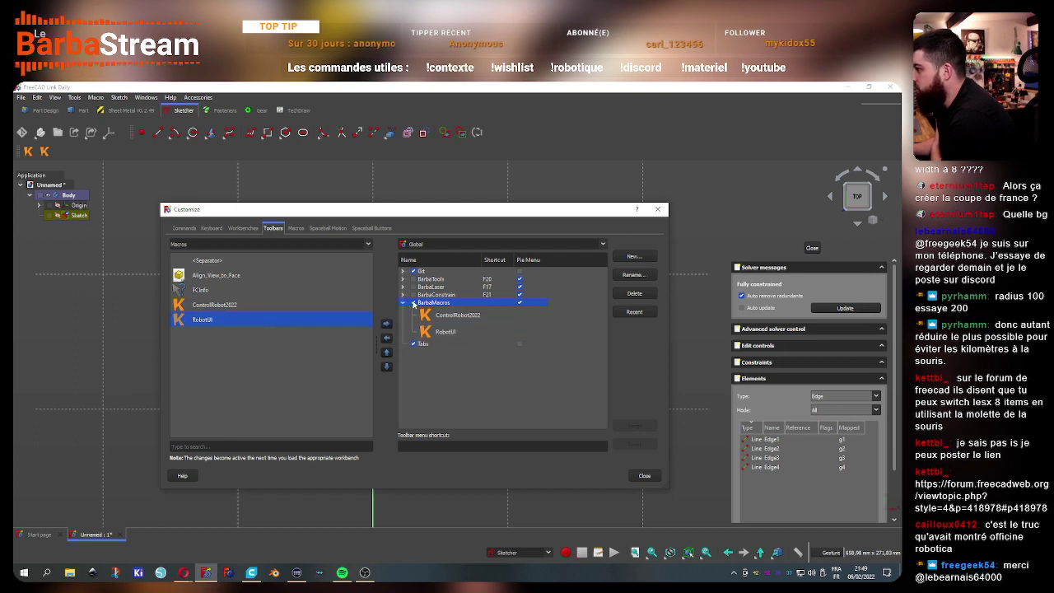
{"action": "left_click", "coordinate": [413, 303]}
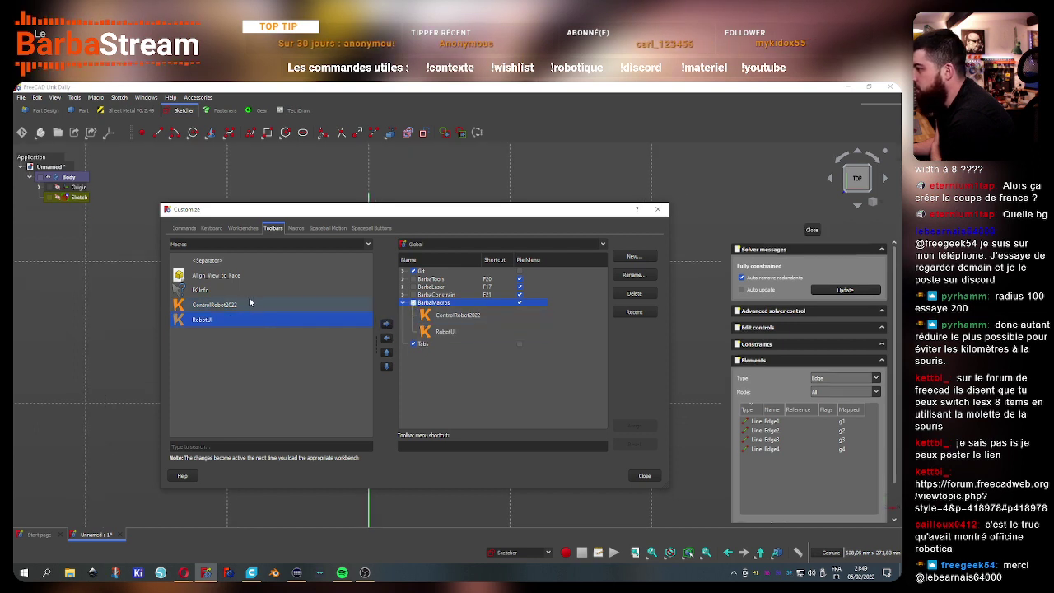
{"action": "left_click", "coordinate": [388, 325]}
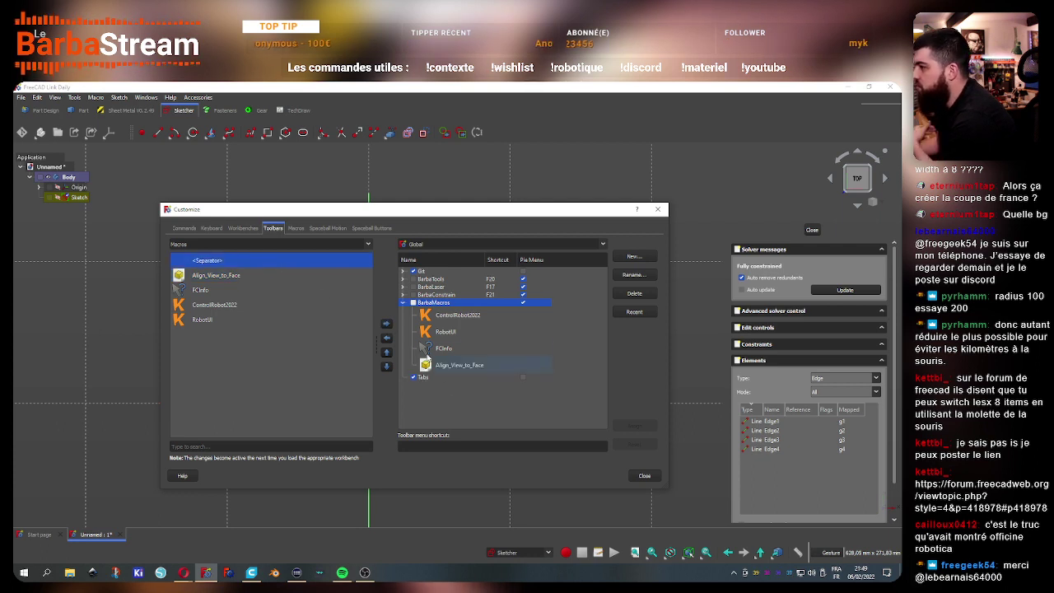
{"action": "left_click", "coordinate": [388, 325]}
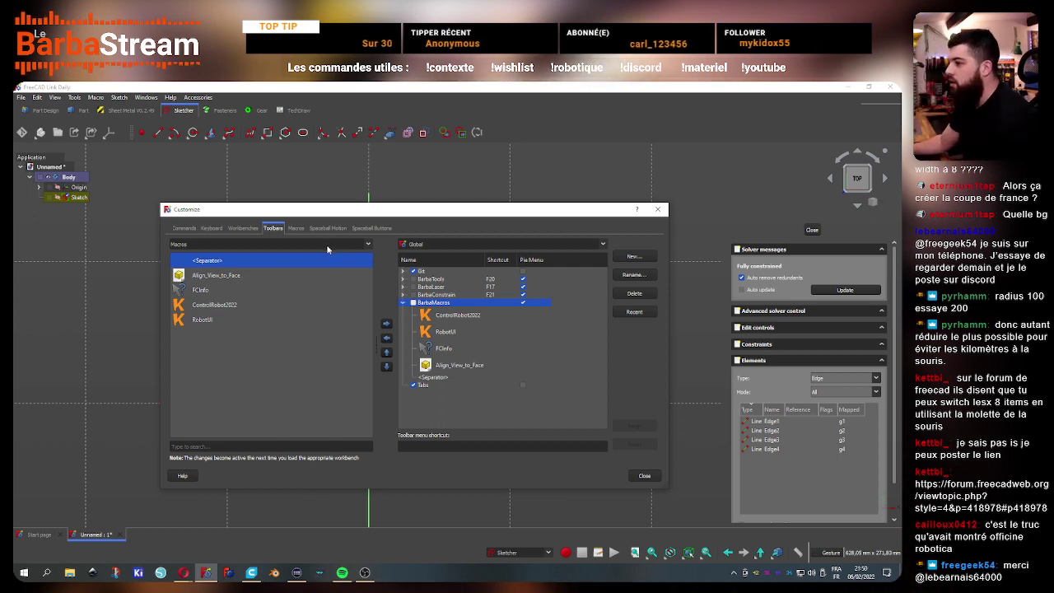
Search 'macro' and add Macro recording, Macros..., Execute macro and Stop macro recording to BarbaMacros
{"action": "left_click", "coordinate": [316, 446]}
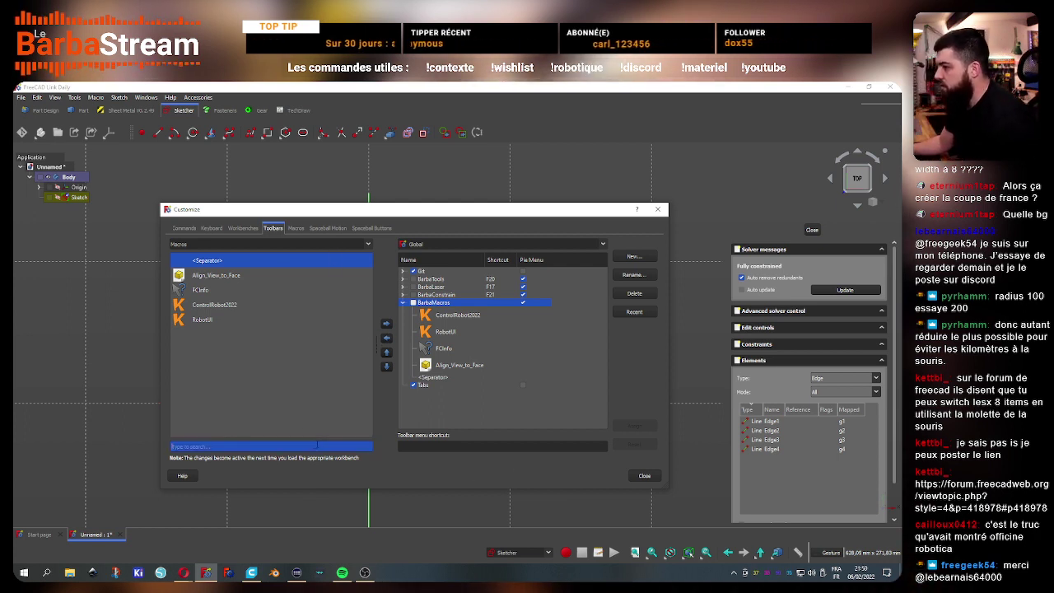
{"action": "type", "text": "macro"}
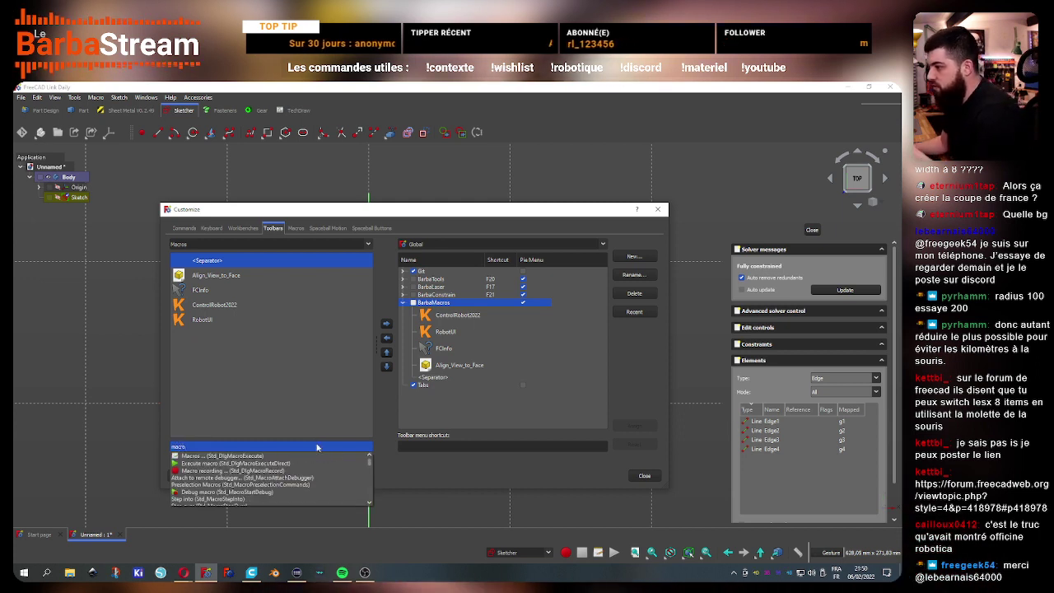
{"action": "left_click", "coordinate": [268, 471]}
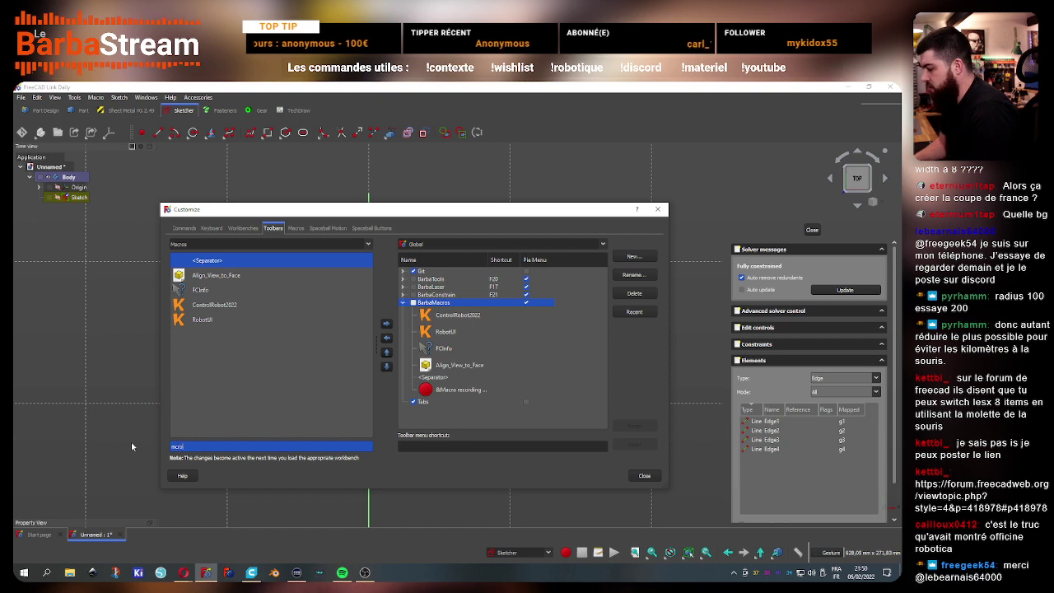
{"action": "type", "text": "macro"}
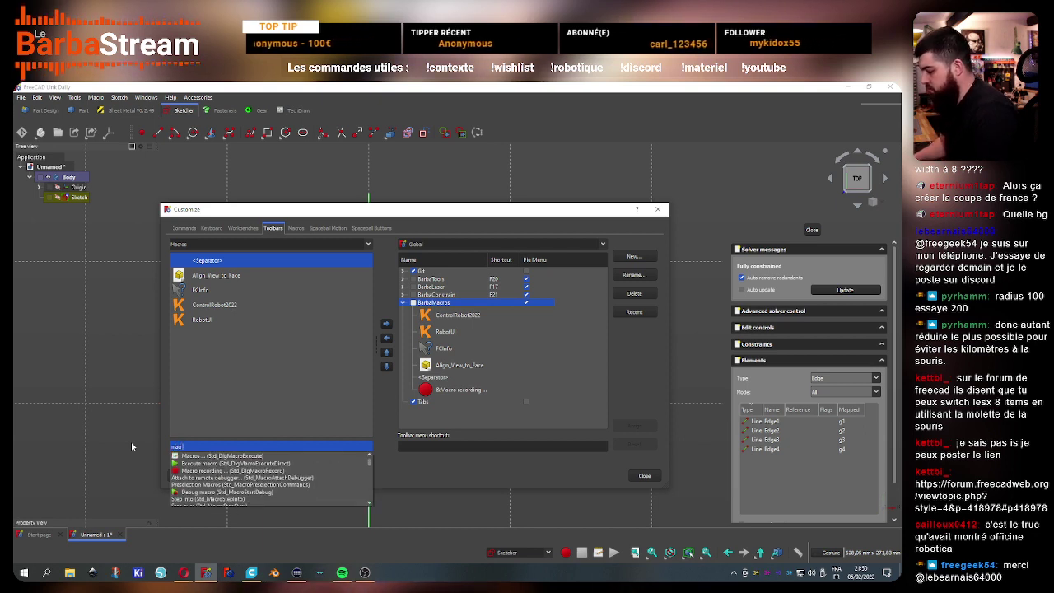
{"action": "left_click", "coordinate": [224, 458]}
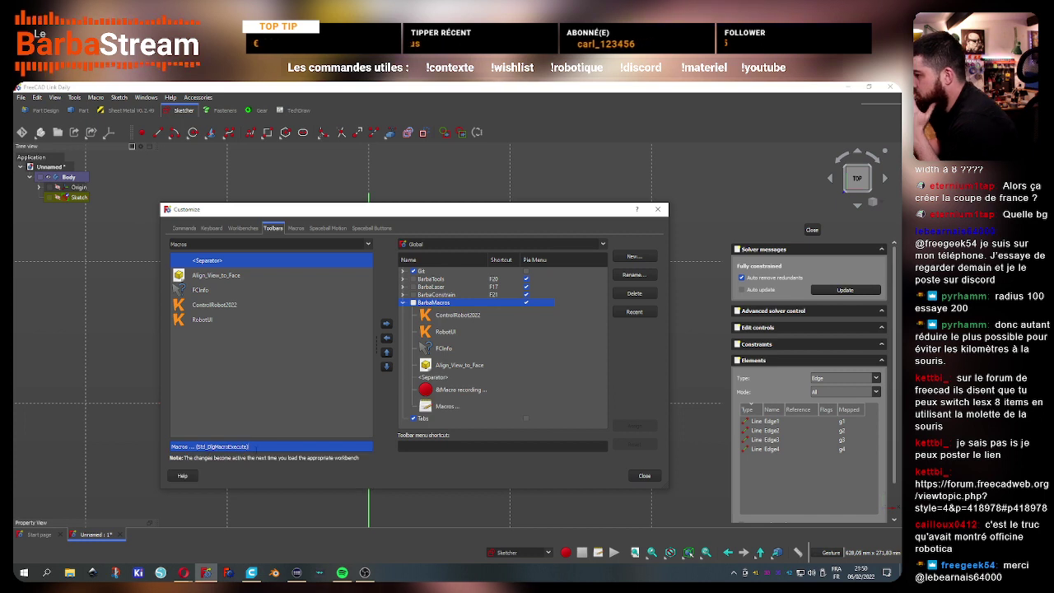
{"action": "type", "text": "macro"}
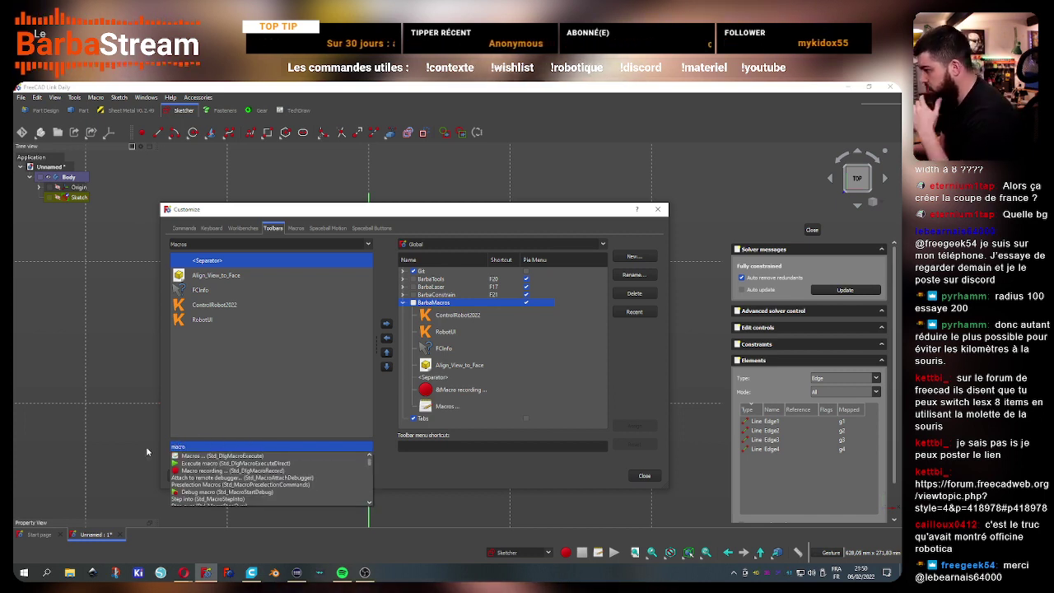
{"action": "left_click", "coordinate": [200, 464]}
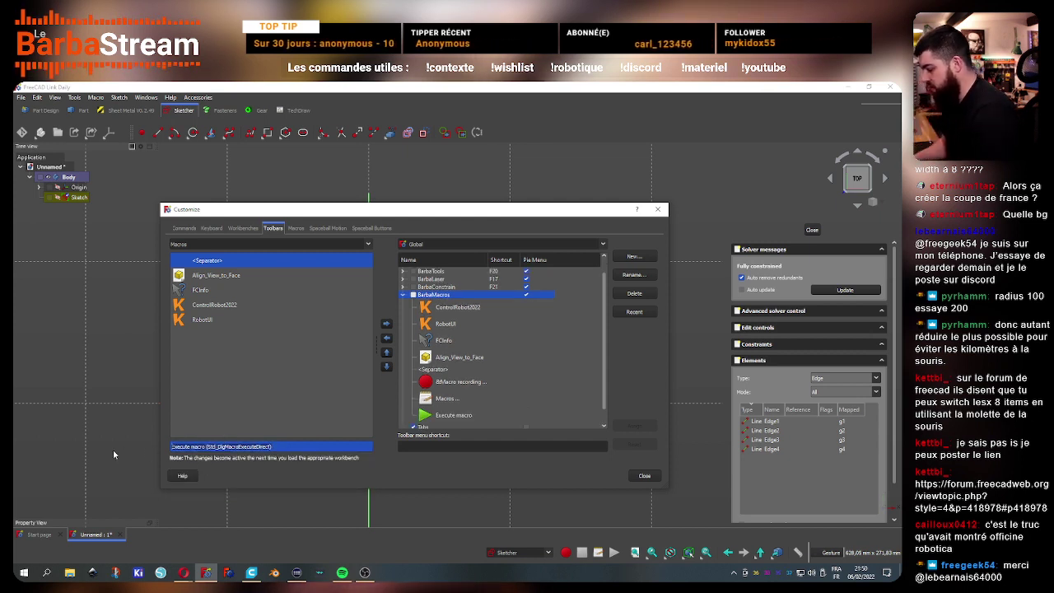
{"action": "type", "text": "macro"}
{"action": "scroll", "coordinate": [241, 492], "scroll_direction": "down", "scroll_amount": 2}
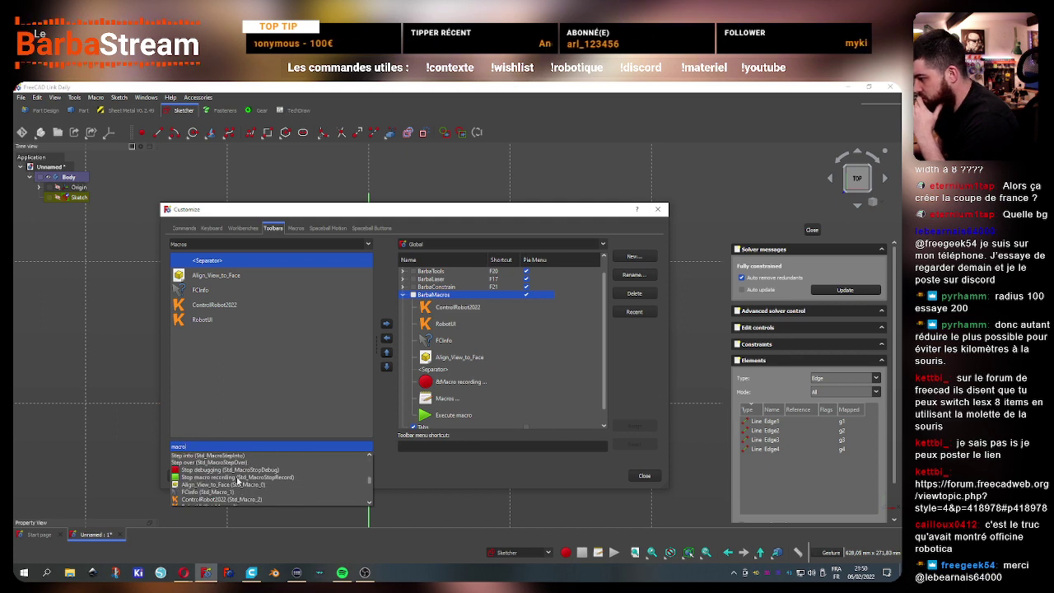
{"action": "left_click", "coordinate": [238, 480]}
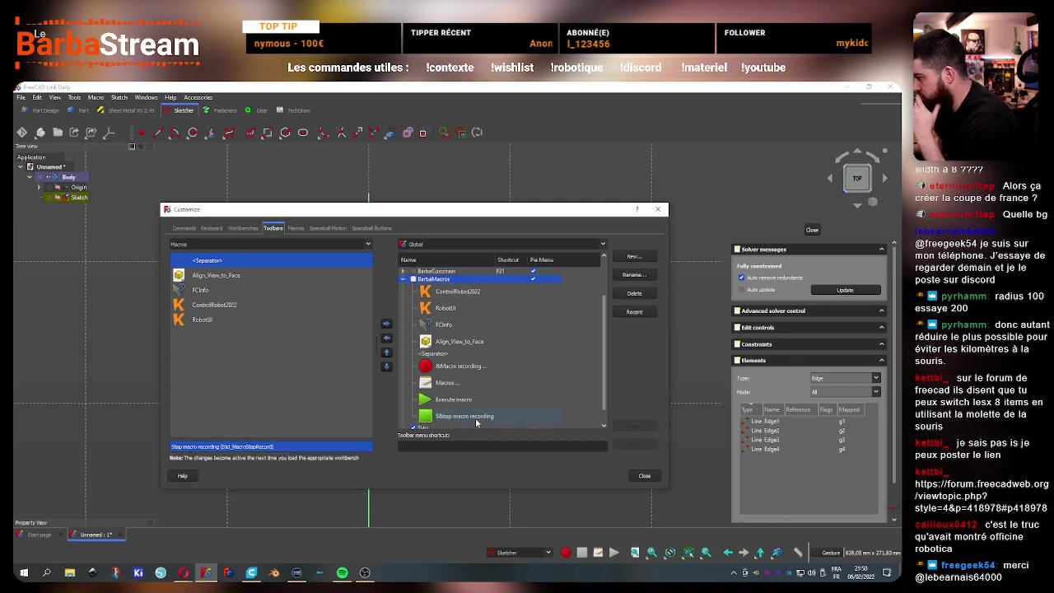
Move Stop macro recording above Macros... and assign BarbaMacros the F18 menu shortcut
{"action": "left_click", "coordinate": [386, 352]}
{"action": "left_click", "coordinate": [387, 351]}
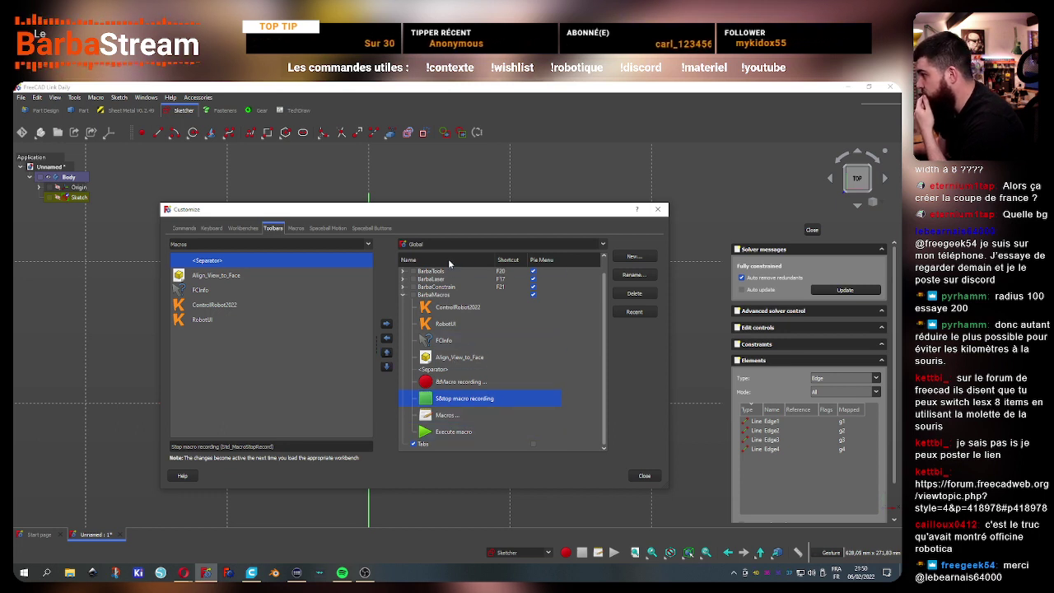
{"action": "left_click", "coordinate": [448, 296]}
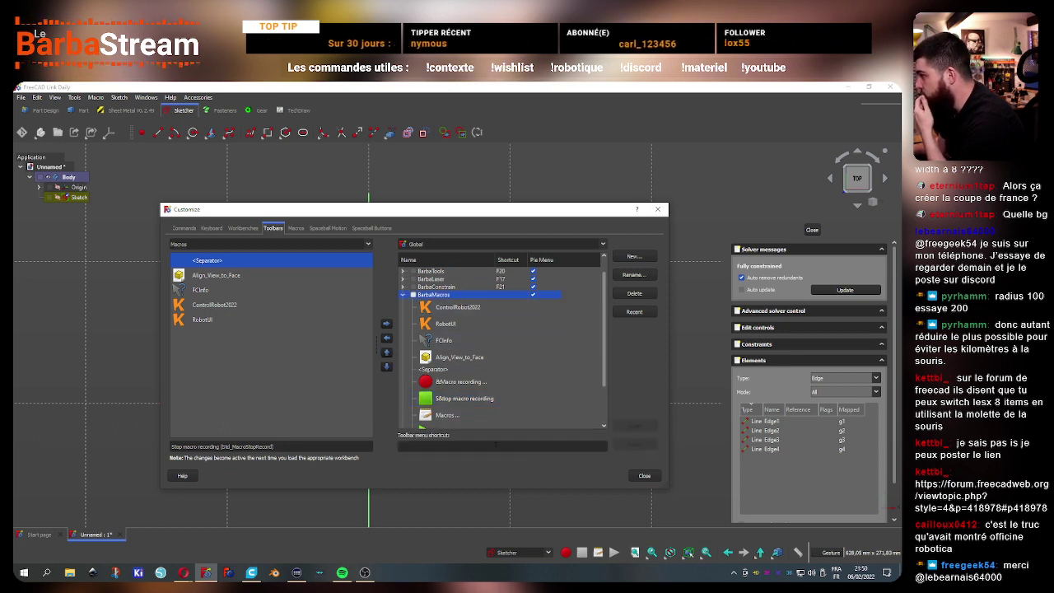
{"action": "left_click", "coordinate": [495, 444]}
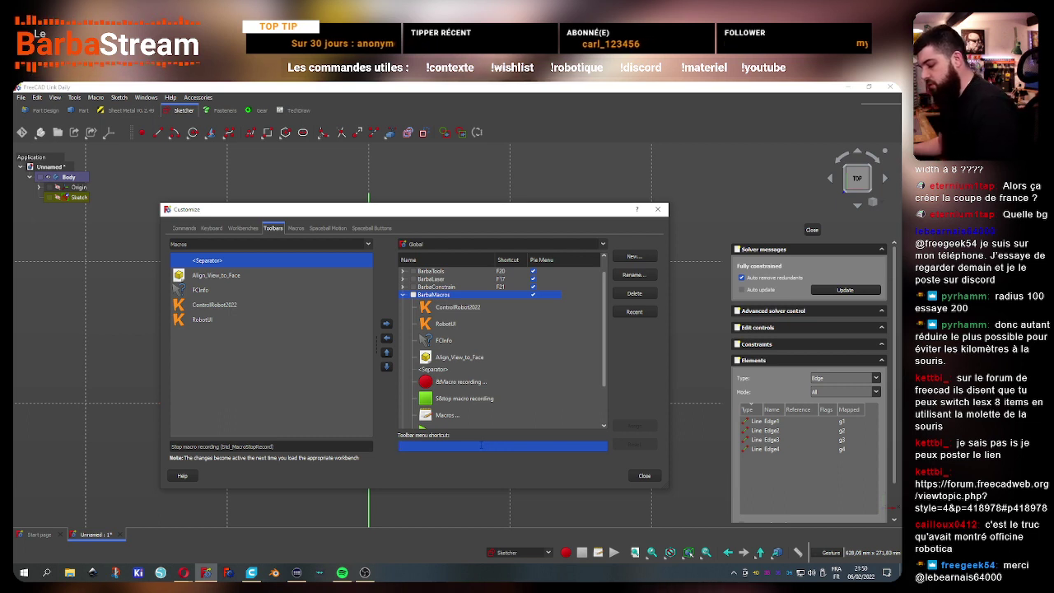
{"action": "key", "text": "F18"}
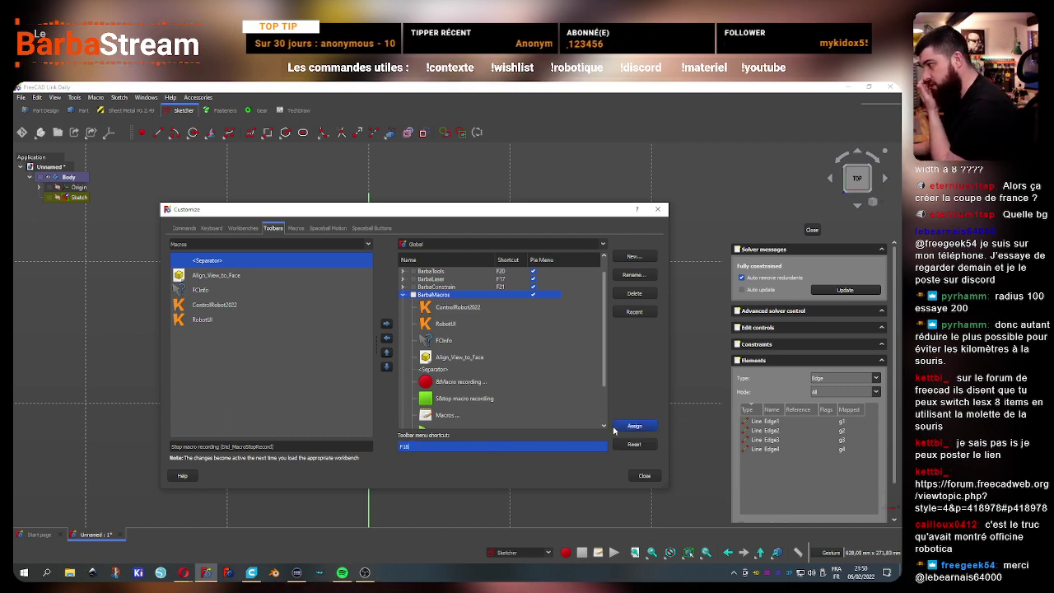
{"action": "left_click", "coordinate": [614, 428]}
{"action": "left_click", "coordinate": [477, 374]}
{"action": "key", "text": "Escape"}
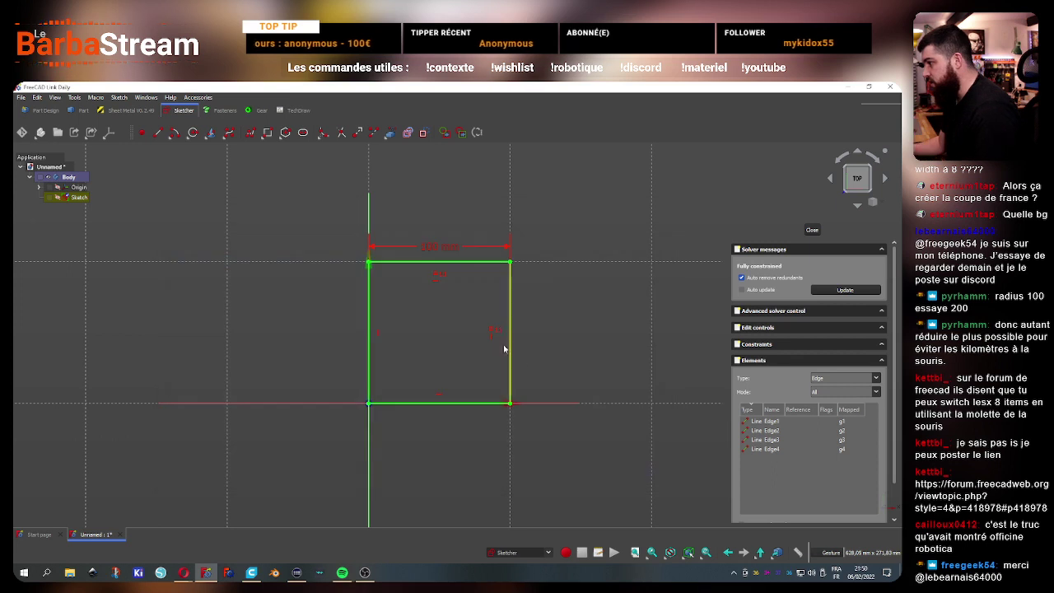
{"action": "key", "text": "F18"}
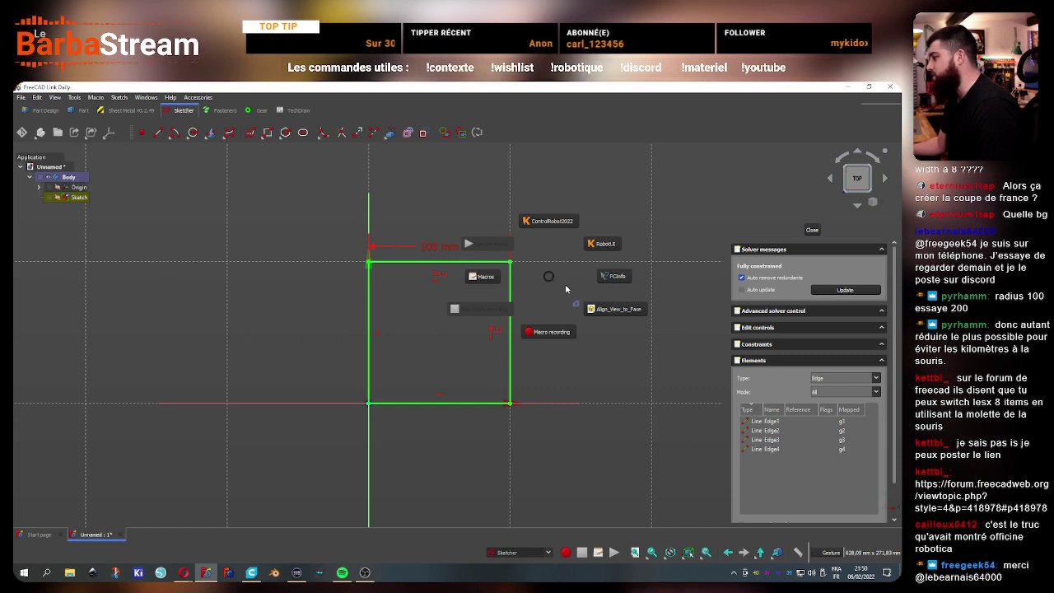
{"action": "left_click", "coordinate": [565, 284]}
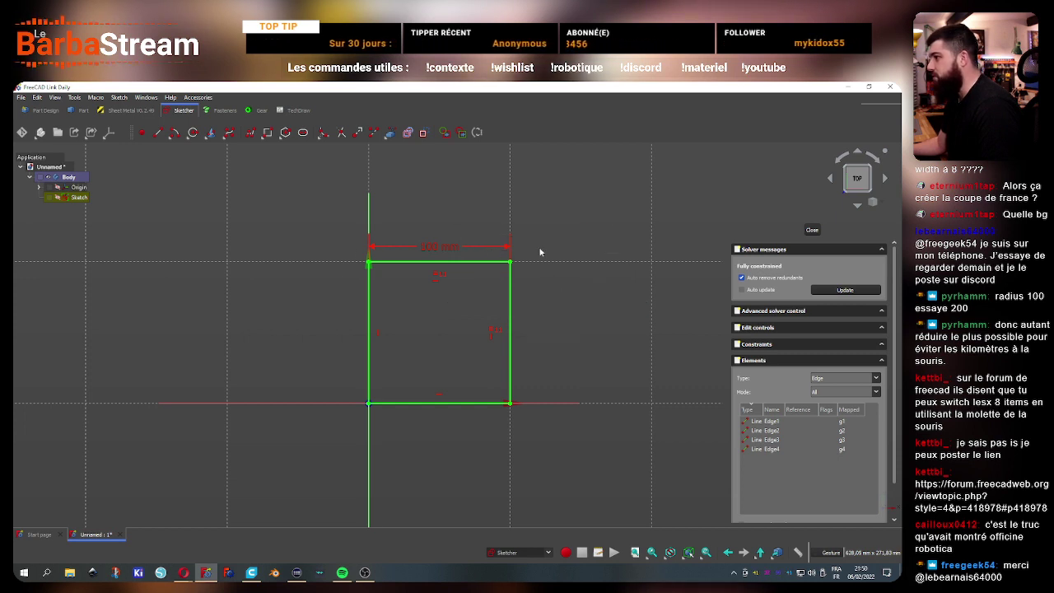
{"action": "key", "text": "Tab"}
{"action": "left_click", "coordinate": [540, 247]}
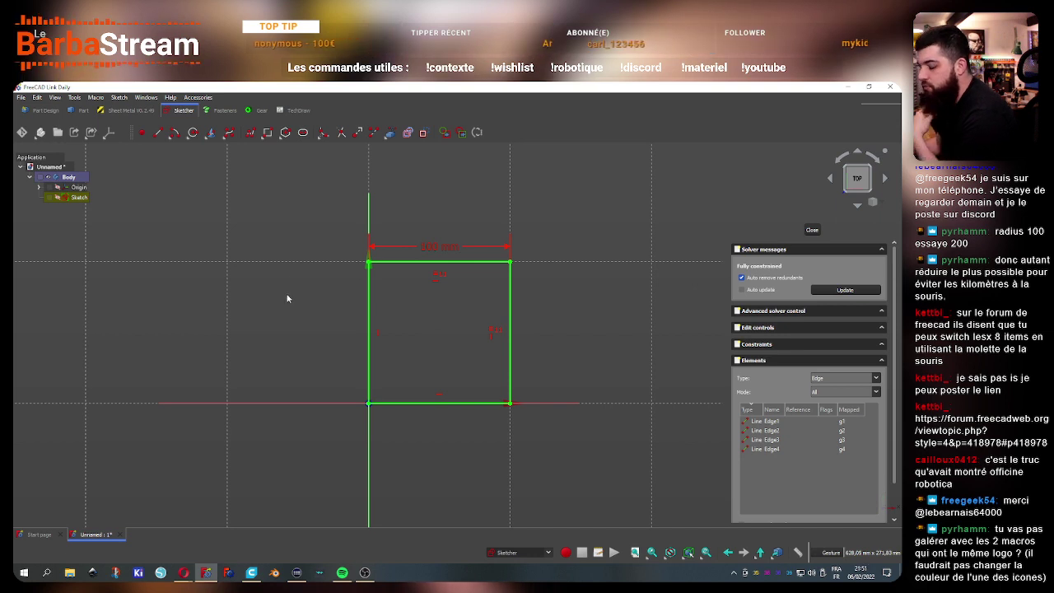
{"action": "key", "text": "Tab"}
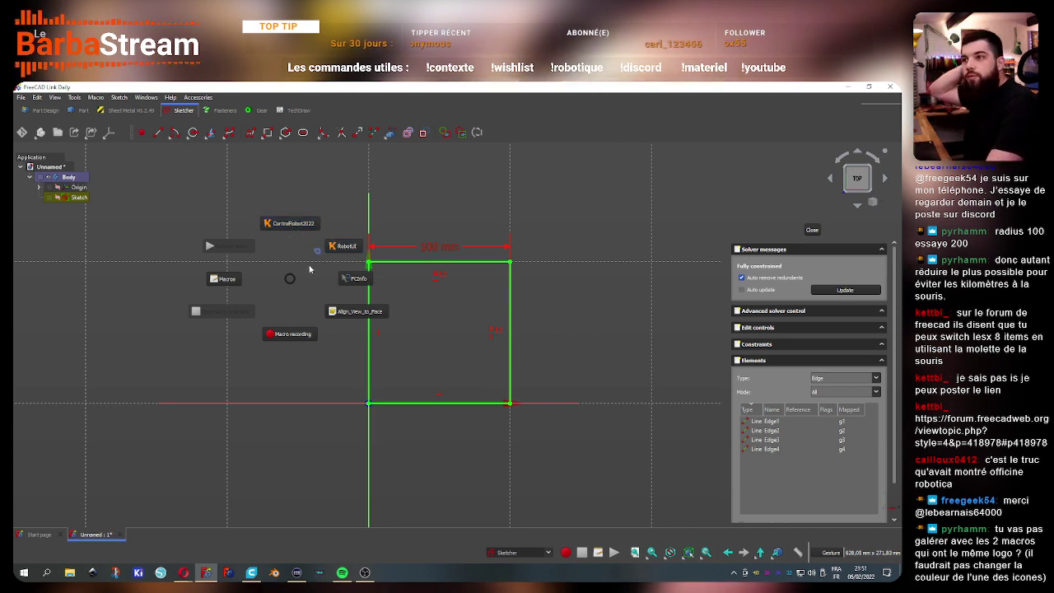
{"action": "key", "text": "Tab"}
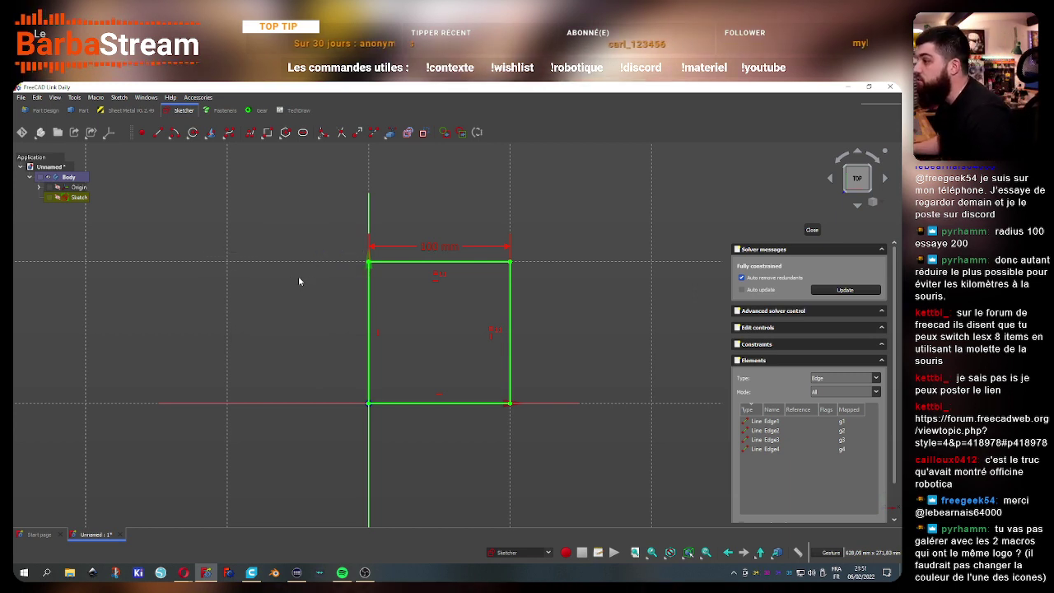
{"action": "key", "text": "Tab"}
{"action": "key", "text": "Tab"}
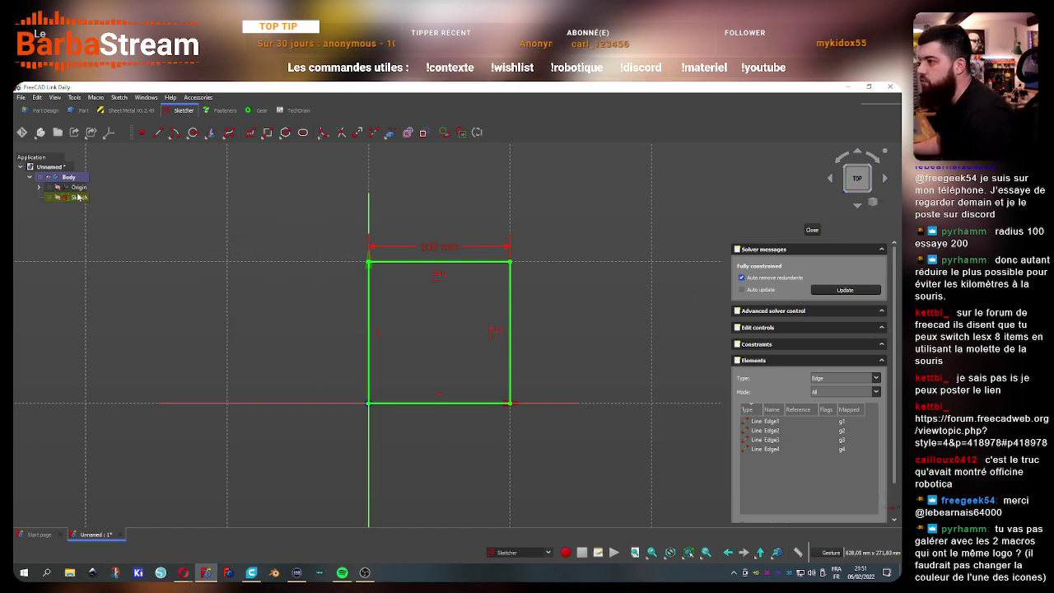
Hide the Macro and Navigation style toolbars and float the view and workbench toolbars over the canvas
{"action": "right_click", "coordinate": [557, 563]}
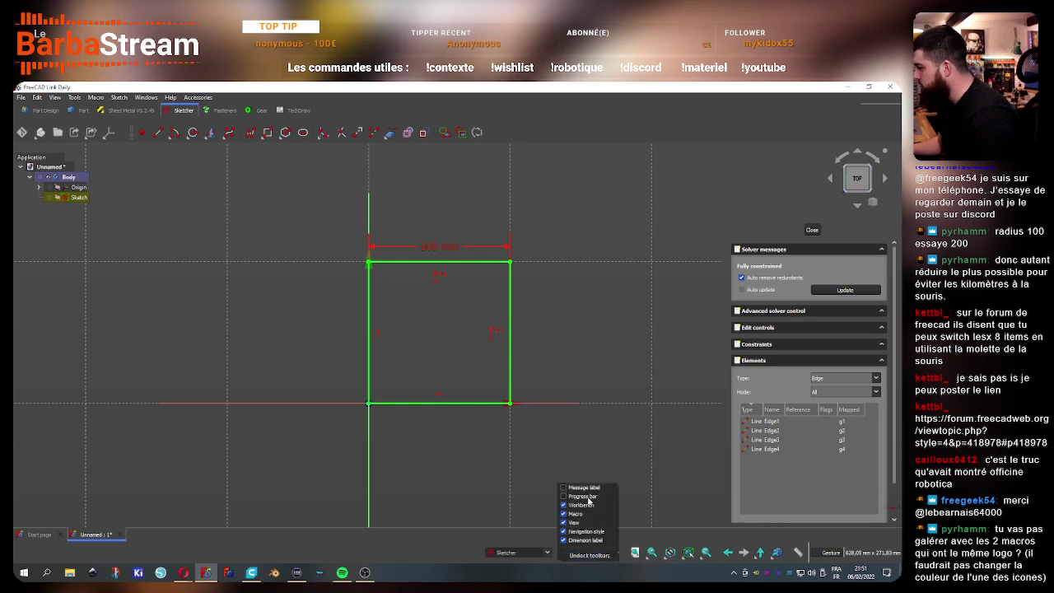
{"action": "left_click", "coordinate": [575, 514]}
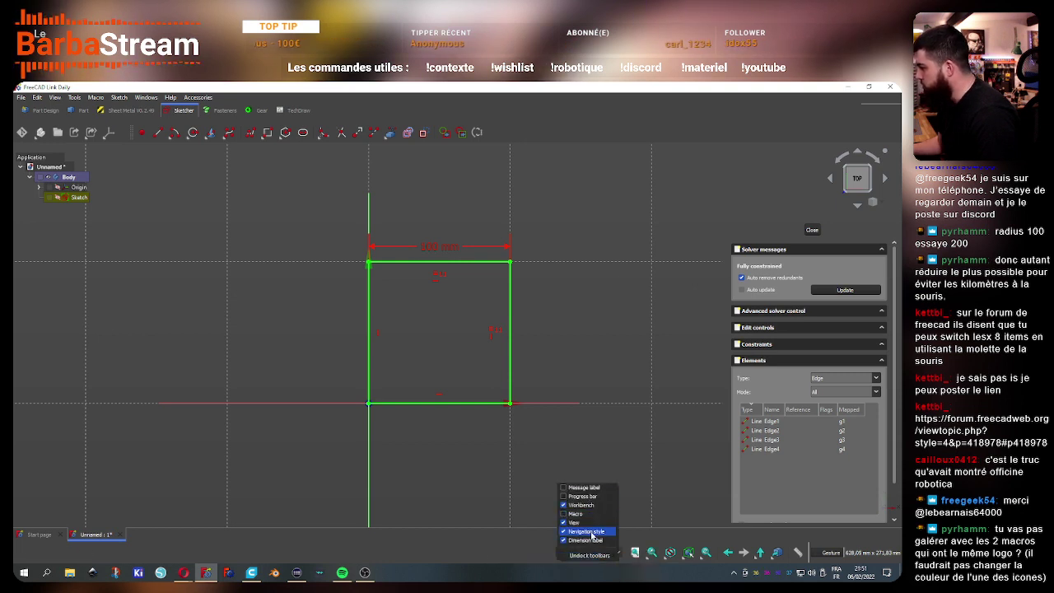
{"action": "left_click", "coordinate": [593, 532]}
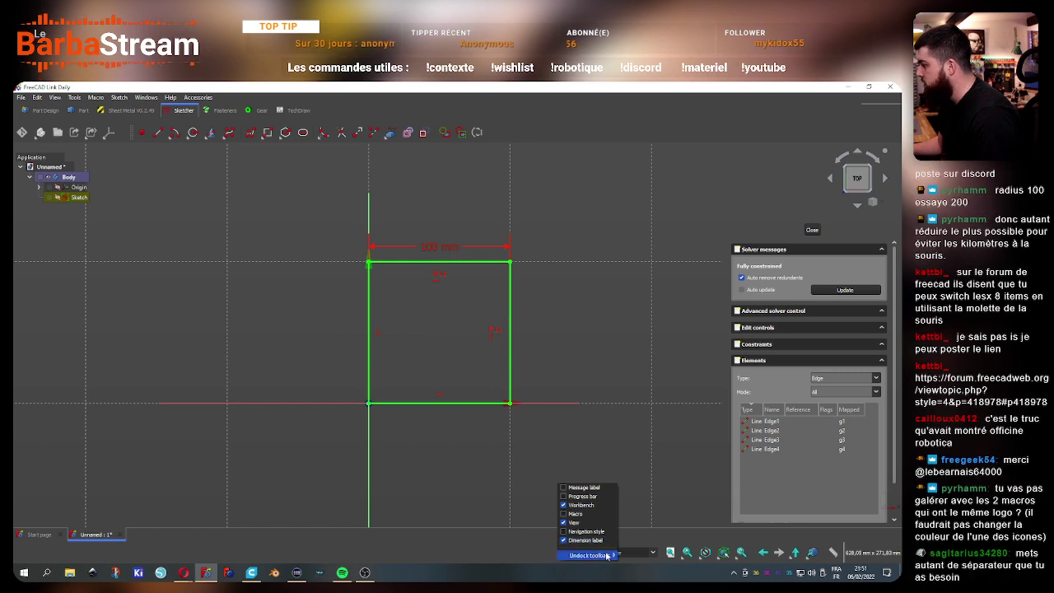
{"action": "mouse_move", "coordinate": [588, 555]}
{"action": "left_click", "coordinate": [640, 555]}
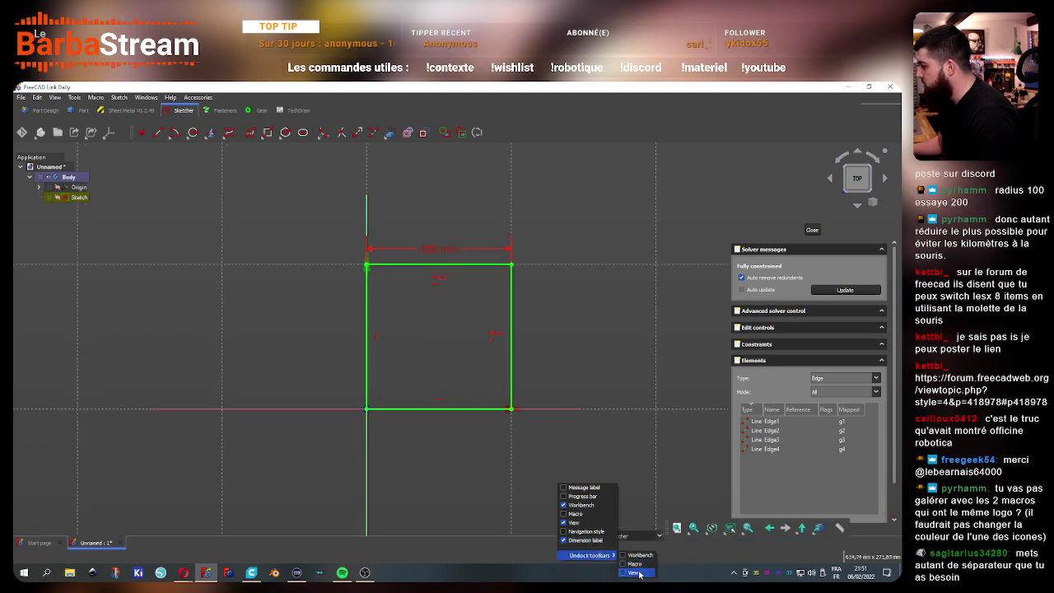
{"action": "left_click_drag", "start_coordinate": [671, 531], "coordinate": [220, 422]}
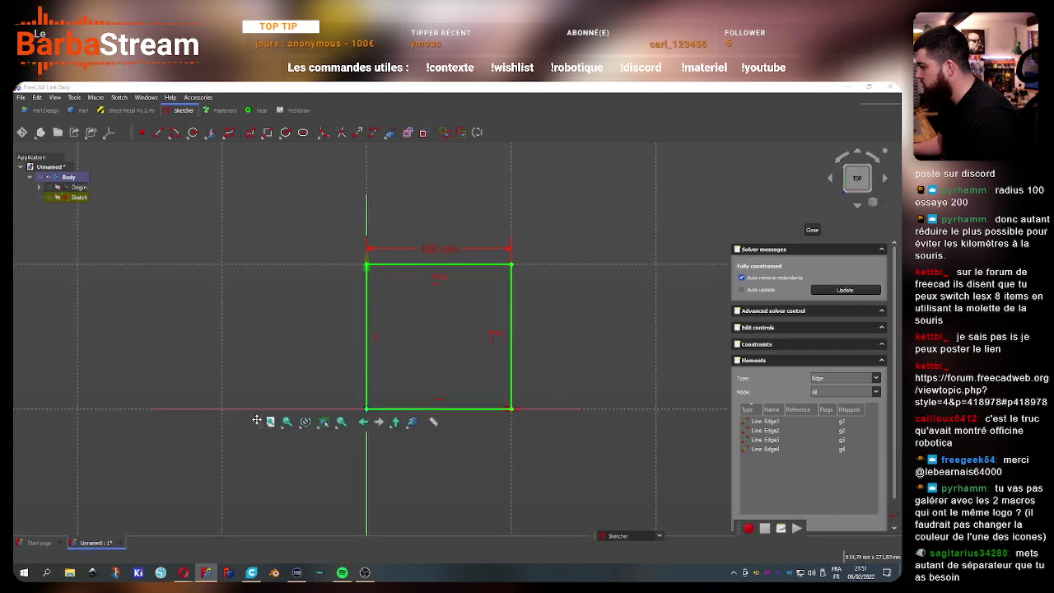
{"action": "left_click_drag", "start_coordinate": [599, 541], "coordinate": [575, 419]}
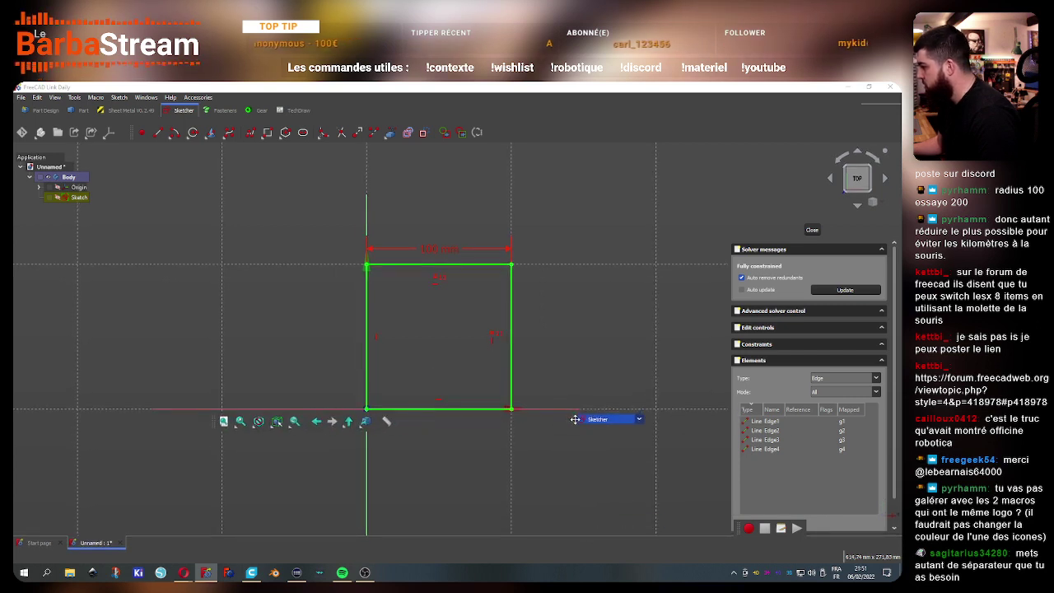
Show the dimension readout in the status bar and dock the macro tools back there
{"action": "right_click", "coordinate": [708, 558]}
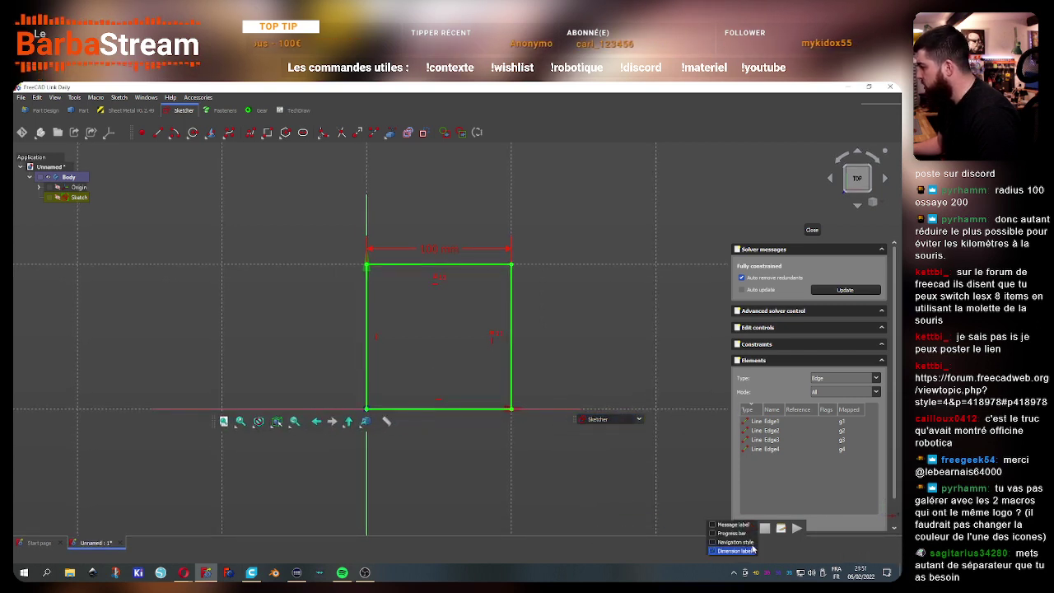
{"action": "left_click", "coordinate": [716, 551]}
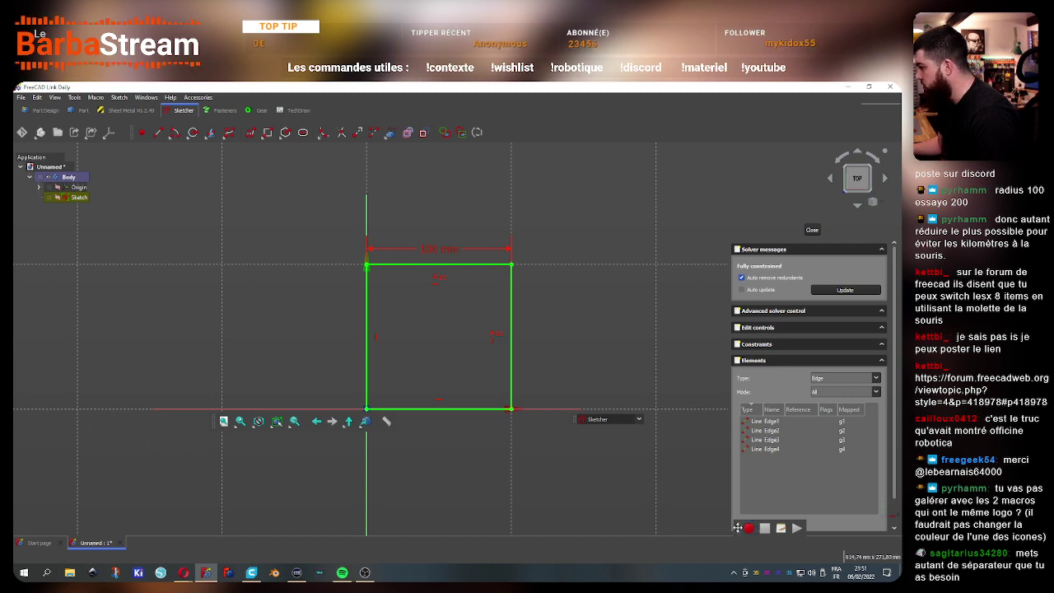
{"action": "left_click_drag", "start_coordinate": [737, 528], "coordinate": [477, 472]}
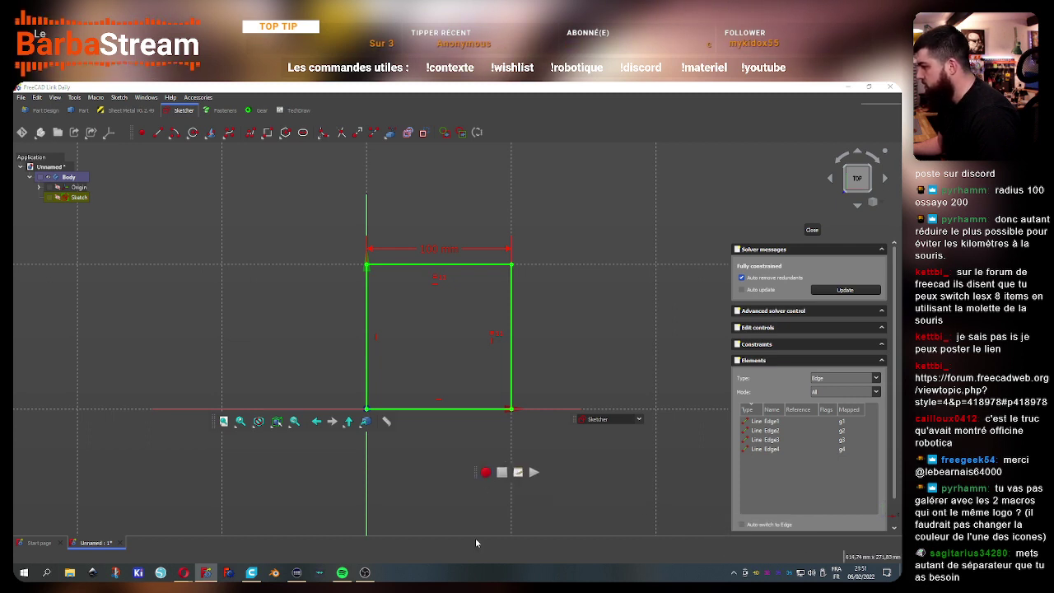
{"action": "right_click", "coordinate": [494, 556]}
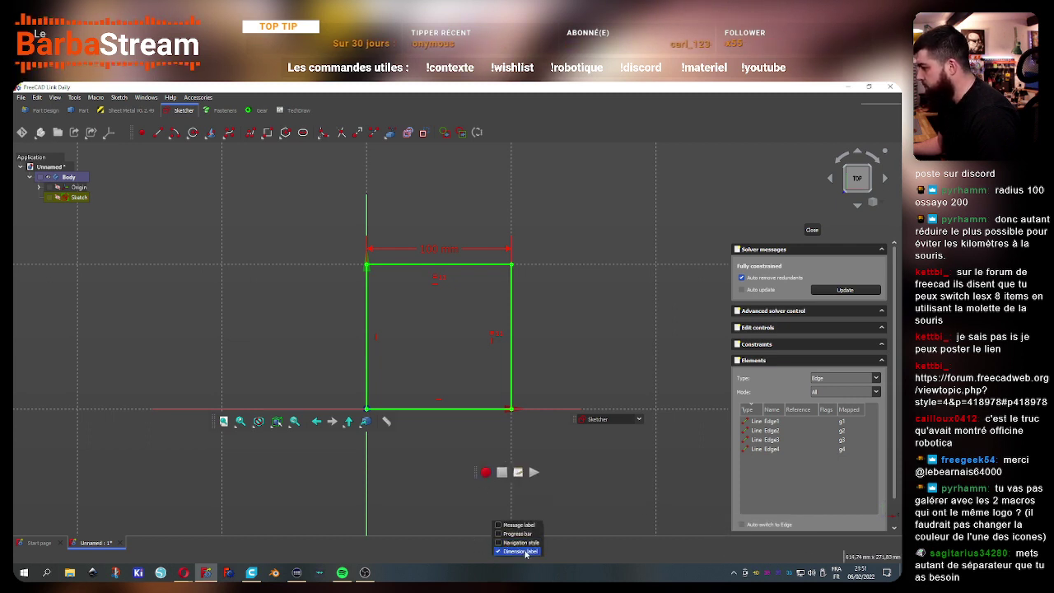
{"action": "left_click", "coordinate": [449, 546]}
{"action": "mouse_move", "coordinate": [475, 472]}
{"action": "left_mouse_down"}
{"action": "mouse_move", "coordinate": [473, 522]}
{"action": "mouse_move", "coordinate": [782, 555]}
{"action": "left_mouse_up"}
{"action": "right_click", "coordinate": [780, 557]}
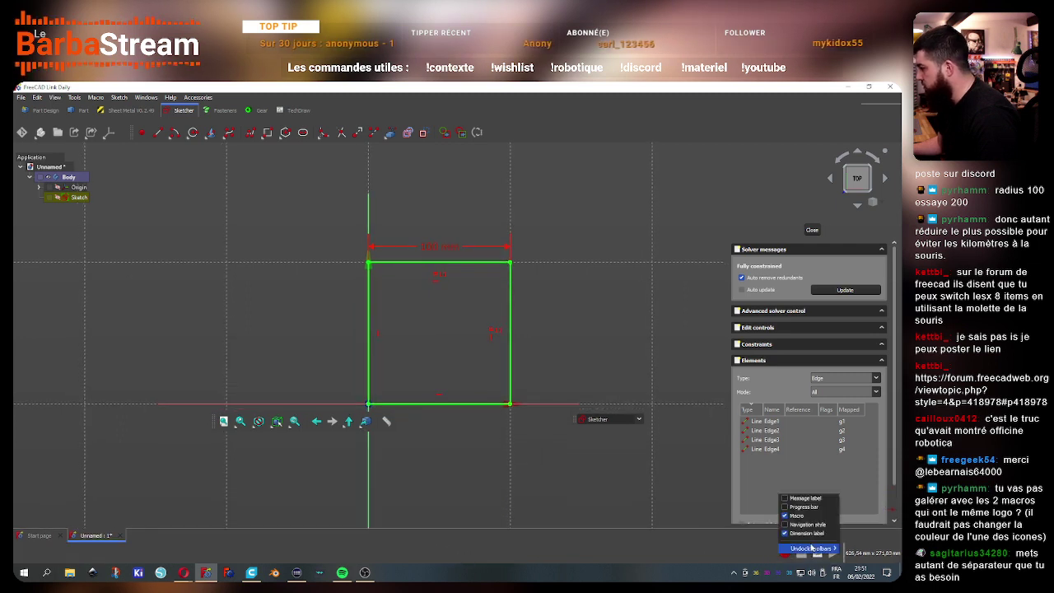
{"action": "left_click", "coordinate": [755, 557]}
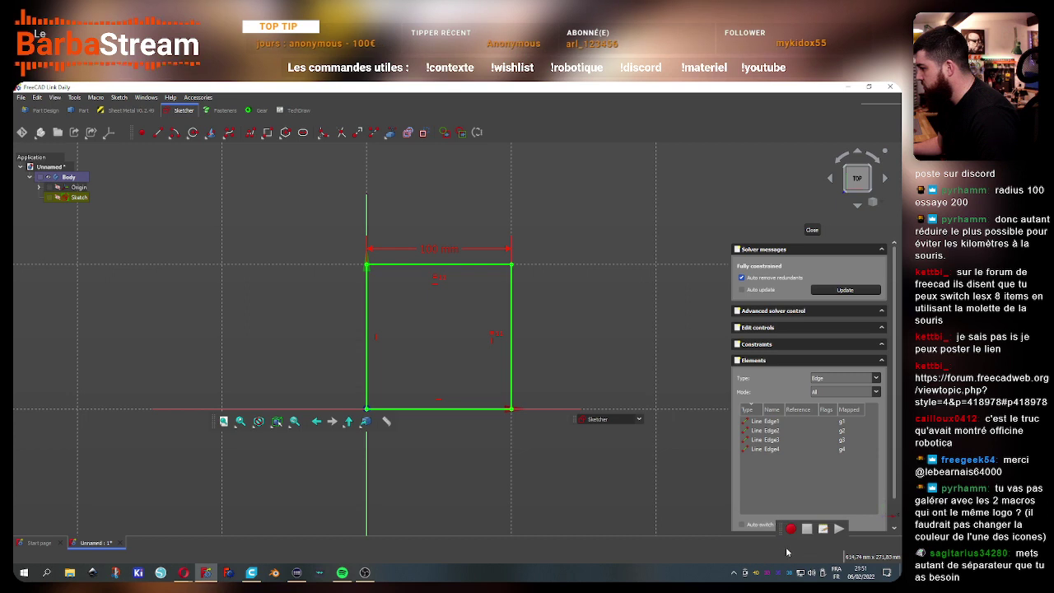
Hide the Macro toolbar and move the view tools and workbench selector up top
{"action": "left_click_drag", "start_coordinate": [770, 524], "coordinate": [535, 136]}
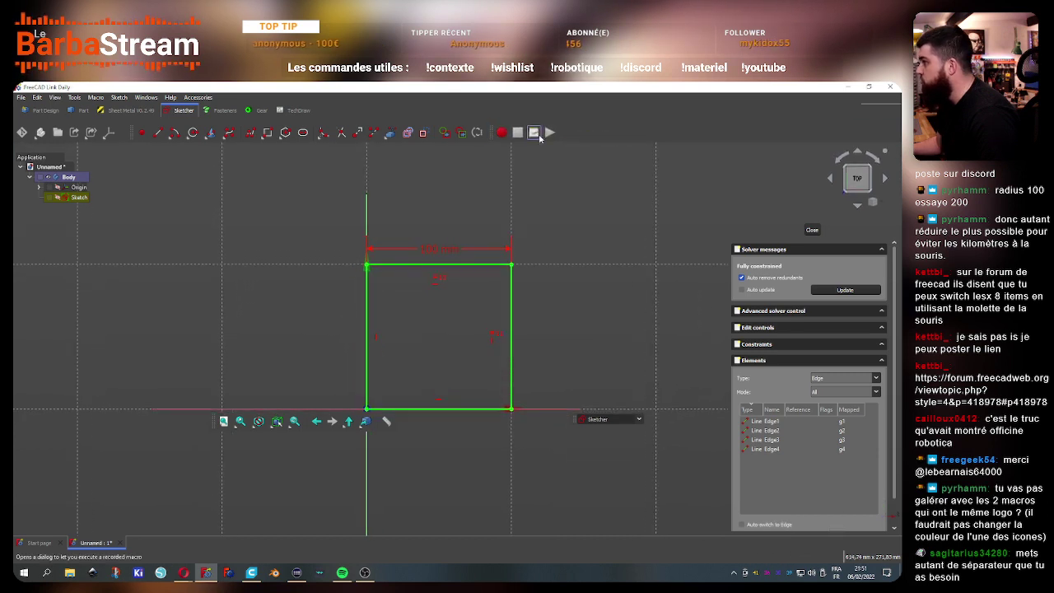
{"action": "right_click", "coordinate": [497, 134]}
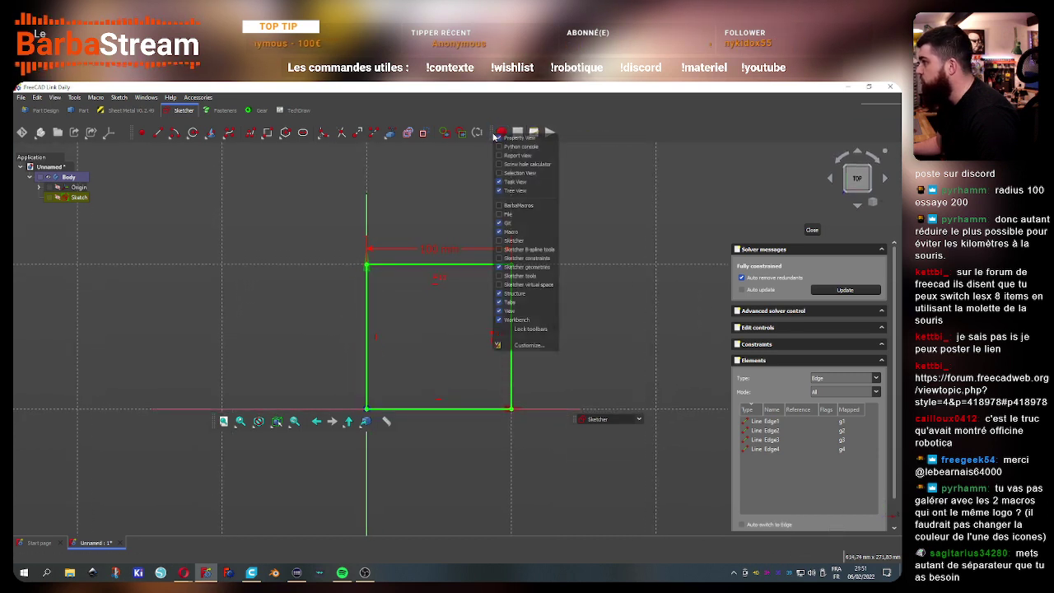
{"action": "left_click", "coordinate": [510, 231]}
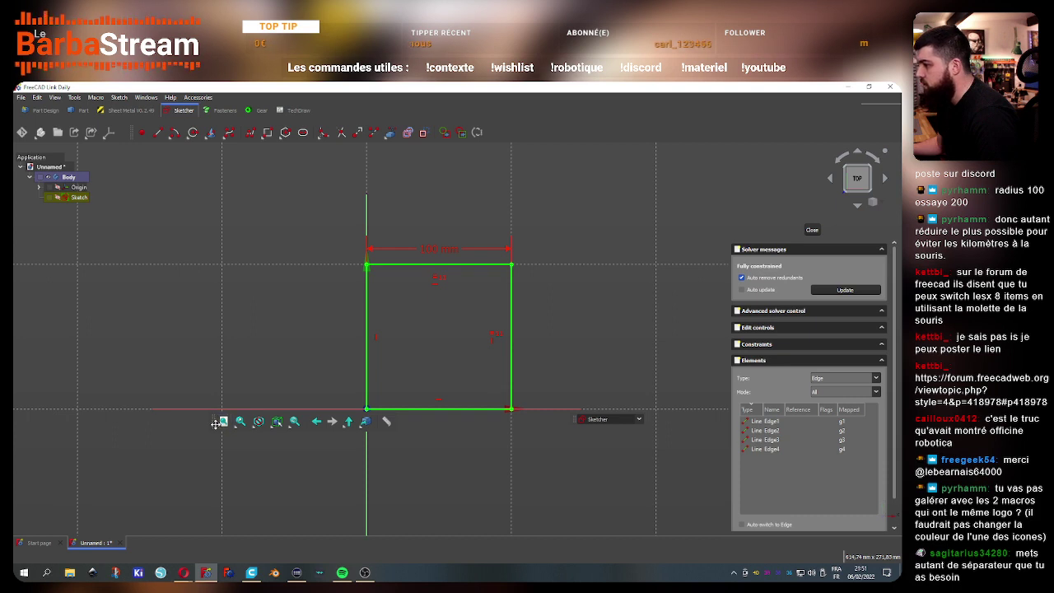
{"action": "mouse_move", "coordinate": [214, 423]}
{"action": "left_mouse_down"}
{"action": "mouse_move", "coordinate": [401, 237]}
{"action": "mouse_move", "coordinate": [327, 207]}
{"action": "left_mouse_up"}
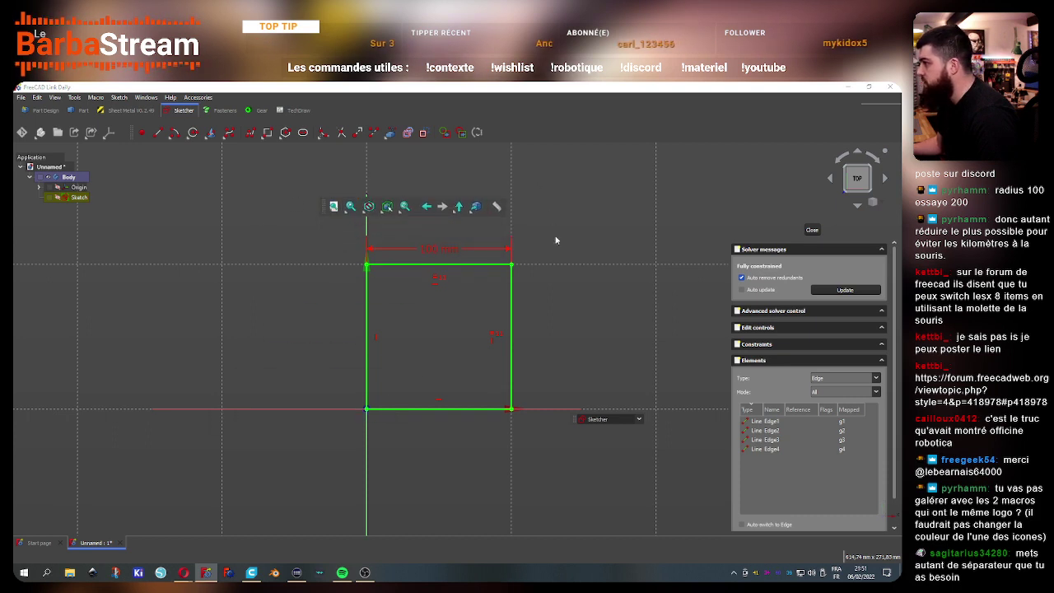
{"action": "mouse_move", "coordinate": [579, 419]}
{"action": "left_mouse_down"}
{"action": "mouse_move", "coordinate": [516, 202]}
{"action": "mouse_move", "coordinate": [99, 177]}
{"action": "mouse_move", "coordinate": [165, 190]}
{"action": "mouse_move", "coordinate": [33, 132]}
{"action": "left_mouse_up"}
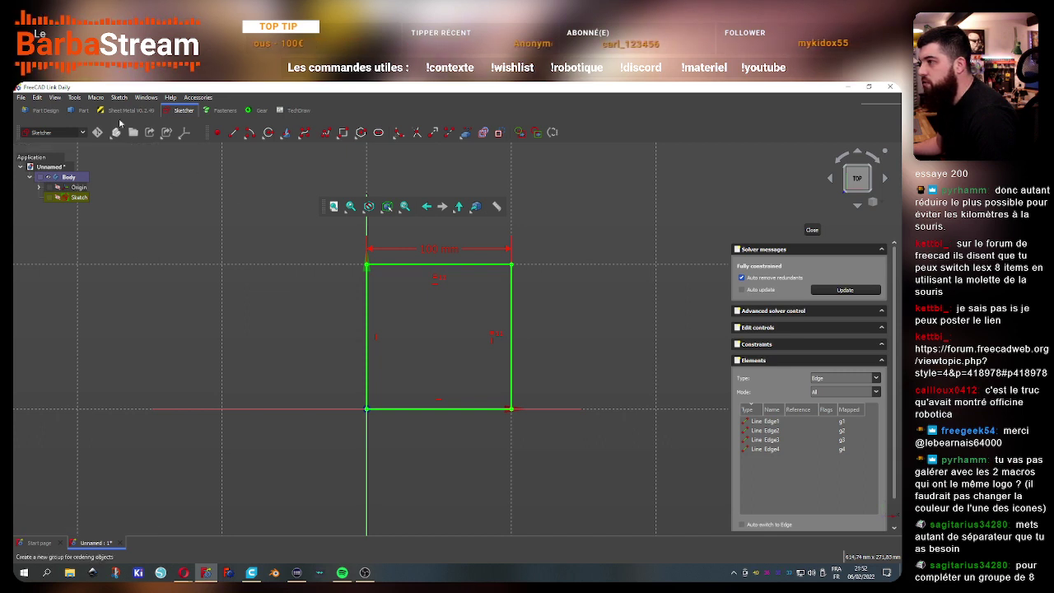
Open the Global toolbars in Customize and expand BarbaMacros to show its commands
{"action": "left_click", "coordinate": [74, 97]}
{"action": "left_click", "coordinate": [100, 293]}
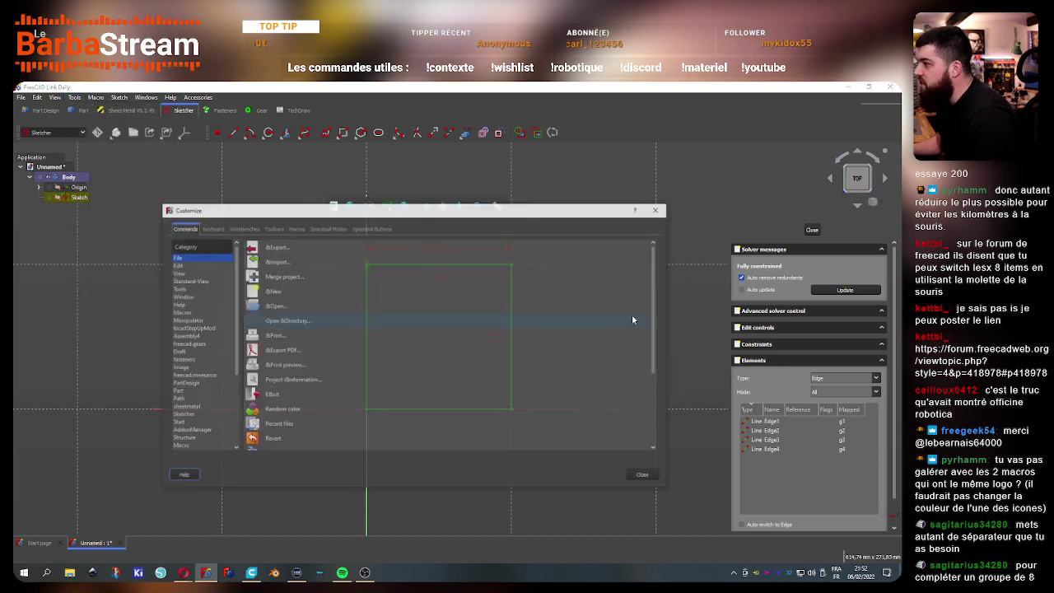
{"action": "left_click", "coordinate": [275, 231]}
{"action": "left_click", "coordinate": [485, 244]}
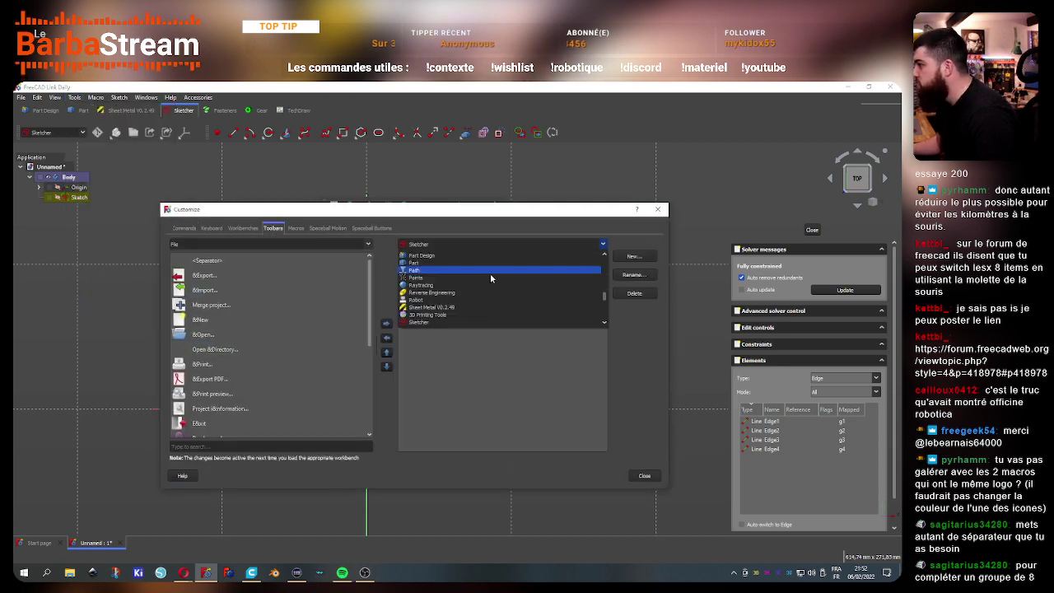
{"action": "left_click", "coordinate": [436, 254]}
{"action": "scroll", "coordinate": [442, 247], "scroll_direction": "up", "scroll_amount": 3}
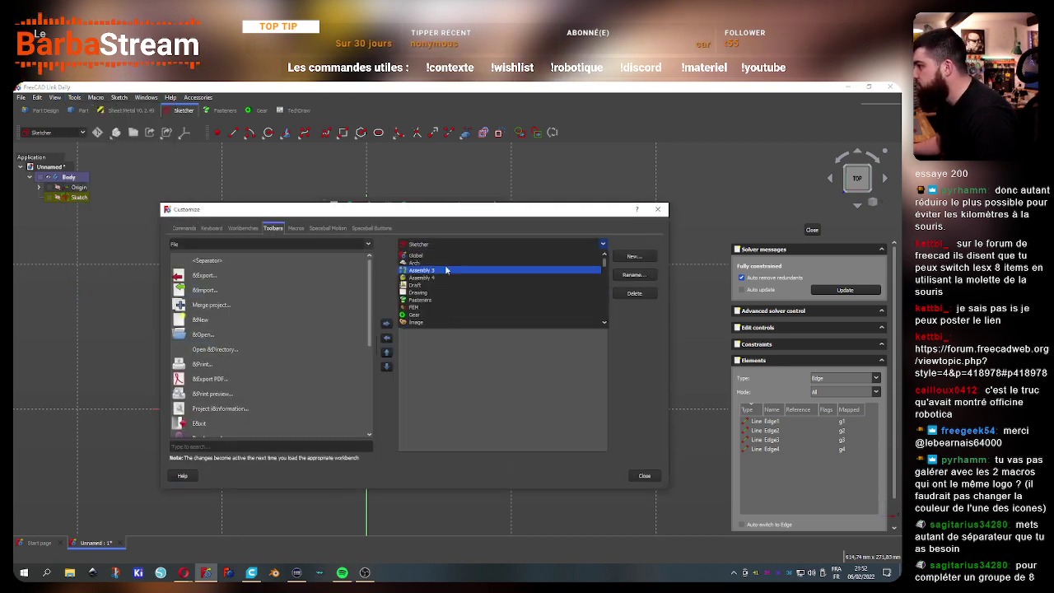
{"action": "left_click", "coordinate": [439, 303]}
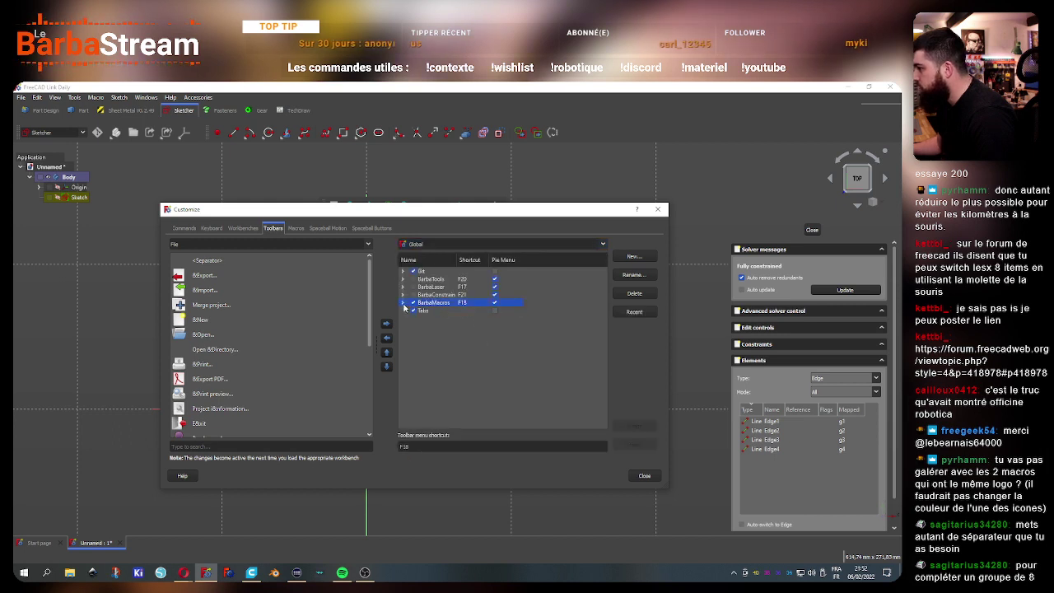
{"action": "left_click", "coordinate": [404, 303]}
Add two separators, placing them after Align_View_to_Face and before Macro recording, then close
{"action": "scroll", "coordinate": [477, 361], "scroll_direction": "down", "scroll_amount": 2}
{"action": "scroll", "coordinate": [476, 360], "scroll_direction": "up", "scroll_amount": 2}
{"action": "left_click", "coordinate": [451, 368]}
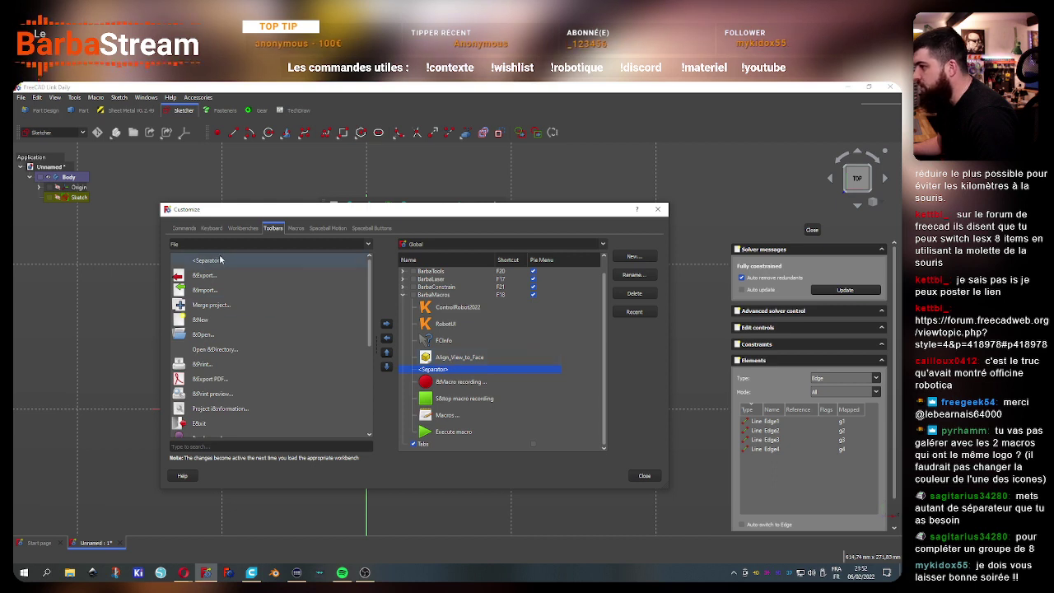
{"action": "left_click", "coordinate": [387, 325]}
{"action": "left_click", "coordinate": [387, 325]}
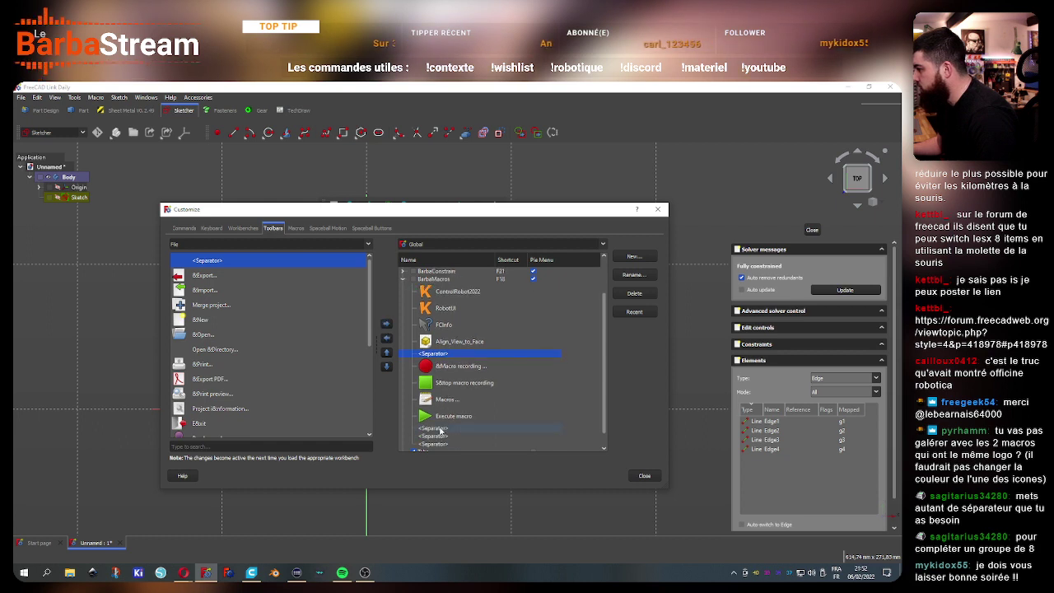
{"action": "left_click", "coordinate": [386, 351]}
{"action": "left_click", "coordinate": [386, 351]}
{"action": "left_click", "coordinate": [386, 351]}
{"action": "left_click", "coordinate": [386, 351]}
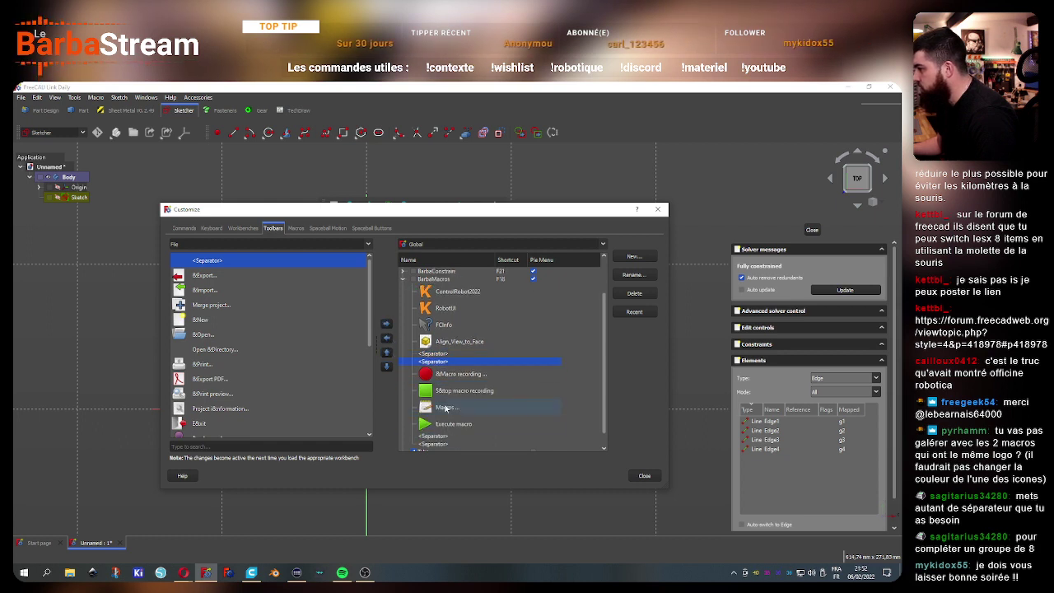
{"action": "left_click", "coordinate": [446, 437]}
{"action": "left_click", "coordinate": [386, 351]}
{"action": "left_click", "coordinate": [386, 352]}
{"action": "left_click", "coordinate": [386, 352]}
{"action": "left_click", "coordinate": [386, 351]}
{"action": "left_click", "coordinate": [386, 352]}
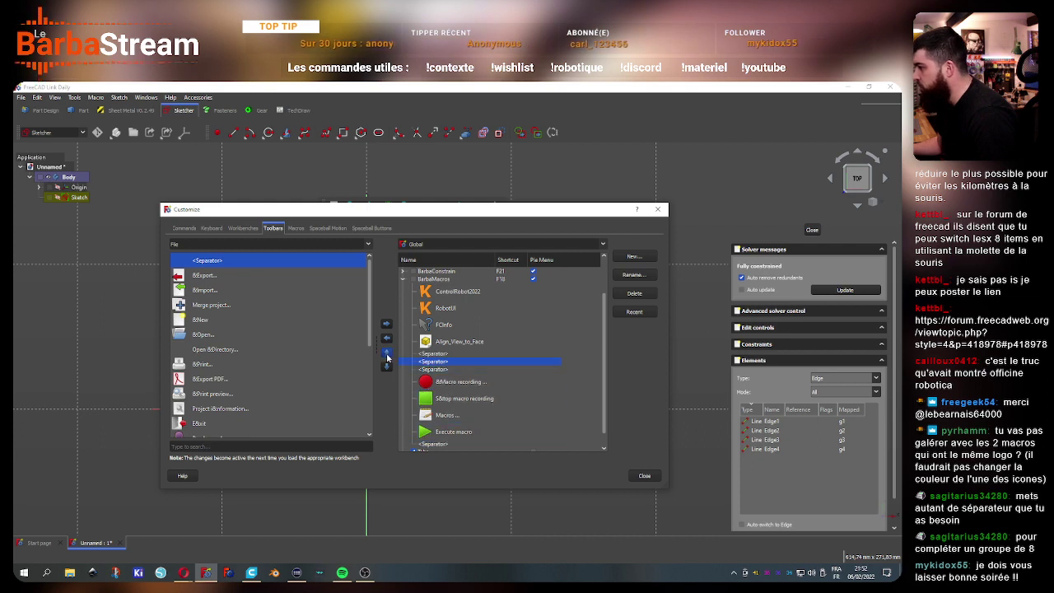
{"action": "left_click", "coordinate": [387, 359]}
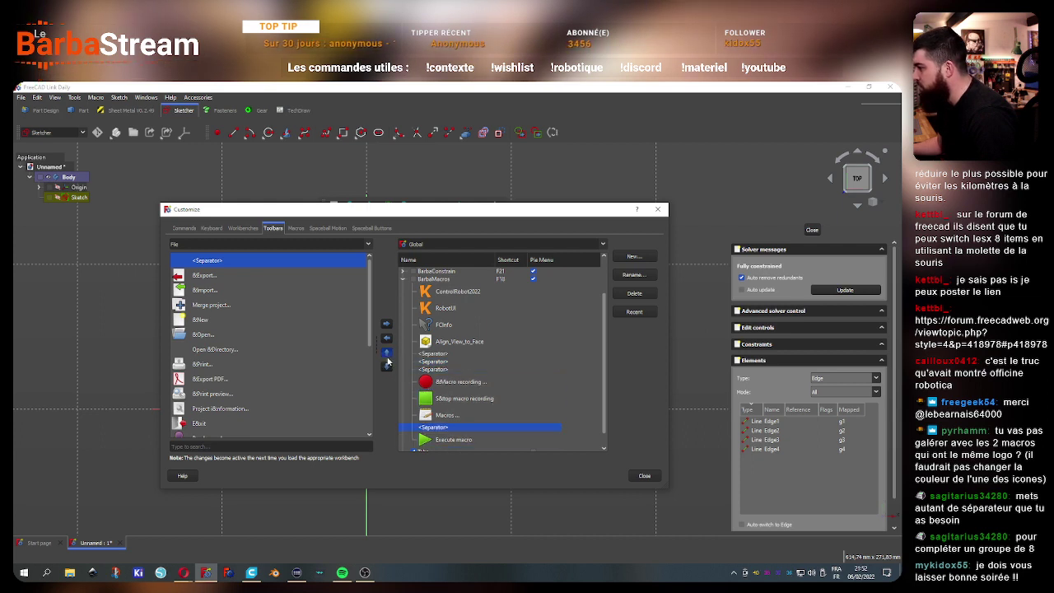
{"action": "left_click", "coordinate": [387, 359]}
{"action": "left_click", "coordinate": [387, 358]}
{"action": "left_click", "coordinate": [387, 359]}
{"action": "left_click", "coordinate": [644, 476]}
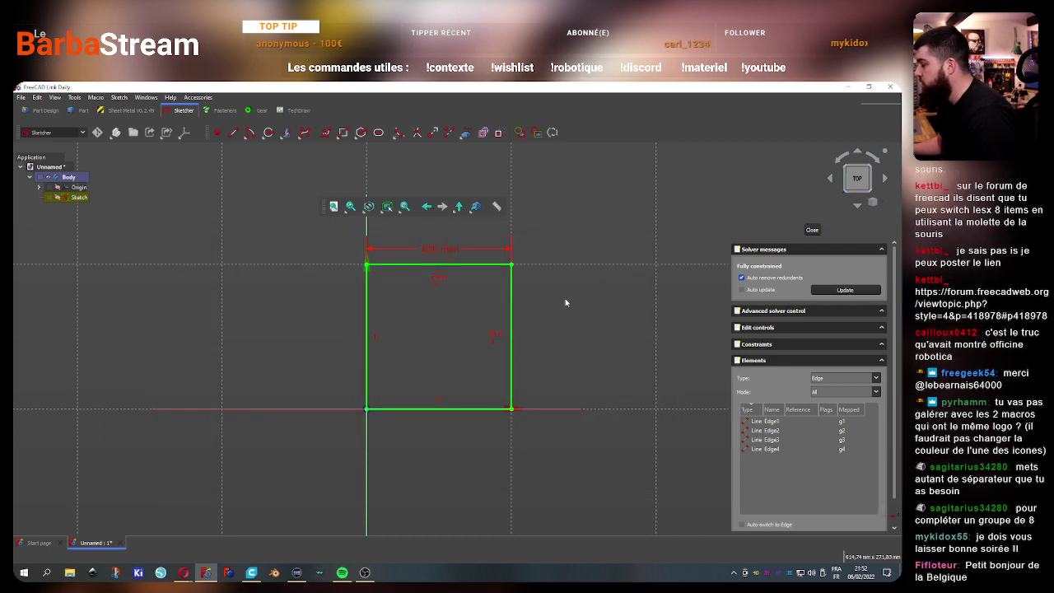
Test the macros pie menu, then reopen the Global toolbars page in Customize
{"action": "key", "text": "Tab"}
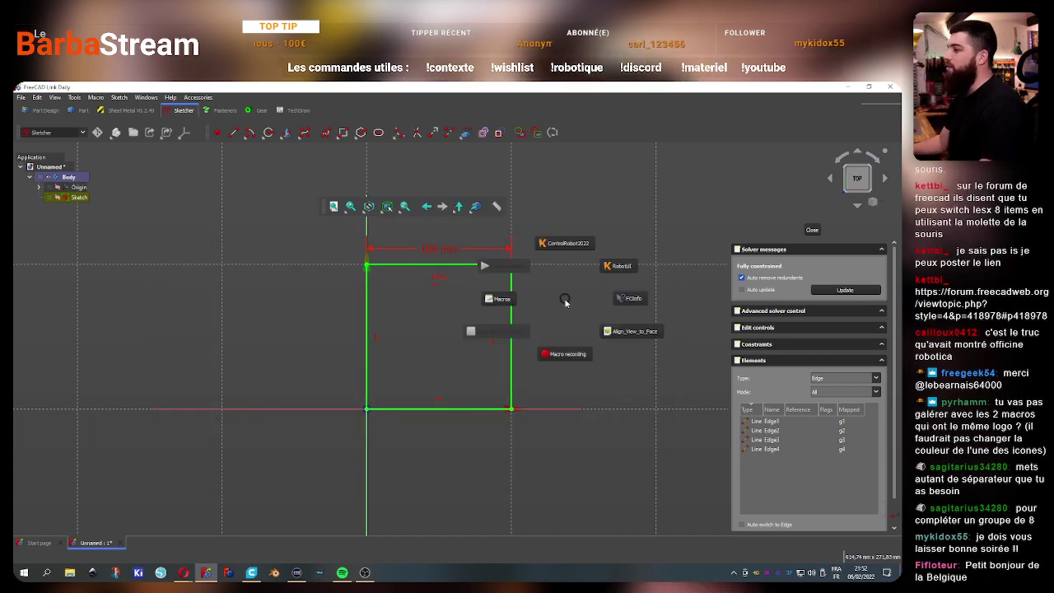
{"action": "left_click", "coordinate": [559, 307]}
{"action": "left_click", "coordinate": [21, 97]}
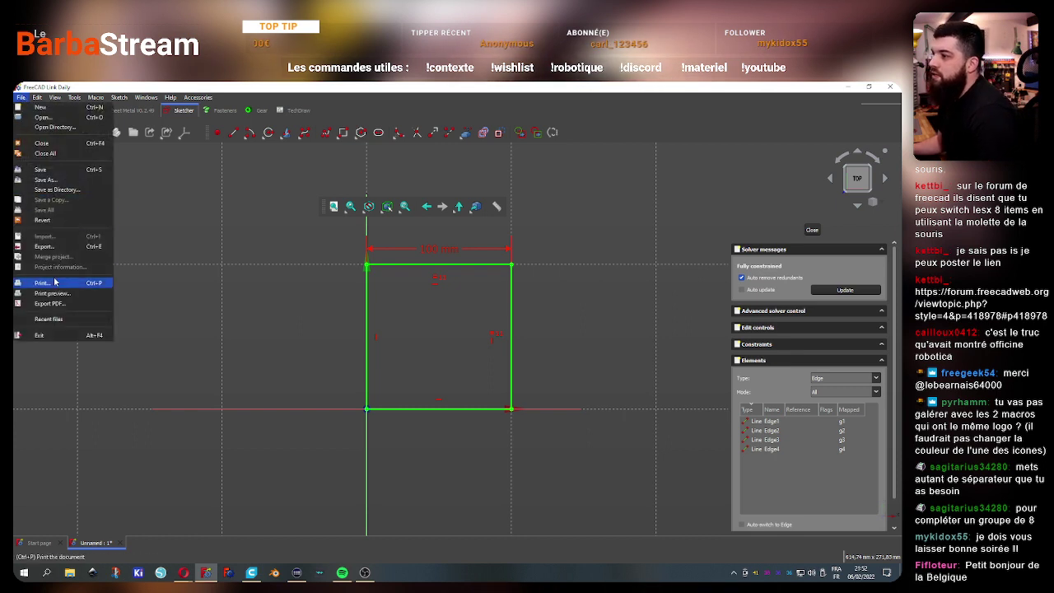
{"action": "mouse_move", "coordinate": [74, 97]}
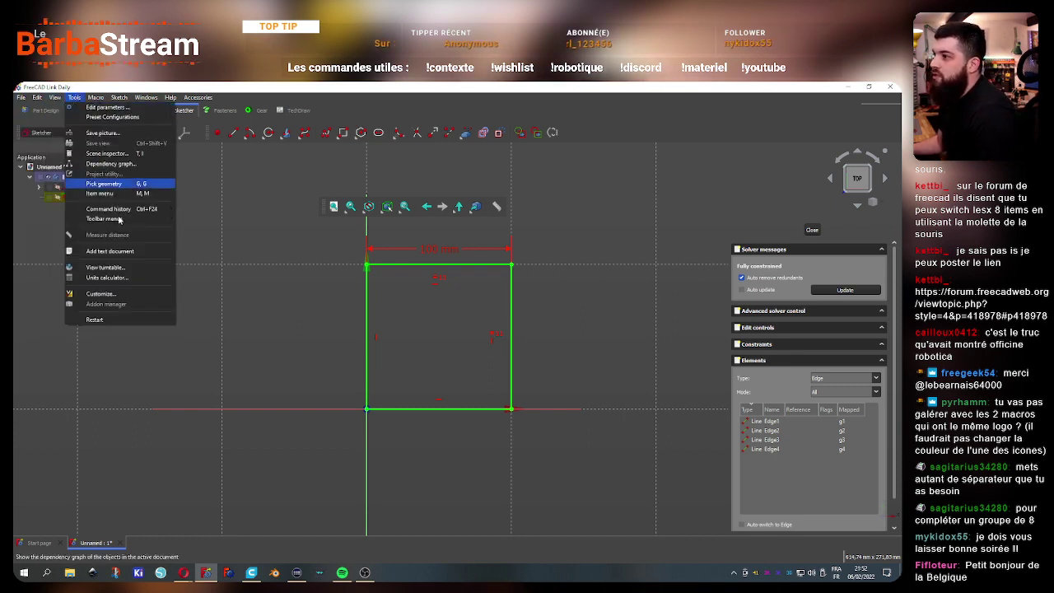
{"action": "left_click", "coordinate": [148, 295]}
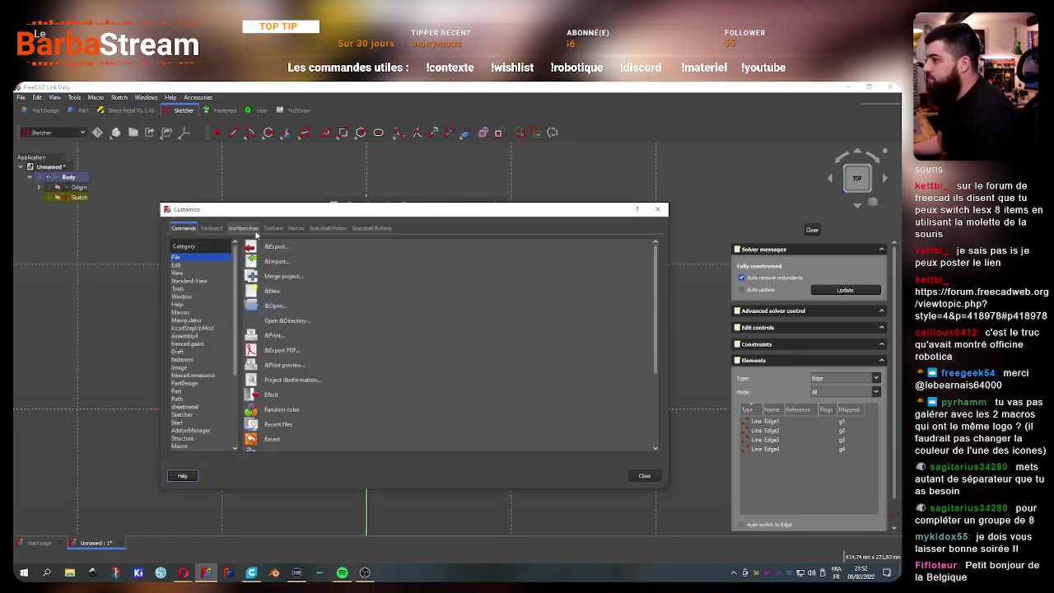
{"action": "left_click", "coordinate": [273, 228]}
{"action": "left_click", "coordinate": [416, 244]}
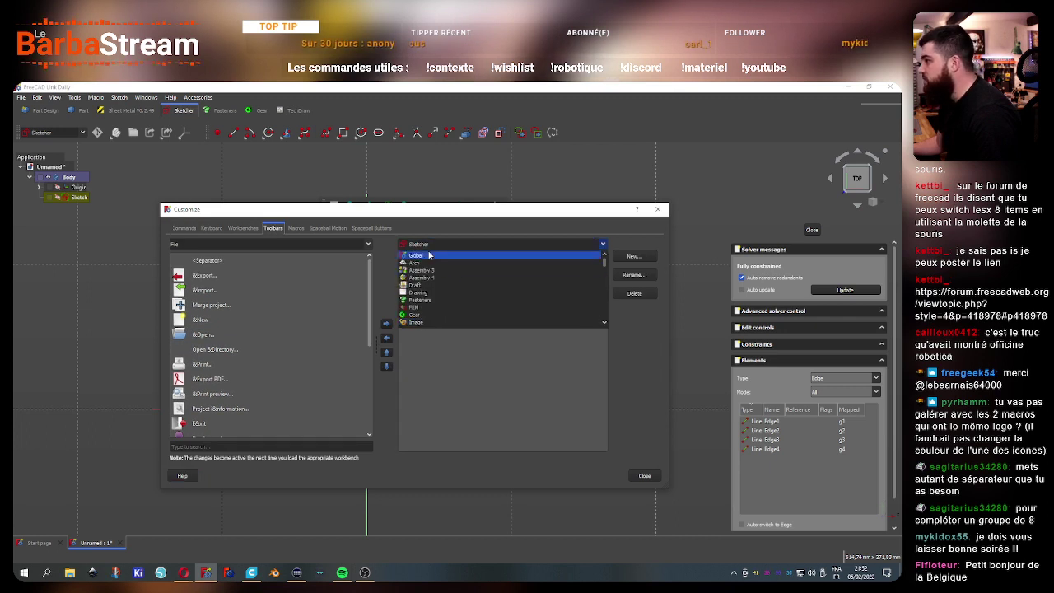
{"action": "left_click", "coordinate": [420, 250]}
Remove all three separators from BarbaMacros and close the Customize dialog
{"action": "left_click", "coordinate": [434, 303]}
{"action": "left_click", "coordinate": [403, 303]}
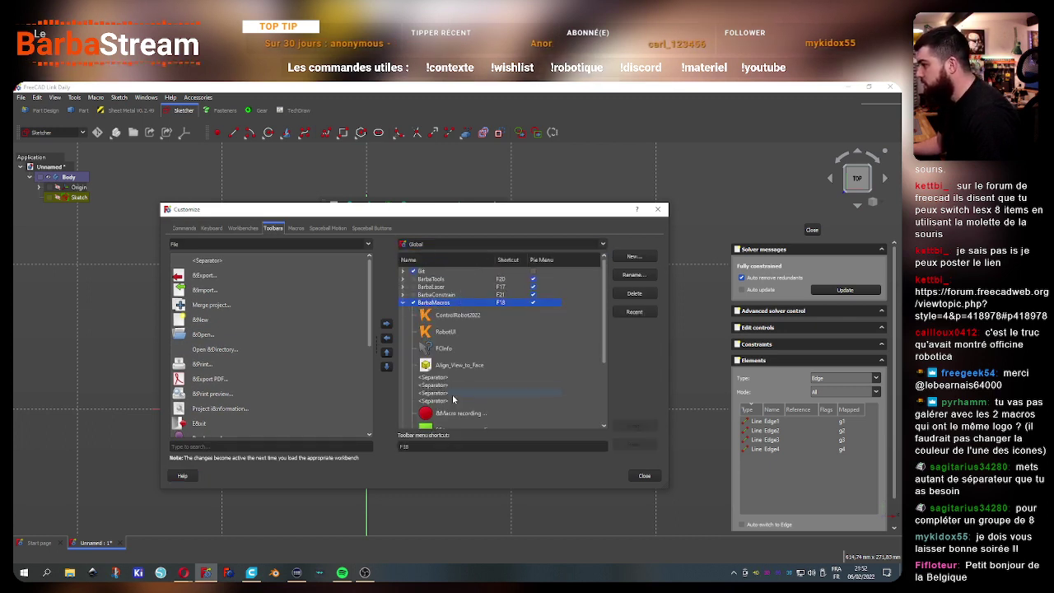
{"action": "left_click", "coordinate": [444, 378]}
{"action": "left_click", "coordinate": [386, 339]}
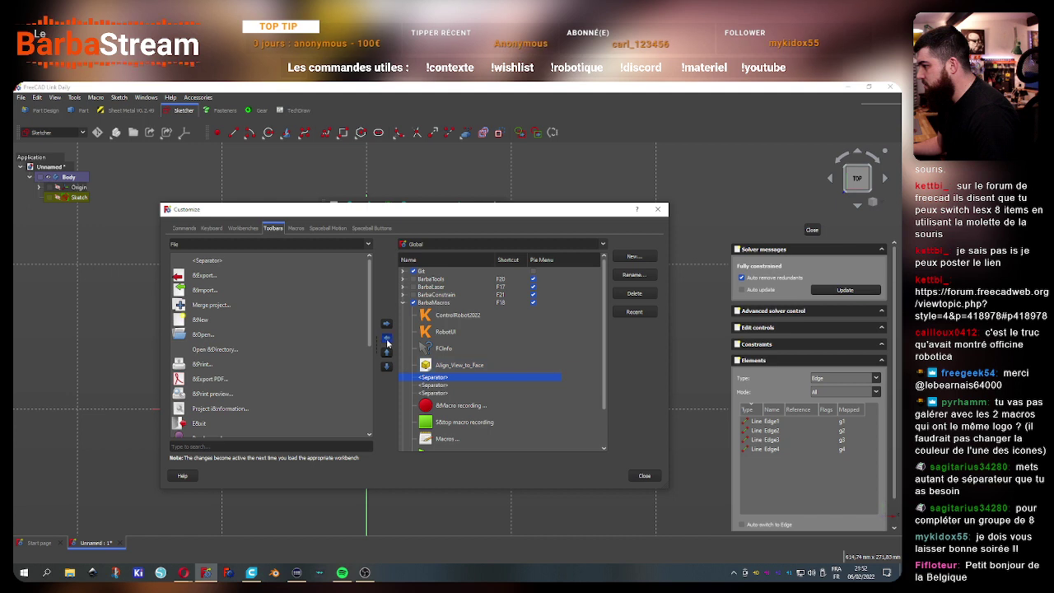
{"action": "left_click", "coordinate": [386, 338]}
{"action": "left_click", "coordinate": [386, 339]}
{"action": "left_click", "coordinate": [386, 340]}
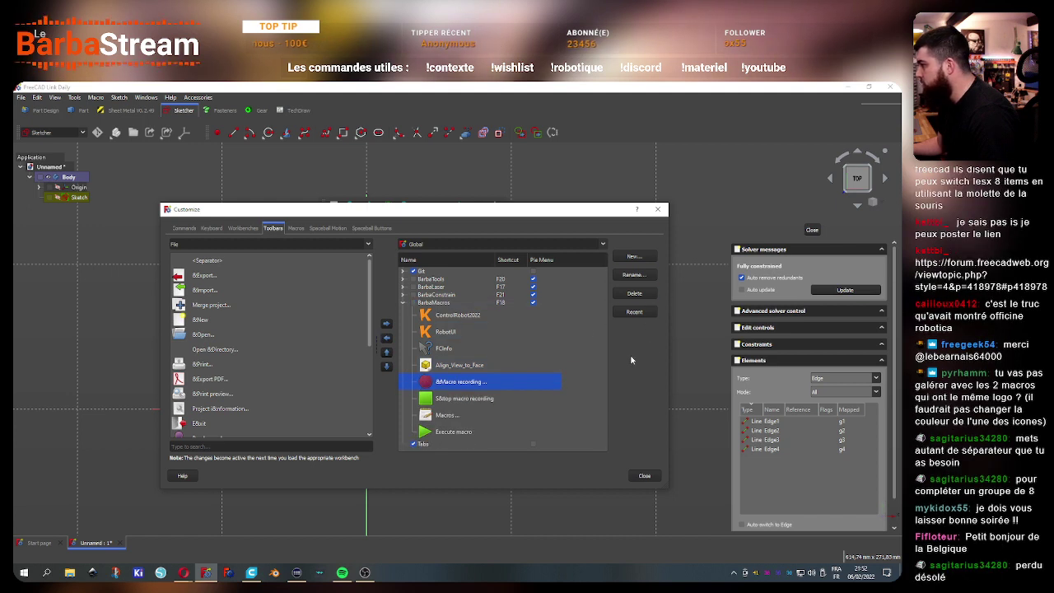
{"action": "left_click", "coordinate": [647, 477]}
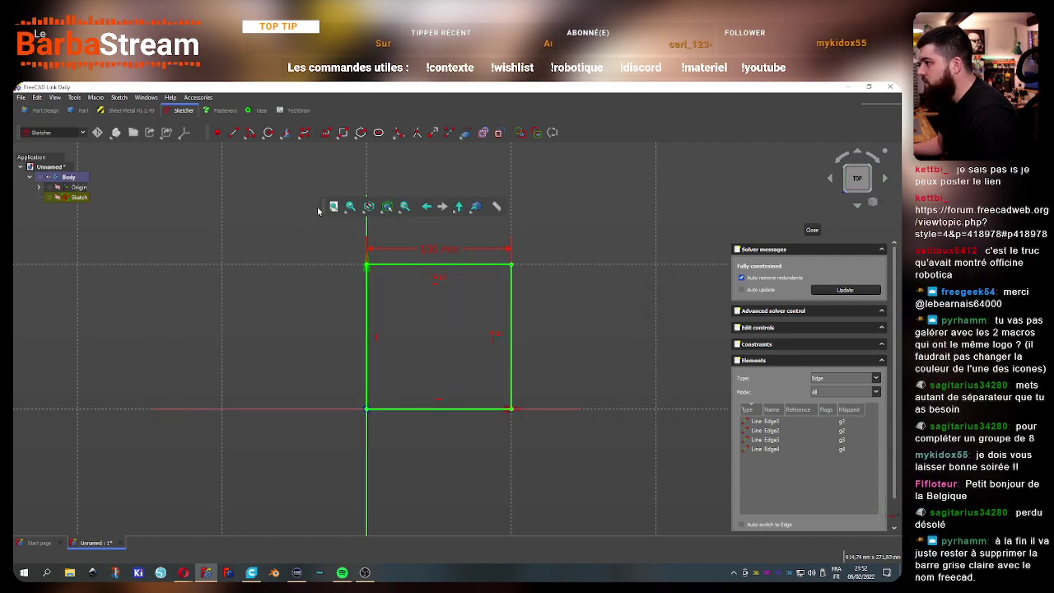
Lock the Sketcher, Sketcher geometries and Workbench toolbars in place
{"action": "left_click_drag", "start_coordinate": [305, 207], "coordinate": [209, 132]}
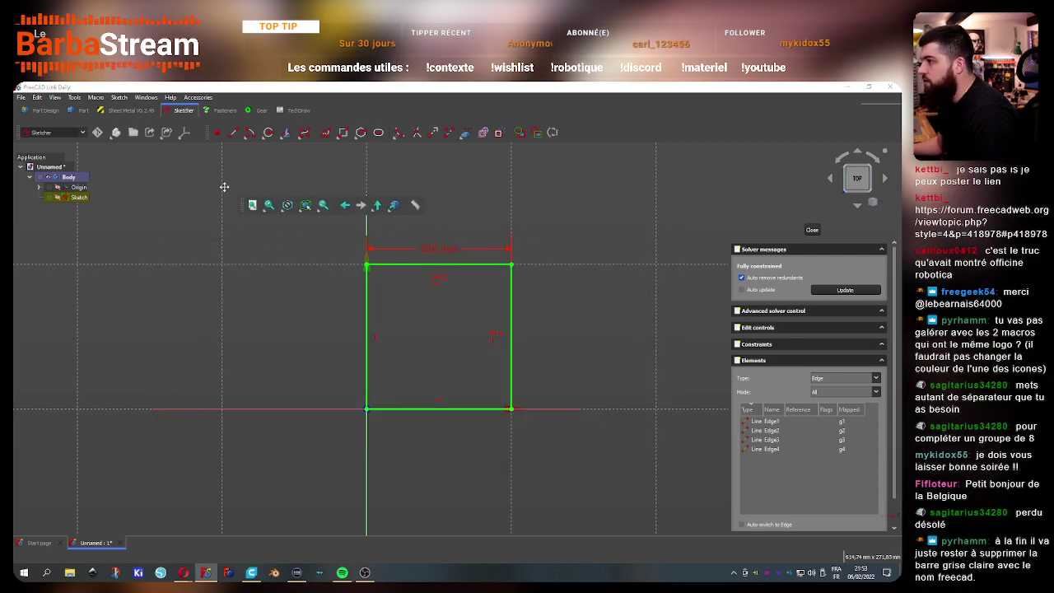
{"action": "right_click", "coordinate": [596, 135]}
{"action": "mouse_move", "coordinate": [633, 331]}
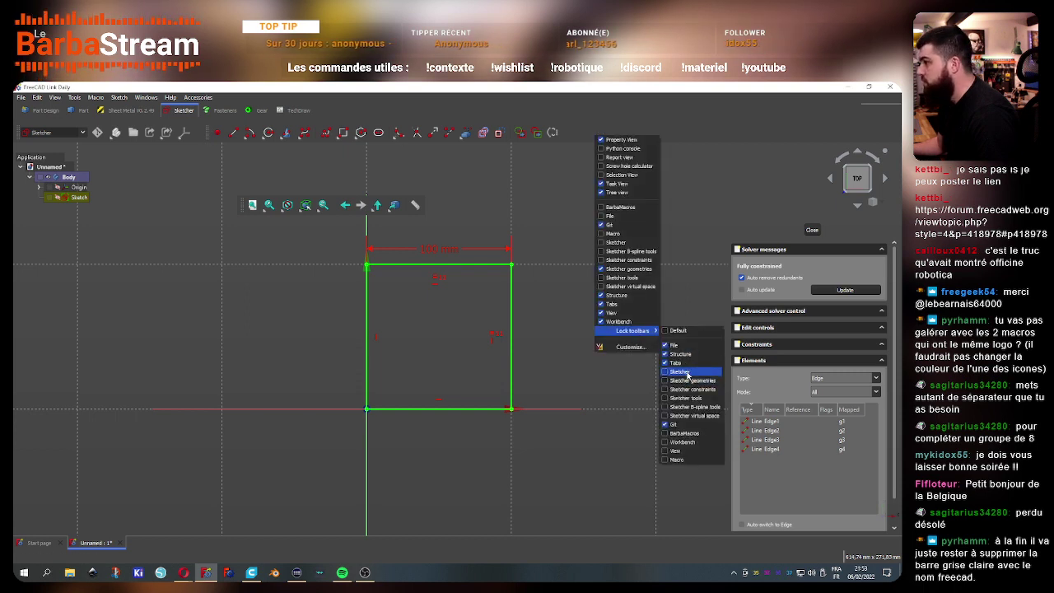
{"action": "left_click", "coordinate": [677, 372]}
{"action": "left_click", "coordinate": [690, 381]}
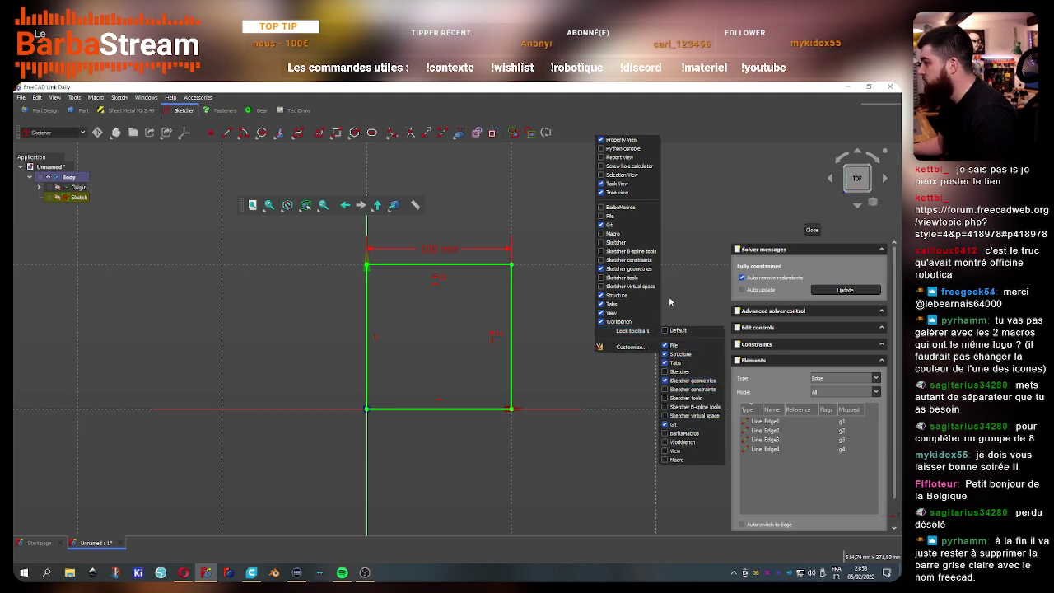
{"action": "left_click", "coordinate": [556, 148]}
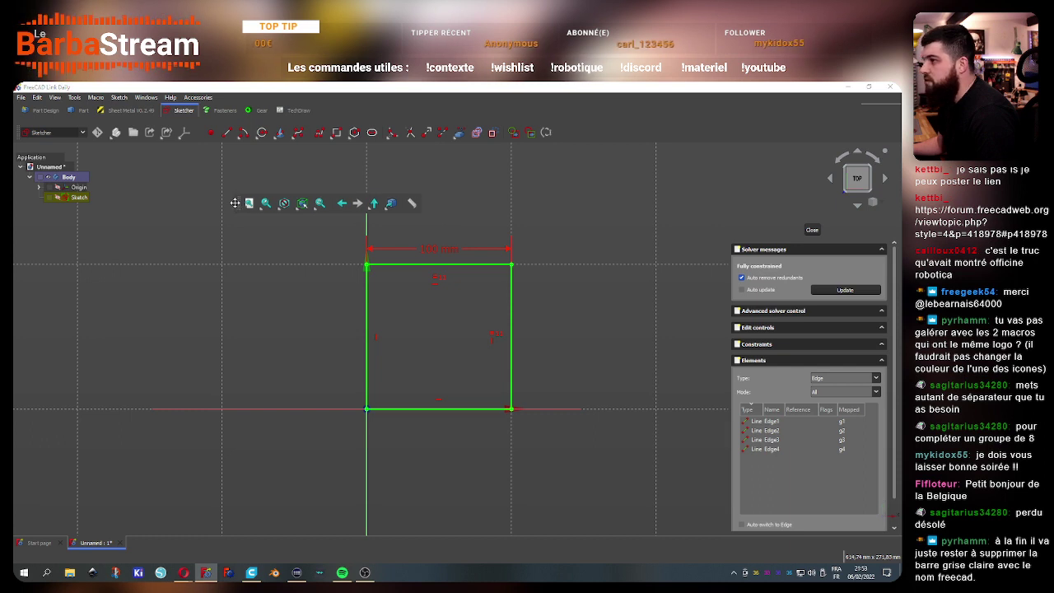
{"action": "right_click", "coordinate": [573, 130]}
{"action": "mouse_move", "coordinate": [611, 327]}
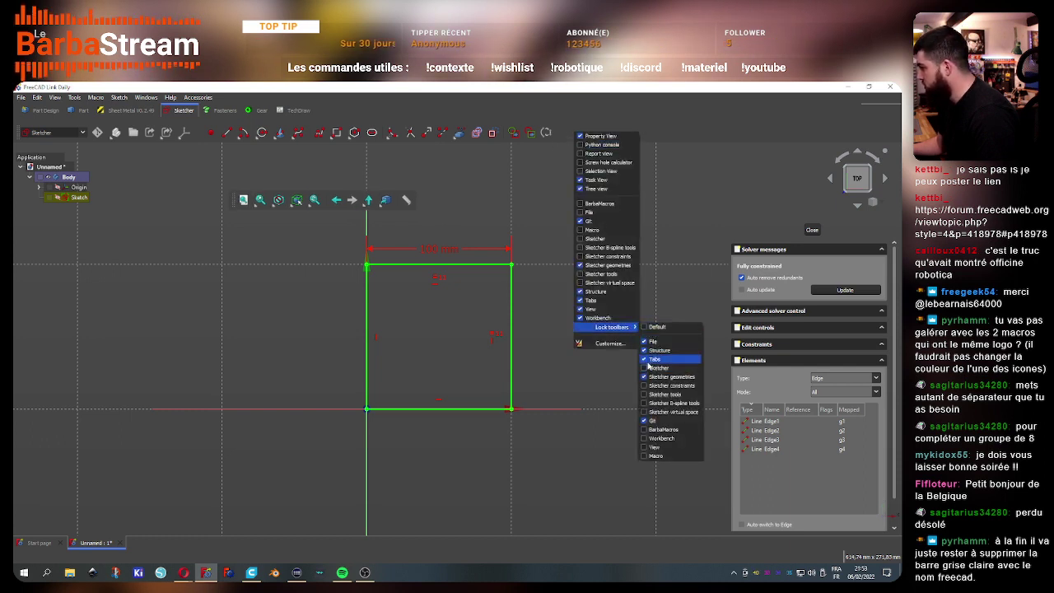
{"action": "left_click", "coordinate": [644, 440]}
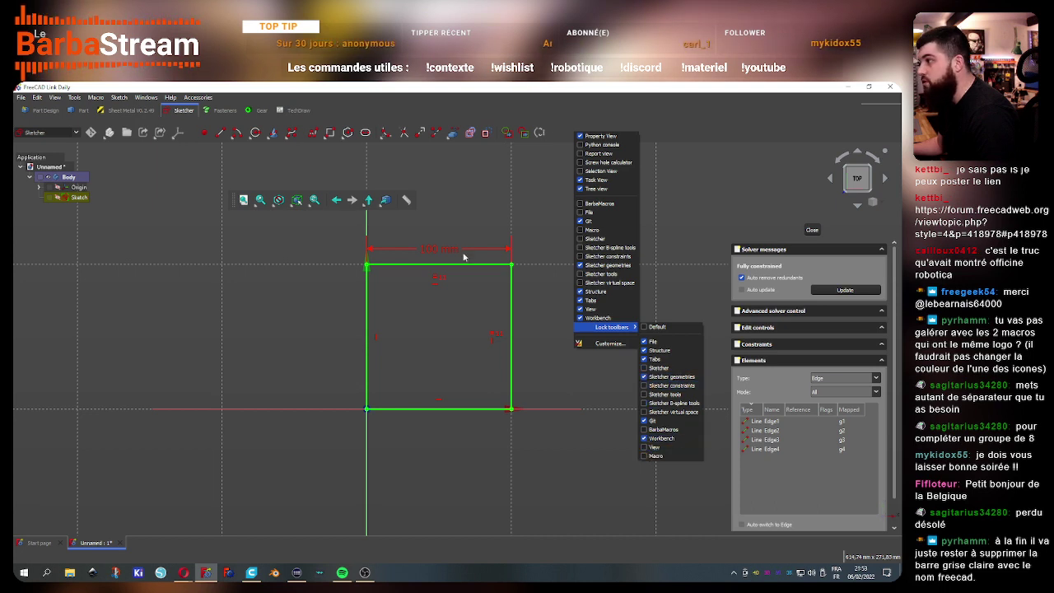
{"action": "left_click", "coordinate": [479, 195]}
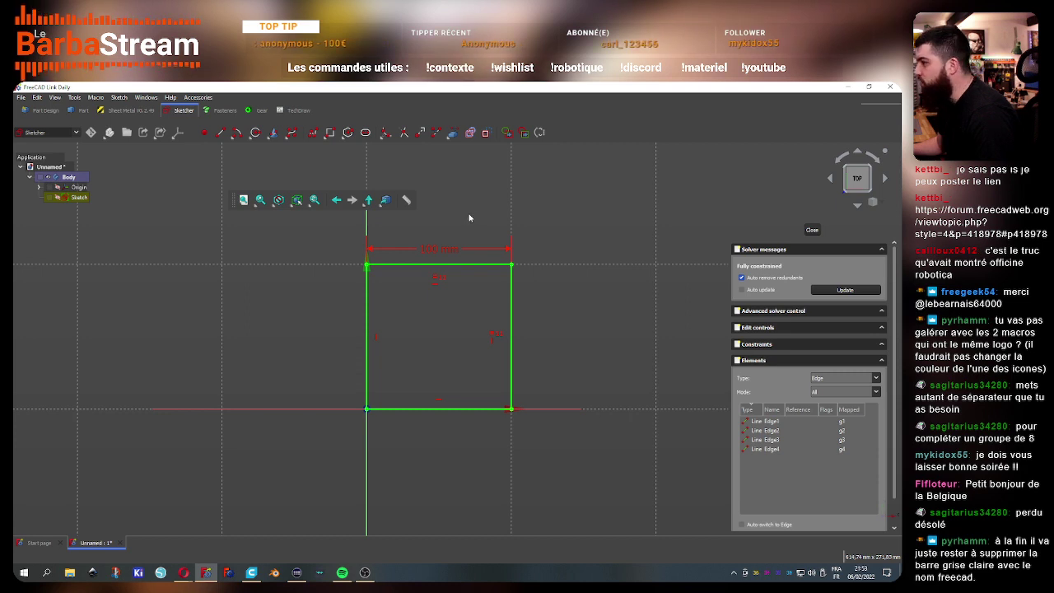
Drag the floating view toolbar to a new spot over the sketch canvas
{"action": "mouse_move", "coordinate": [238, 199]}
{"action": "left_mouse_down"}
{"action": "mouse_move", "coordinate": [286, 167]}
{"action": "mouse_move", "coordinate": [272, 200]}
{"action": "left_mouse_up"}
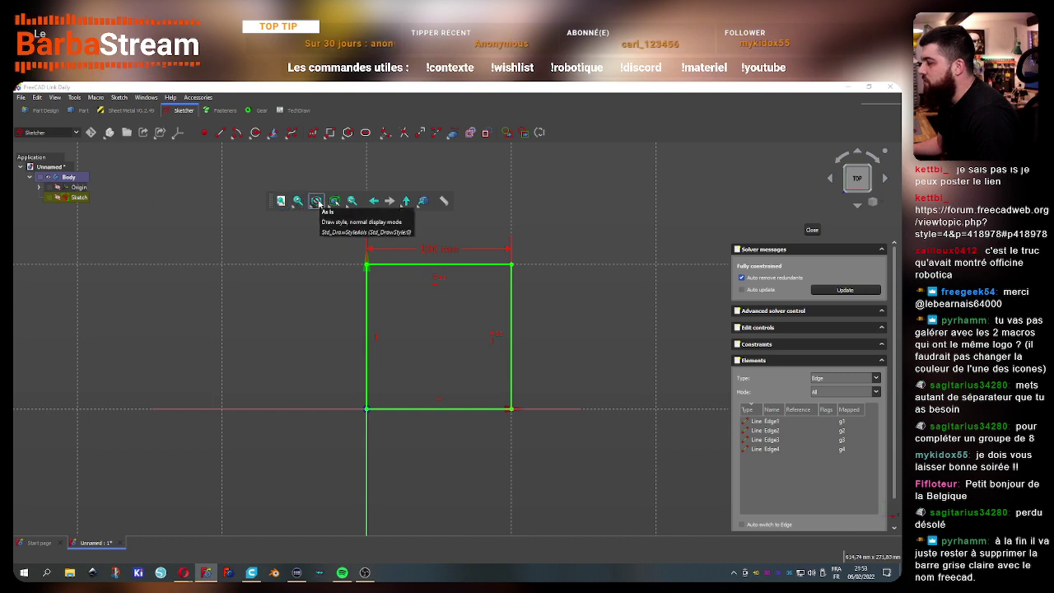
{"action": "left_click", "coordinate": [318, 203]}
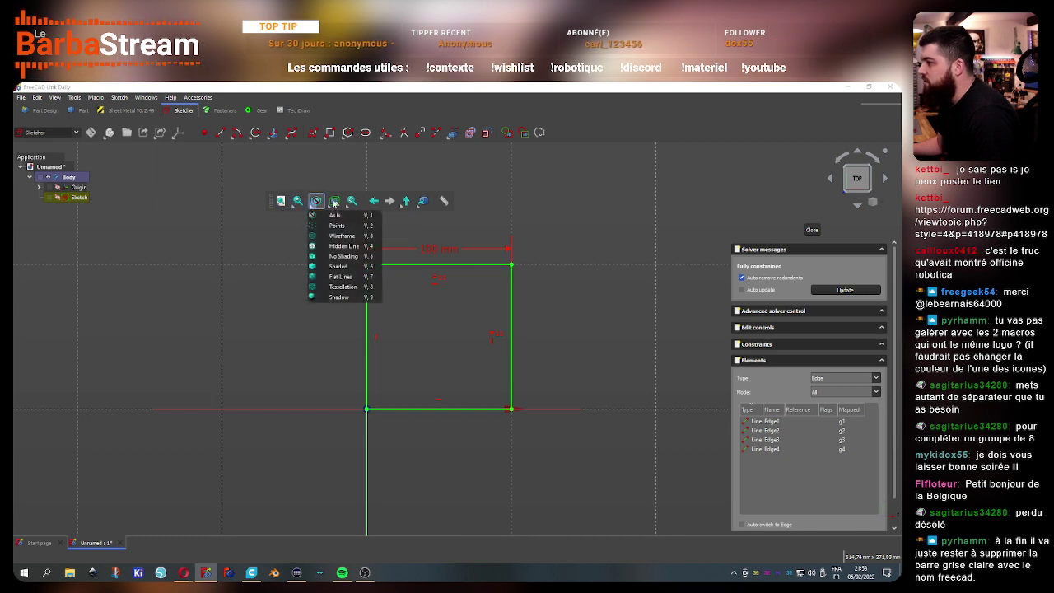
{"action": "left_click", "coordinate": [359, 209]}
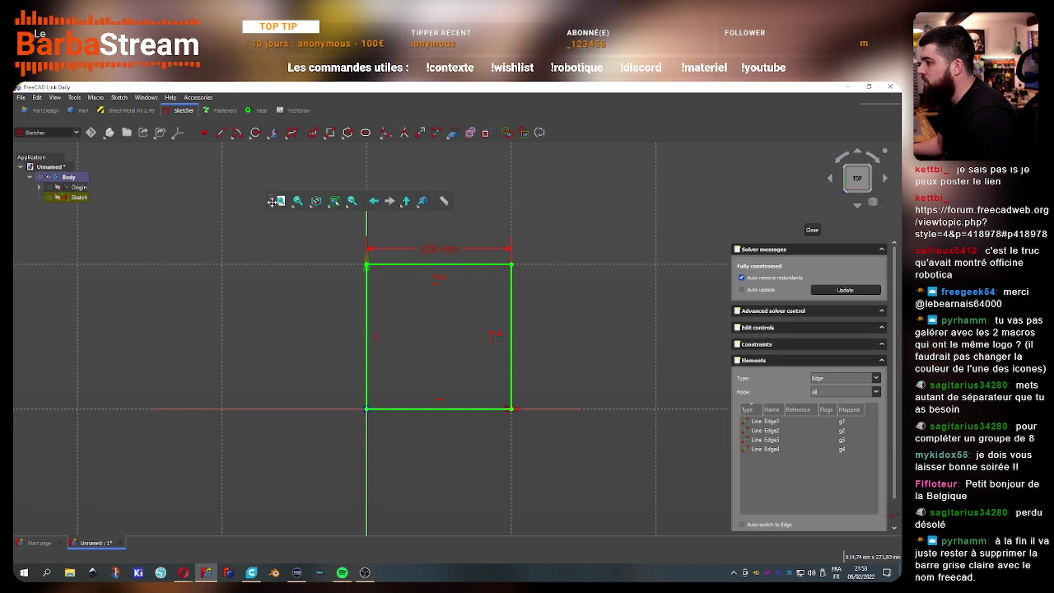
{"action": "mouse_move", "coordinate": [271, 201]}
{"action": "left_mouse_down"}
{"action": "mouse_move", "coordinate": [256, 235]}
{"action": "mouse_move", "coordinate": [20, 152]}
{"action": "mouse_move", "coordinate": [581, 199]}
{"action": "left_mouse_up"}
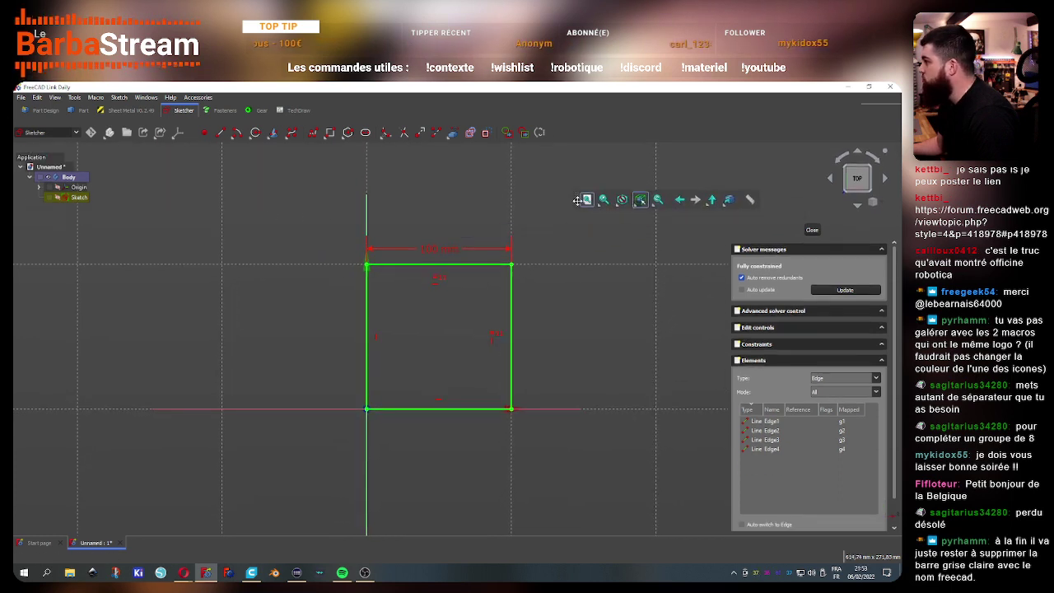
Create a new Global toolbar named BarbaView in Customize > Toolbars
{"action": "left_click", "coordinate": [74, 98]}
{"action": "left_click", "coordinate": [122, 294]}
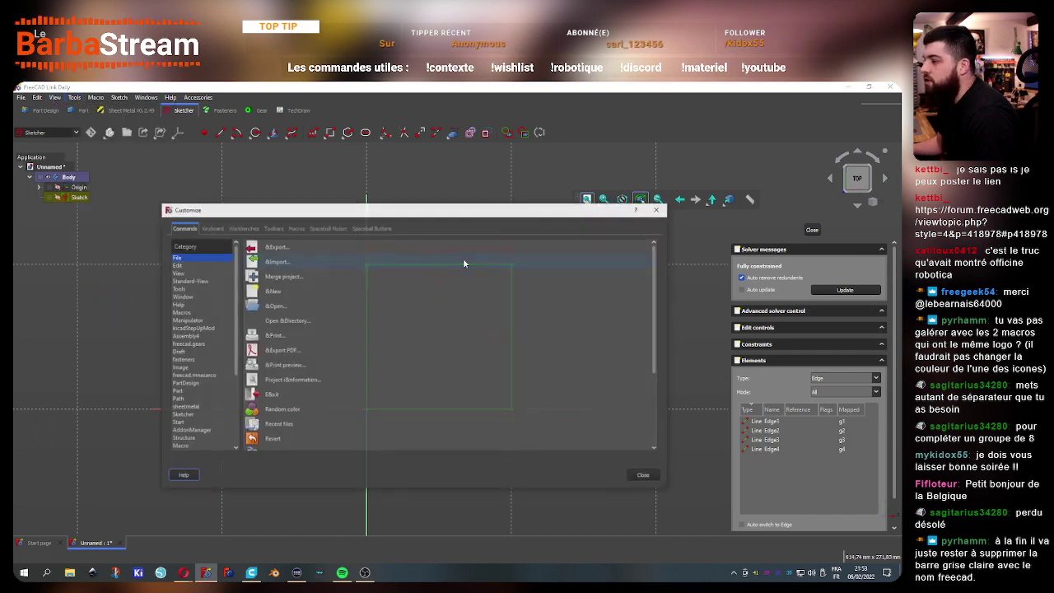
{"action": "left_click", "coordinate": [274, 228]}
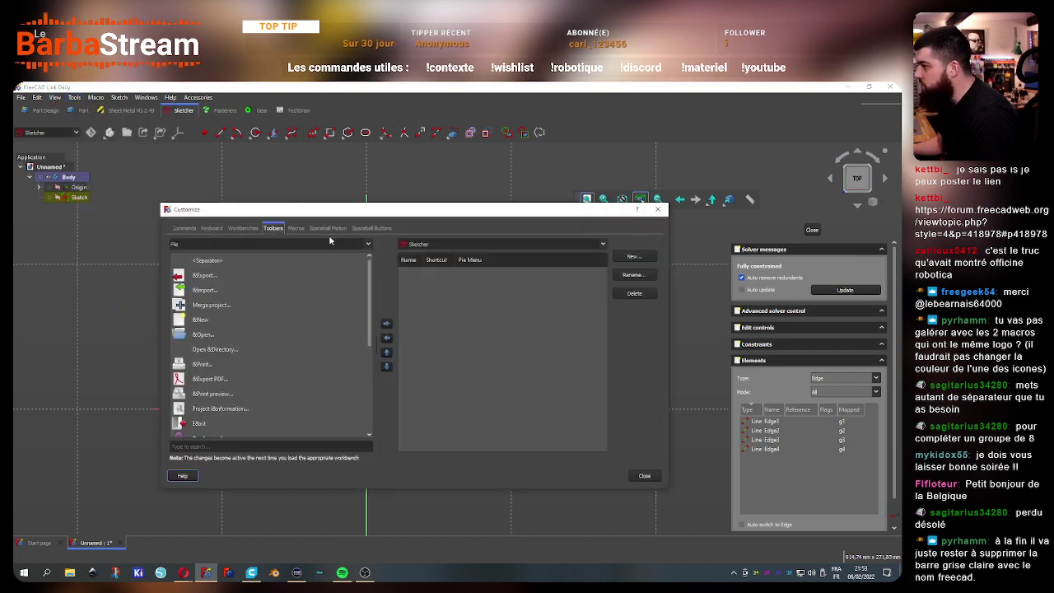
{"action": "left_click", "coordinate": [469, 244]}
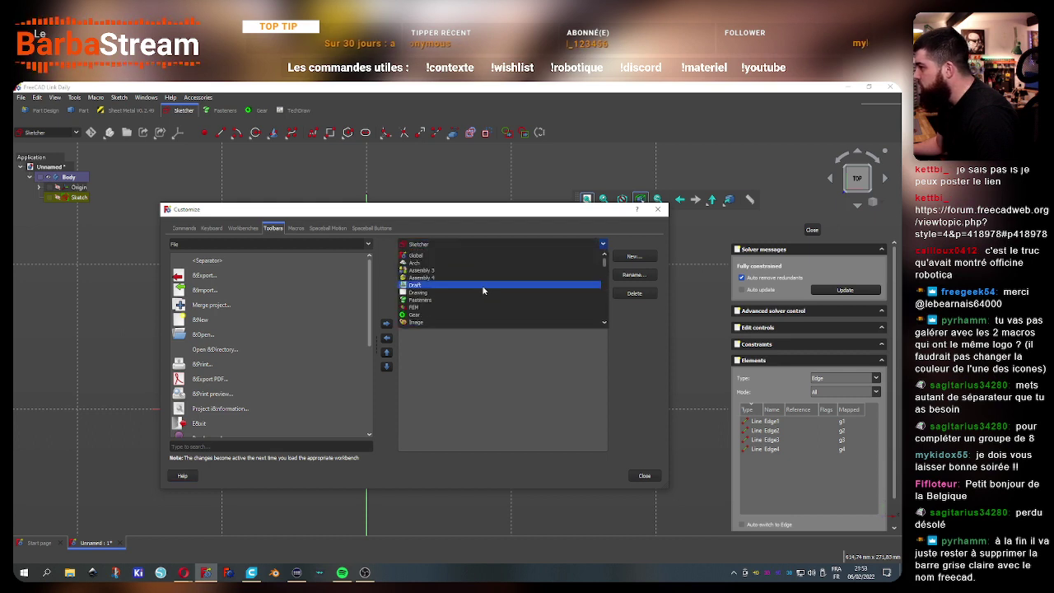
{"action": "left_click", "coordinate": [431, 258]}
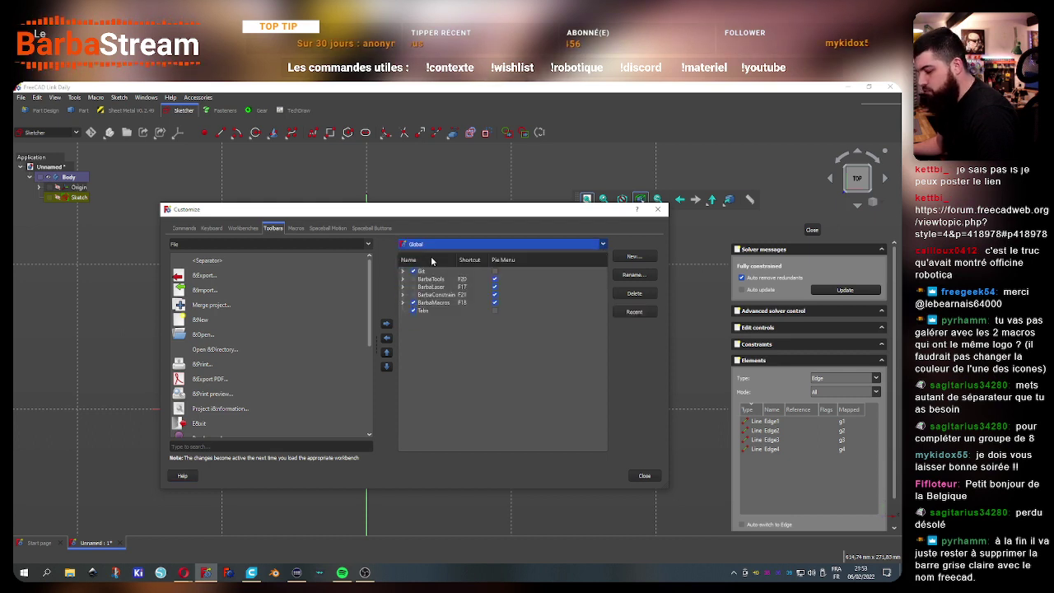
{"action": "left_click", "coordinate": [634, 257]}
{"action": "type", "text": "Bar"}
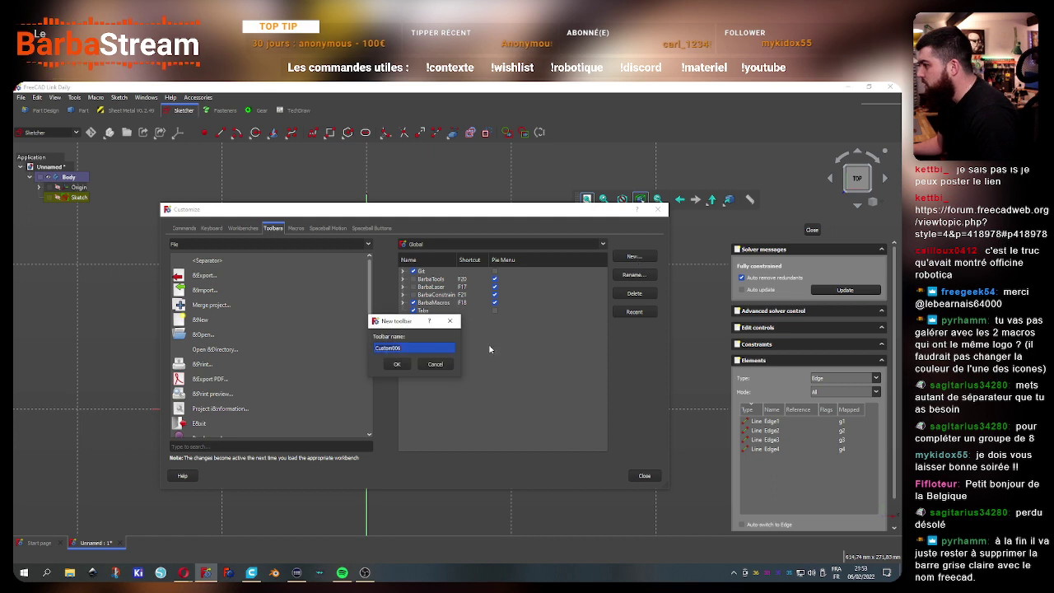
{"action": "type", "text": "baNew"}
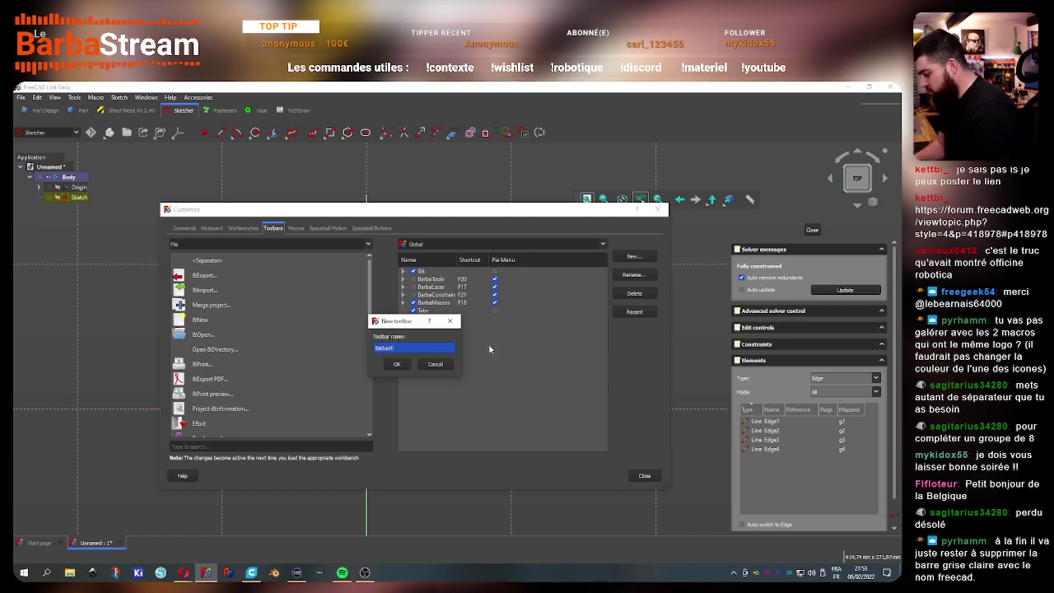
{"action": "left_click", "coordinate": [398, 365]}
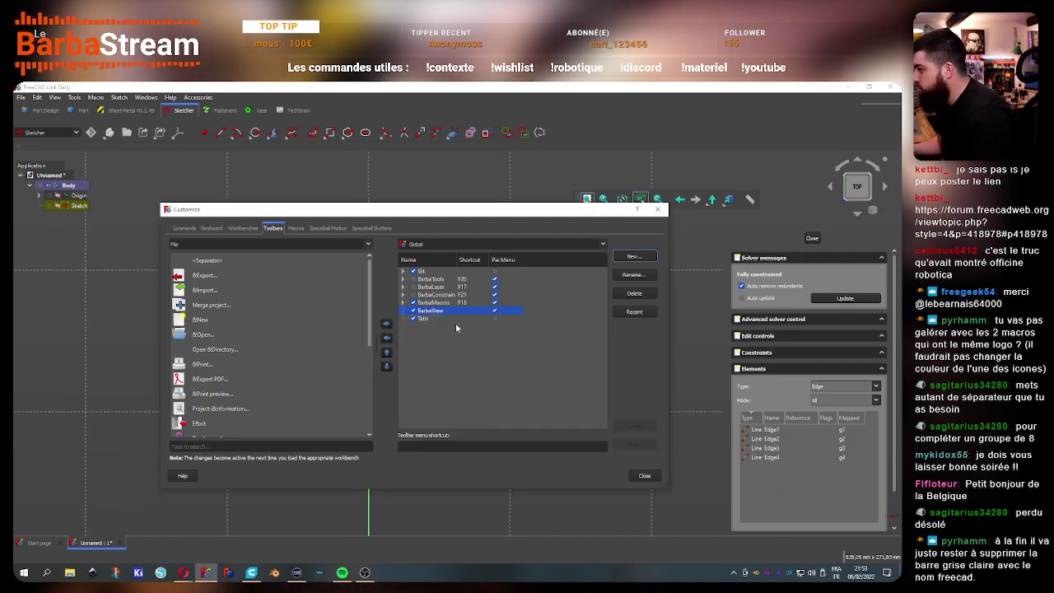
Search commands for 'fit' and add Fit all to the BarbaView toolbar
{"action": "left_click_drag", "start_coordinate": [524, 211], "coordinate": [412, 174]}
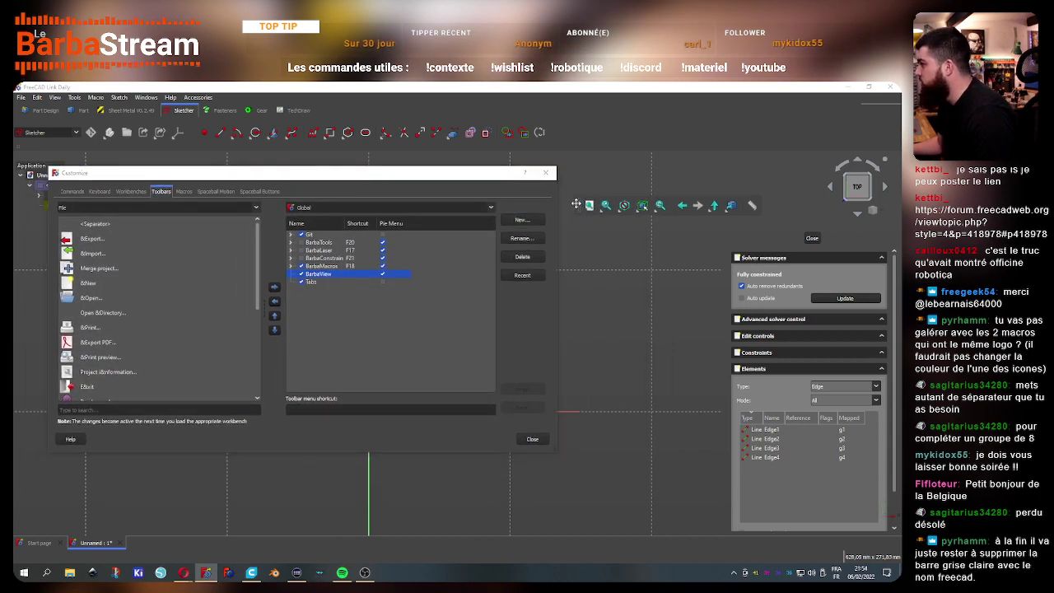
{"action": "left_click_drag", "start_coordinate": [603, 199], "coordinate": [607, 205]}
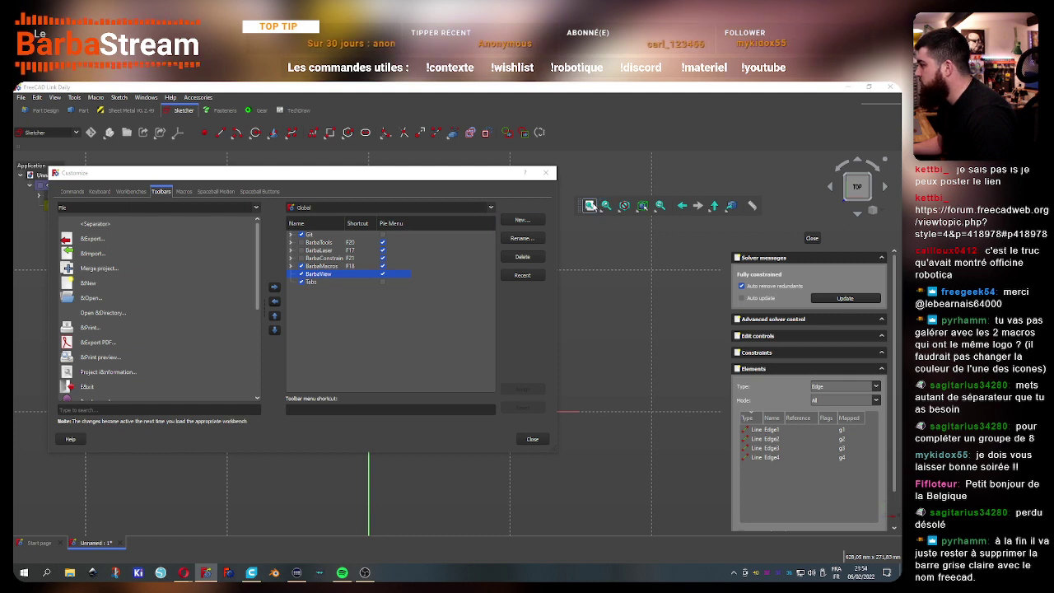
{"action": "left_click", "coordinate": [209, 409]}
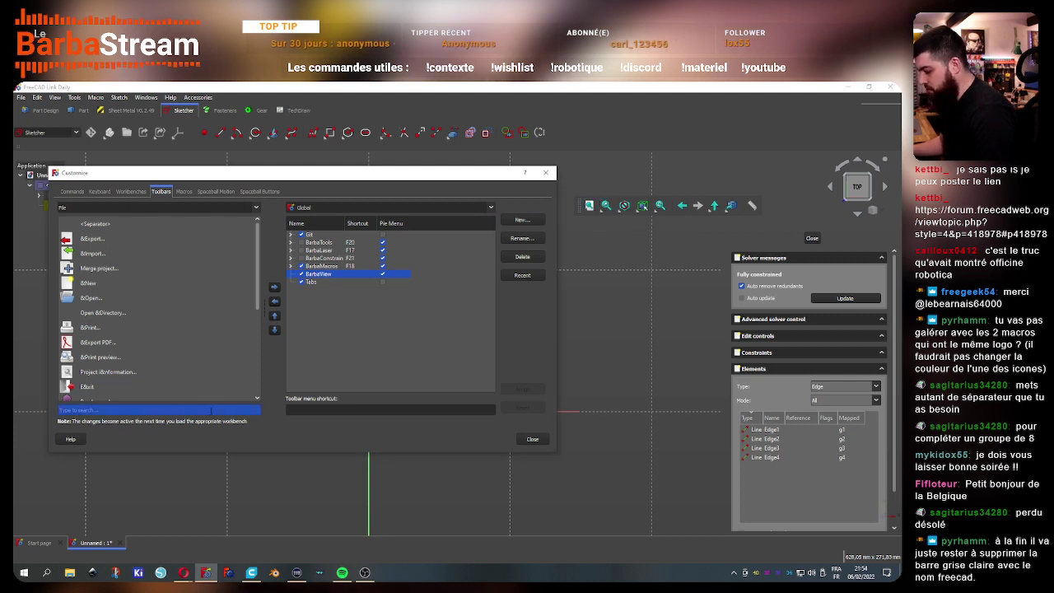
{"action": "type", "text": "fit"}
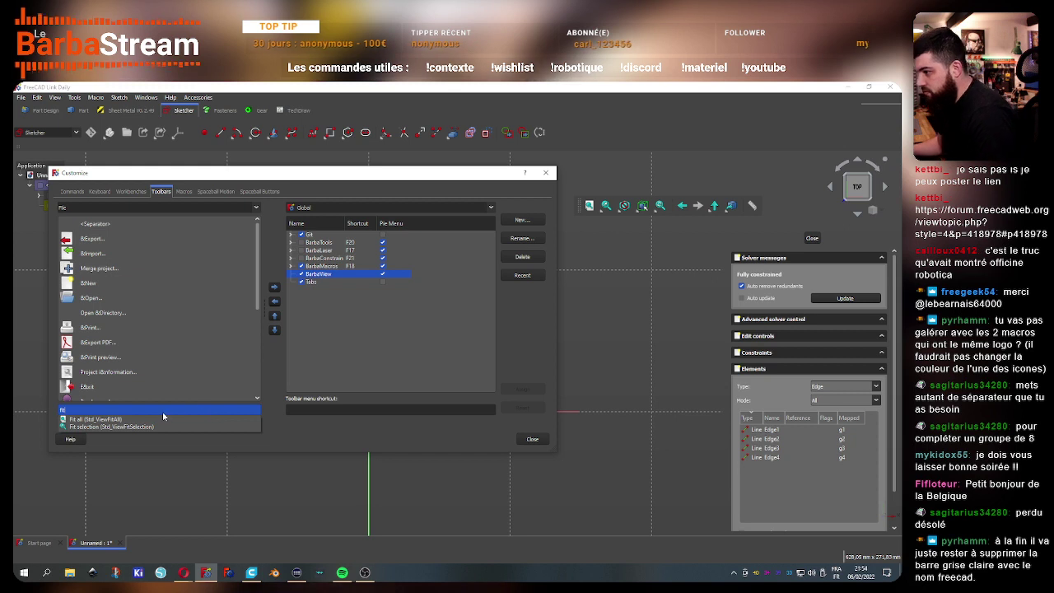
{"action": "left_click", "coordinate": [164, 421]}
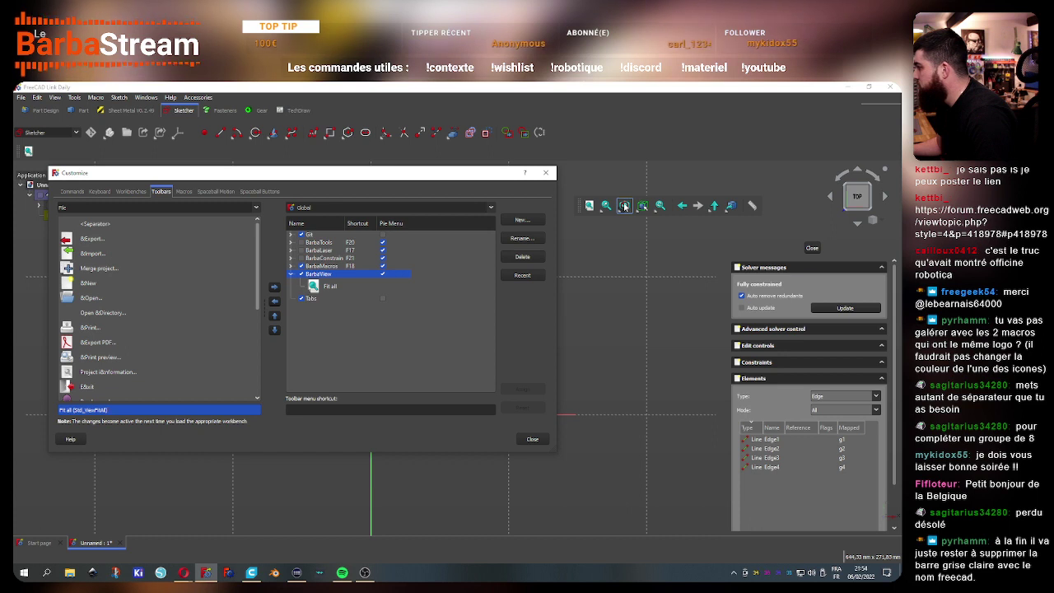
Try the Draw style list and view orientation menu, move the view toolbar, then delete BarbaView
{"action": "left_click", "coordinate": [581, 205]}
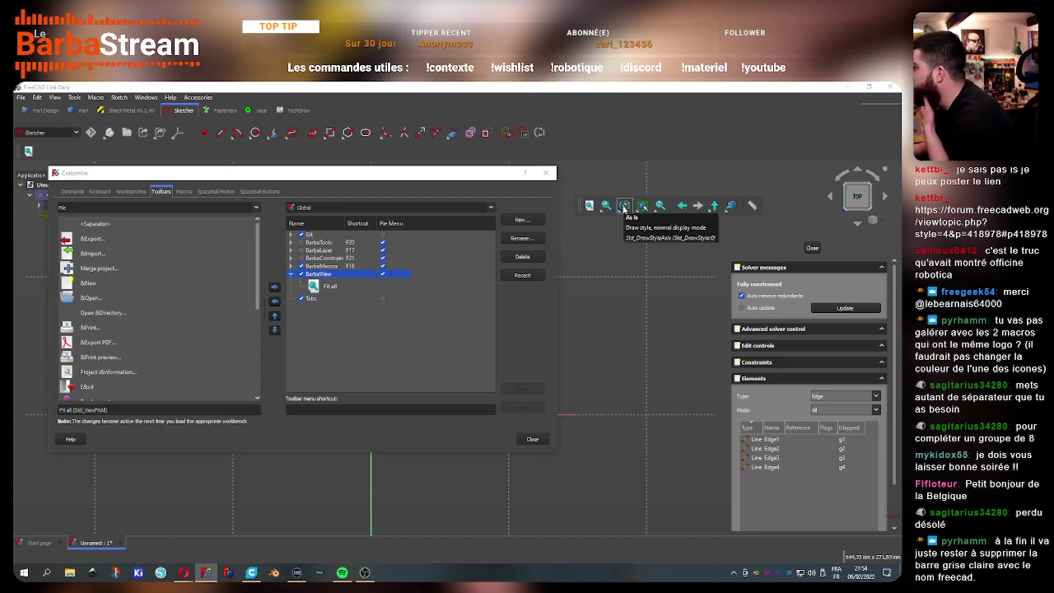
{"action": "left_click", "coordinate": [623, 208]}
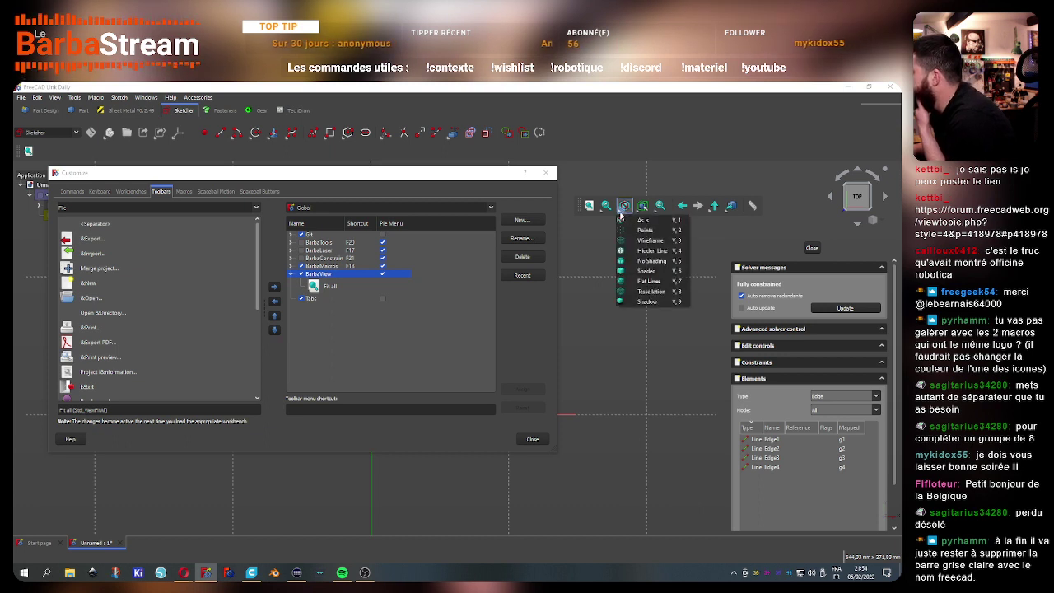
{"action": "left_click", "coordinate": [565, 243]}
{"action": "right_click", "coordinate": [884, 223]}
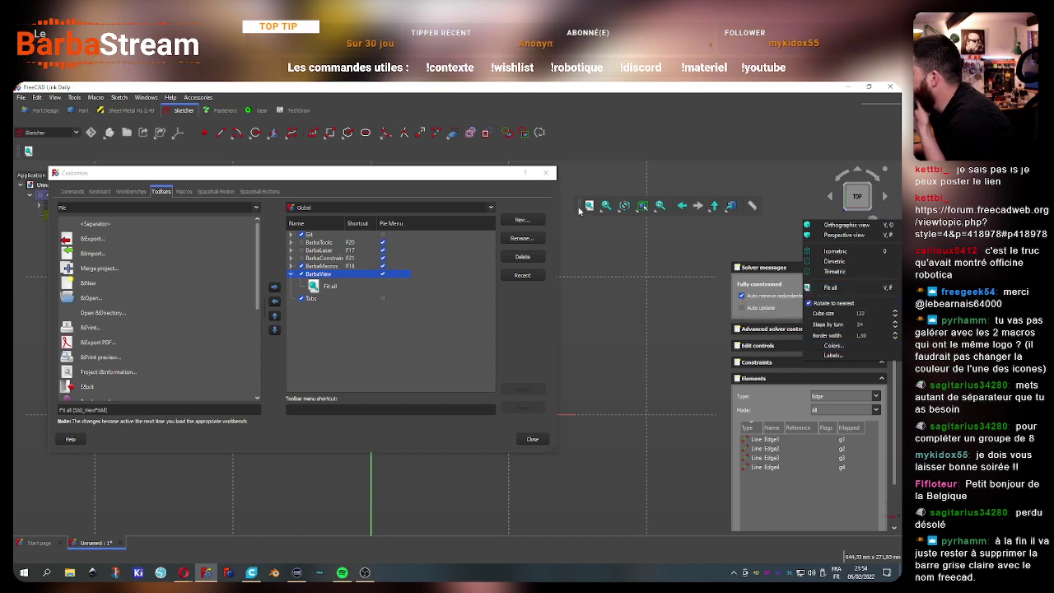
{"action": "left_click", "coordinate": [828, 290]}
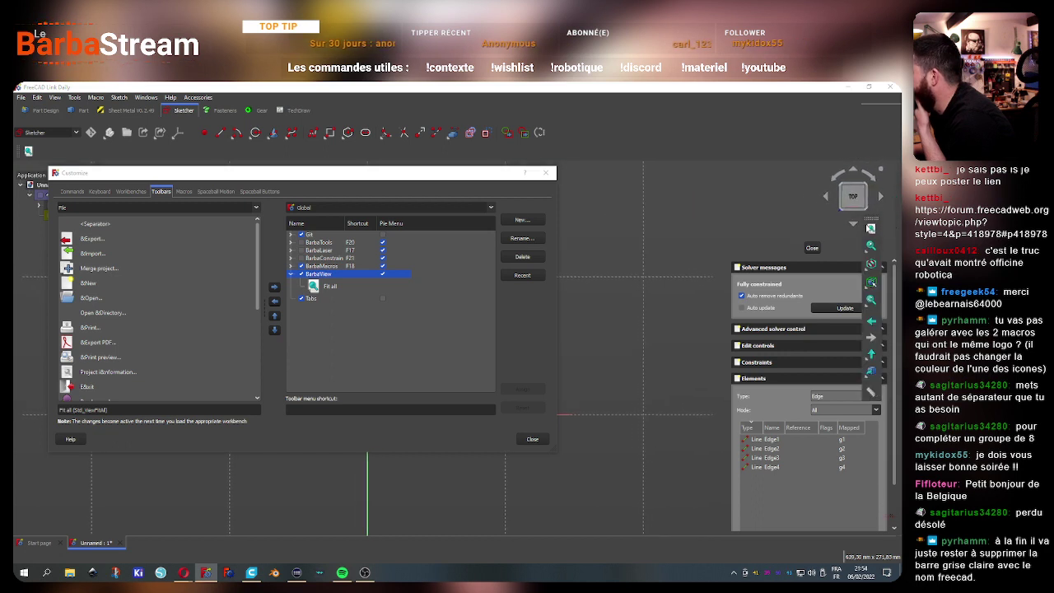
{"action": "mouse_move", "coordinate": [863, 216]}
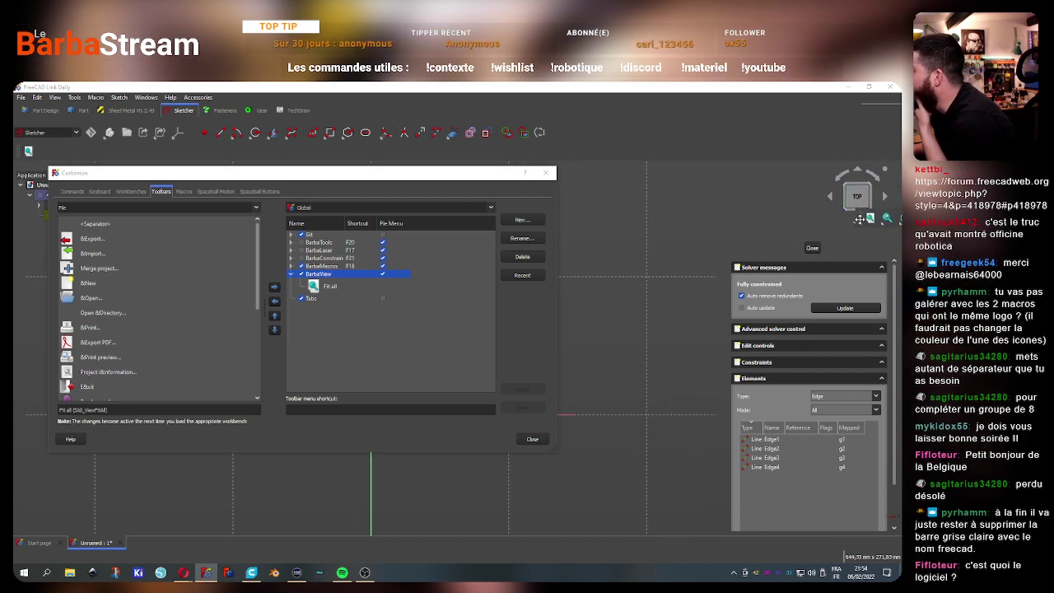
{"action": "mouse_move", "coordinate": [837, 212]}
{"action": "left_mouse_down"}
{"action": "mouse_move", "coordinate": [547, 499]}
{"action": "mouse_move", "coordinate": [526, 554]}
{"action": "left_mouse_up"}
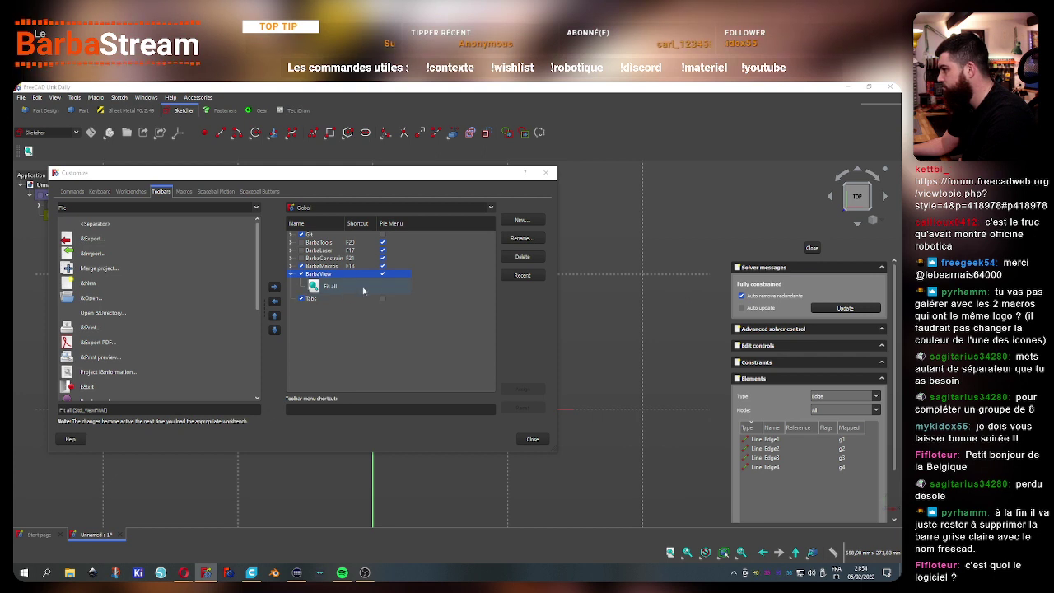
{"action": "left_click", "coordinate": [522, 256]}
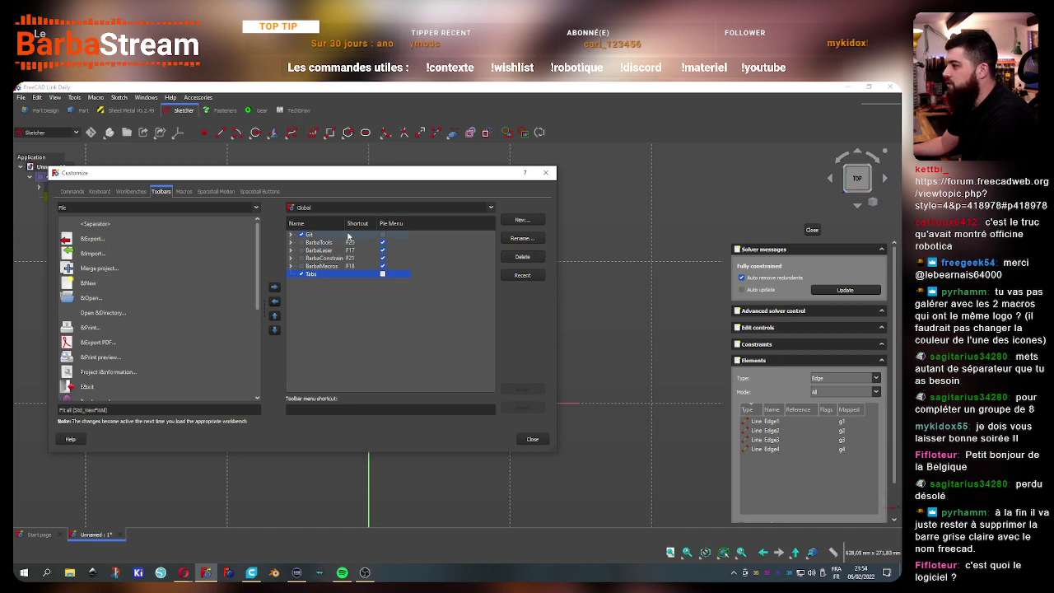
Close FreeCAD's Customize dialog and view Stream Deck's F21 shortcut key setup
{"action": "left_click", "coordinate": [532, 439]}
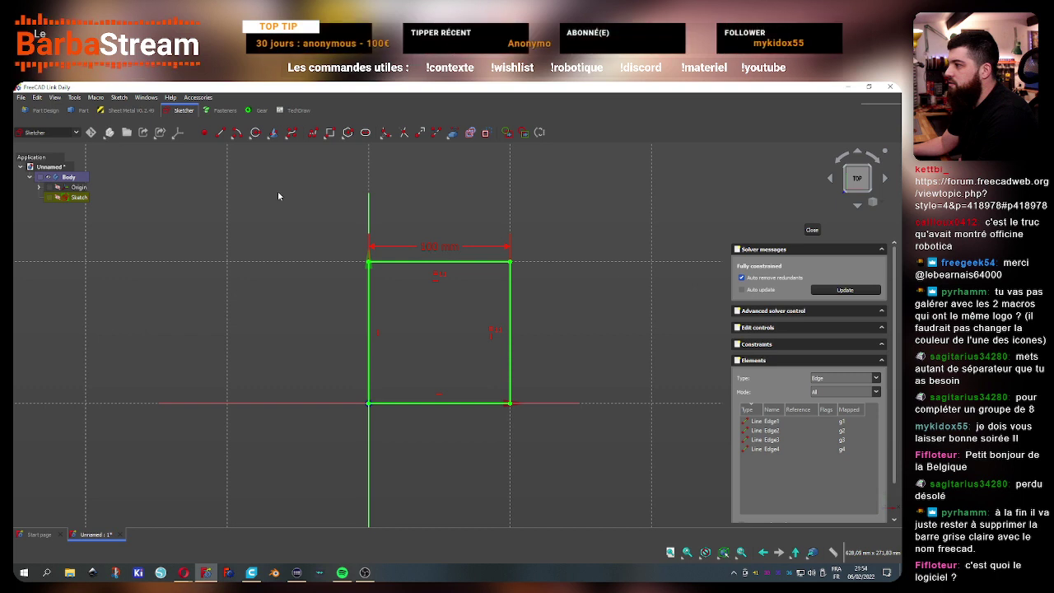
{"action": "scroll", "coordinate": [462, 368], "scroll_direction": "down", "scroll_amount": 2}
{"action": "scroll", "coordinate": [462, 368], "scroll_direction": "up", "scroll_amount": 3}
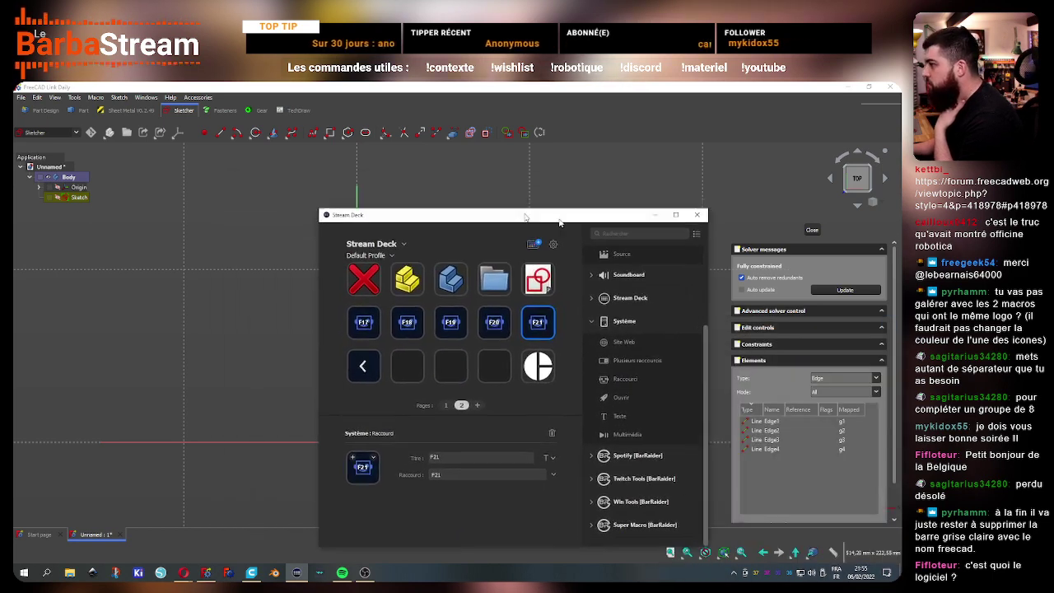
Test the F21 macros, F22 view and F23 constraint pie menus, closing each one
{"action": "key", "text": "F21"}
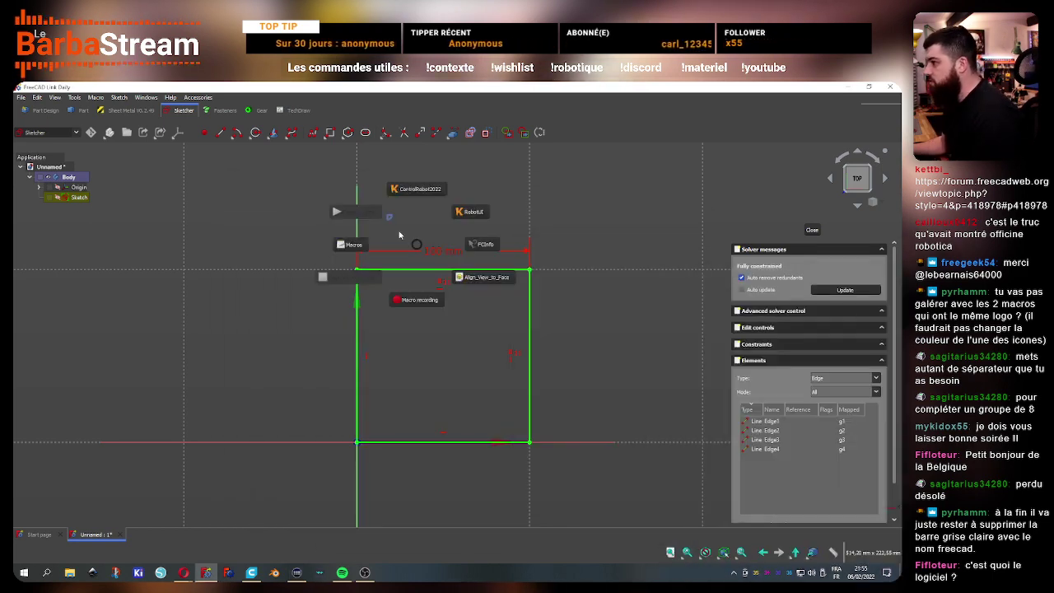
{"action": "left_click", "coordinate": [416, 244]}
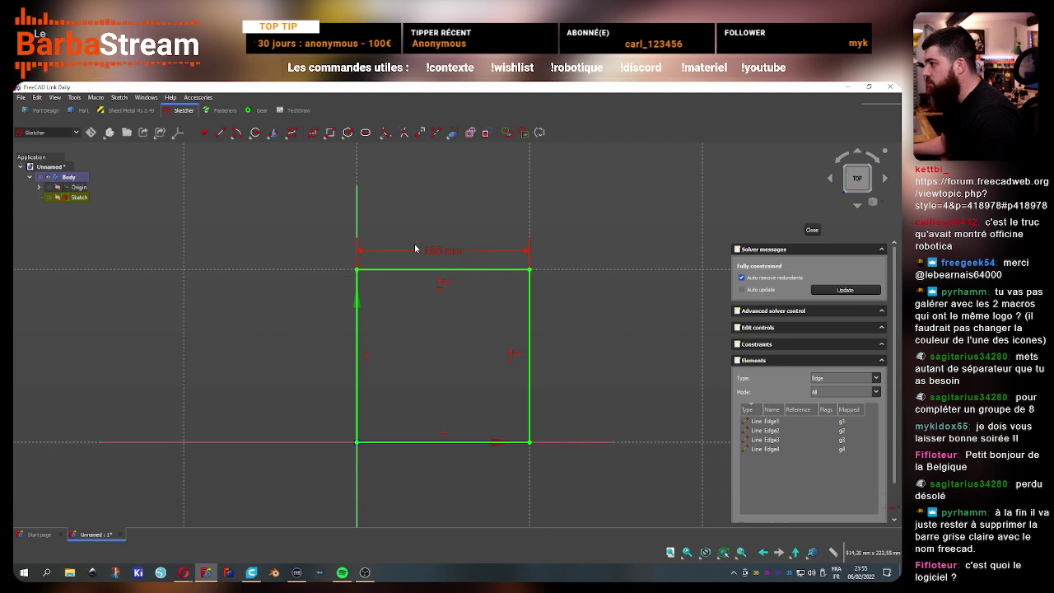
{"action": "key", "text": "F22"}
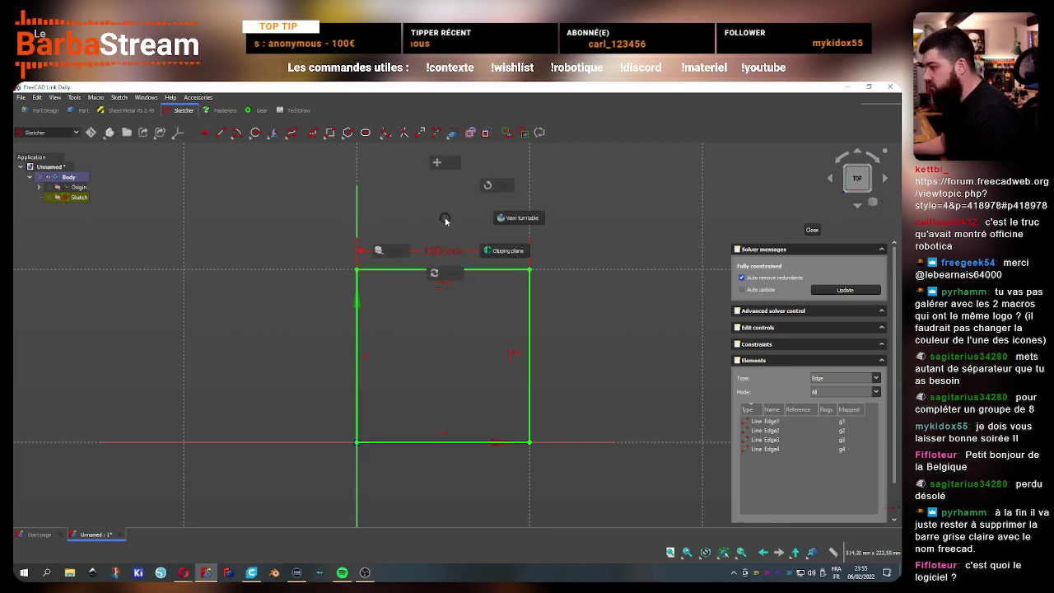
{"action": "left_click", "coordinate": [444, 218]}
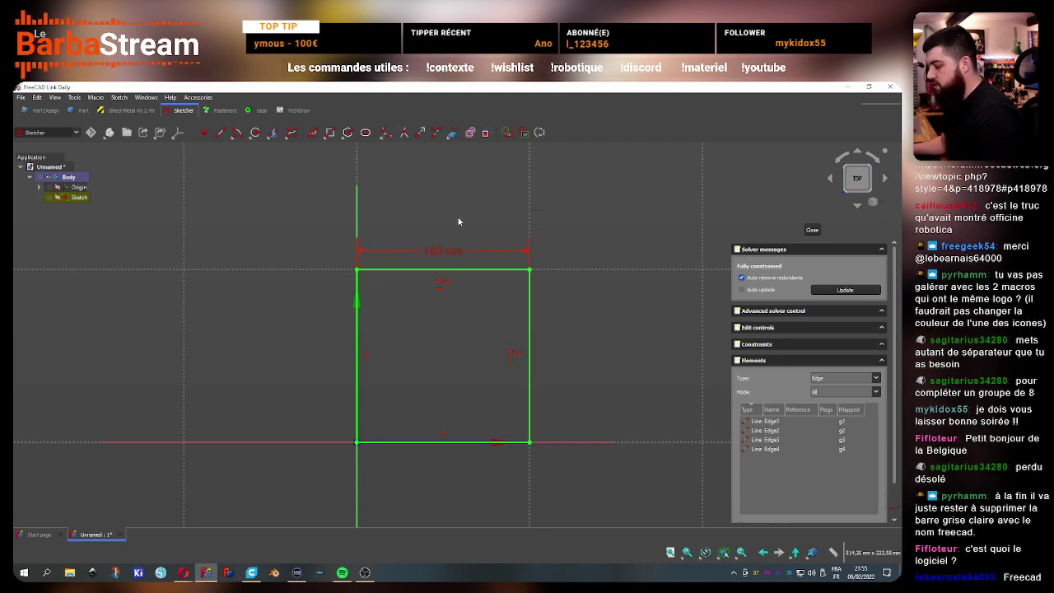
{"action": "key", "text": "F23"}
{"action": "left_click", "coordinate": [453, 216]}
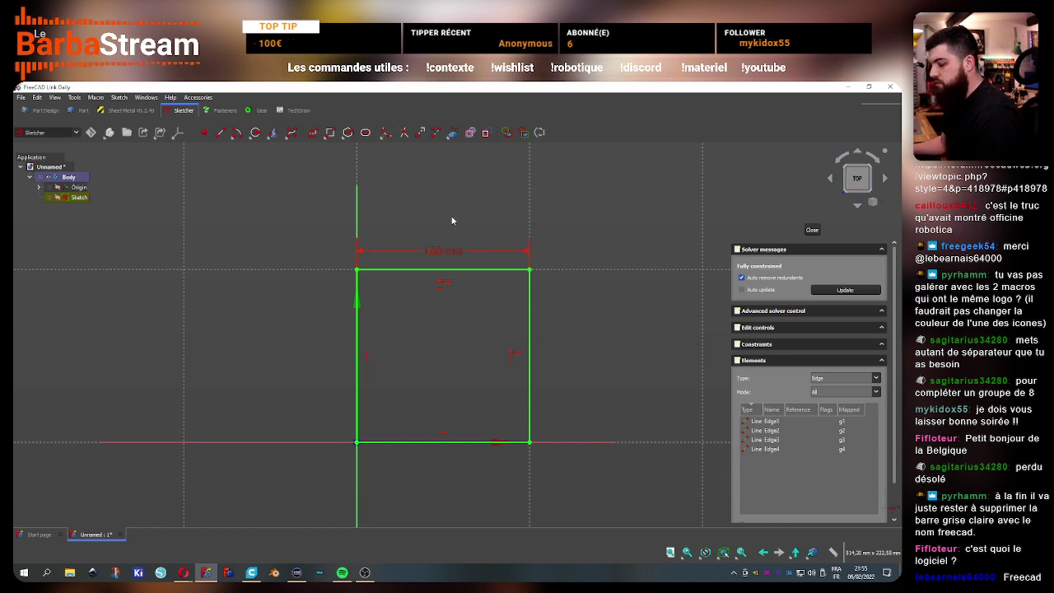
{"action": "key", "text": "F23"}
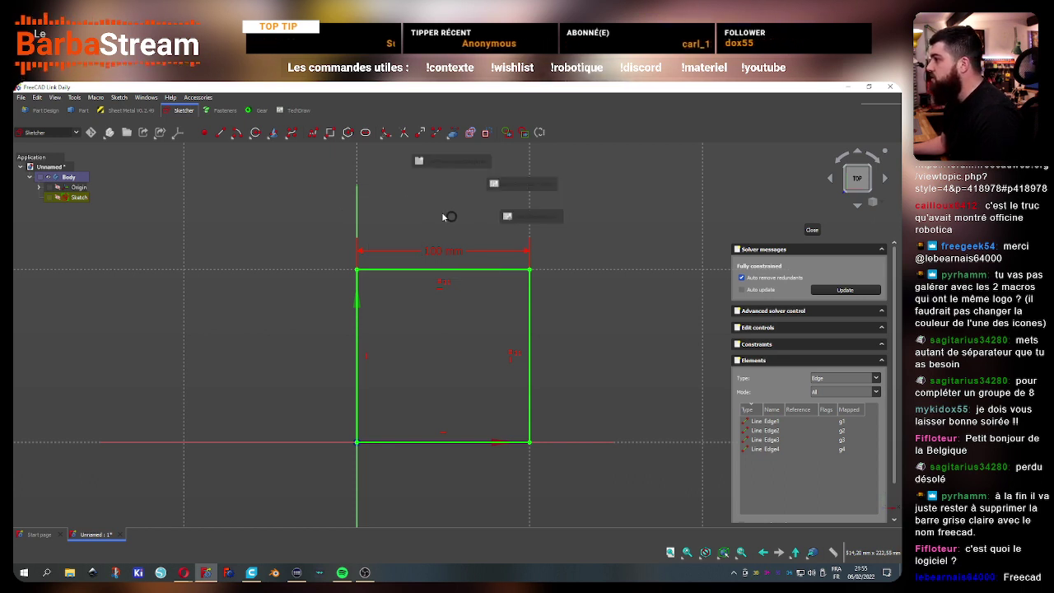
{"action": "left_click", "coordinate": [442, 216]}
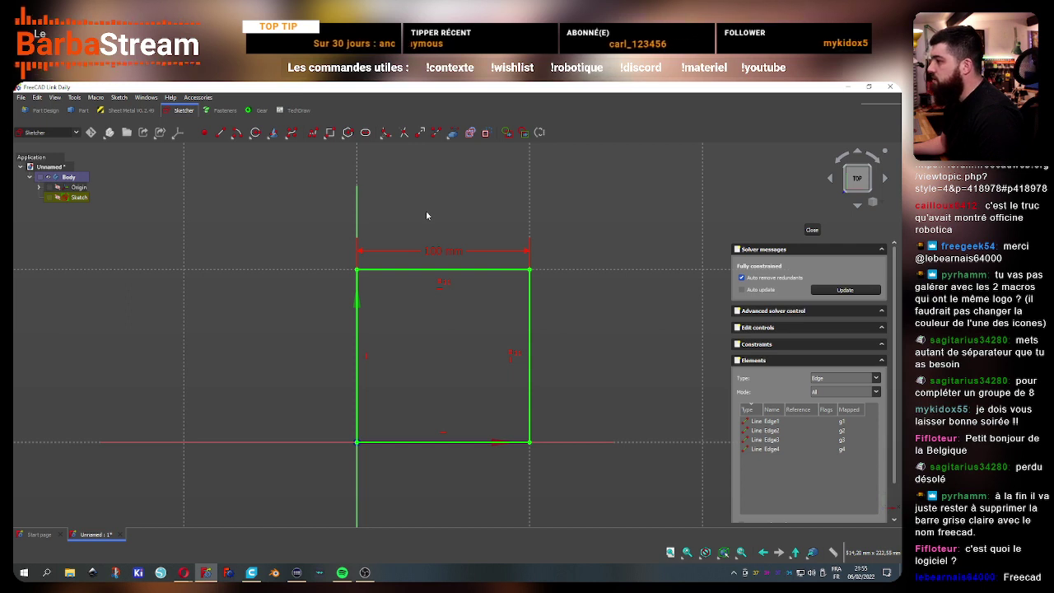
Switch to Part Design, close the square sketch's edit mode and deselect it
{"action": "left_click", "coordinate": [51, 110]}
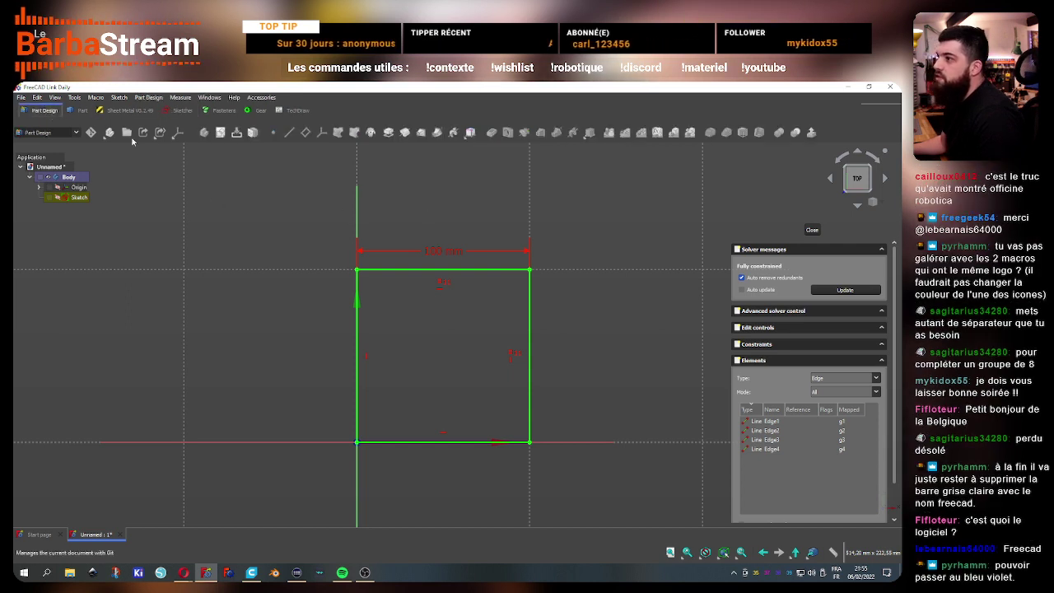
{"action": "left_click", "coordinate": [828, 242]}
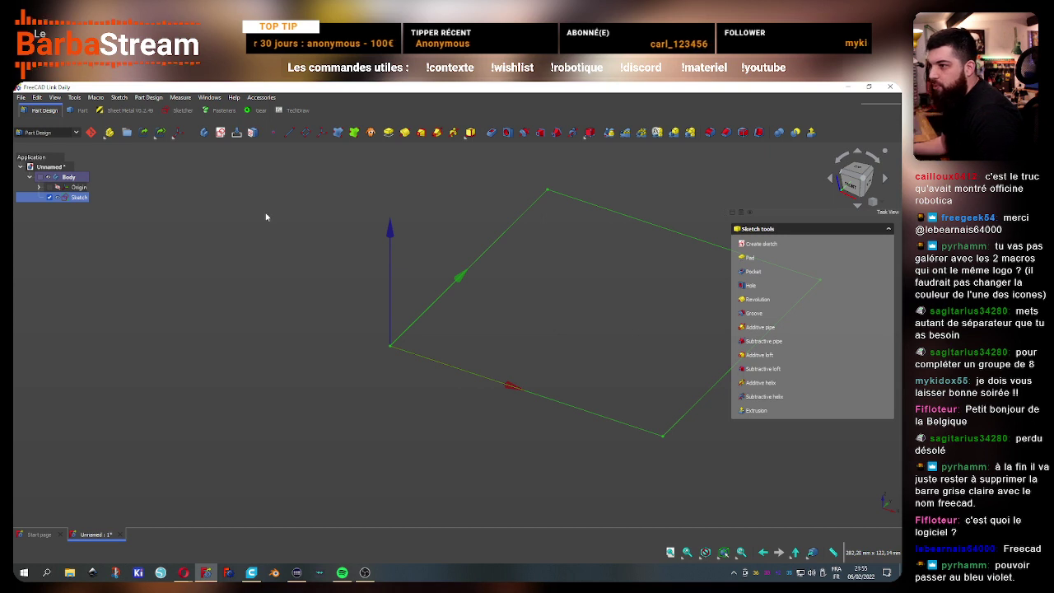
{"action": "left_click", "coordinate": [283, 229]}
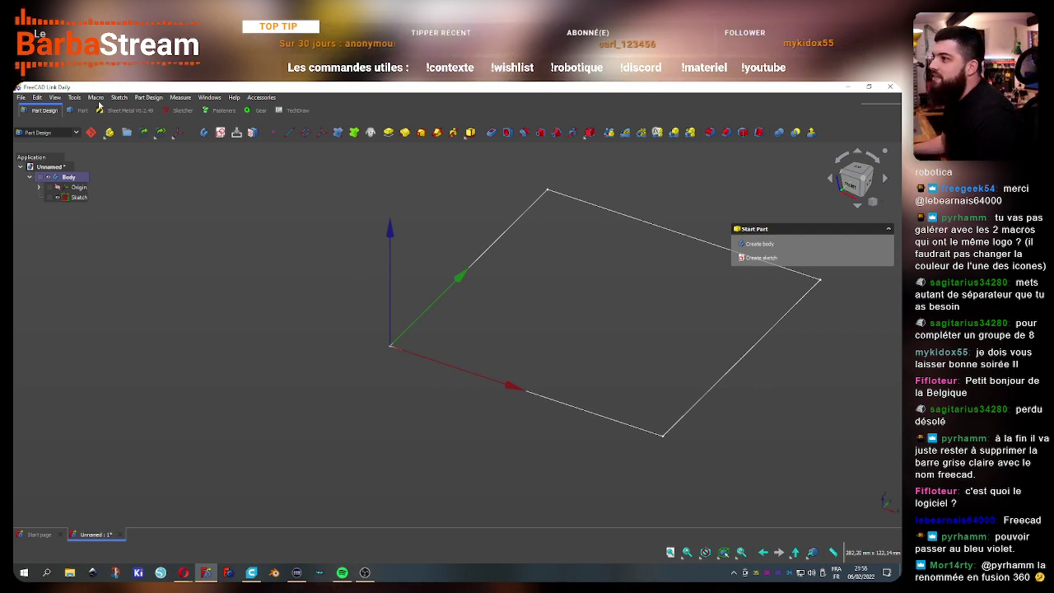
Add an empty Global toolbar named BarbaPartDesign in Customize > Toolbars
{"action": "left_click", "coordinate": [75, 97]}
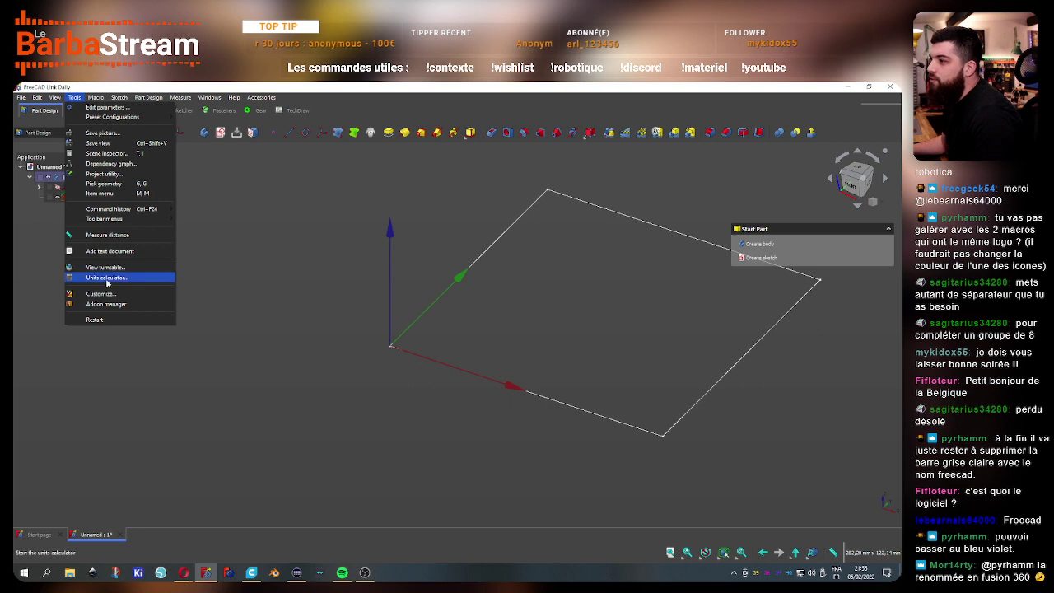
{"action": "left_click", "coordinate": [90, 301]}
{"action": "left_click", "coordinate": [161, 191]}
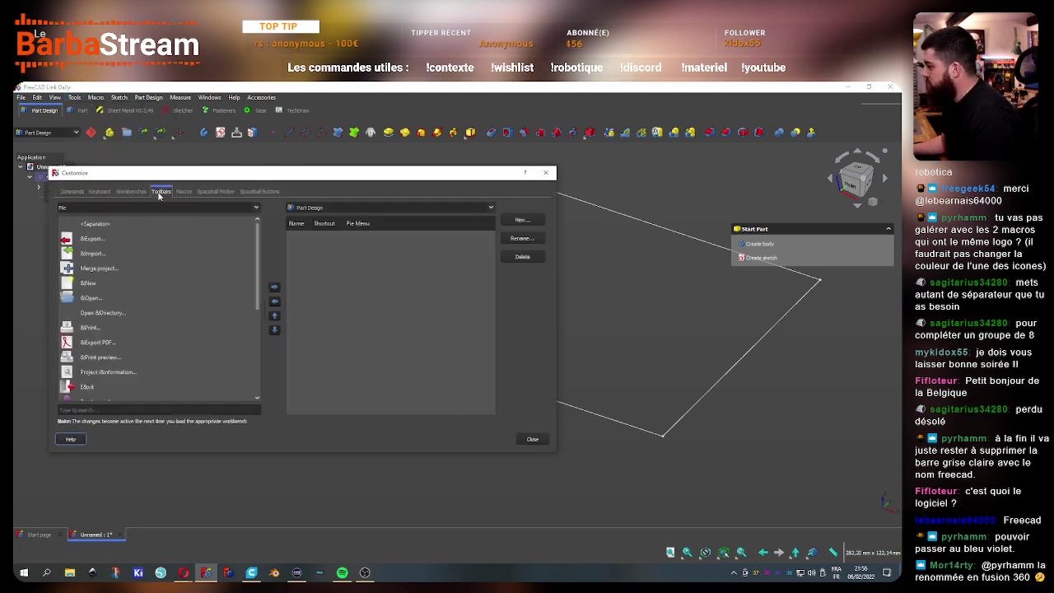
{"action": "left_click", "coordinate": [329, 207]}
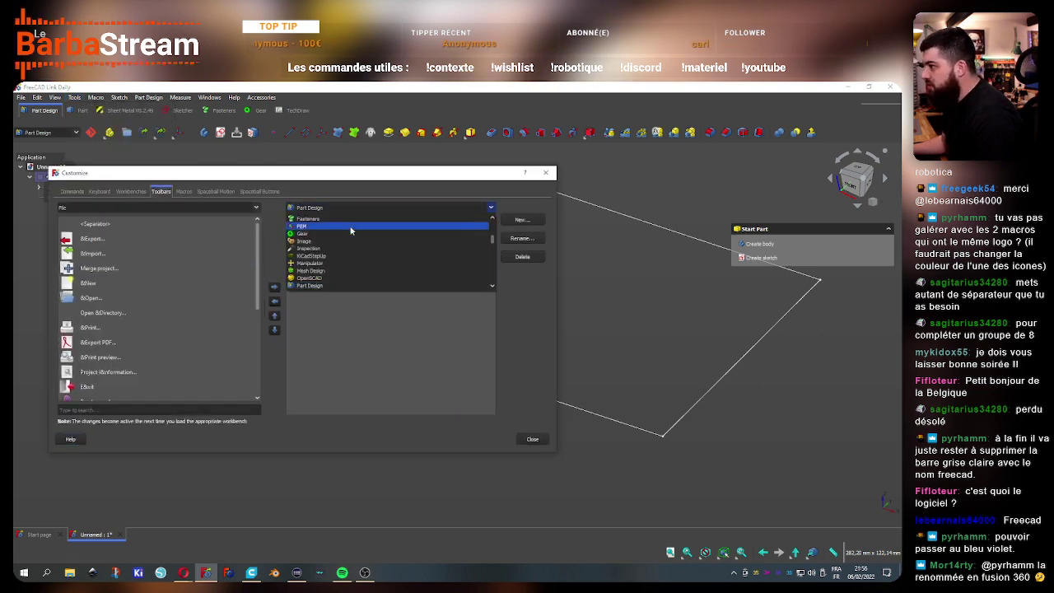
{"action": "left_click", "coordinate": [334, 217]}
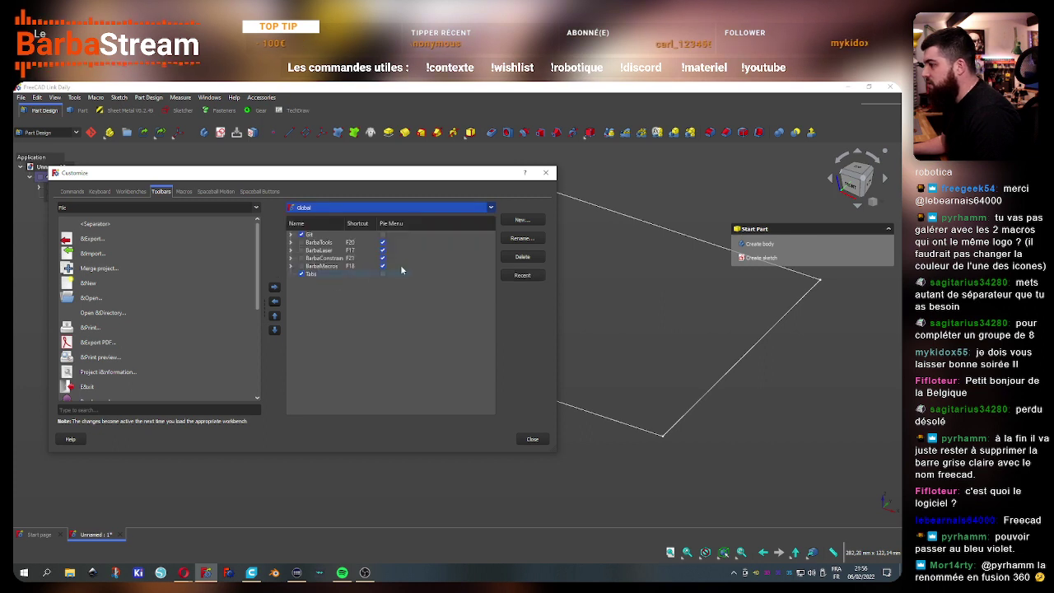
{"action": "left_click", "coordinate": [522, 219]}
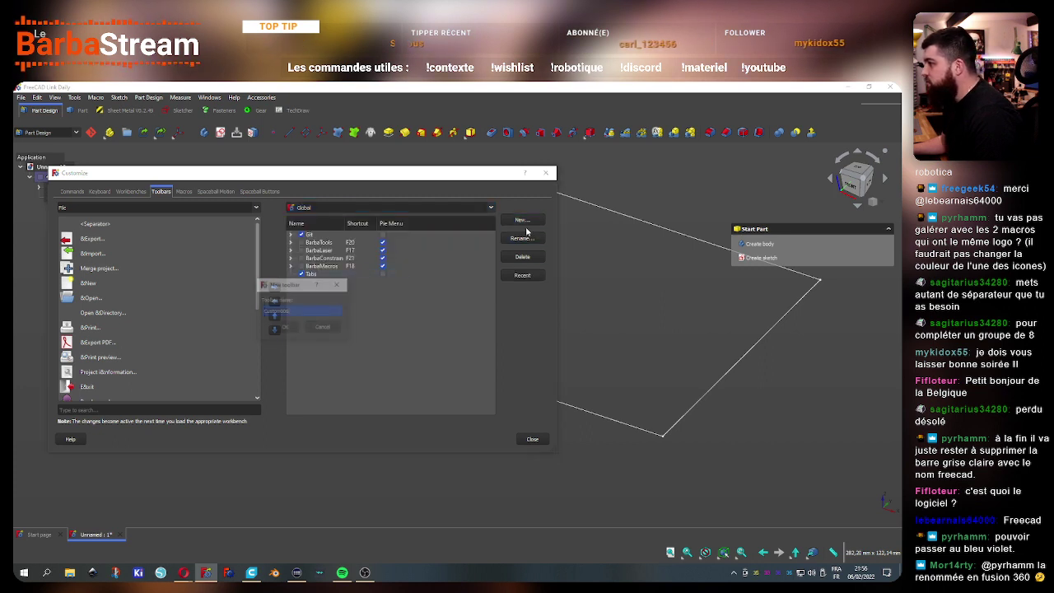
{"action": "type", "text": "Barba"}
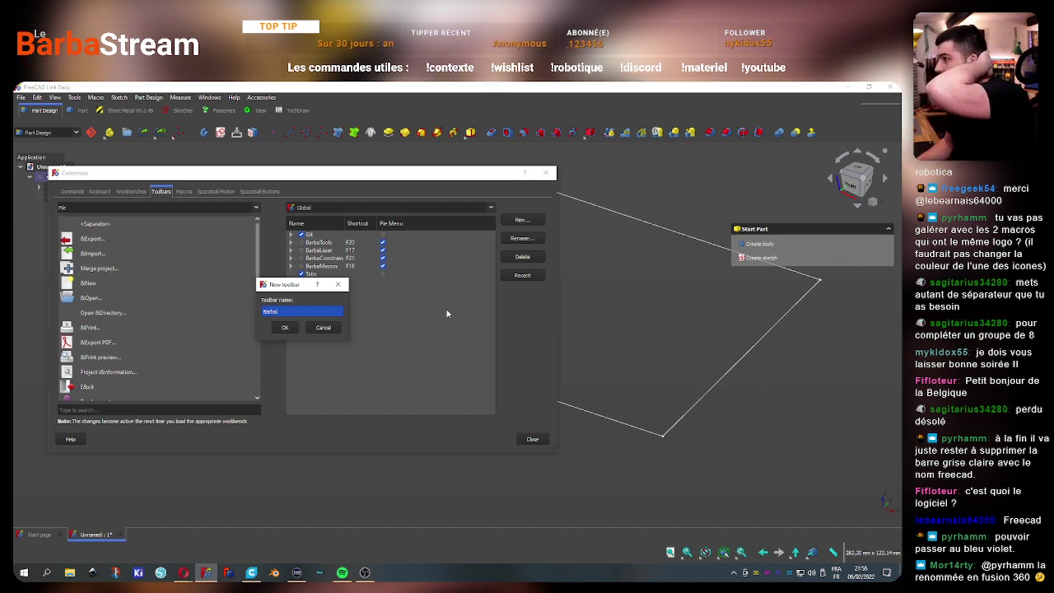
{"action": "type", "text": "PartDes"}
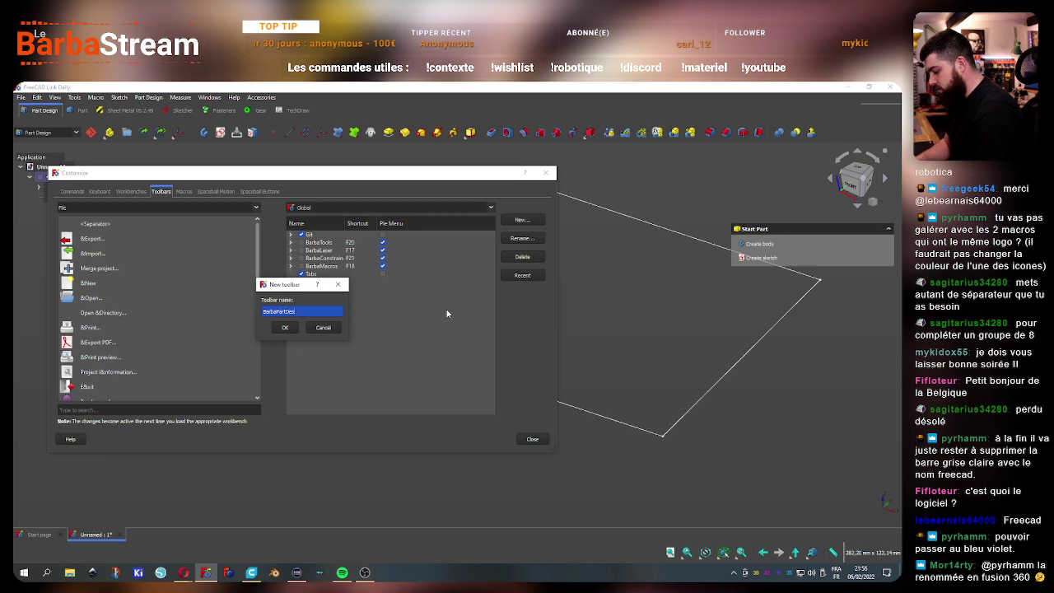
{"action": "type", "text": "ign"}
{"action": "left_click", "coordinate": [285, 327]}
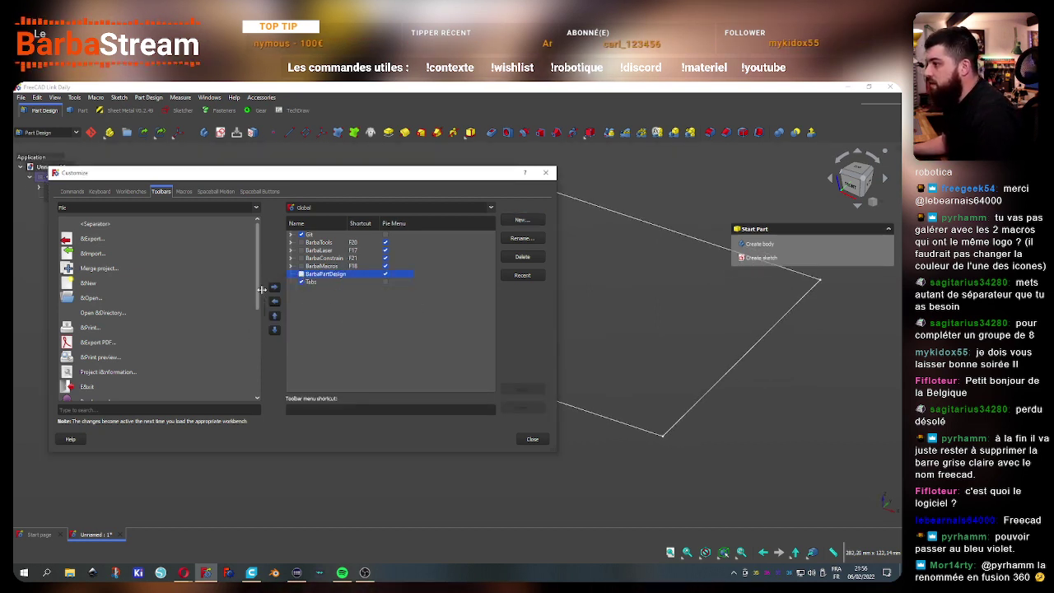
{"action": "mouse_move", "coordinate": [256, 290]}
{"action": "left_mouse_down"}
{"action": "mouse_move", "coordinate": [255, 305]}
{"action": "mouse_move", "coordinate": [258, 264]}
{"action": "left_mouse_up"}
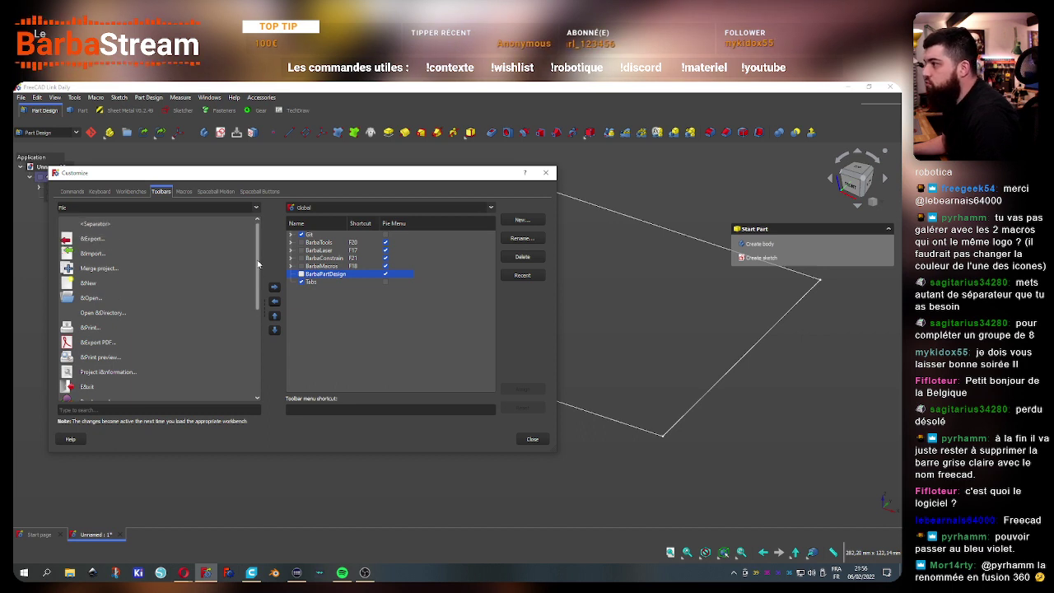
Choose the PartDesign category to list its commands in the Toolbars tab
{"action": "left_click", "coordinate": [175, 210]}
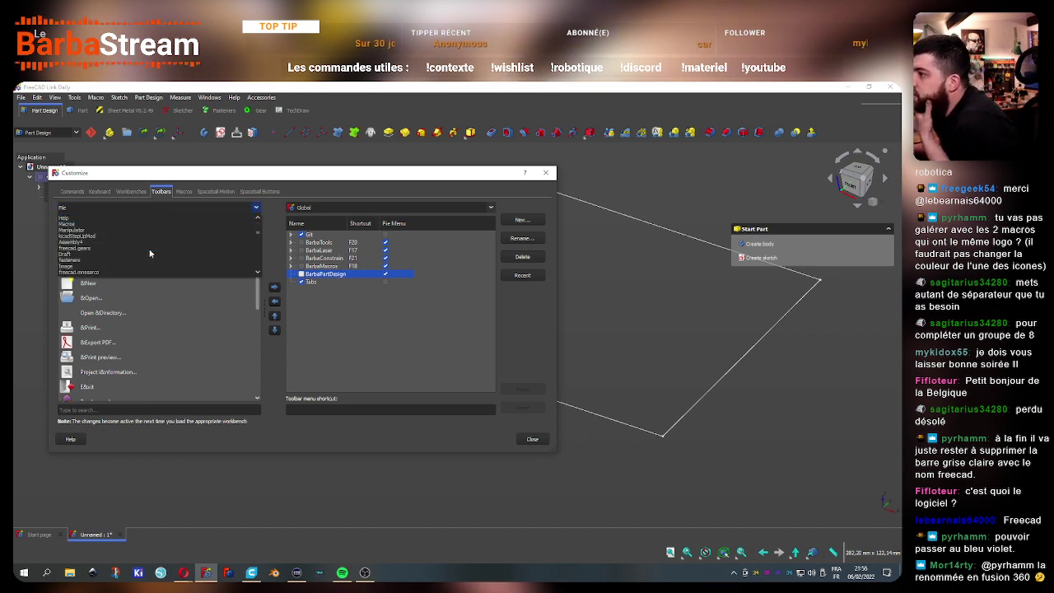
{"action": "scroll", "coordinate": [149, 254], "scroll_direction": "down", "scroll_amount": 2}
{"action": "scroll", "coordinate": [150, 254], "scroll_direction": "down", "scroll_amount": 2}
{"action": "scroll", "coordinate": [151, 256], "scroll_direction": "down", "scroll_amount": 2}
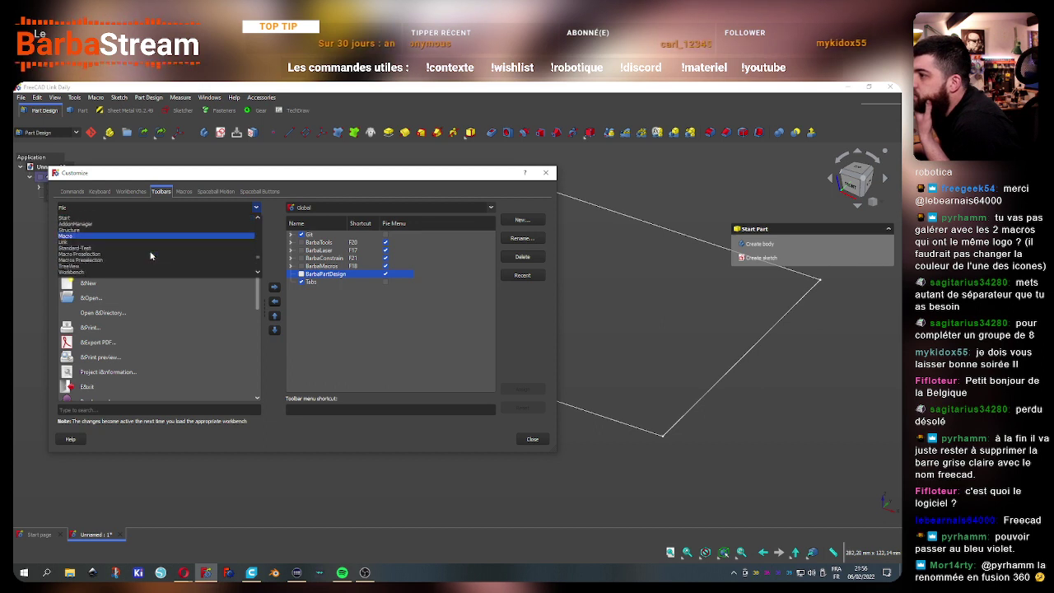
{"action": "scroll", "coordinate": [150, 255], "scroll_direction": "up", "scroll_amount": 1}
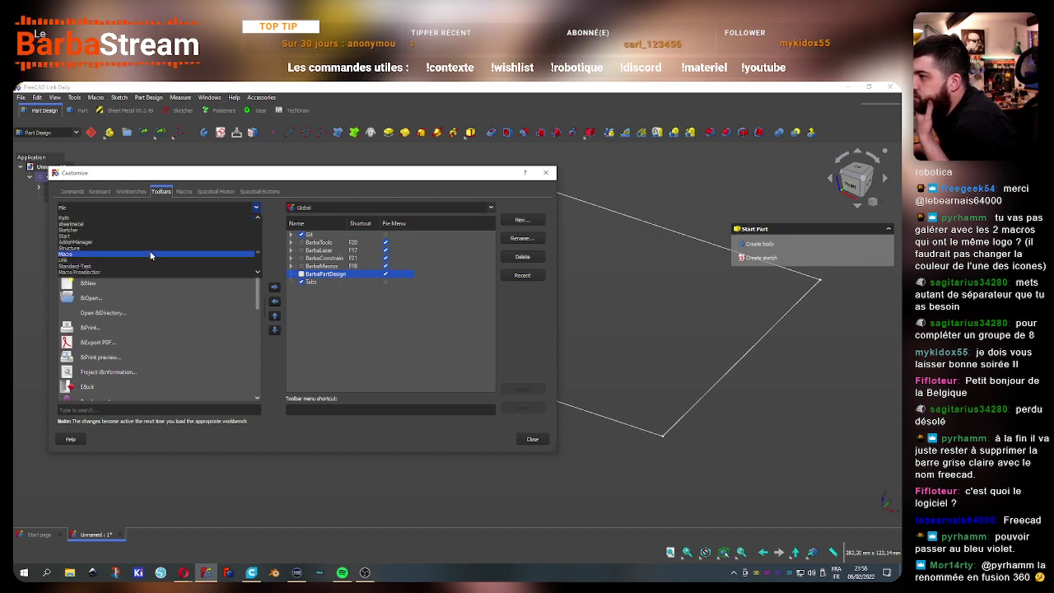
{"action": "scroll", "coordinate": [150, 255], "scroll_direction": "down", "scroll_amount": 3}
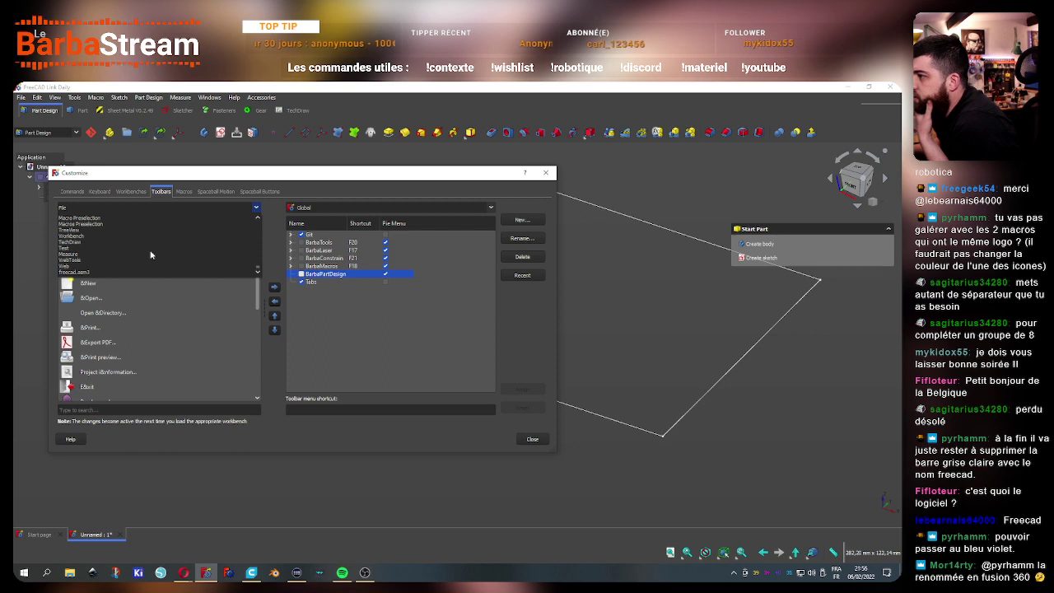
{"action": "scroll", "coordinate": [155, 257], "scroll_direction": "up", "scroll_amount": 1}
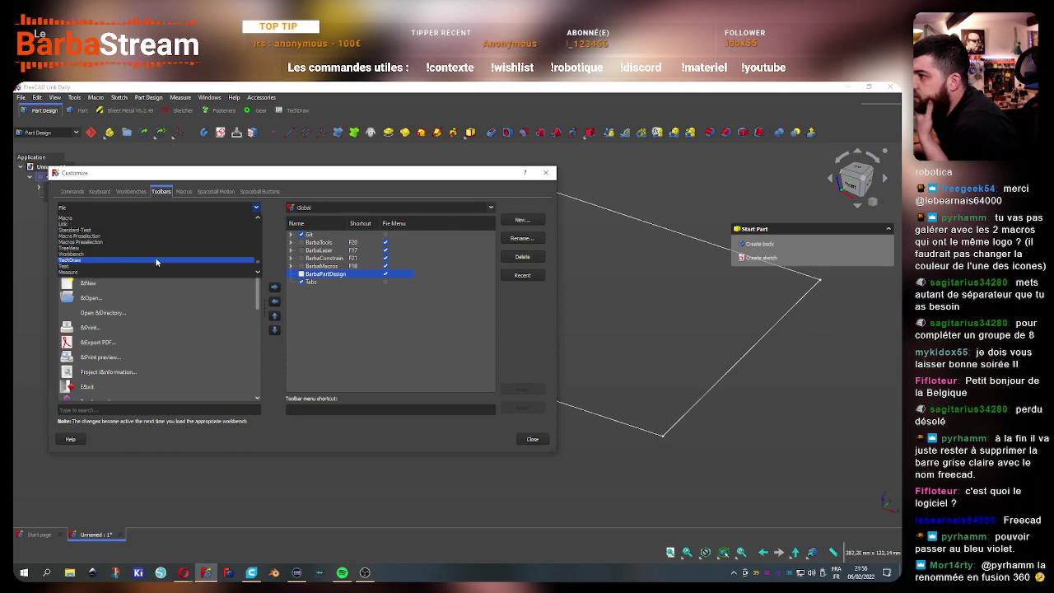
{"action": "scroll", "coordinate": [155, 256], "scroll_direction": "up", "scroll_amount": 1}
{"action": "scroll", "coordinate": [154, 256], "scroll_direction": "up", "scroll_amount": 1}
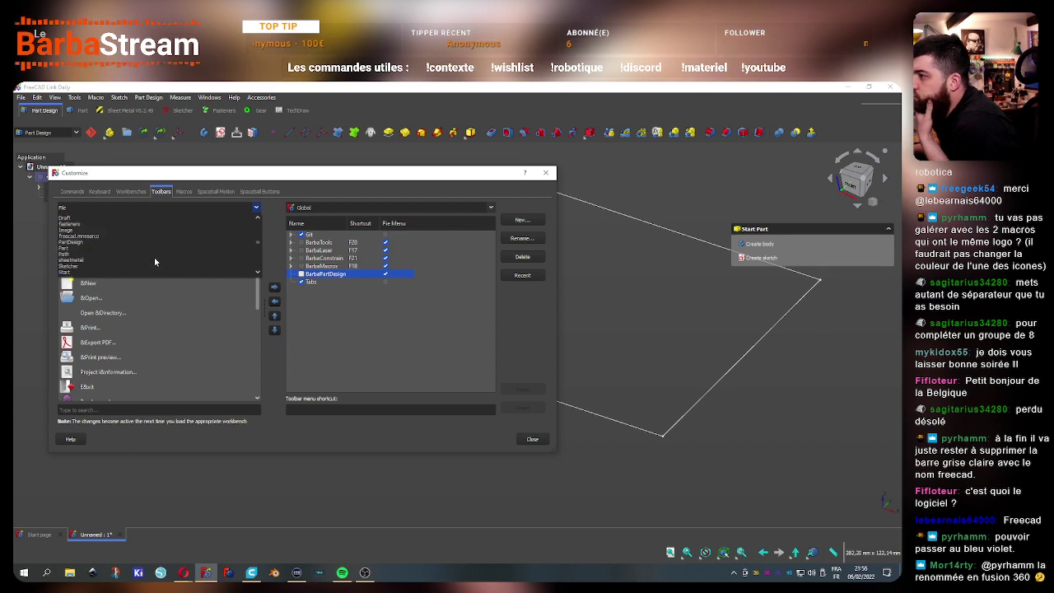
{"action": "left_click", "coordinate": [120, 242]}
{"action": "scroll", "coordinate": [160, 255], "scroll_direction": "down", "scroll_amount": 1}
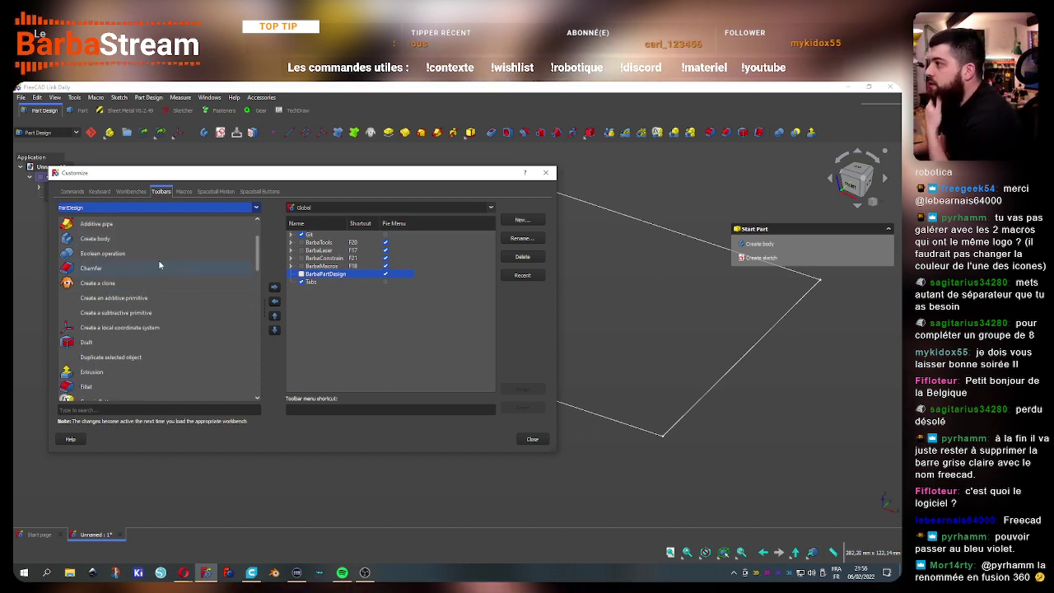
{"action": "scroll", "coordinate": [147, 306], "scroll_direction": "down", "scroll_amount": 2}
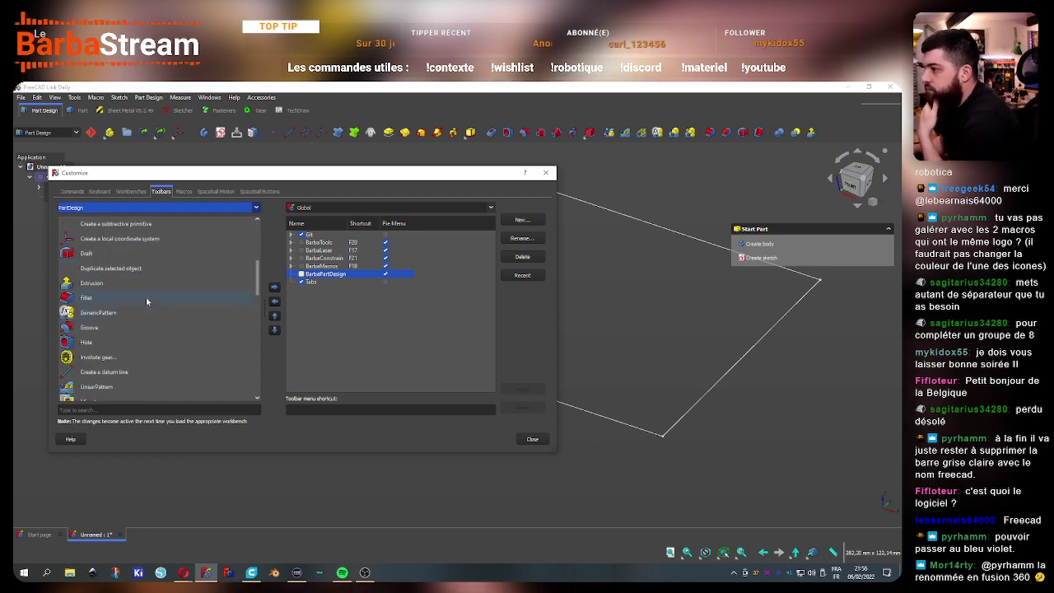
{"action": "scroll", "coordinate": [152, 311], "scroll_direction": "down", "scroll_amount": 4}
Add the Pad and Revolution commands to the BarbaPartDesign toolbar
{"action": "left_click", "coordinate": [152, 284]}
{"action": "left_click", "coordinate": [275, 287]}
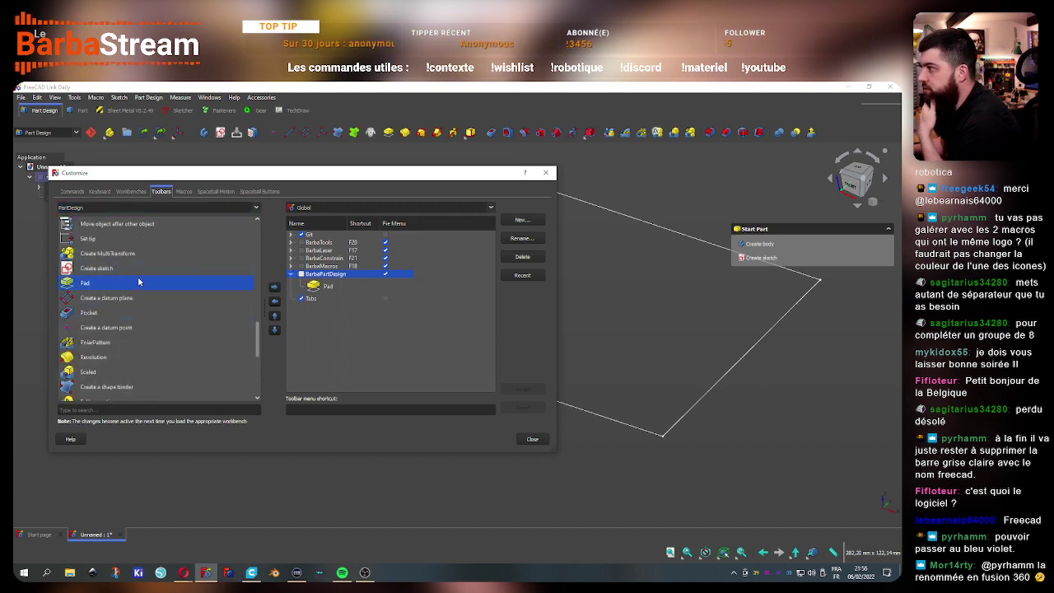
{"action": "scroll", "coordinate": [116, 286], "scroll_direction": "up", "scroll_amount": 2}
{"action": "scroll", "coordinate": [115, 285], "scroll_direction": "up", "scroll_amount": 2}
{"action": "scroll", "coordinate": [116, 286], "scroll_direction": "up", "scroll_amount": 2}
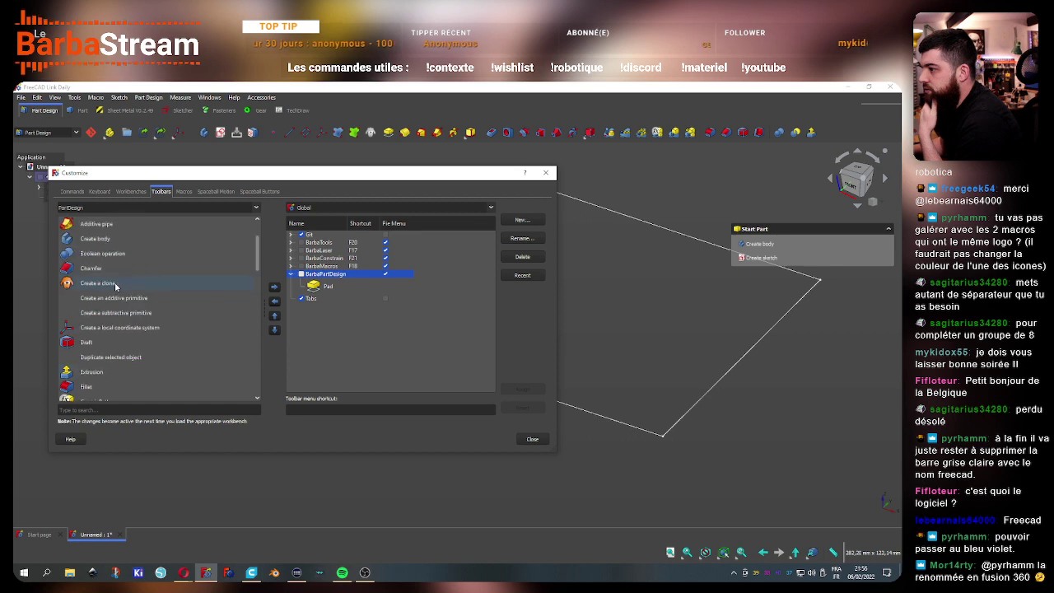
{"action": "scroll", "coordinate": [115, 286], "scroll_direction": "up", "scroll_amount": 2}
{"action": "scroll", "coordinate": [115, 285], "scroll_direction": "down", "scroll_amount": 2}
{"action": "scroll", "coordinate": [115, 286], "scroll_direction": "down", "scroll_amount": 2}
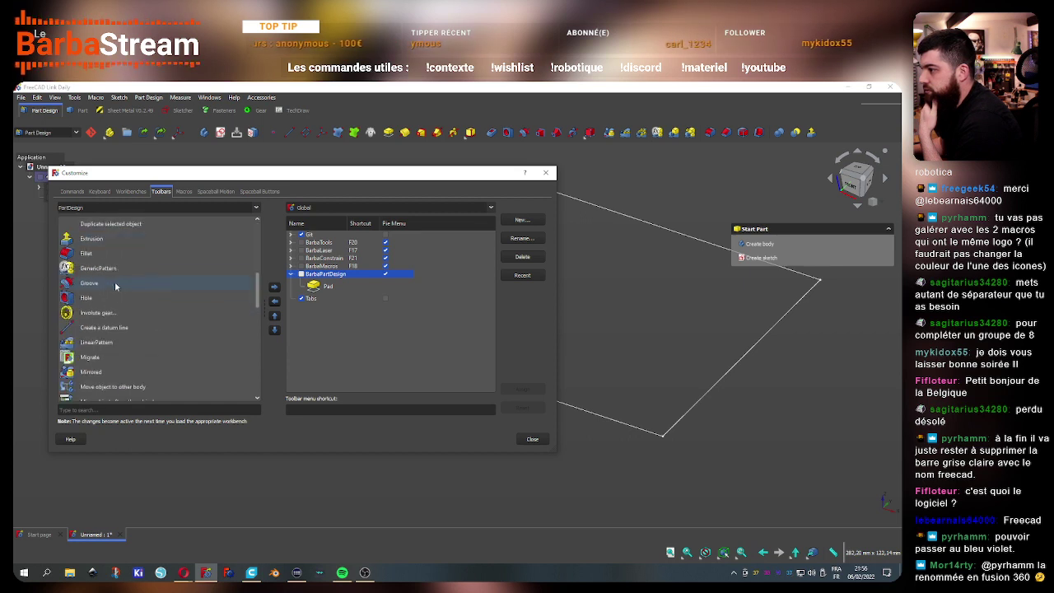
{"action": "scroll", "coordinate": [115, 286], "scroll_direction": "down", "scroll_amount": 2}
{"action": "scroll", "coordinate": [116, 286], "scroll_direction": "down", "scroll_amount": 2}
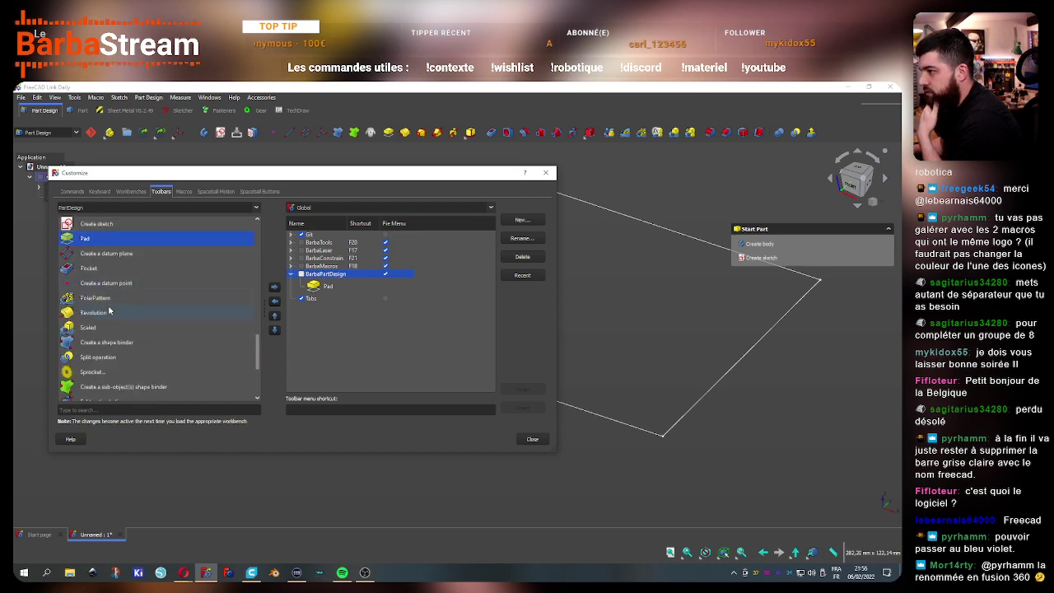
{"action": "left_click", "coordinate": [93, 312]}
{"action": "left_click", "coordinate": [275, 287]}
Add Pocket, Fillet and Chamfer to the BarbaPartDesign toolbar
{"action": "scroll", "coordinate": [147, 302], "scroll_direction": "up", "scroll_amount": 2}
{"action": "scroll", "coordinate": [147, 302], "scroll_direction": "up", "scroll_amount": 1}
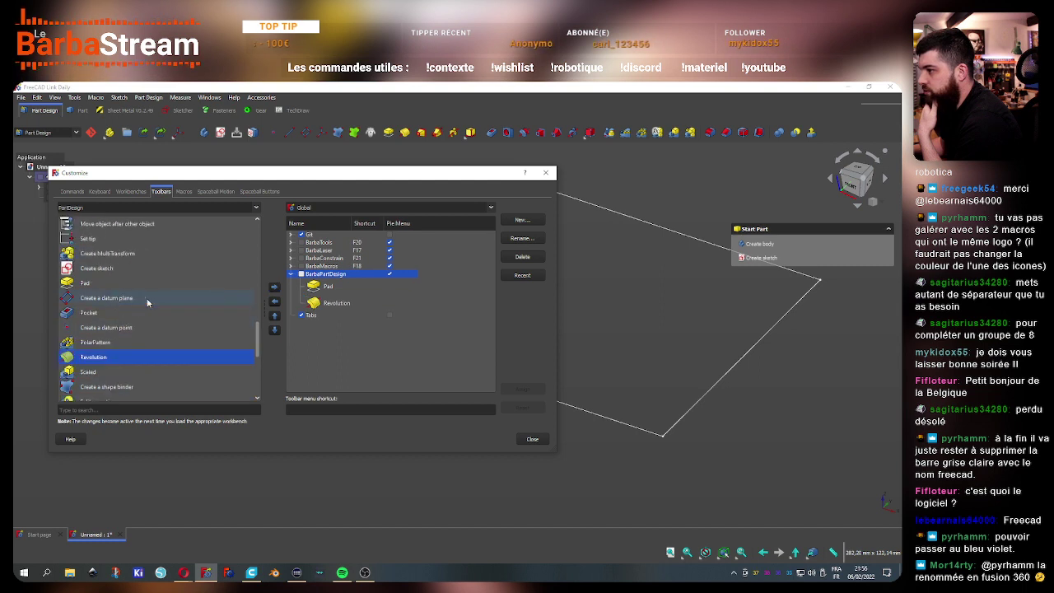
{"action": "left_click", "coordinate": [146, 313]}
{"action": "left_click", "coordinate": [275, 287]}
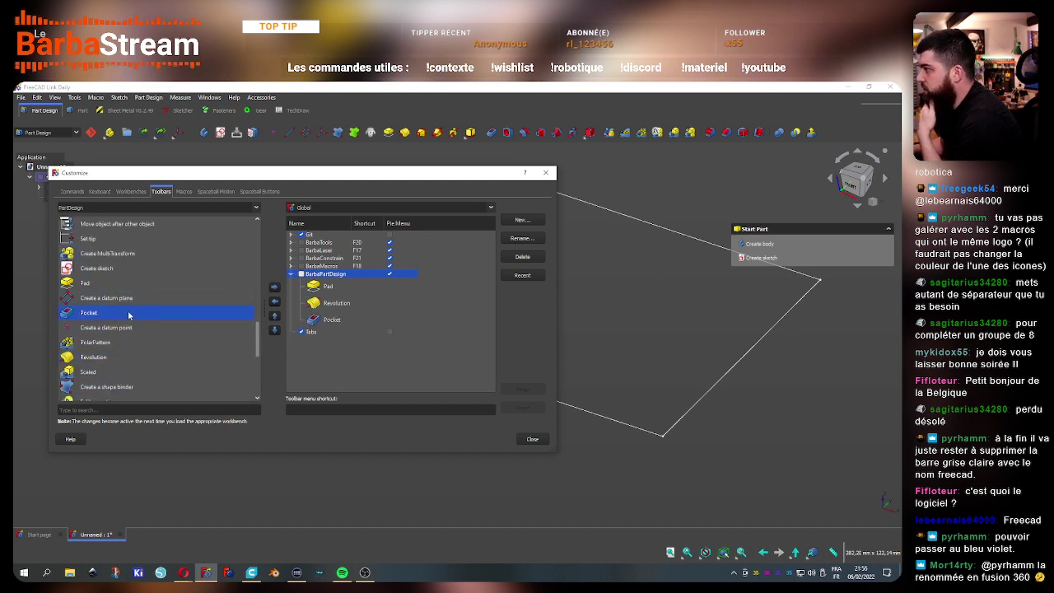
{"action": "scroll", "coordinate": [134, 318], "scroll_direction": "up", "scroll_amount": 3}
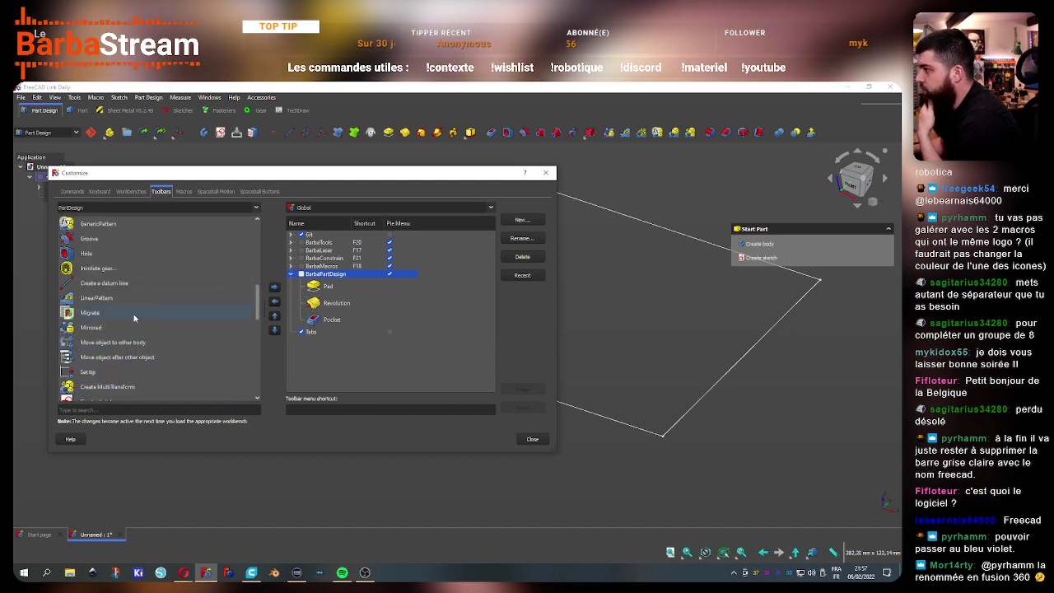
{"action": "scroll", "coordinate": [136, 320], "scroll_direction": "up", "scroll_amount": 1}
{"action": "scroll", "coordinate": [135, 319], "scroll_direction": "up", "scroll_amount": 1}
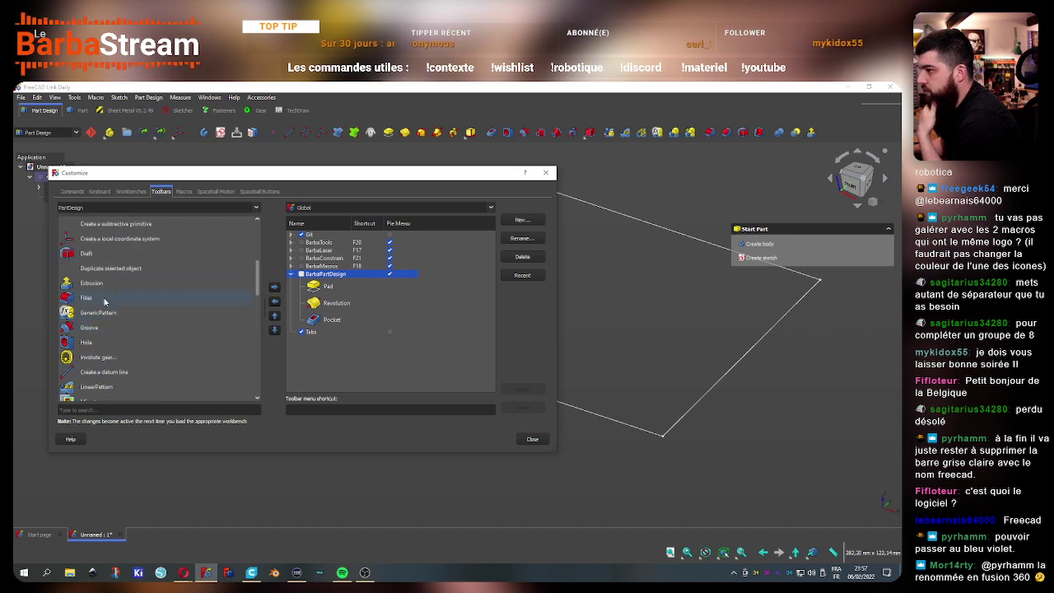
{"action": "left_click", "coordinate": [275, 287]}
{"action": "scroll", "coordinate": [145, 294], "scroll_direction": "up", "scroll_amount": 2}
{"action": "scroll", "coordinate": [145, 295], "scroll_direction": "up", "scroll_amount": 1}
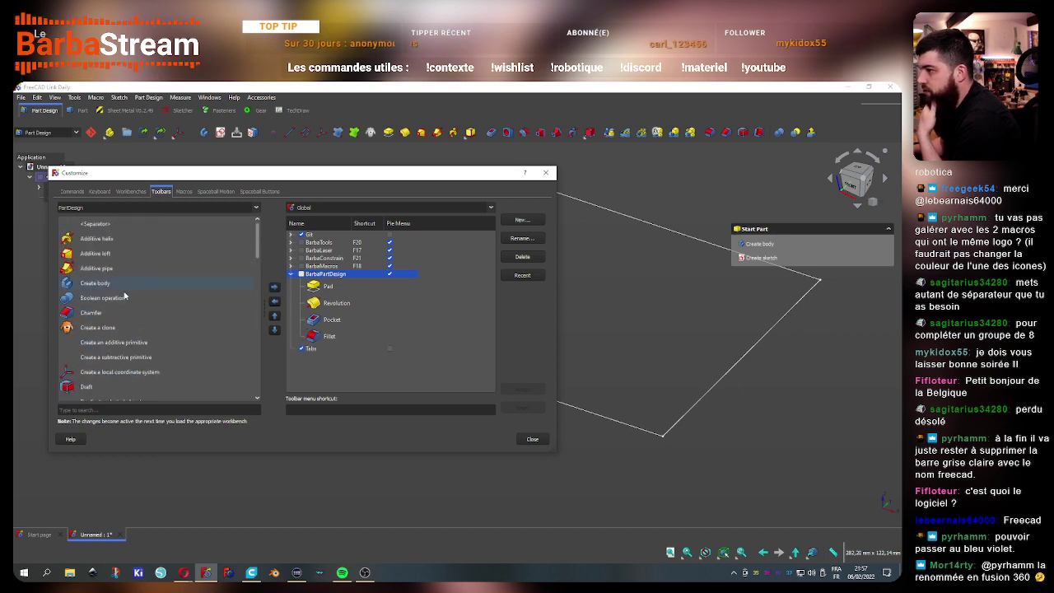
{"action": "left_click", "coordinate": [275, 290]}
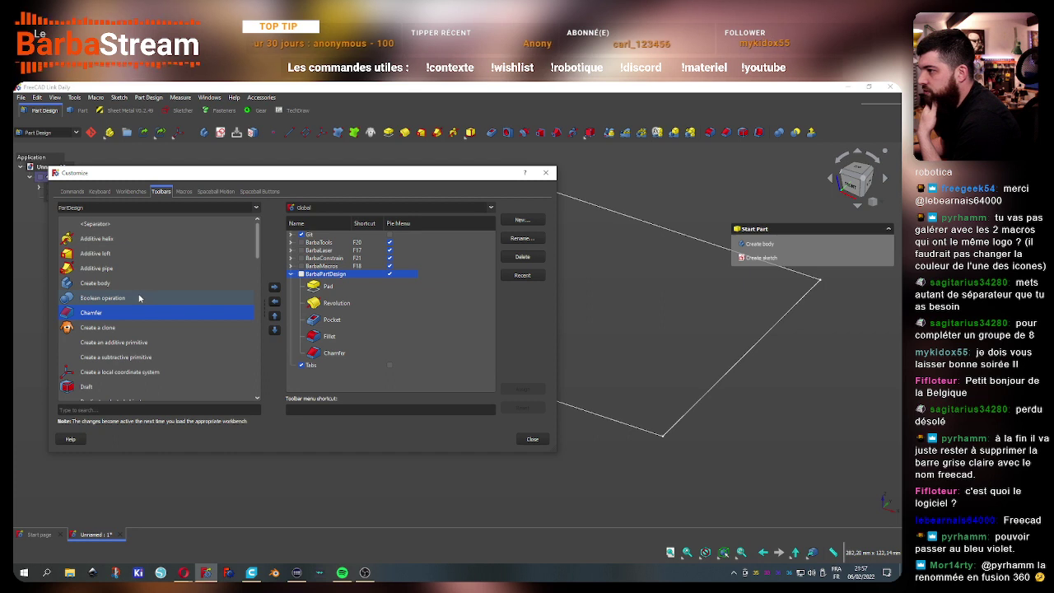
Scroll the PartDesign command list and select the Groove command
{"action": "scroll", "coordinate": [139, 298], "scroll_direction": "down", "scroll_amount": 1}
{"action": "scroll", "coordinate": [139, 298], "scroll_direction": "down", "scroll_amount": 3}
{"action": "scroll", "coordinate": [139, 298], "scroll_direction": "down", "scroll_amount": 3}
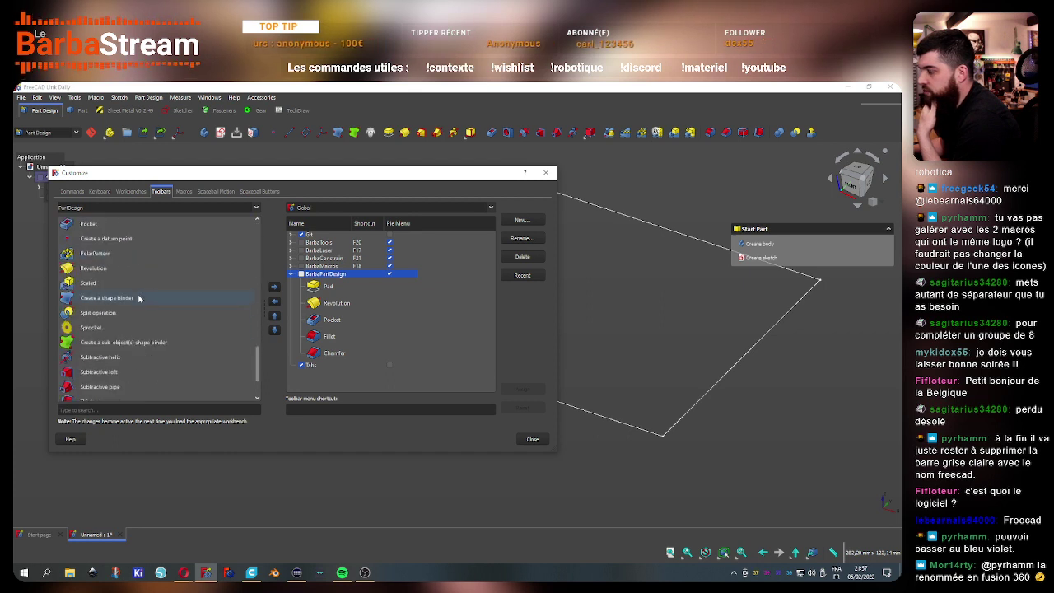
{"action": "scroll", "coordinate": [139, 298], "scroll_direction": "down", "scroll_amount": 1}
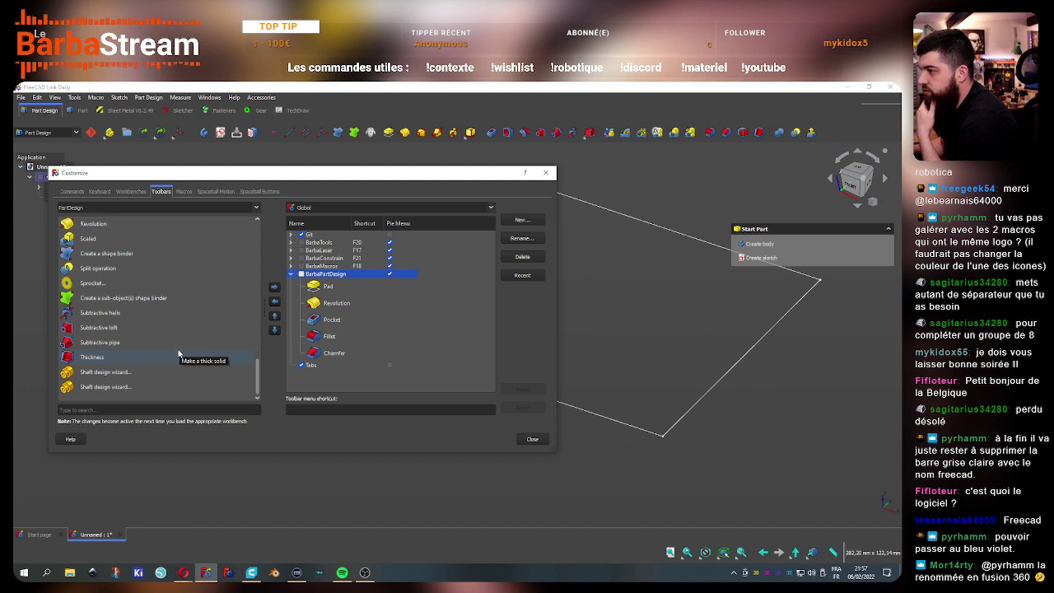
{"action": "scroll", "coordinate": [174, 363], "scroll_direction": "up", "scroll_amount": 4}
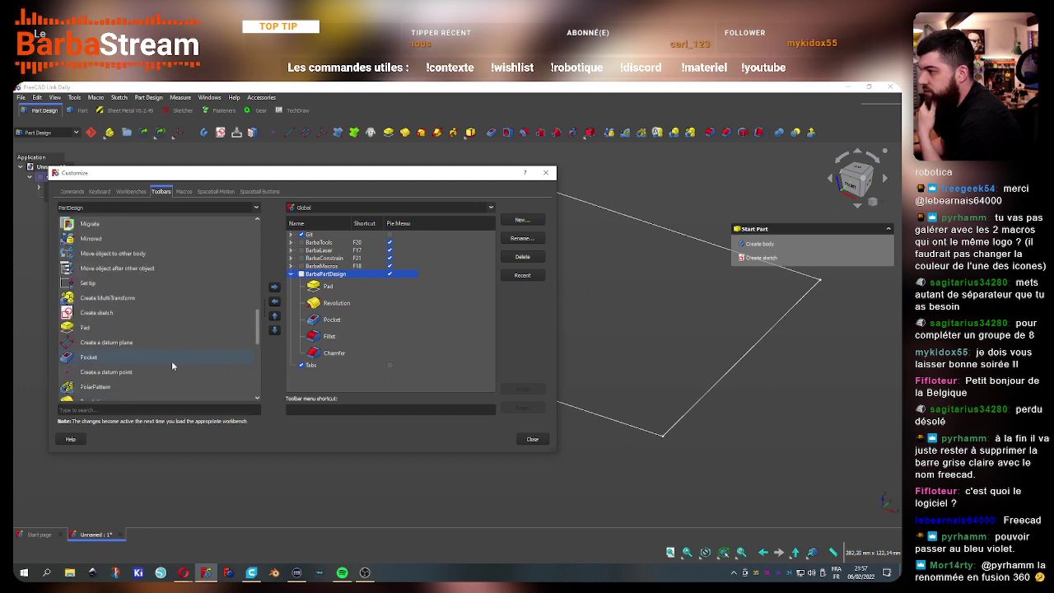
{"action": "scroll", "coordinate": [172, 365], "scroll_direction": "up", "scroll_amount": 1}
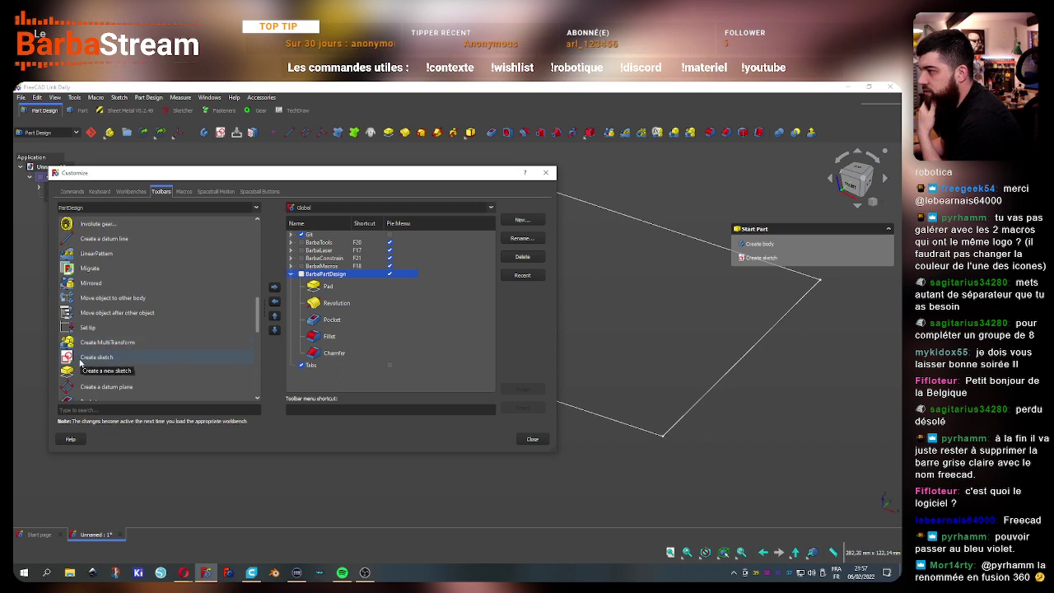
{"action": "scroll", "coordinate": [145, 359], "scroll_direction": "up", "scroll_amount": 3}
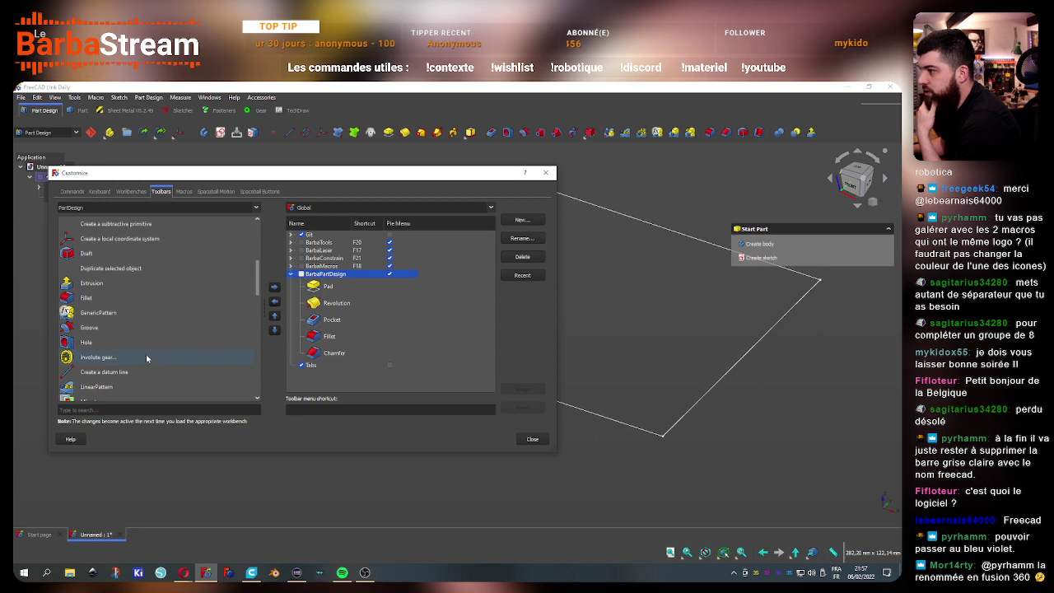
{"action": "left_click", "coordinate": [152, 329]}
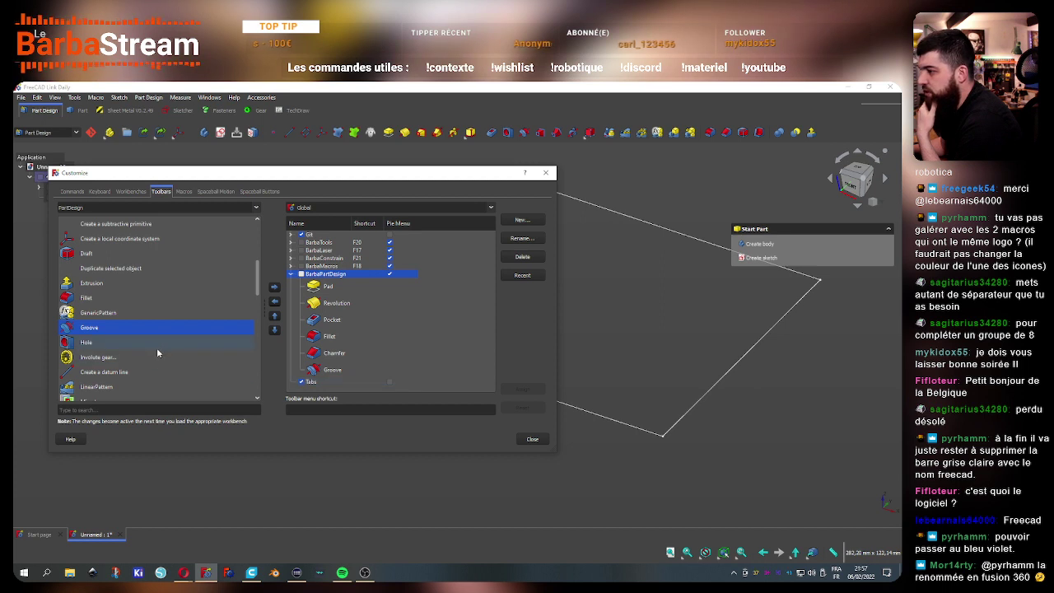
Add PolarPattern and Mirrored to the BarbaPartDesign toolbar after Groove
{"action": "scroll", "coordinate": [157, 353], "scroll_direction": "up", "scroll_amount": 2}
{"action": "scroll", "coordinate": [157, 352], "scroll_direction": "up", "scroll_amount": 1}
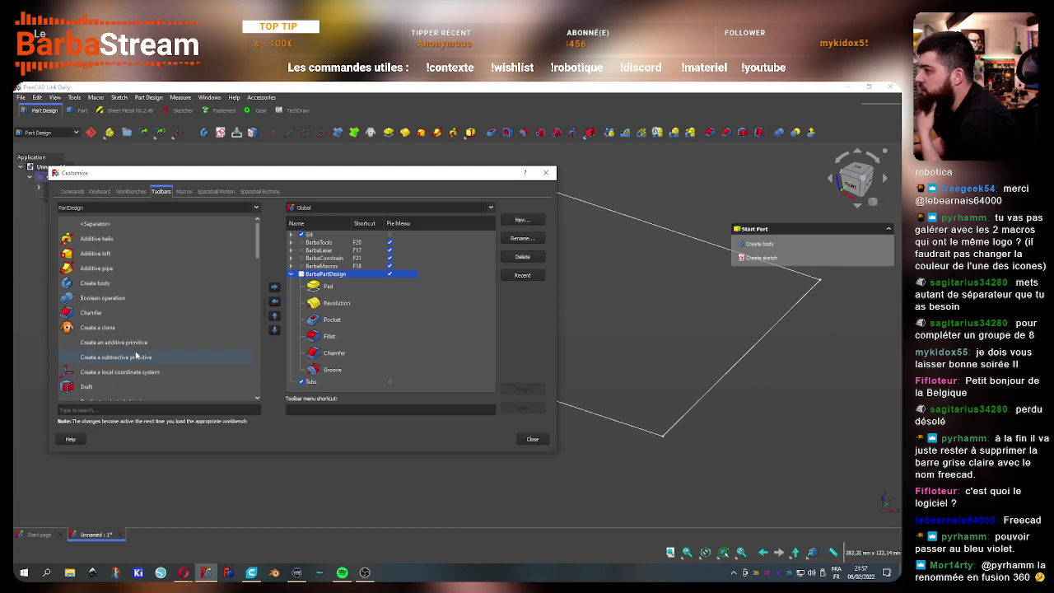
{"action": "scroll", "coordinate": [131, 355], "scroll_direction": "down", "scroll_amount": 2}
{"action": "scroll", "coordinate": [123, 353], "scroll_direction": "down", "scroll_amount": 3}
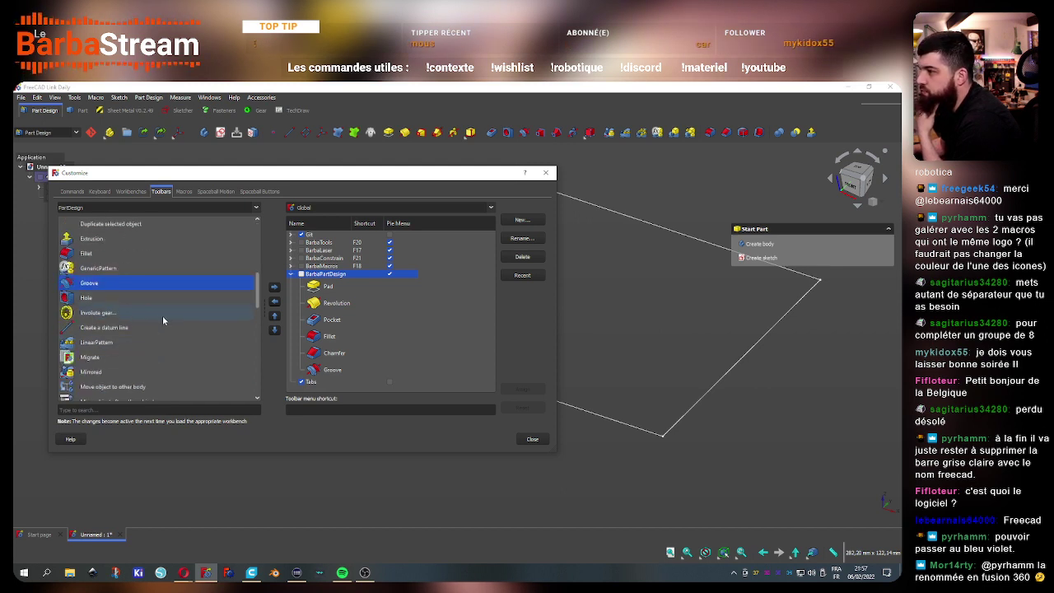
{"action": "scroll", "coordinate": [163, 315], "scroll_direction": "down", "scroll_amount": 1}
{"action": "scroll", "coordinate": [161, 315], "scroll_direction": "down", "scroll_amount": 2}
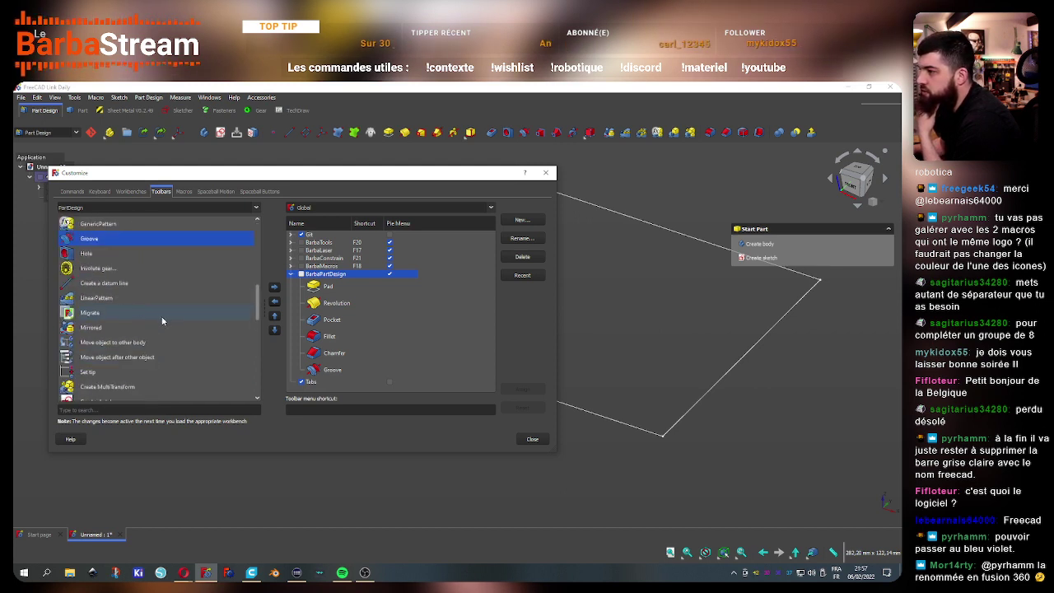
{"action": "scroll", "coordinate": [162, 321], "scroll_direction": "down", "scroll_amount": 4}
{"action": "left_click", "coordinate": [111, 298]}
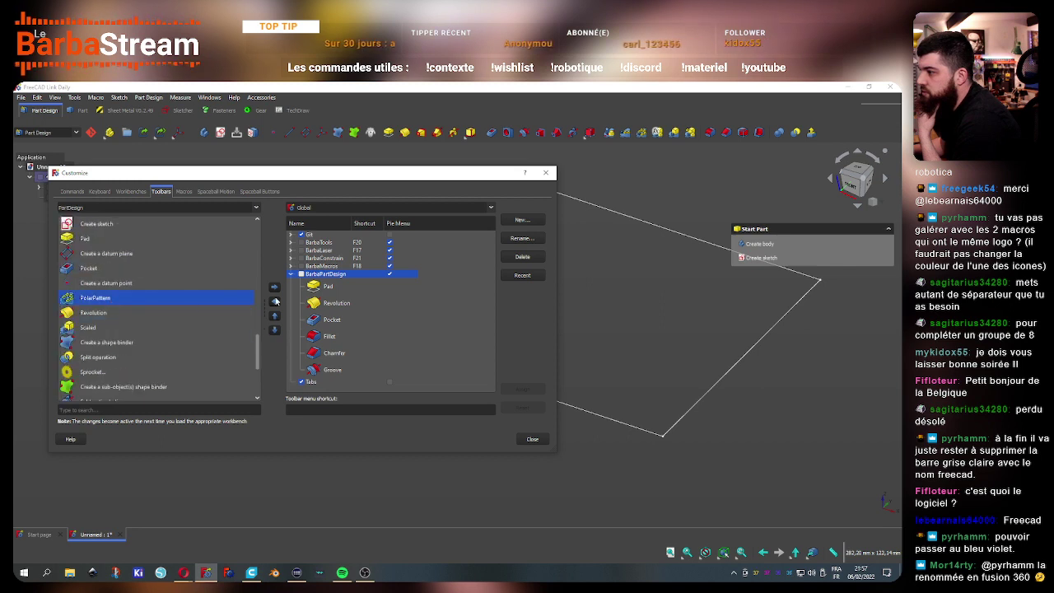
{"action": "left_click", "coordinate": [274, 287]}
{"action": "scroll", "coordinate": [157, 340], "scroll_direction": "down", "scroll_amount": 2}
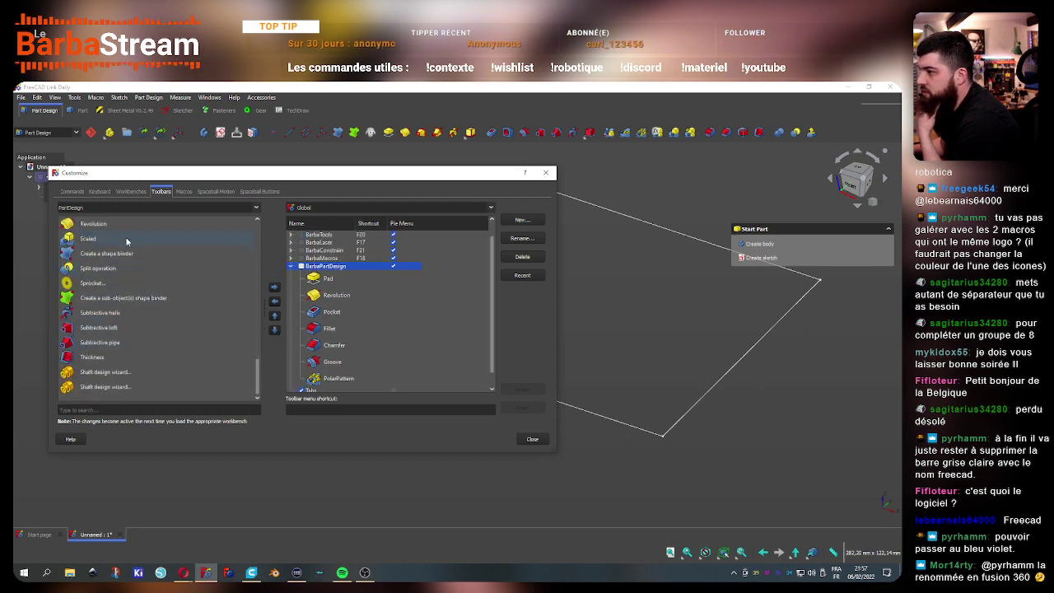
{"action": "scroll", "coordinate": [153, 335], "scroll_direction": "up", "scroll_amount": 3}
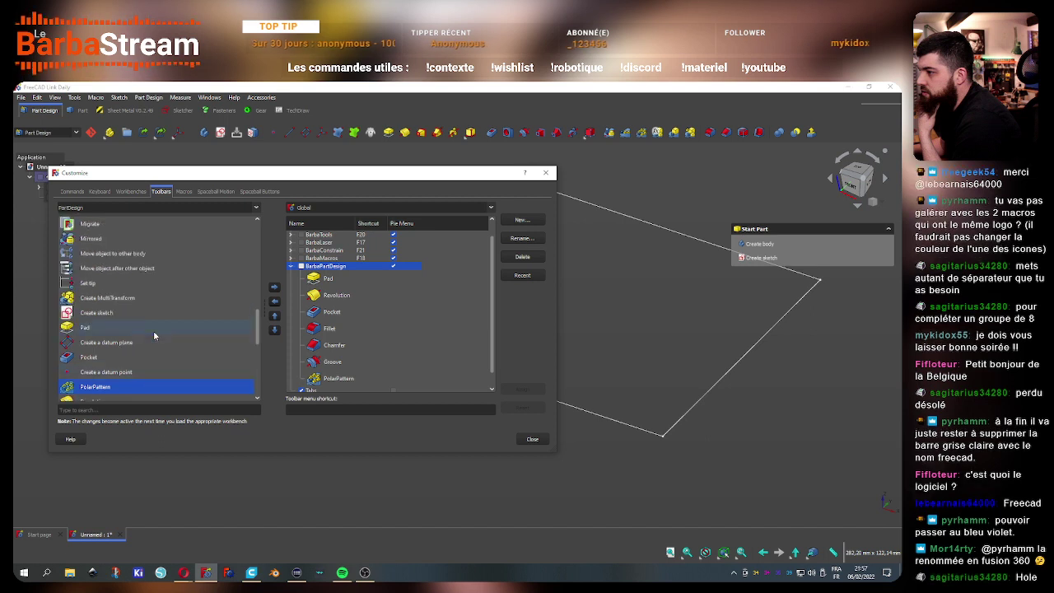
{"action": "left_click", "coordinate": [274, 289]}
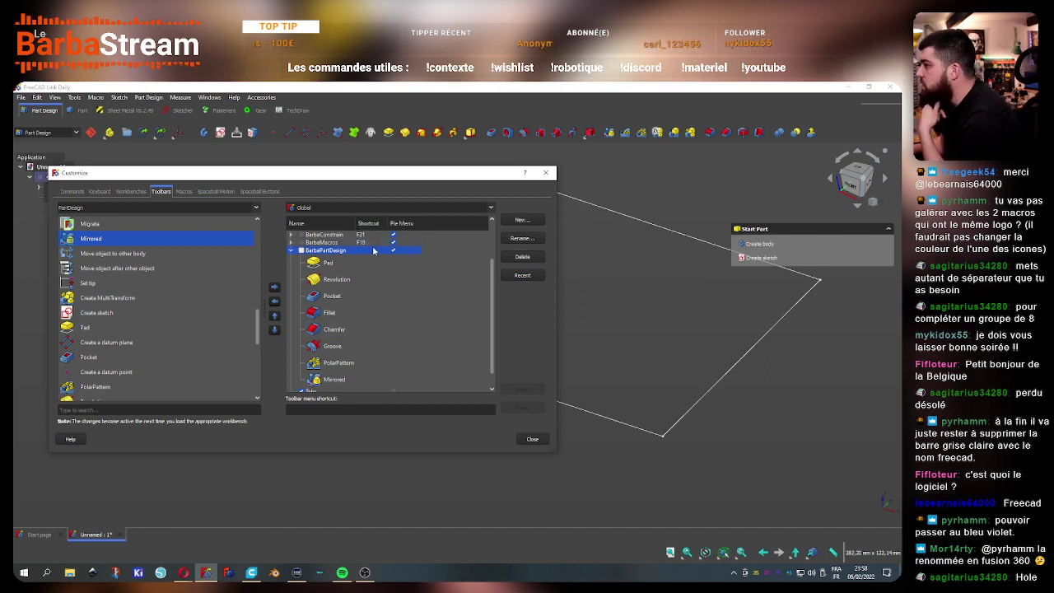
Assign F19 as BarbaPartDesign's toolbar menu shortcut, overriding Fillet's, and close Customize
{"action": "left_click", "coordinate": [376, 409]}
{"action": "key", "text": "F19"}
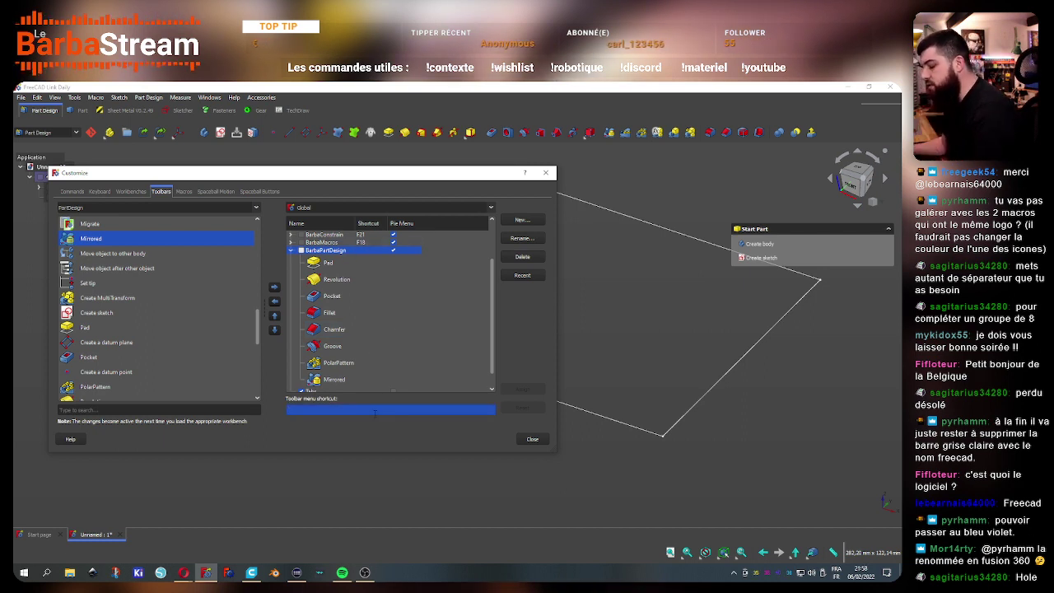
{"action": "left_click", "coordinate": [522, 389]}
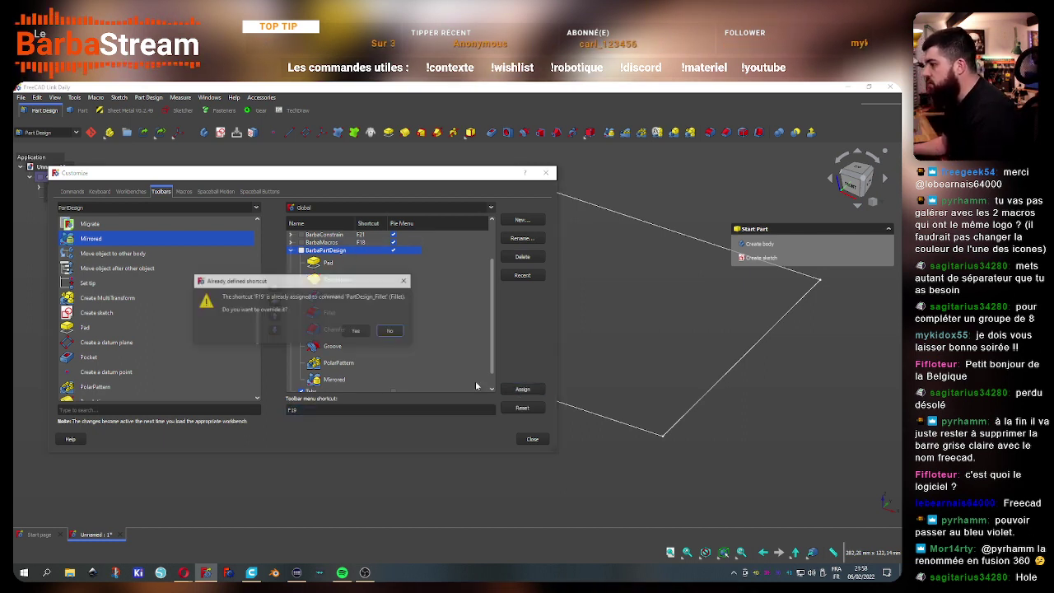
{"action": "left_click", "coordinate": [356, 332]}
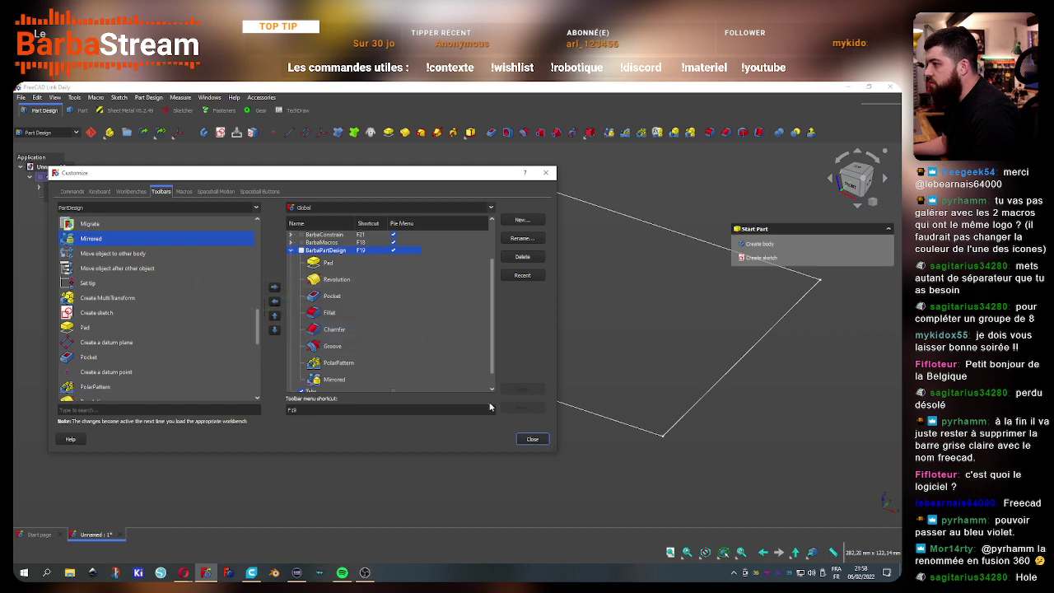
{"action": "left_click", "coordinate": [533, 439]}
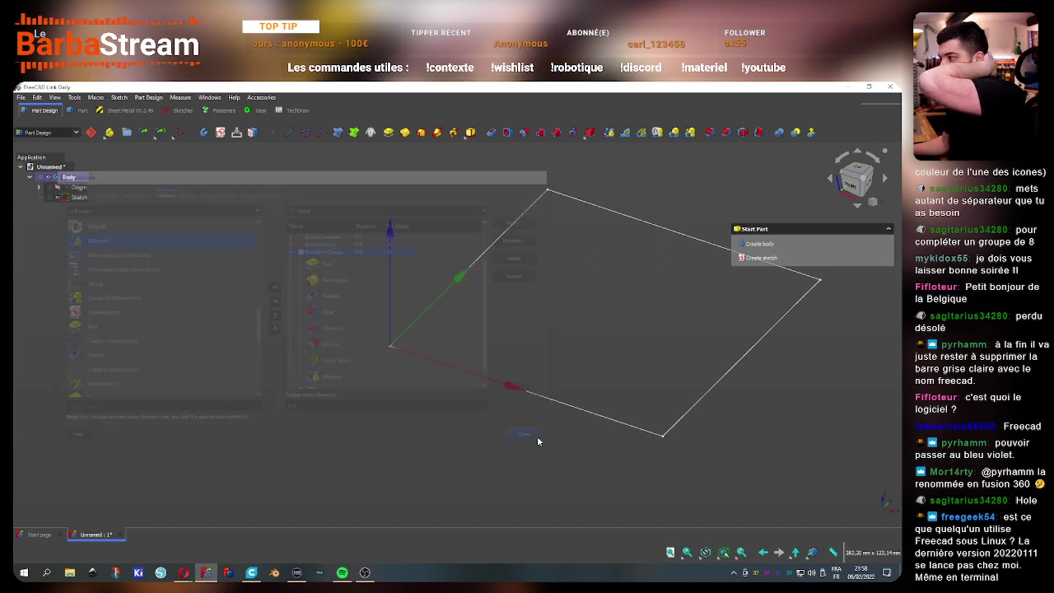
Test the F19 BarbaPartDesign pie menu twice in the 3D view
{"action": "key", "text": "F19"}
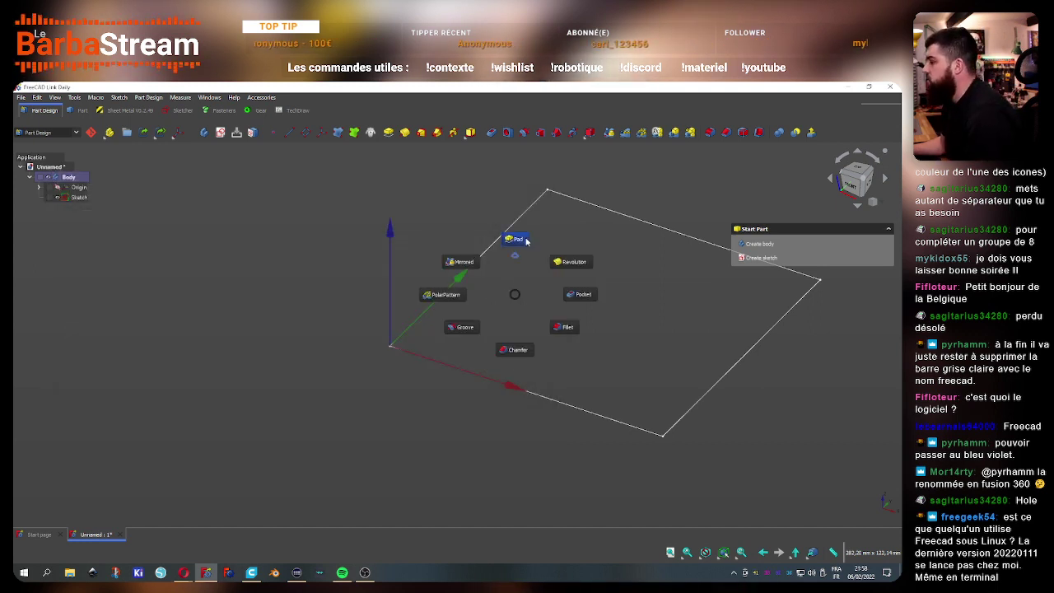
{"action": "left_click", "coordinate": [321, 320]}
{"action": "key", "text": "F19"}
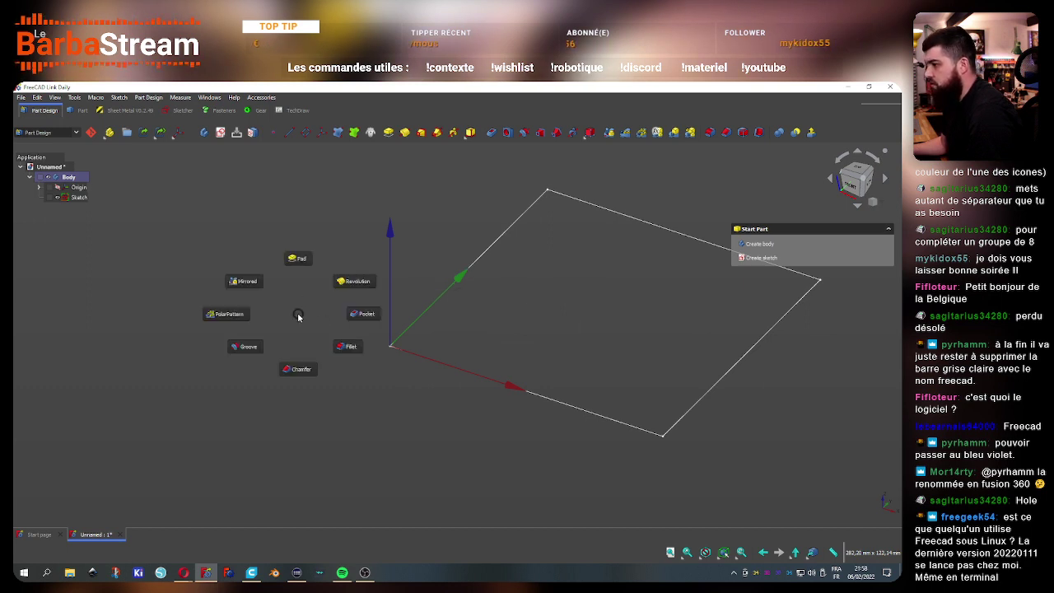
{"action": "left_click", "coordinate": [298, 317]}
{"action": "left_click", "coordinate": [54, 98]}
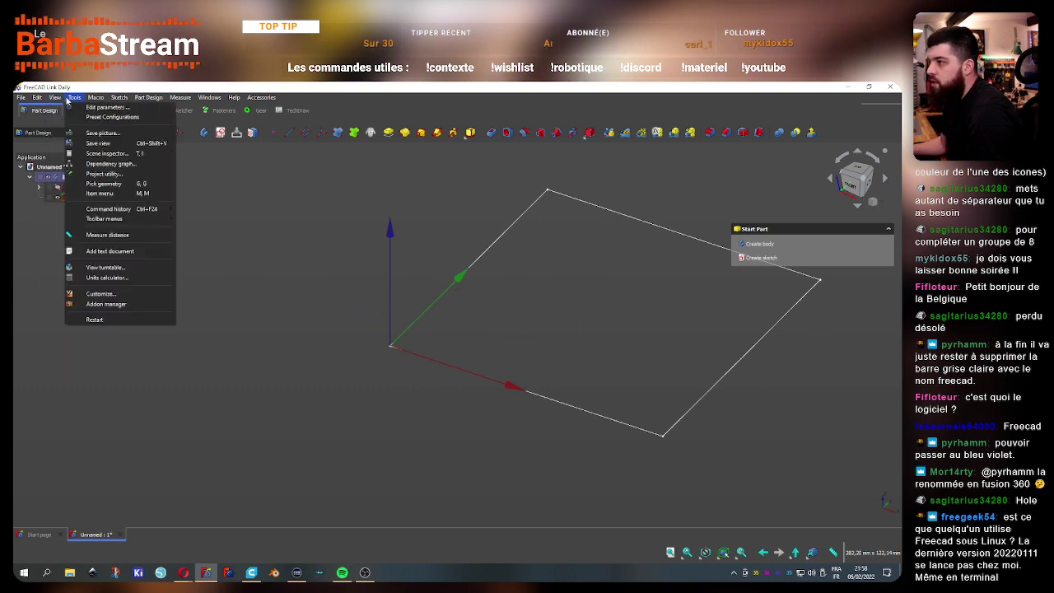
Open Preferences, enlarge the dialog, and browse the Workbenches list
{"action": "left_click", "coordinate": [85, 330]}
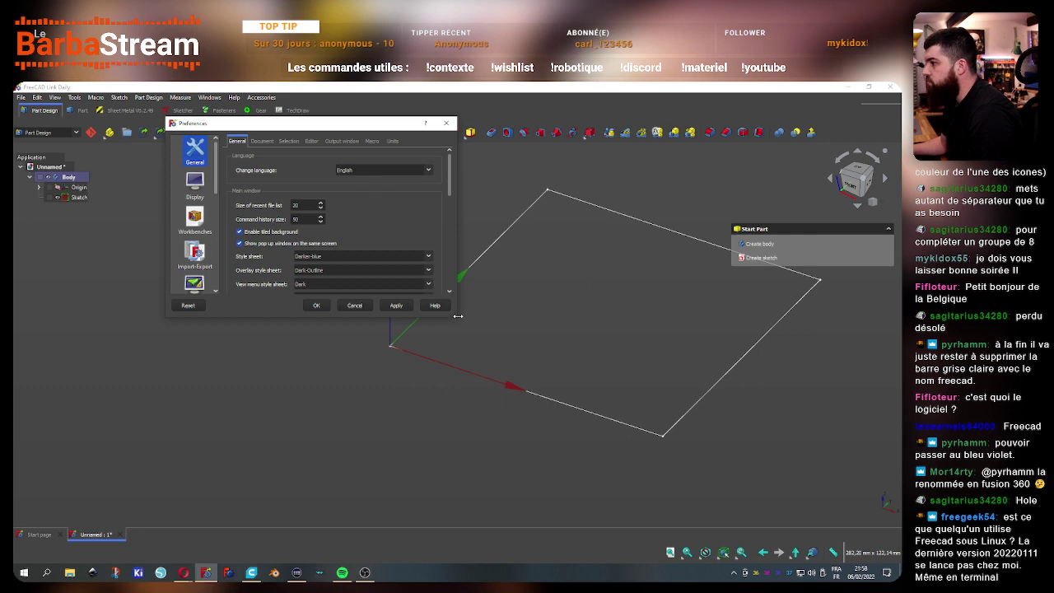
{"action": "mouse_move", "coordinate": [458, 316]}
{"action": "left_mouse_down"}
{"action": "mouse_move", "coordinate": [509, 316]}
{"action": "mouse_move", "coordinate": [585, 487]}
{"action": "left_mouse_up"}
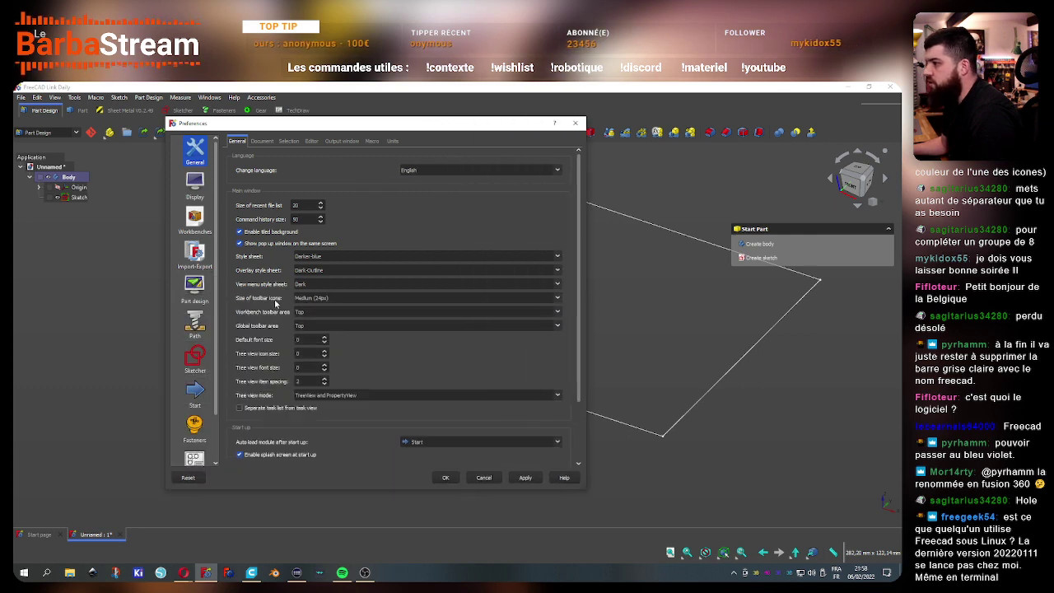
{"action": "left_click", "coordinate": [194, 221]}
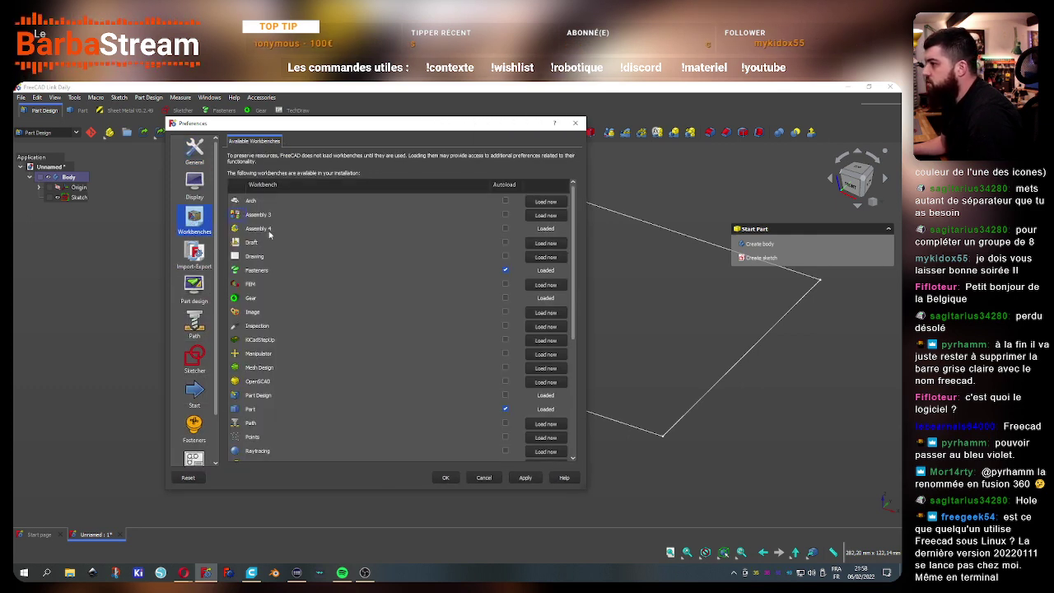
{"action": "scroll", "coordinate": [479, 408], "scroll_direction": "down", "scroll_amount": 2}
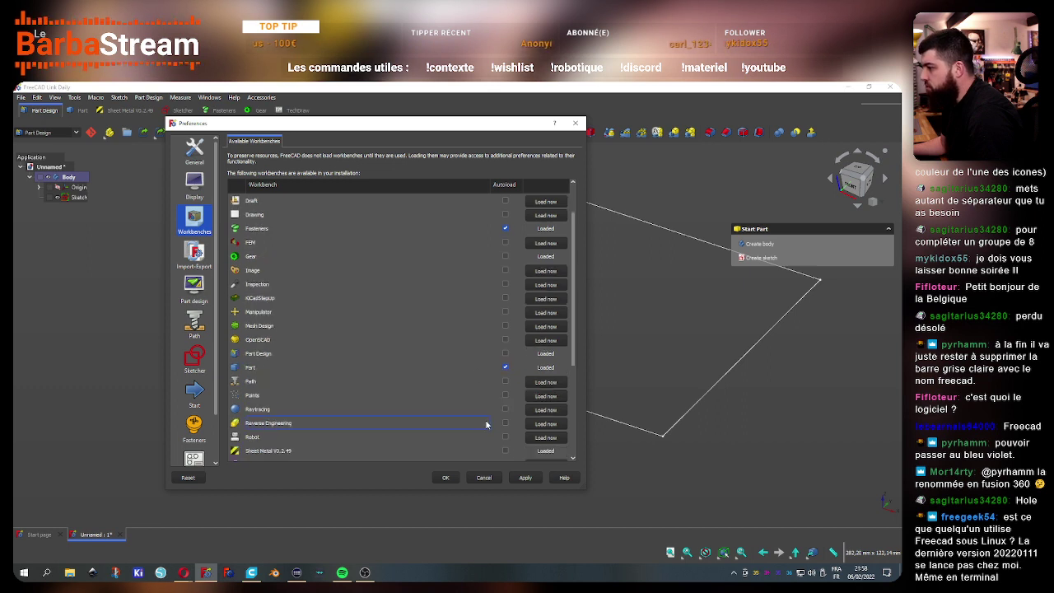
{"action": "scroll", "coordinate": [484, 421], "scroll_direction": "down", "scroll_amount": 2}
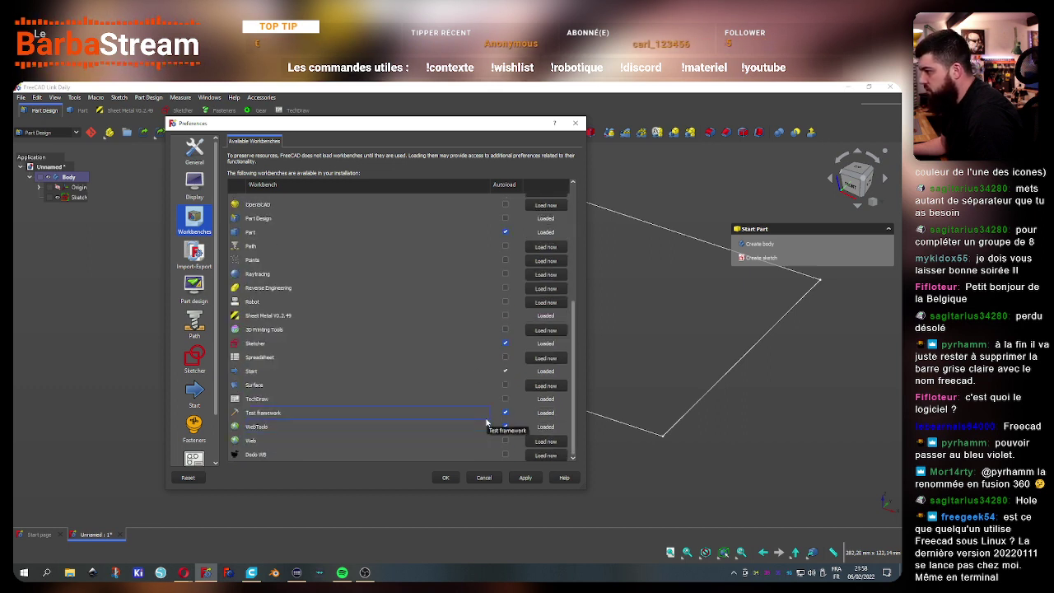
{"action": "scroll", "coordinate": [484, 410], "scroll_direction": "up", "scroll_amount": 4}
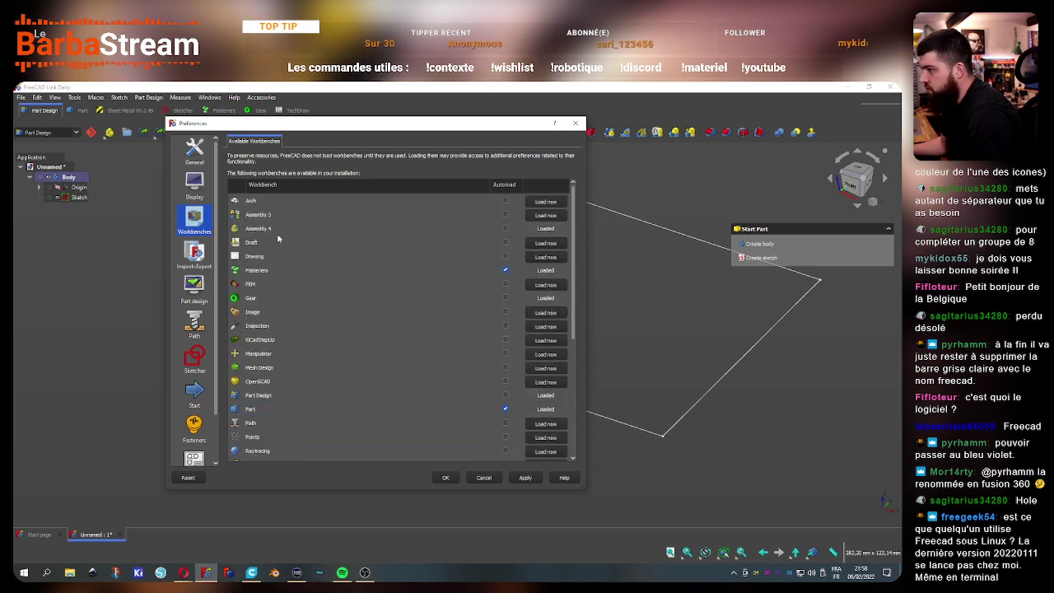
Go to Display > UI and select the pie menu icon size value
{"action": "left_click", "coordinate": [195, 186]}
{"action": "left_click", "coordinate": [258, 141]}
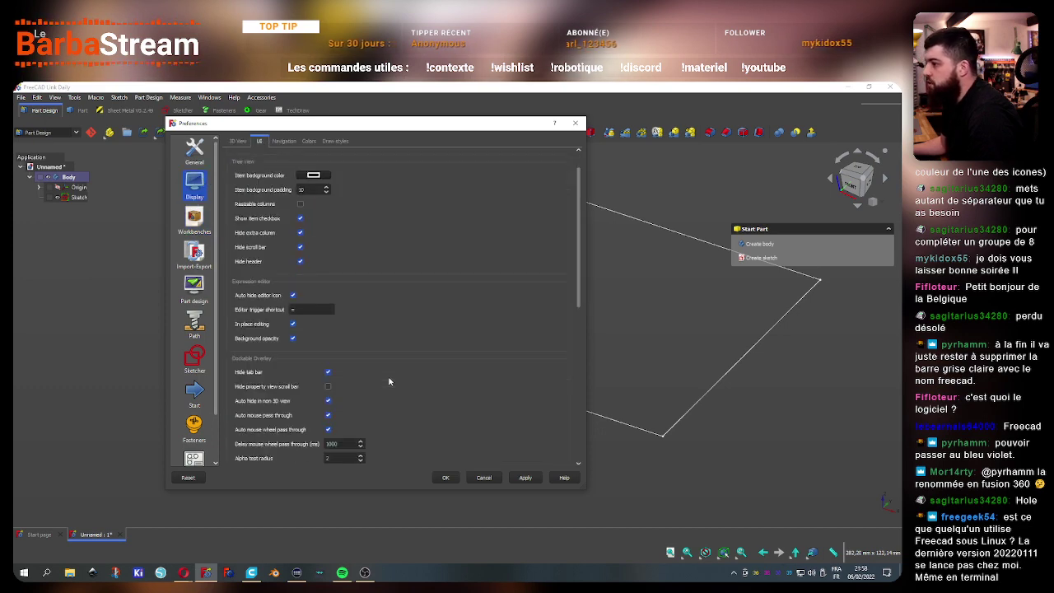
{"action": "scroll", "coordinate": [389, 381], "scroll_direction": "down", "scroll_amount": 10}
{"action": "left_click", "coordinate": [313, 320]}
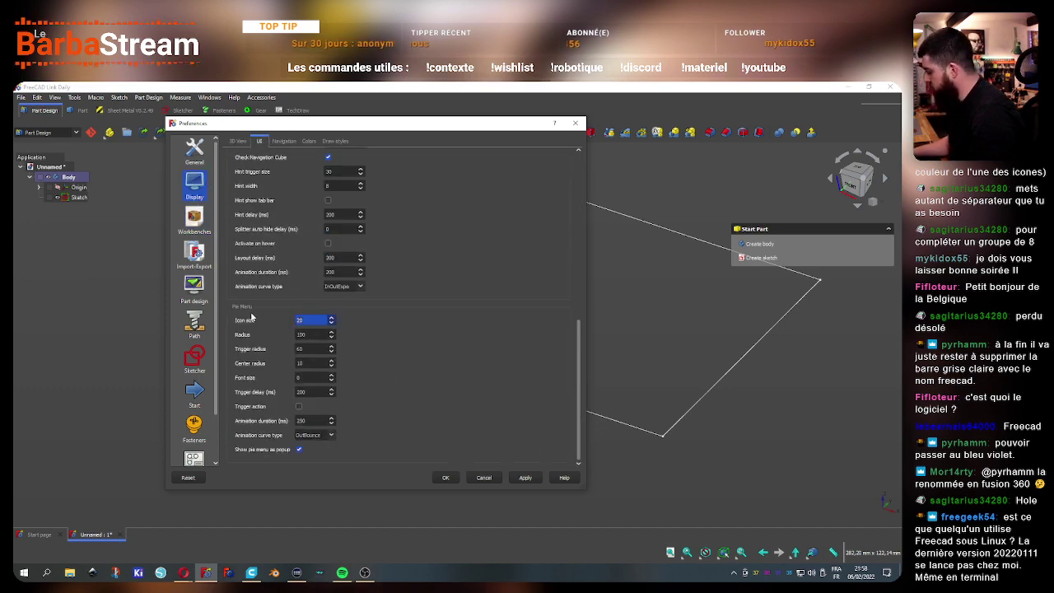
{"action": "type", "text": "24"}
Apply a pie menu icon size of 34 and test the pie menu
{"action": "left_click", "coordinate": [525, 477]}
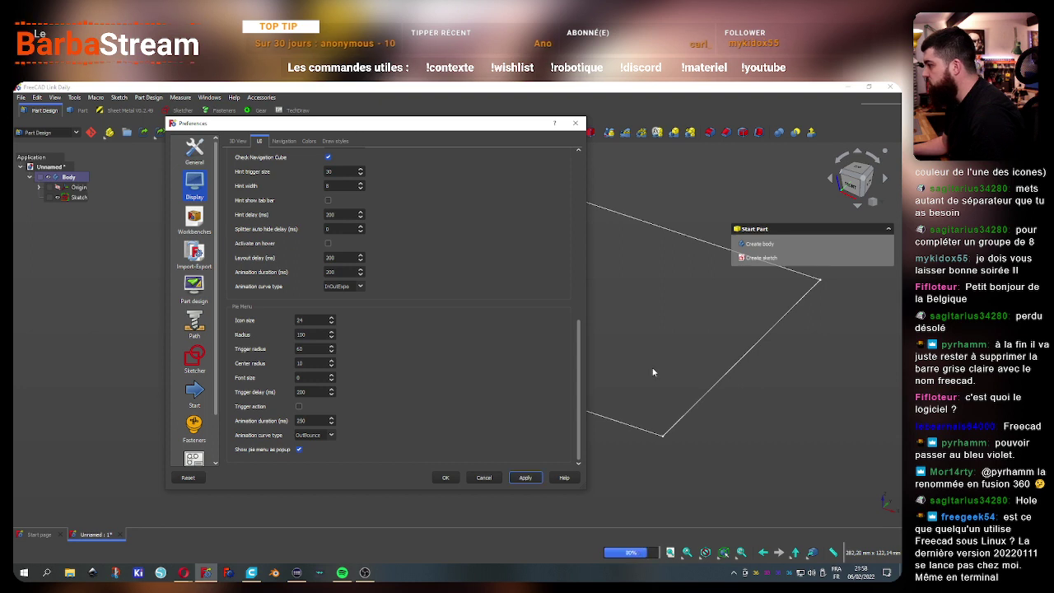
{"action": "key", "text": "Tab"}
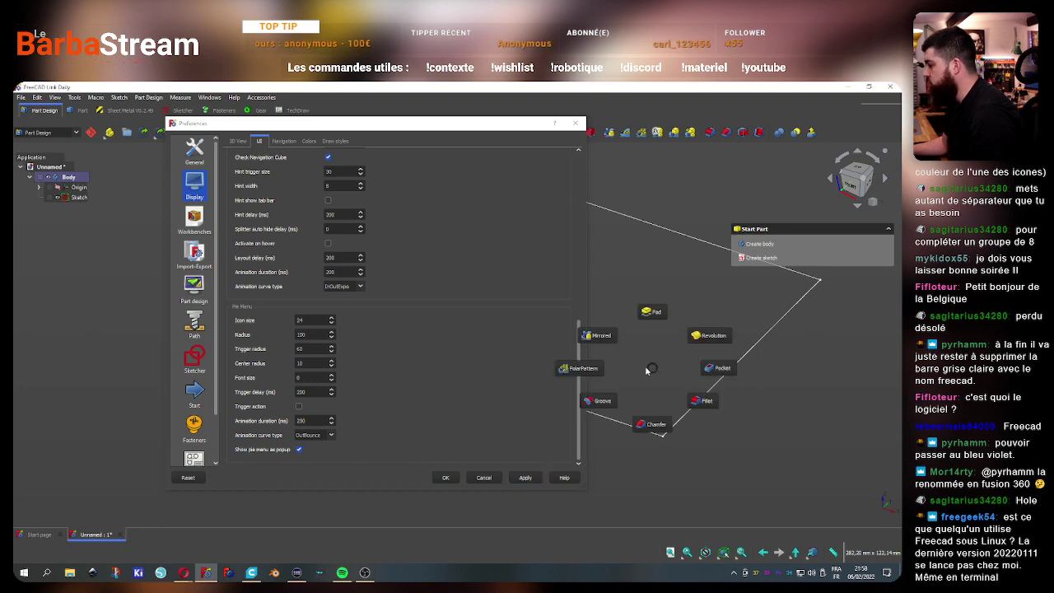
{"action": "left_click", "coordinate": [647, 370]}
{"action": "double_click", "coordinate": [309, 320]}
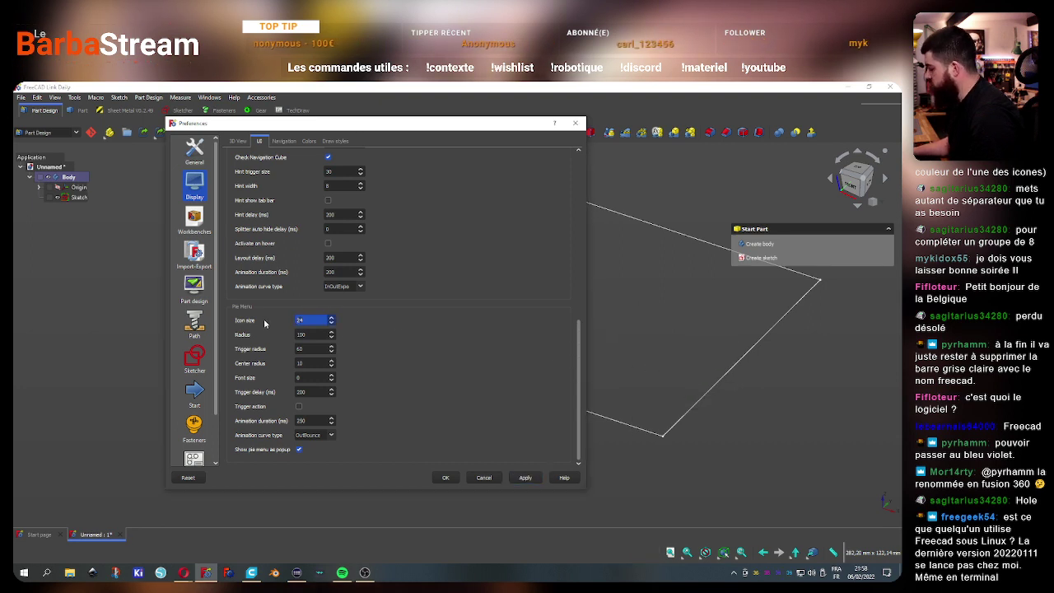
{"action": "type", "text": "4"}
{"action": "left_click", "coordinate": [525, 478]}
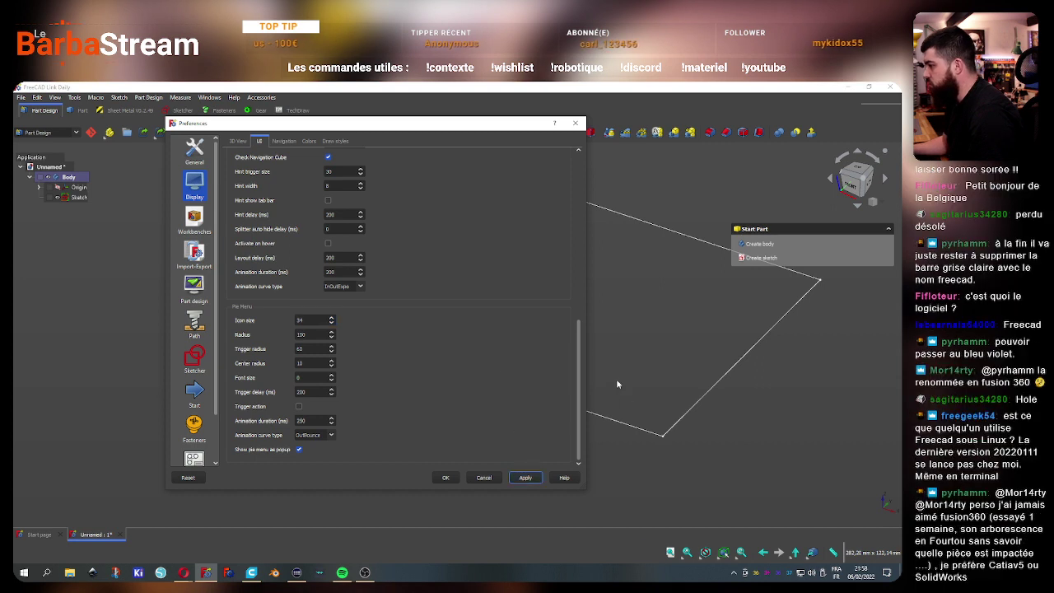
{"action": "key", "text": "Tab"}
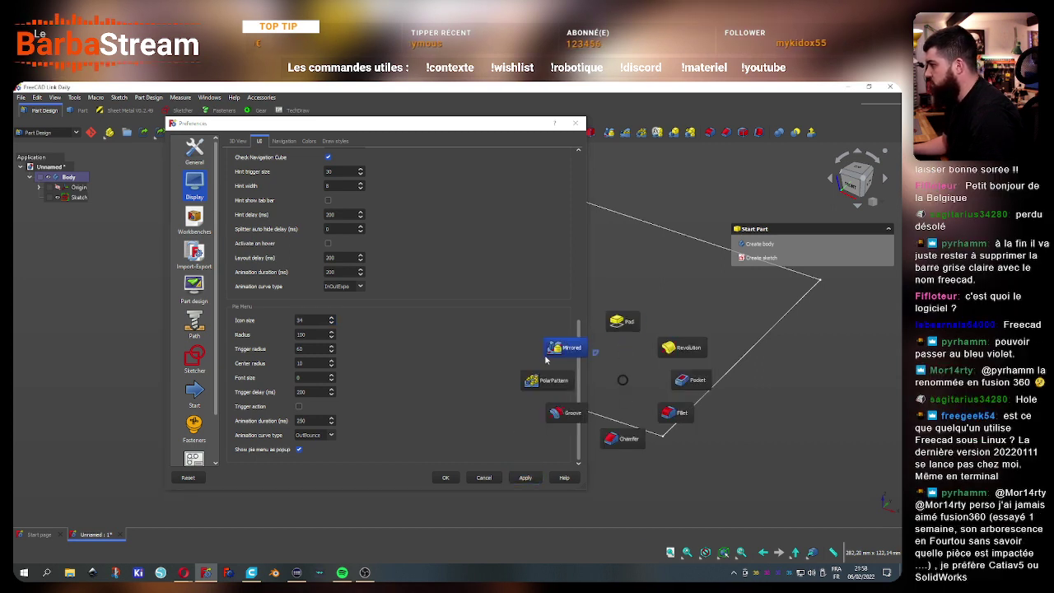
{"action": "key", "text": "Tab"}
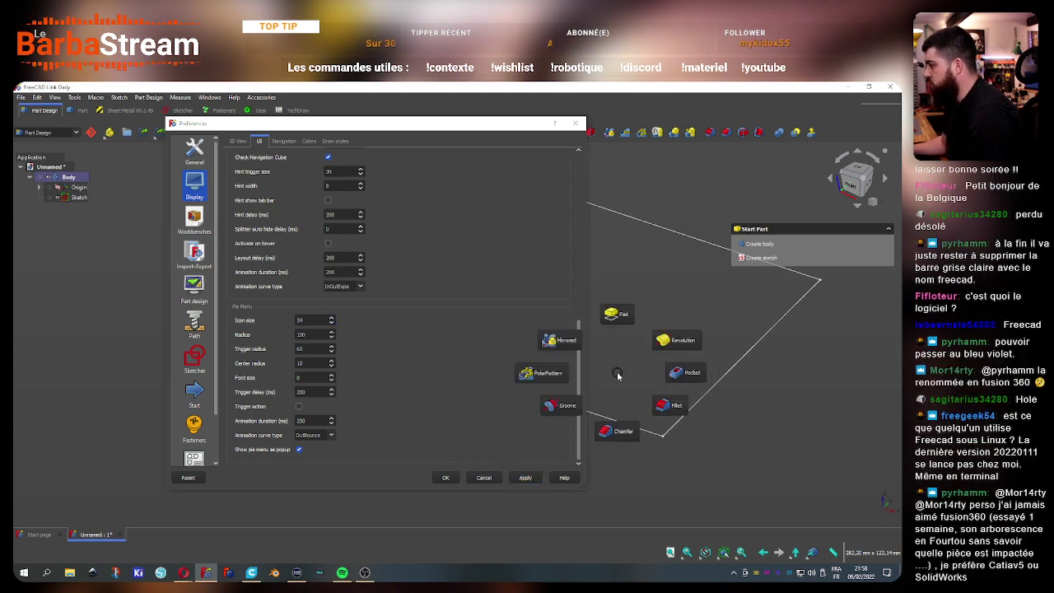
{"action": "key", "text": "Tab"}
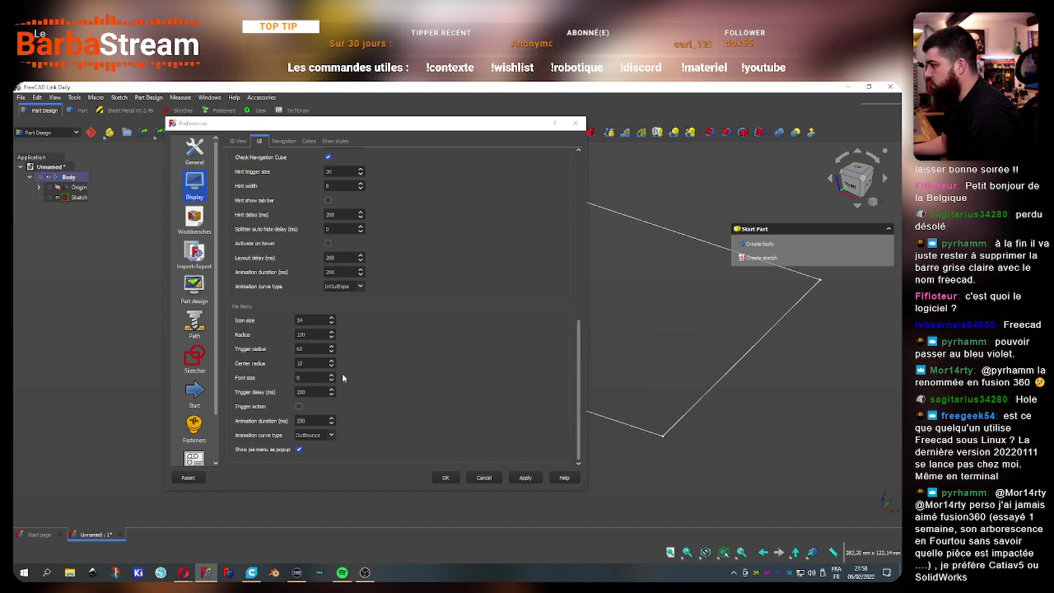
Apply pie menu icon size 35 and radius 90, then test the resized pie menu
{"action": "scroll", "coordinate": [309, 320], "scroll_direction": "down", "scroll_amount": 4}
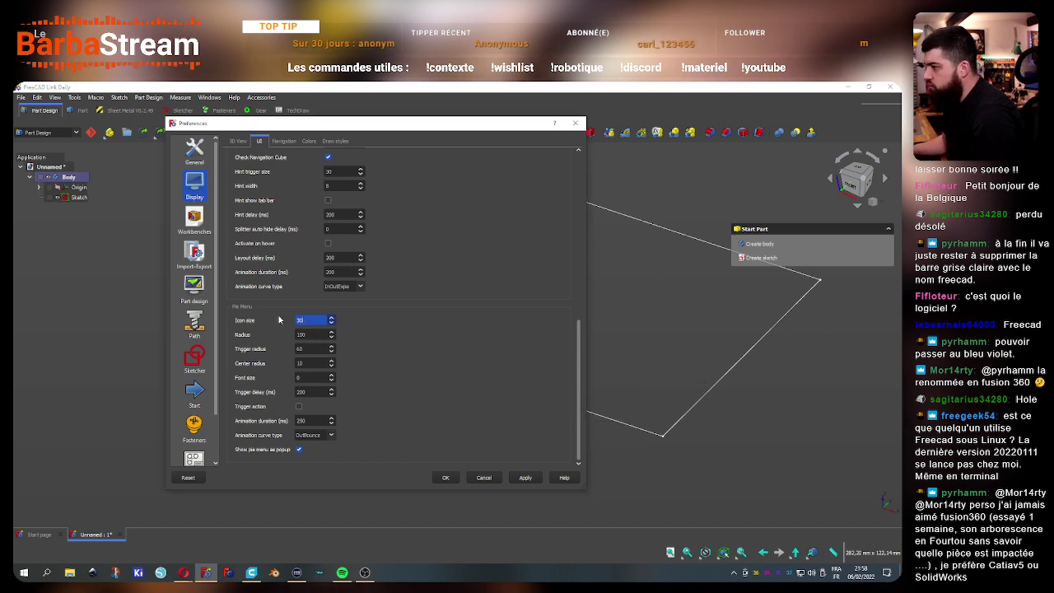
{"action": "scroll", "coordinate": [311, 333], "scroll_direction": "down", "scroll_amount": 10}
{"action": "type", "text": "90"}
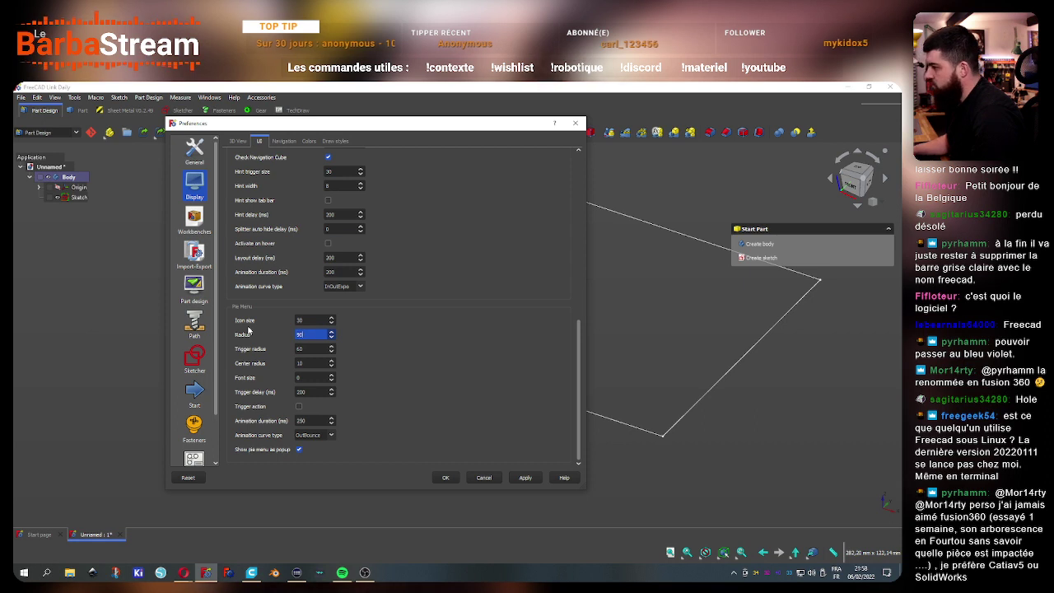
{"action": "key", "text": "Tab"}
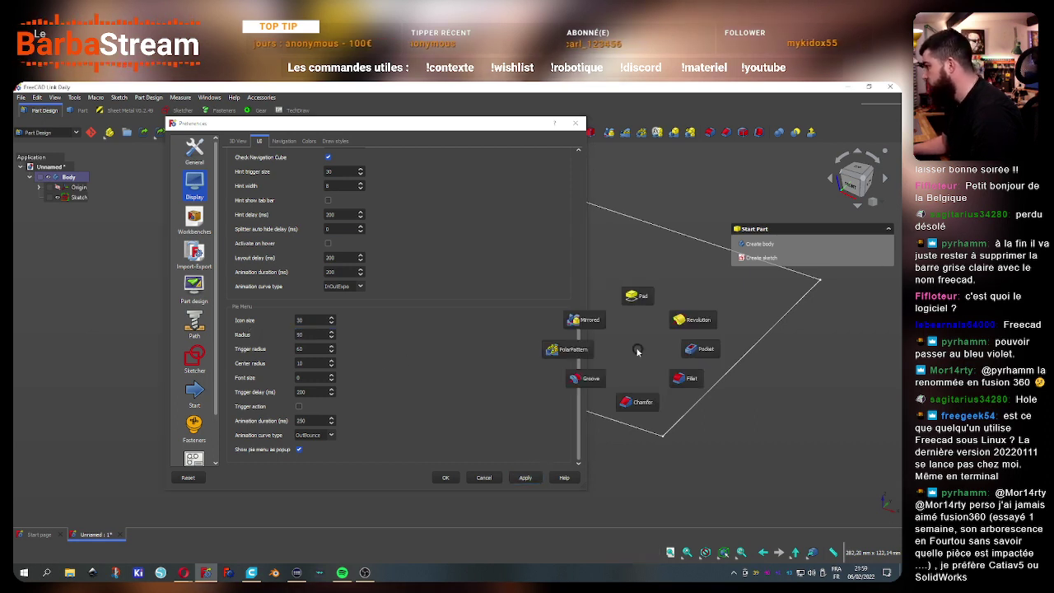
{"action": "key", "text": "Tab"}
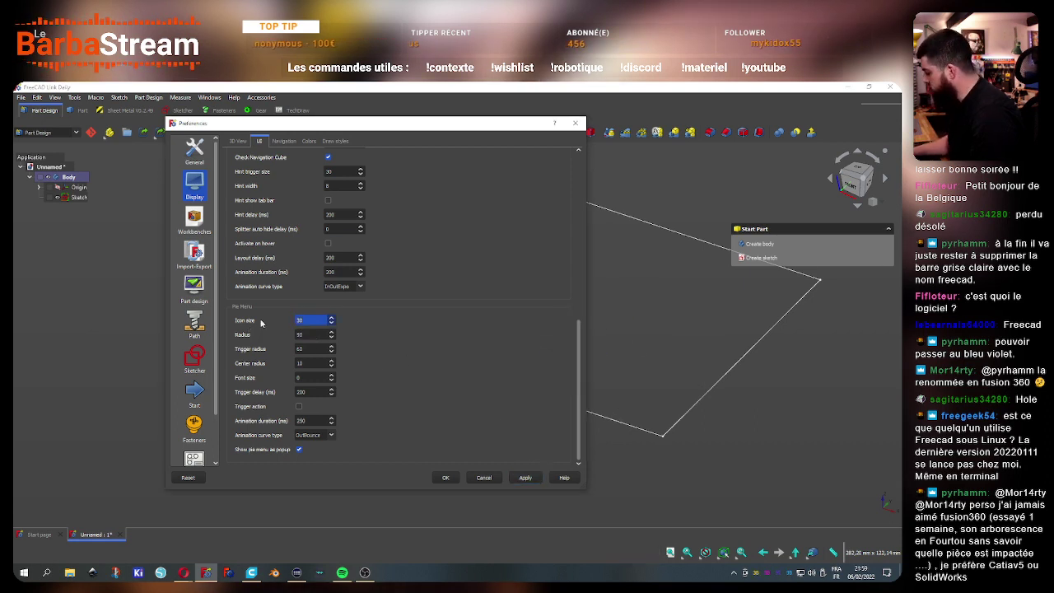
{"action": "type", "text": "35"}
{"action": "left_click", "coordinate": [516, 476]}
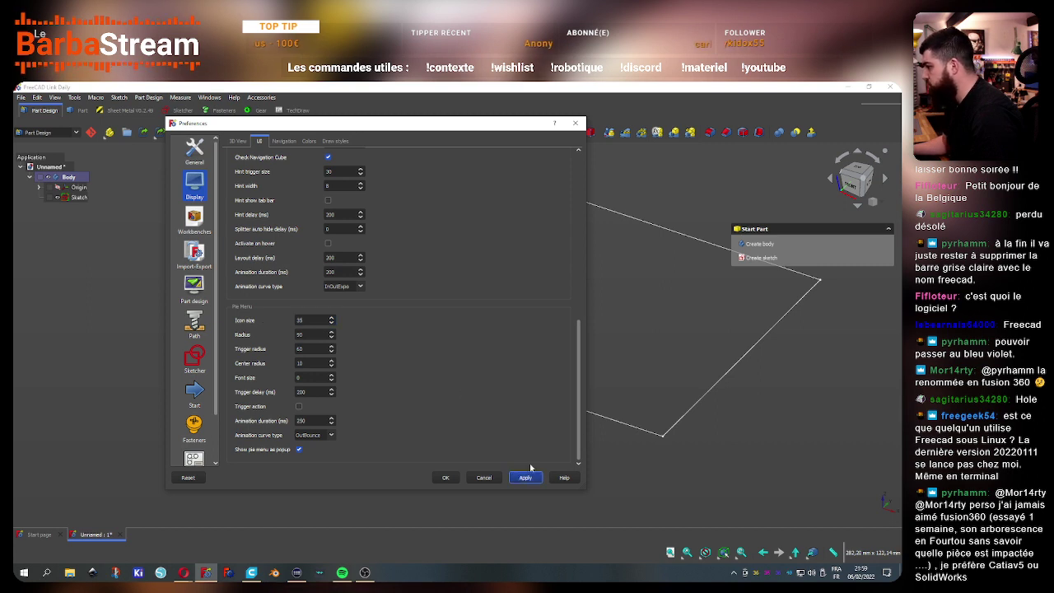
{"action": "key", "text": "Tab"}
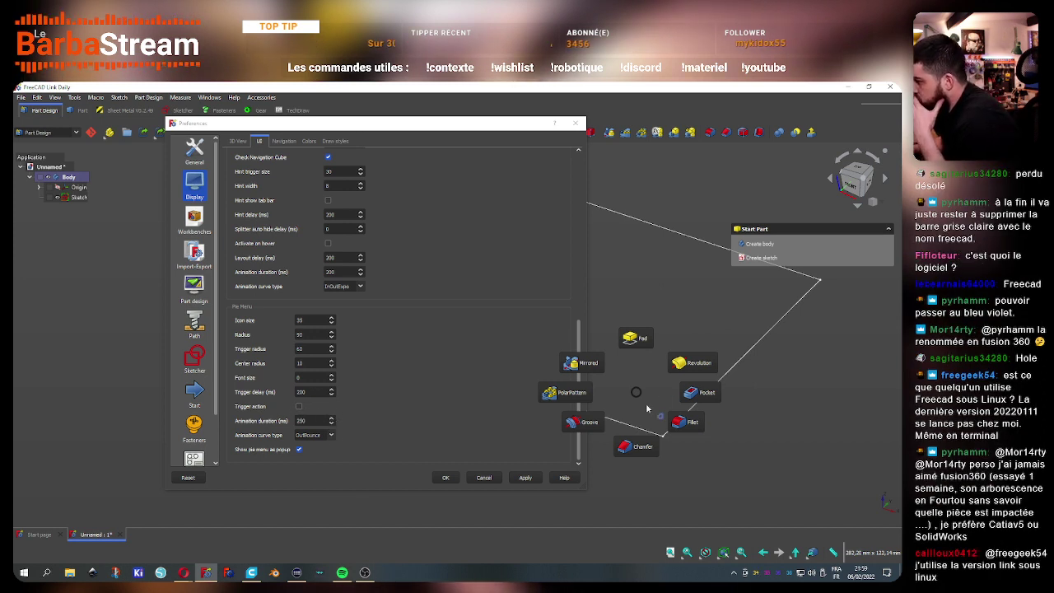
{"action": "left_click", "coordinate": [626, 387]}
{"action": "key", "text": "Tab"}
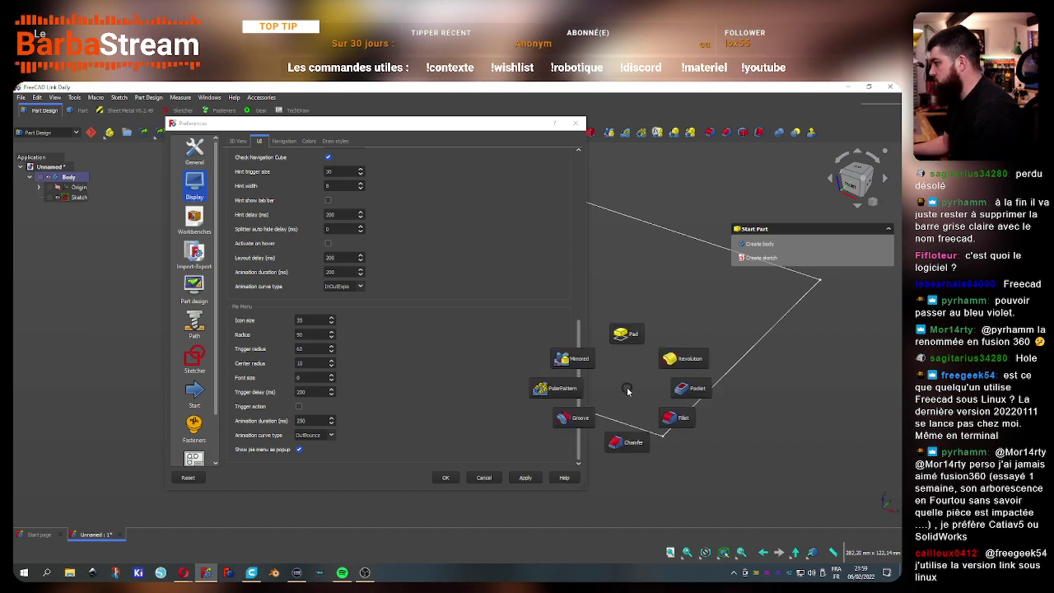
Pad the sketch from the pie menu into a 10 mm plate
{"action": "left_click", "coordinate": [633, 371]}
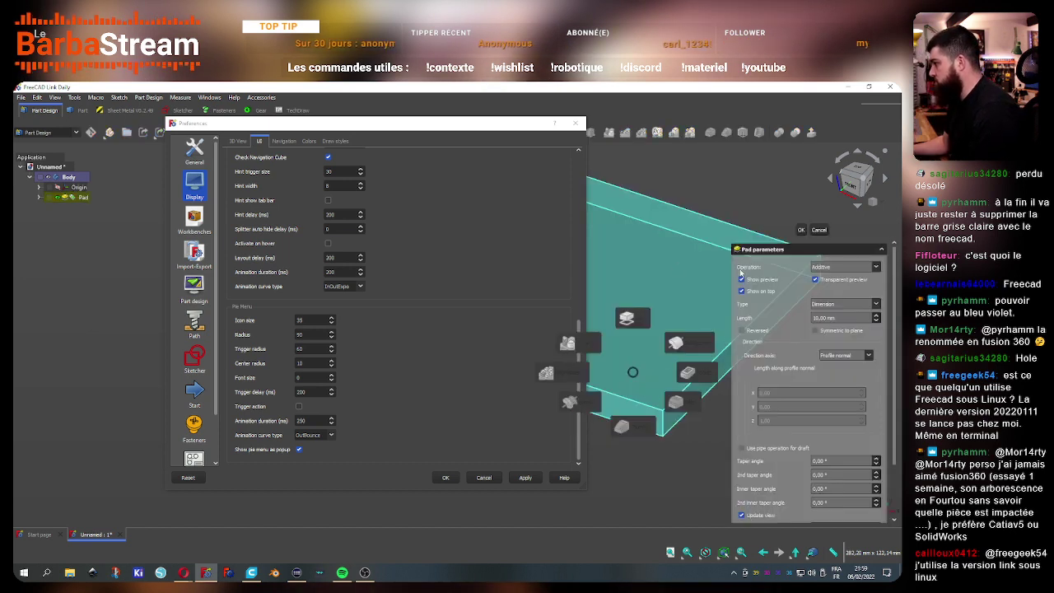
{"action": "key", "text": "Tab"}
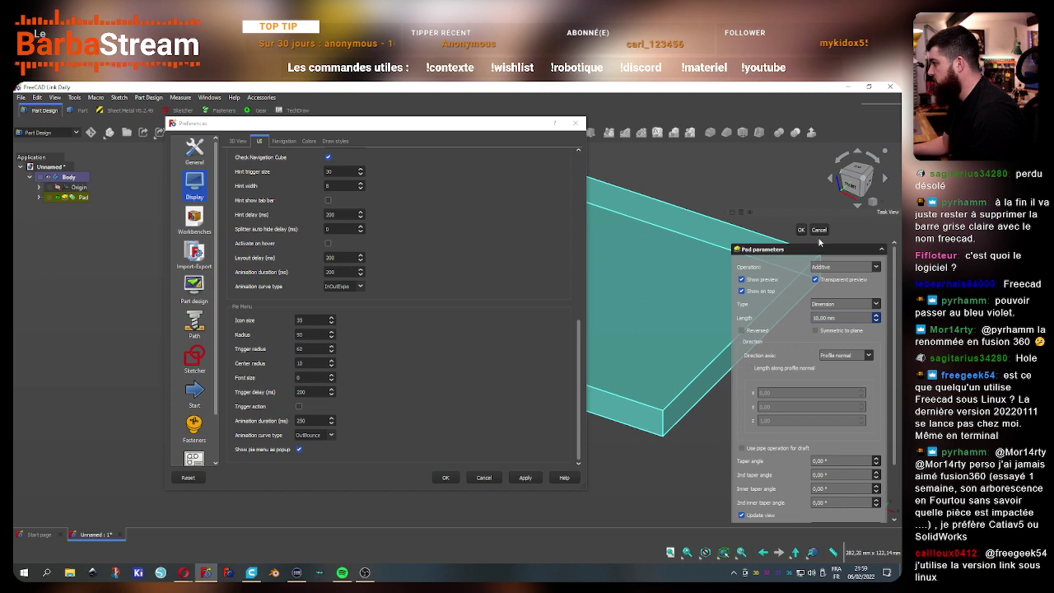
{"action": "left_click", "coordinate": [800, 231]}
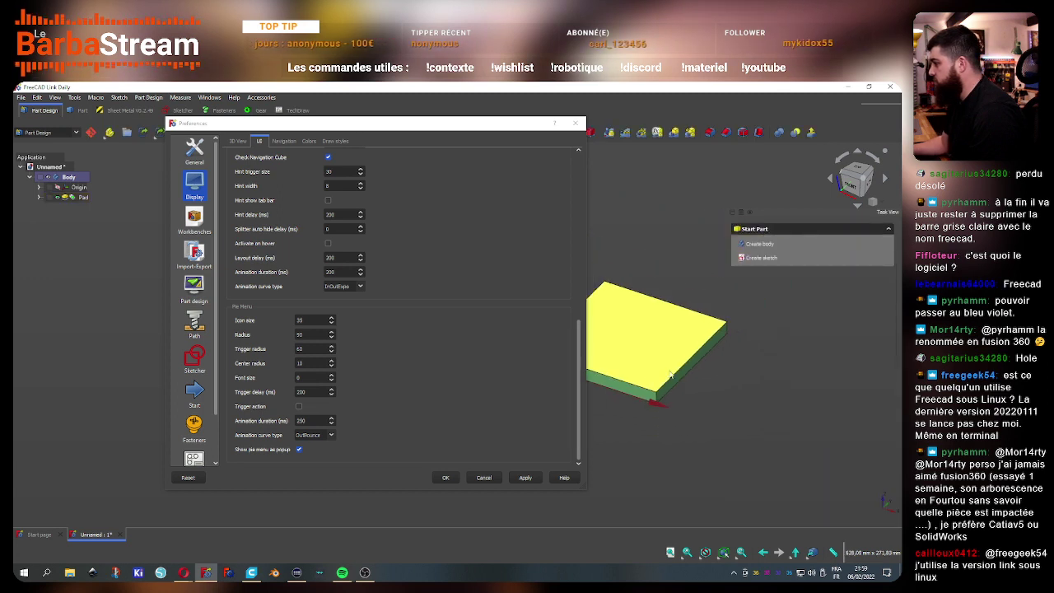
Apply a 1000 ms pie menu animation duration and test the slower animation
{"action": "left_click", "coordinate": [332, 425]}
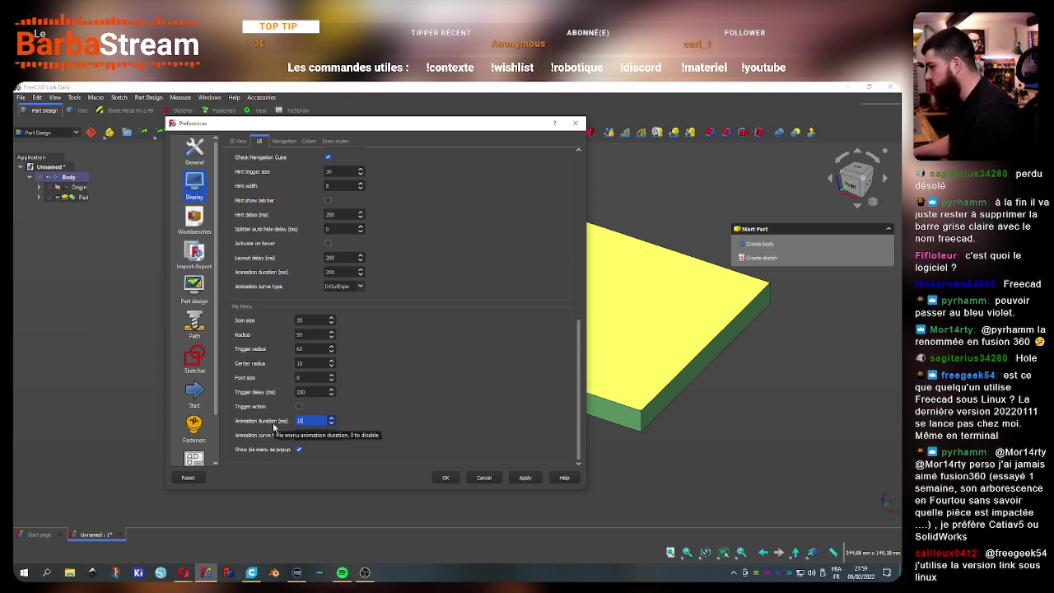
{"action": "type", "text": "1000"}
{"action": "left_click", "coordinate": [526, 478]}
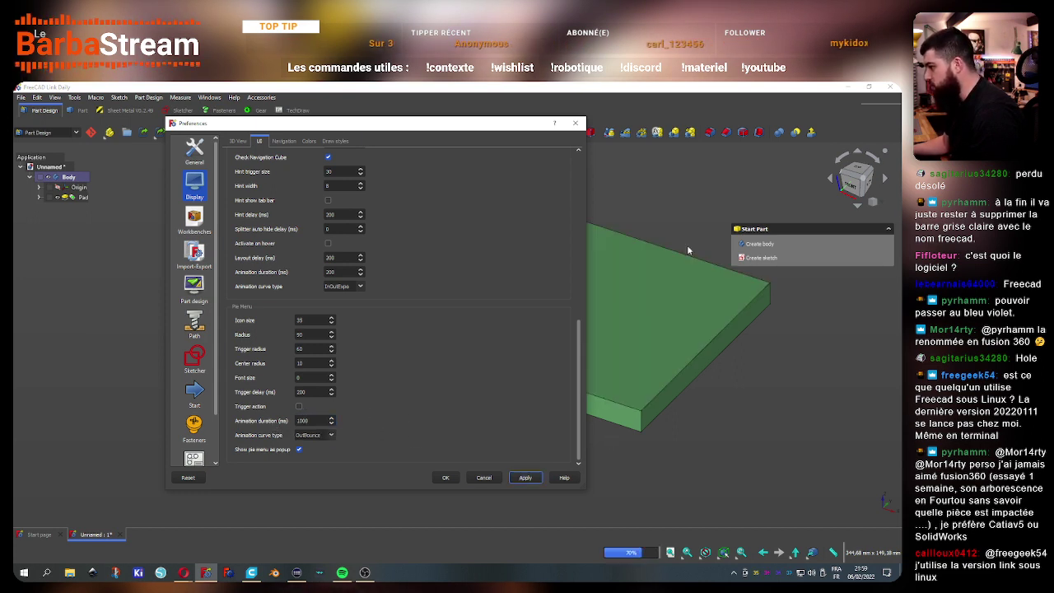
{"action": "key", "text": "Tab"}
{"action": "key", "text": "Tab"}
{"action": "key", "text": "Tab"}
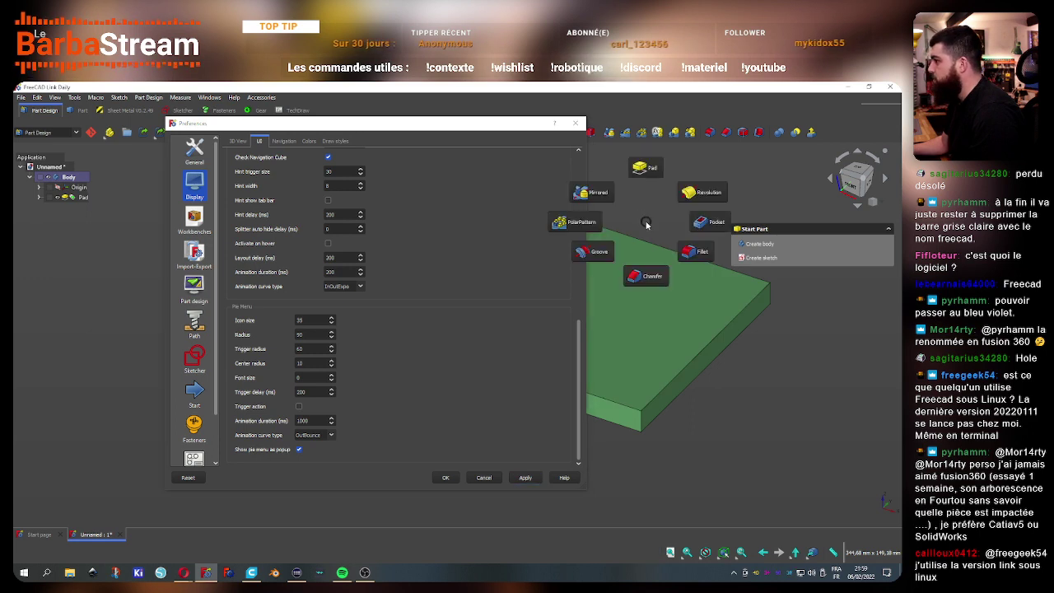
{"action": "key", "text": "Tab"}
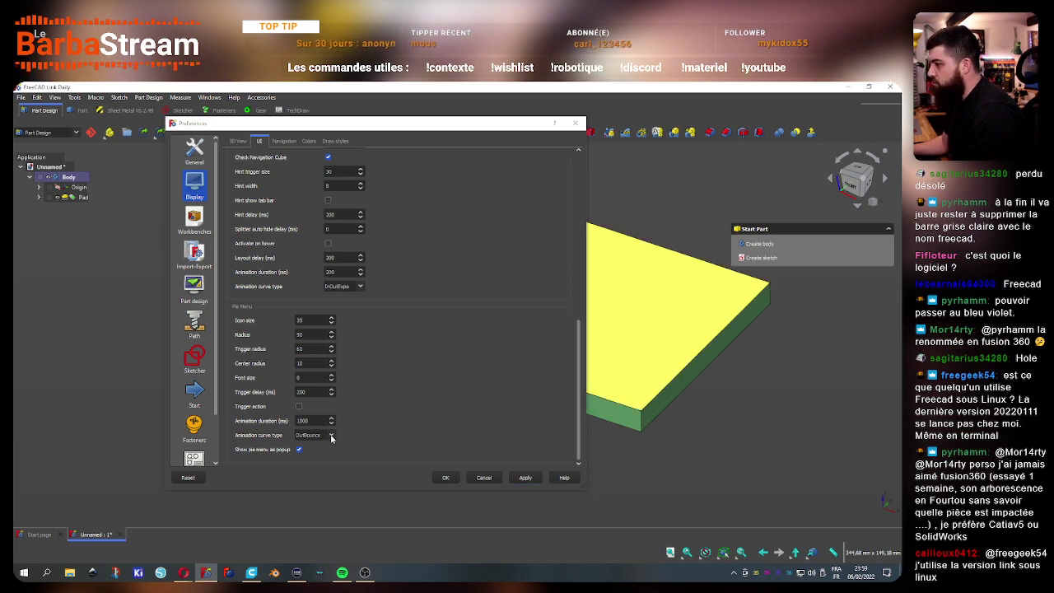
{"action": "key", "text": "Tab"}
{"action": "key", "text": "Tab"}
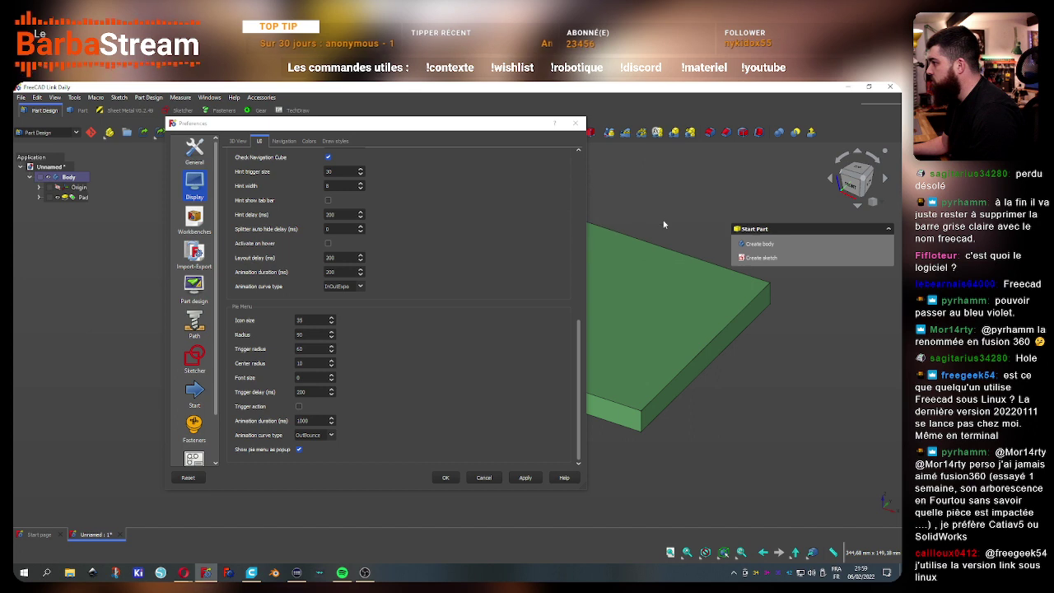
{"action": "key", "text": "Tab"}
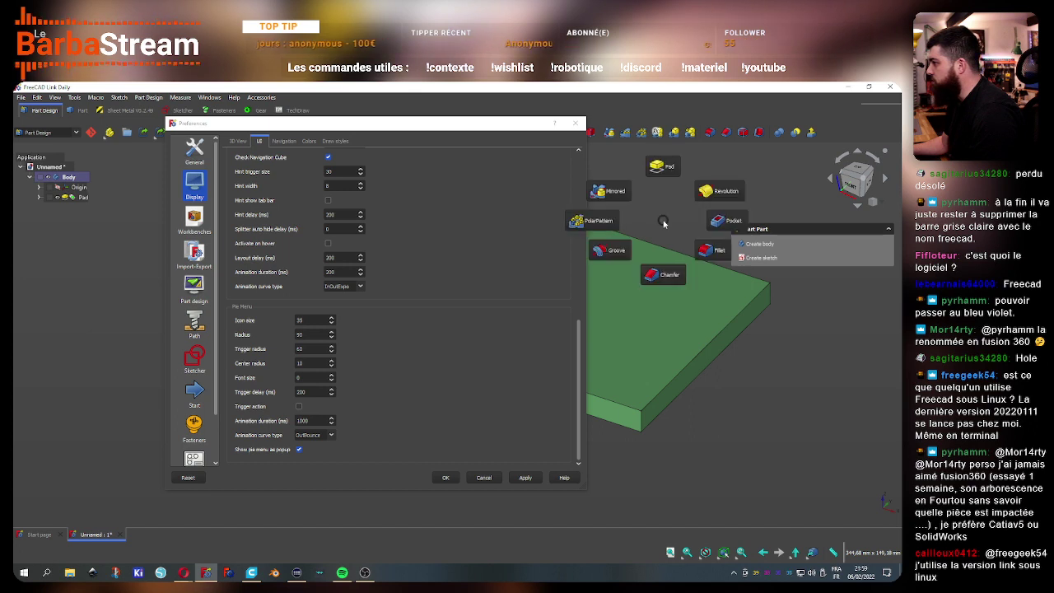
{"action": "left_click", "coordinate": [659, 218]}
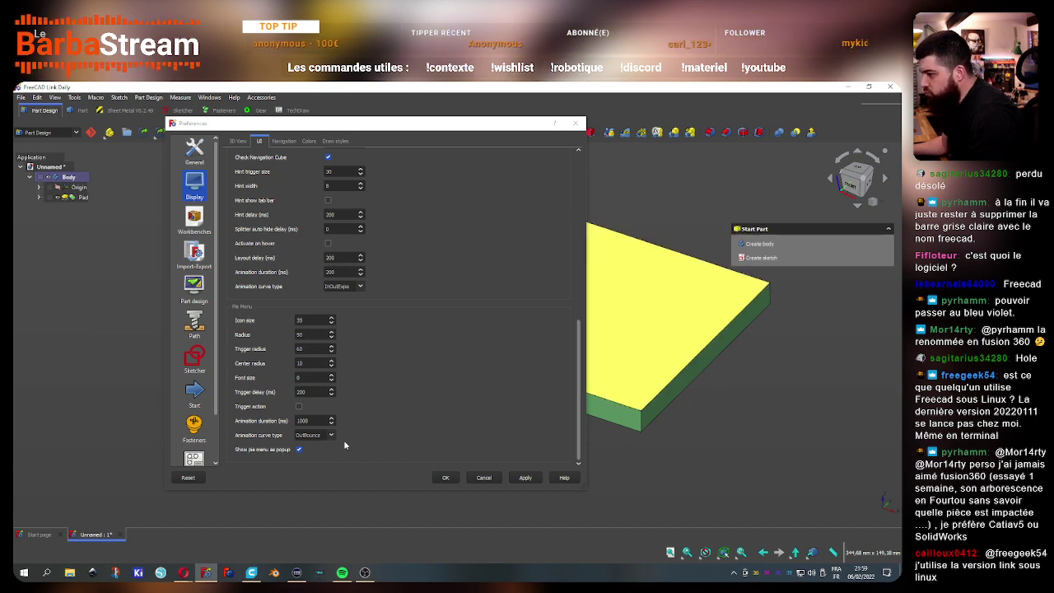
Turn off showing the pie menu as a popup, apply, and test it
{"action": "left_click", "coordinate": [298, 449]}
{"action": "left_click", "coordinate": [613, 404]}
{"action": "key", "text": "Tab"}
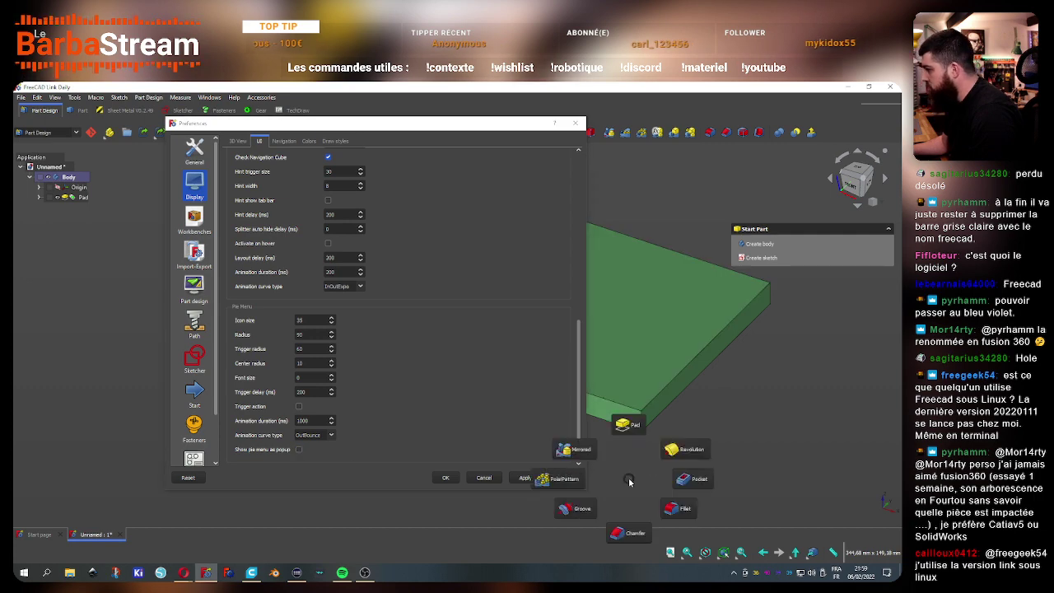
{"action": "key", "text": "Tab"}
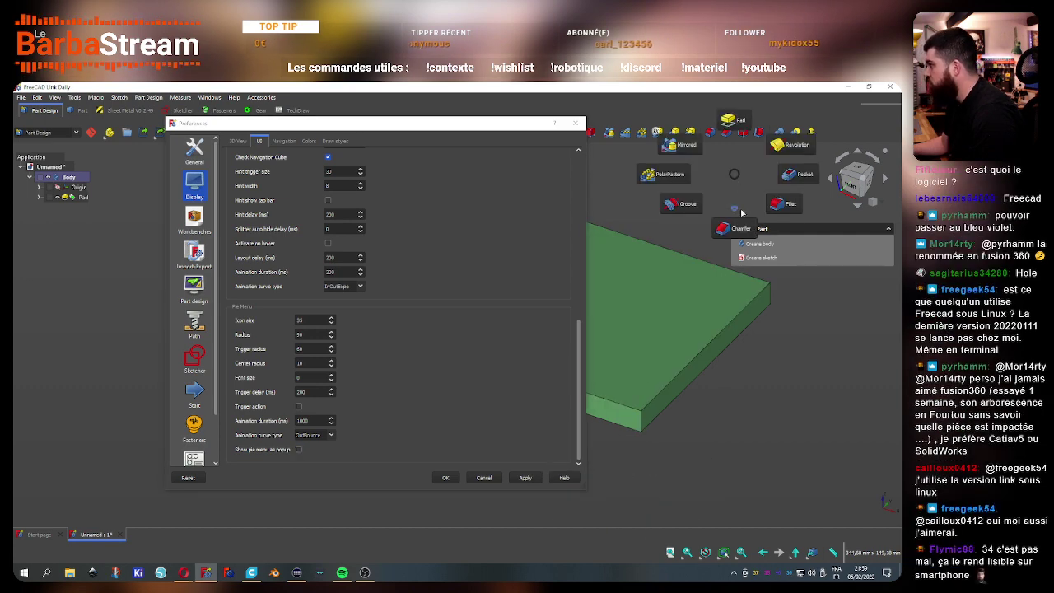
{"action": "key", "text": "Tab"}
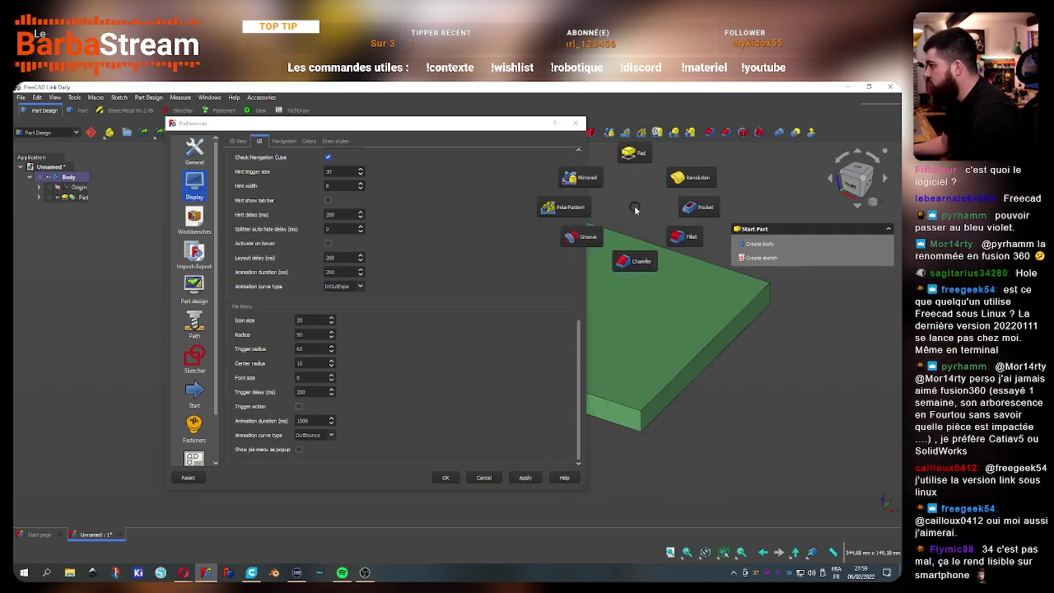
{"action": "left_click", "coordinate": [634, 210]}
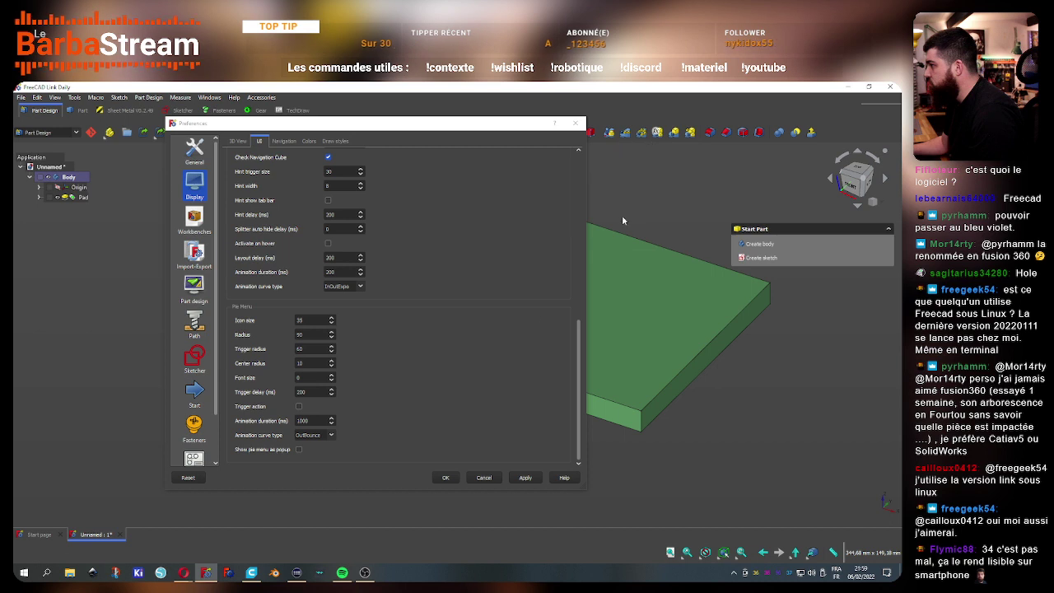
Switch the pie menu animation curve to InOutElastic and test it
{"action": "left_click", "coordinate": [330, 435]}
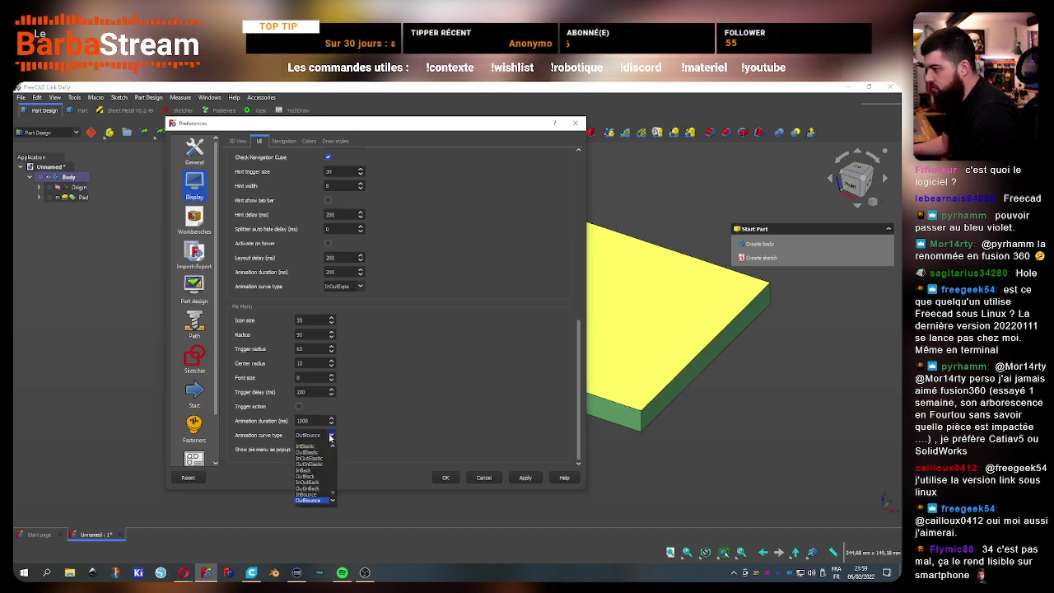
{"action": "left_click", "coordinate": [308, 458]}
{"action": "key", "text": "Tab"}
{"action": "left_click", "coordinate": [647, 211]}
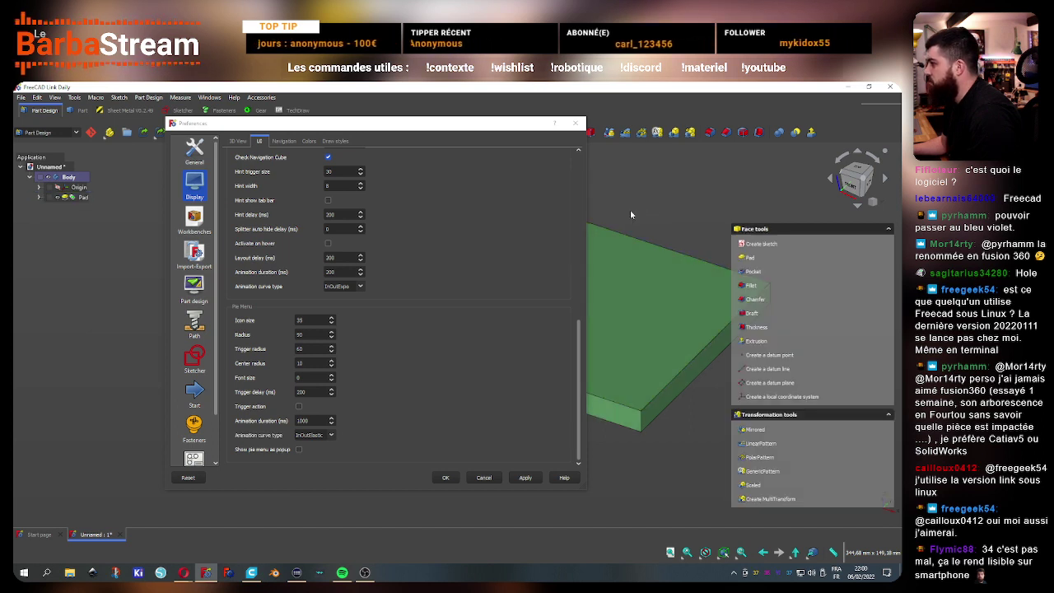
{"action": "key", "text": "Tab"}
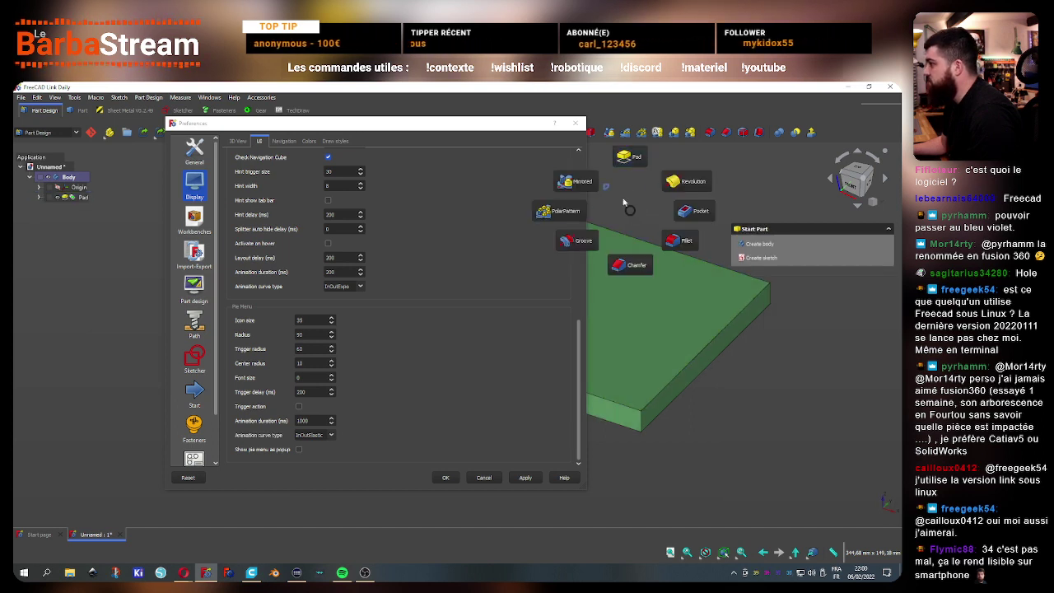
Cancel the trial Mirrored feature and revert the unsaved preference changes
{"action": "left_click", "coordinate": [576, 181]}
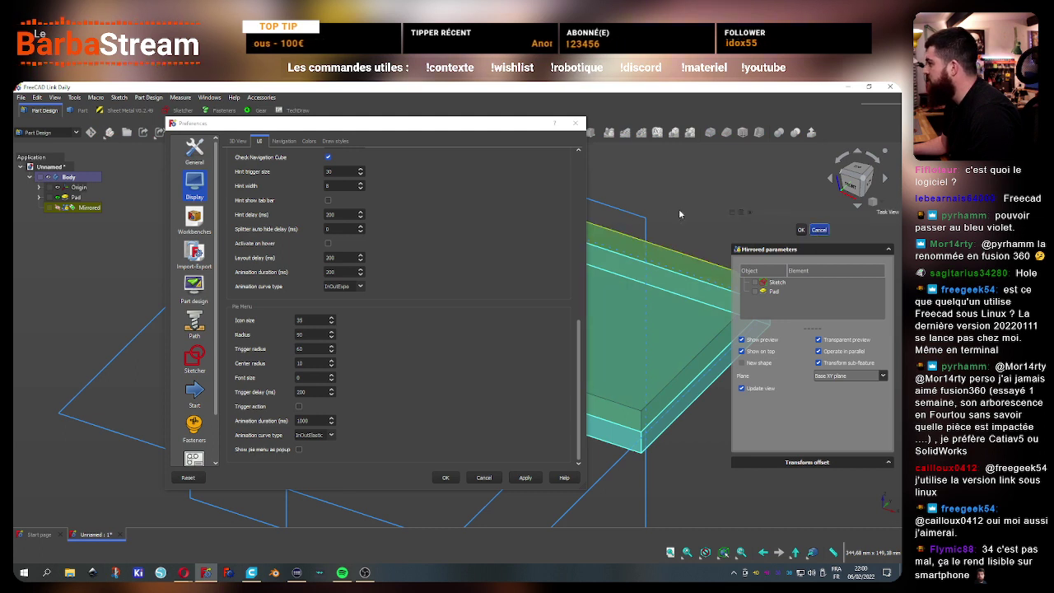
{"action": "left_click", "coordinate": [819, 230]}
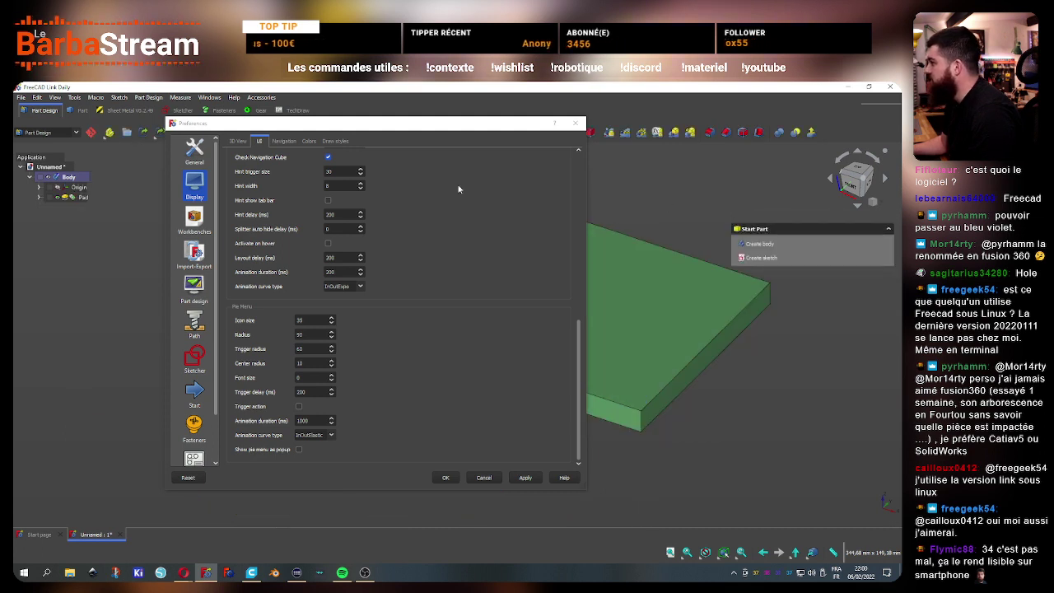
{"action": "left_click", "coordinate": [484, 478]}
{"action": "left_click", "coordinate": [365, 321]}
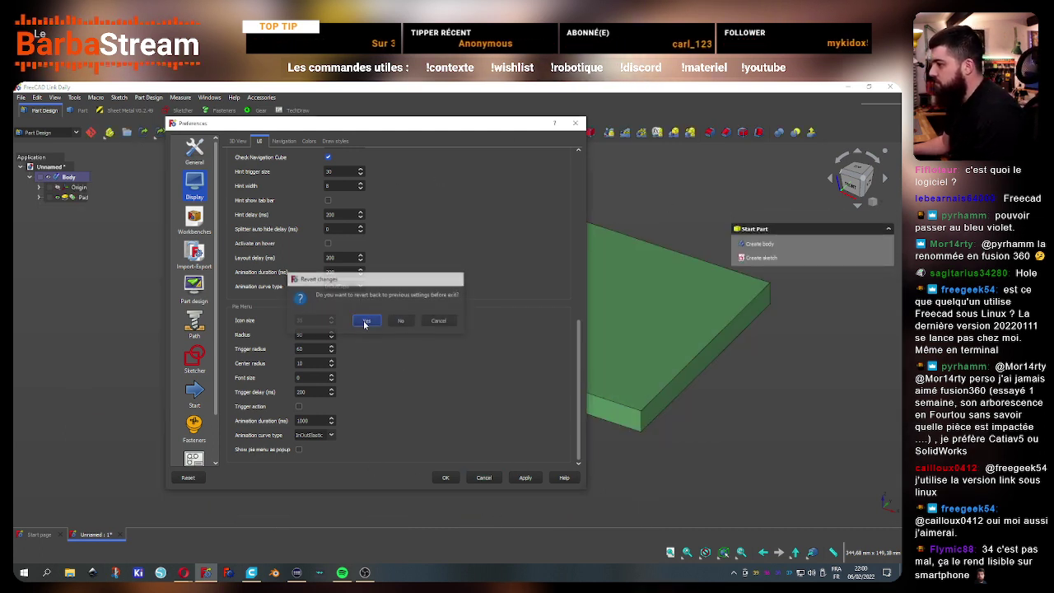
Close Preferences and test the reverted pie menu over the green pad several times
{"action": "left_click", "coordinate": [450, 481]}
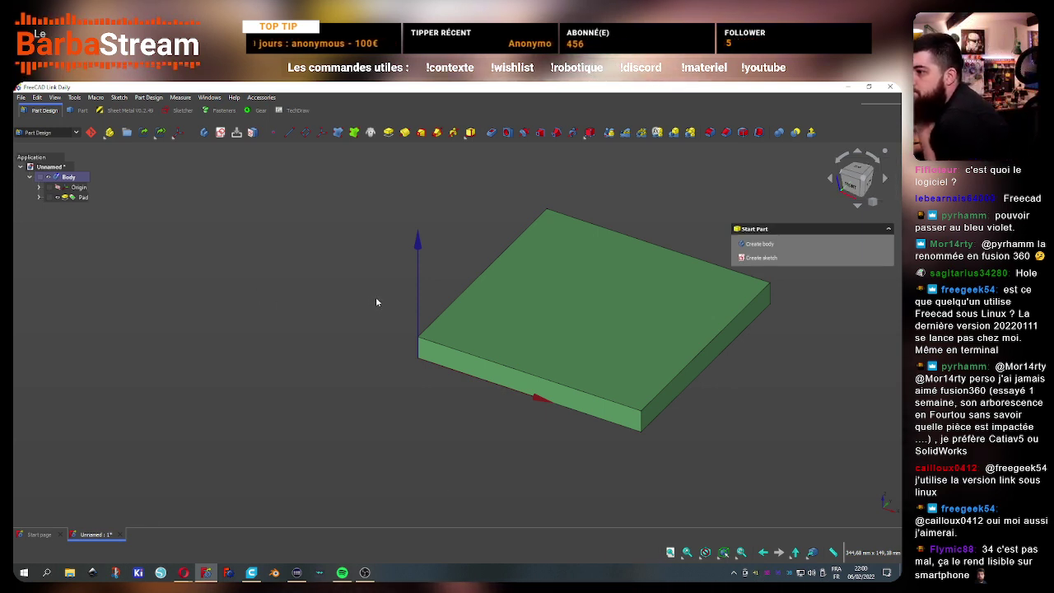
{"action": "scroll", "coordinate": [376, 302], "scroll_direction": "down", "scroll_amount": 2}
{"action": "scroll", "coordinate": [442, 301], "scroll_direction": "up", "scroll_amount": 2}
{"action": "scroll", "coordinate": [555, 326], "scroll_direction": "up", "scroll_amount": 2}
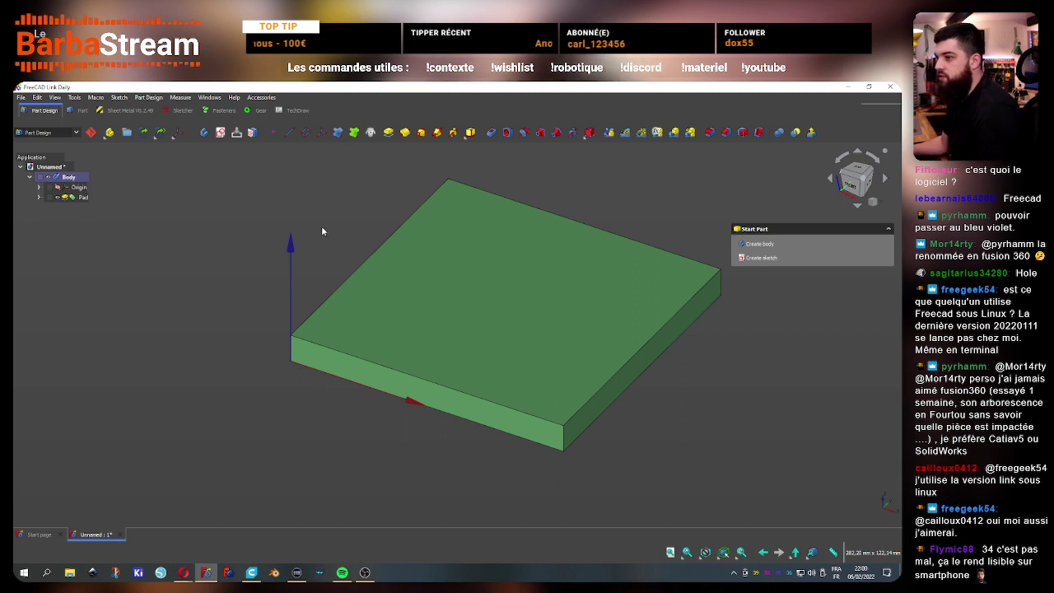
{"action": "scroll", "coordinate": [338, 239], "scroll_direction": "up", "scroll_amount": 2}
{"action": "key", "text": "Tab"}
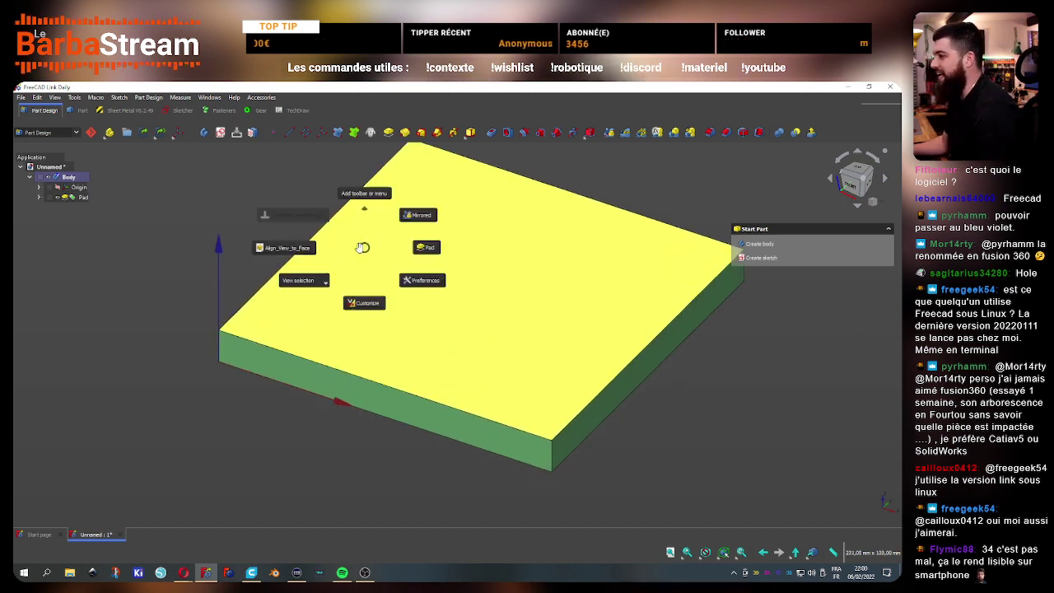
{"action": "key", "text": "Escape"}
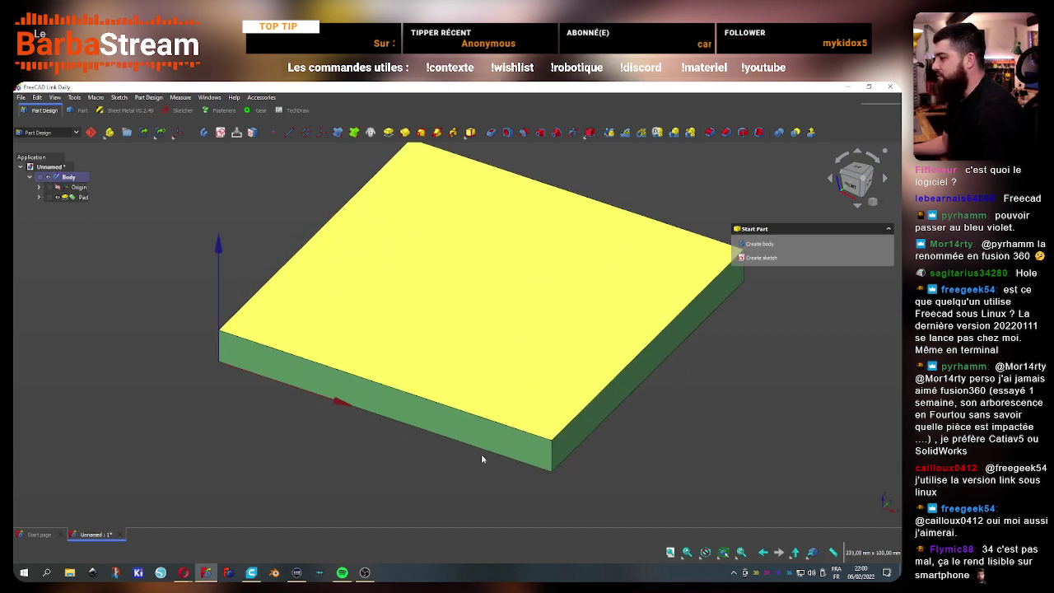
{"action": "key", "text": "Tab"}
{"action": "key", "text": "Escape"}
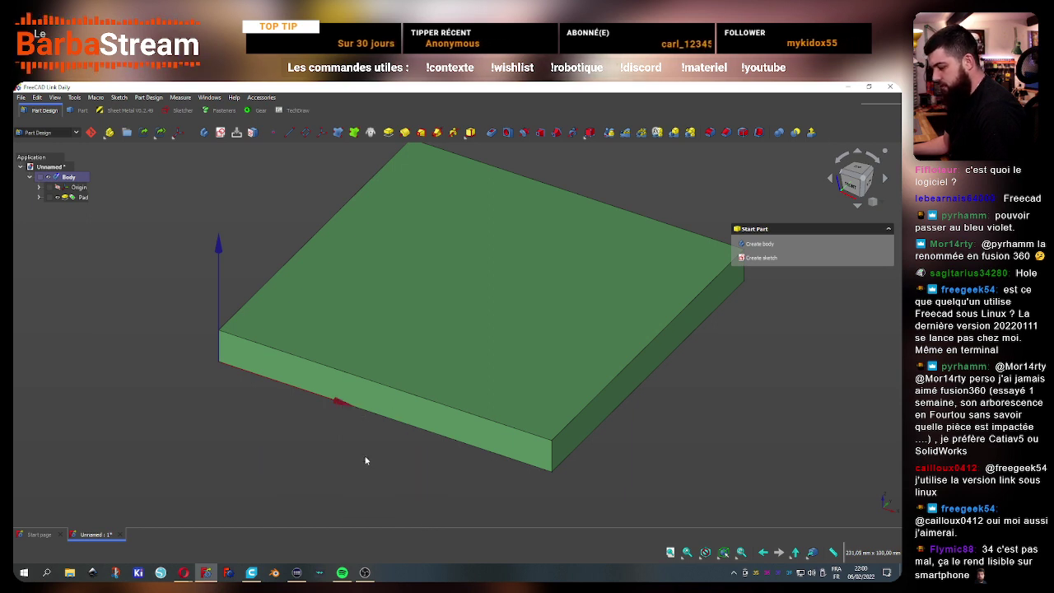
{"action": "key", "text": "Tab"}
{"action": "key", "text": "Escape"}
Reopen the Preferences dialog from the Edit menu
{"action": "left_click", "coordinate": [28, 97]}
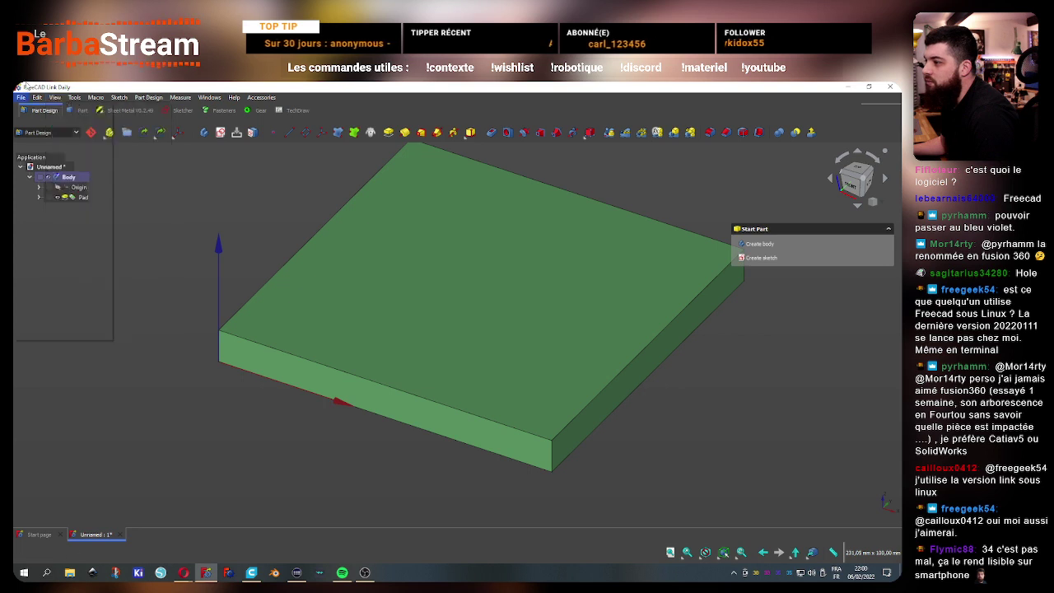
{"action": "left_click", "coordinate": [37, 97]}
{"action": "left_click", "coordinate": [74, 330]}
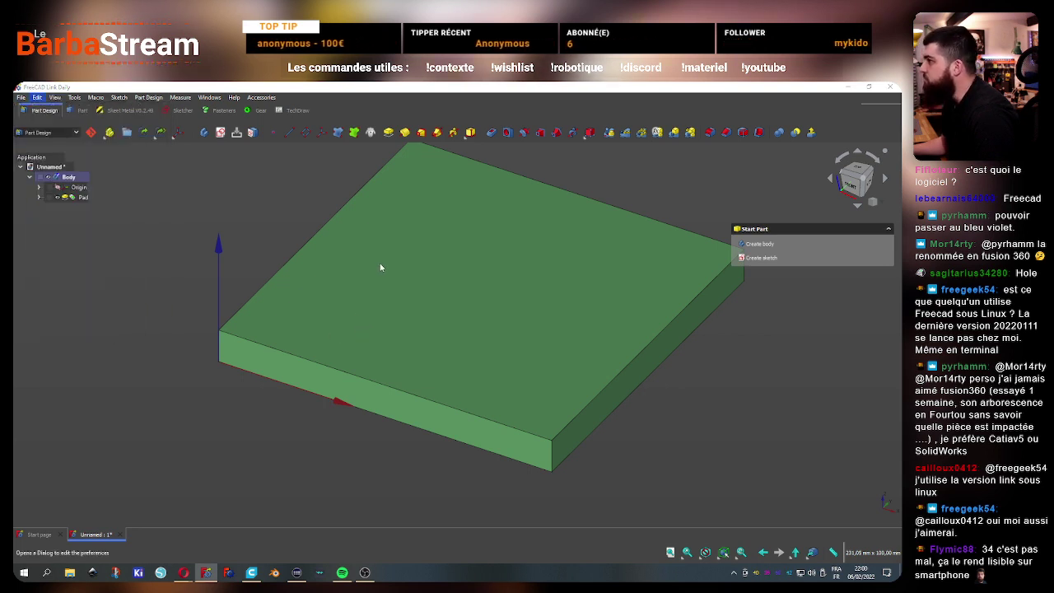
In Display > UI, change the pie menu radius to 80
{"action": "left_click", "coordinate": [195, 185]}
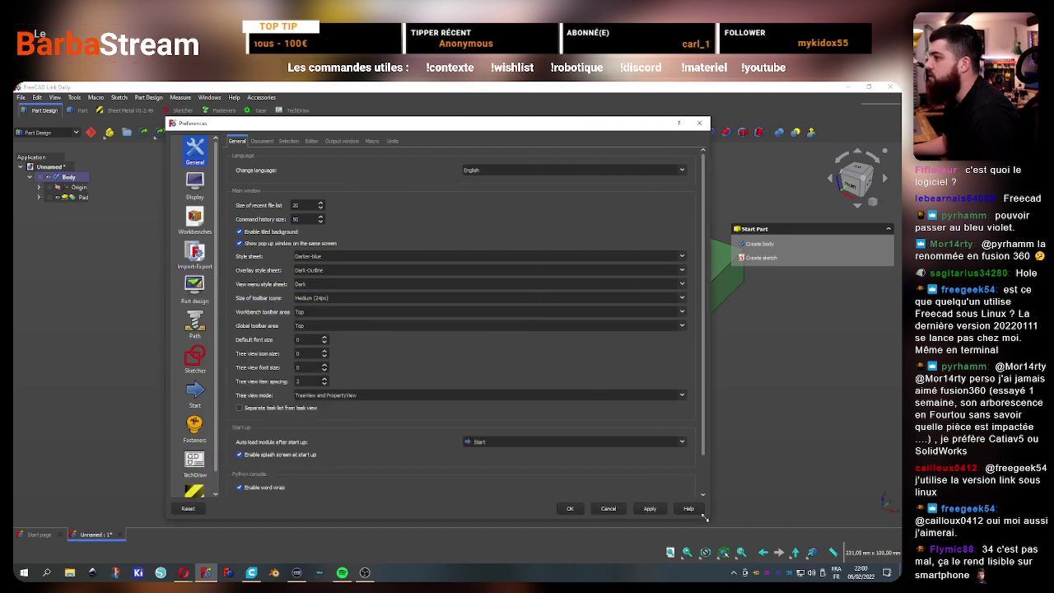
{"action": "left_click", "coordinate": [259, 141]}
{"action": "scroll", "coordinate": [354, 330], "scroll_direction": "down", "scroll_amount": 5}
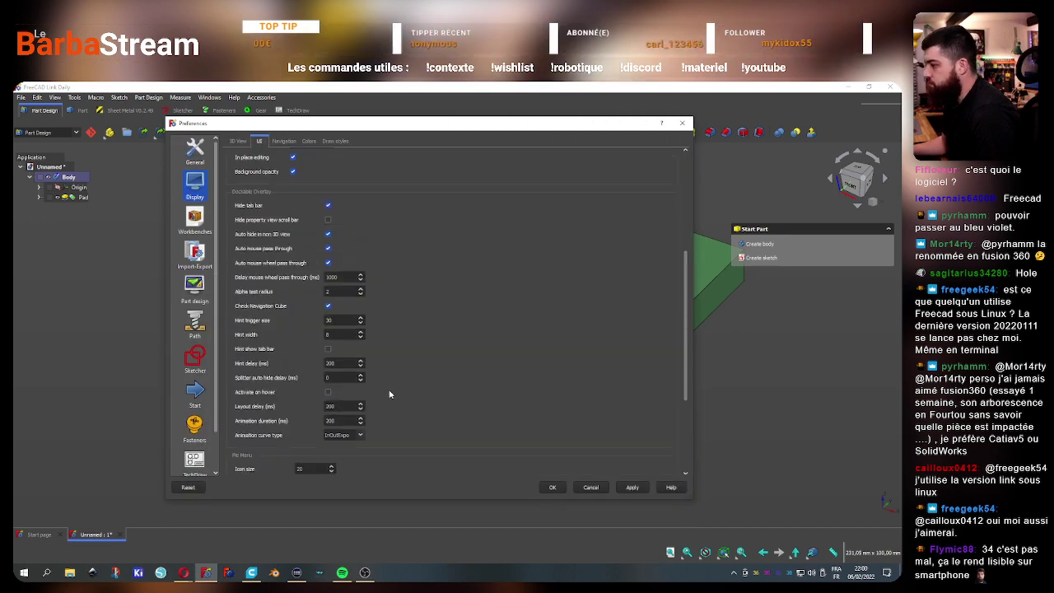
{"action": "scroll", "coordinate": [368, 363], "scroll_direction": "down", "scroll_amount": 5}
{"action": "scroll", "coordinate": [313, 330], "scroll_direction": "up", "scroll_amount": 15}
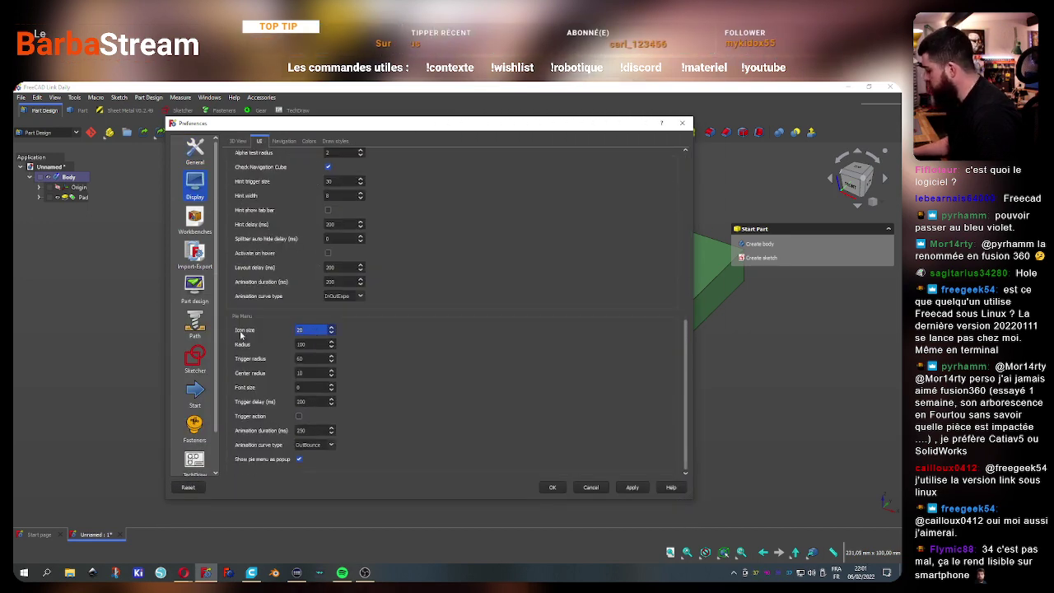
{"action": "type", "text": "35"}
{"action": "key", "text": "Tab"}
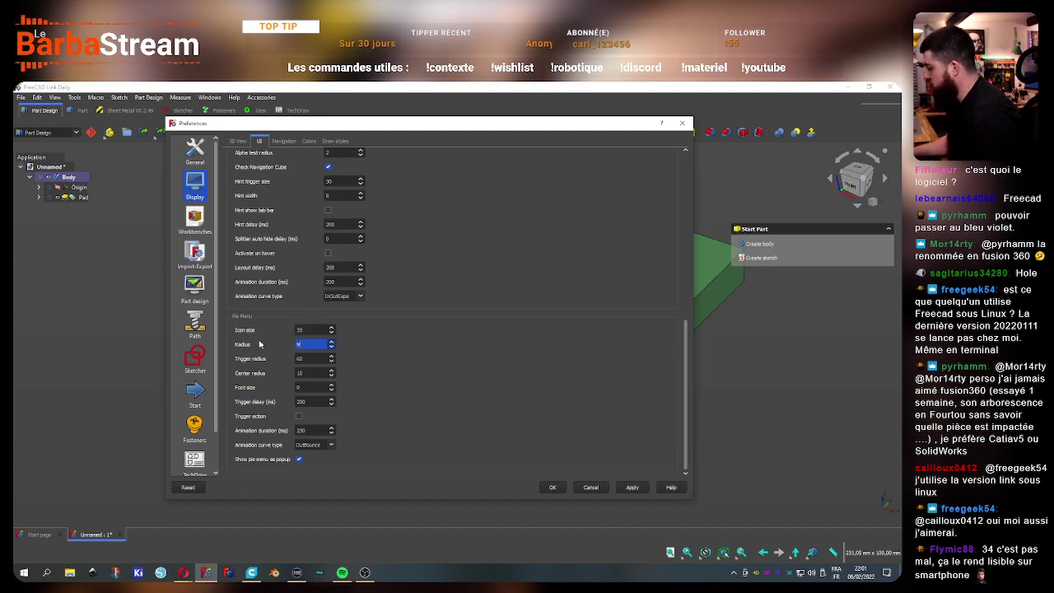
{"action": "type", "text": "0"}
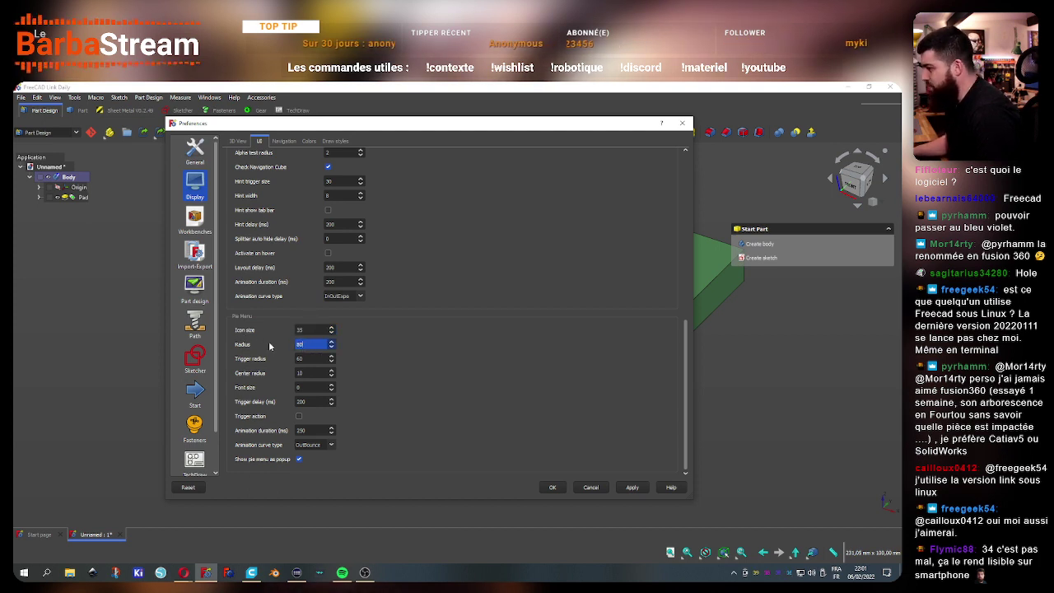
{"action": "left_click", "coordinate": [381, 389]}
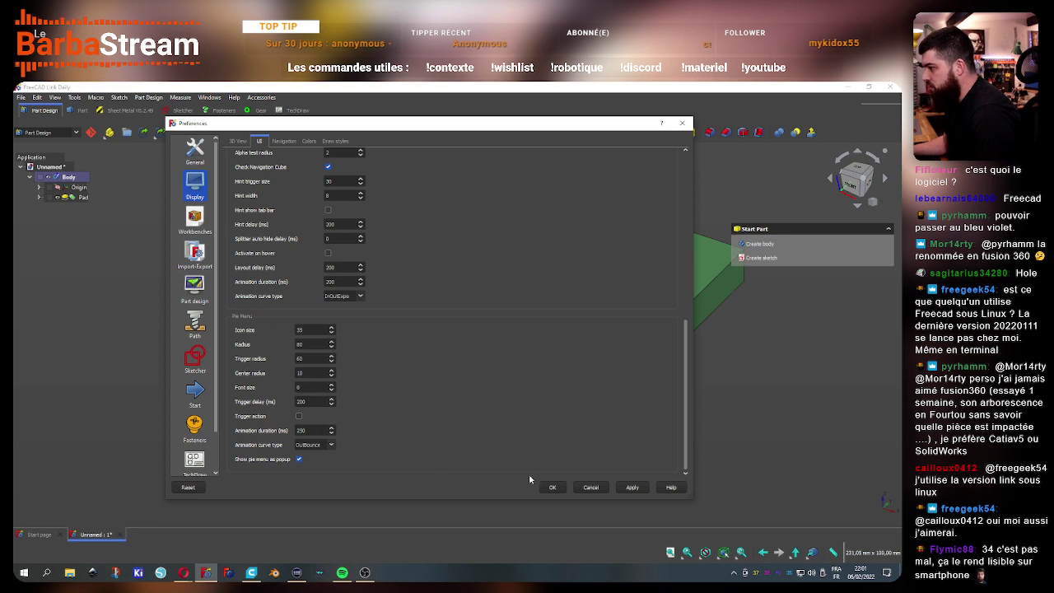
Preview the pie menus with the new radius and apply the settings
{"action": "key", "text": "Tab"}
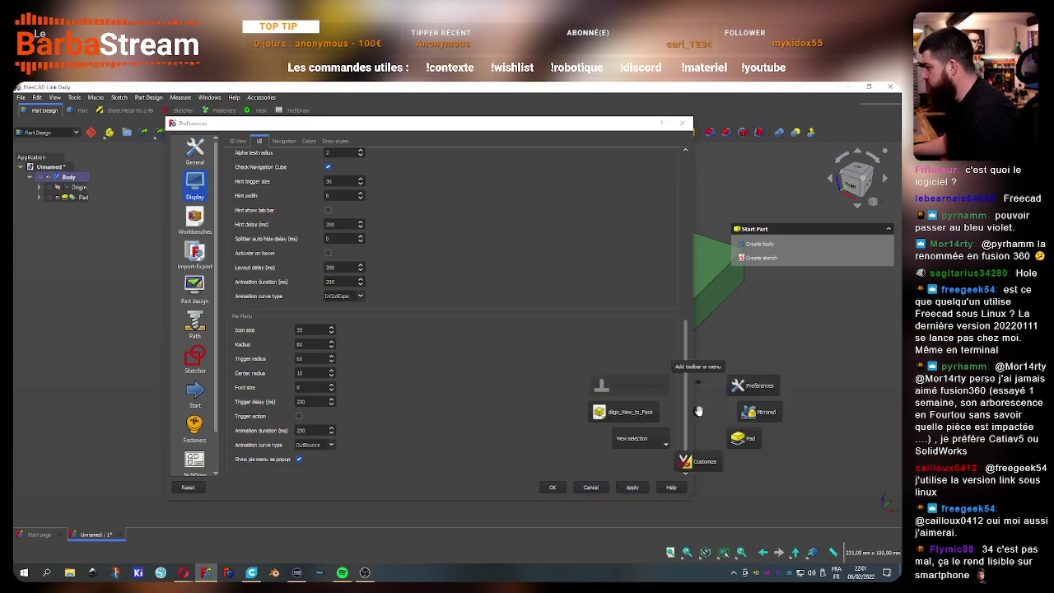
{"action": "left_click", "coordinate": [700, 410]}
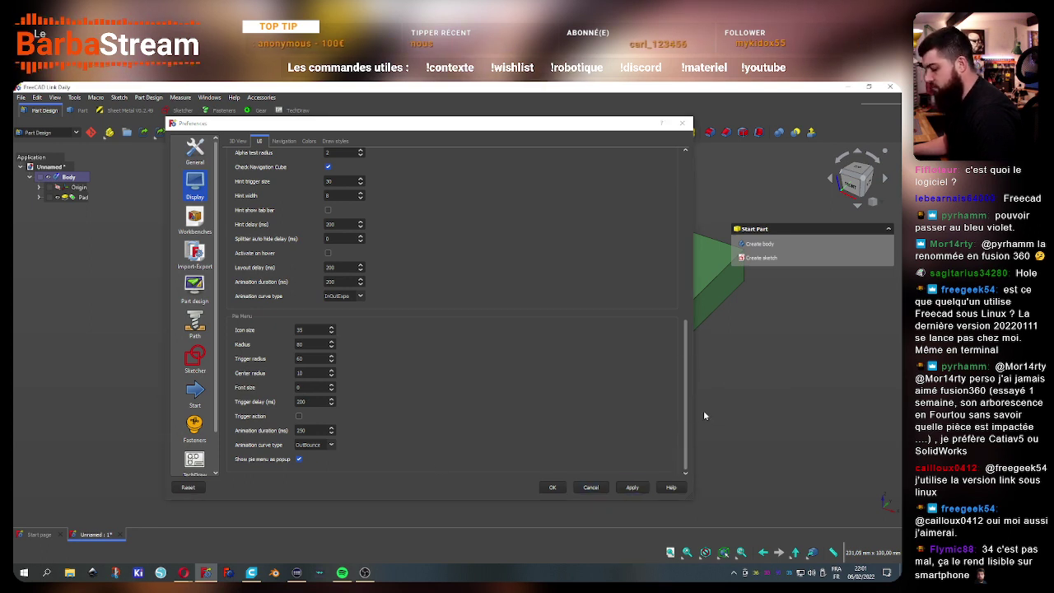
{"action": "key", "text": "Tab"}
{"action": "key", "text": "Tab"}
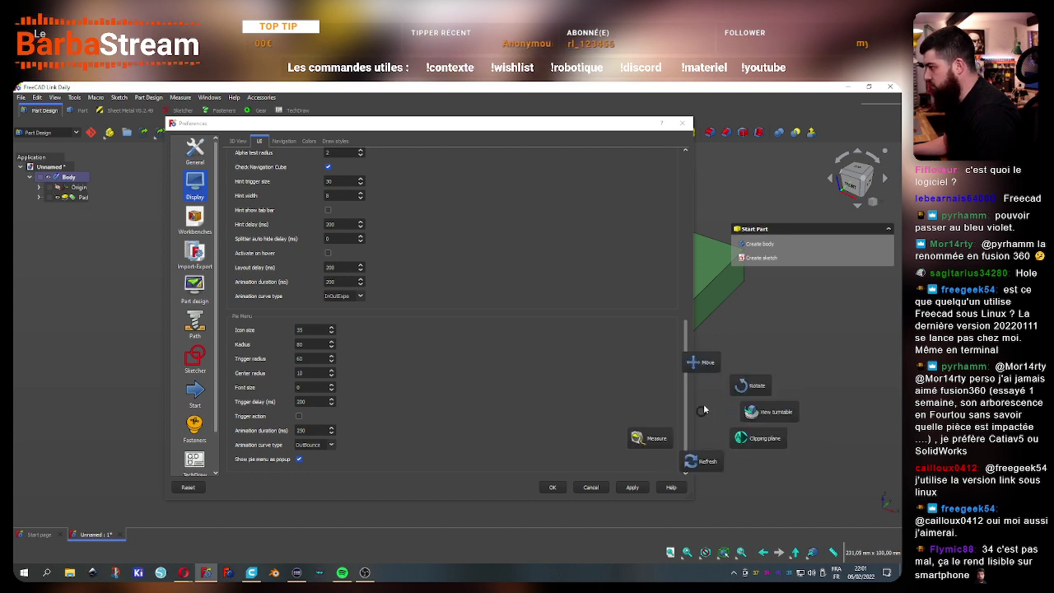
{"action": "key", "text": "Tab"}
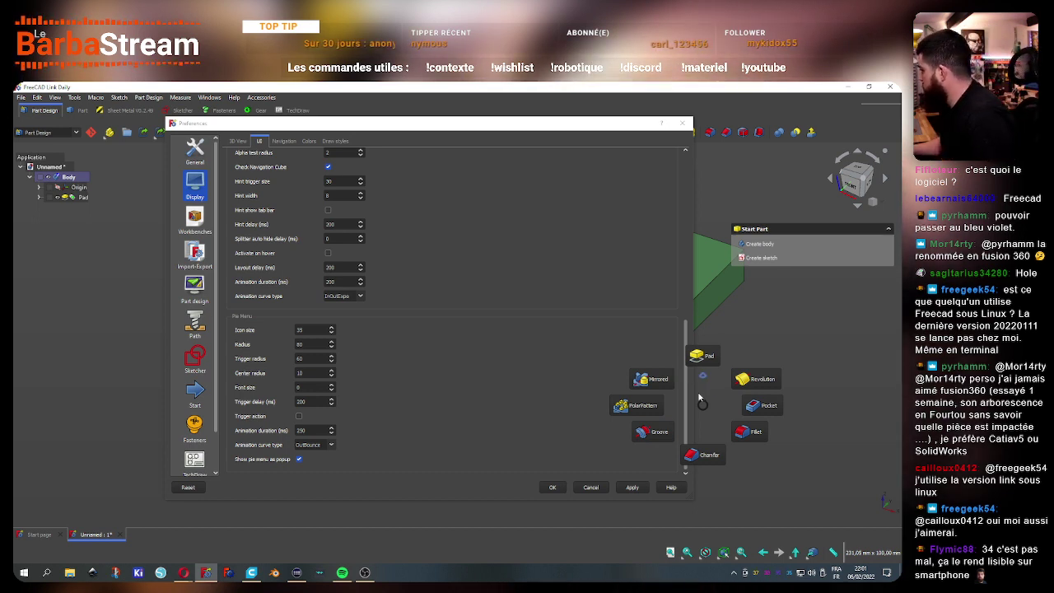
{"action": "left_click", "coordinate": [701, 395]}
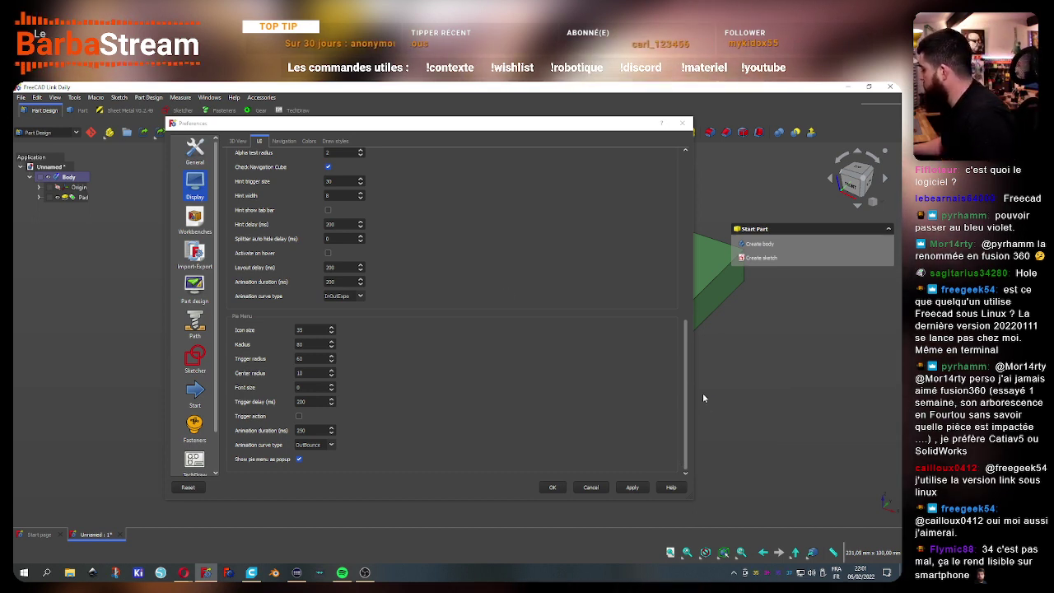
{"action": "left_click", "coordinate": [630, 487]}
Raise the pie menu center radius to 25 and test it, cancelling the launched feature
{"action": "double_click", "coordinate": [332, 372]}
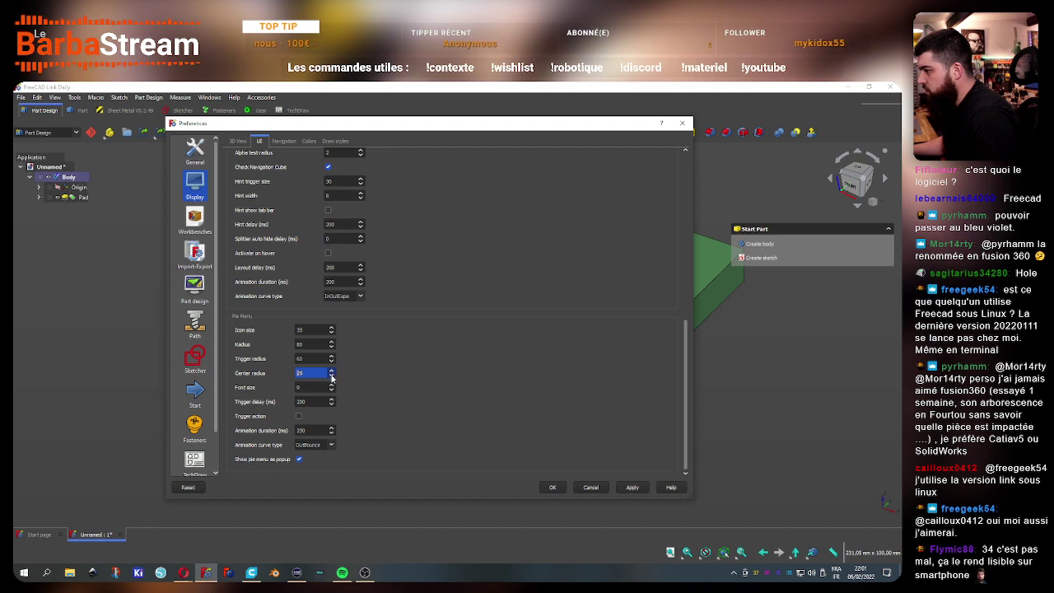
{"action": "left_click", "coordinate": [632, 487]}
{"action": "key", "text": "Tab"}
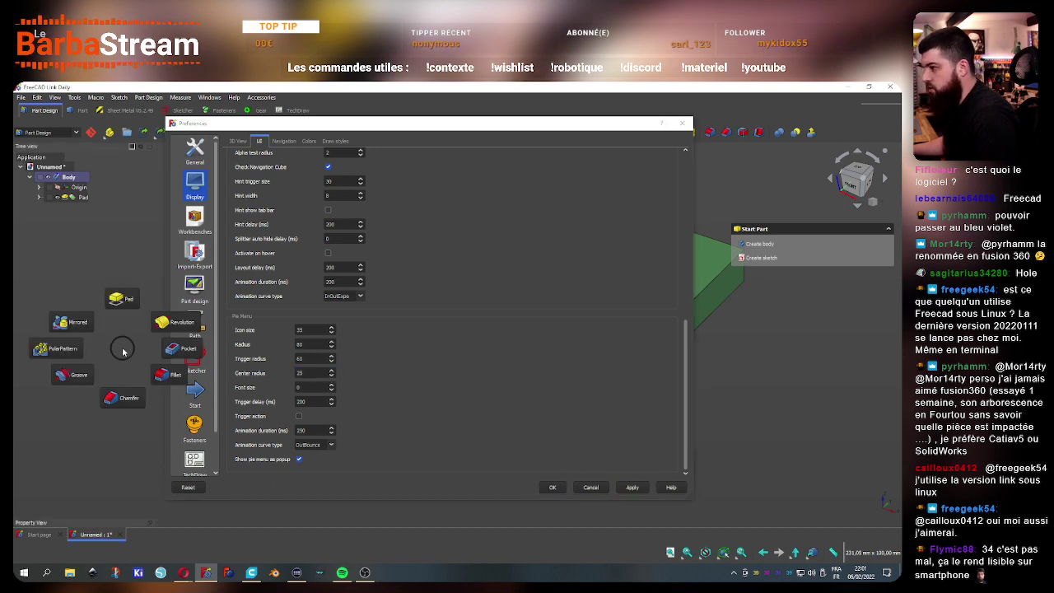
{"action": "left_click", "coordinate": [122, 350]}
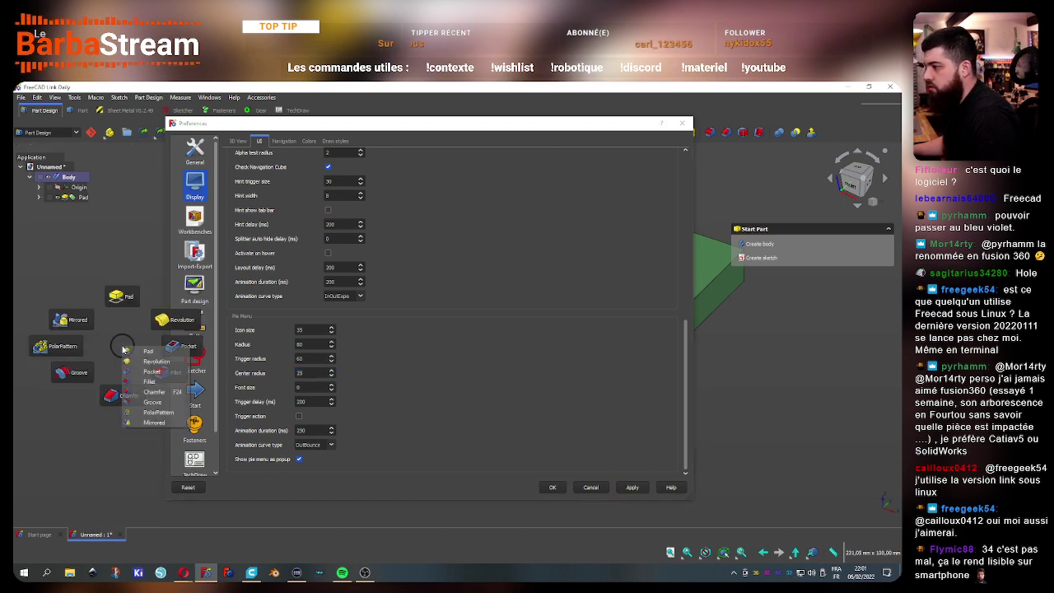
{"action": "key", "text": "Escape"}
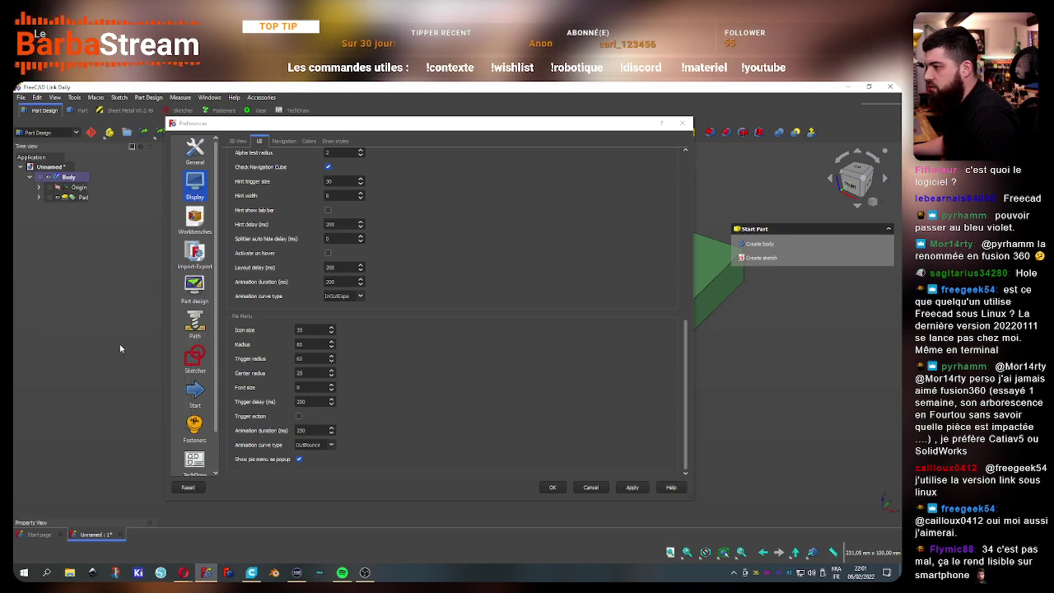
{"action": "key", "text": "Tab"}
{"action": "left_click", "coordinate": [119, 297]}
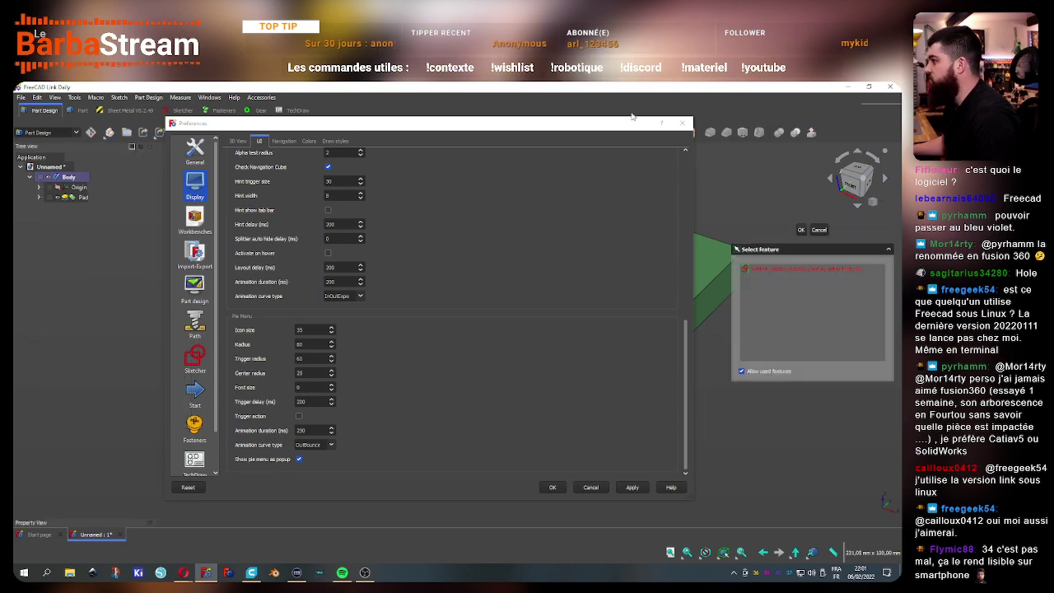
{"action": "left_click_drag", "start_coordinate": [632, 118], "coordinate": [587, 171]}
{"action": "left_click", "coordinate": [817, 231]}
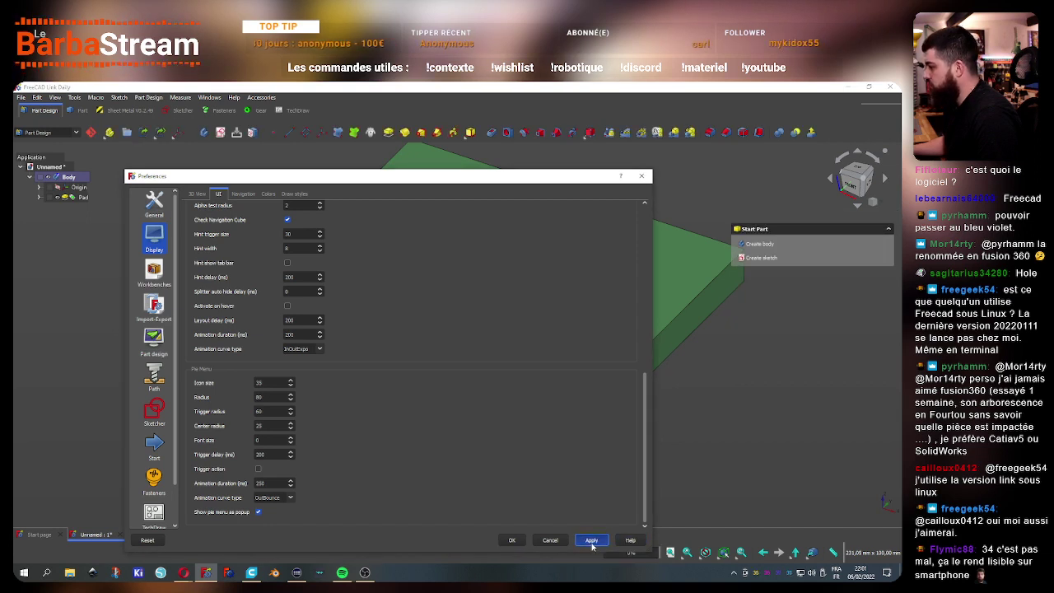
Close Preferences with OK, zoom the view, and select the green Pad
{"action": "left_click", "coordinate": [511, 540]}
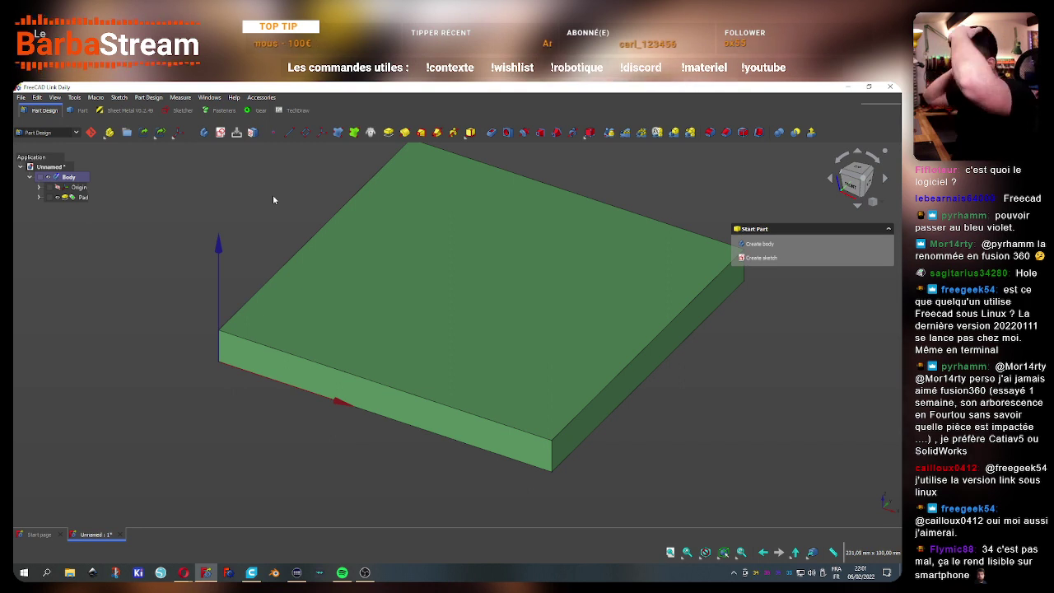
{"action": "scroll", "coordinate": [417, 282], "scroll_direction": "down", "scroll_amount": 3}
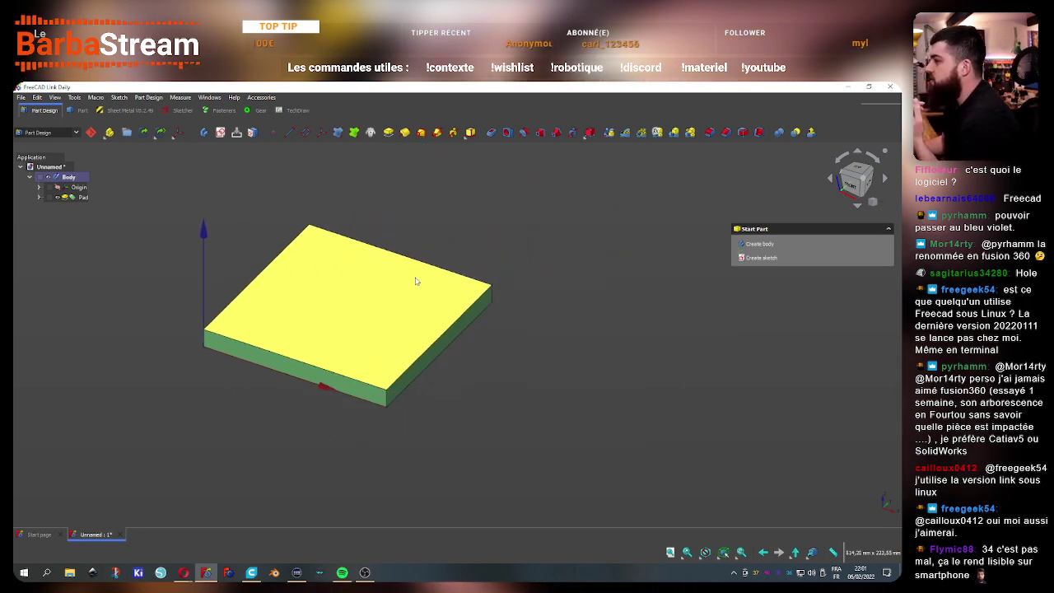
{"action": "scroll", "coordinate": [416, 281], "scroll_direction": "up", "scroll_amount": 5}
{"action": "left_click", "coordinate": [449, 330]}
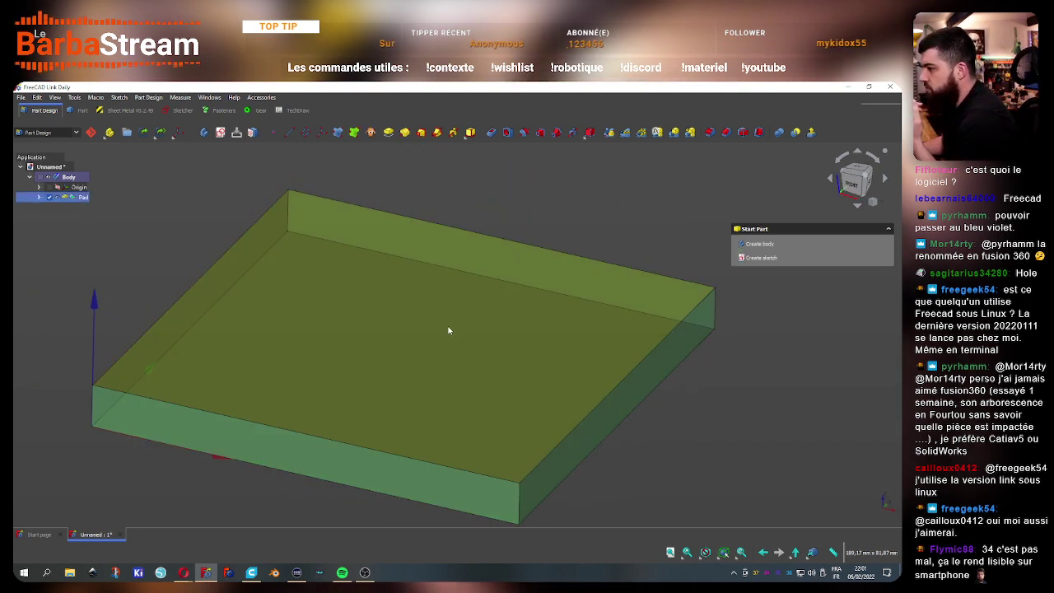
{"action": "scroll", "coordinate": [448, 330], "scroll_direction": "down", "scroll_amount": 2}
{"action": "left_click", "coordinate": [22, 98]}
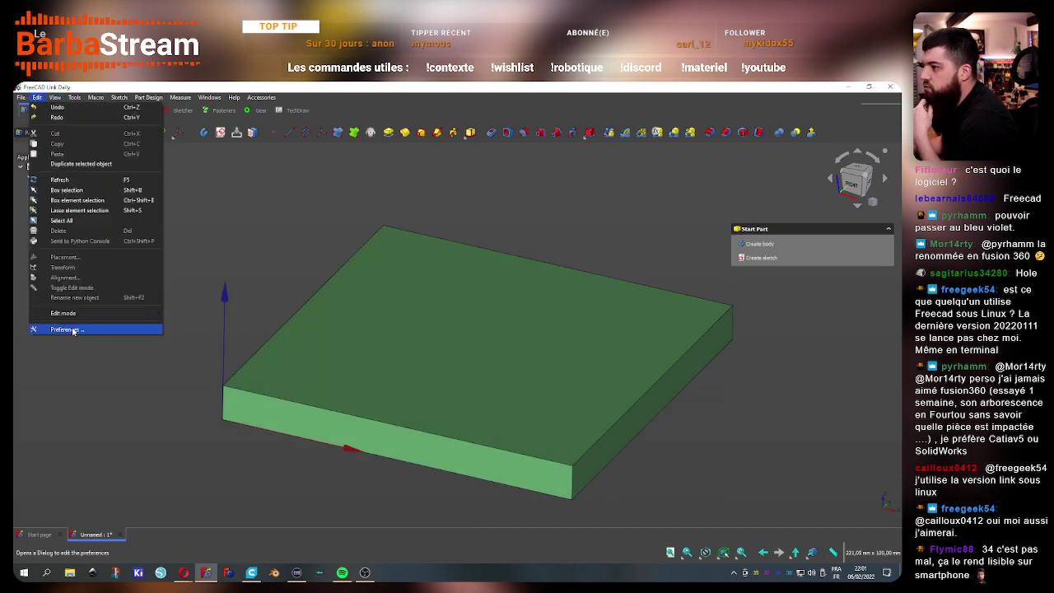
Set the Part Design default shape line width to 2px and confirm with OK
{"action": "left_click", "coordinate": [83, 330]}
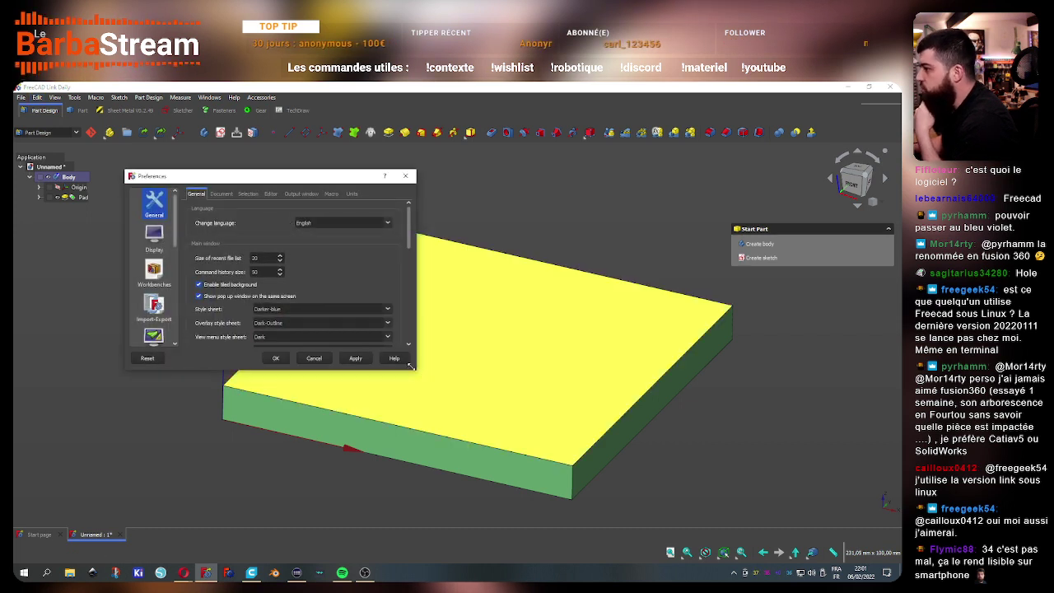
{"action": "mouse_move", "coordinate": [410, 365]}
{"action": "left_mouse_down"}
{"action": "mouse_move", "coordinate": [541, 457]}
{"action": "mouse_move", "coordinate": [666, 502]}
{"action": "left_mouse_up"}
{"action": "left_click", "coordinate": [154, 338]}
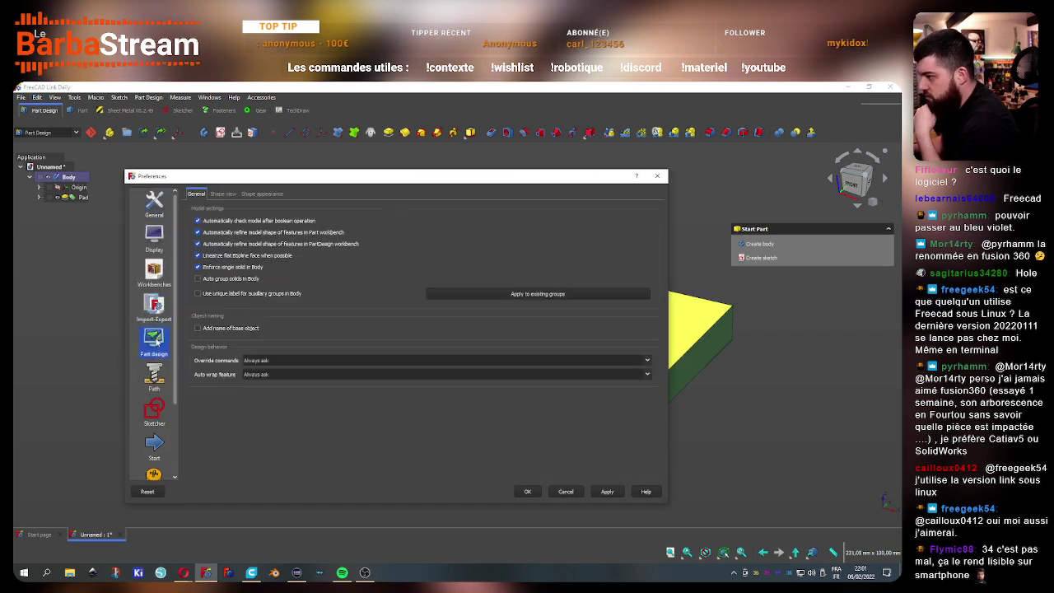
{"action": "left_click", "coordinate": [262, 194]}
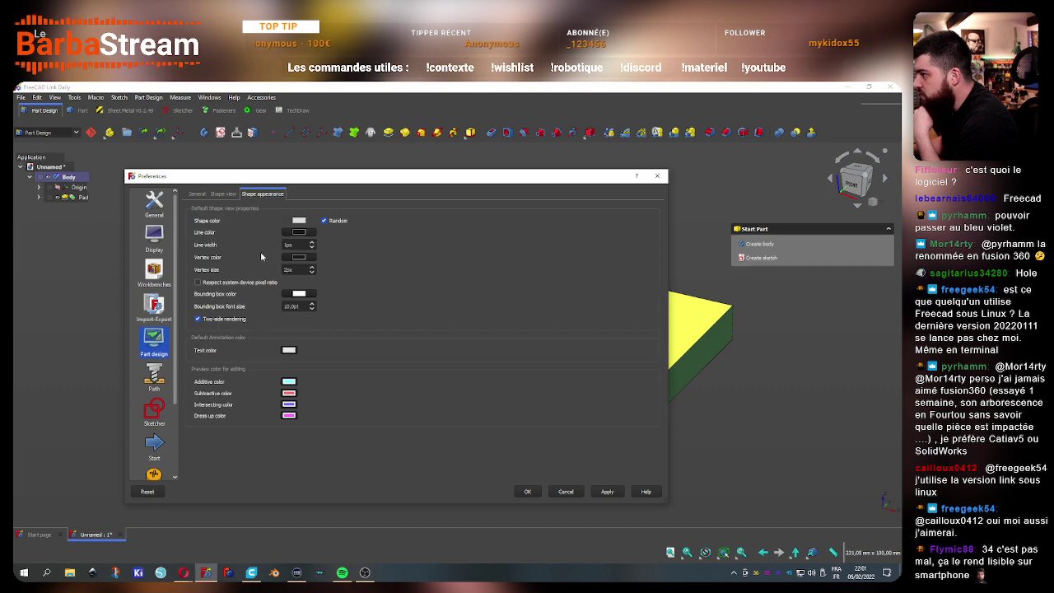
{"action": "left_click", "coordinate": [312, 244]}
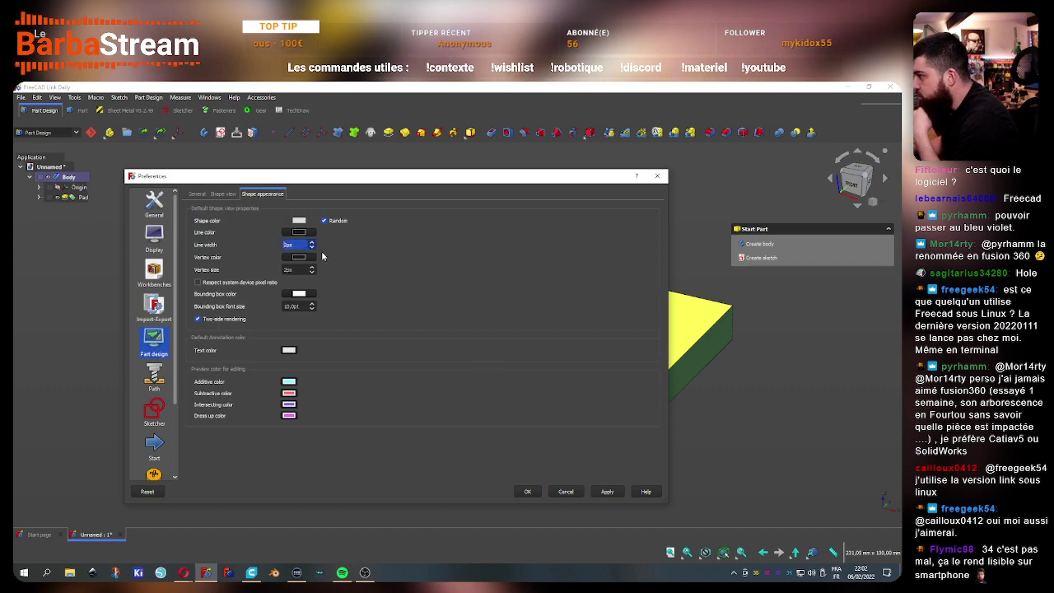
{"action": "left_click", "coordinate": [528, 491]}
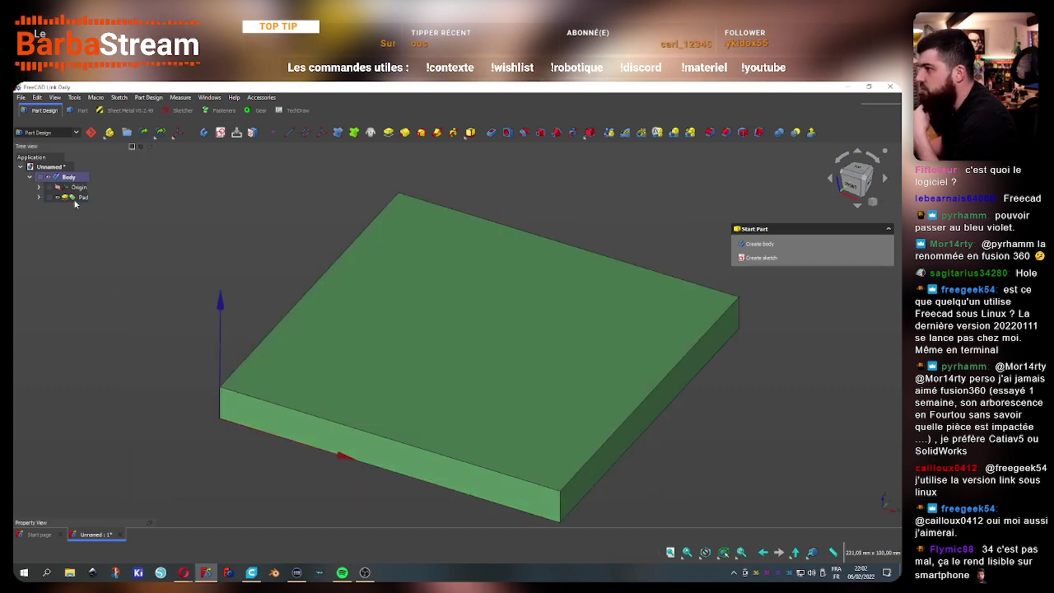
Delete the Pad, re-pad the Sketch, orbit the view, and bring up Stream Deck
{"action": "left_click", "coordinate": [80, 197]}
{"action": "key", "text": "Delete"}
{"action": "left_click", "coordinate": [79, 196]}
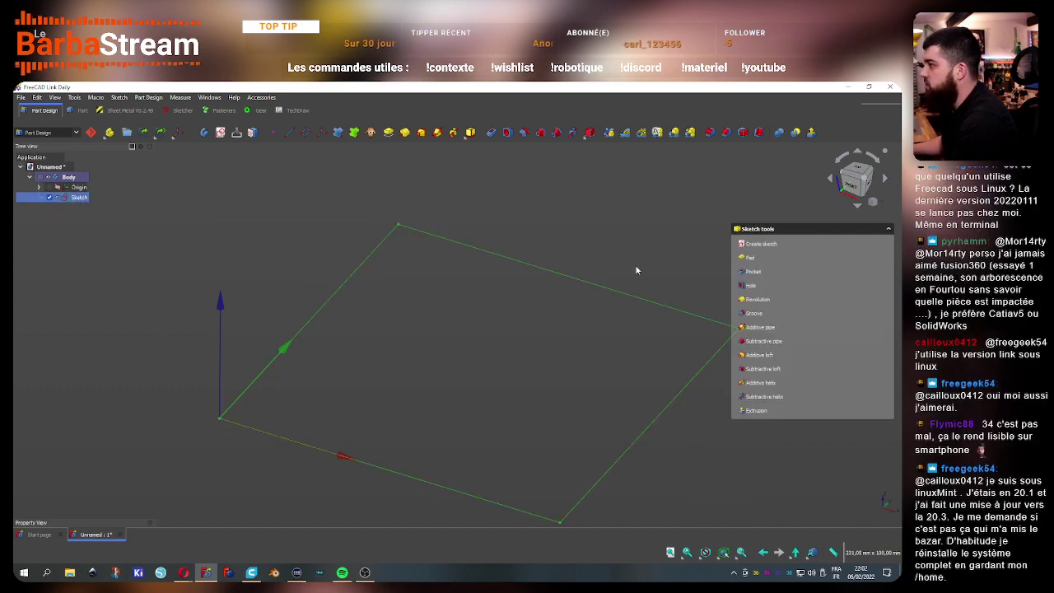
{"action": "left_click", "coordinate": [745, 258]}
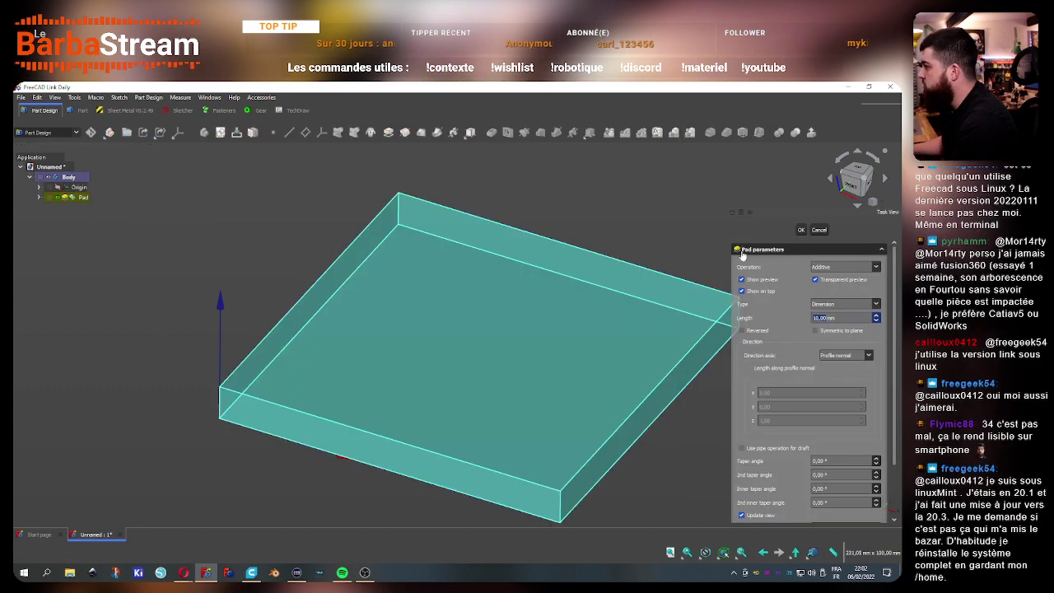
{"action": "left_click", "coordinate": [803, 230]}
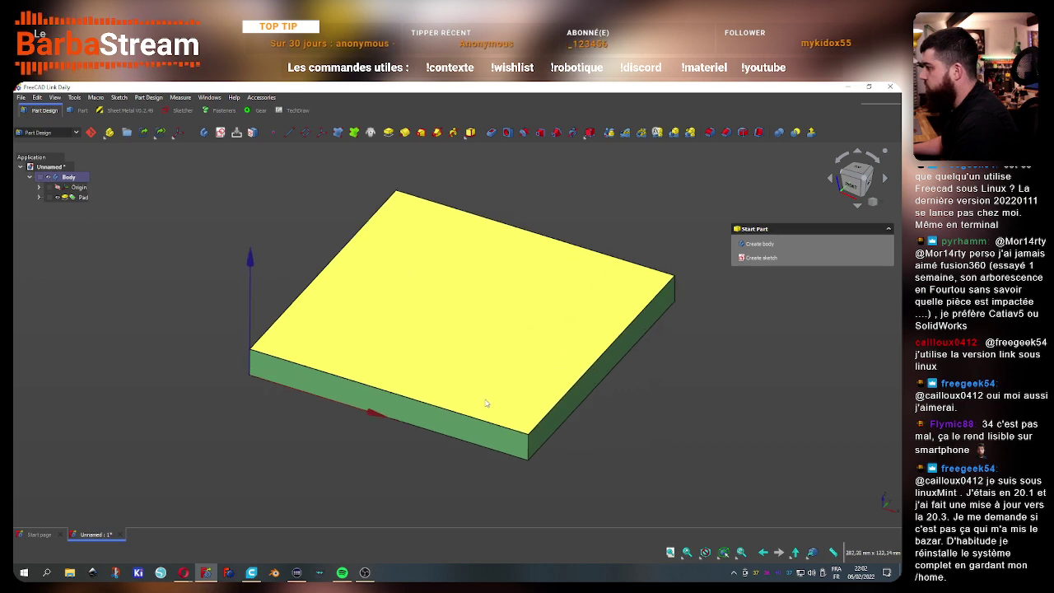
{"action": "mouse_move", "coordinate": [403, 294]}
{"action": "middle_mouse_down"}
{"action": "mouse_move", "coordinate": [471, 340]}
{"action": "mouse_move", "coordinate": [501, 410]}
{"action": "mouse_move", "coordinate": [527, 381]}
{"action": "mouse_move", "coordinate": [470, 332]}
{"action": "mouse_move", "coordinate": [459, 436]}
{"action": "mouse_move", "coordinate": [423, 400]}
{"action": "mouse_move", "coordinate": [411, 341]}
{"action": "middle_mouse_up"}
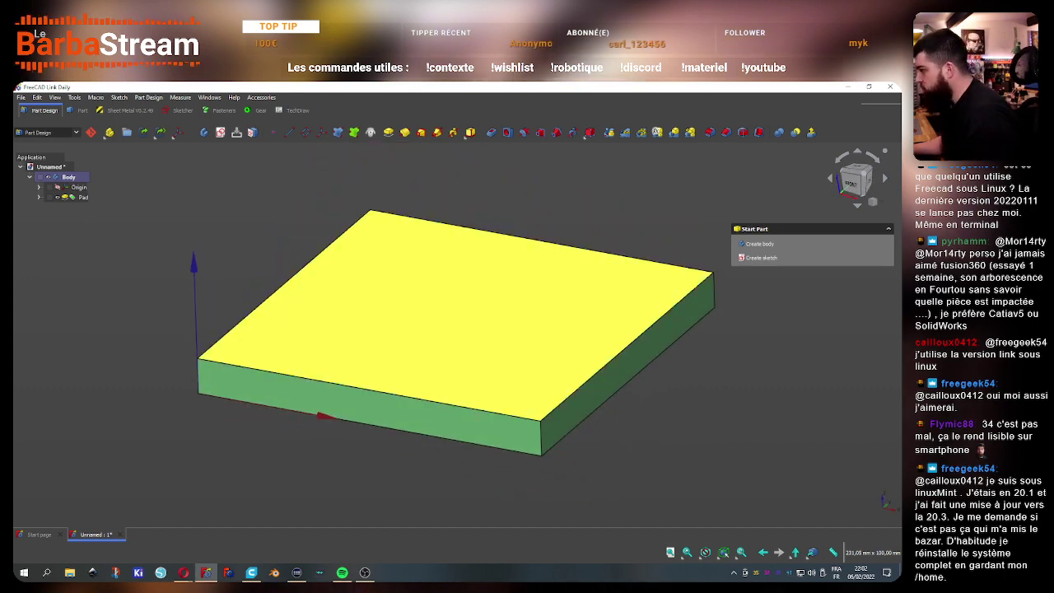
{"action": "left_click", "coordinate": [297, 572]}
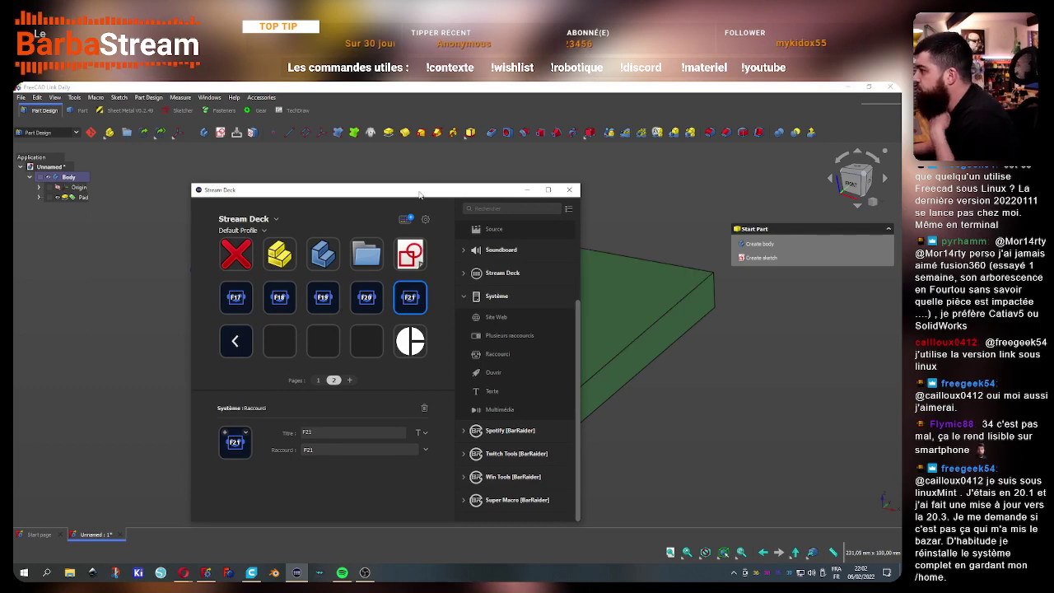
Close Stream Deck, then summon and dismiss the sketch-tools pie menu three times over the plate
{"action": "left_click", "coordinate": [568, 189]}
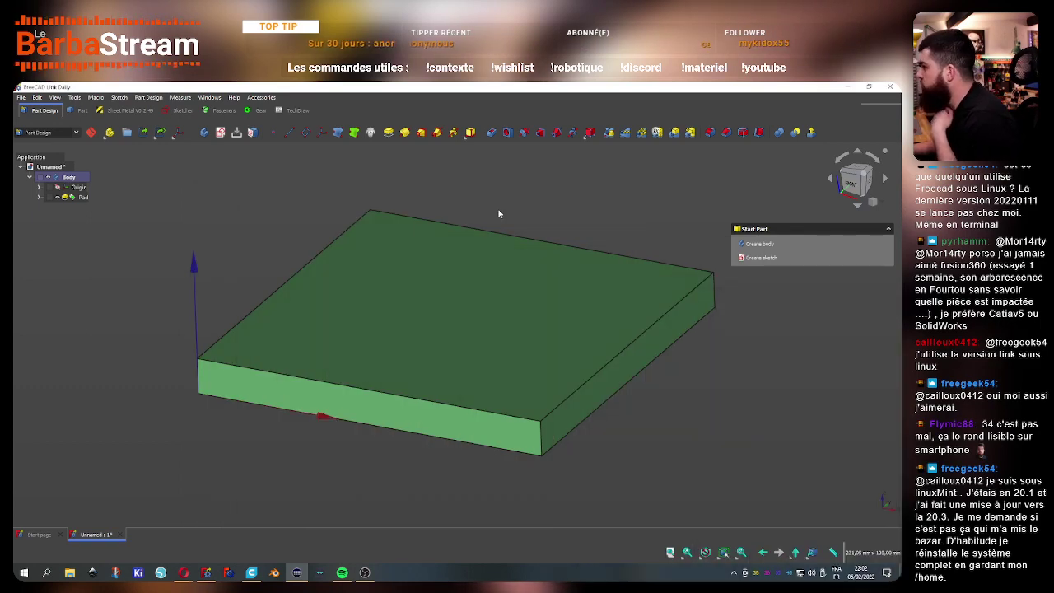
{"action": "key", "text": "Tab"}
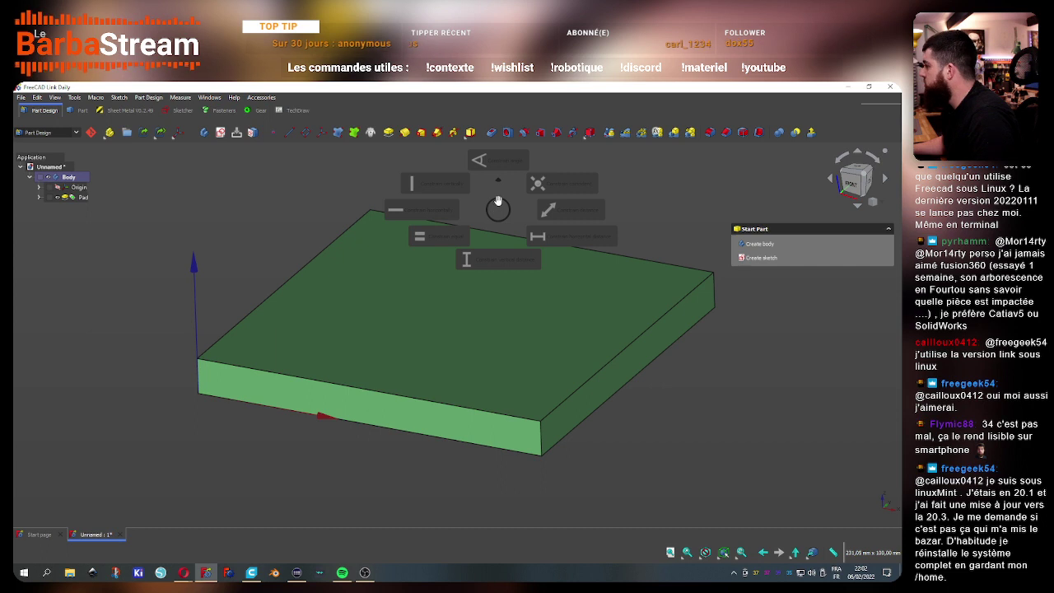
{"action": "left_click", "coordinate": [498, 202]}
{"action": "key", "text": "Tab"}
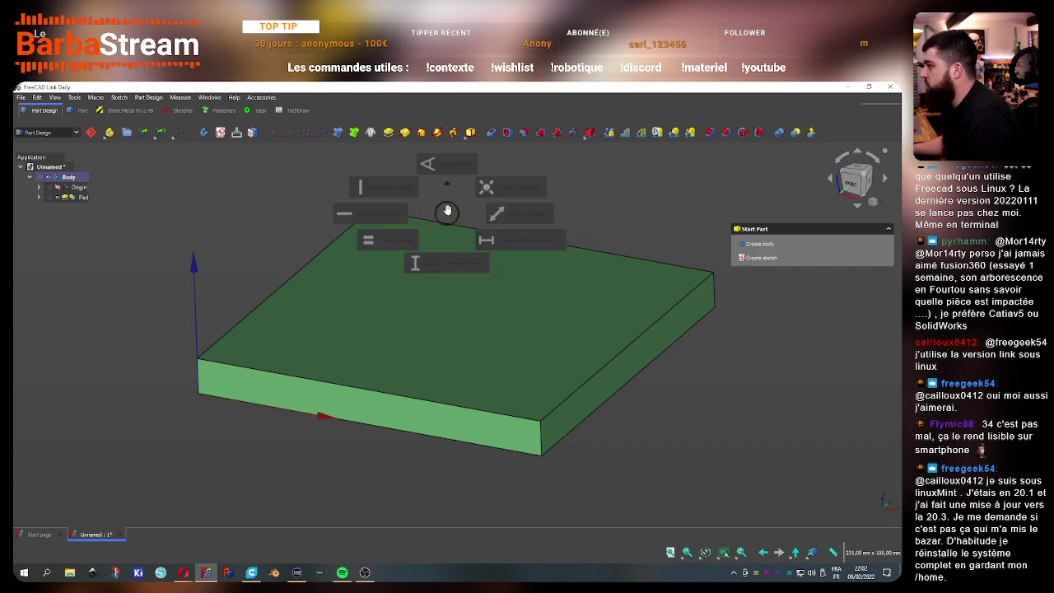
{"action": "left_click", "coordinate": [451, 208]}
{"action": "key", "text": "Tab"}
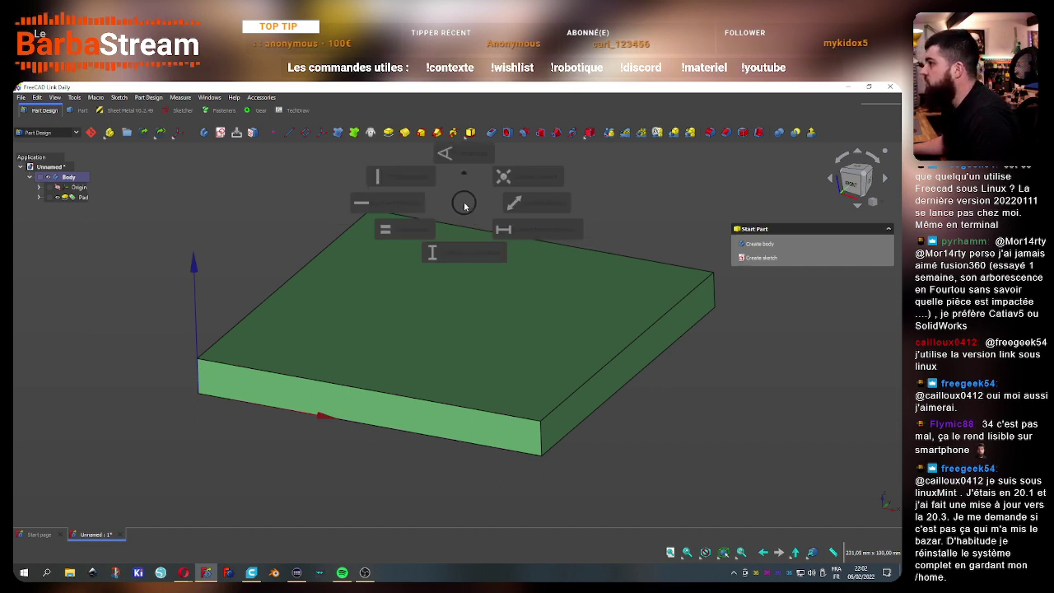
{"action": "left_click", "coordinate": [463, 204]}
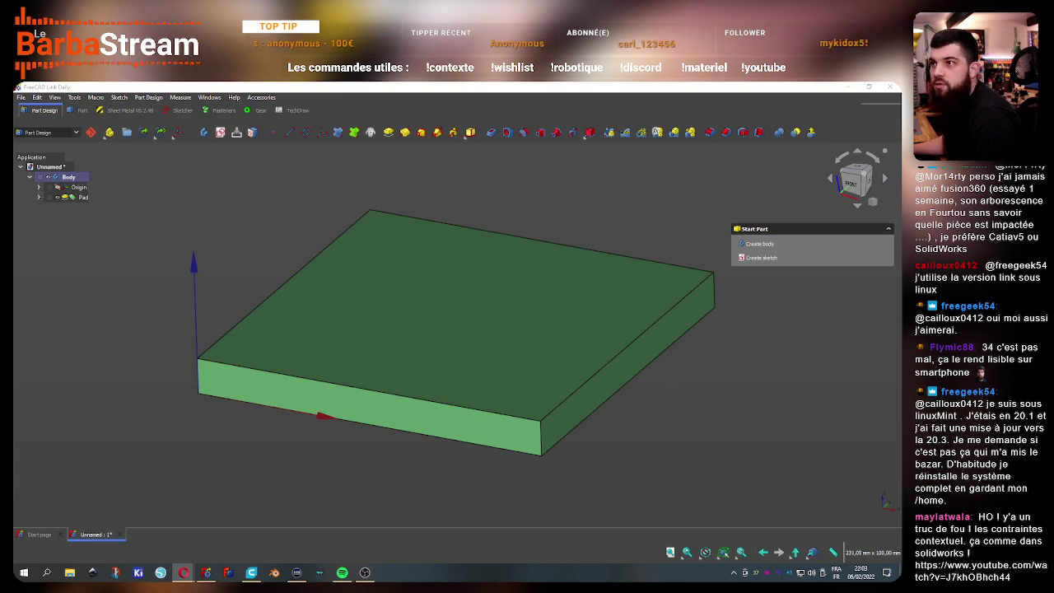
In the browser, open the video's linked forum thread and scroll through it
{"action": "key", "text": "alt+Tab"}
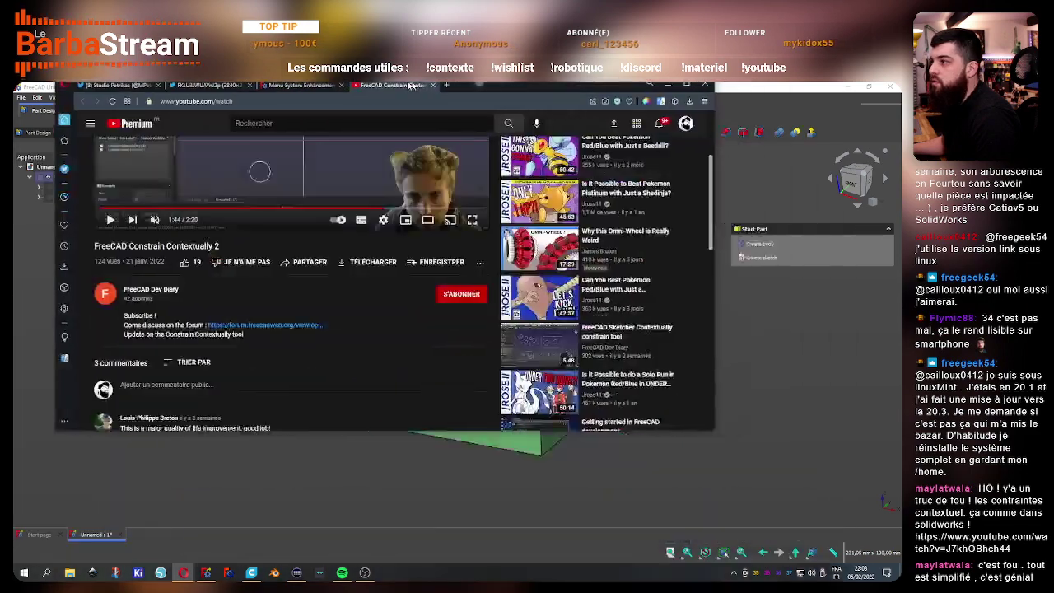
{"action": "scroll", "coordinate": [304, 225], "scroll_direction": "up", "scroll_amount": 2}
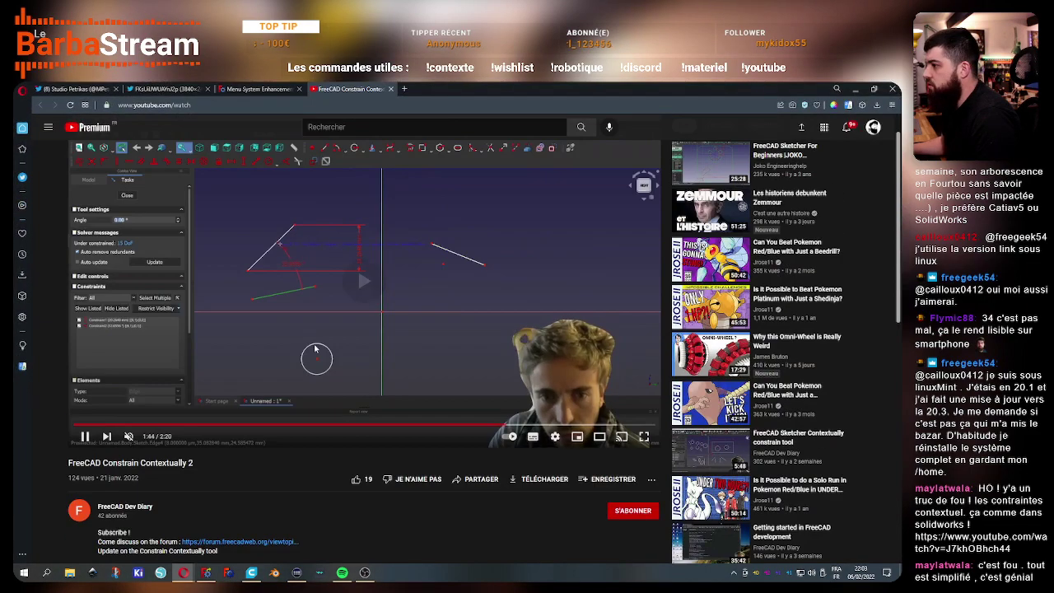
{"action": "left_click", "coordinate": [253, 542]}
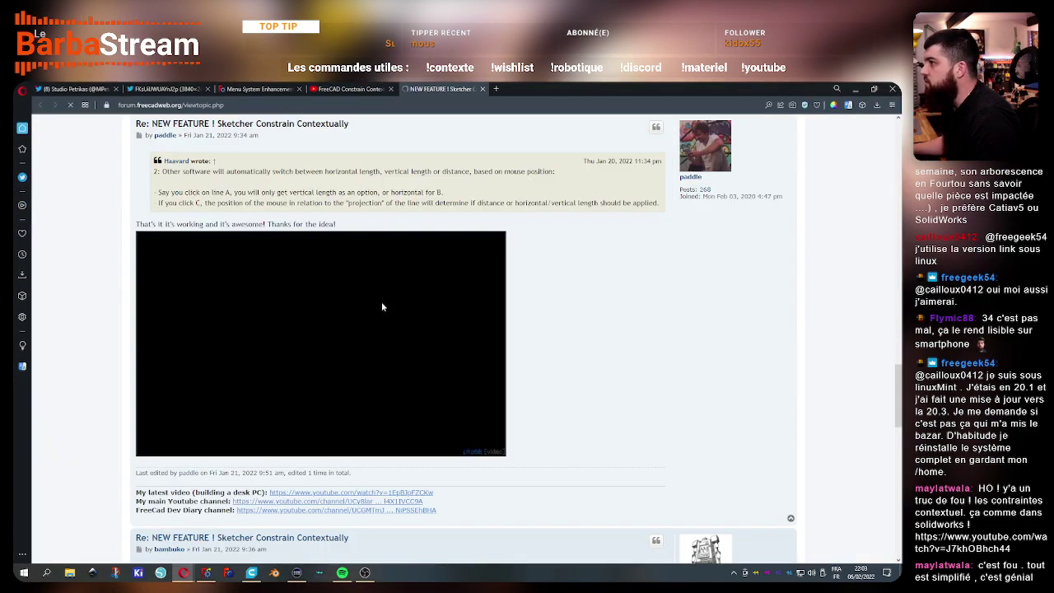
{"action": "scroll", "coordinate": [535, 363], "scroll_direction": "up", "scroll_amount": 2}
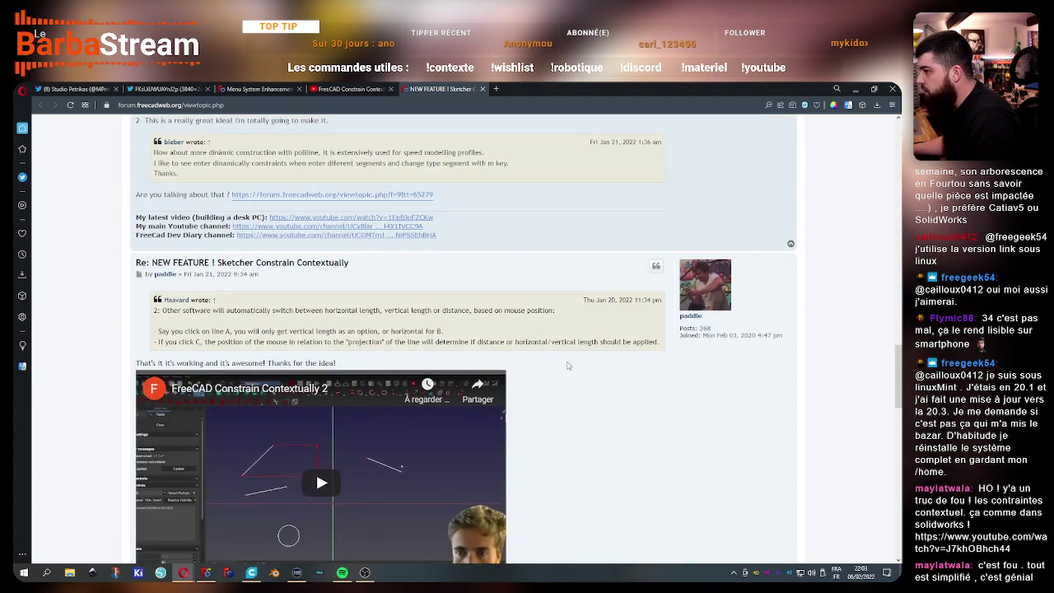
{"action": "scroll", "coordinate": [567, 365], "scroll_direction": "down", "scroll_amount": 3}
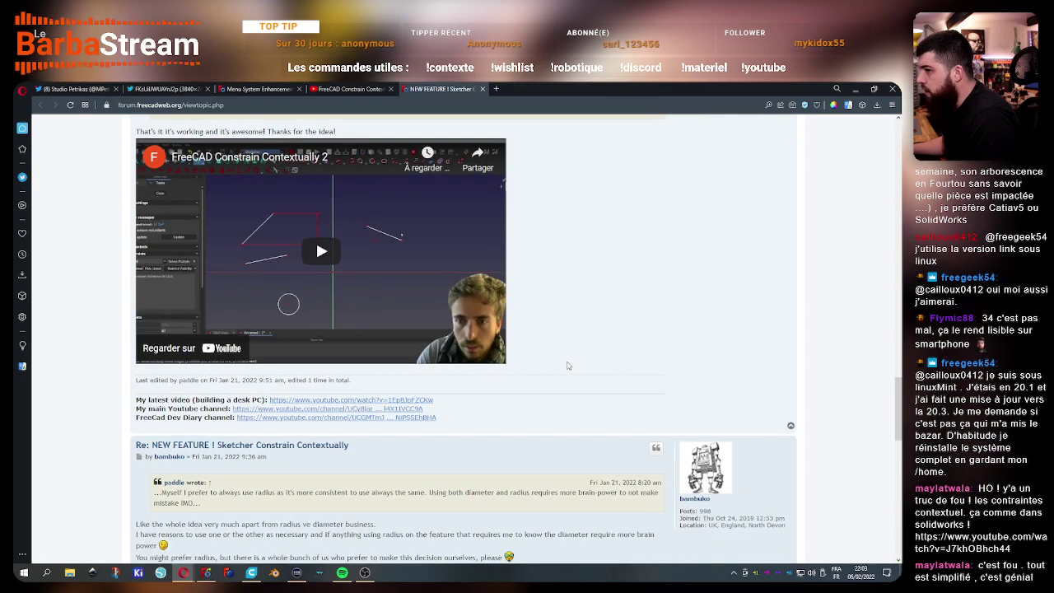
{"action": "scroll", "coordinate": [568, 365], "scroll_direction": "down", "scroll_amount": 2}
{"action": "scroll", "coordinate": [567, 365], "scroll_direction": "down", "scroll_amount": 1}
{"action": "scroll", "coordinate": [567, 365], "scroll_direction": "up", "scroll_amount": 3}
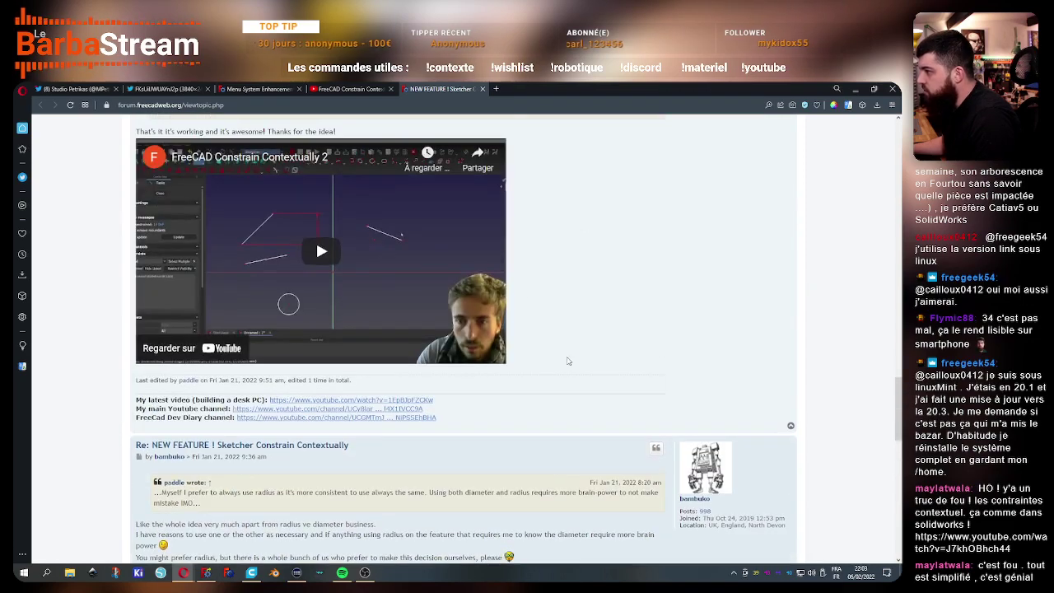
Back on the Constrain Contextually video, replay from 0:38, pause at 0:49, and minimize the browser
{"action": "left_click", "coordinate": [359, 87]}
{"action": "left_click", "coordinate": [539, 362]}
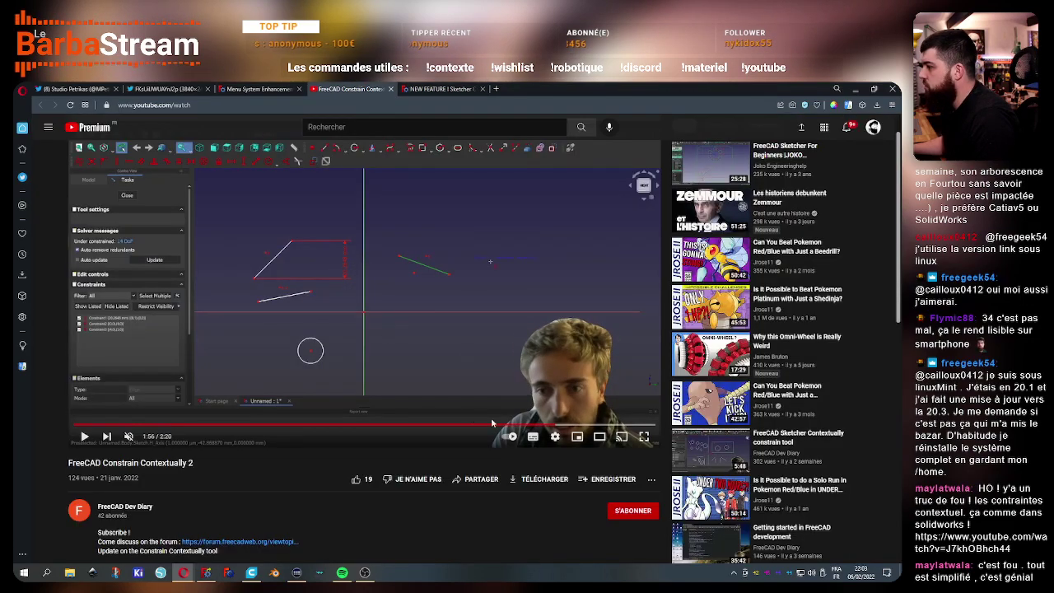
{"action": "left_click", "coordinate": [237, 426]}
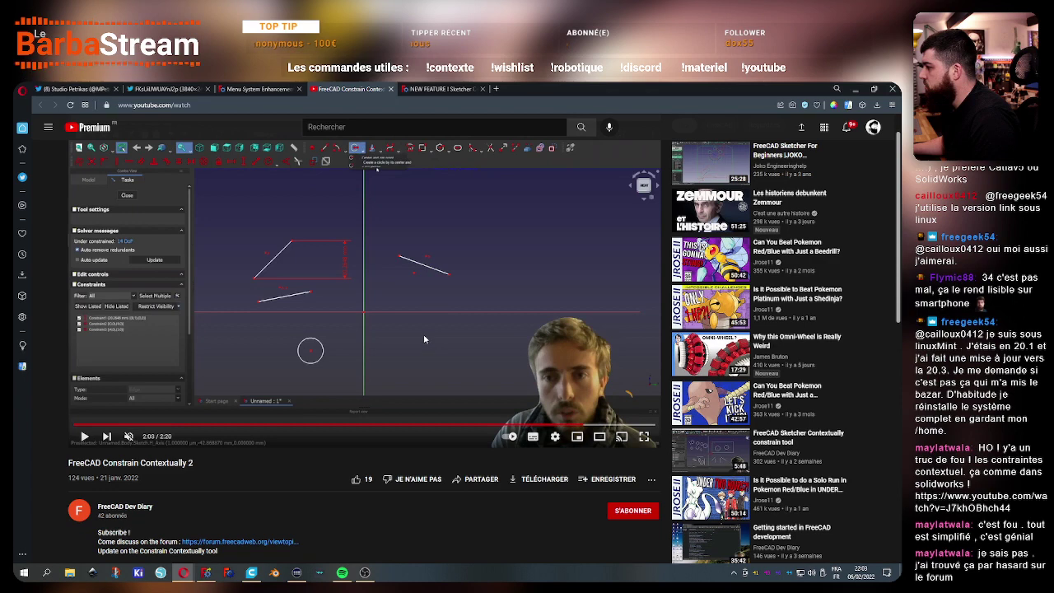
{"action": "left_click", "coordinate": [231, 427]}
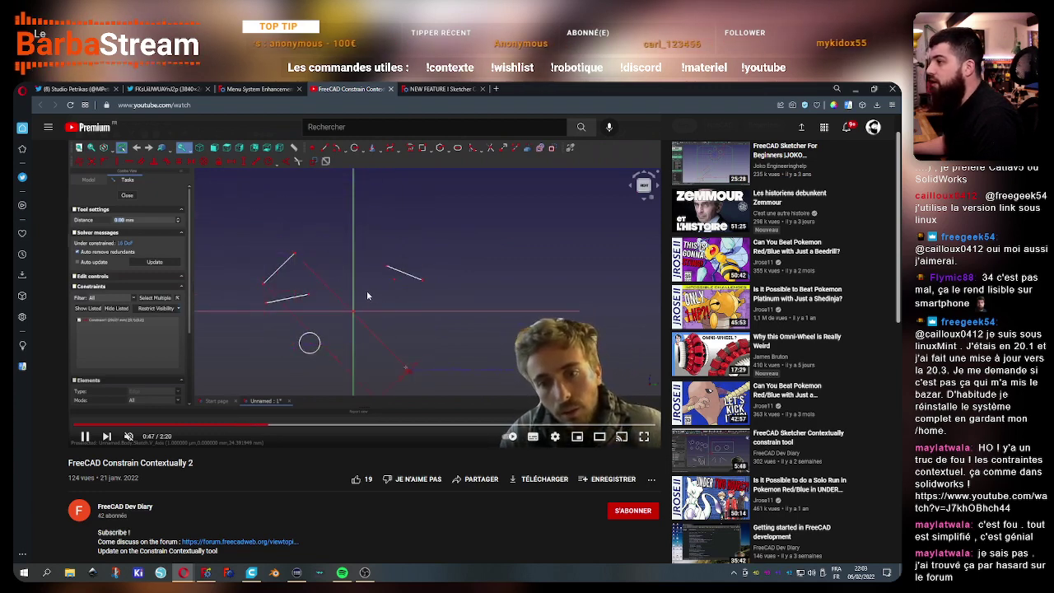
{"action": "left_click", "coordinate": [452, 345]}
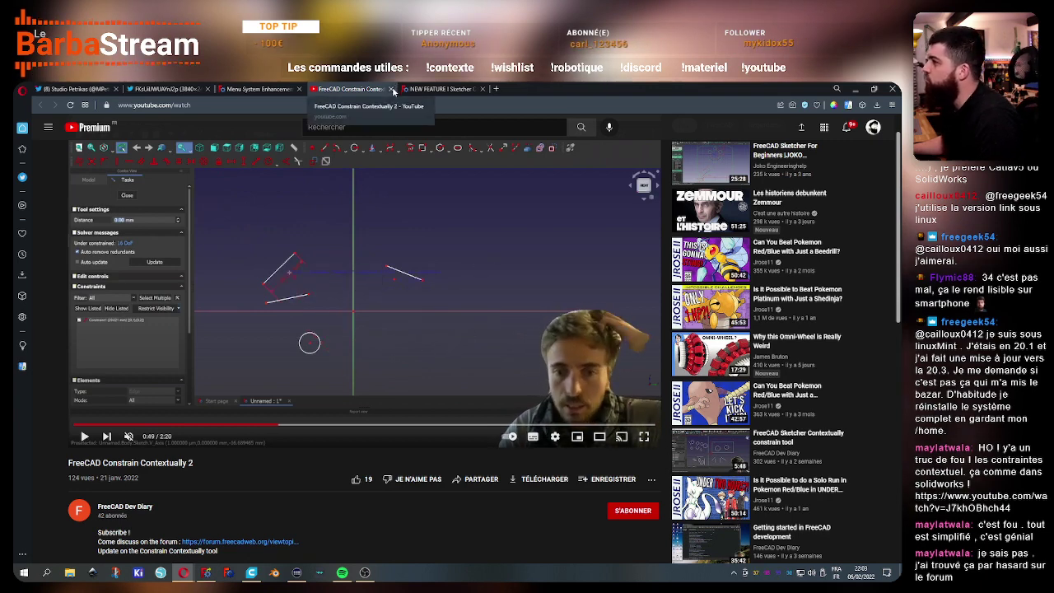
{"action": "left_click", "coordinate": [855, 89]}
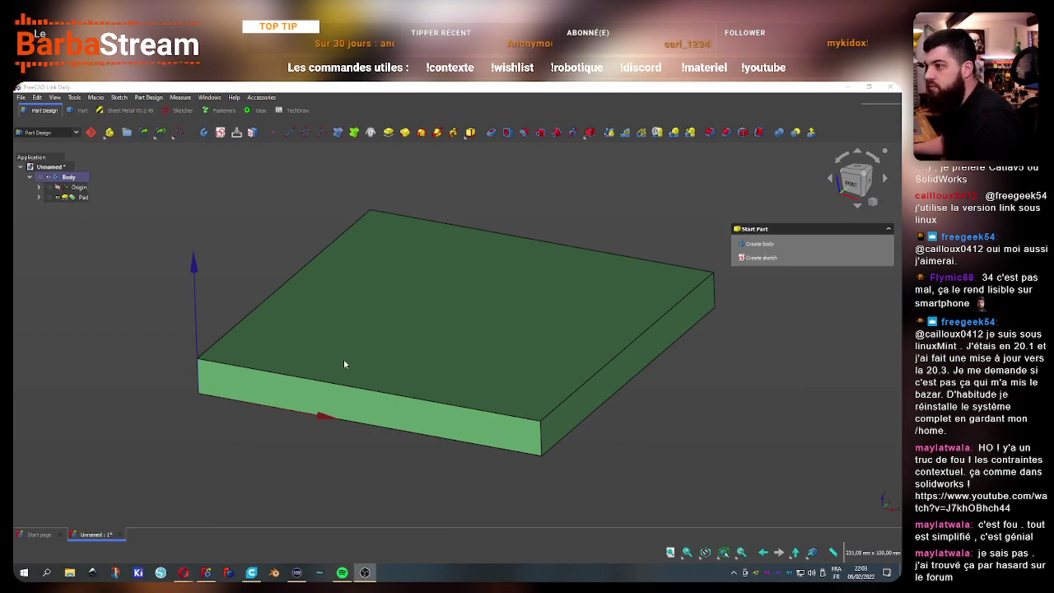
{"action": "mouse_move", "coordinate": [356, 344]}
{"action": "middle_mouse_down"}
{"action": "mouse_move", "coordinate": [383, 352]}
{"action": "mouse_move", "coordinate": [292, 313]}
{"action": "mouse_move", "coordinate": [299, 299]}
{"action": "mouse_move", "coordinate": [241, 227]}
{"action": "middle_mouse_up"}
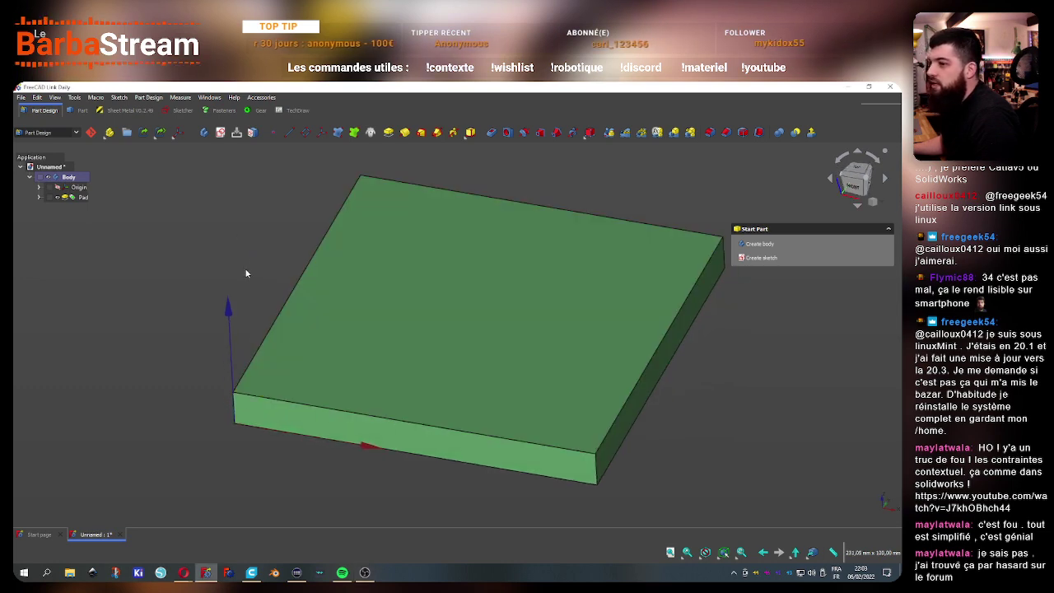
{"action": "left_click_drag", "start_coordinate": [315, 169], "coordinate": [330, 169]}
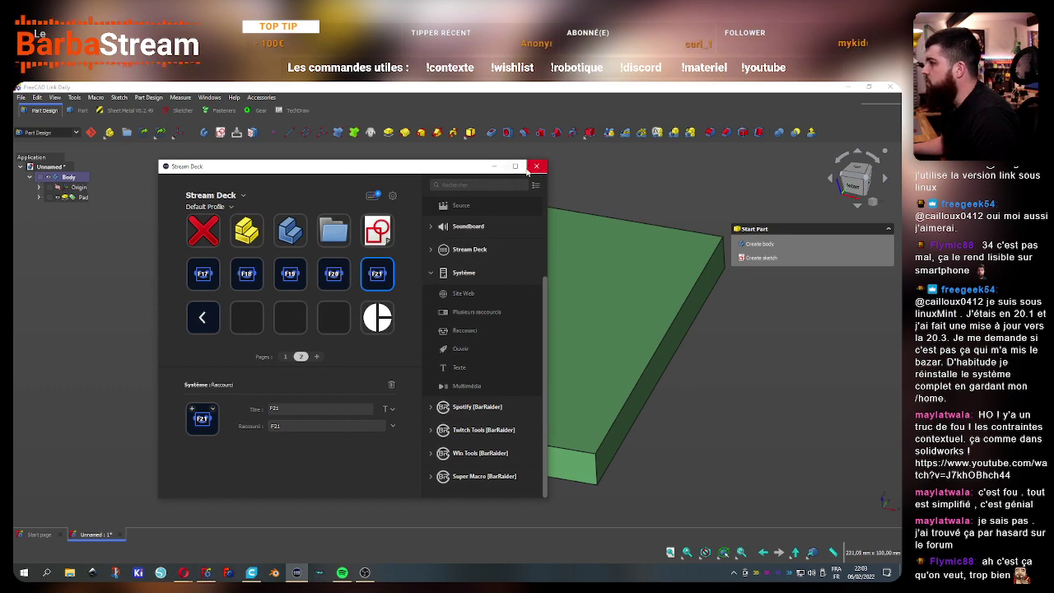
{"action": "left_click", "coordinate": [537, 167]}
{"action": "mouse_move", "coordinate": [642, 429]}
{"action": "middle_mouse_down"}
{"action": "mouse_move", "coordinate": [678, 444]}
{"action": "mouse_move", "coordinate": [663, 451]}
{"action": "middle_mouse_up"}
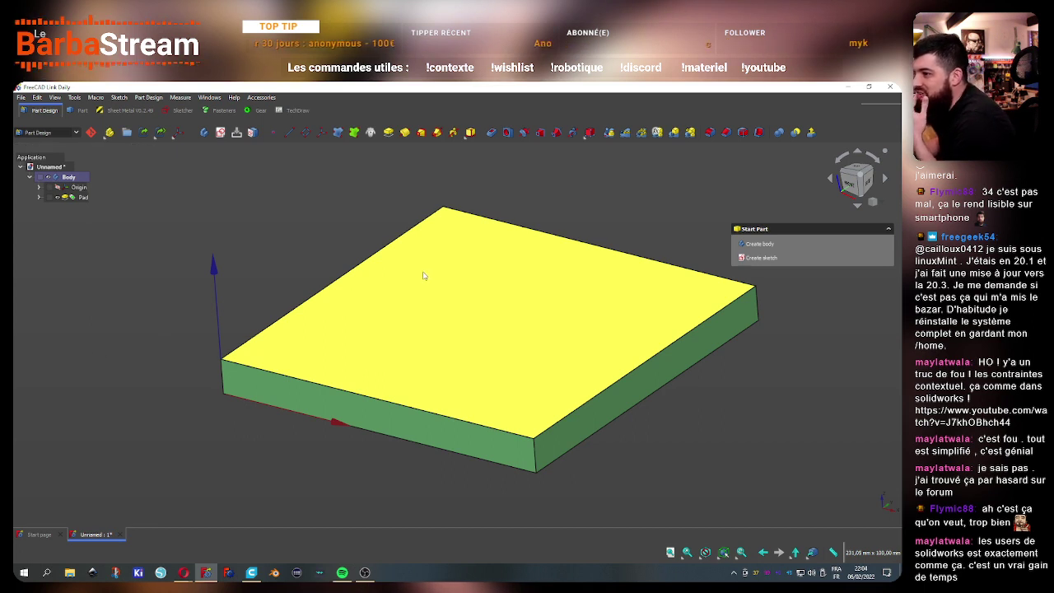
{"action": "scroll", "coordinate": [449, 281], "scroll_direction": "up", "scroll_amount": 2}
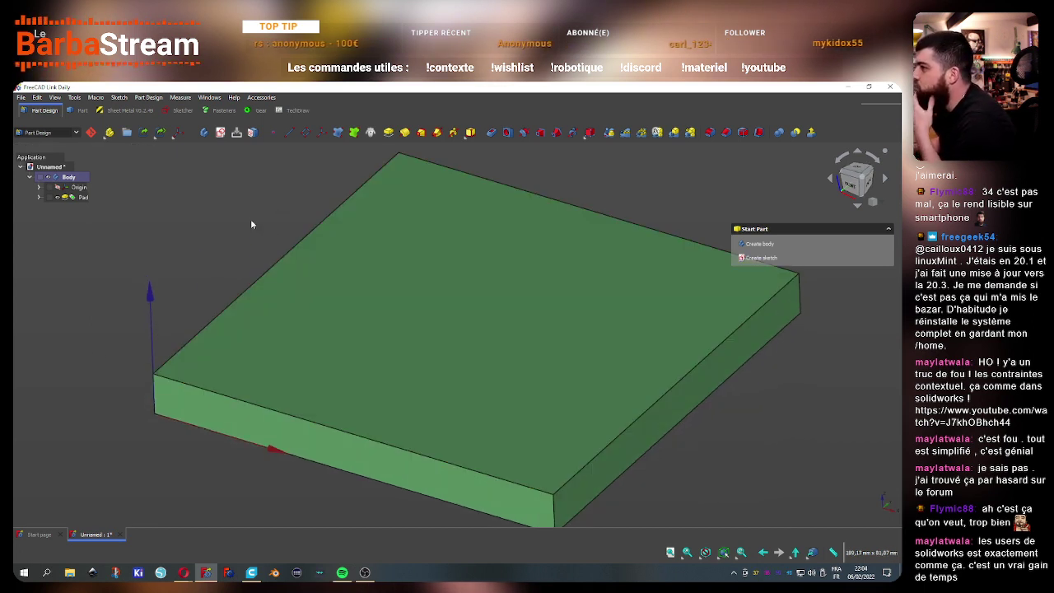